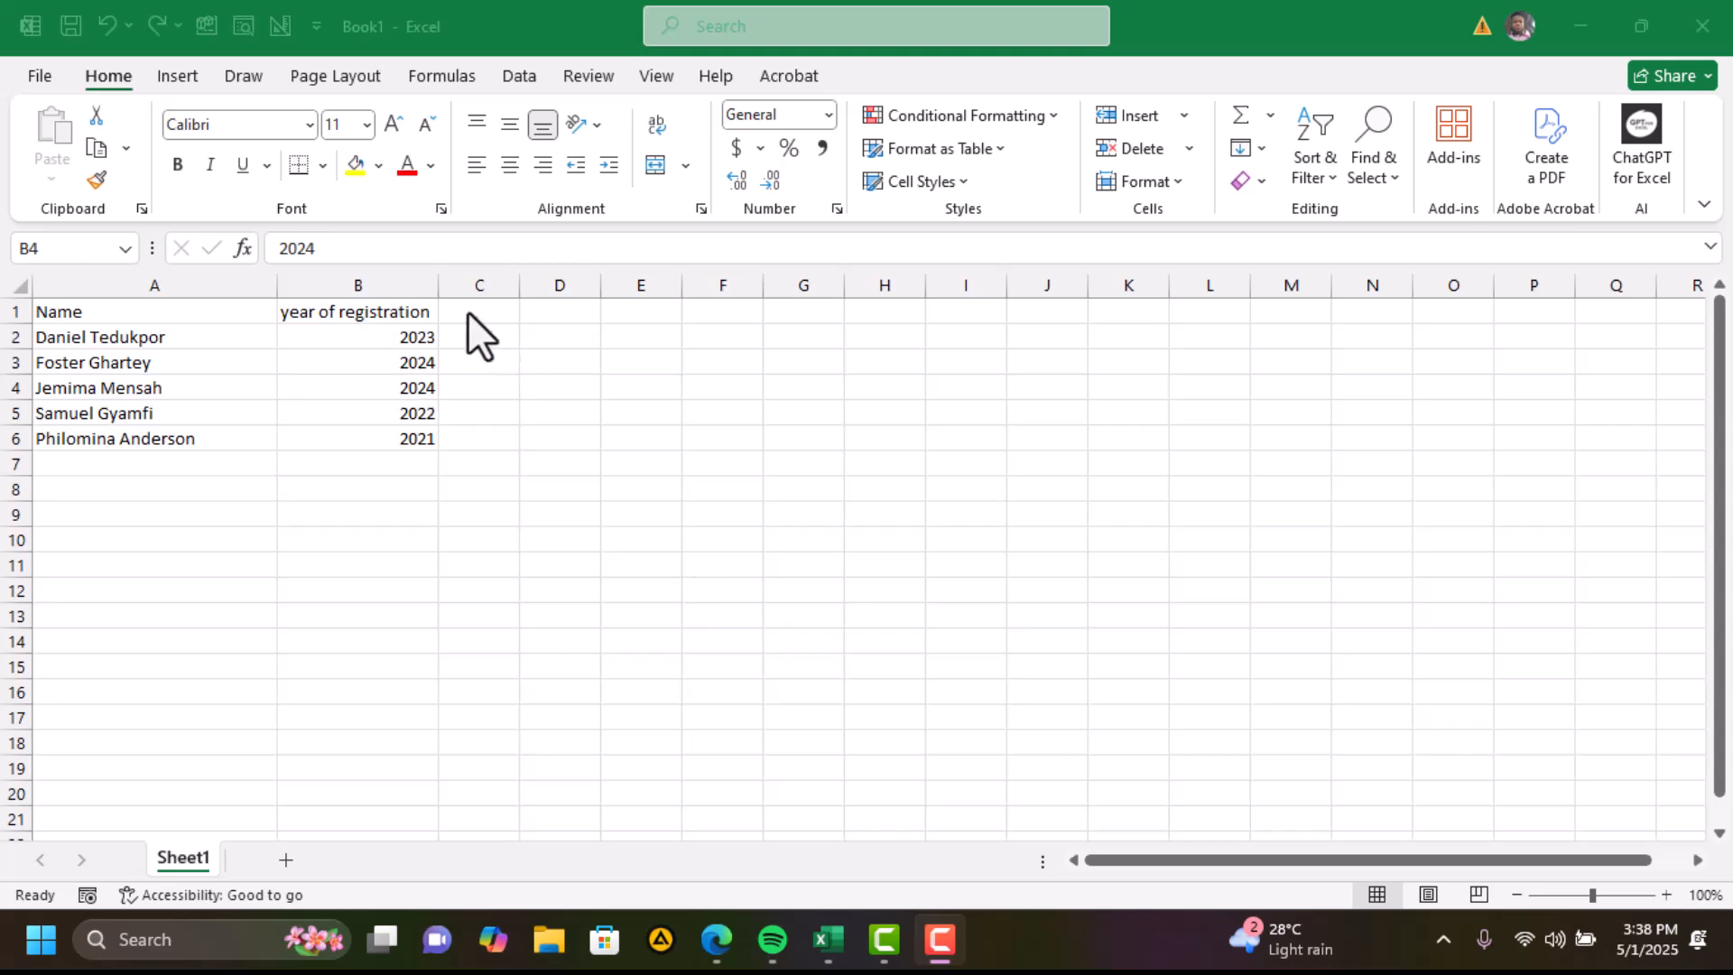
Enter three sample student IDs (name letters, serial, year) in D2:D4 and widen column D to fit.
{"action": "left_click", "coordinate": [463, 336]}
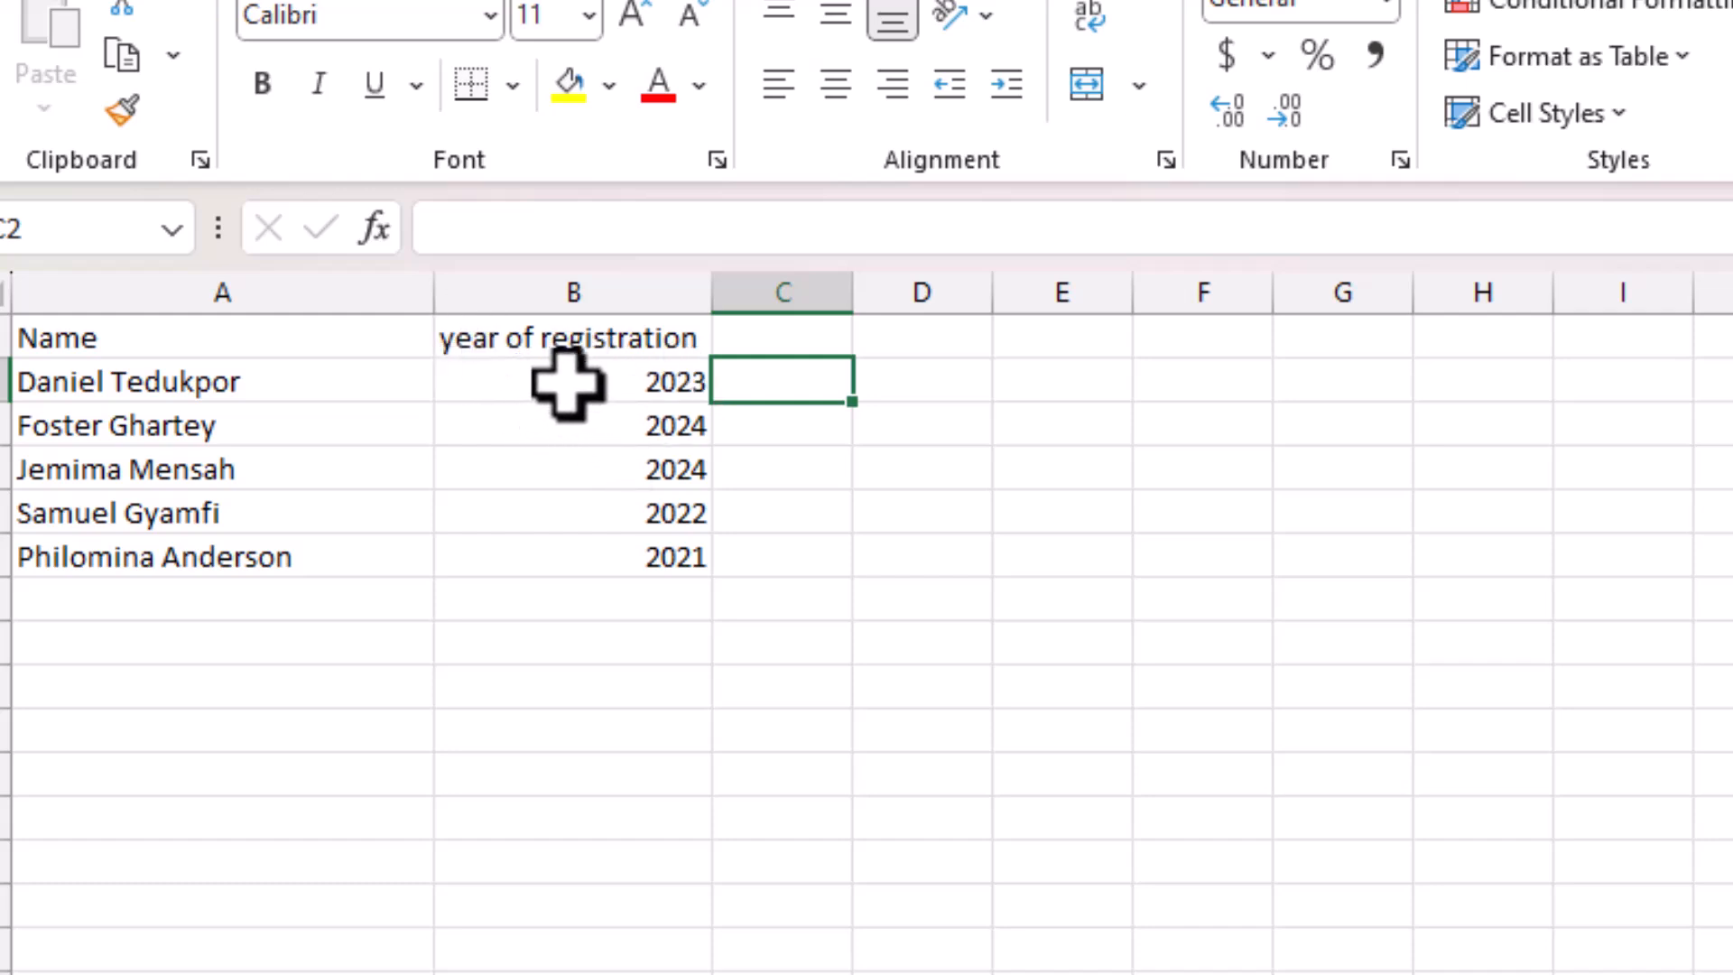
{"action": "left_click", "coordinate": [902, 388]}
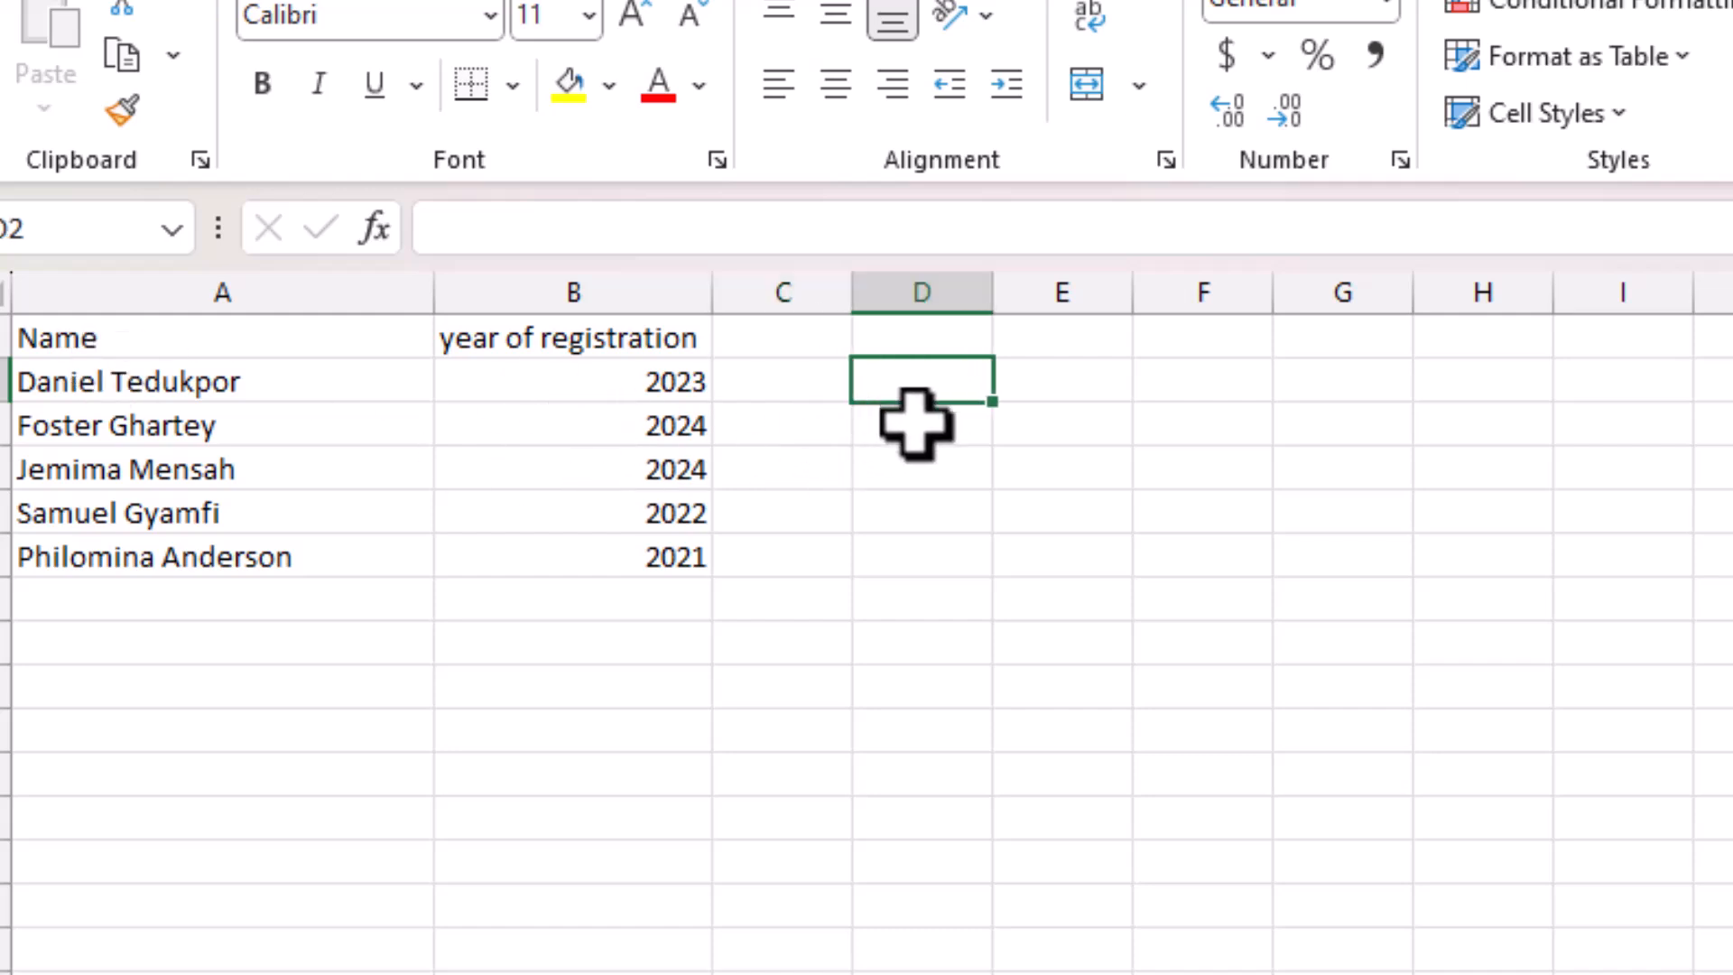
{"action": "type", "text": "da"}
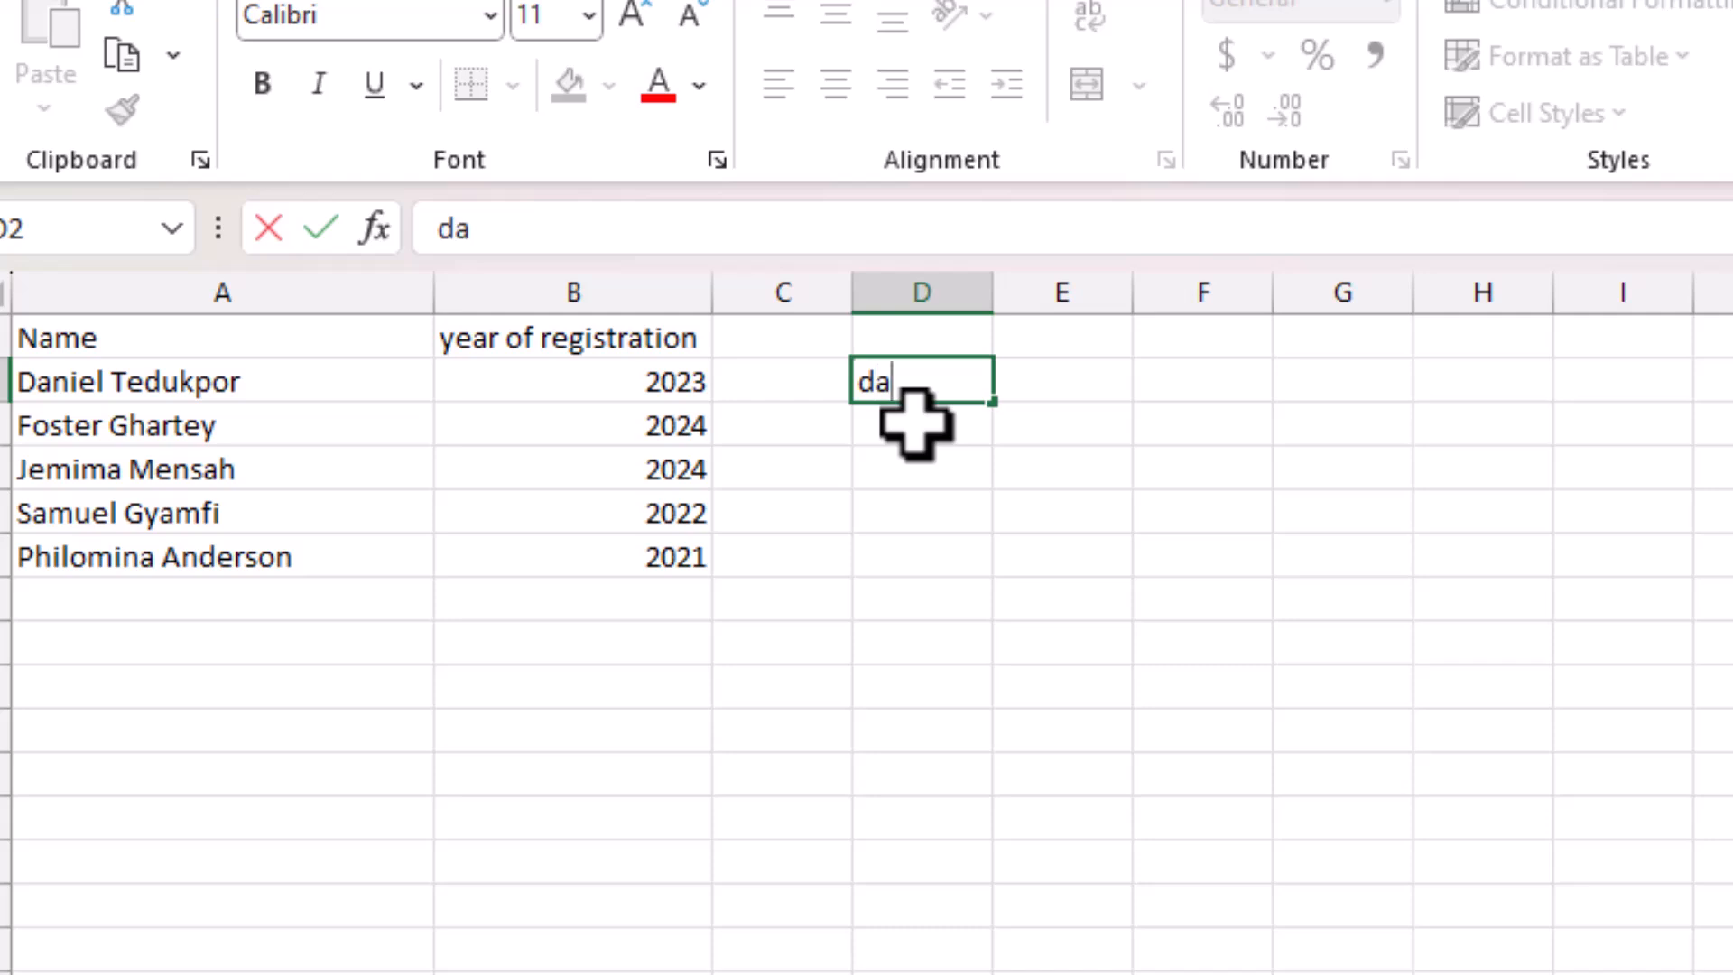
{"action": "type", "text": "te-00"}
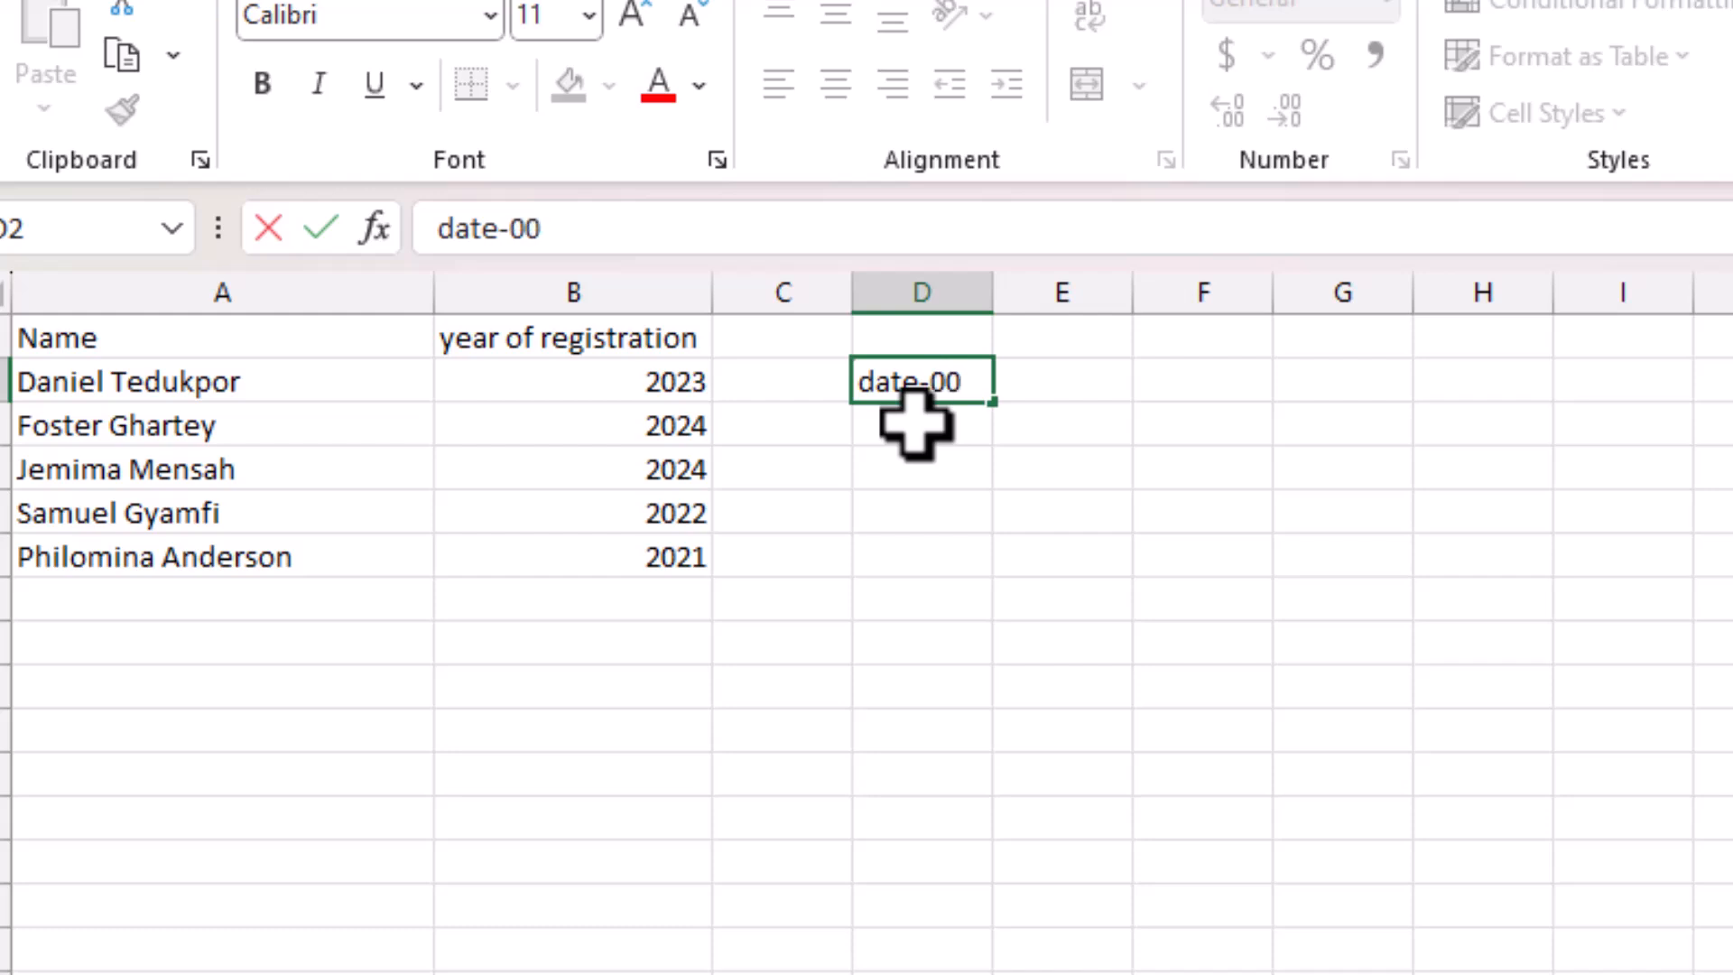
{"action": "type", "text": "1"}
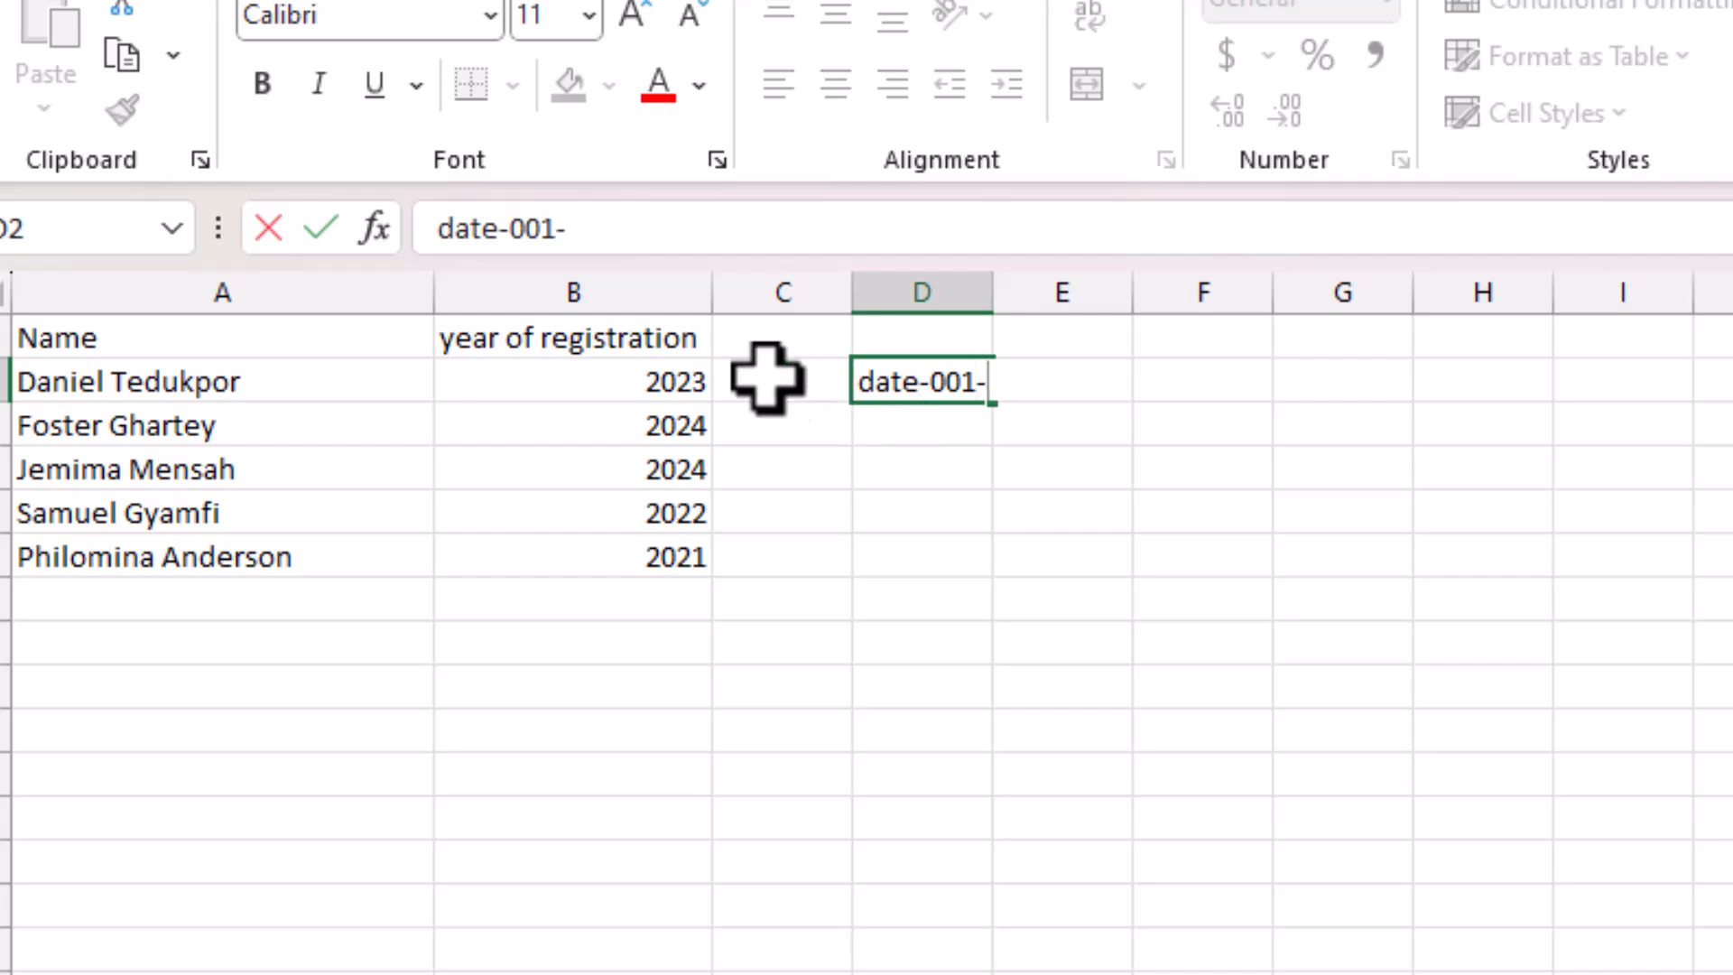
{"action": "type", "text": "-23"}
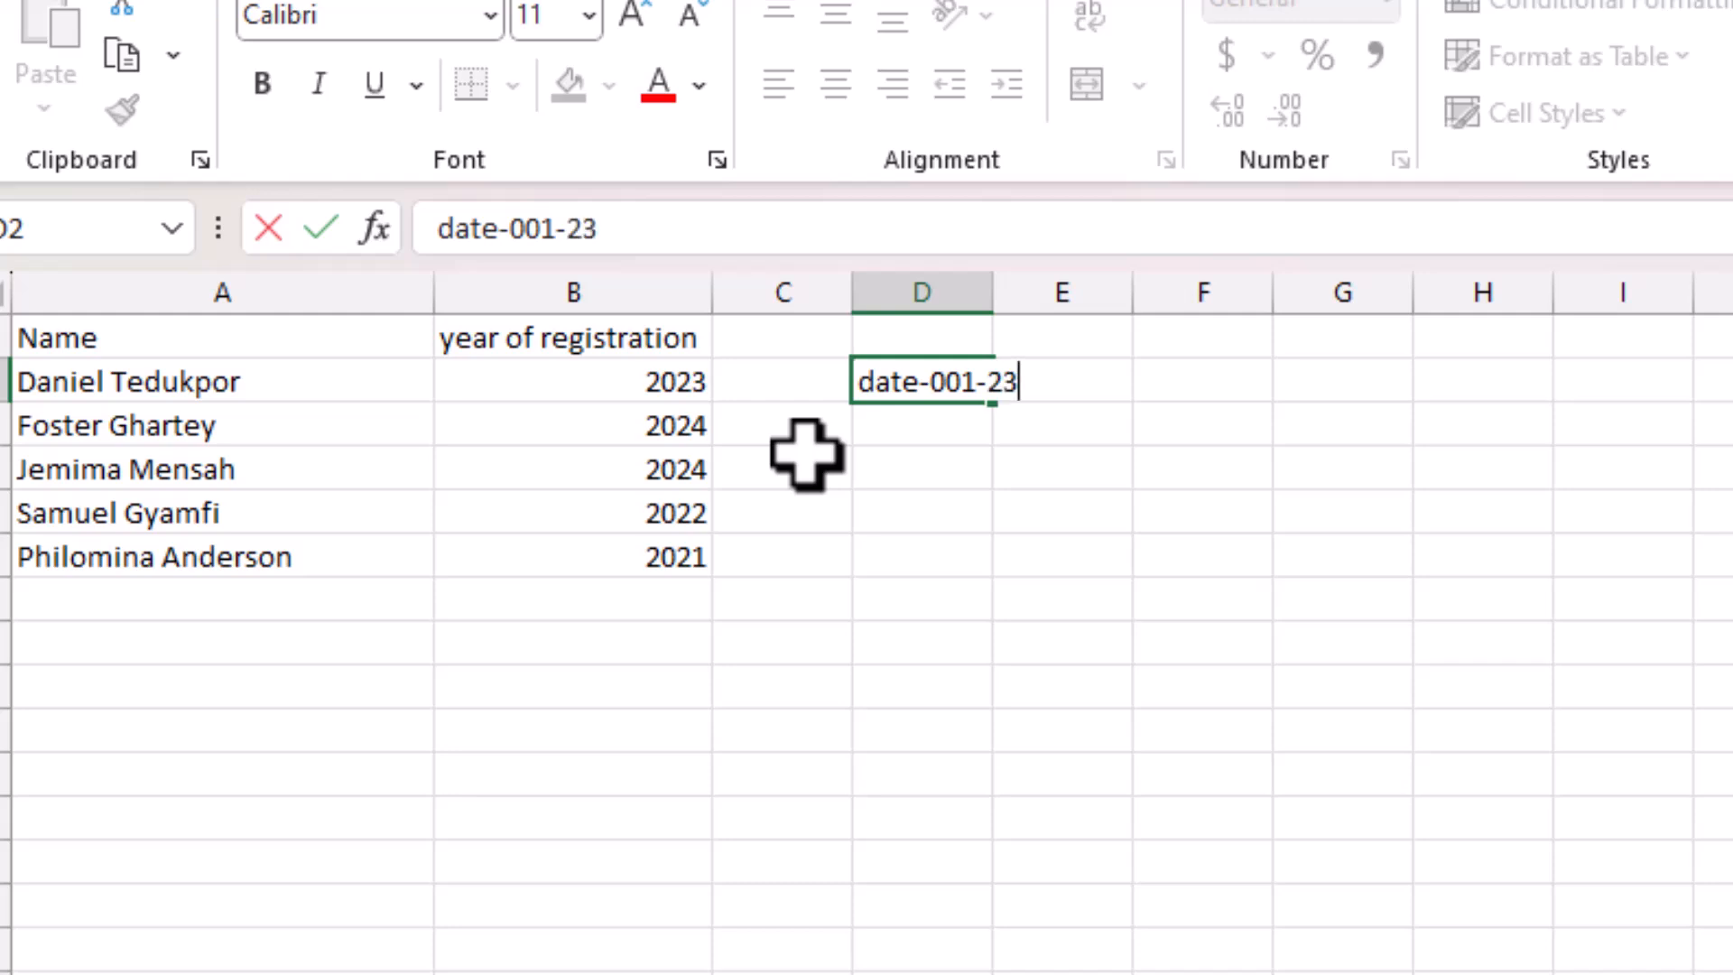
{"action": "key", "text": "Return"}
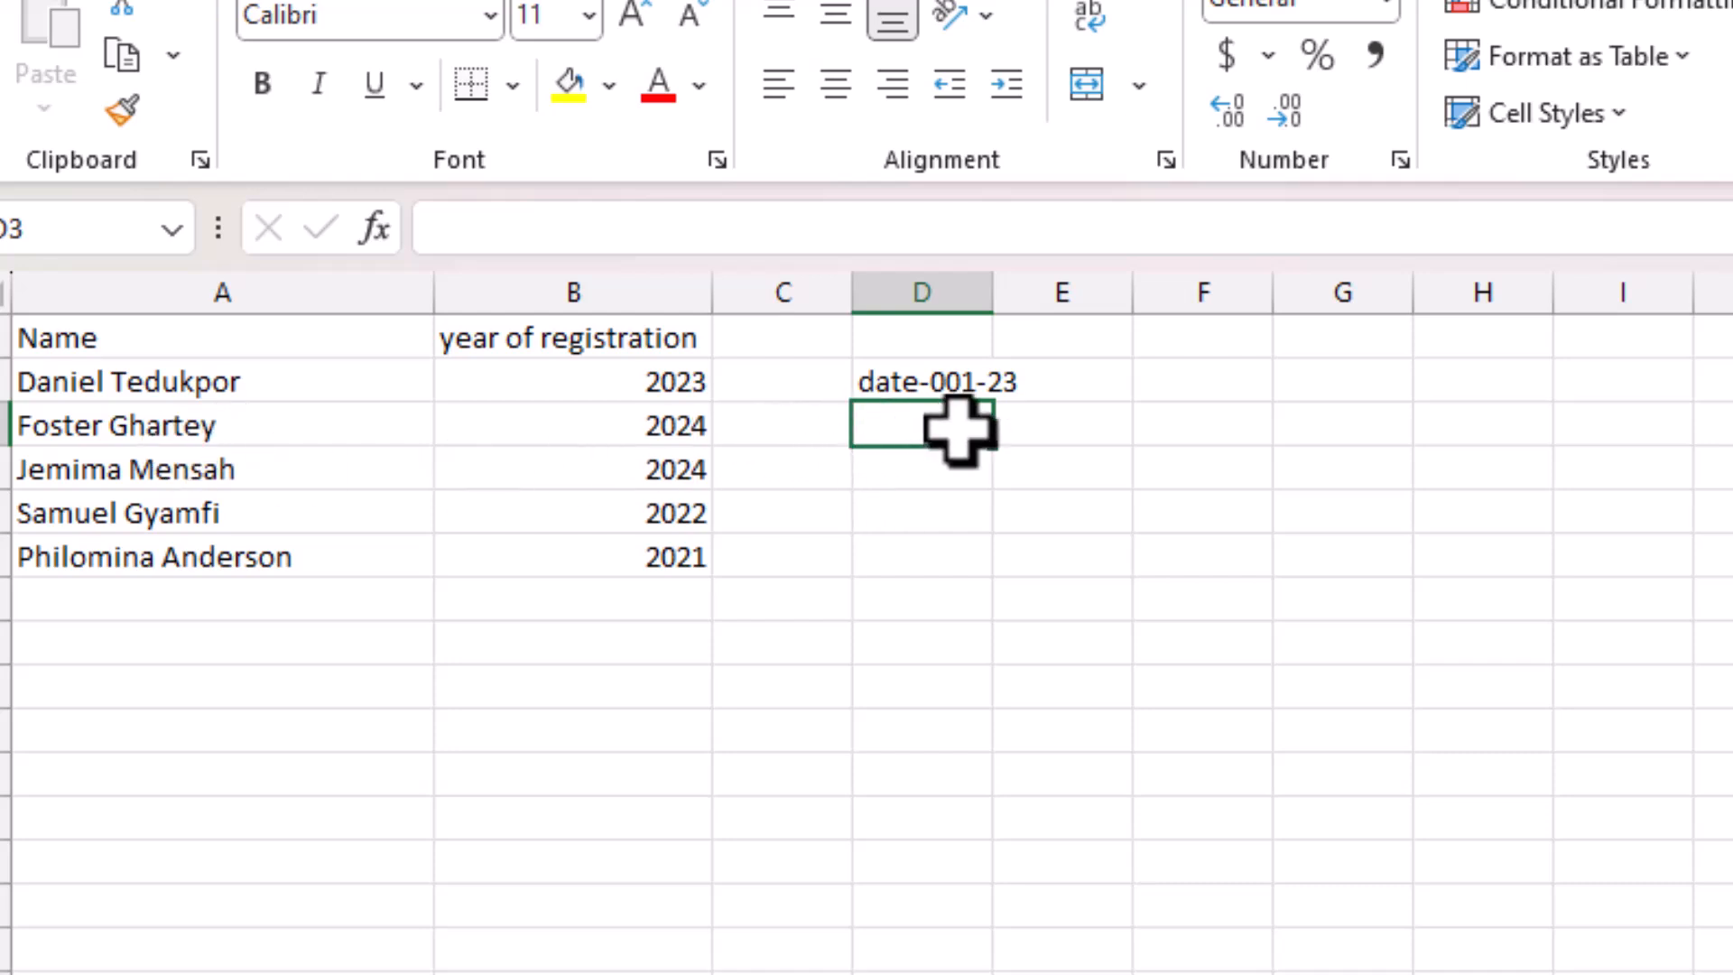
{"action": "type", "text": "fogh"}
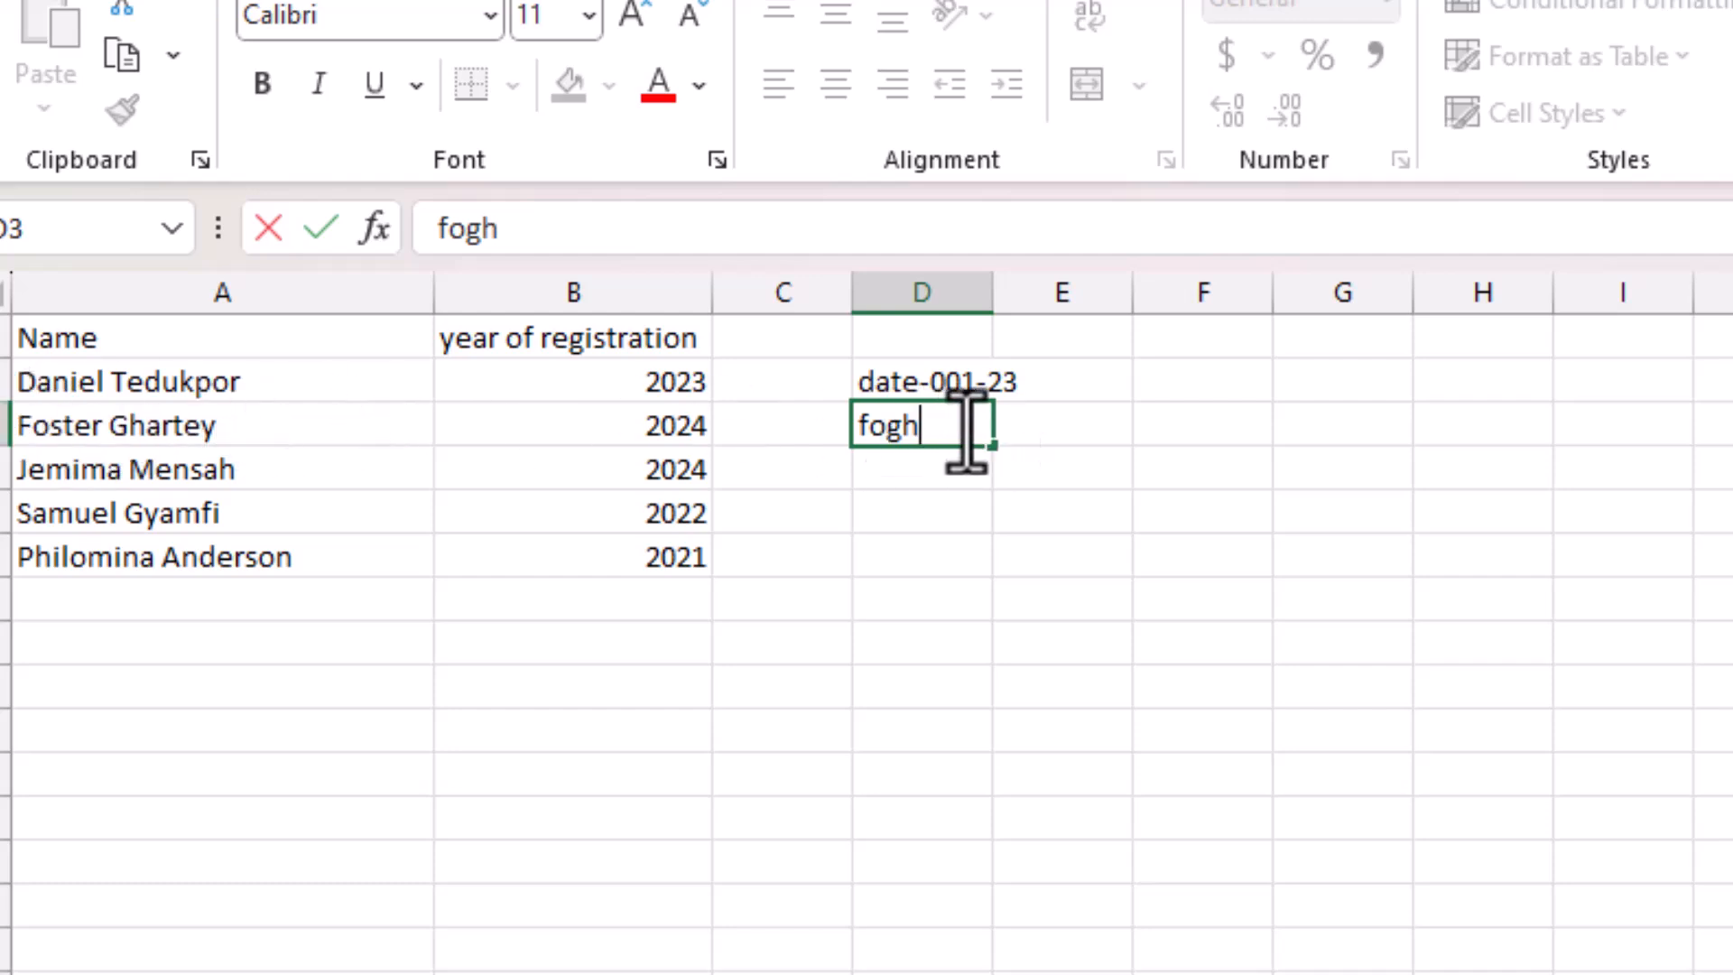
{"action": "type", "text": "-001-"}
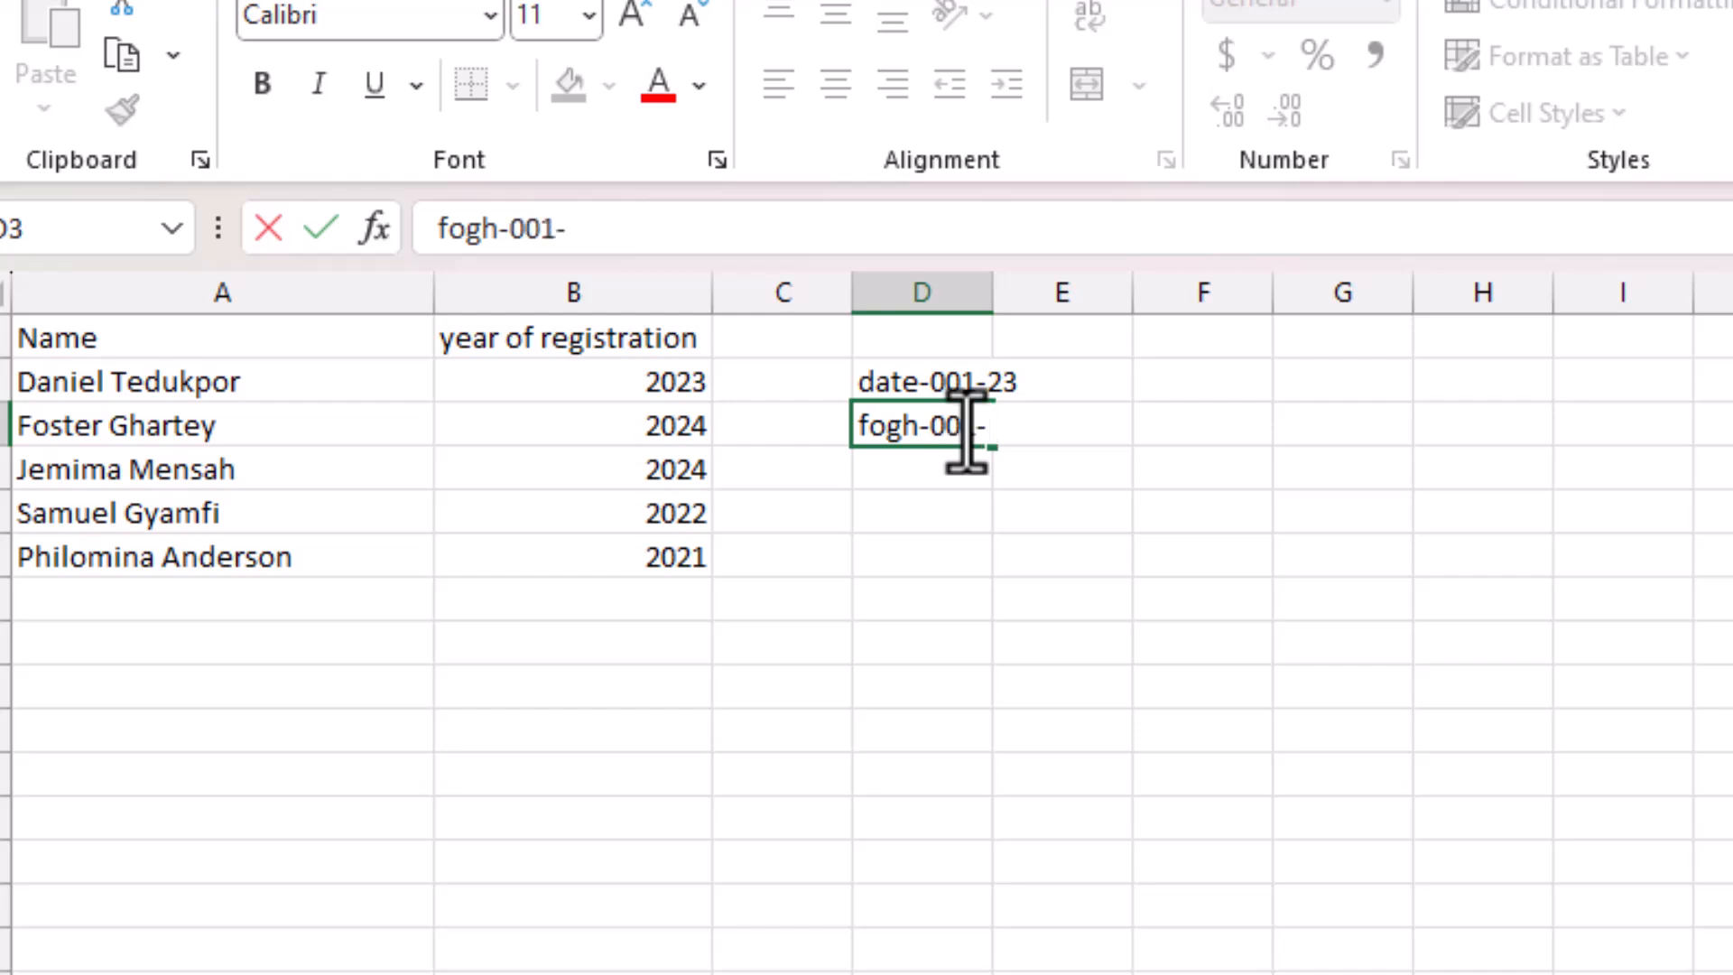
{"action": "type", "text": "24"}
{"action": "key", "text": "Return"}
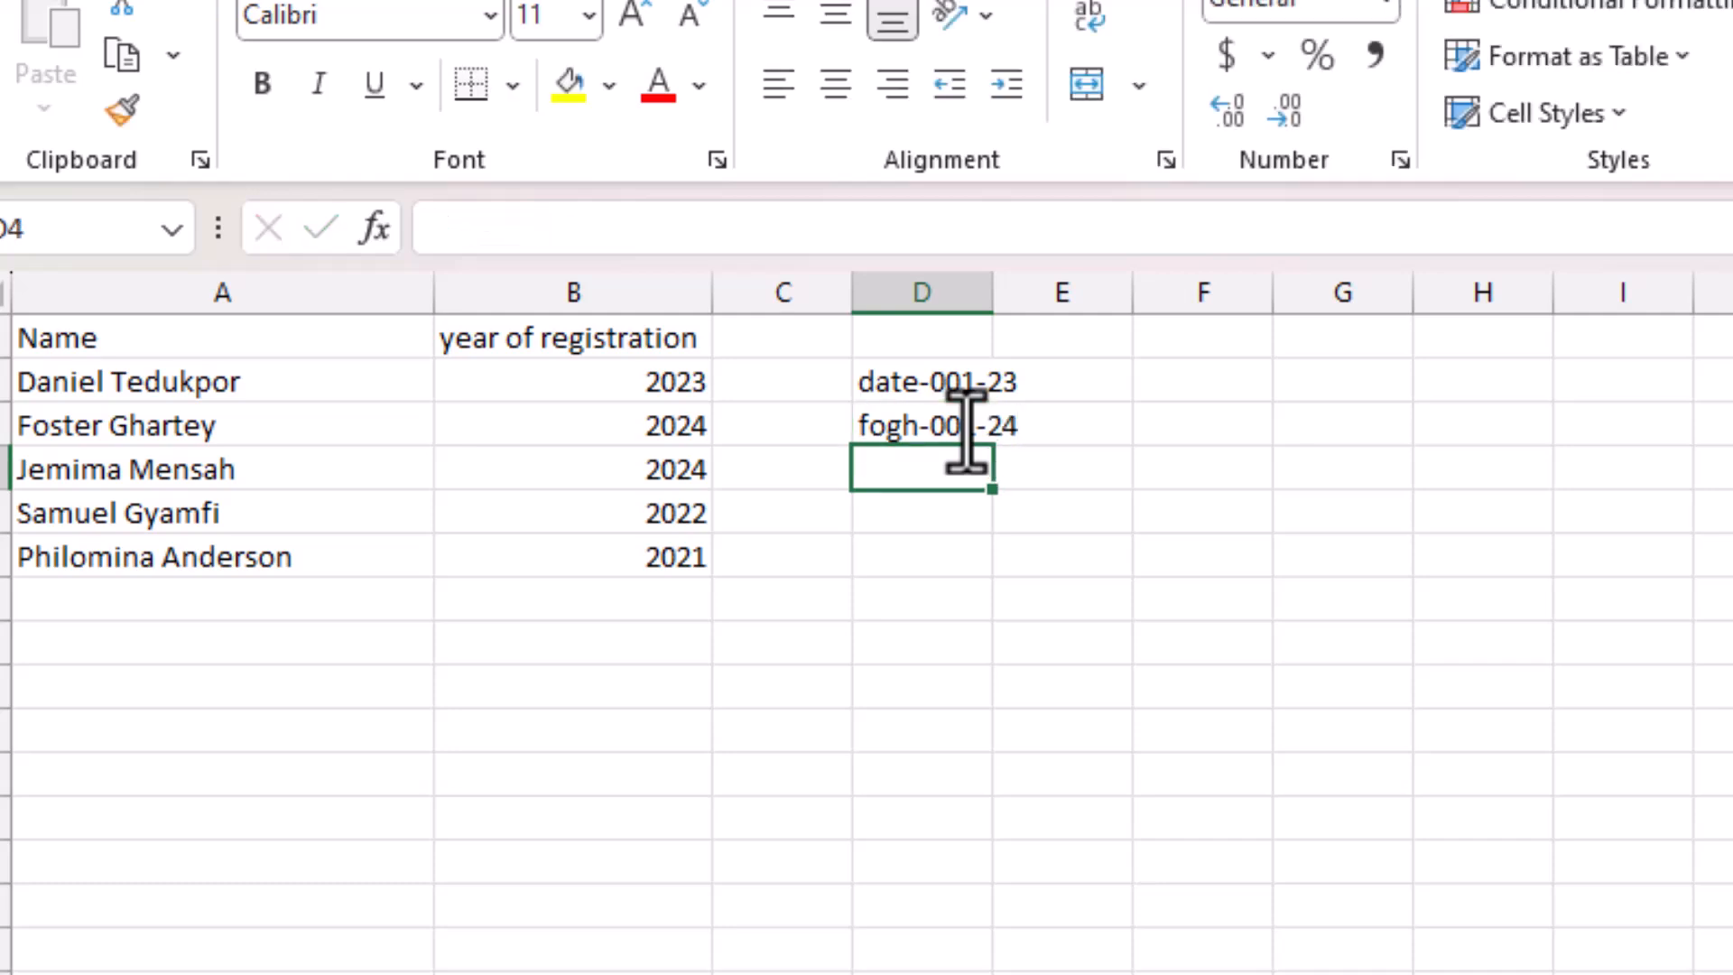
{"action": "type", "text": "j"}
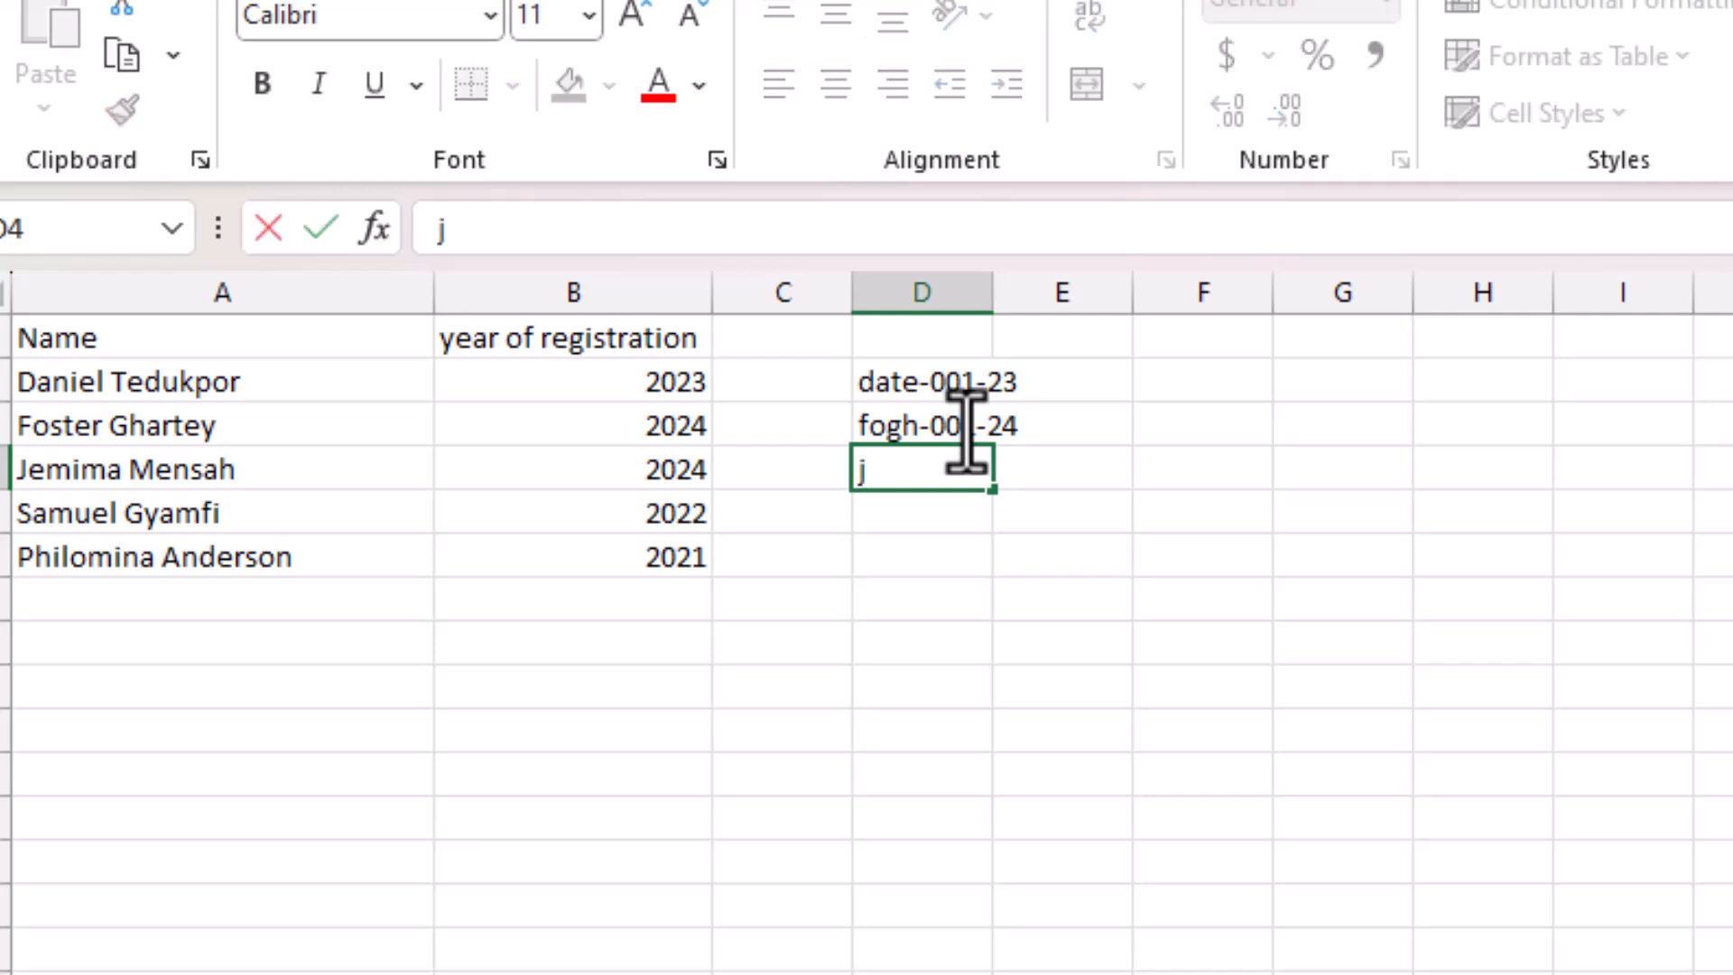
{"action": "type", "text": "eme"}
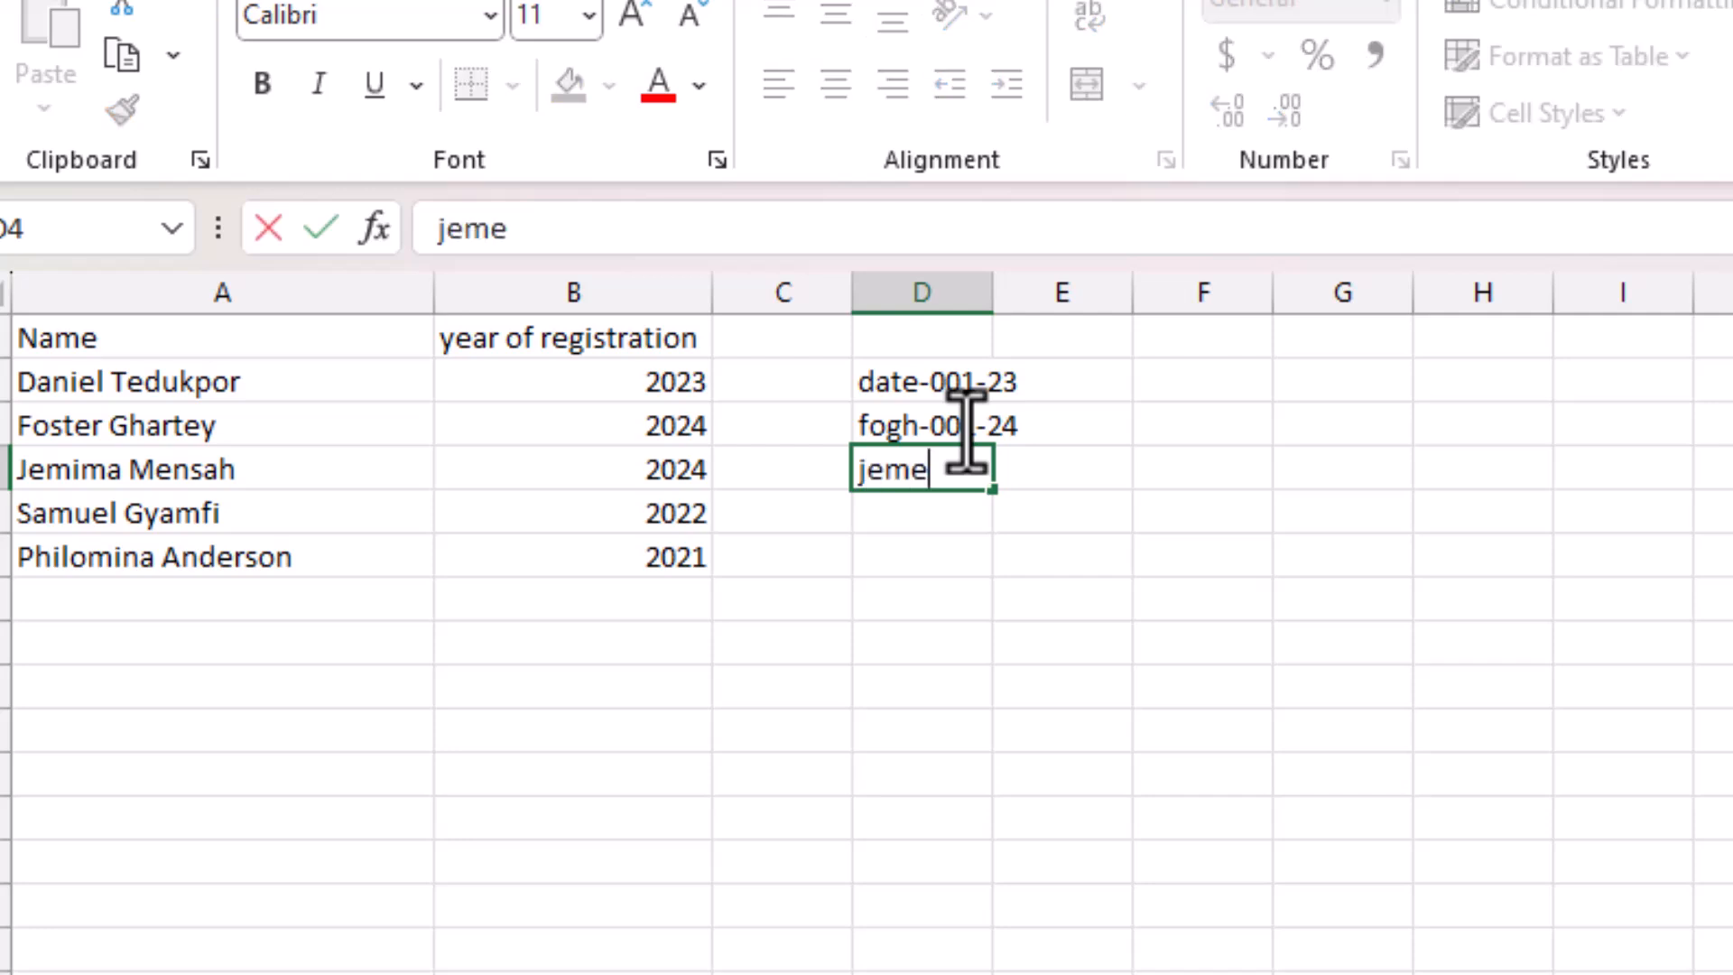
{"action": "type", "text": "-002-24"}
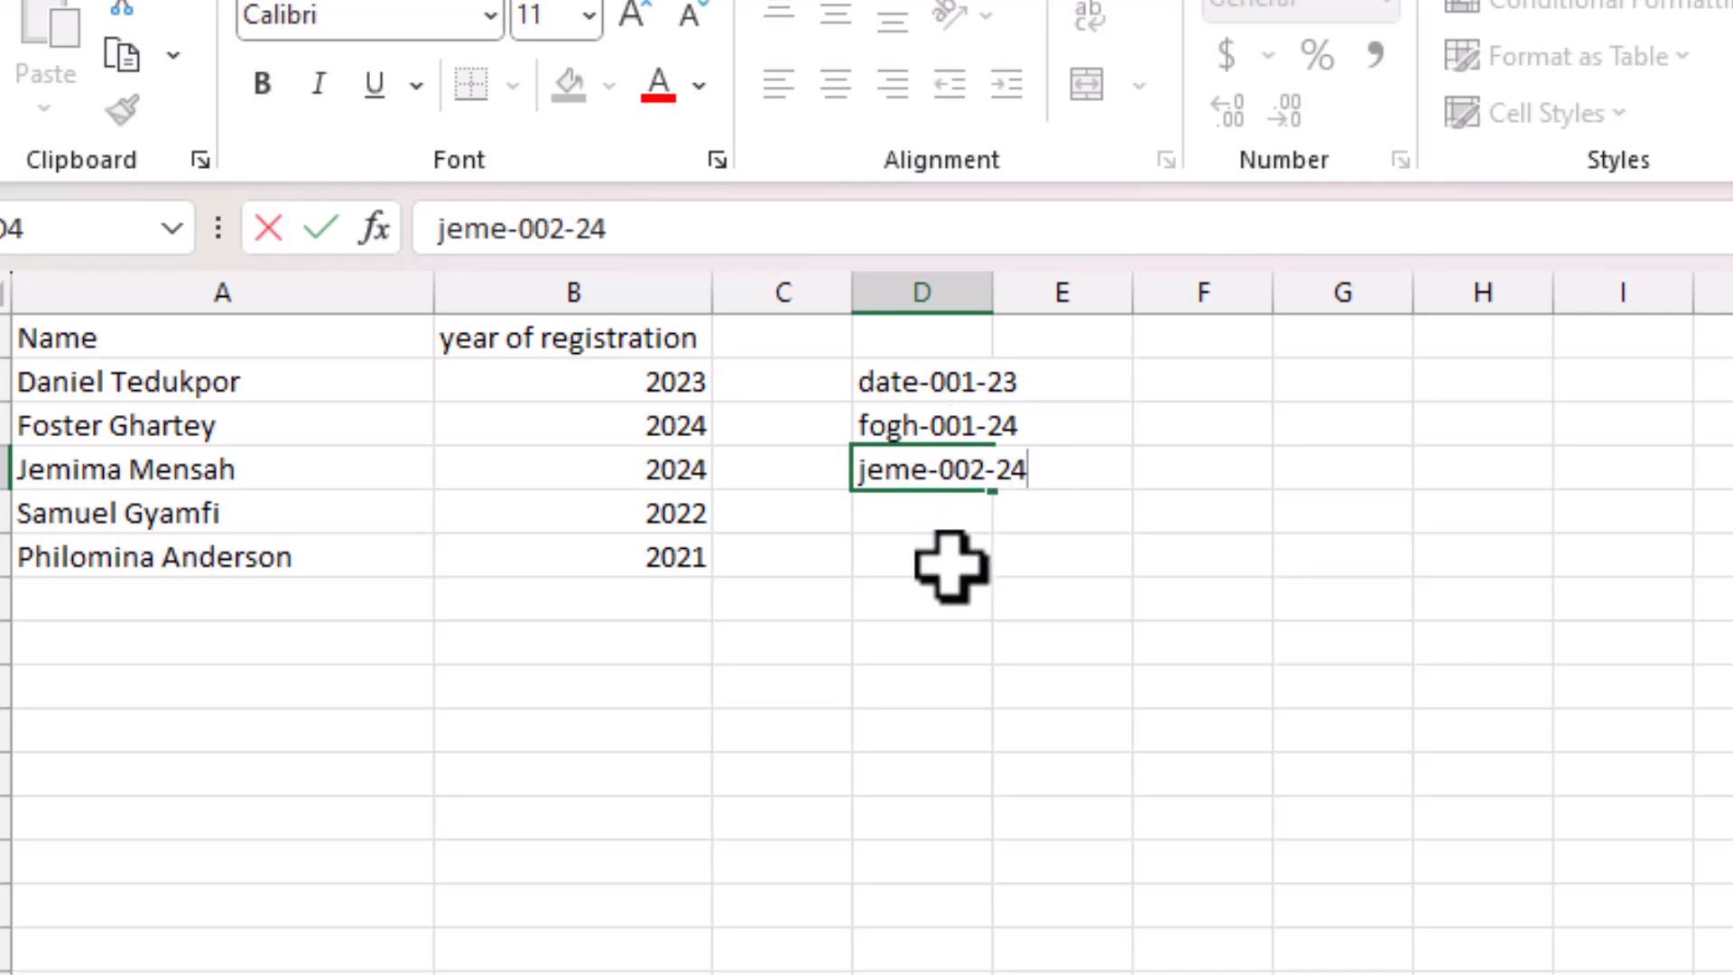
{"action": "left_click", "coordinate": [975, 512]}
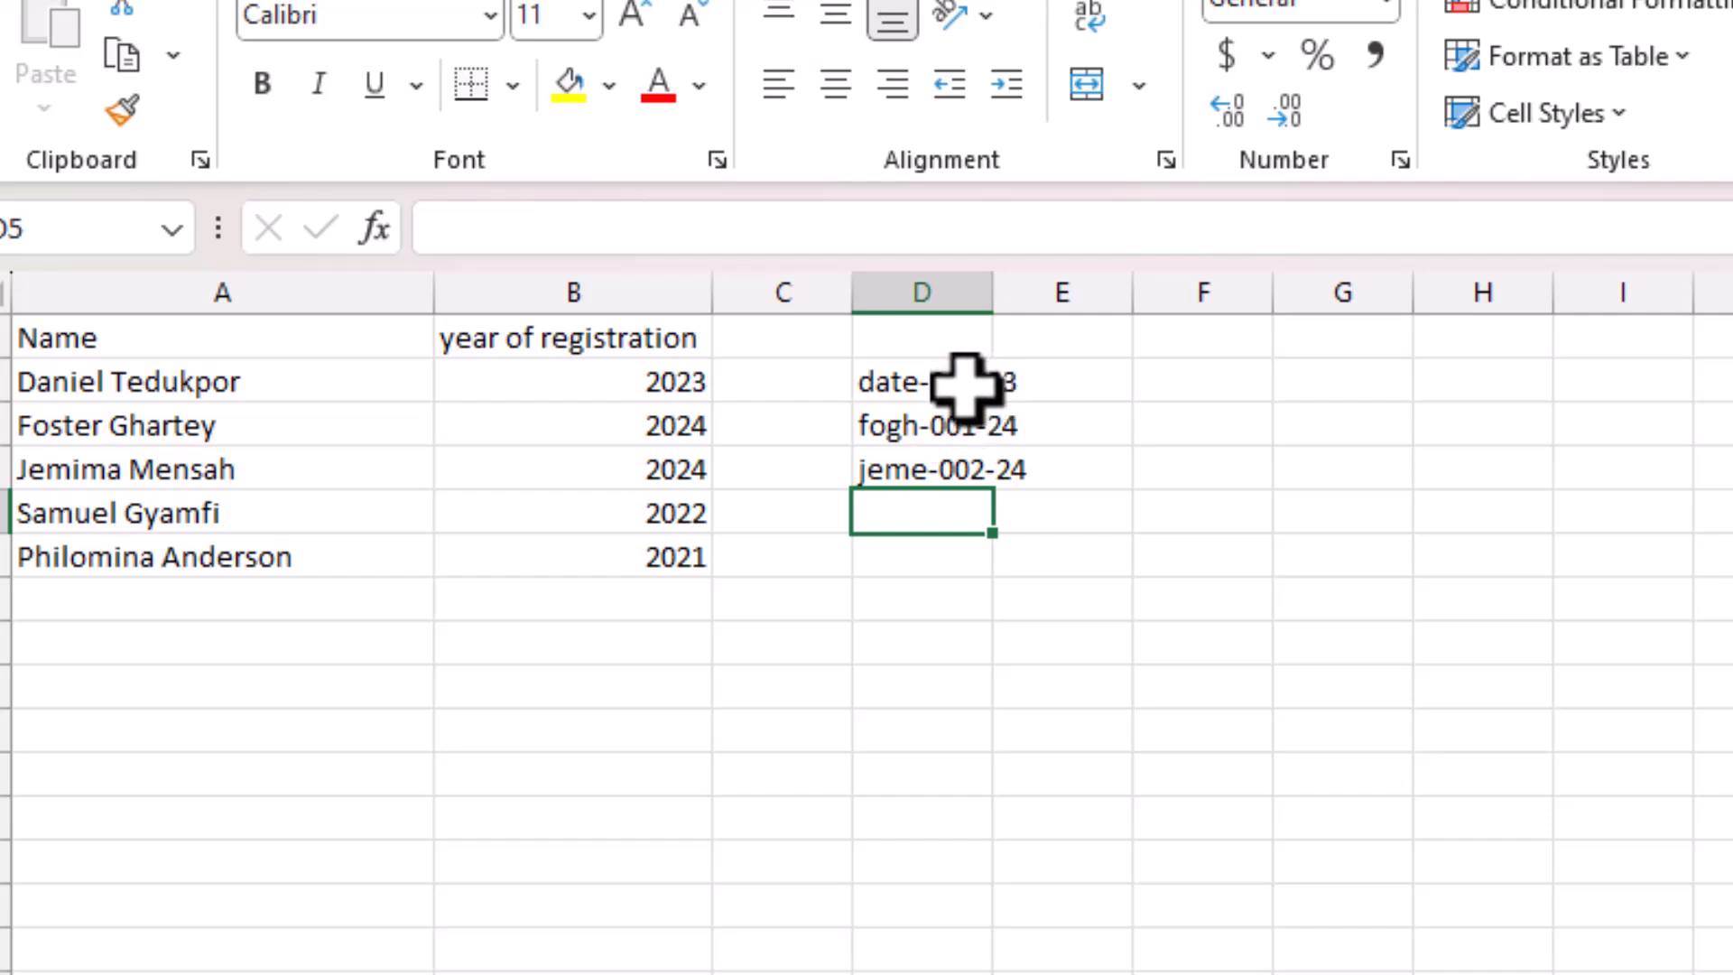
{"action": "left_click_drag", "start_coordinate": [994, 292], "coordinate": [1121, 298]}
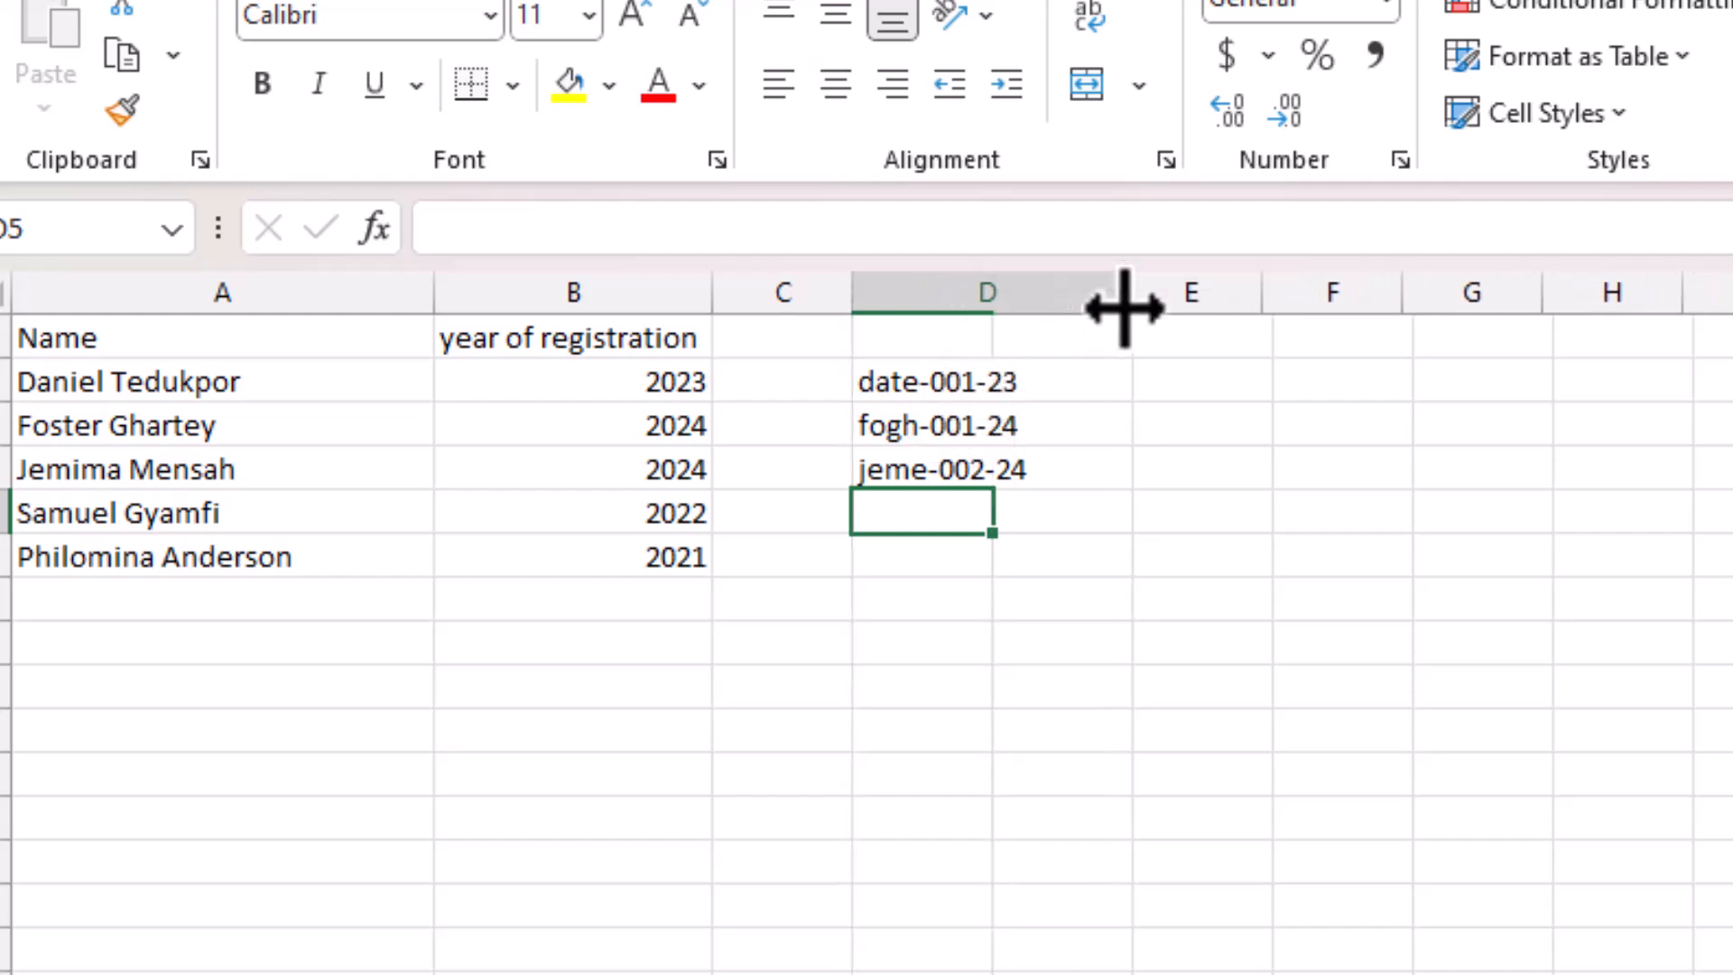
{"action": "left_click", "coordinate": [778, 388]}
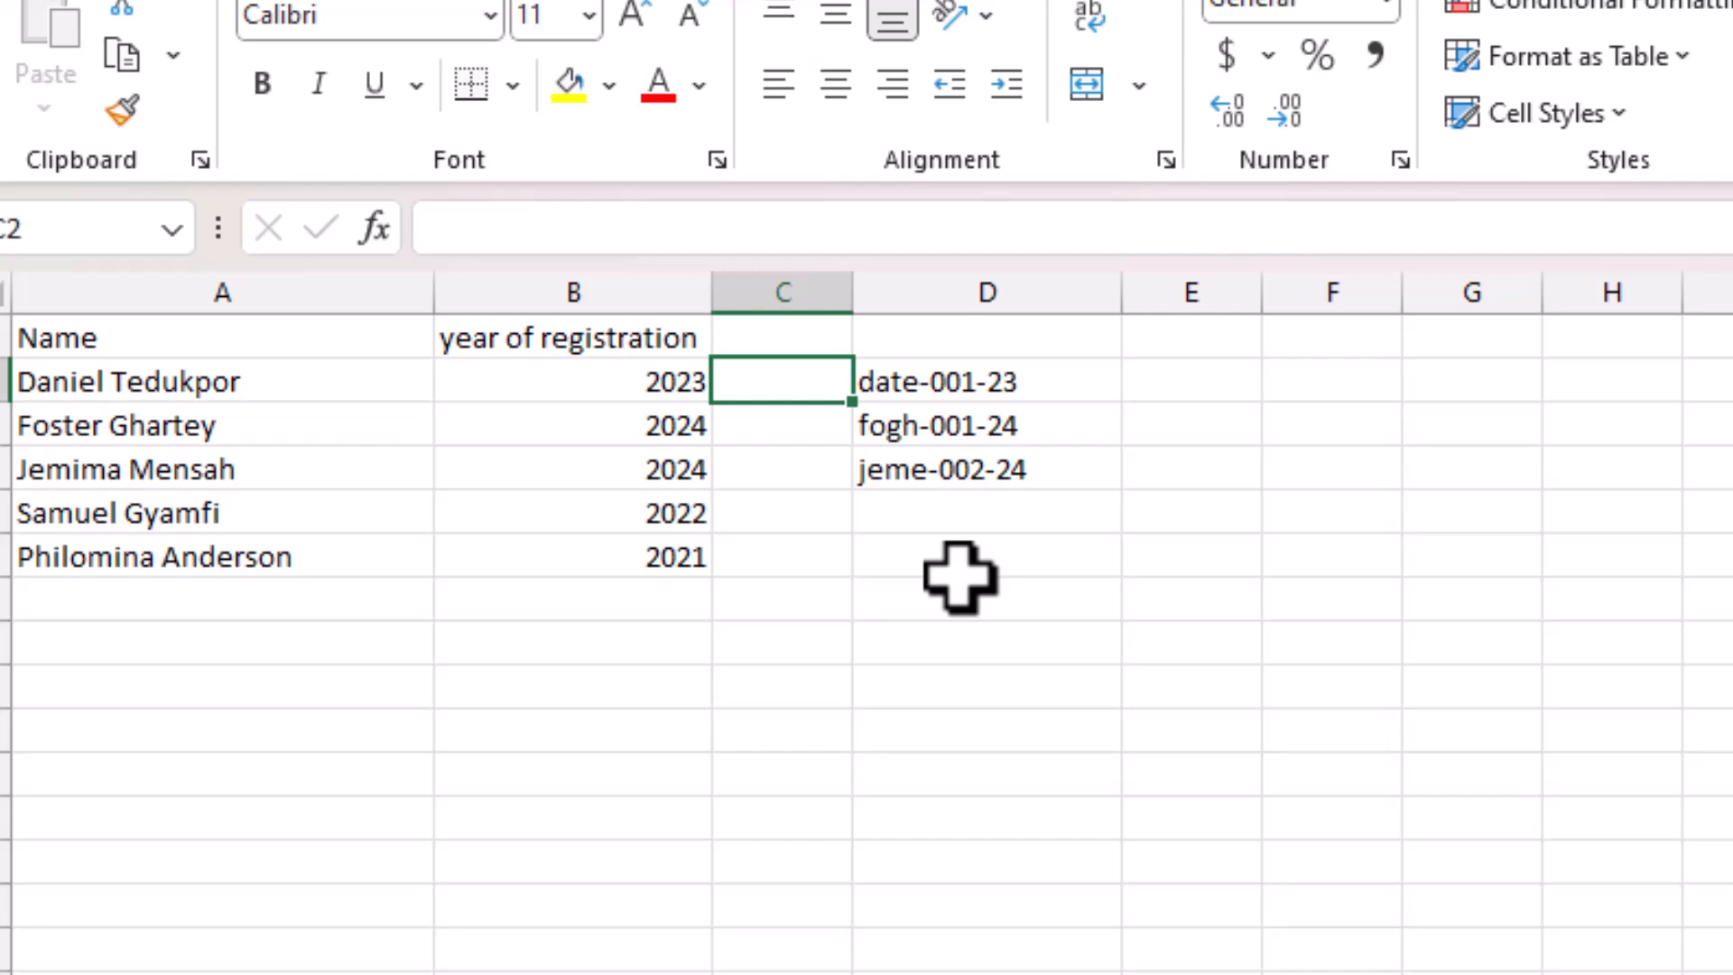
Enter =LEFT(A2,2) in C2 to return the first two letters of the name.
{"action": "type", "text": "lef"}
{"action": "key", "text": "BackSpace"}
{"action": "key", "text": "BackSpace"}
{"action": "key", "text": "BackSpace"}
{"action": "type", "text": "=le"}
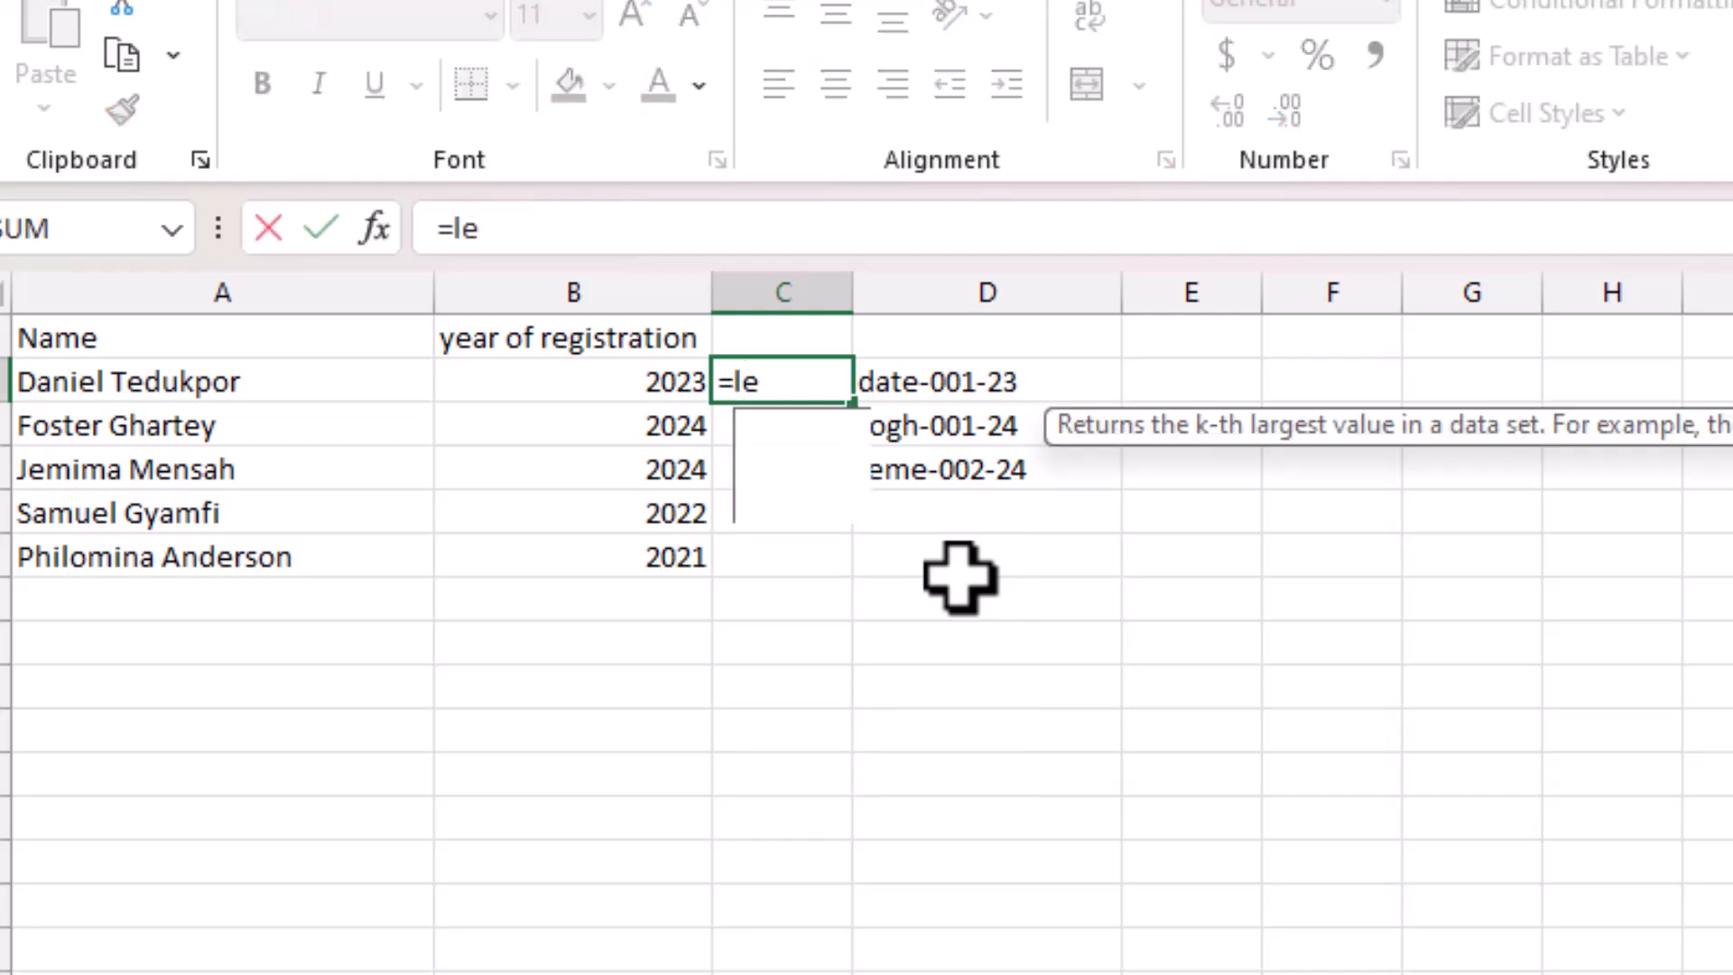
{"action": "type", "text": "ft"}
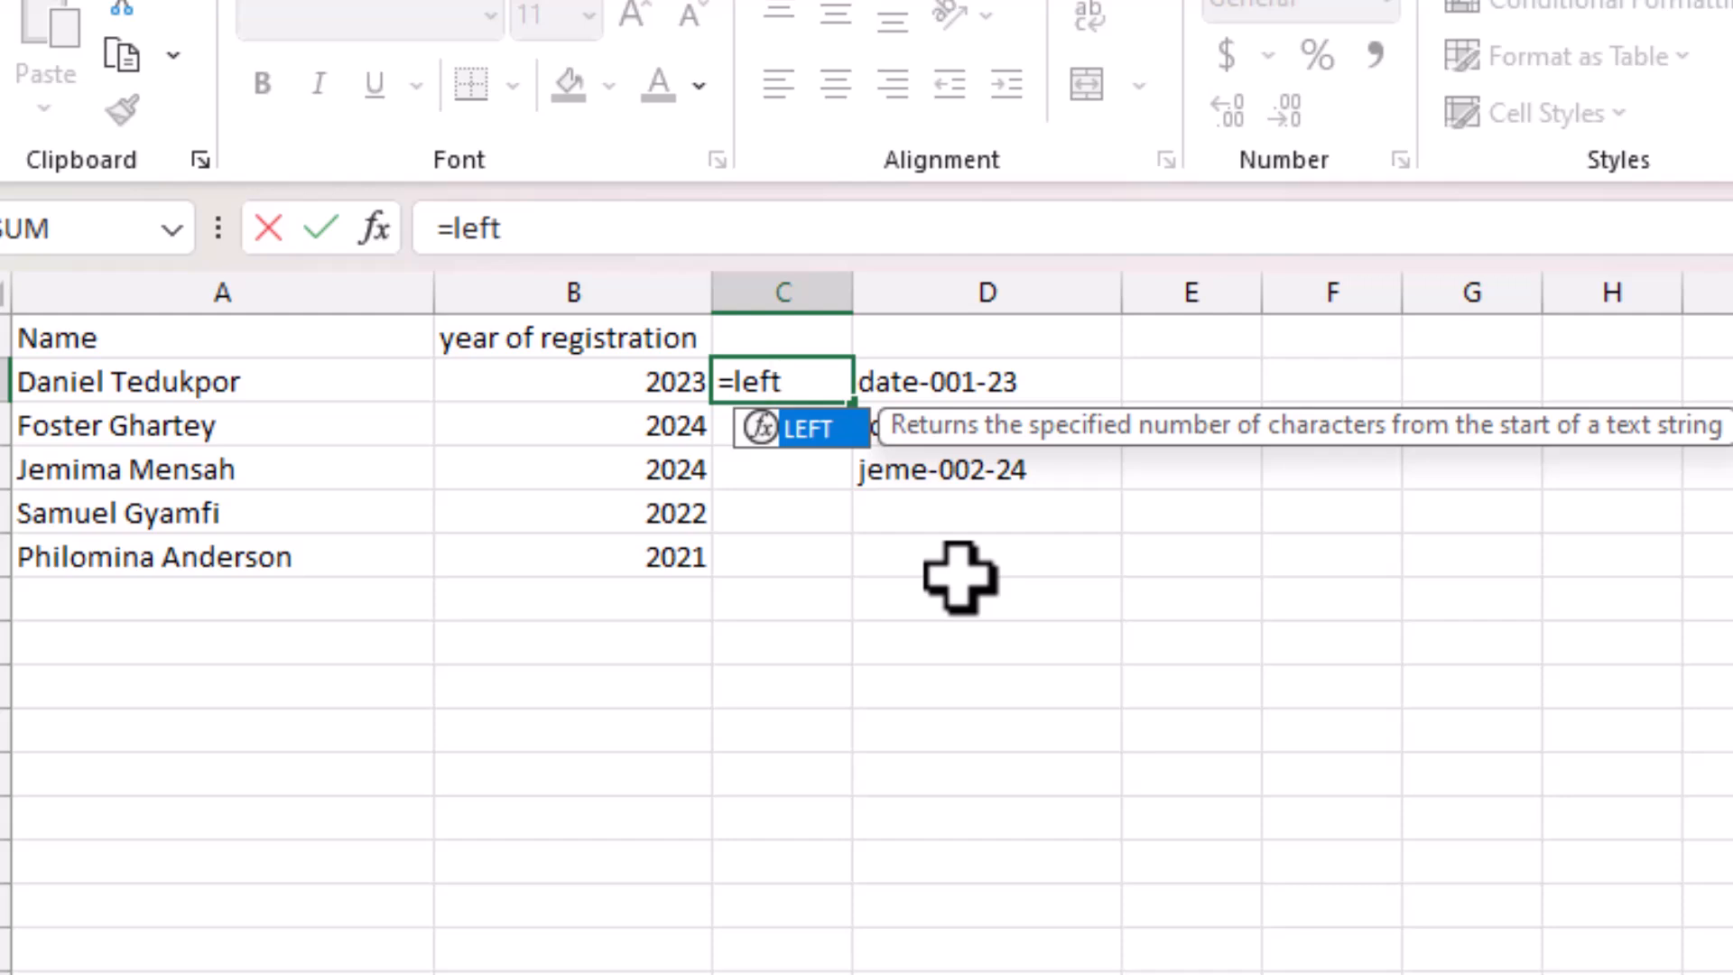
{"action": "type", "text": "("}
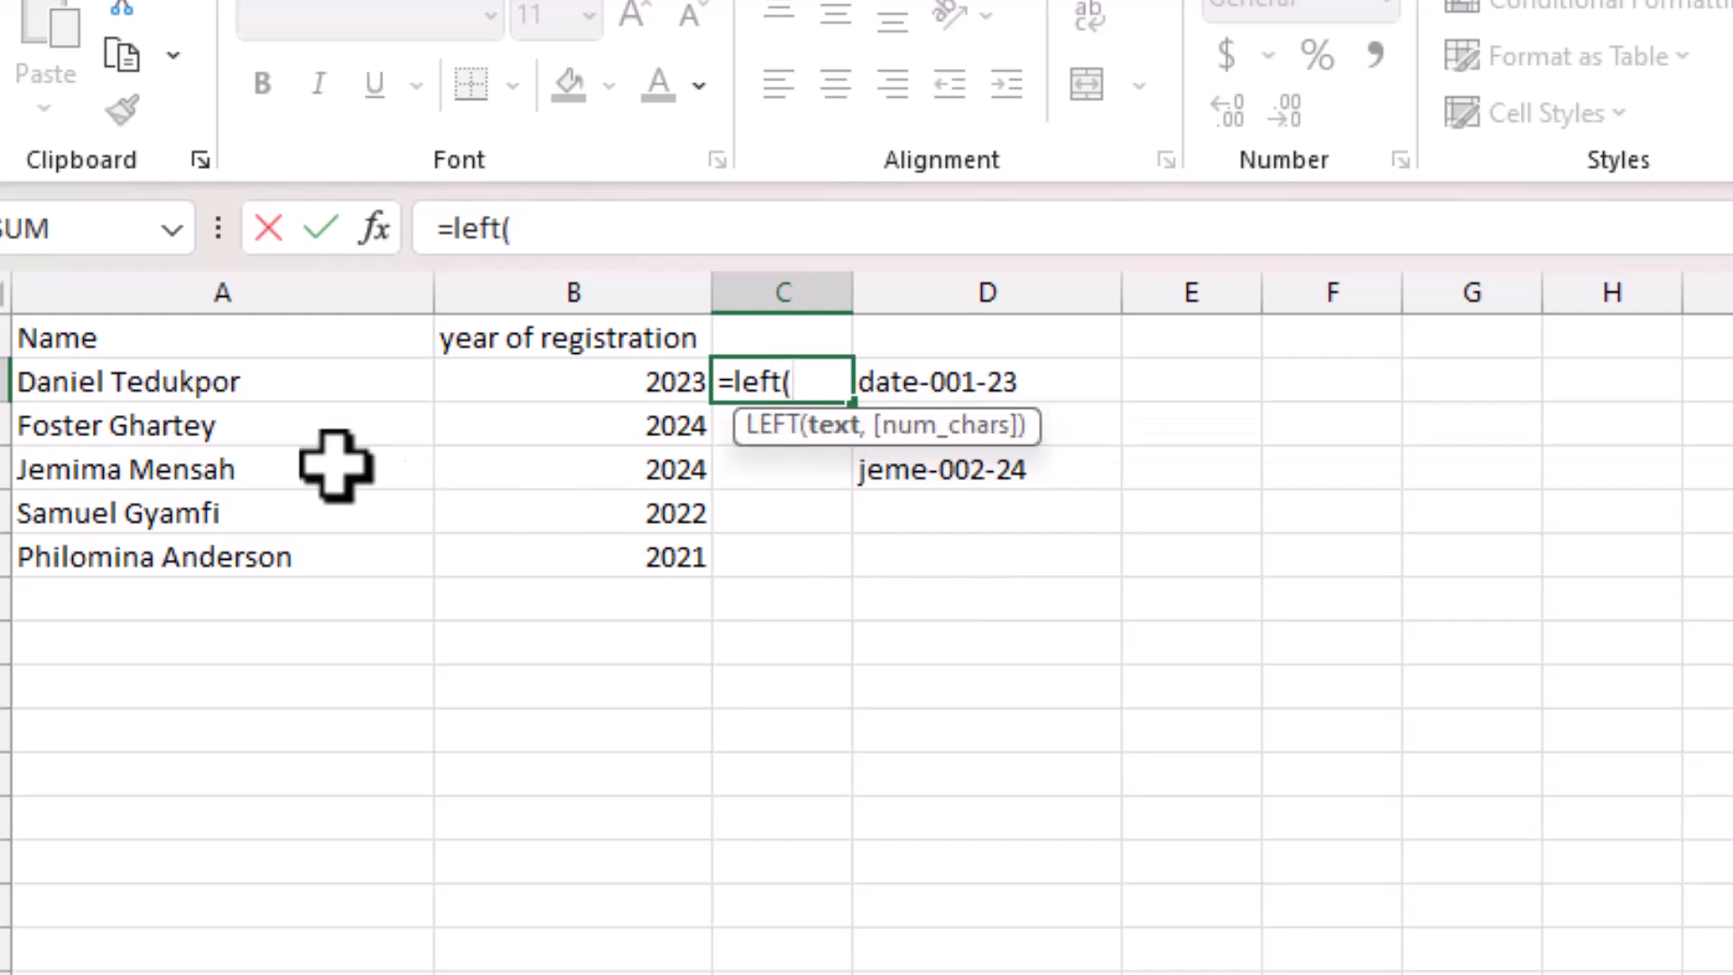
{"action": "left_click", "coordinate": [239, 381]}
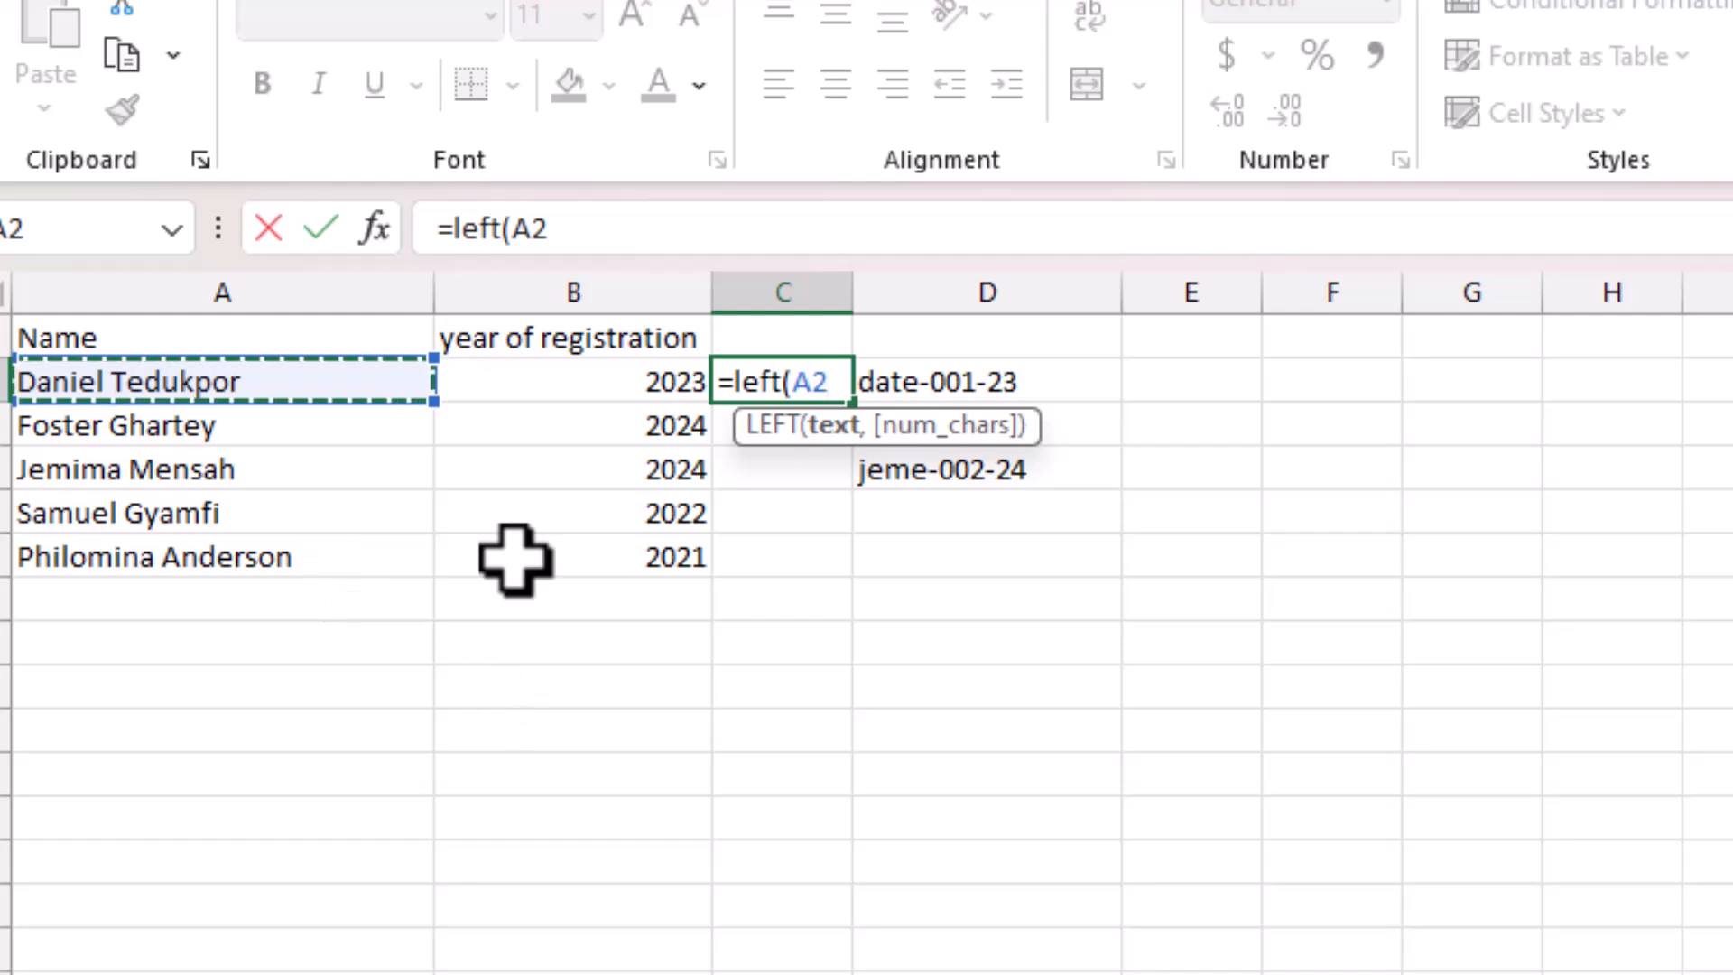
{"action": "type", "text": ","}
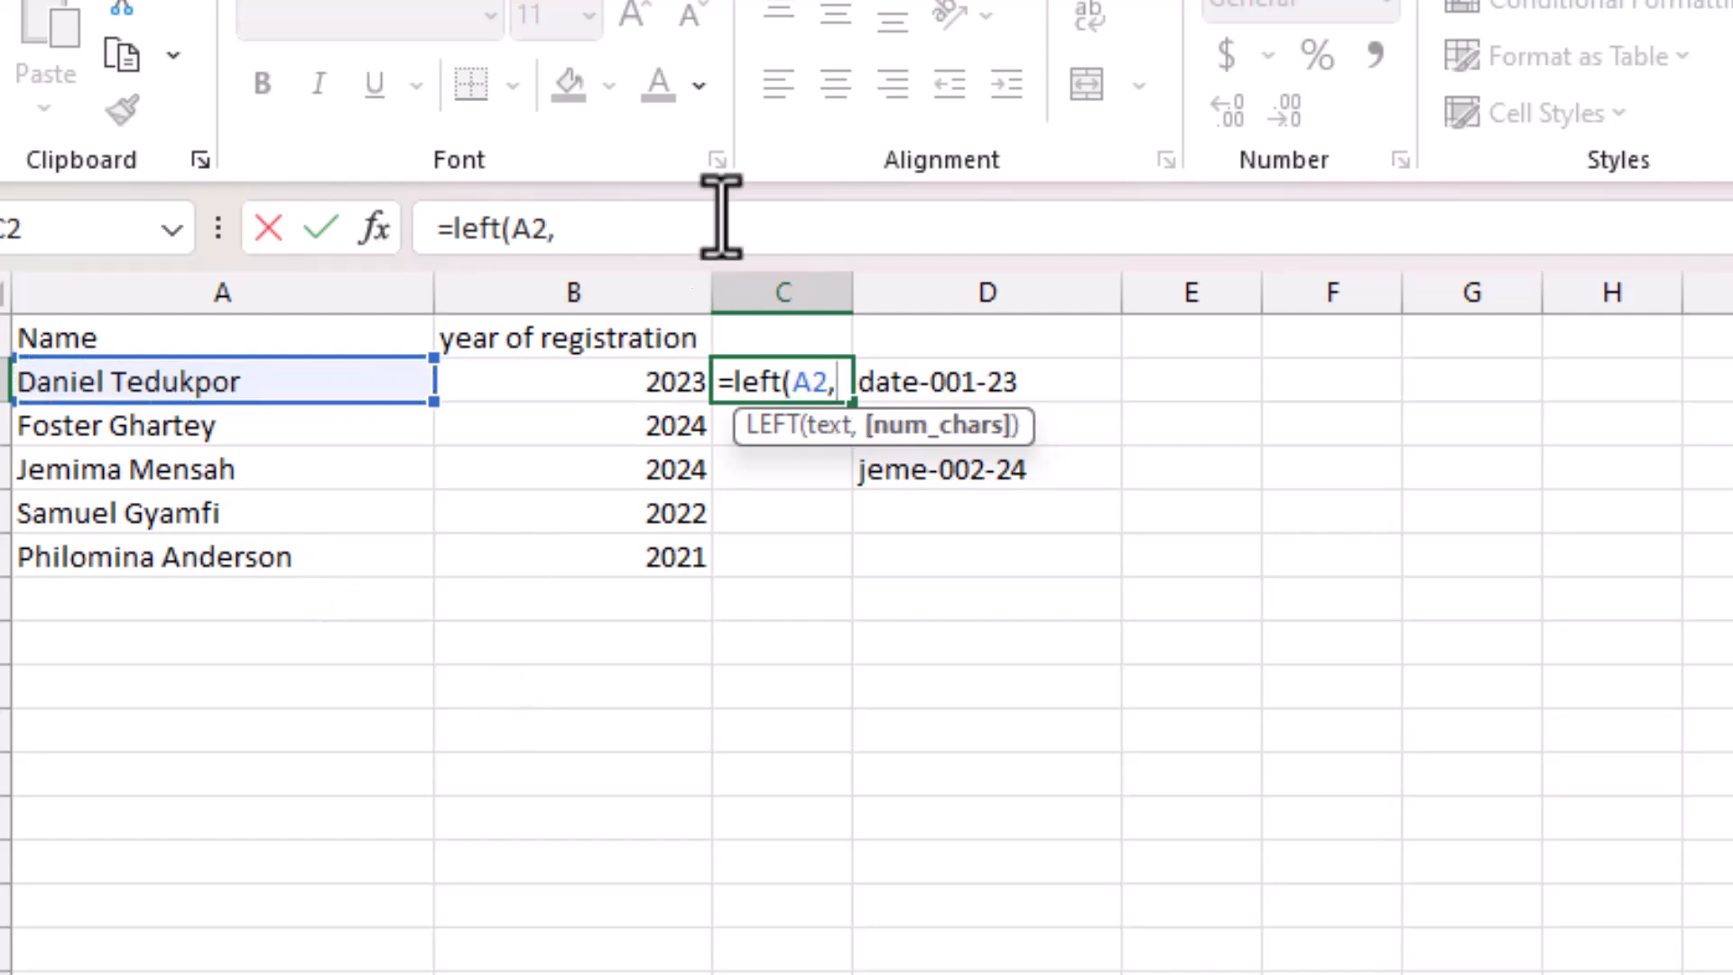
{"action": "left_click", "coordinate": [697, 233]}
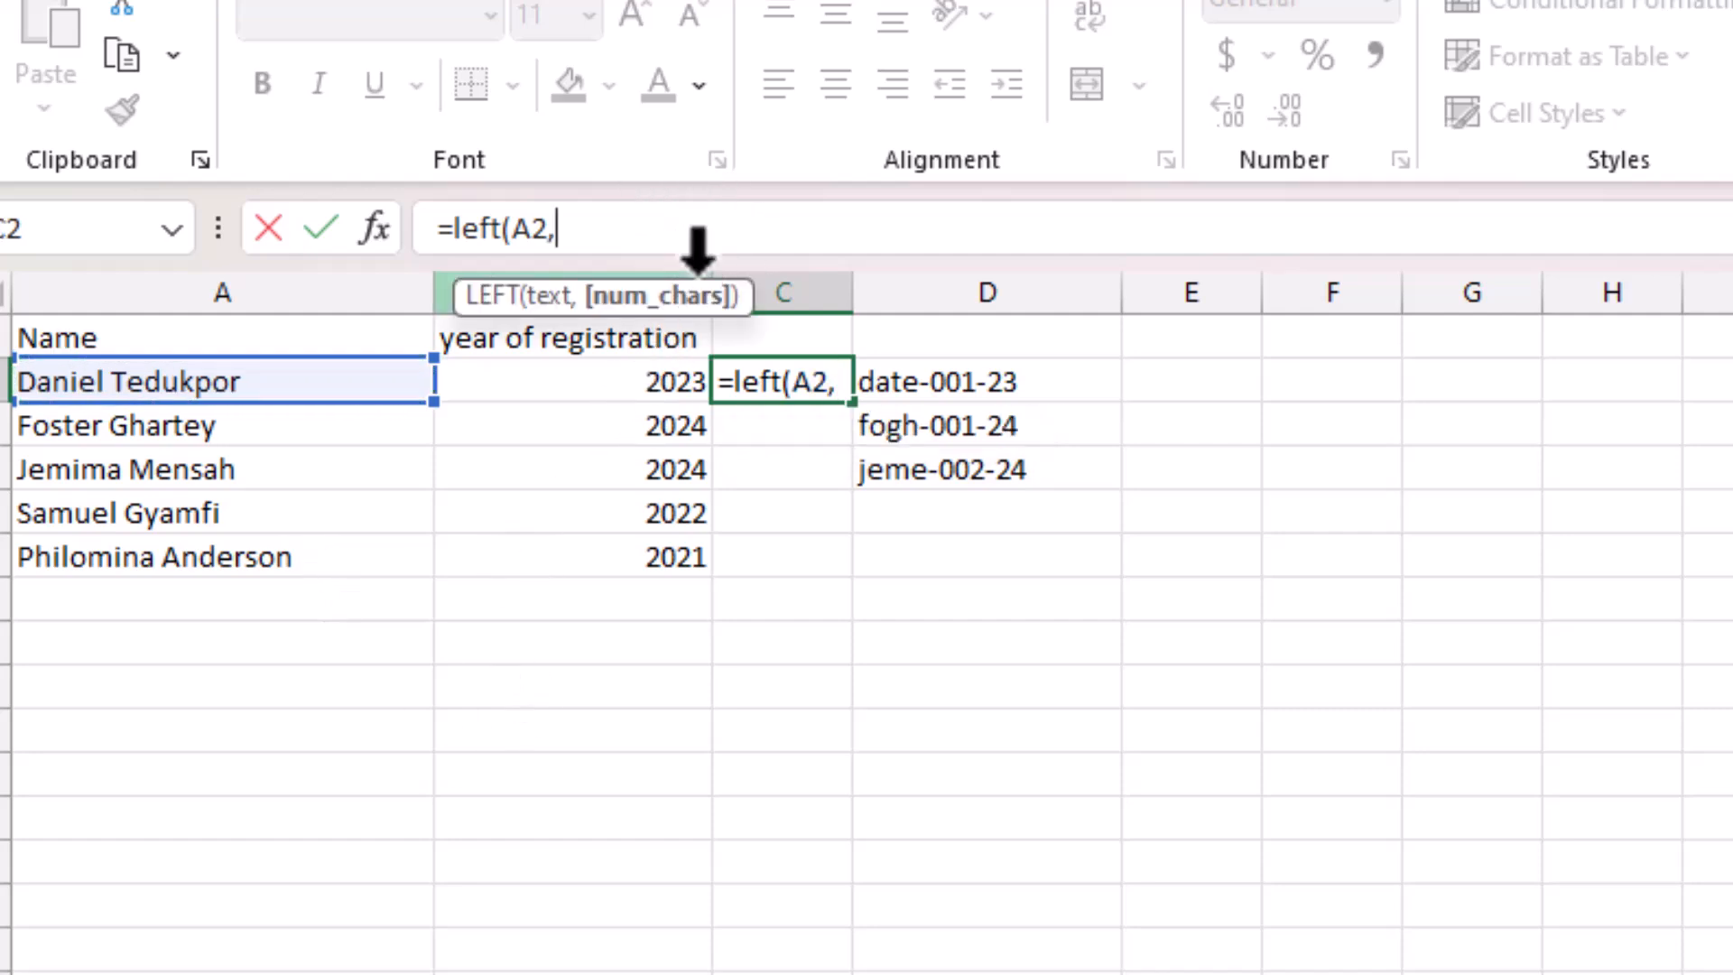
{"action": "left_click_drag", "start_coordinate": [696, 263], "coordinate": [688, 350]}
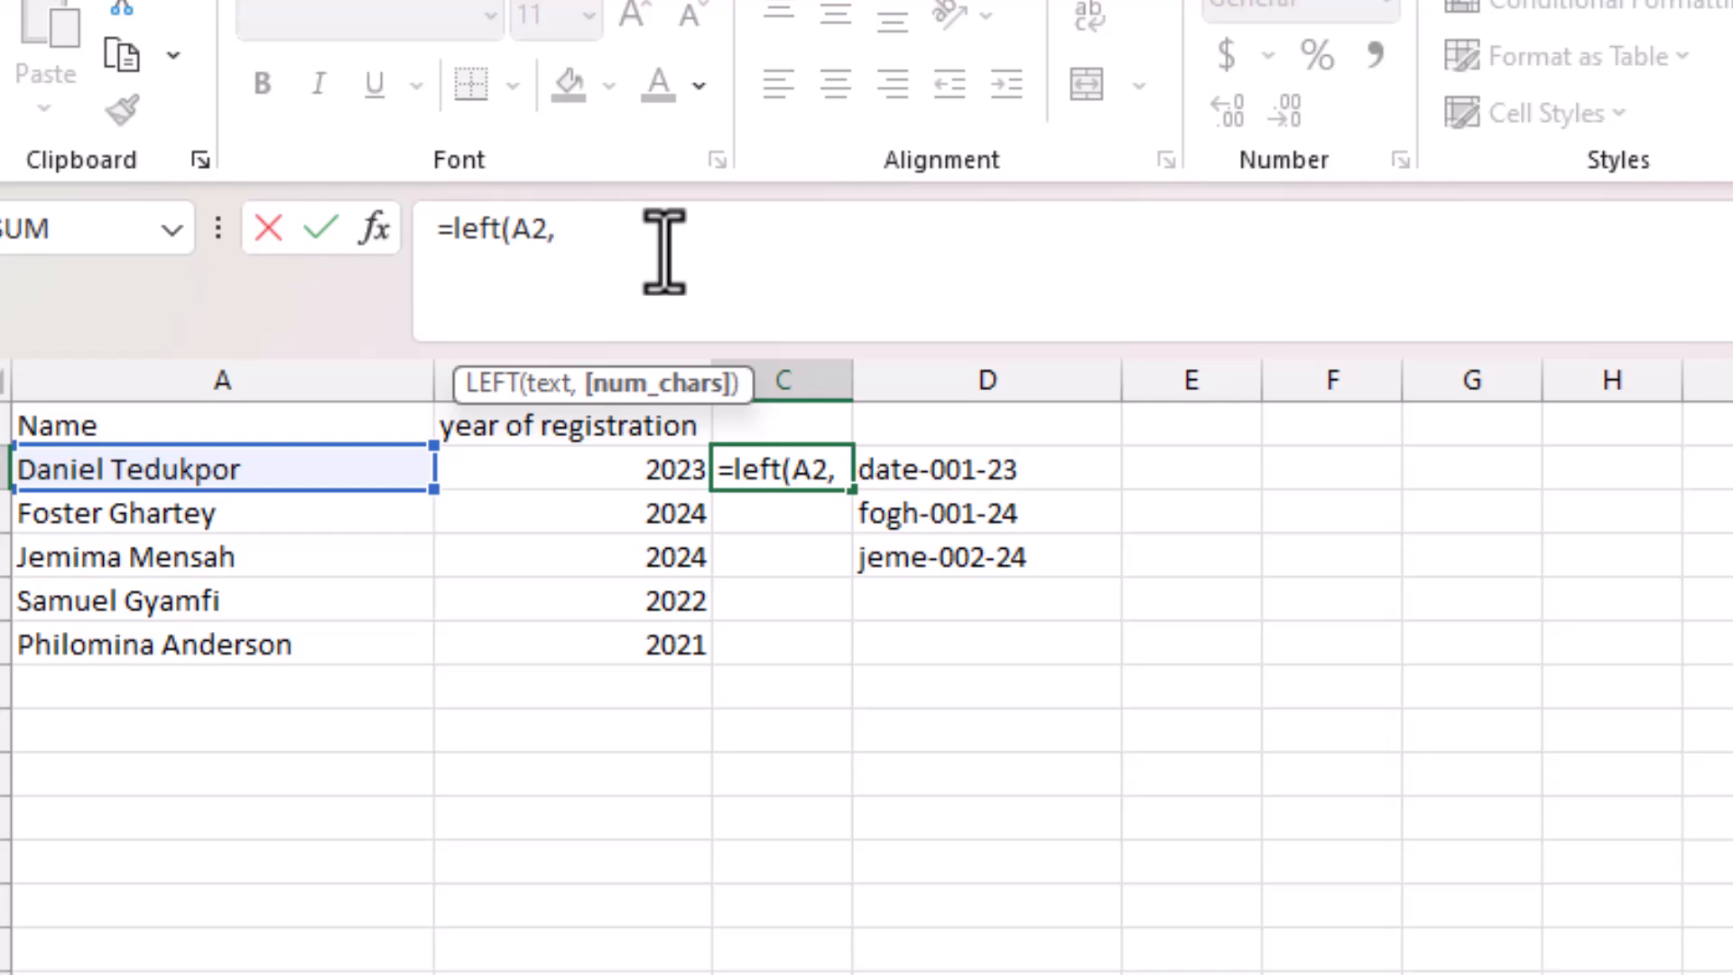
{"action": "type", "text": "2)"}
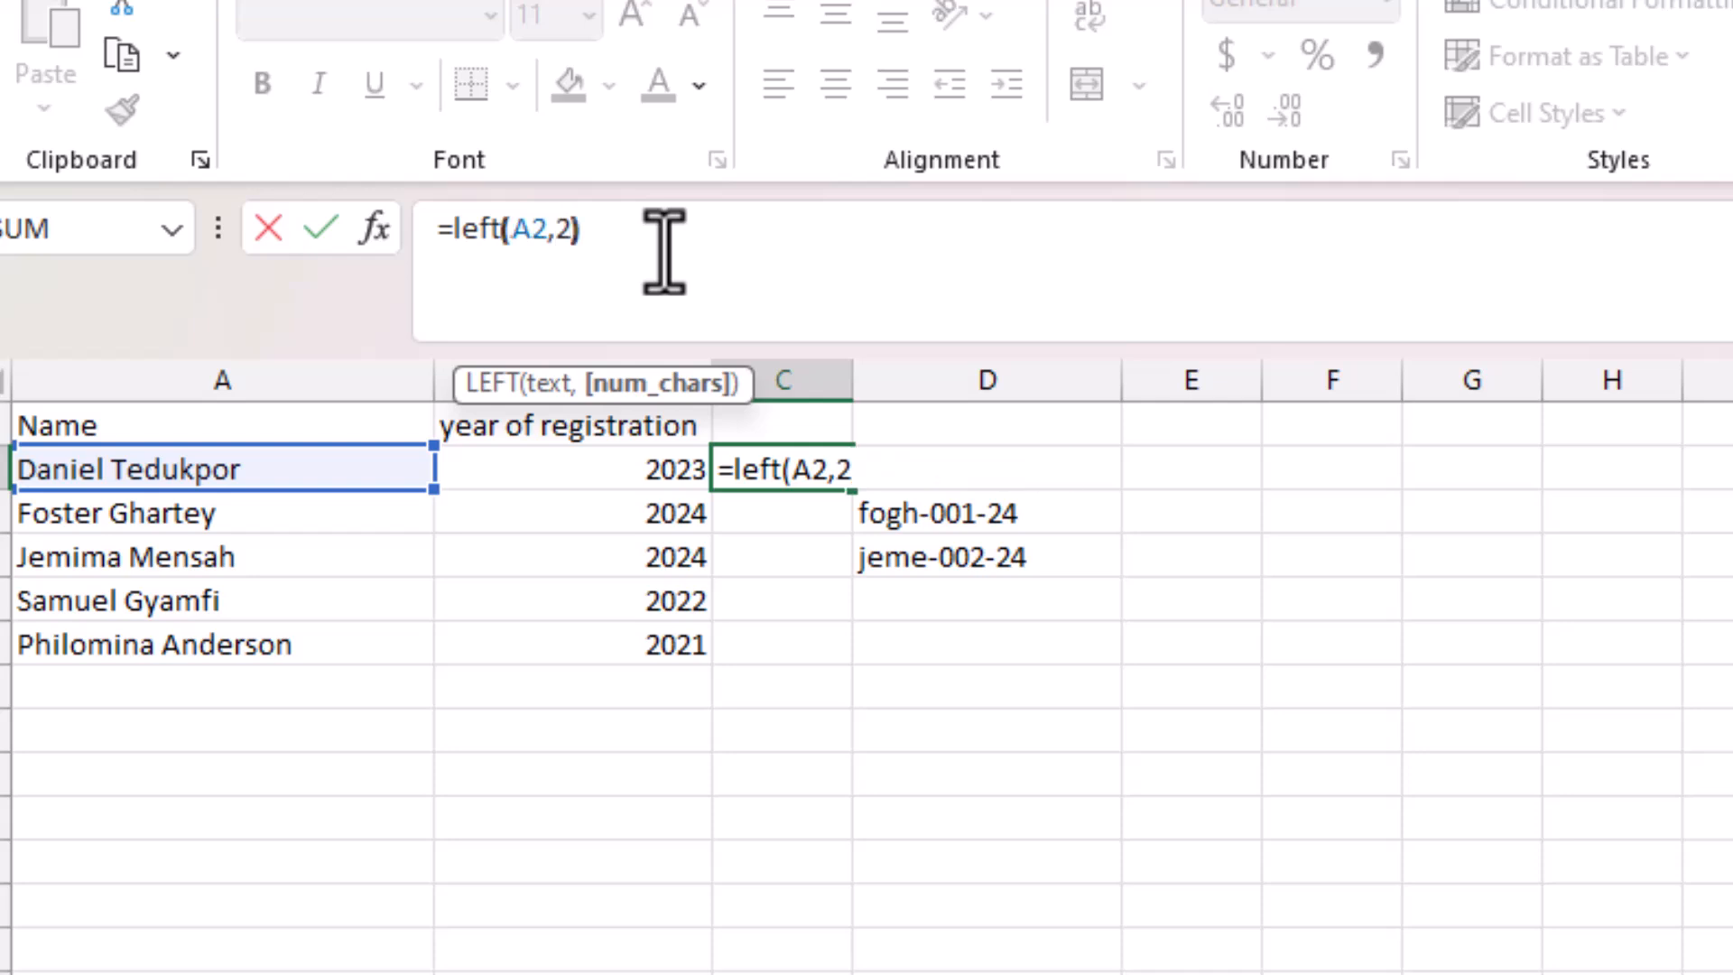
{"action": "key", "text": "Return"}
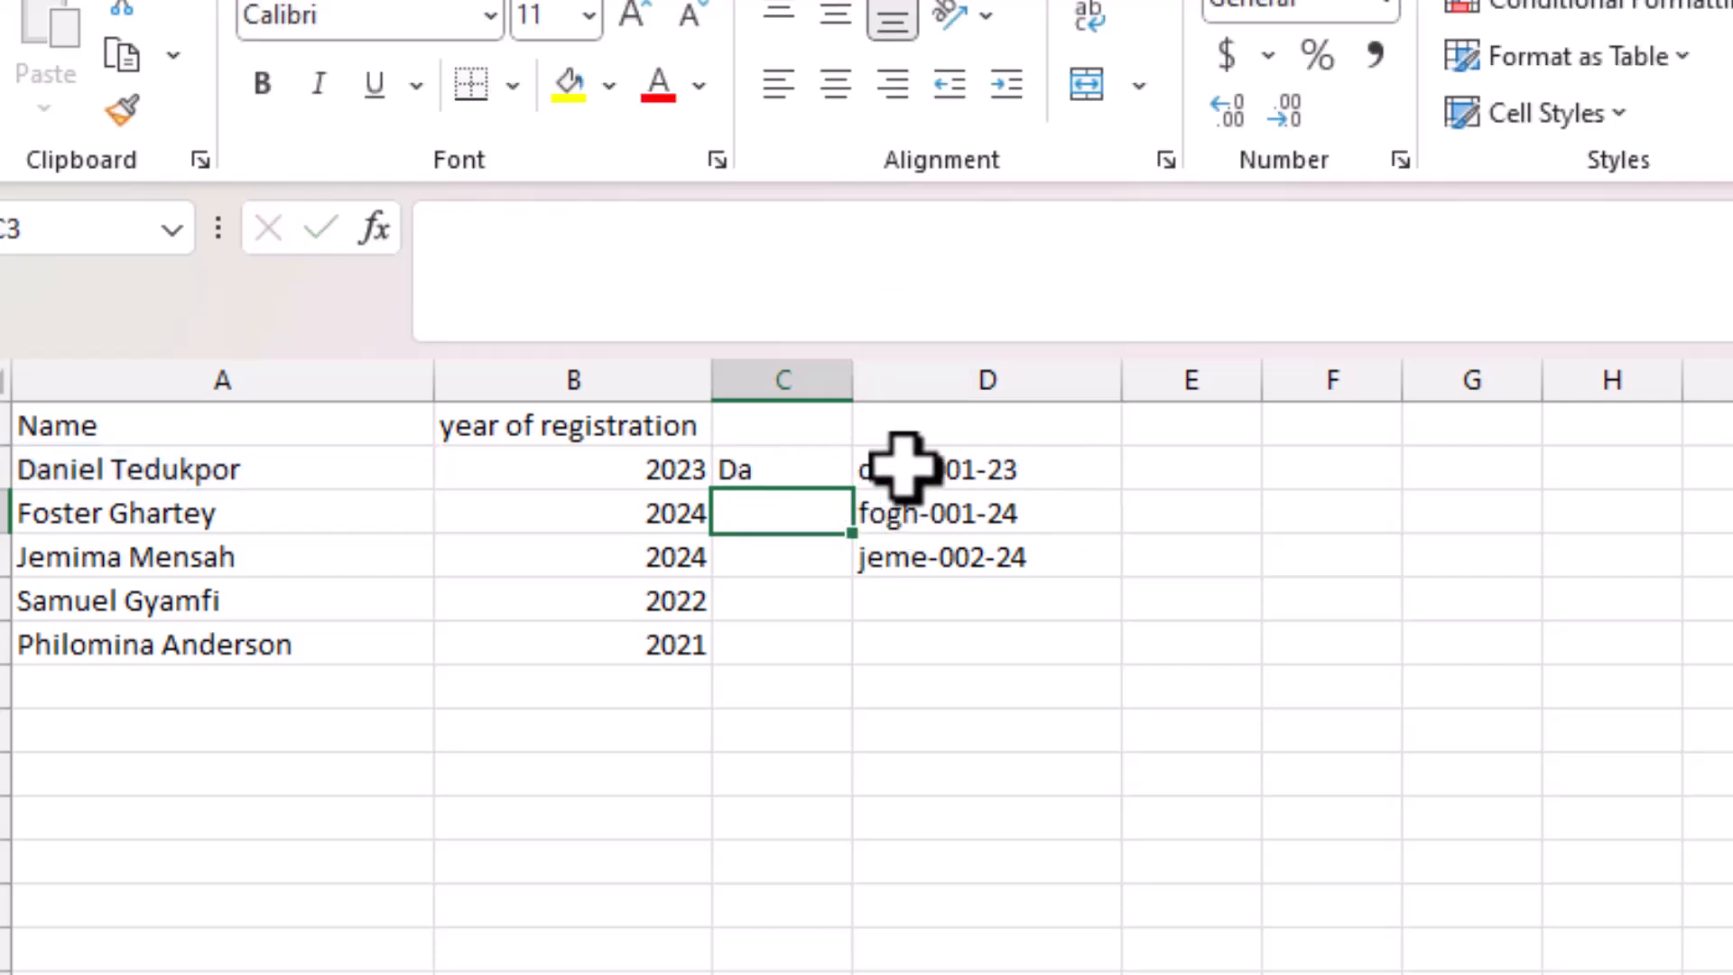
Insert blank columns at D and E, shifting the sample IDs to column F.
{"action": "left_click", "coordinate": [956, 371]}
{"action": "right_click", "coordinate": [956, 371]}
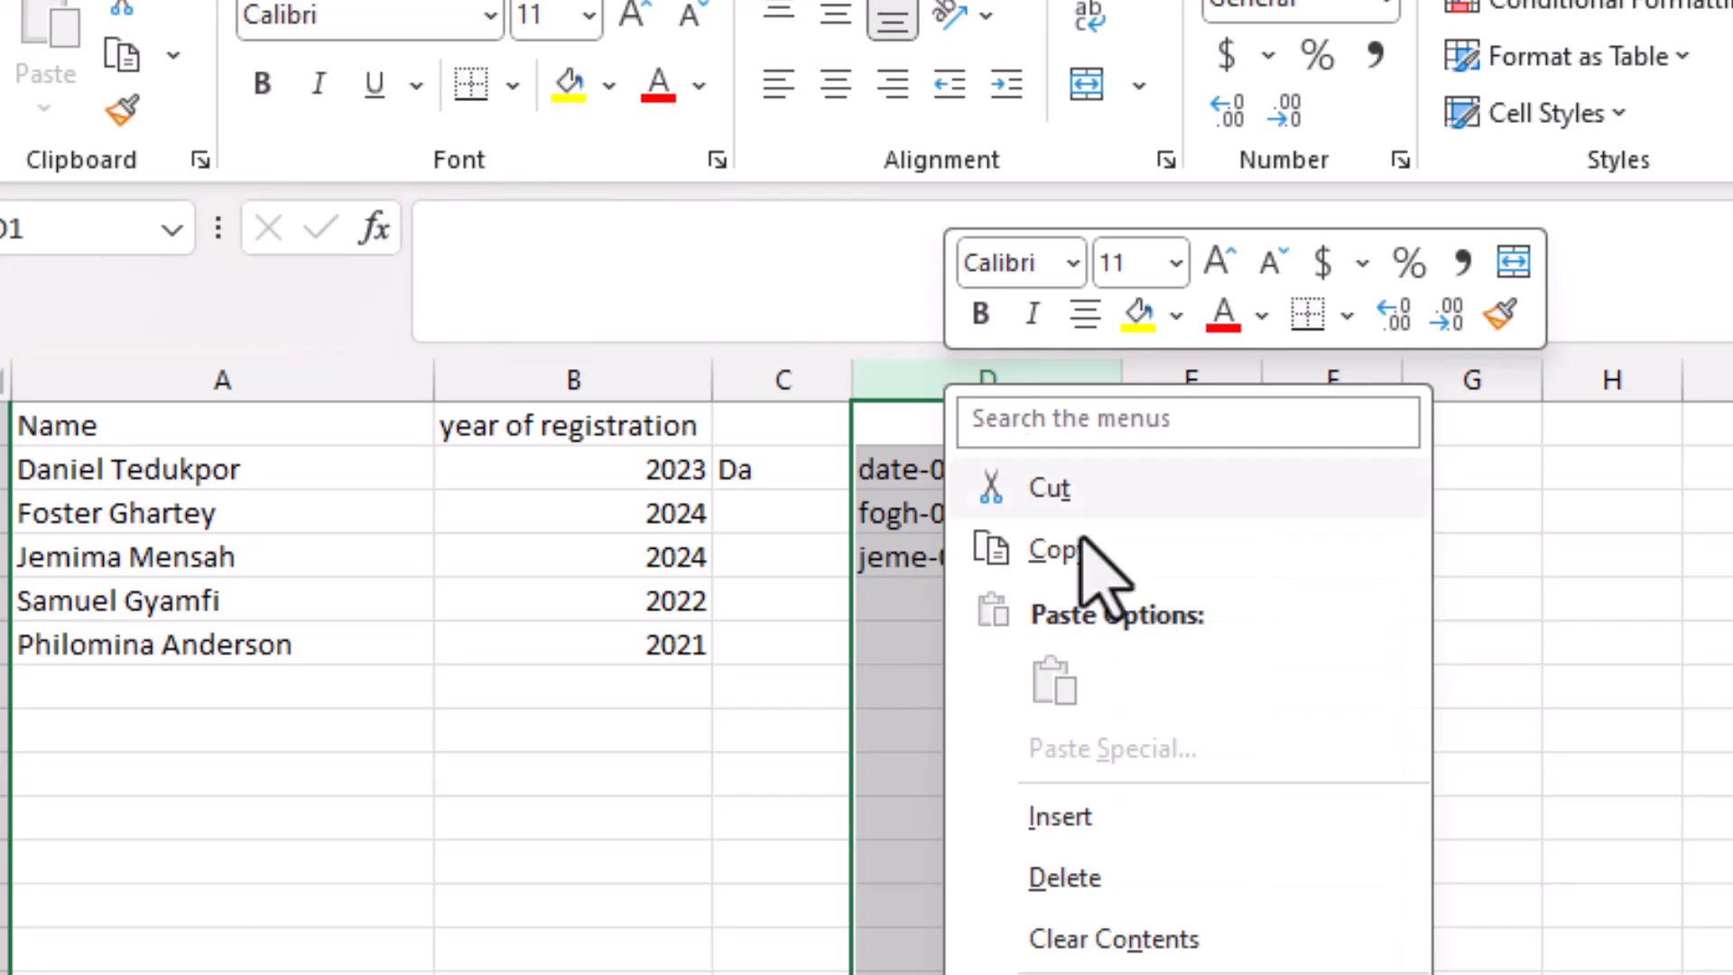
{"action": "left_click", "coordinate": [1101, 816]}
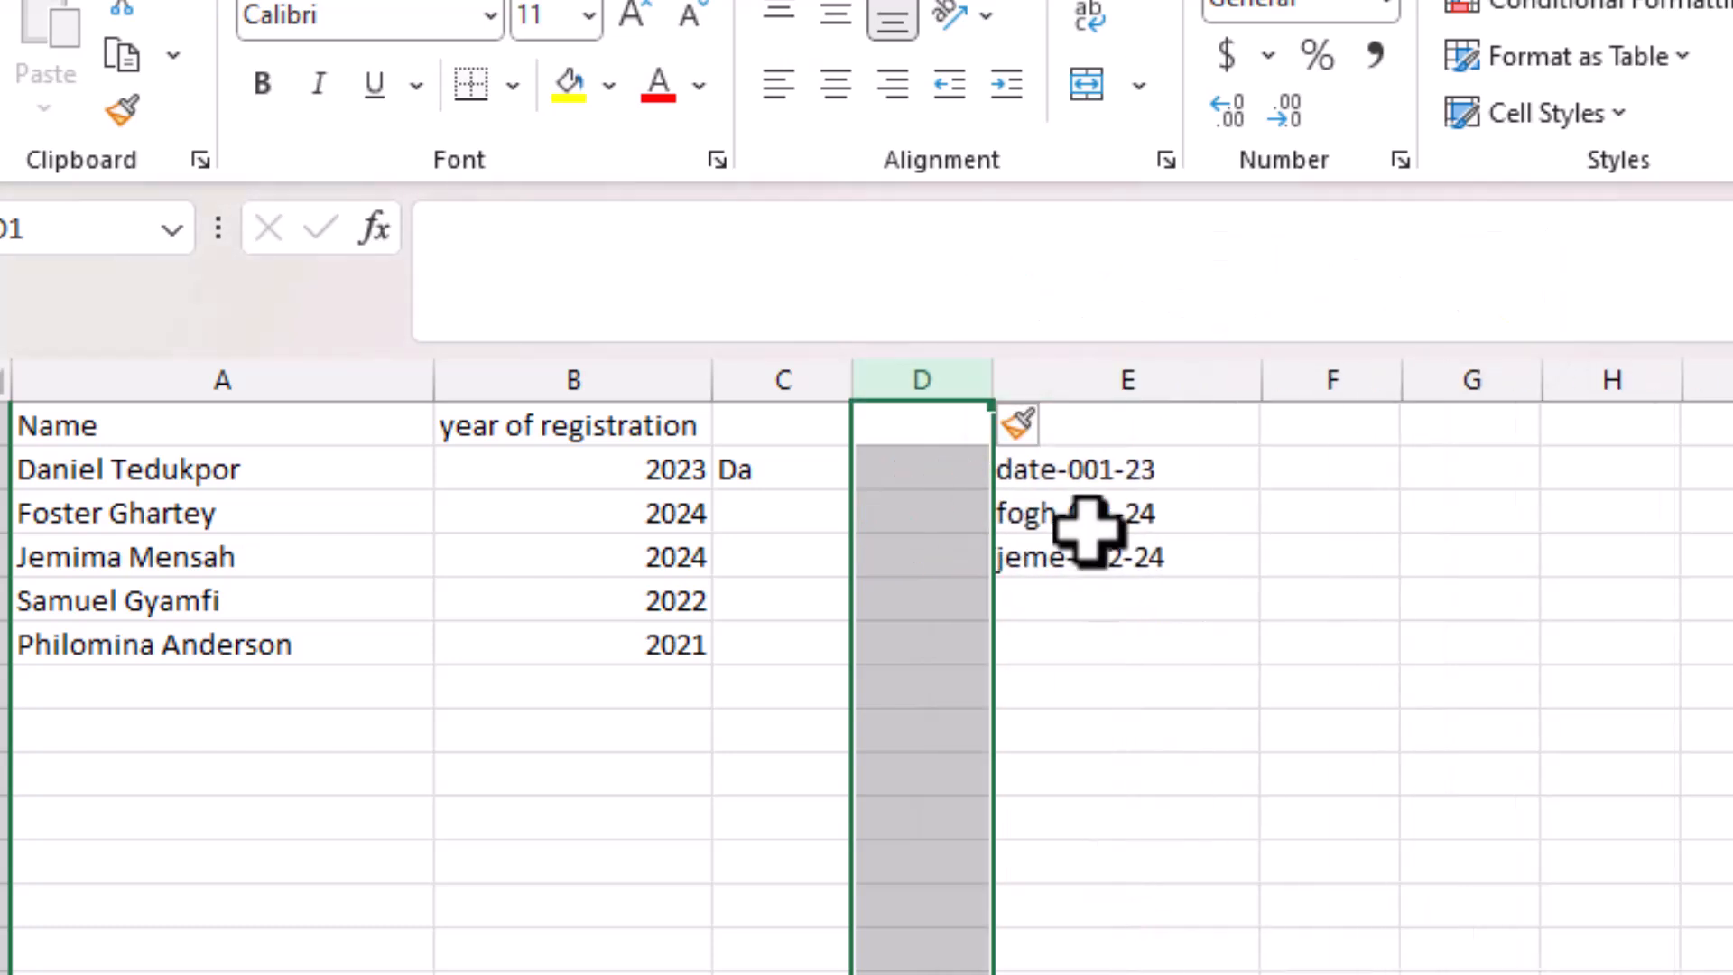
{"action": "left_click", "coordinate": [1074, 372]}
{"action": "right_click", "coordinate": [1074, 372]}
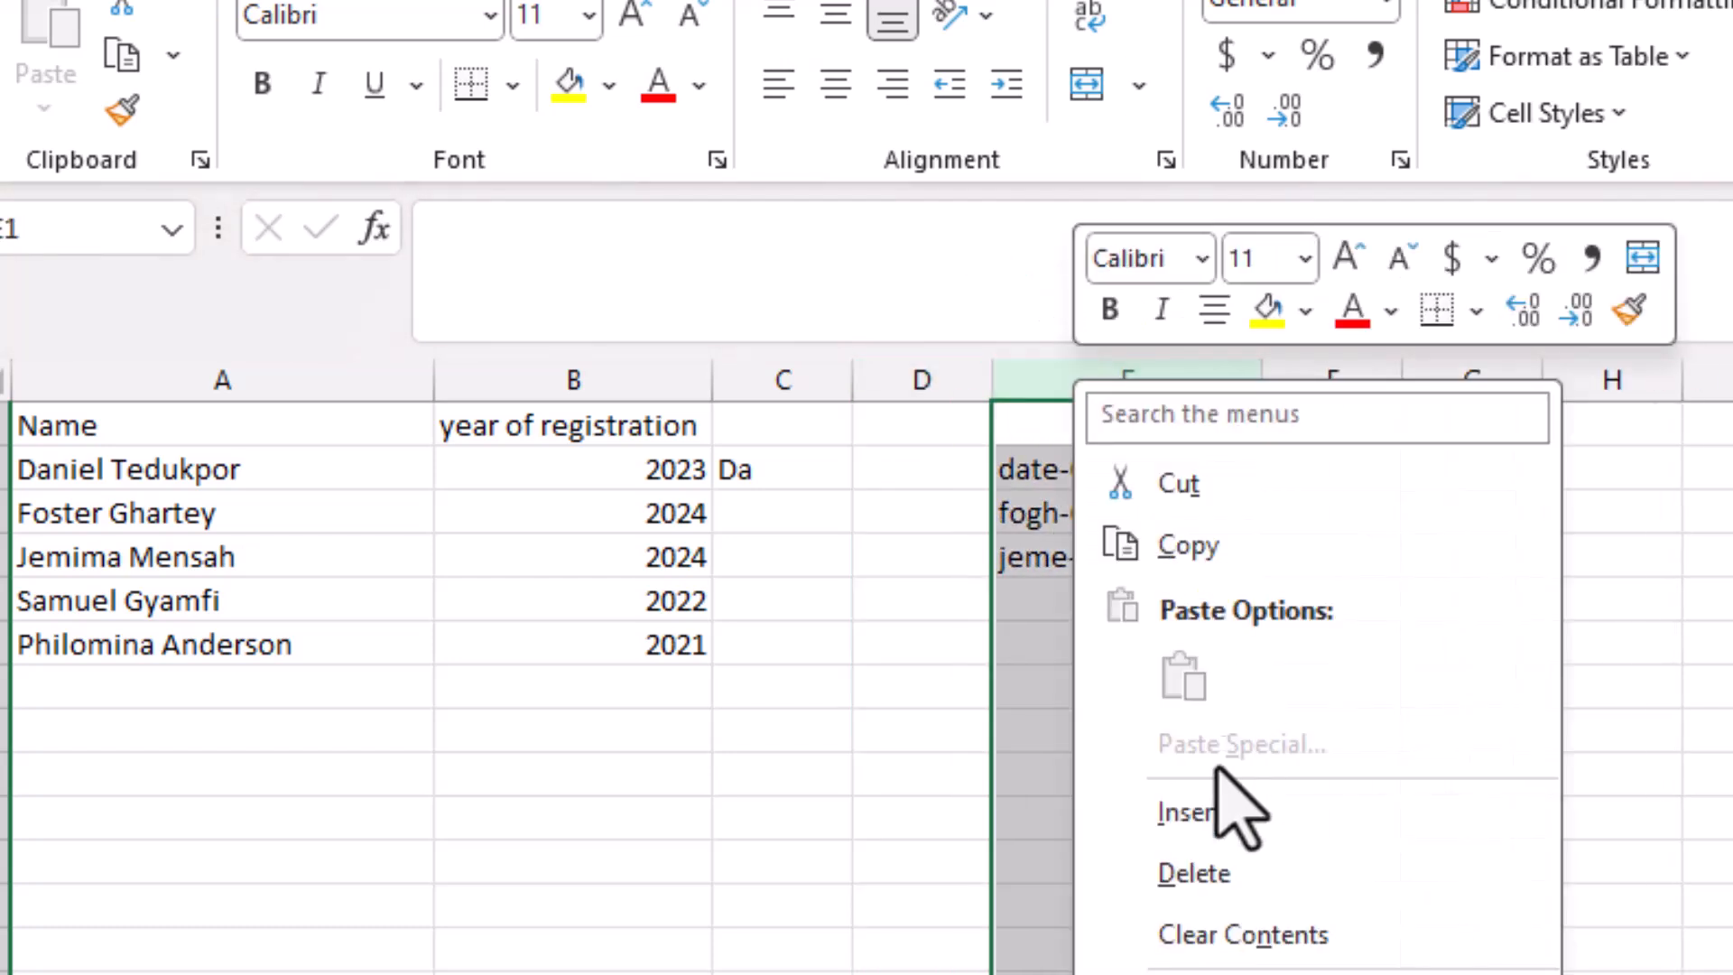
{"action": "left_click", "coordinate": [1195, 816]}
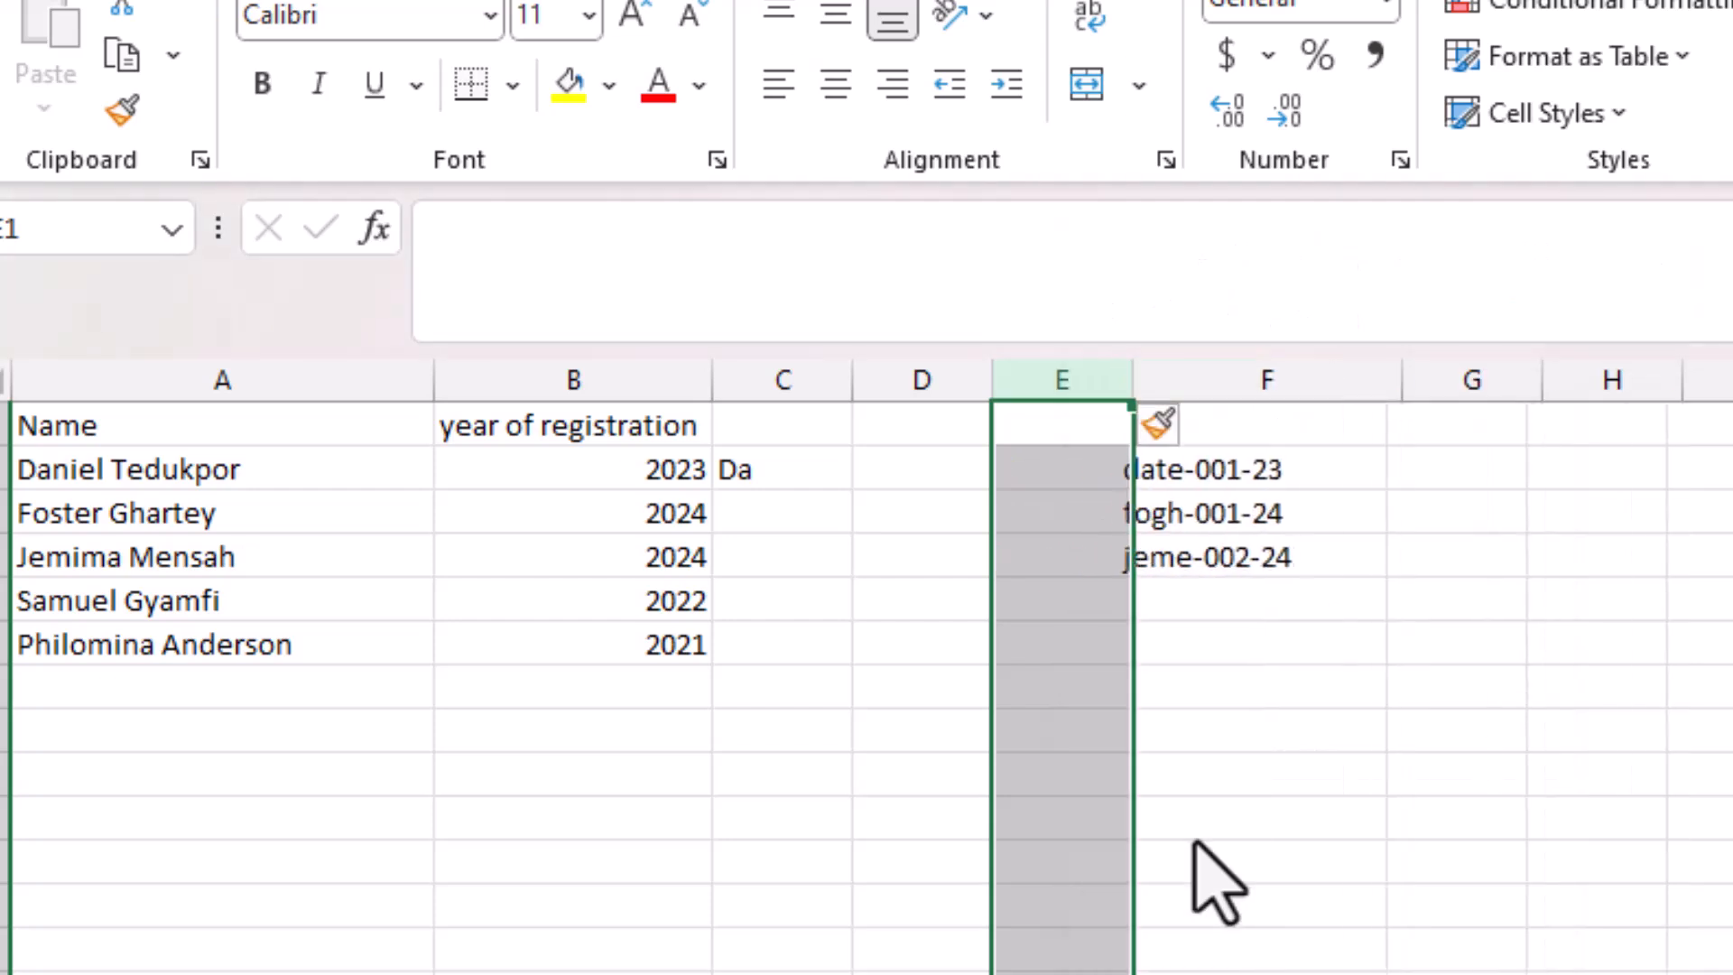
{"action": "left_click", "coordinate": [873, 480]}
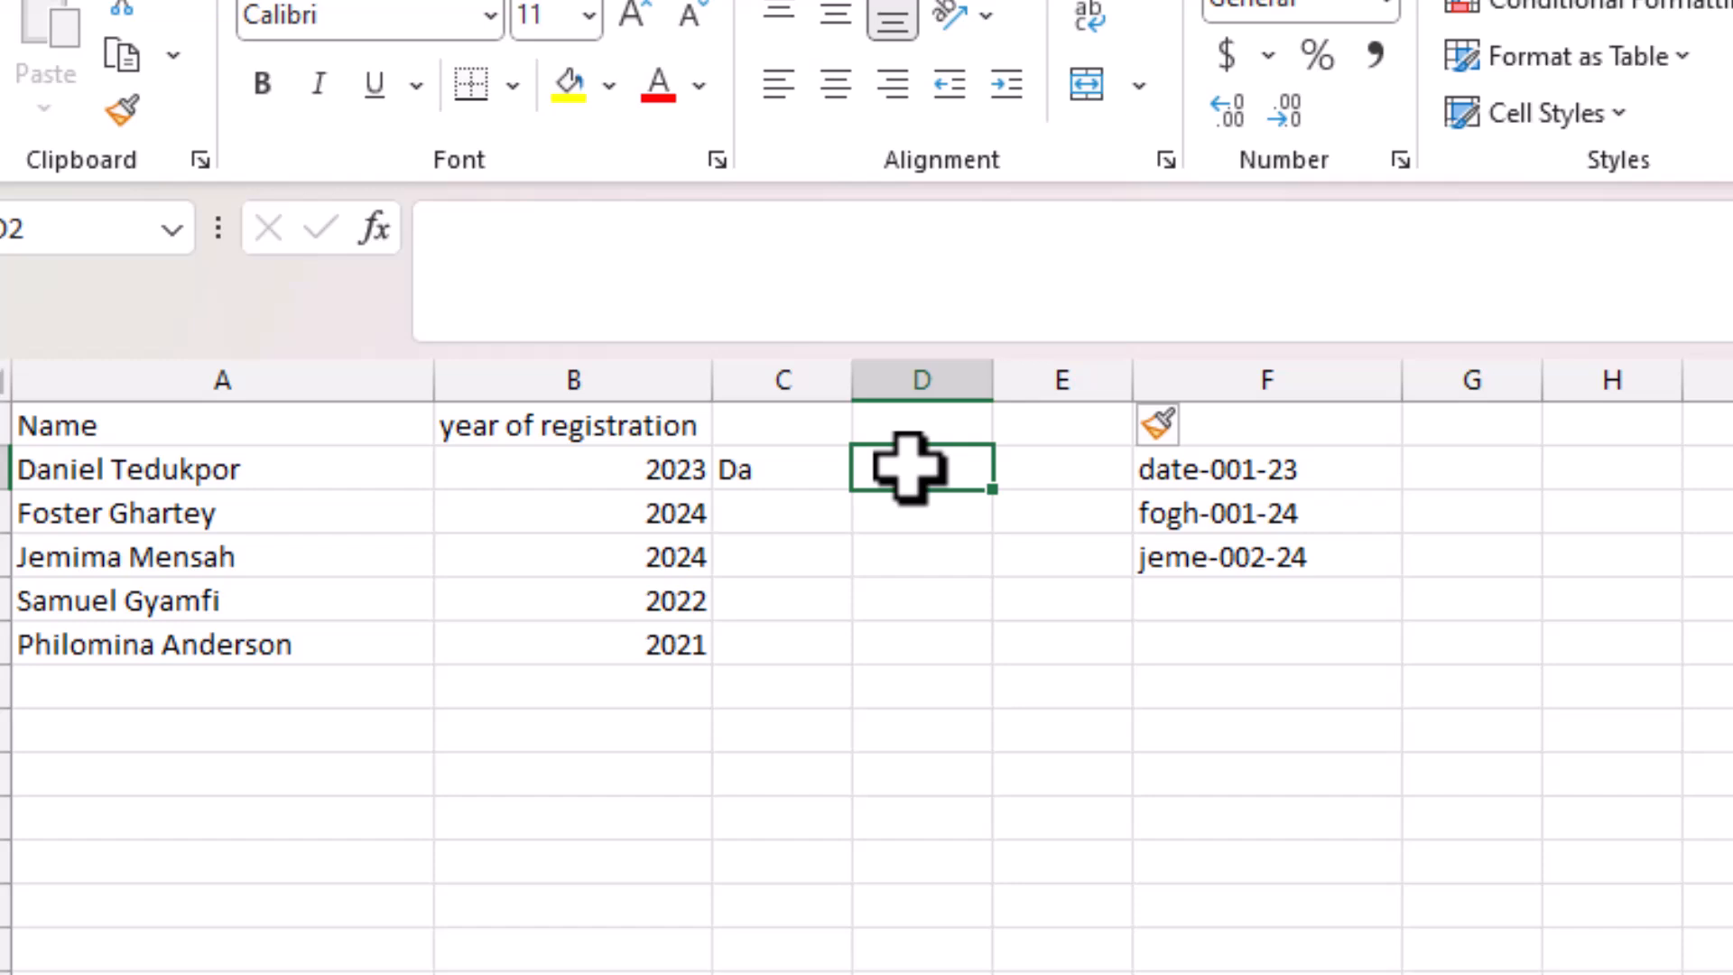
Clear the #NAME? error from D2 and start a SEARCH formula there.
{"action": "type", "text": "="}
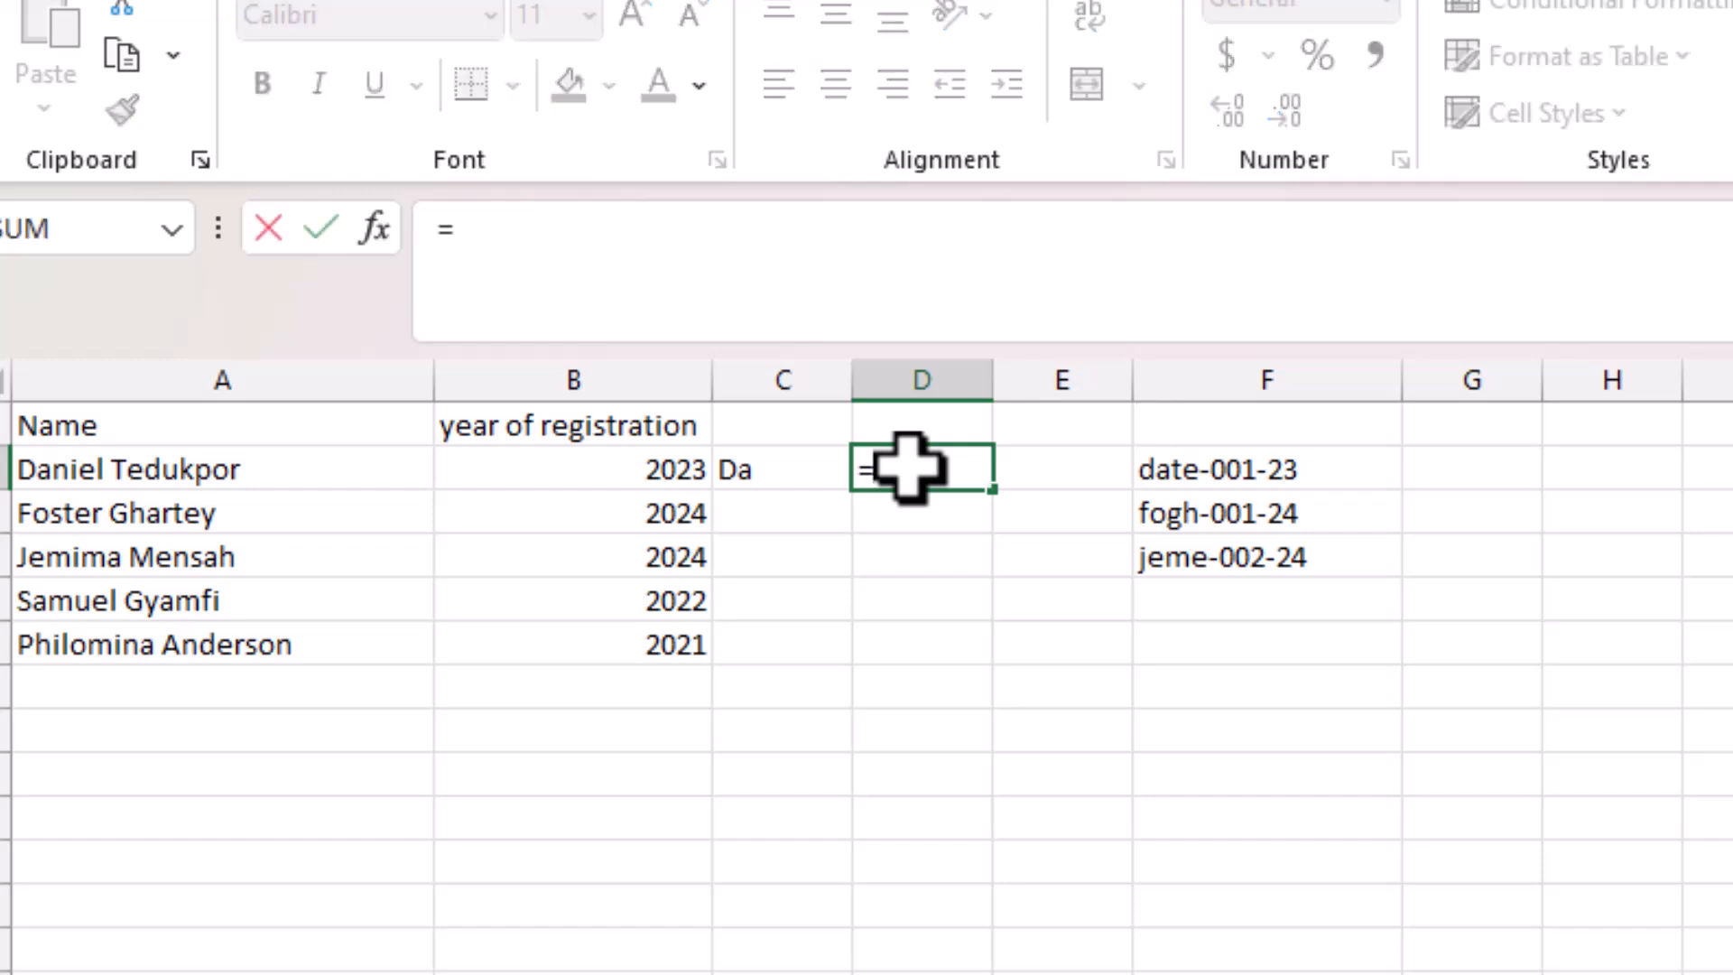
{"action": "type", "text": "sear"}
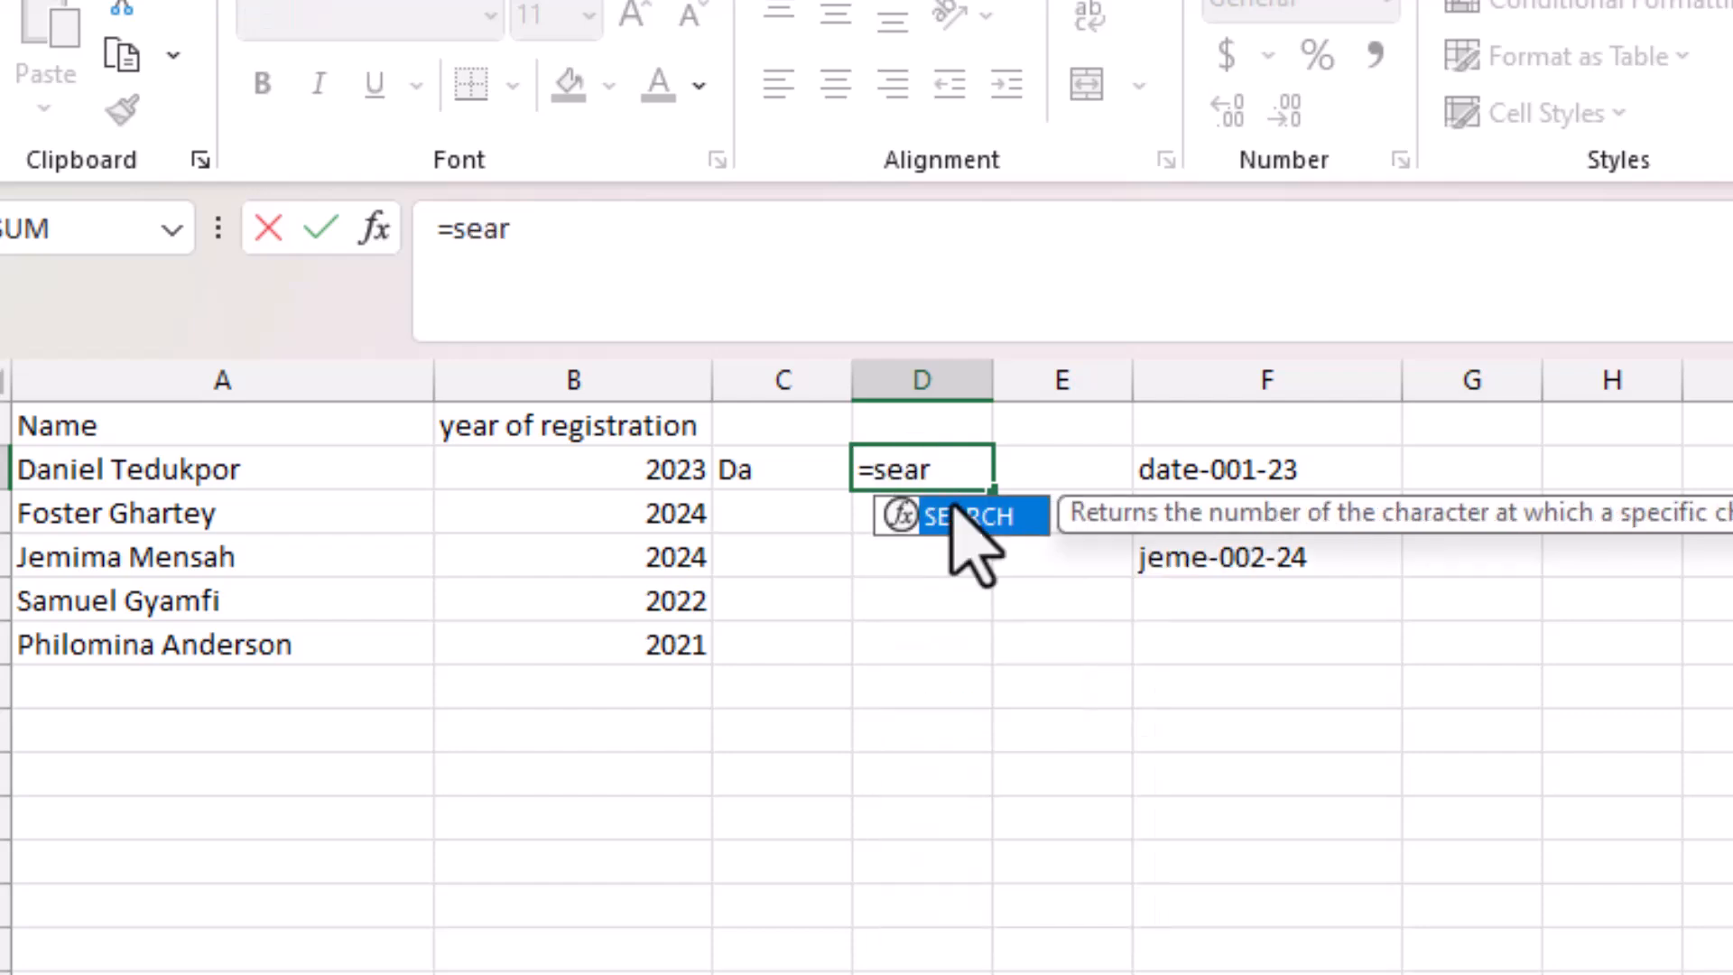
{"action": "left_click_drag", "start_coordinate": [967, 538], "coordinate": [966, 515]}
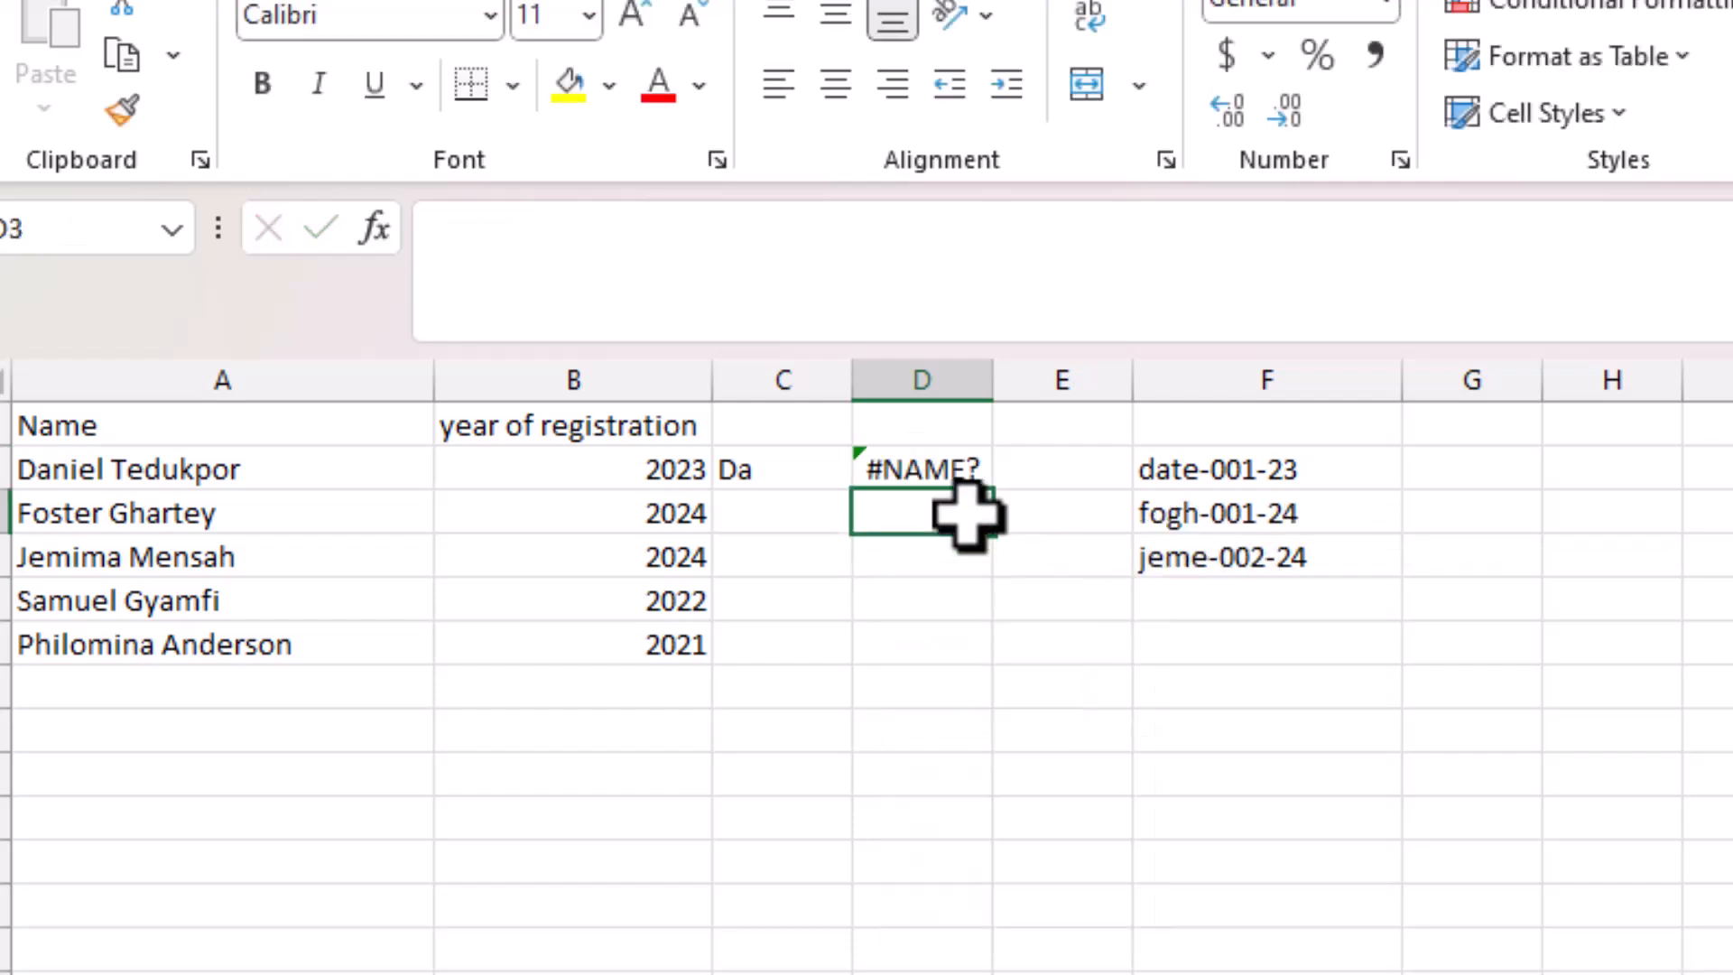
{"action": "left_click", "coordinate": [934, 460]}
{"action": "key", "text": "Delete"}
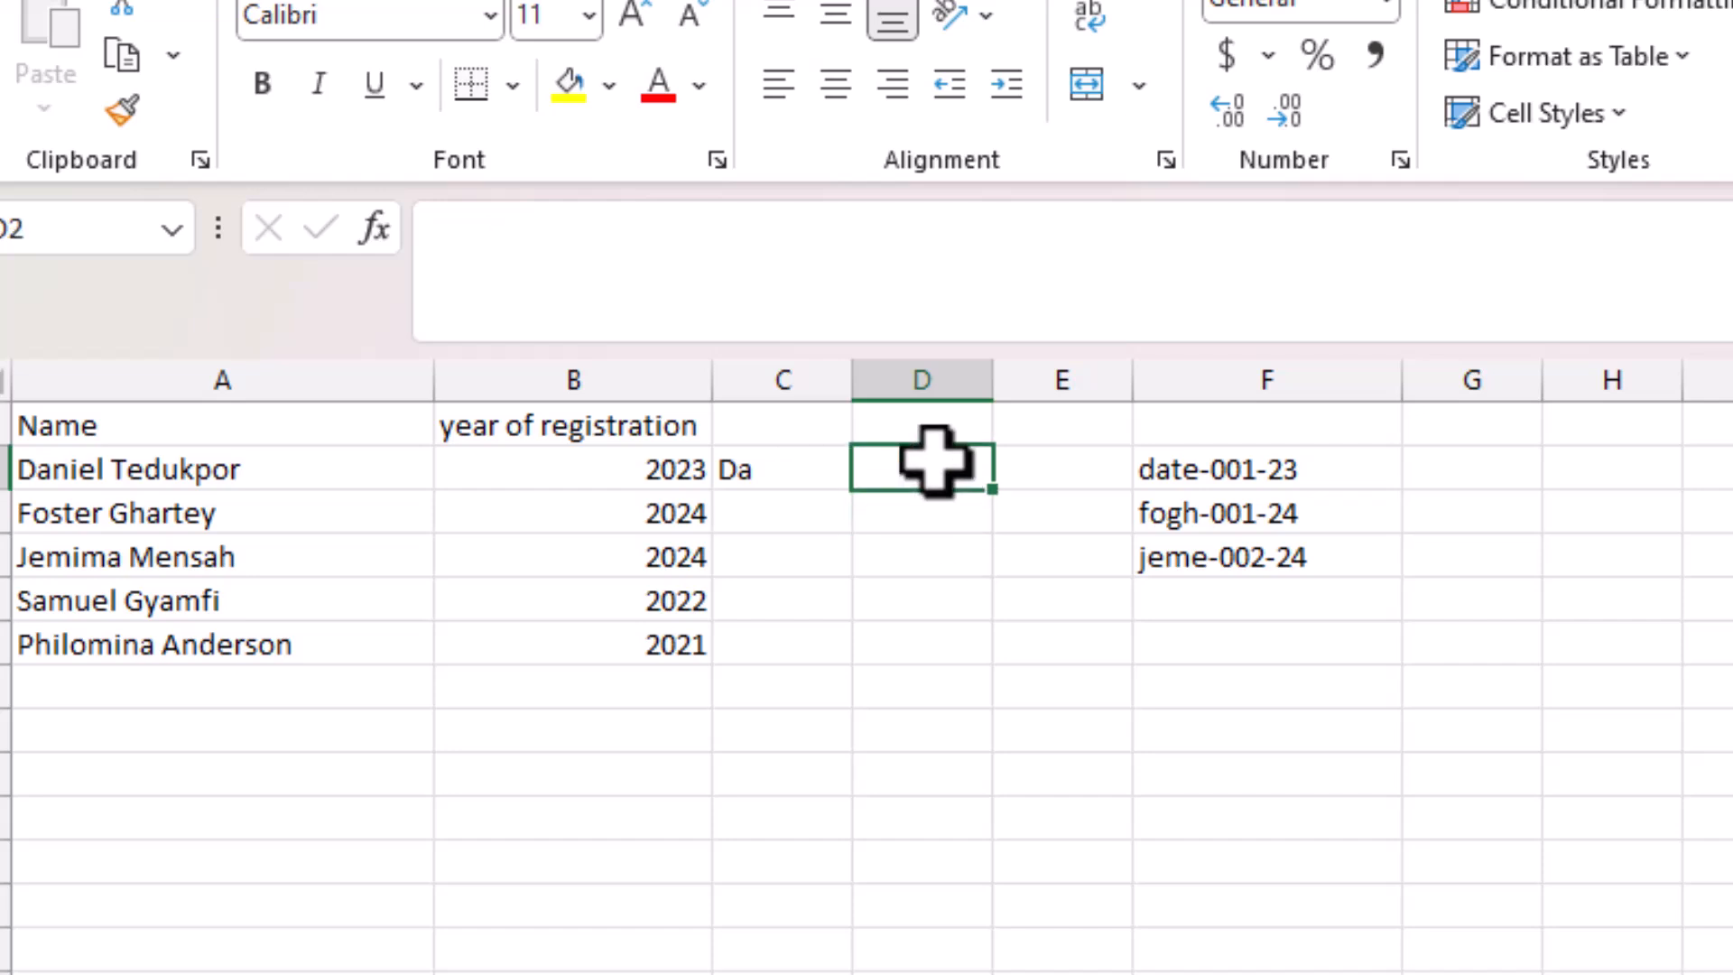
{"action": "type", "text": "=sera"}
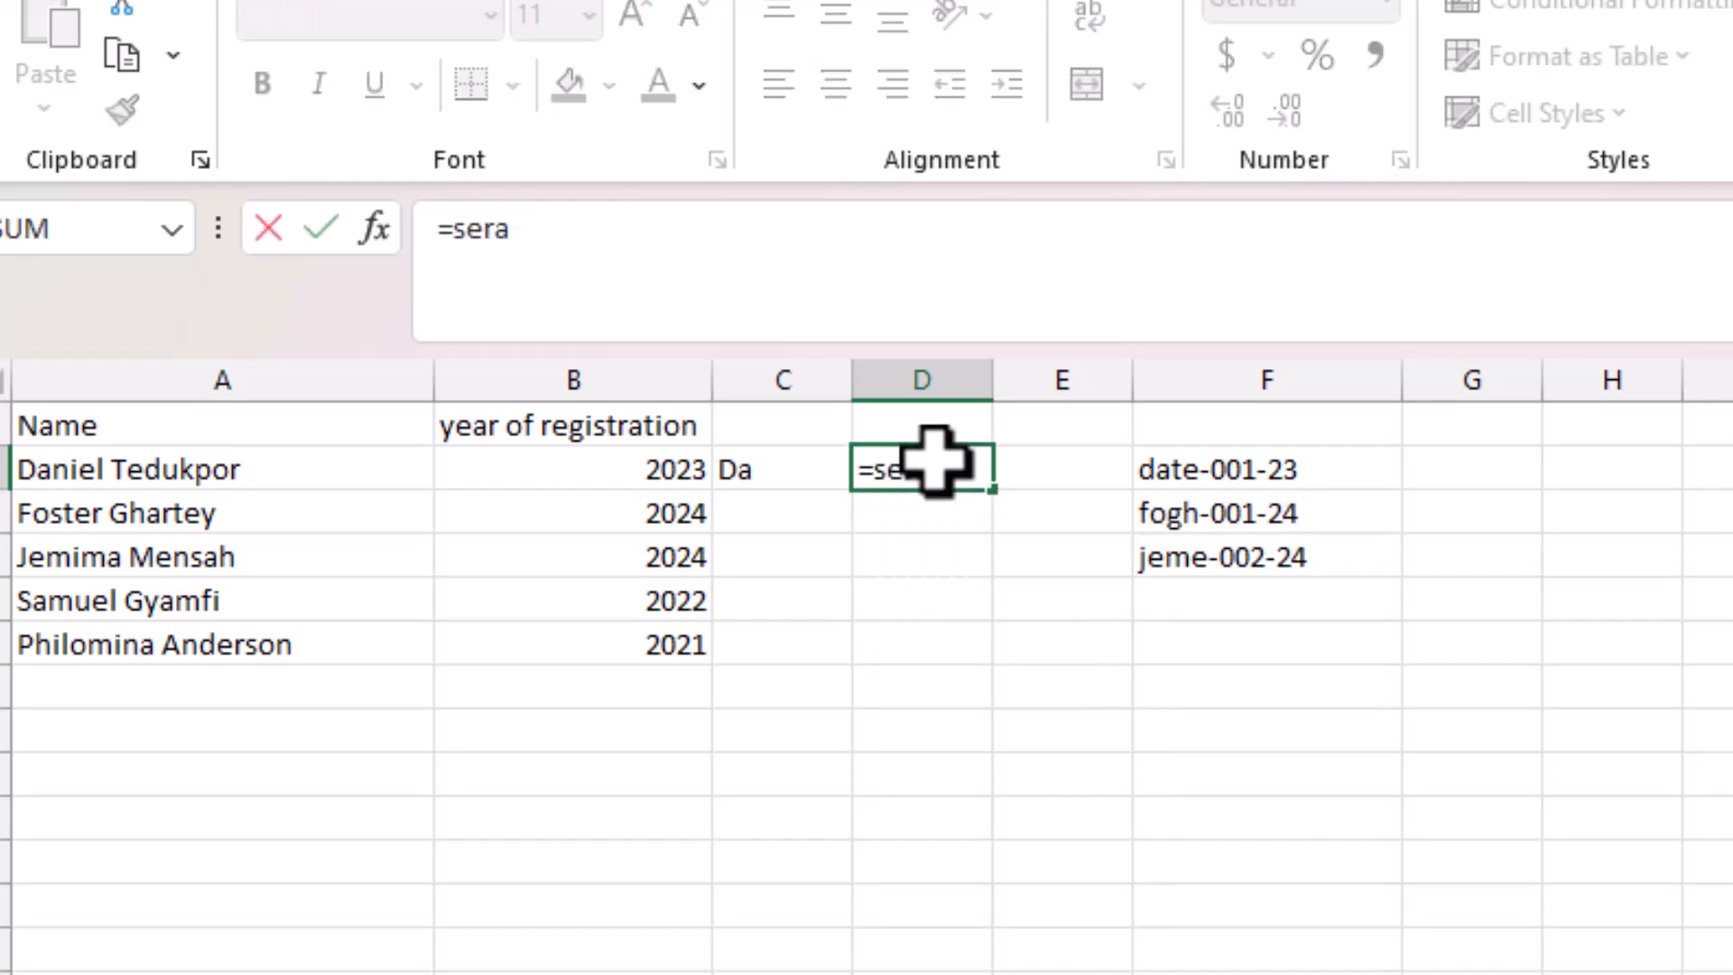
{"action": "key", "text": "BackSpace"}
{"action": "key", "text": "BackSpace"}
{"action": "type", "text": "ar"}
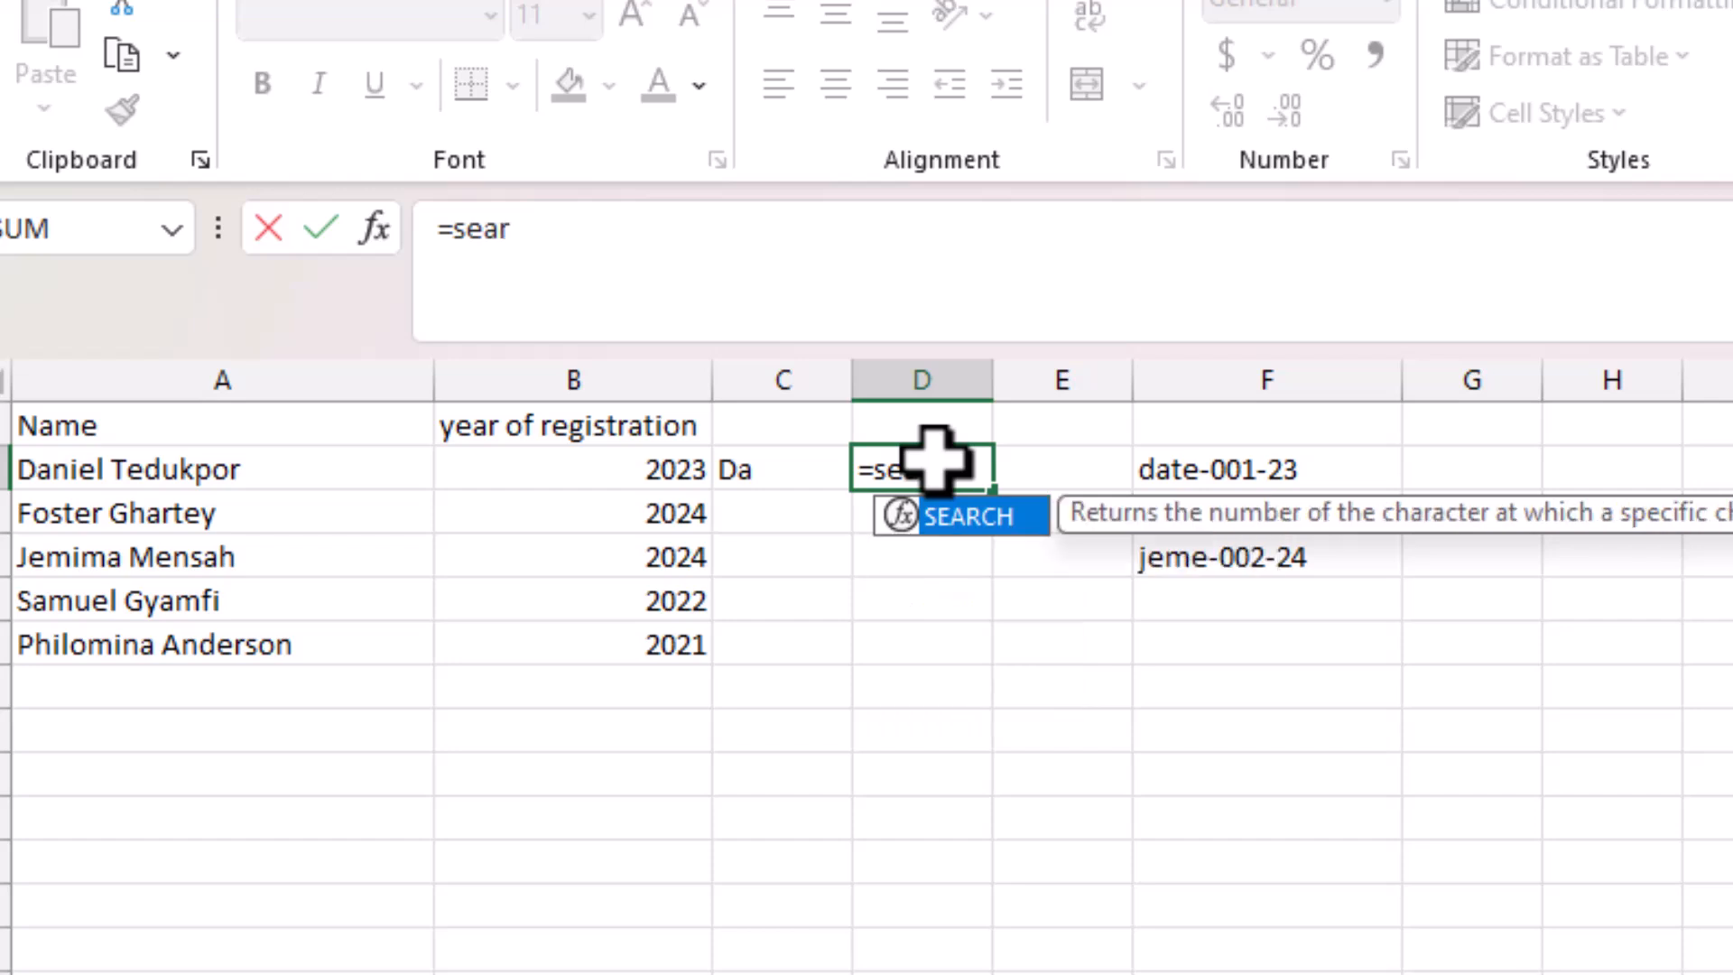
{"action": "double_click", "coordinate": [961, 519]}
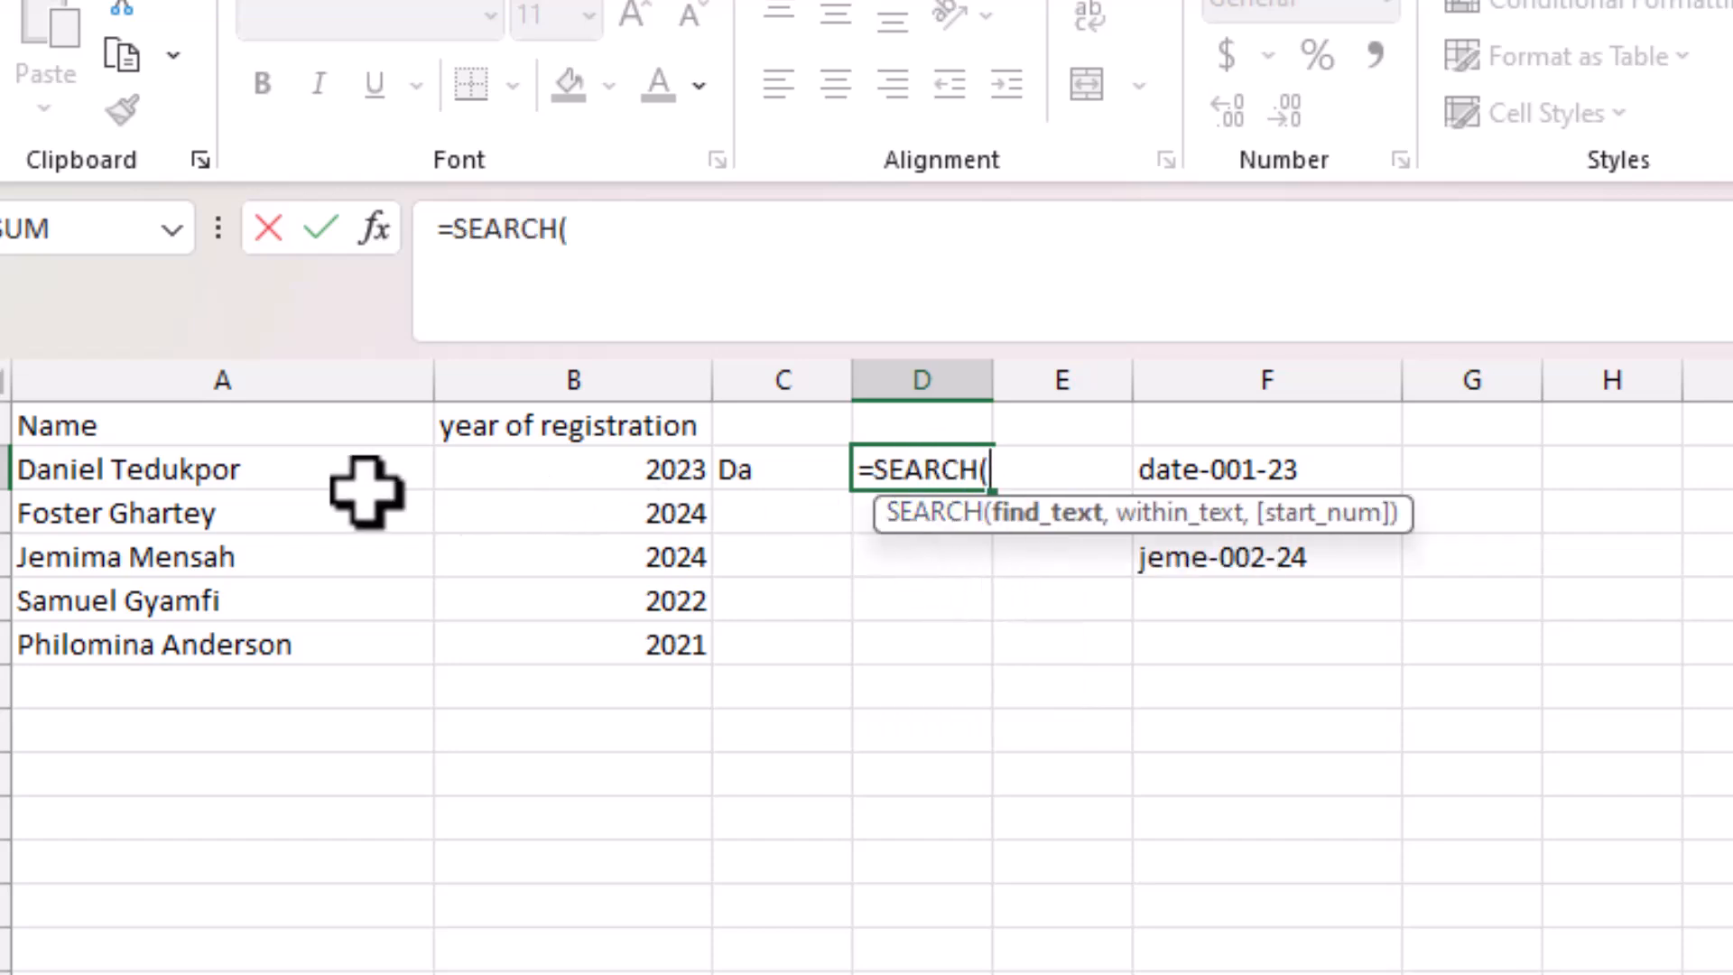
Complete D2 as =SEARCH(" ",A2), returning the space position 7.
{"action": "left_click", "coordinate": [155, 461]}
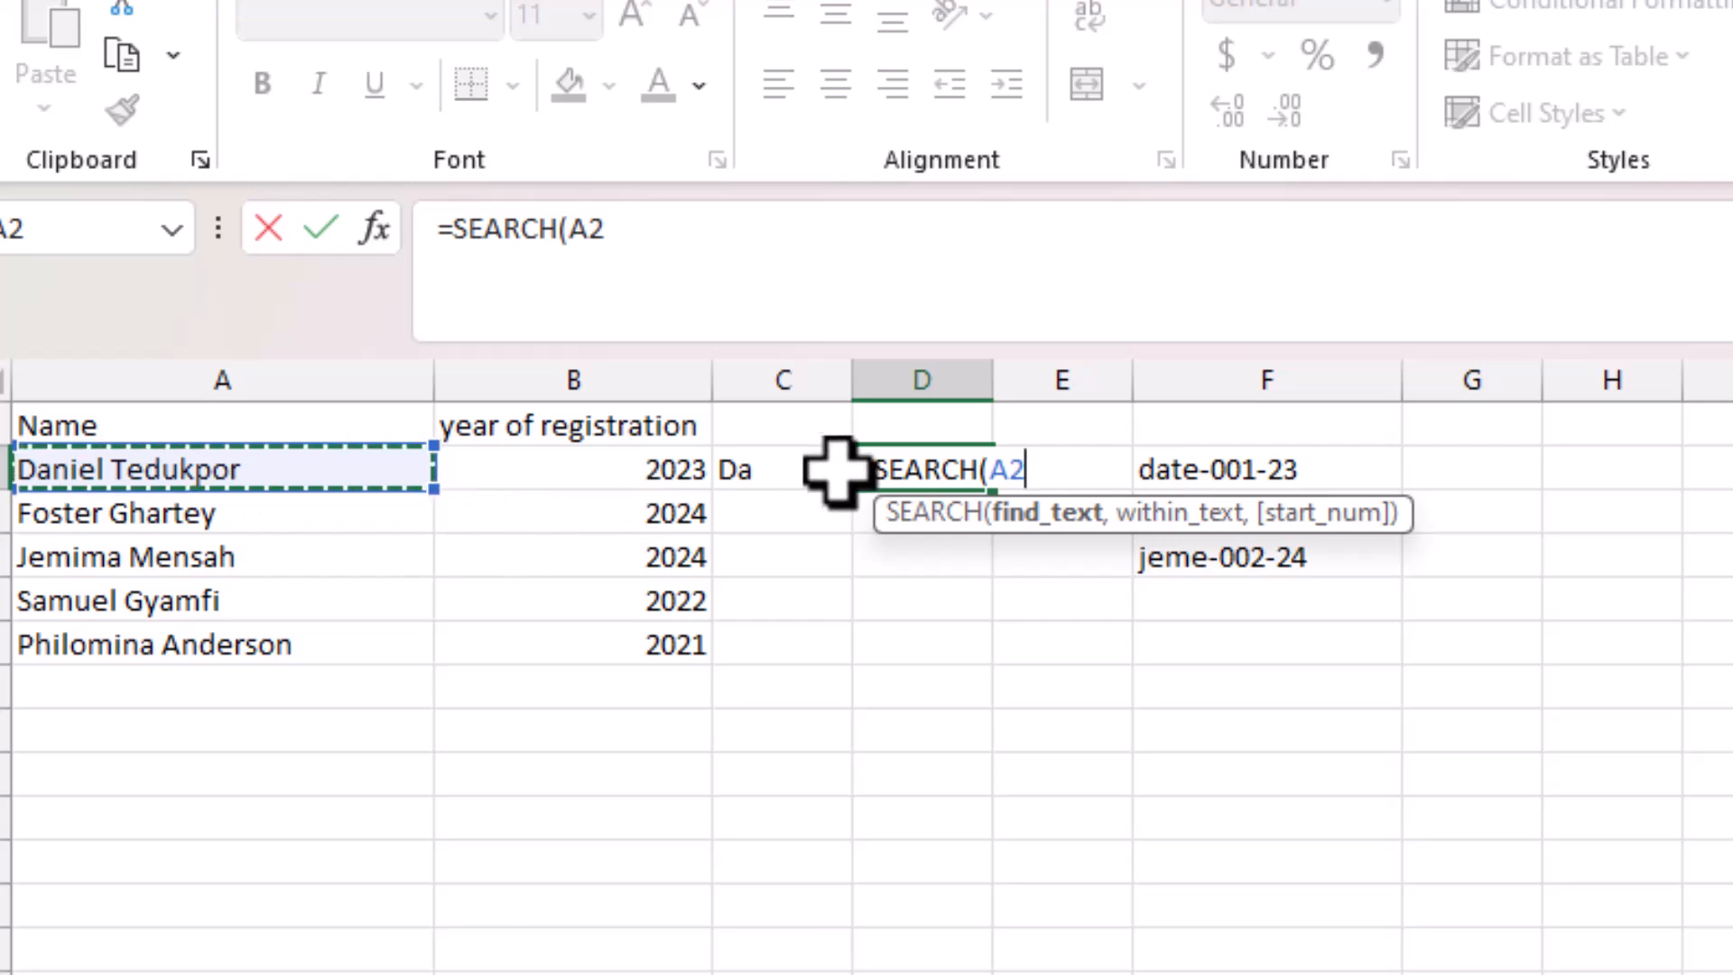
{"action": "key", "text": "BackSpace"}
{"action": "key", "text": "BackSpace"}
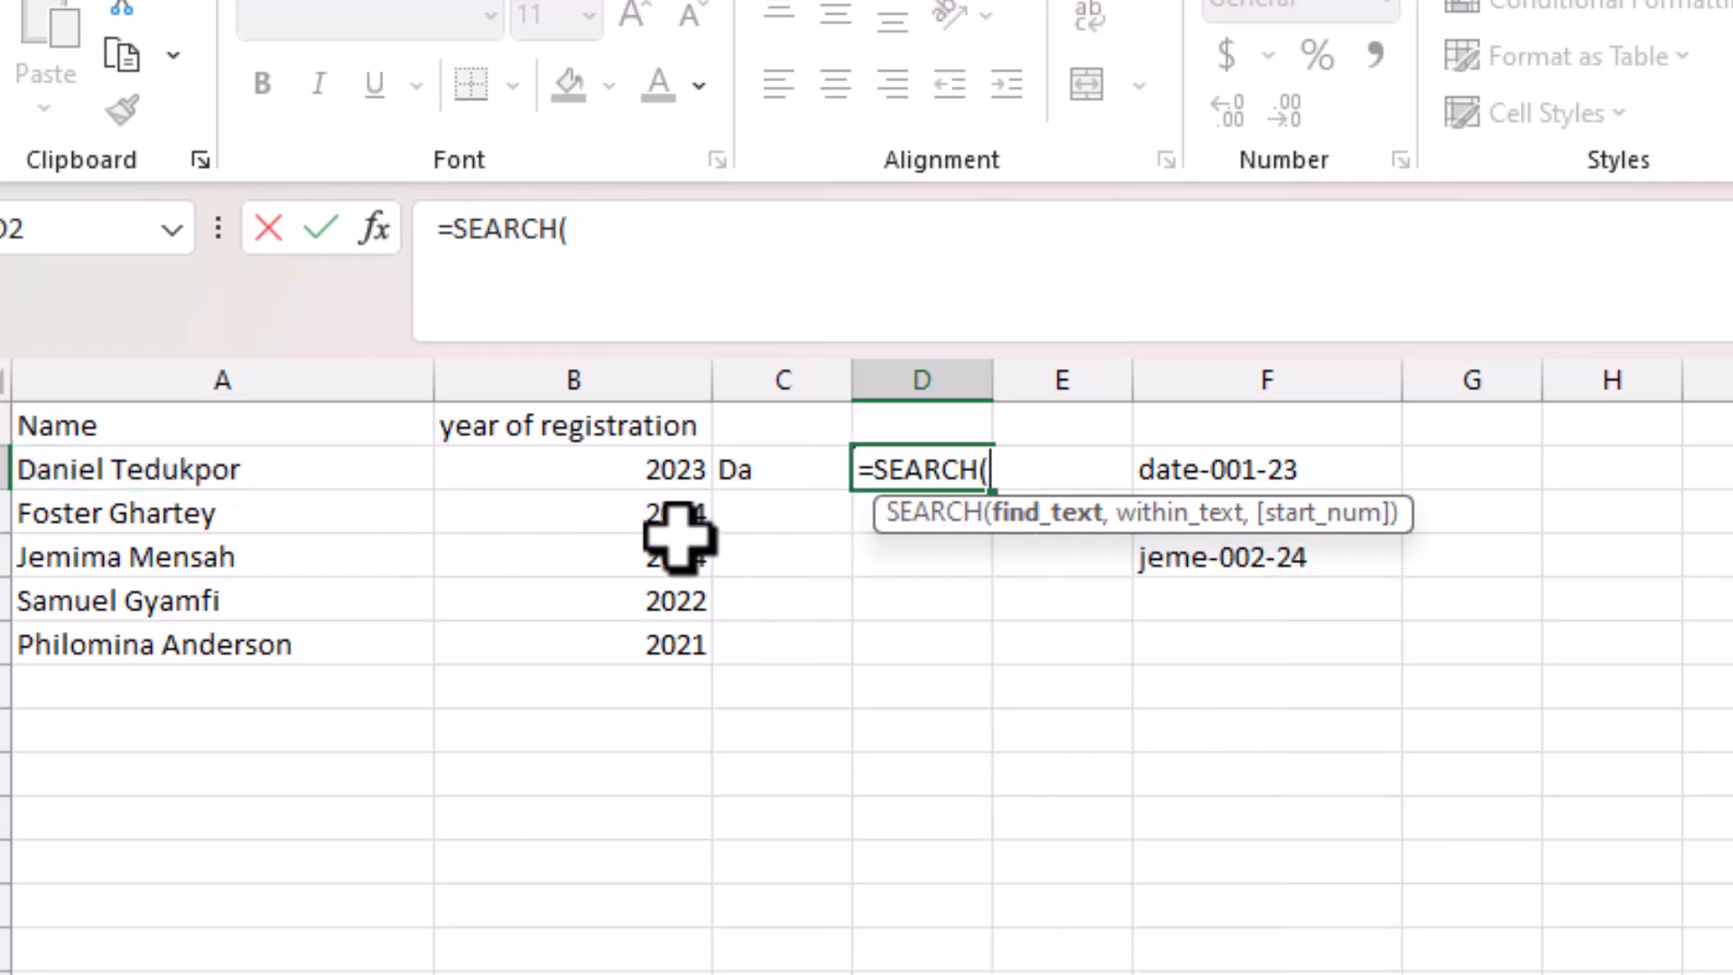
{"action": "type", "text": "\" \""}
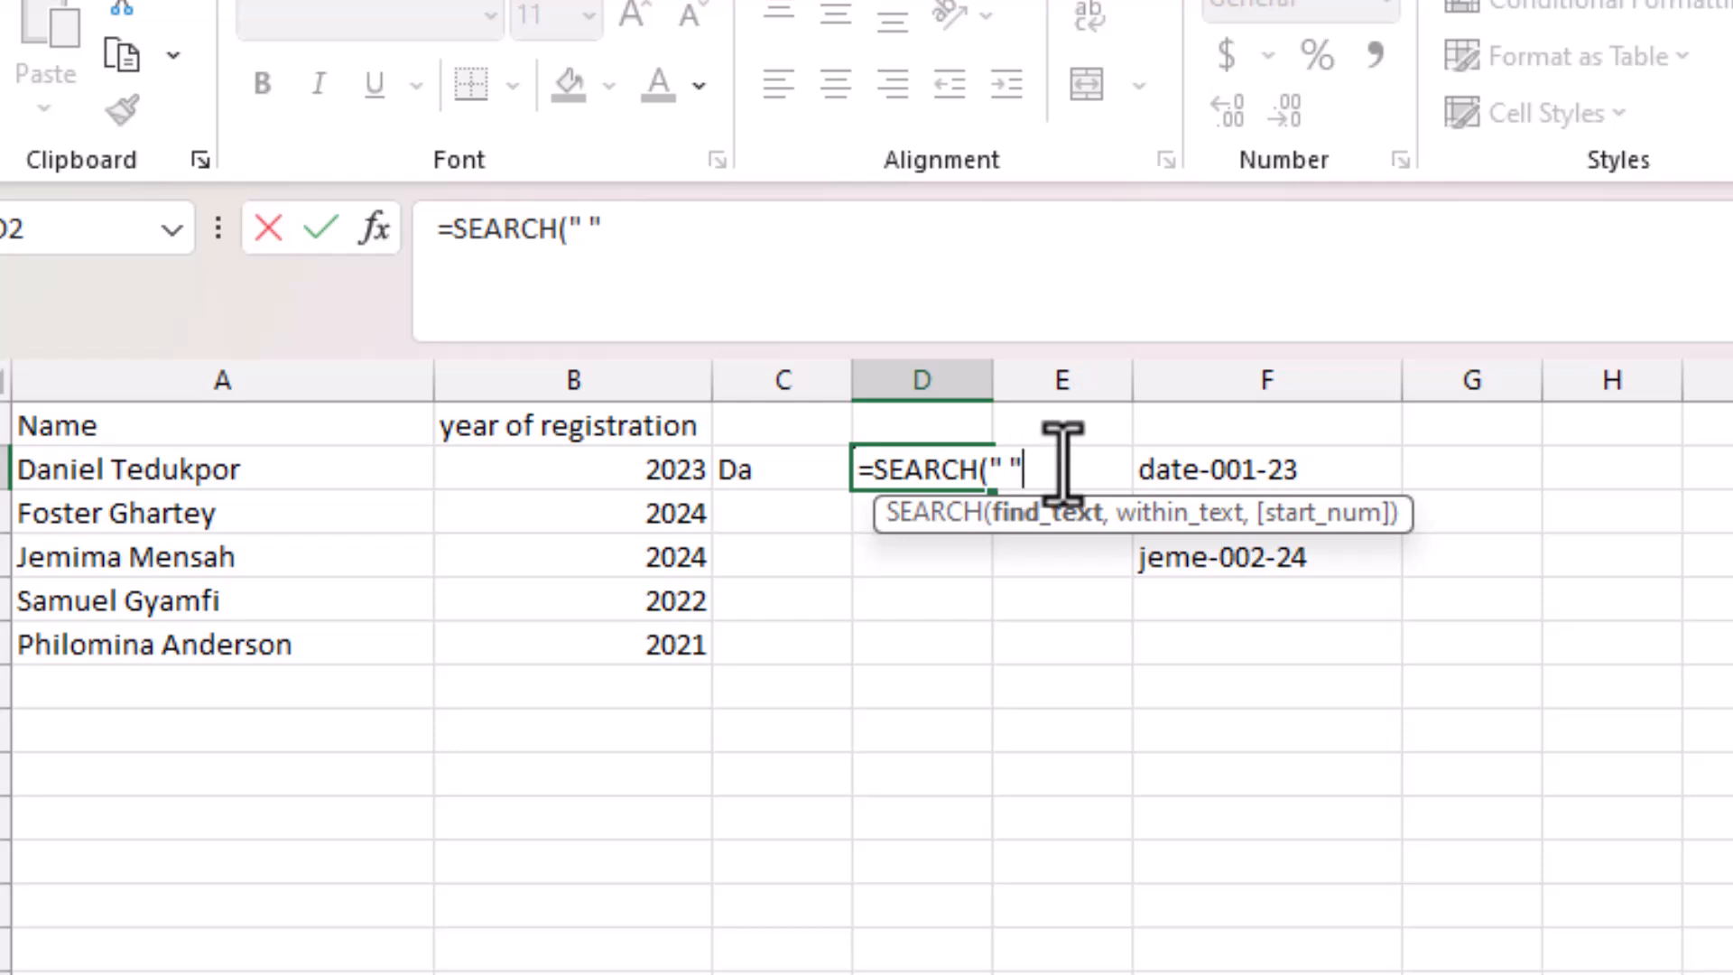
{"action": "left_click", "coordinate": [676, 224]}
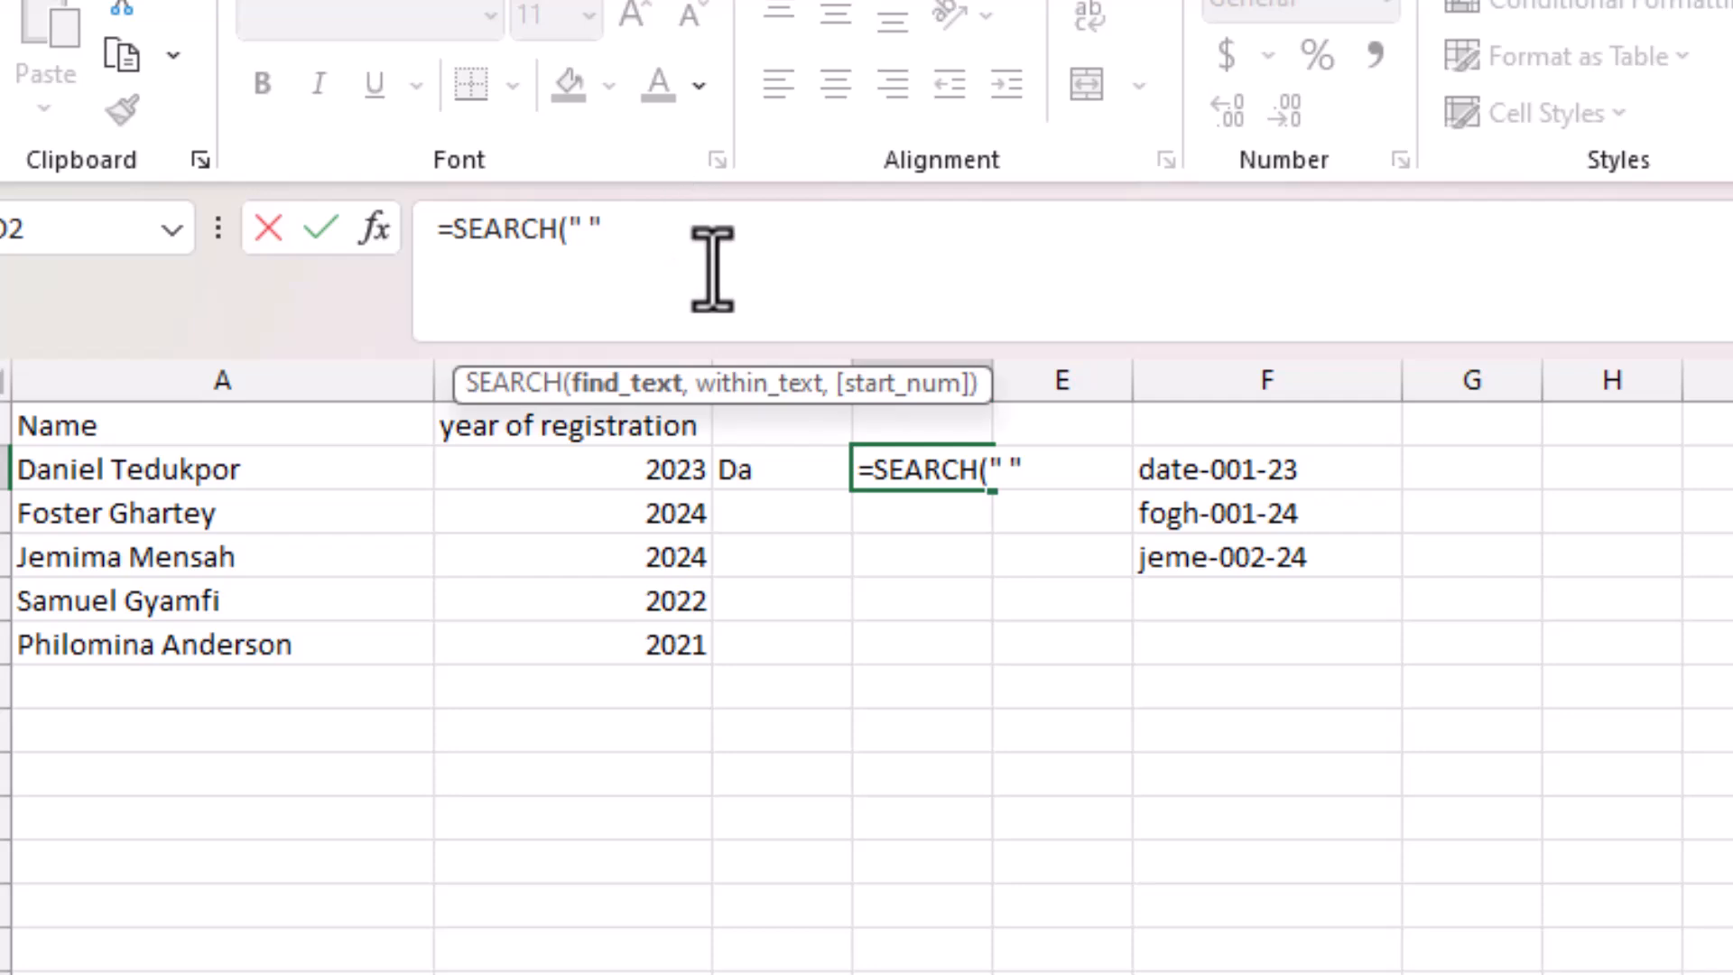
{"action": "type", "text": ","}
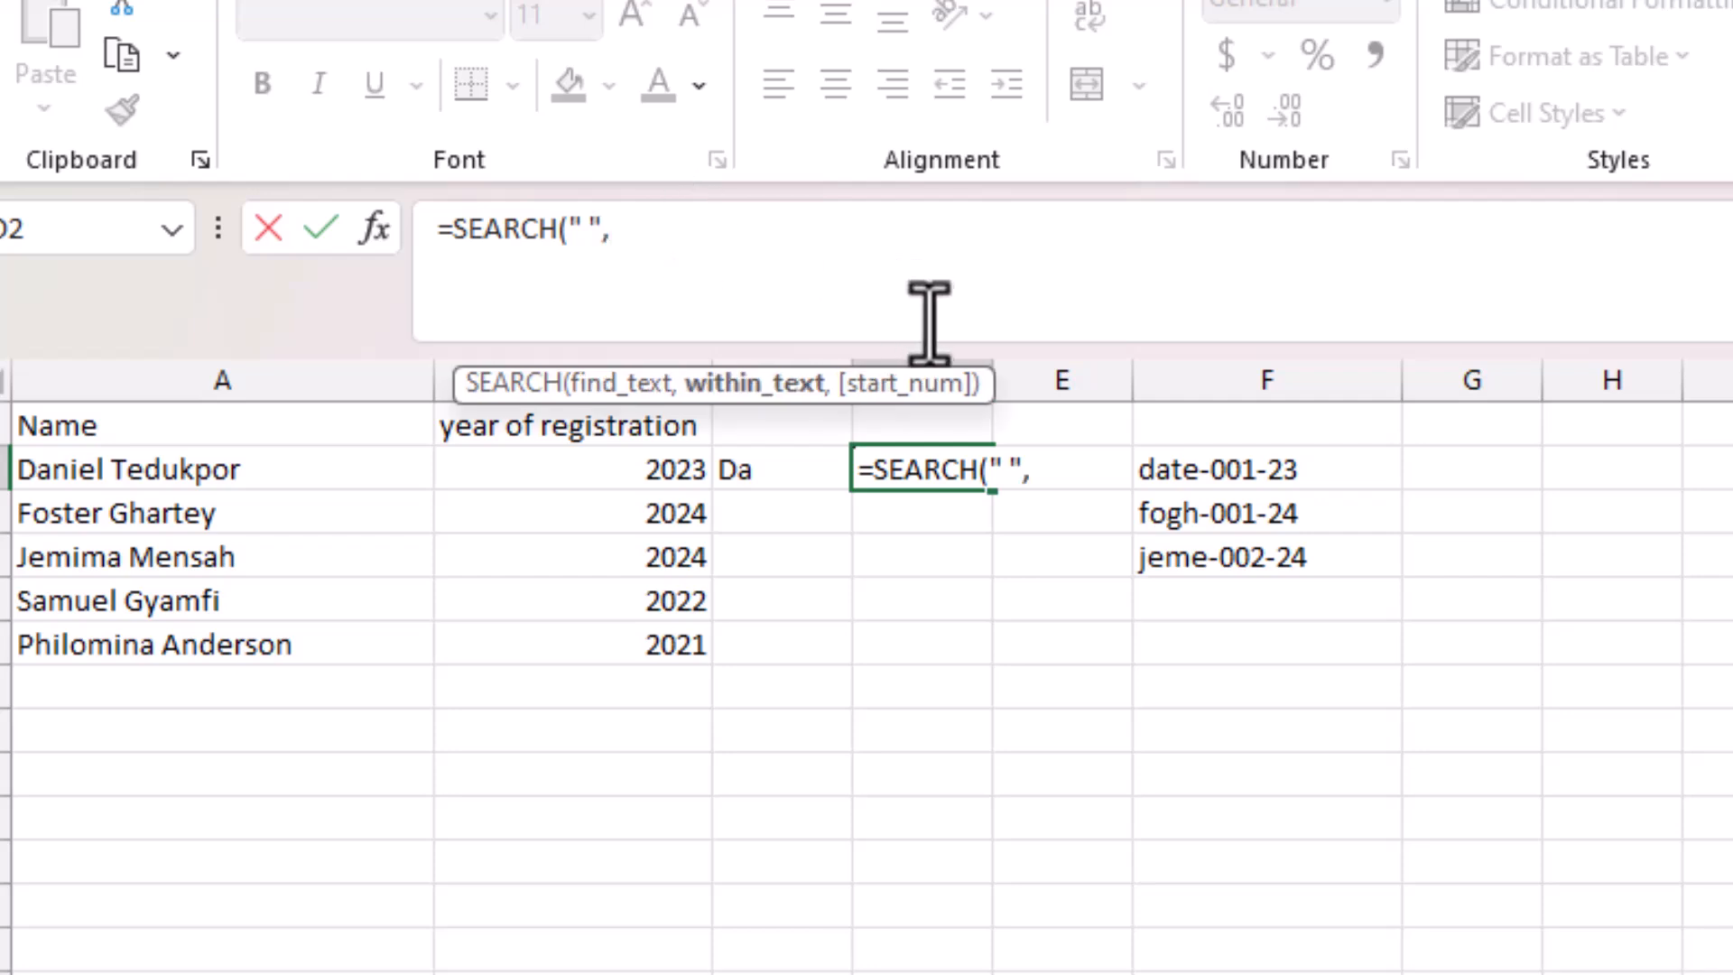
{"action": "left_click", "coordinate": [155, 469]}
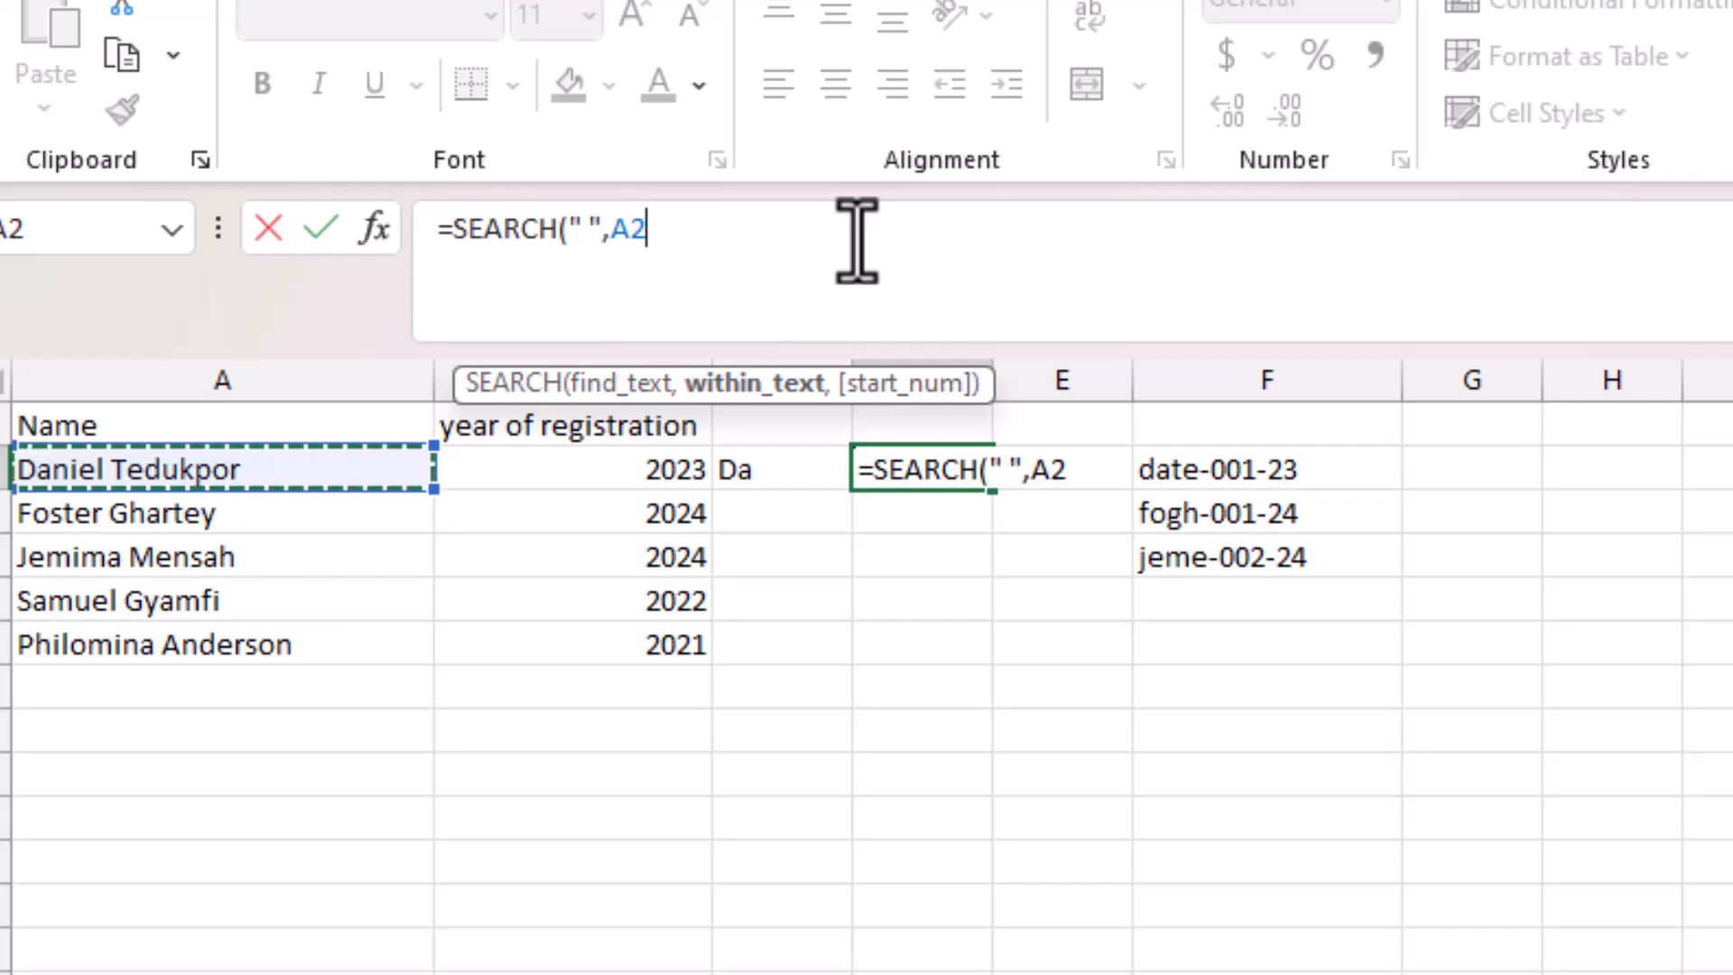
{"action": "type", "text": ")"}
{"action": "key", "text": "Return"}
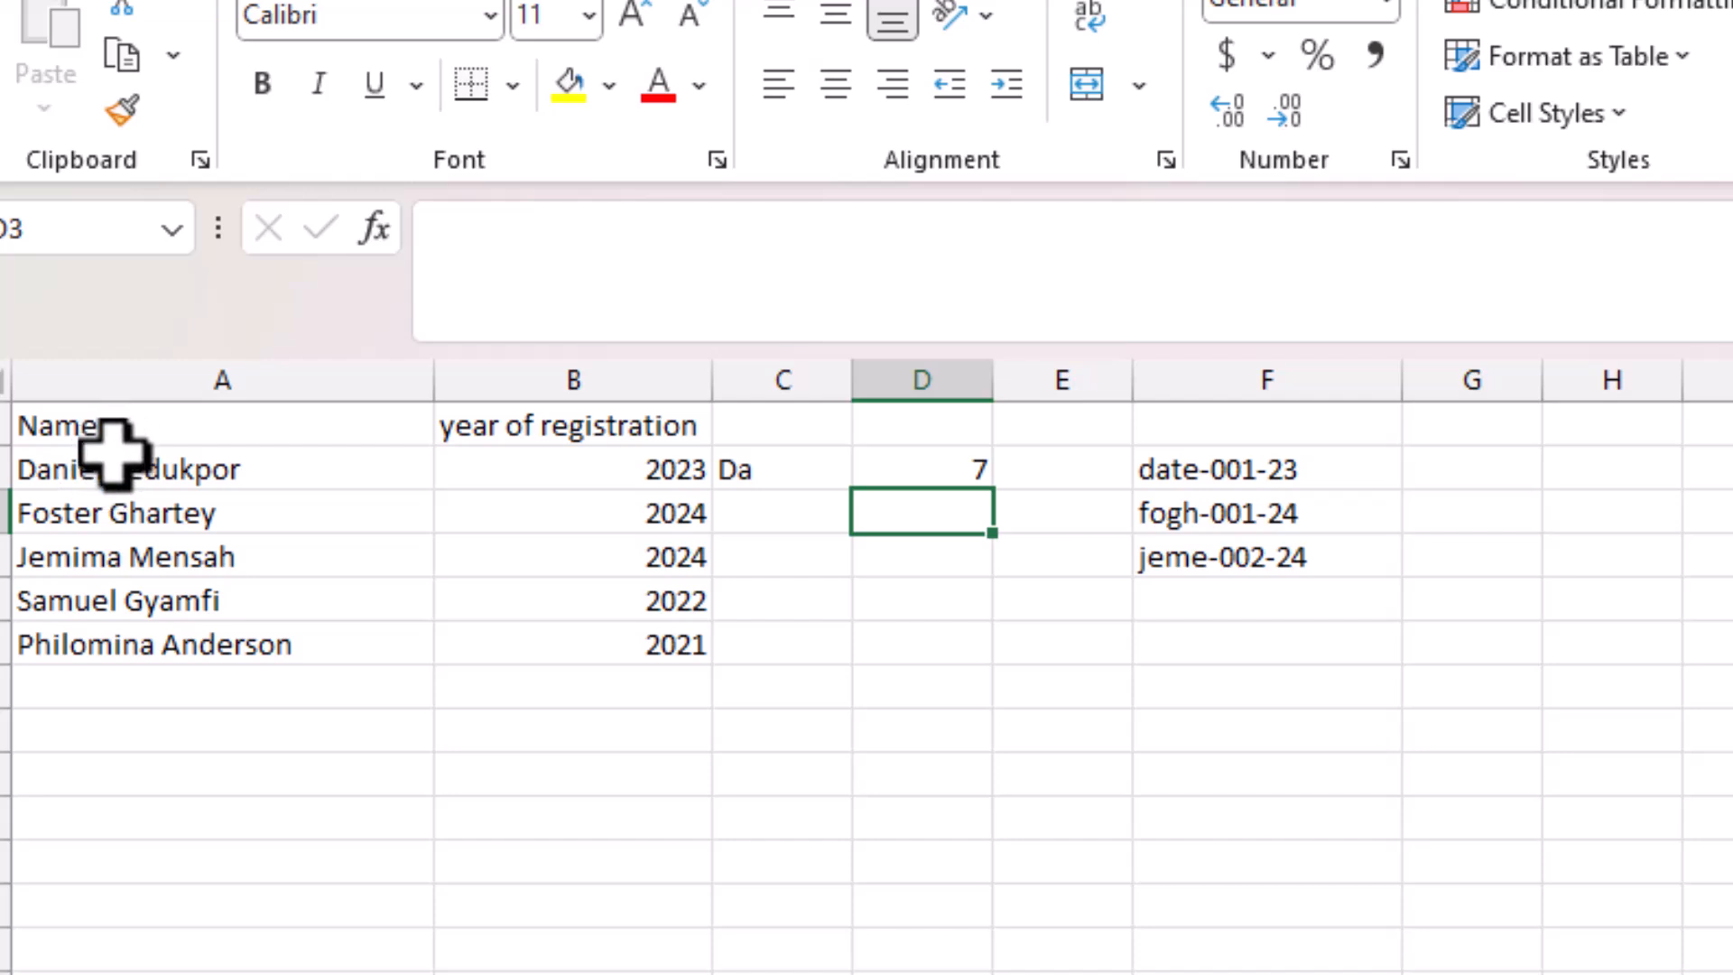
{"action": "left_click", "coordinate": [938, 469]}
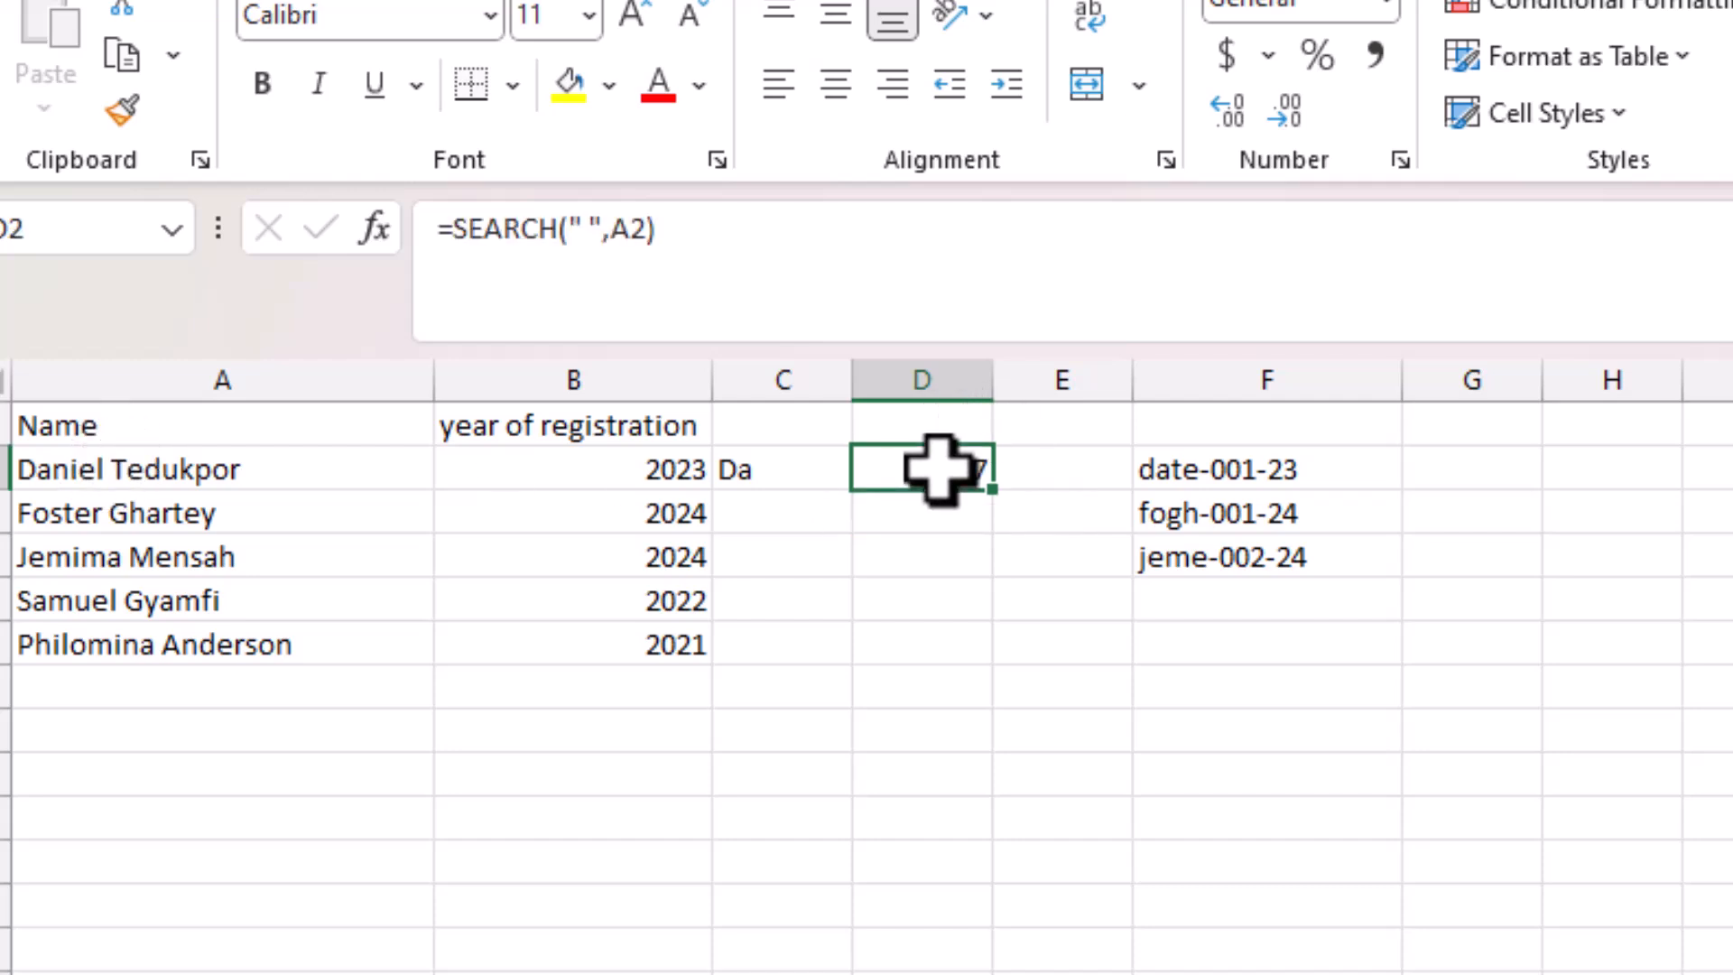
{"action": "left_click", "coordinate": [1051, 472]}
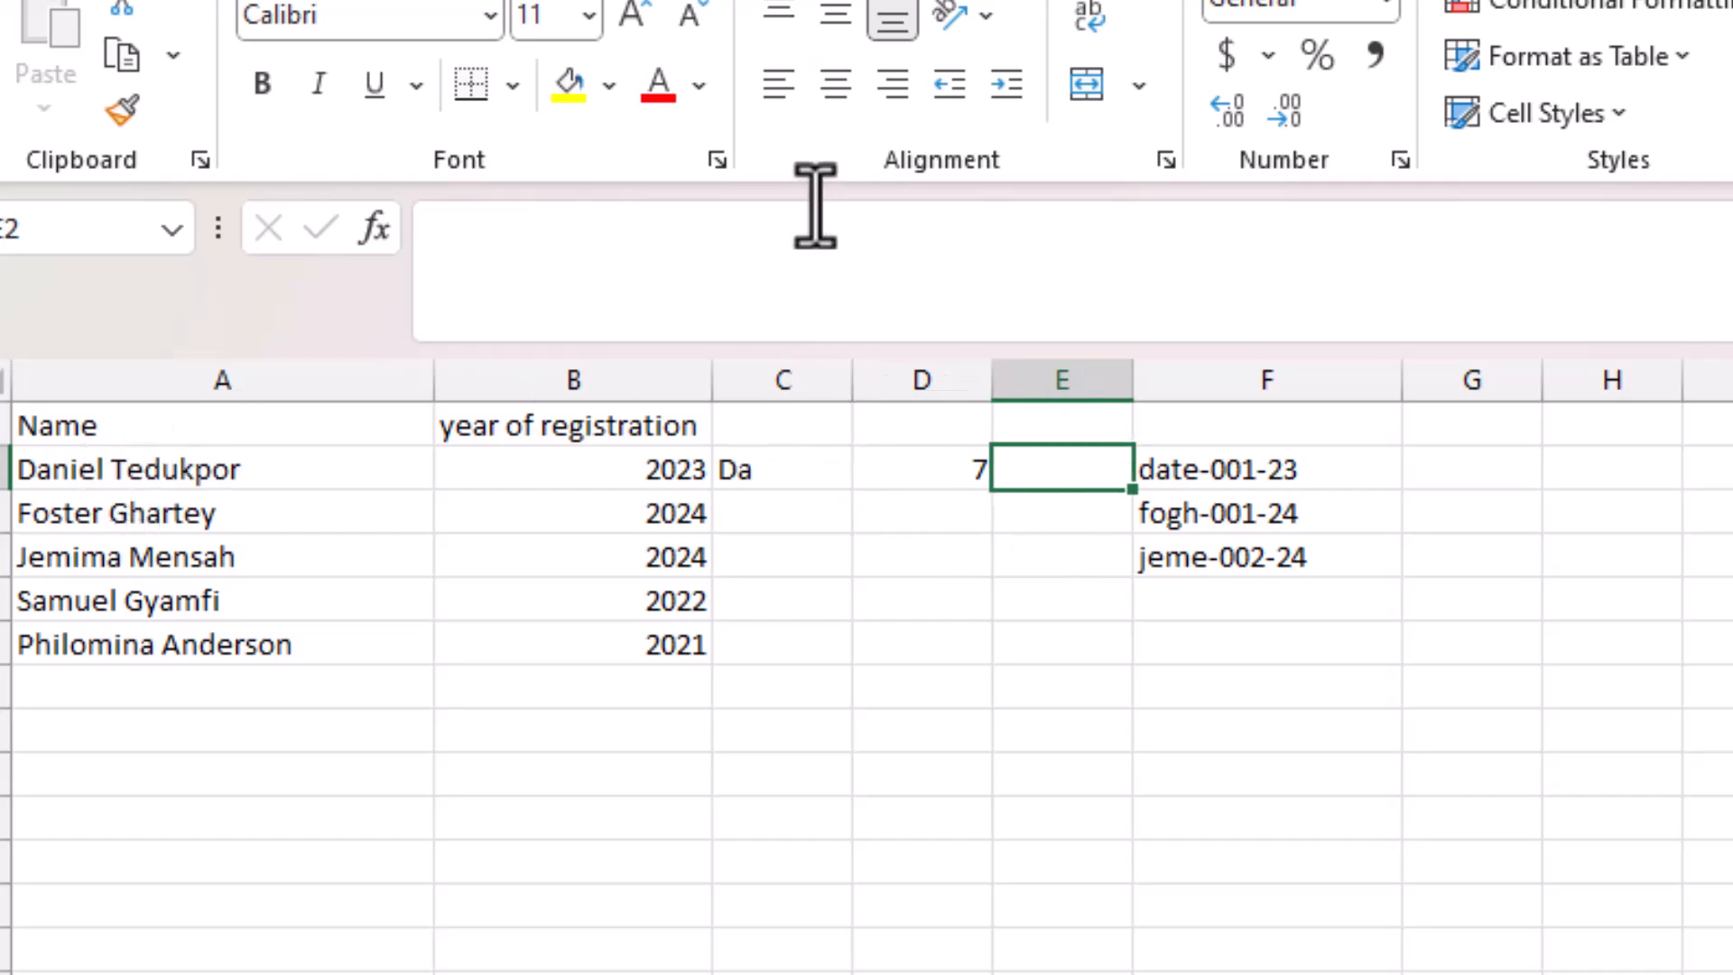
Enter =MID(A2,D2,2) in E2, starting at D2's space position.
{"action": "left_click", "coordinate": [802, 230]}
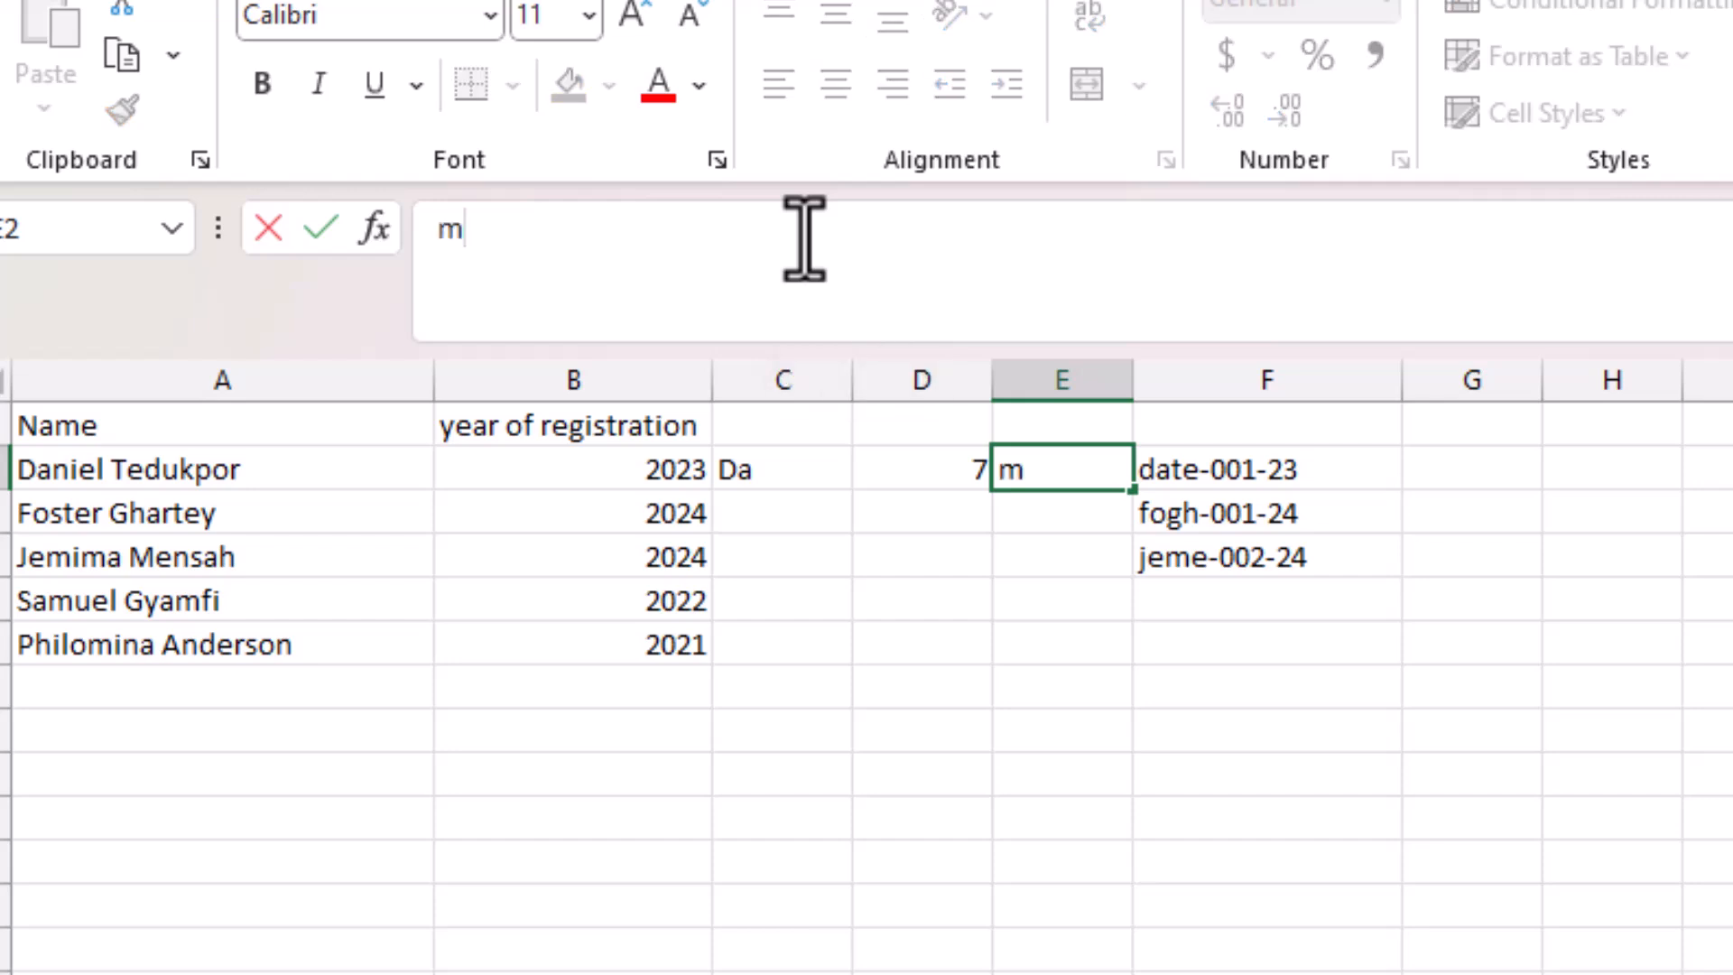
{"action": "type", "text": "=mid"}
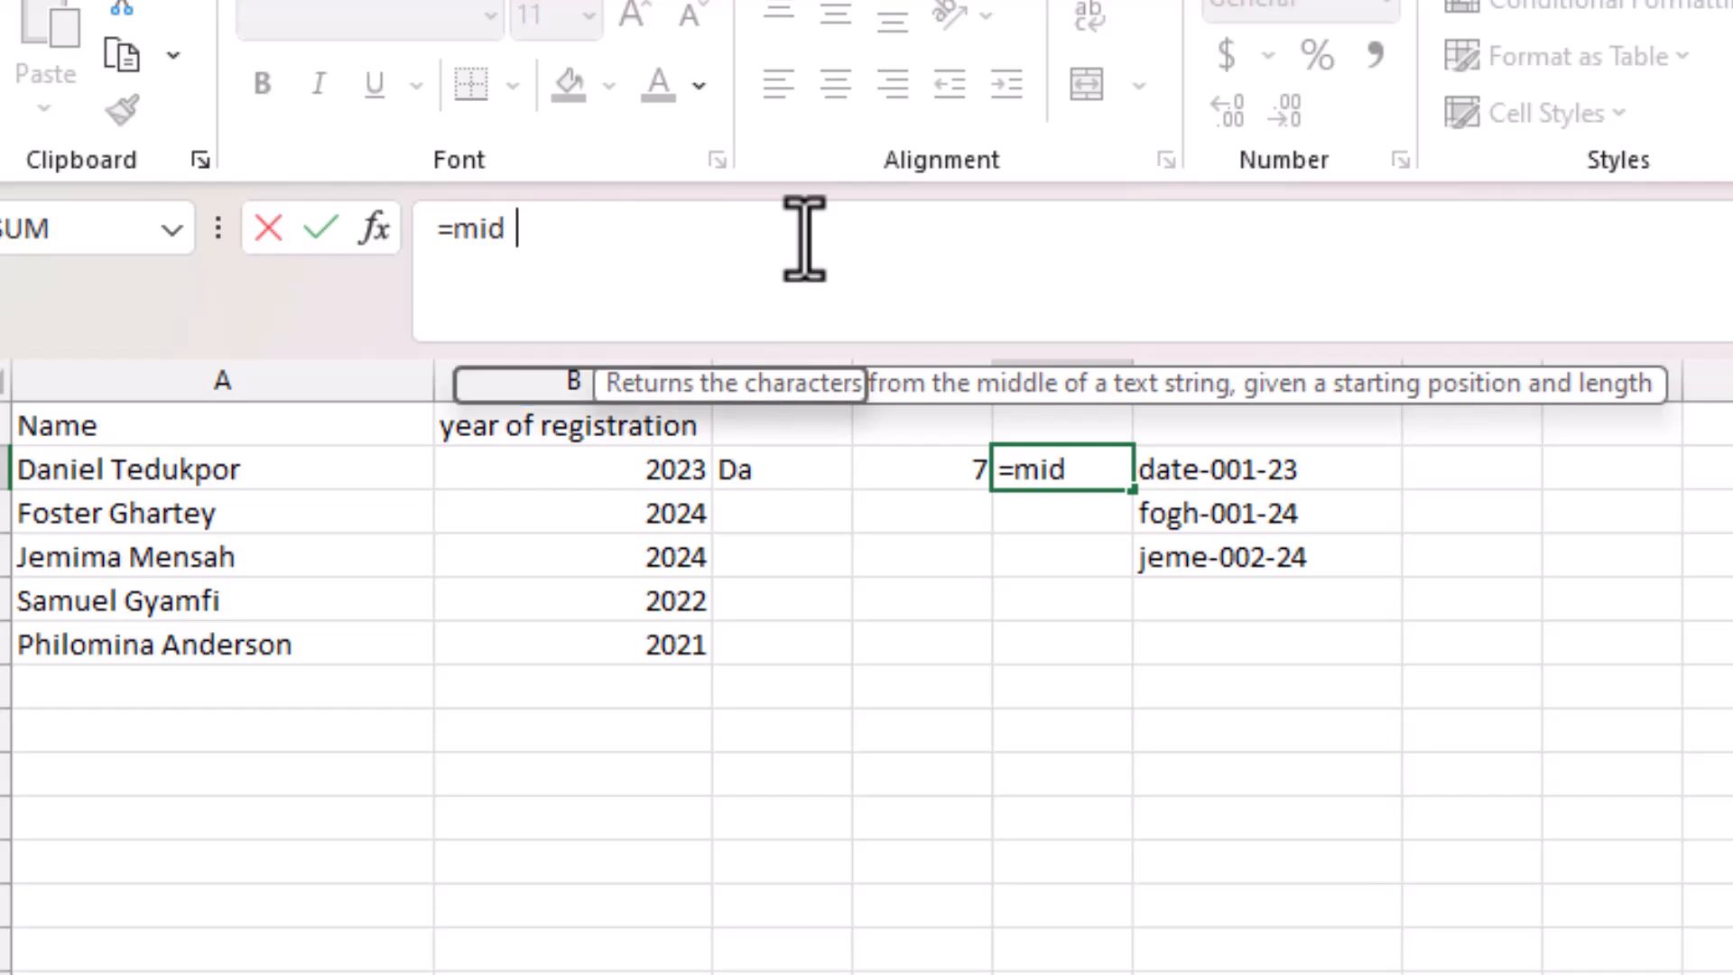
{"action": "type", "text": "("}
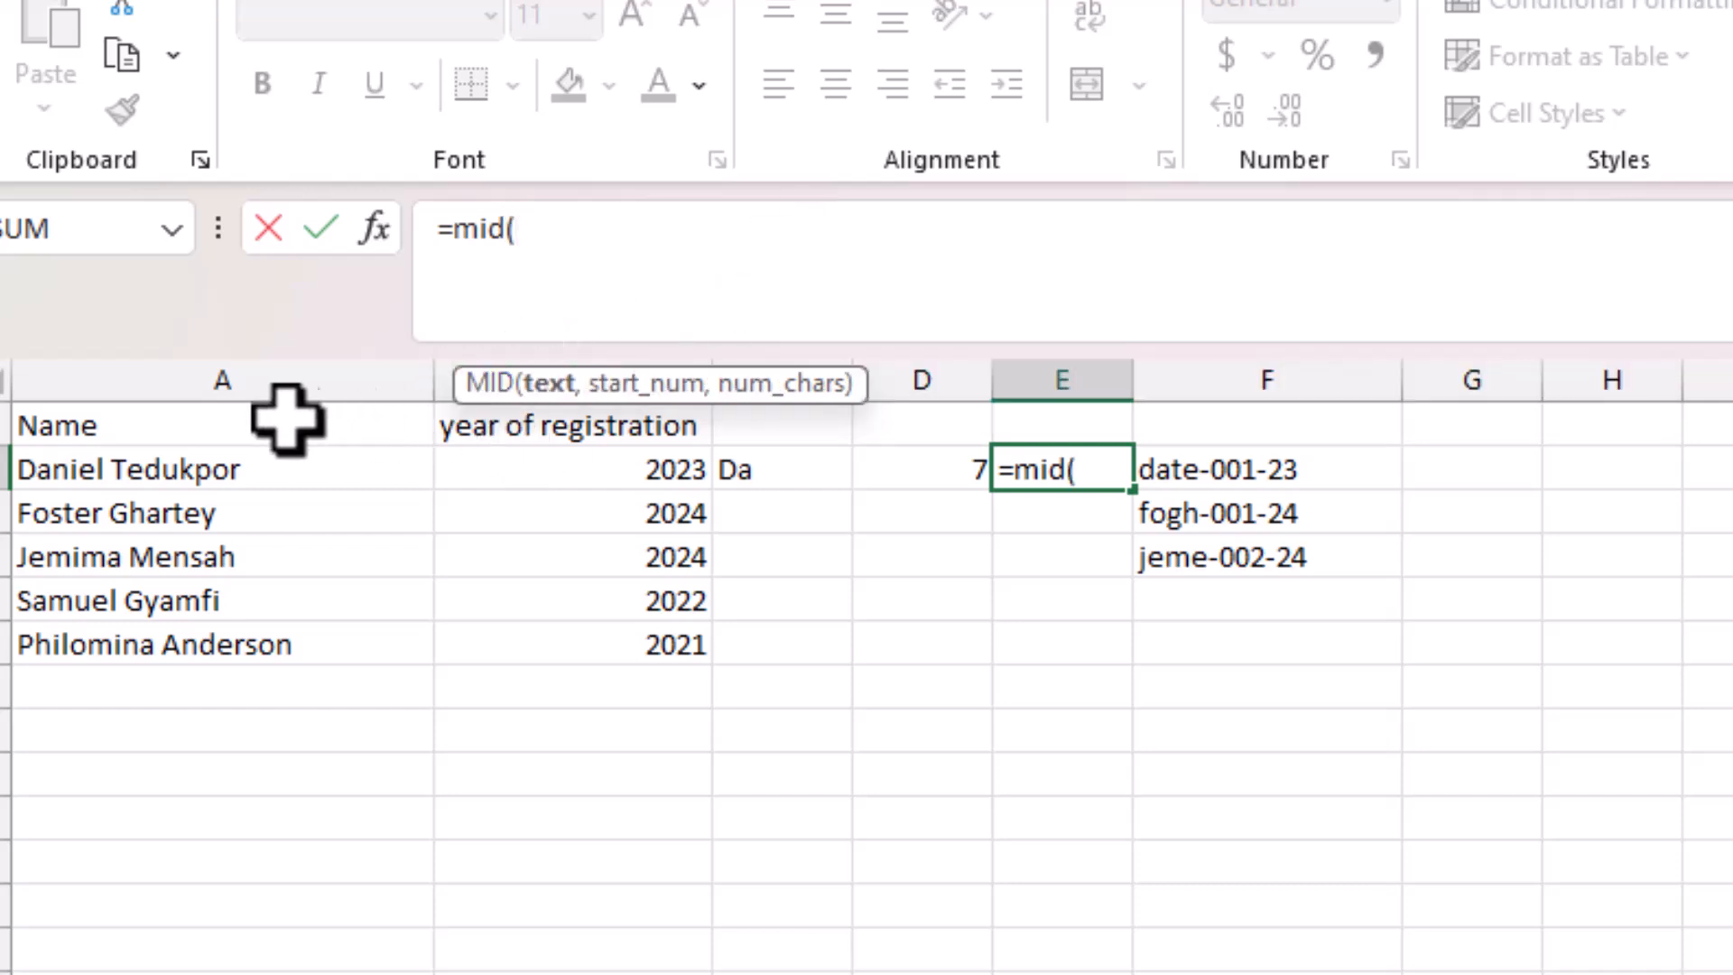
{"action": "left_click", "coordinate": [185, 460]}
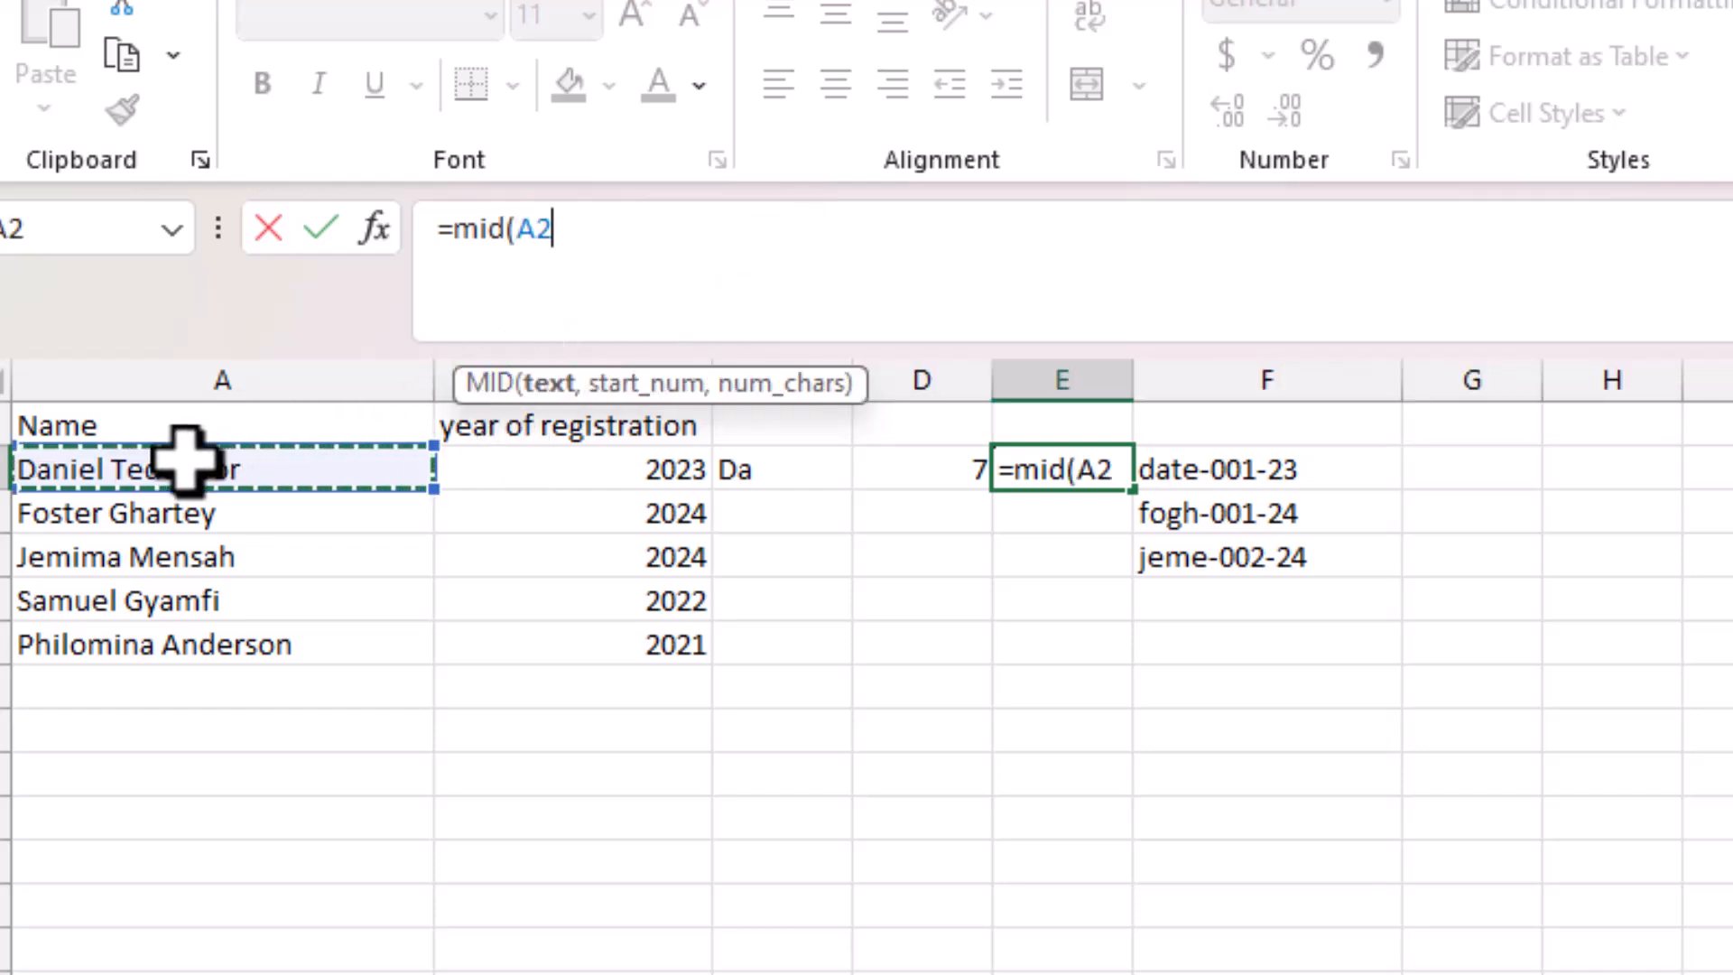
{"action": "type", "text": ","}
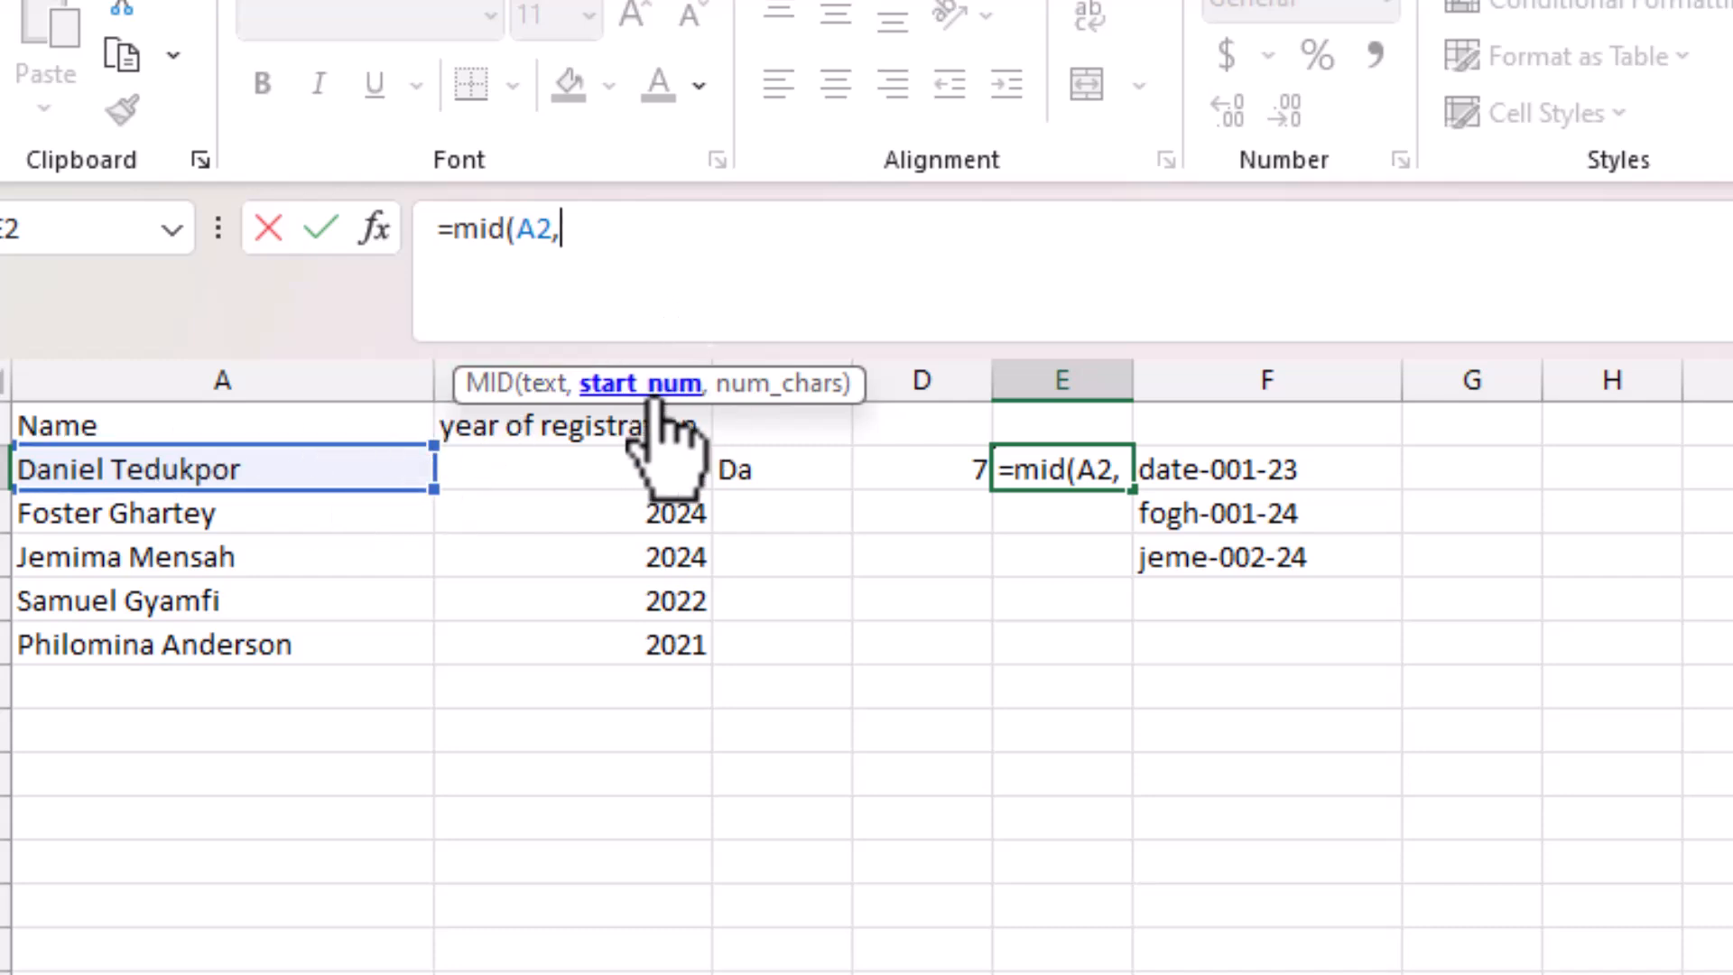
{"action": "left_click", "coordinate": [917, 463]}
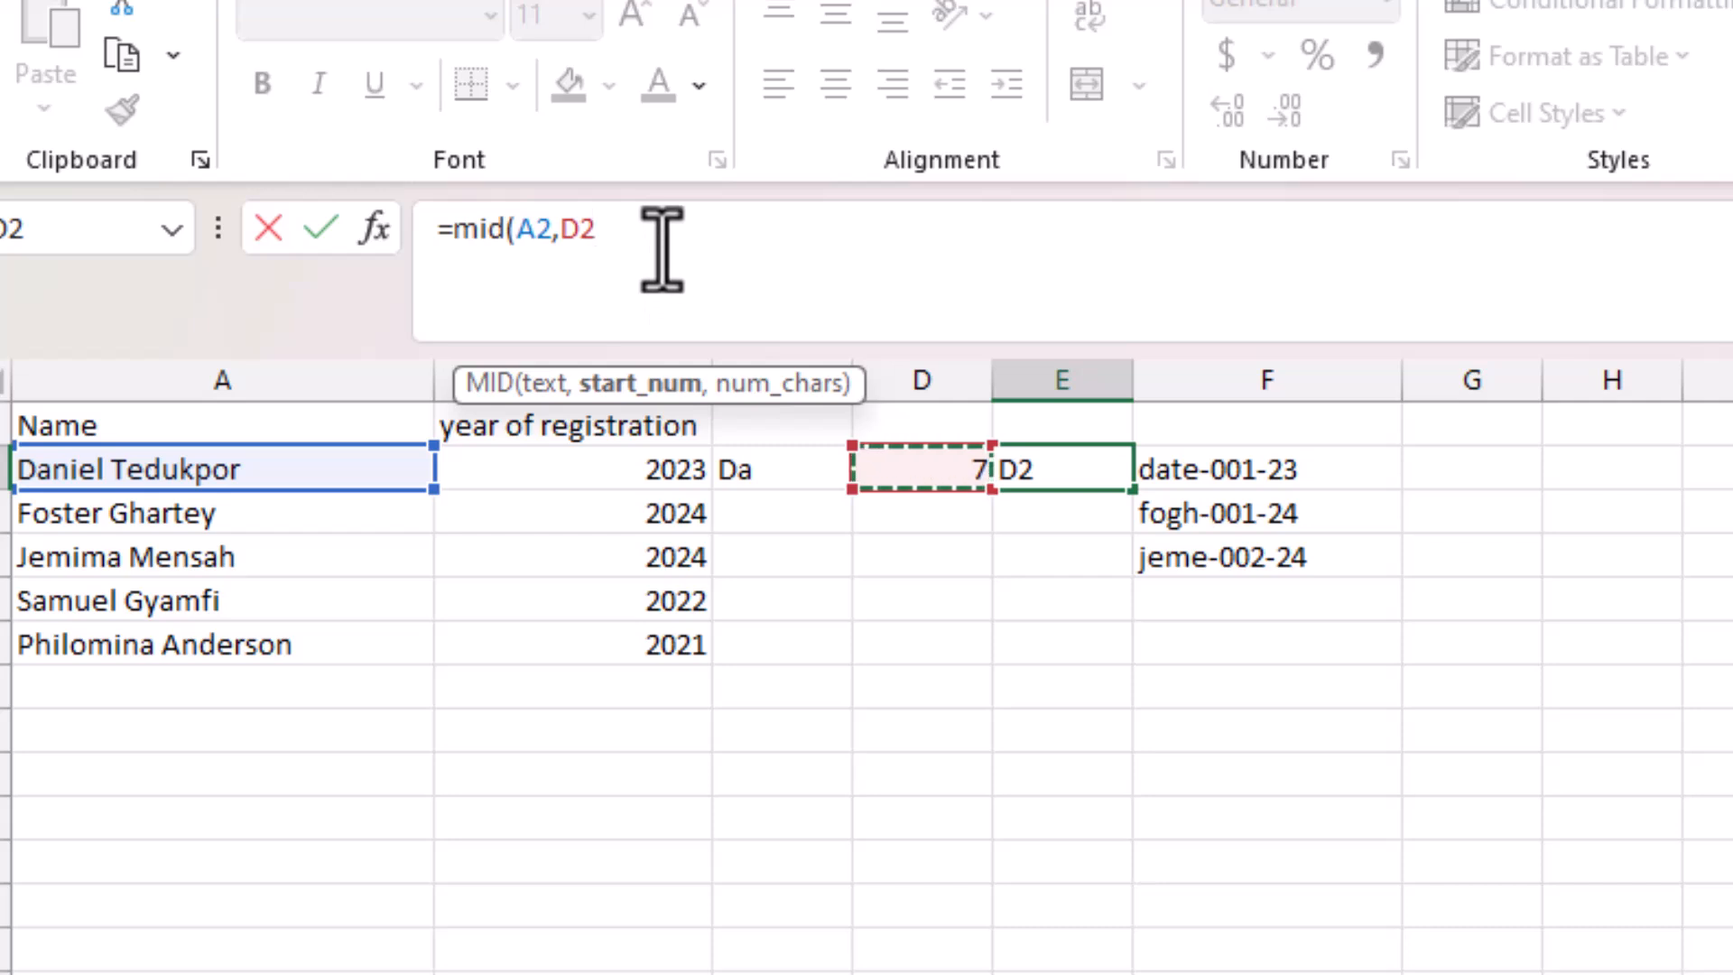
{"action": "type", "text": ","}
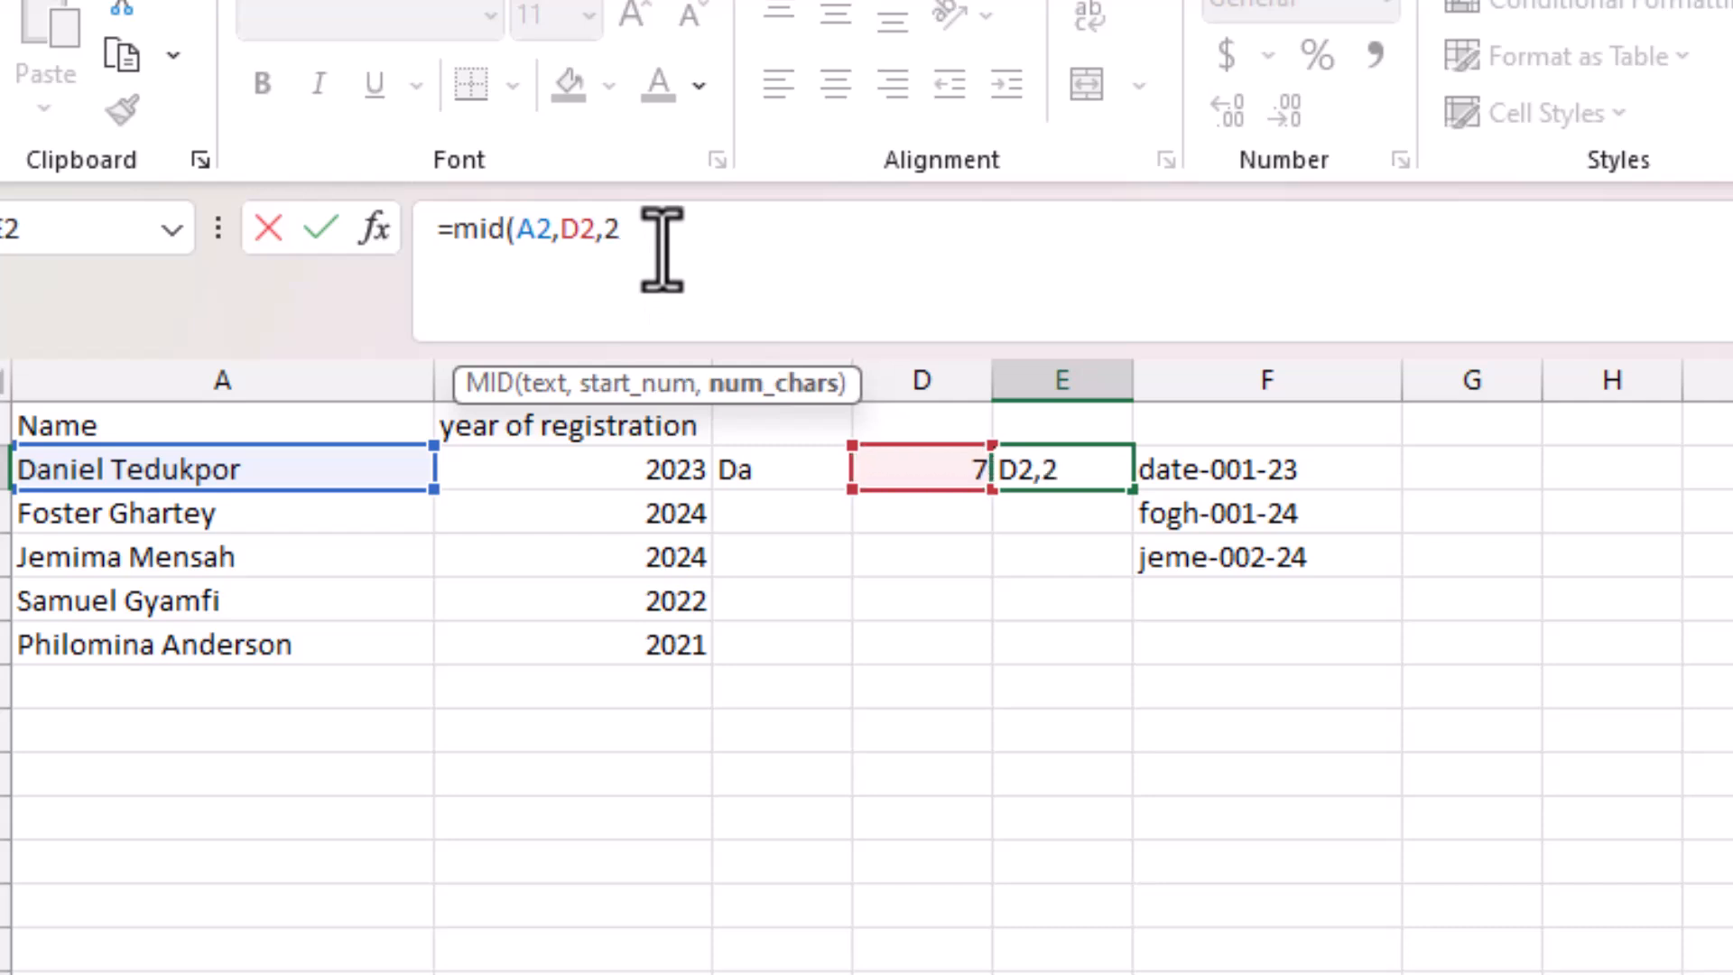
{"action": "type", "text": "2)"}
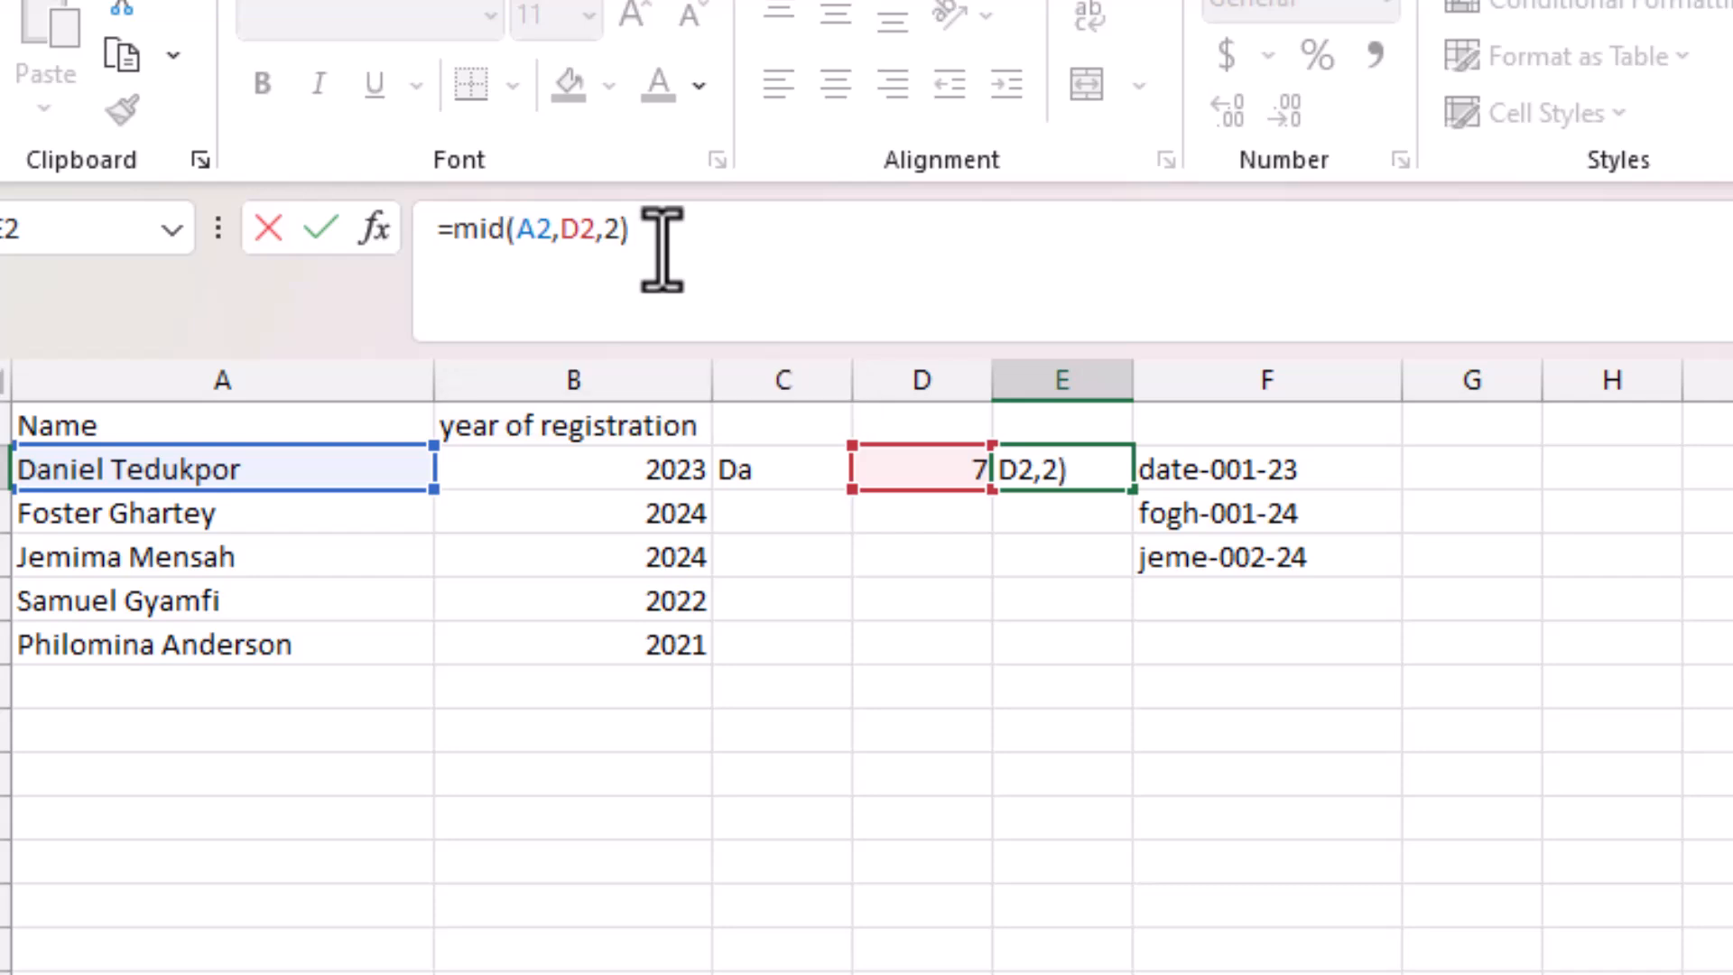
{"action": "key", "text": "Return"}
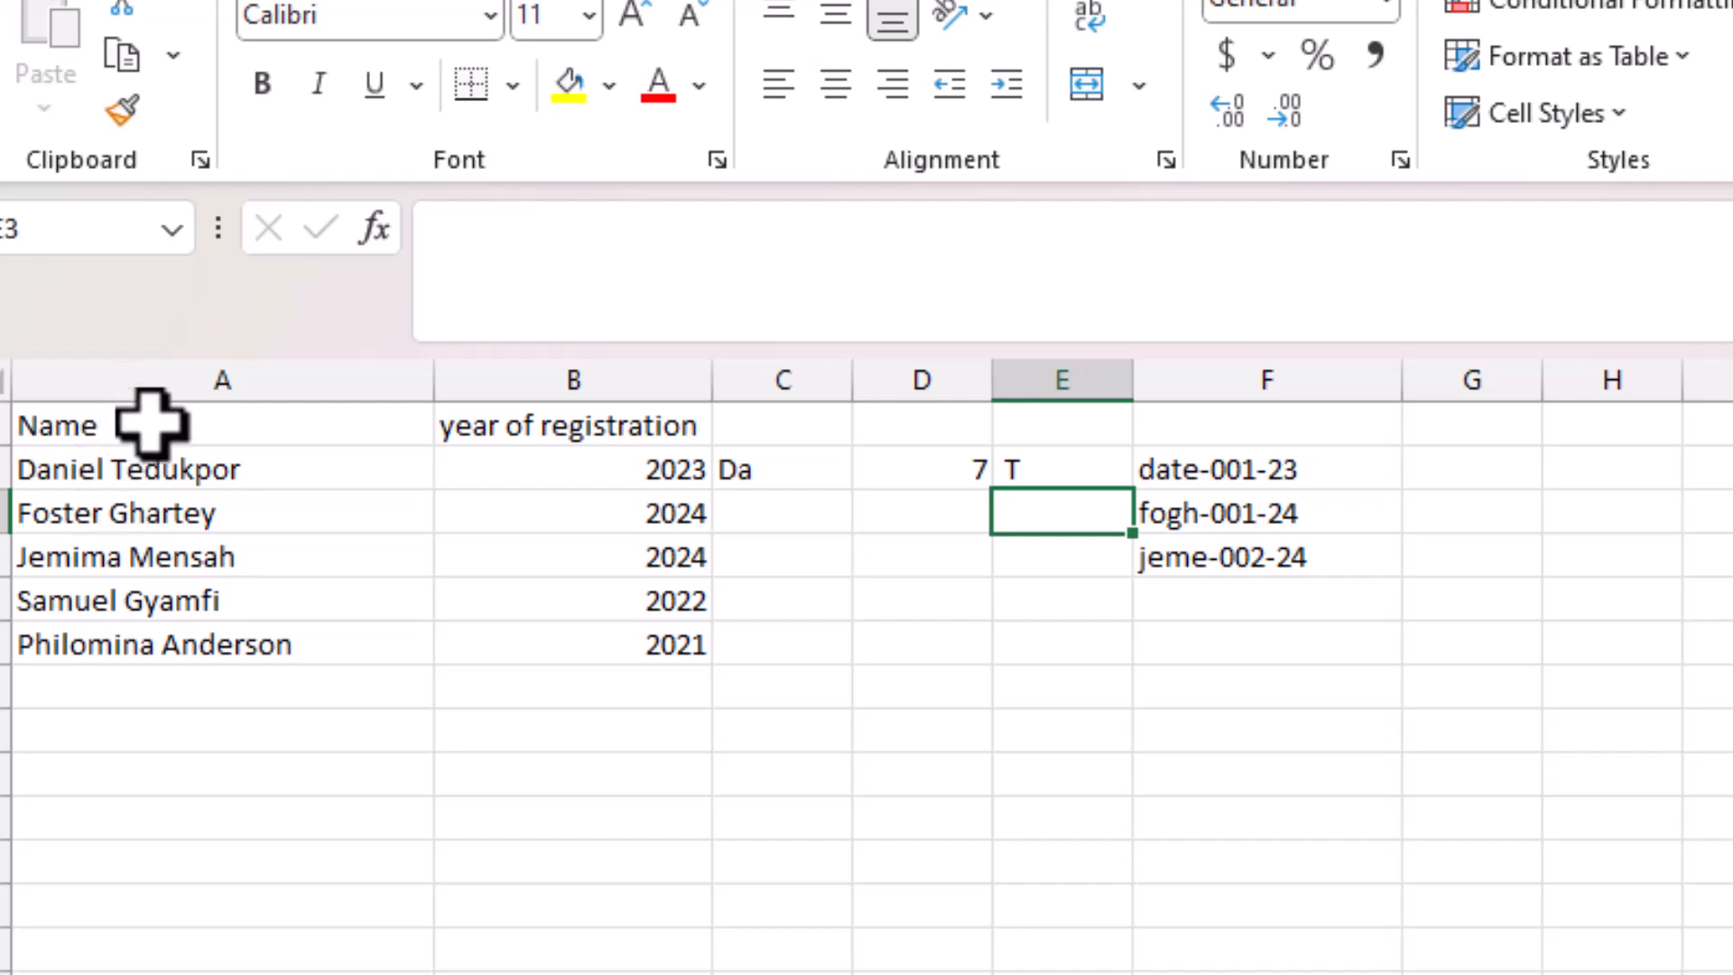
Change E2's character count to 3, making it =MID(A2,D2,3), and compare it with C2.
{"action": "left_click", "coordinate": [1047, 471]}
{"action": "left_click", "coordinate": [616, 233]}
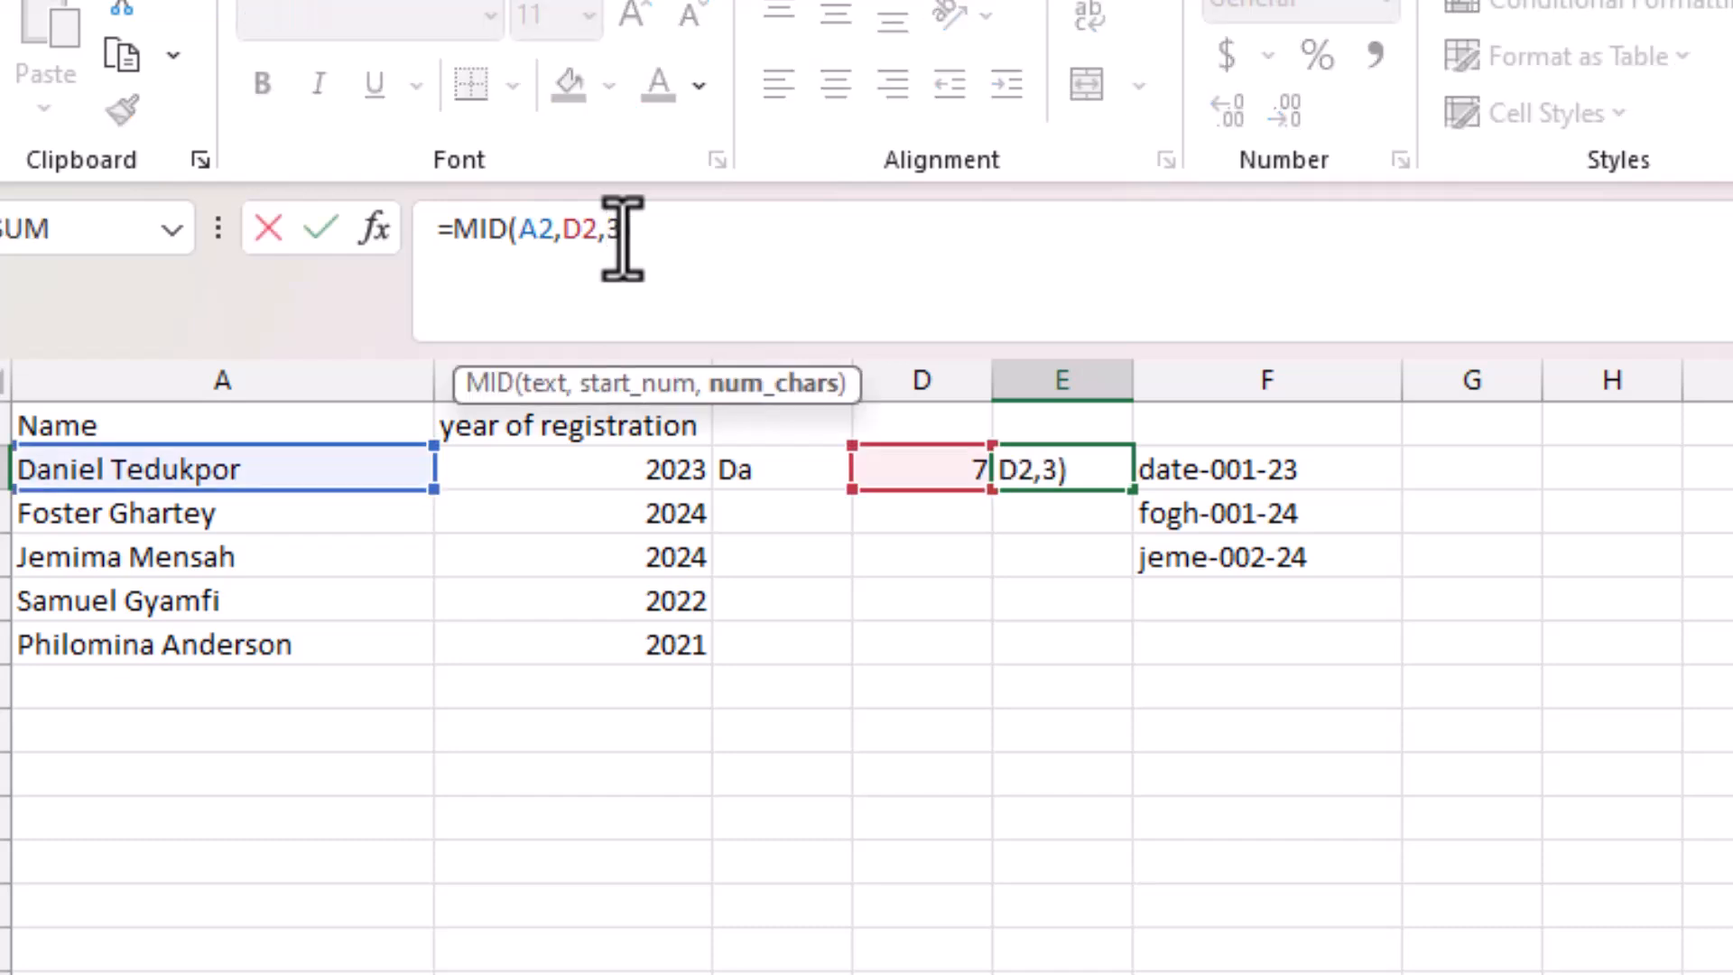
{"action": "type", "text": "3"}
{"action": "key", "text": "Return"}
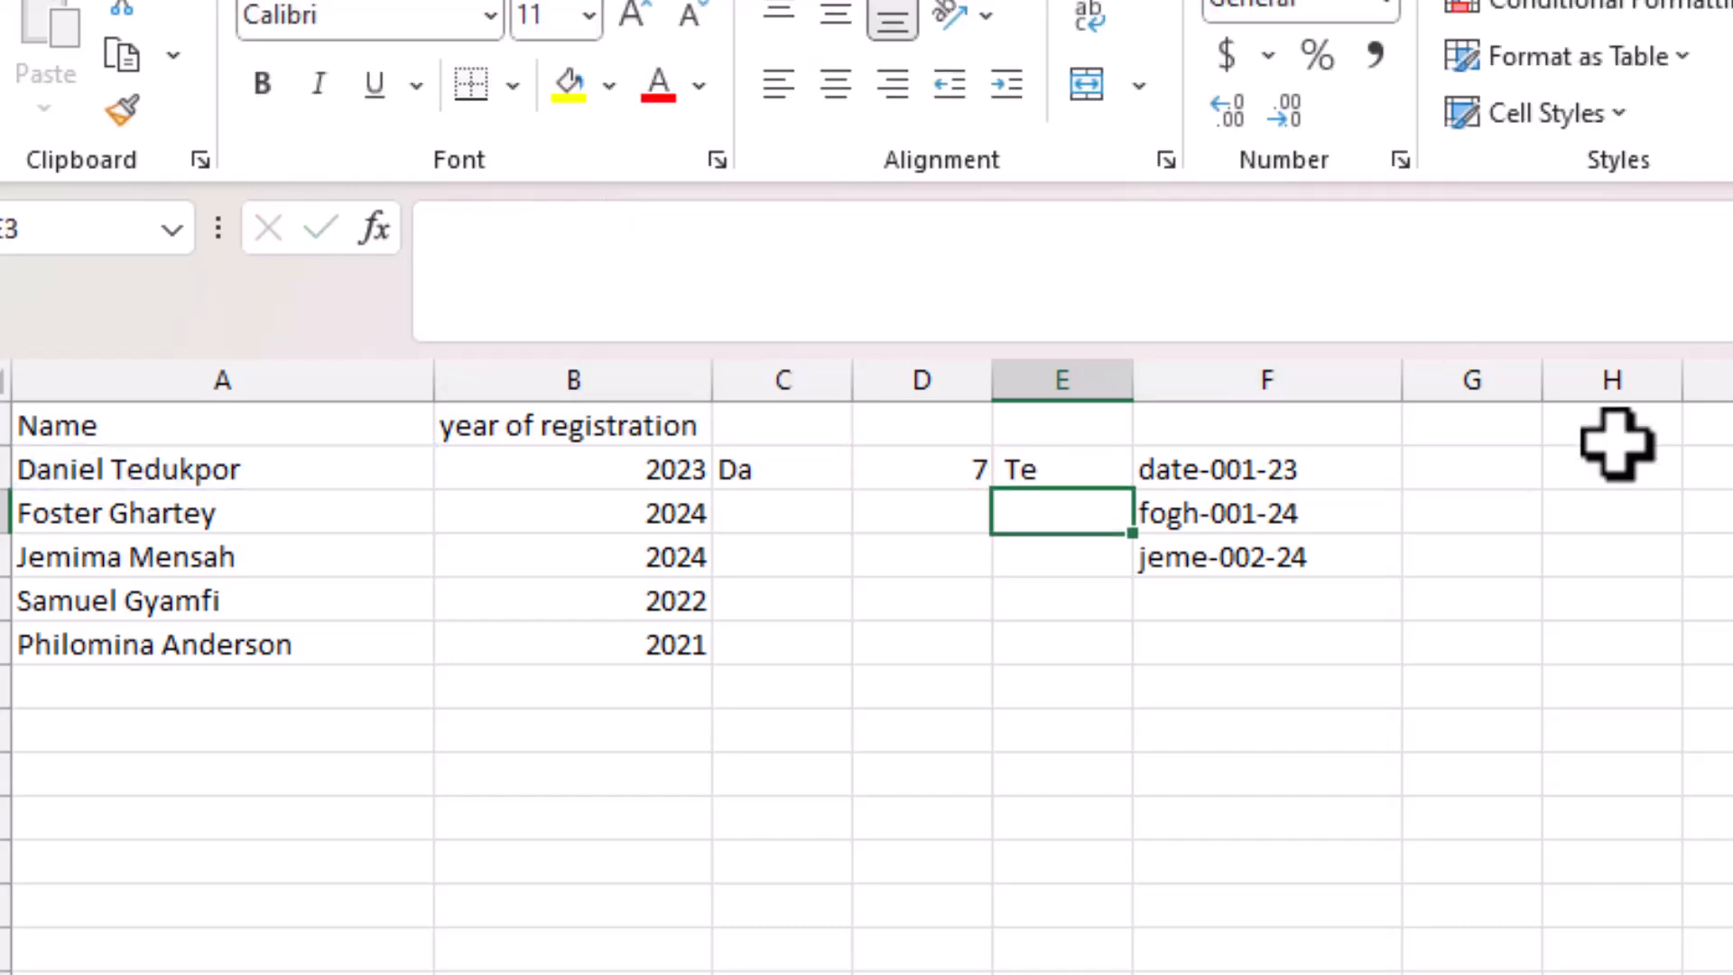
{"action": "left_click", "coordinate": [743, 468]}
{"action": "left_click", "coordinate": [1090, 468]}
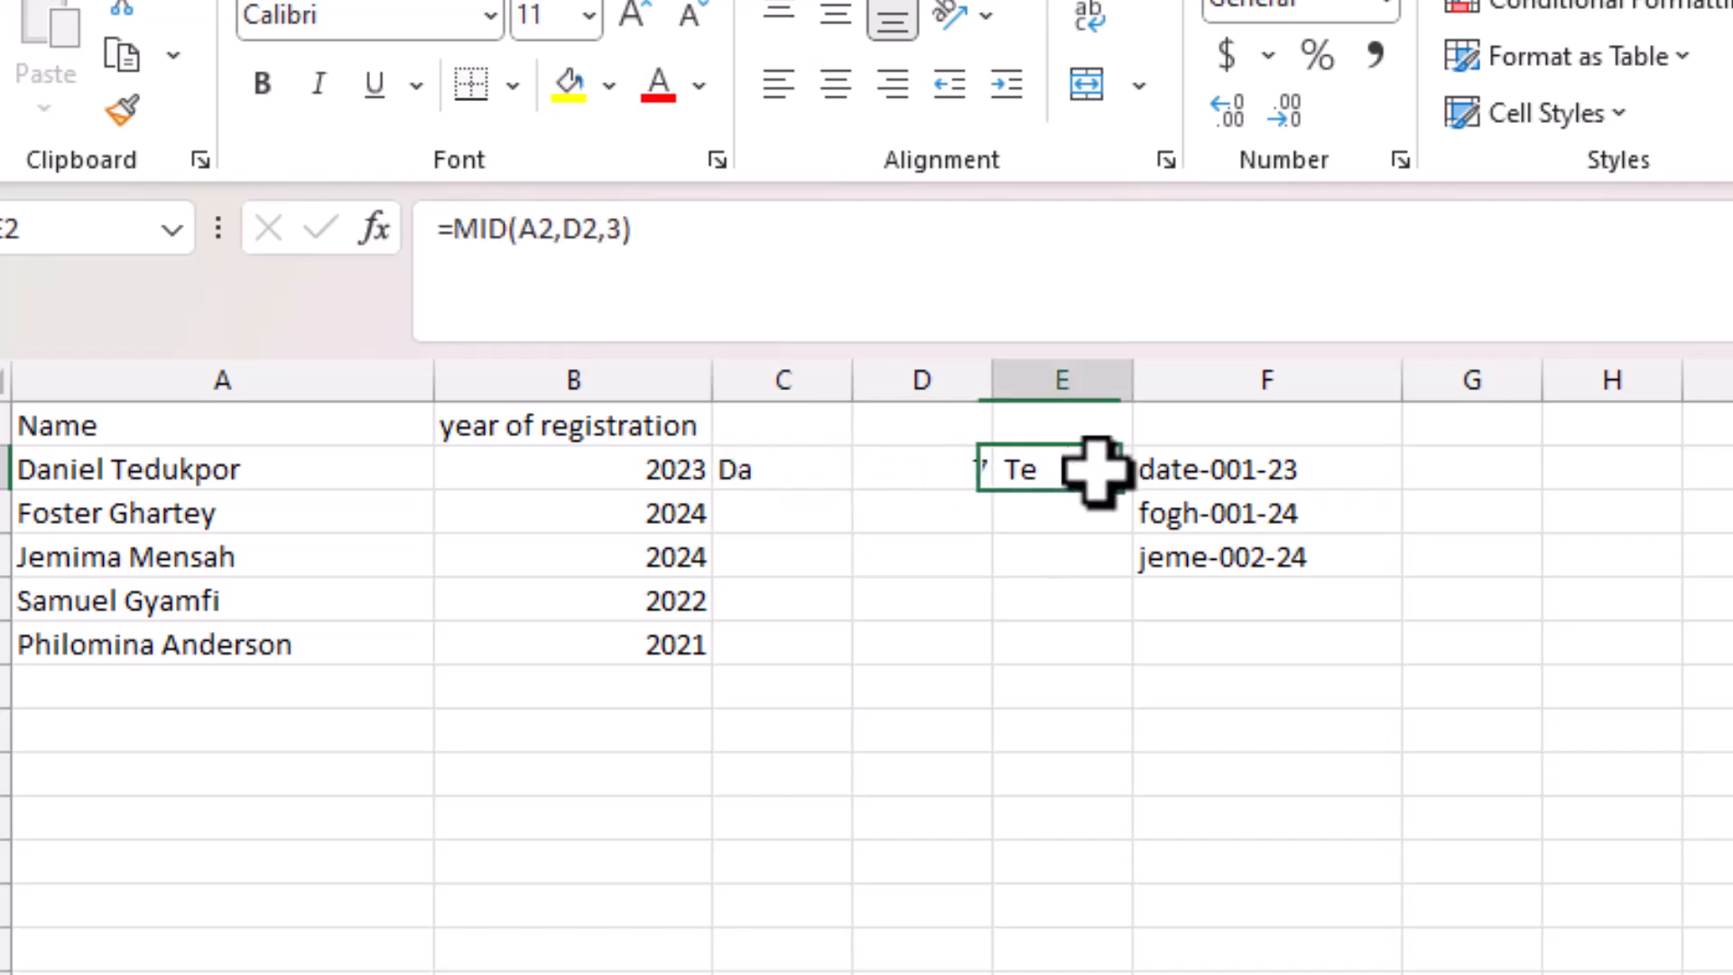
{"action": "left_click", "coordinate": [761, 482]}
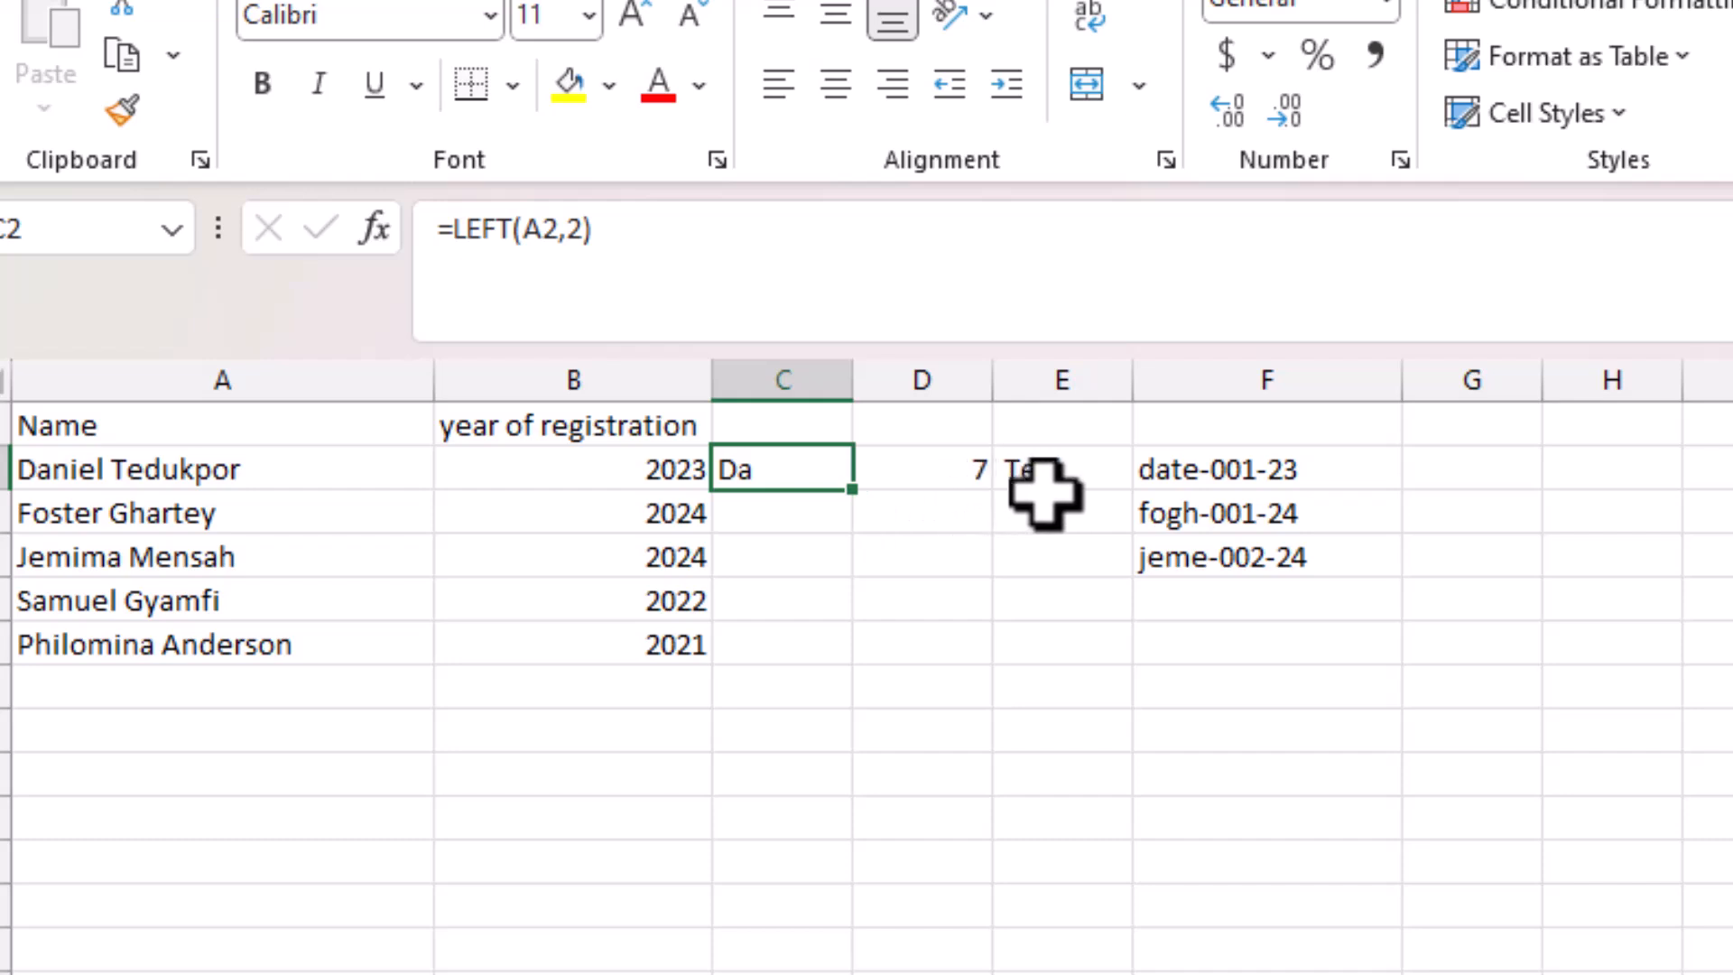
{"action": "left_click", "coordinate": [1219, 357]}
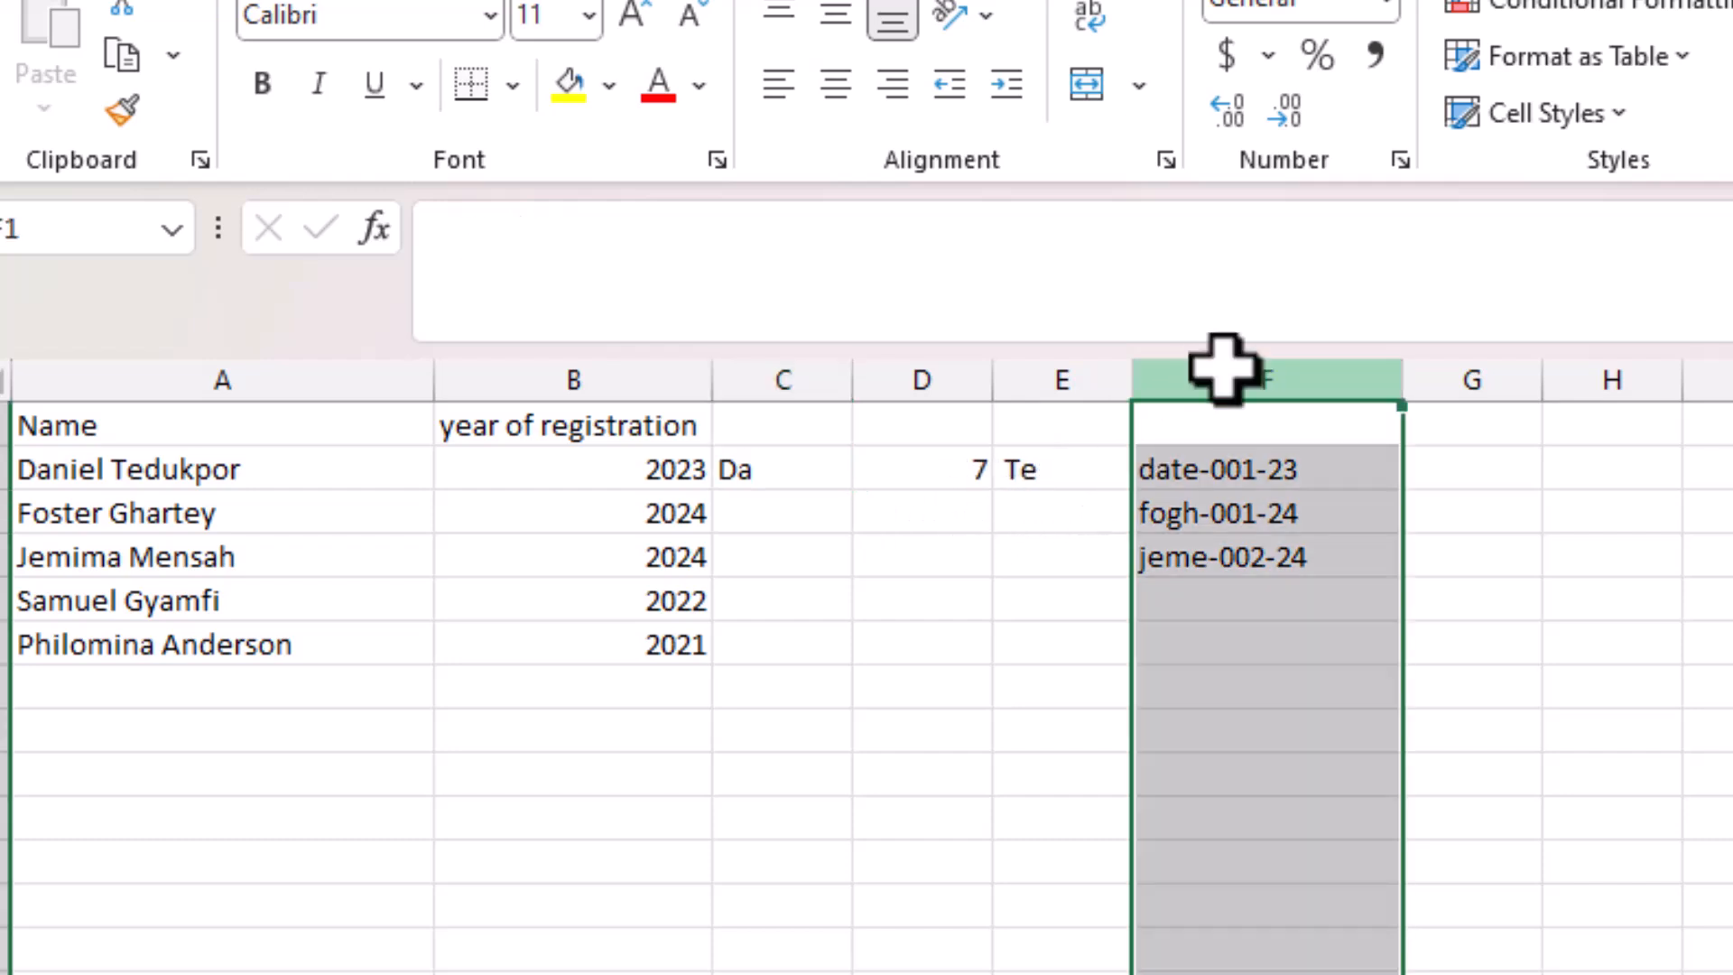
{"action": "right_click", "coordinate": [1225, 360]}
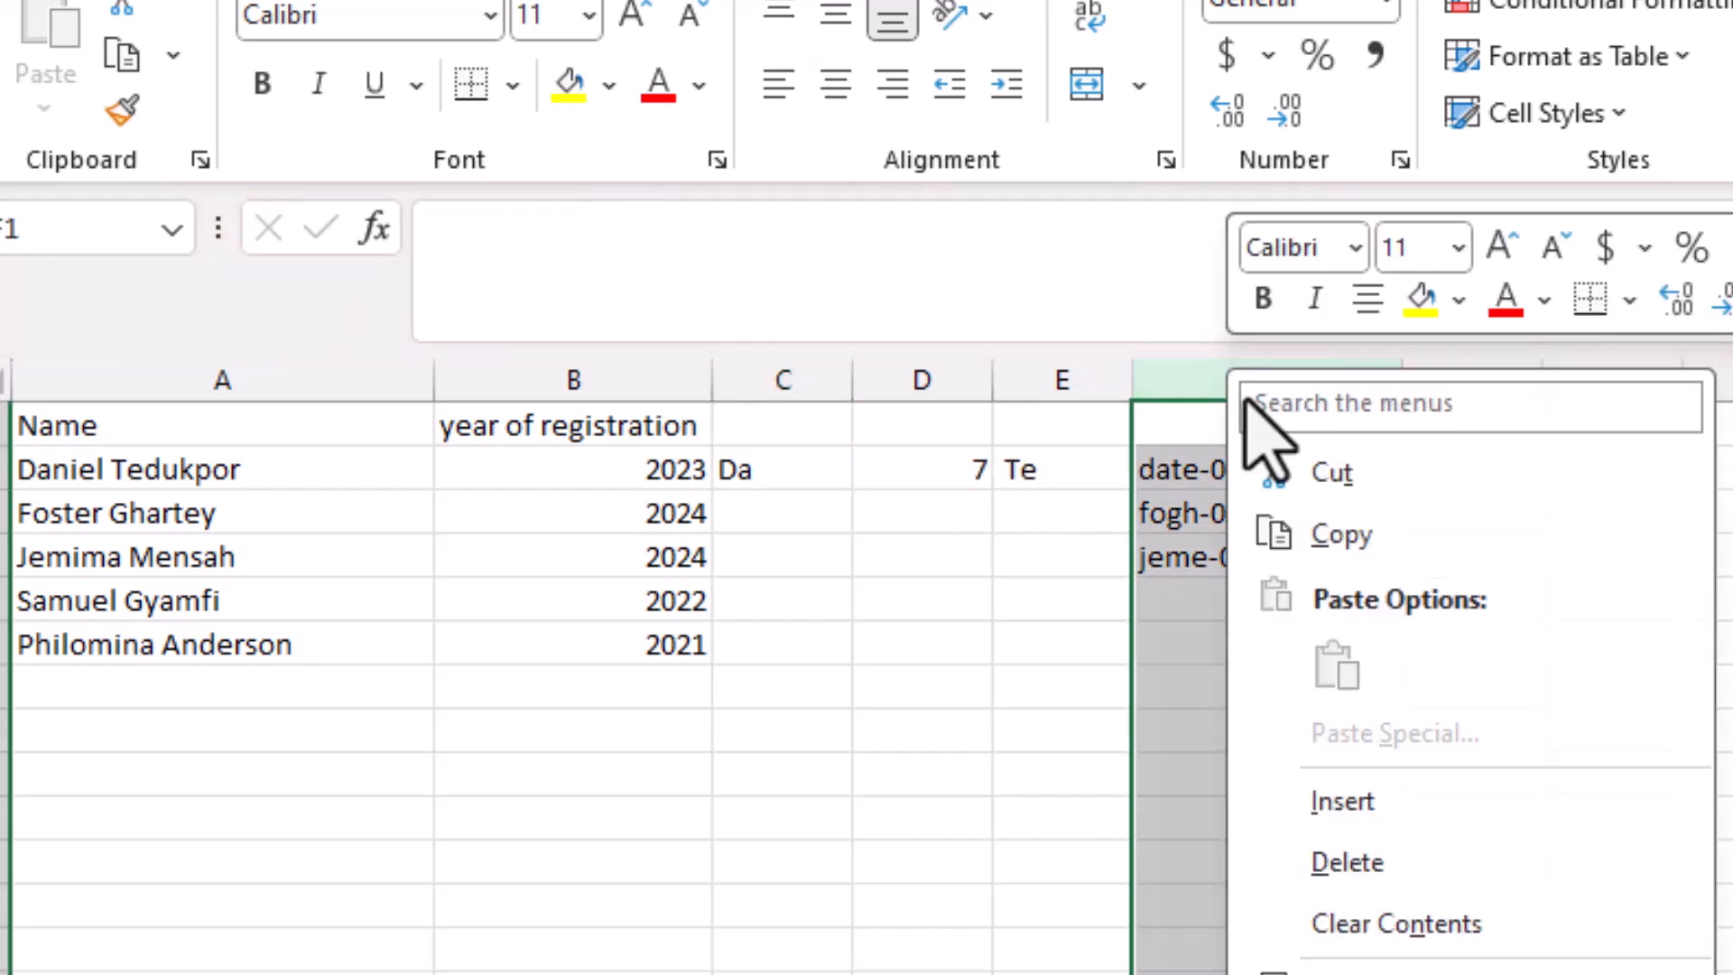
{"action": "left_click", "coordinate": [1370, 806]}
{"action": "left_click", "coordinate": [1176, 458]}
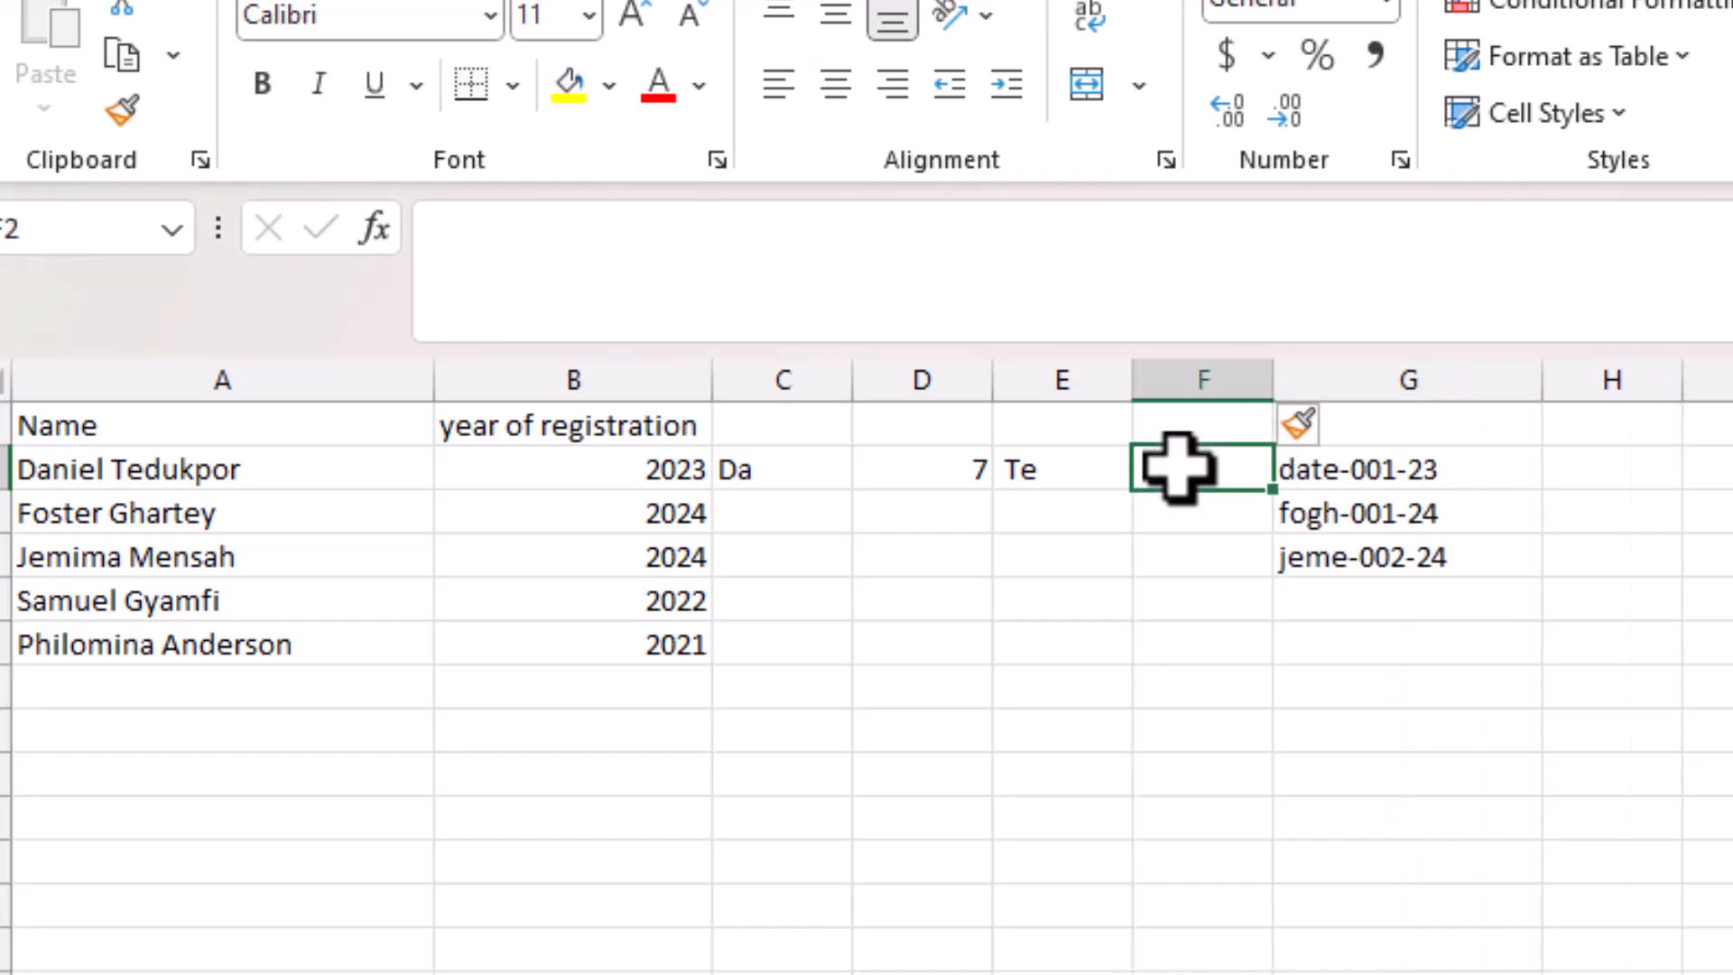
{"action": "type", "text": "="}
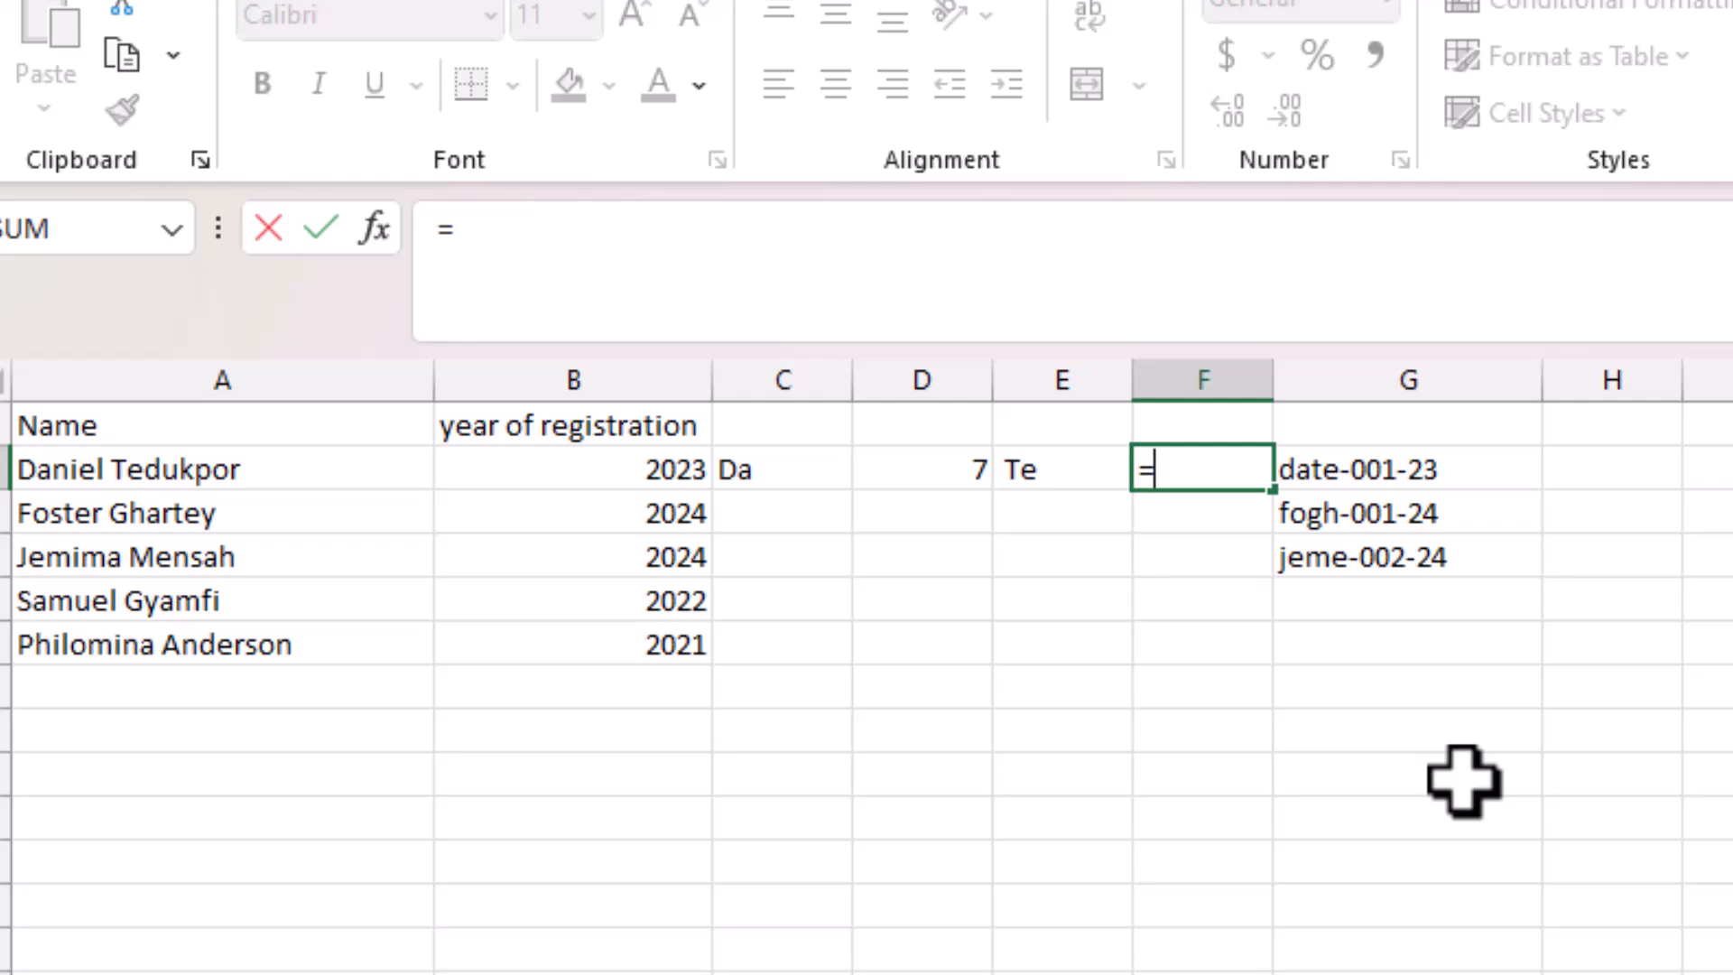
{"action": "left_click", "coordinate": [803, 477]}
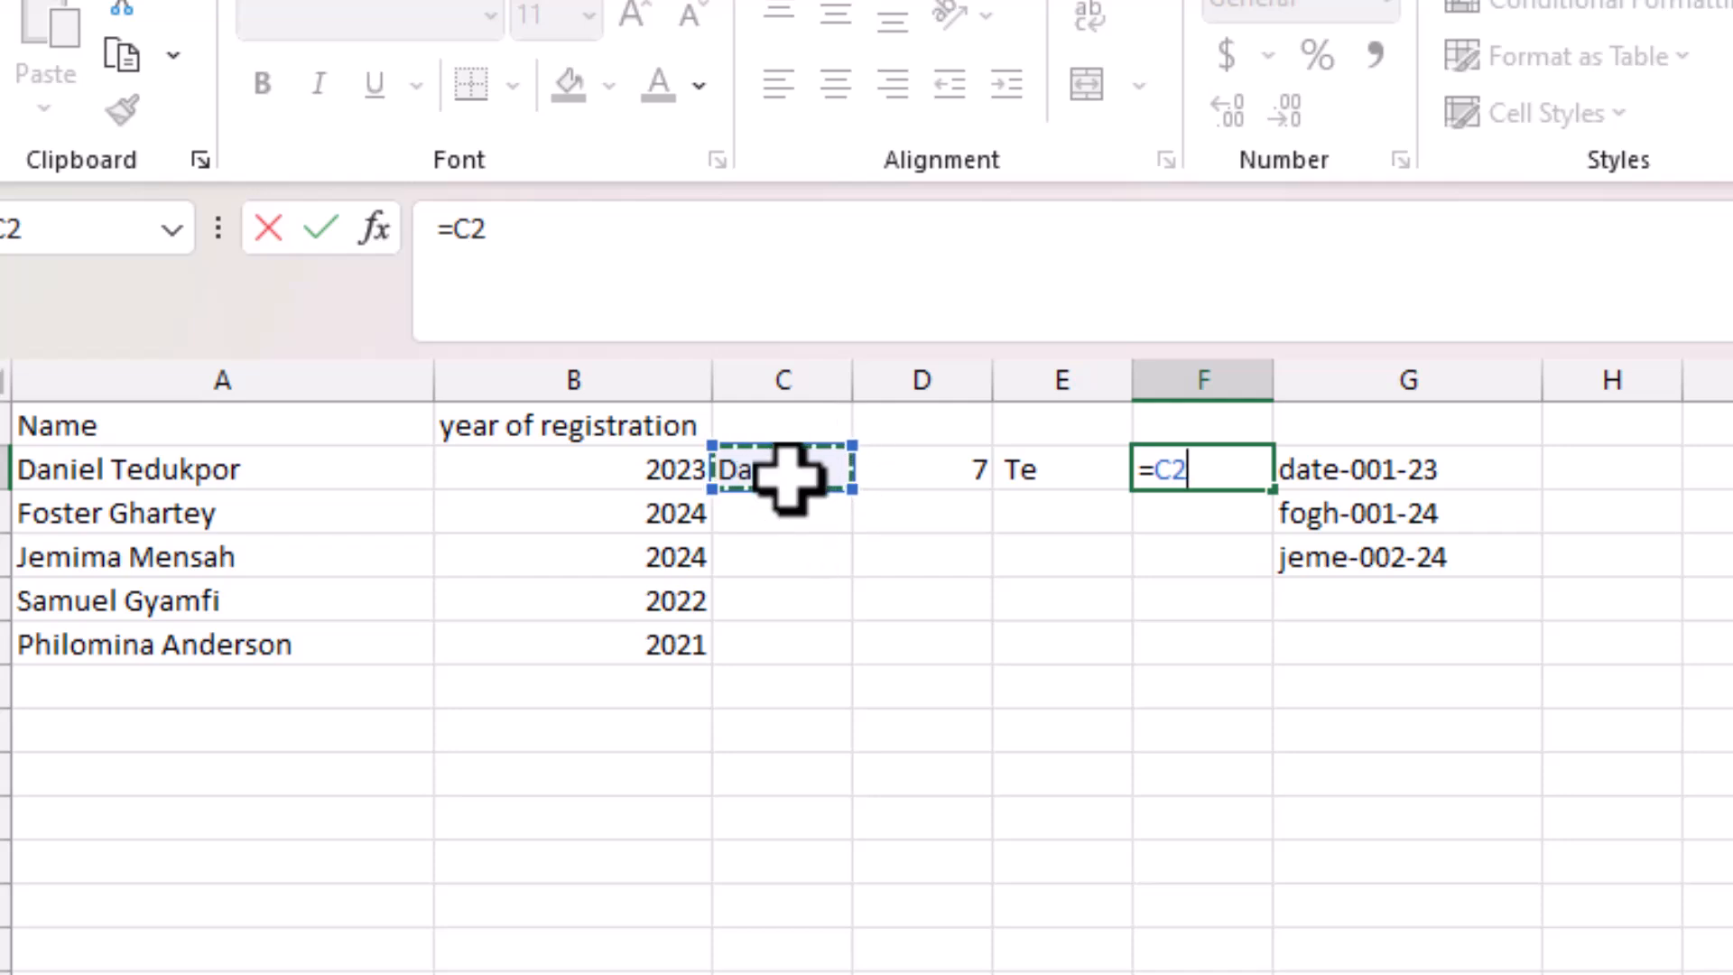
{"action": "key", "text": "BackSpace"}
{"action": "key", "text": "BackSpace"}
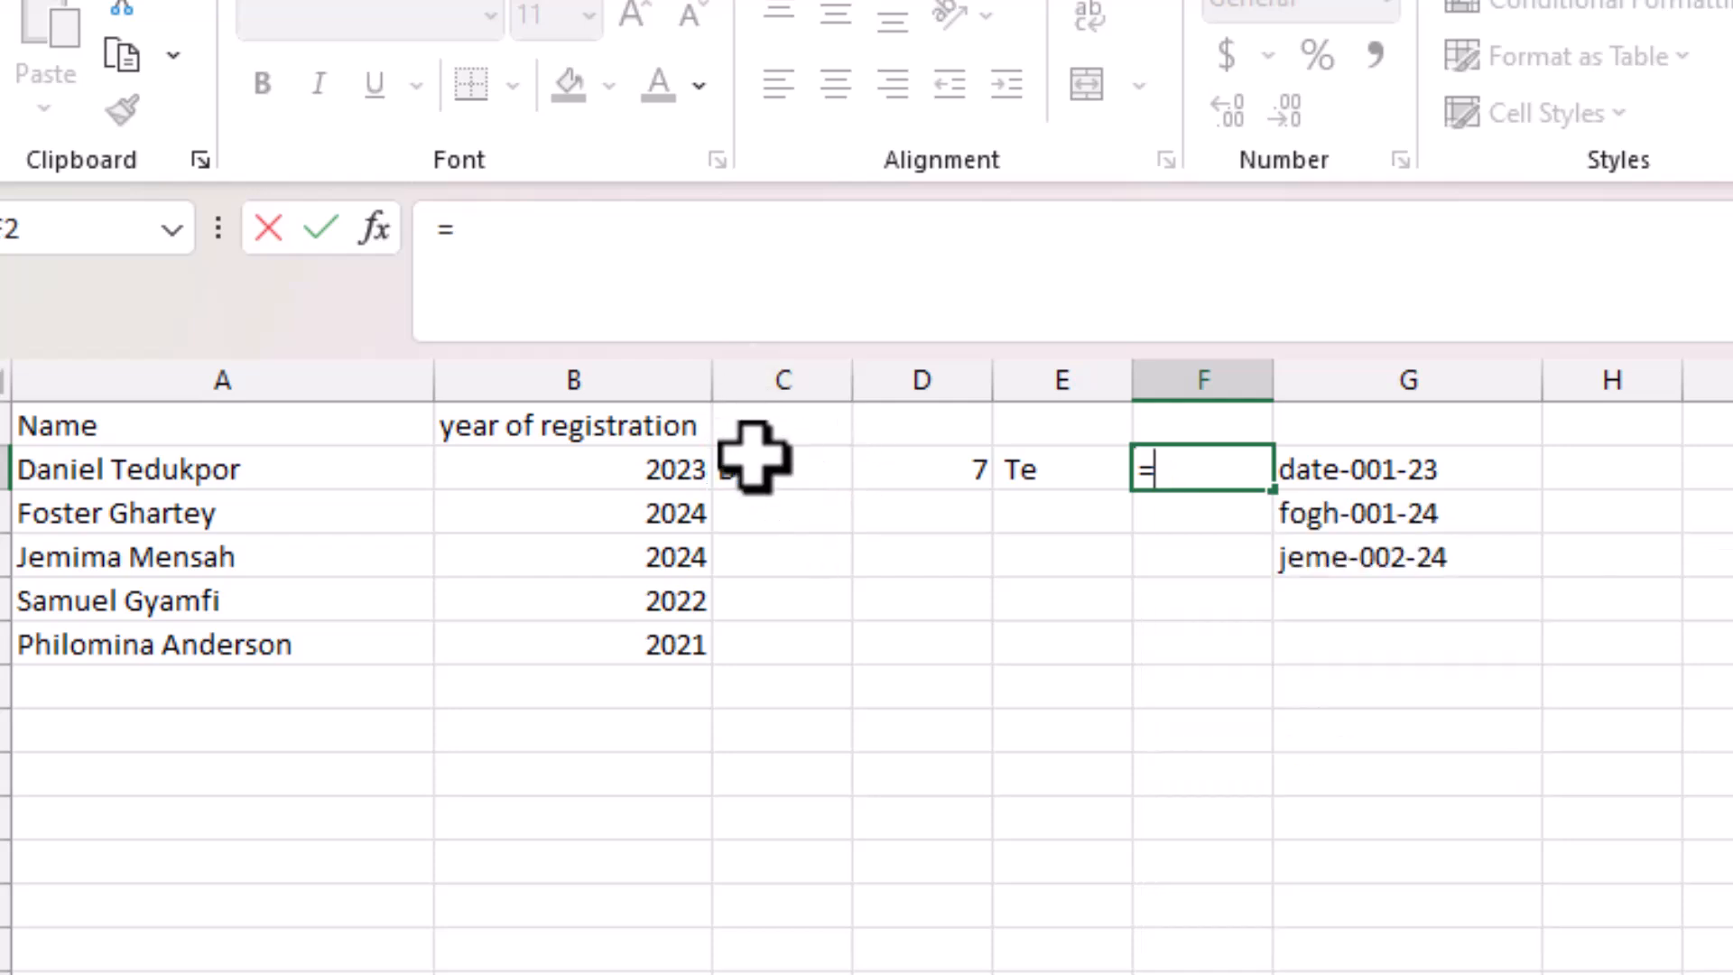
{"action": "key", "text": "BackSpace"}
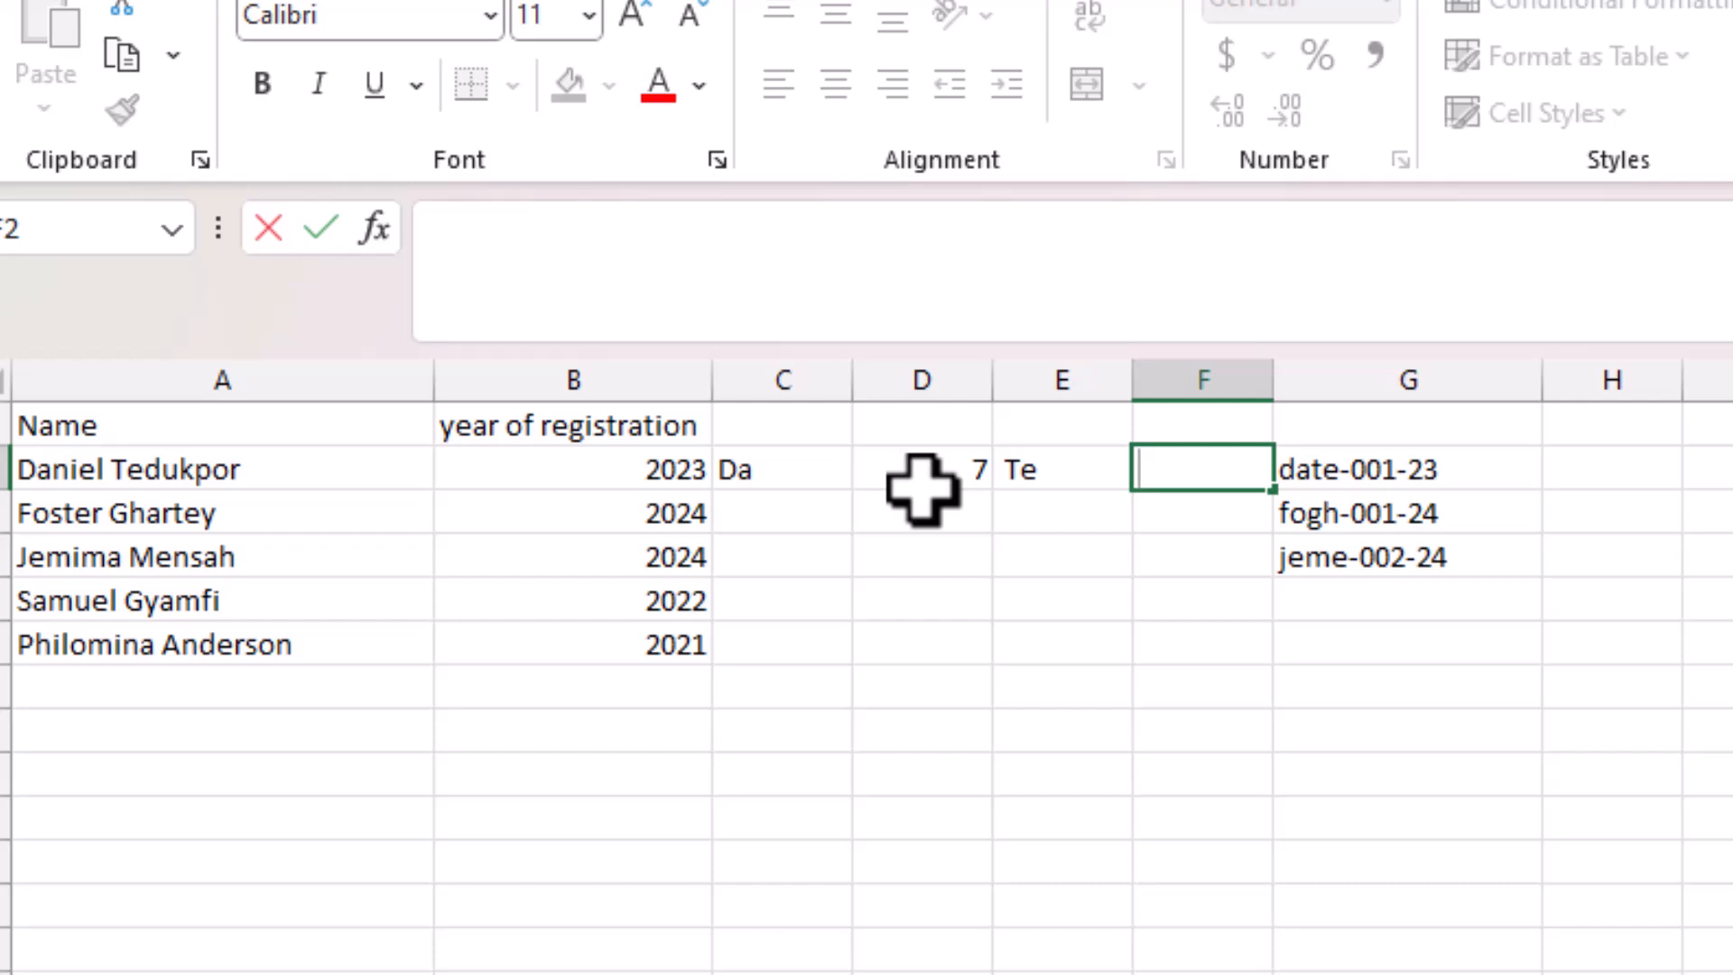
{"action": "left_click", "coordinate": [820, 466]}
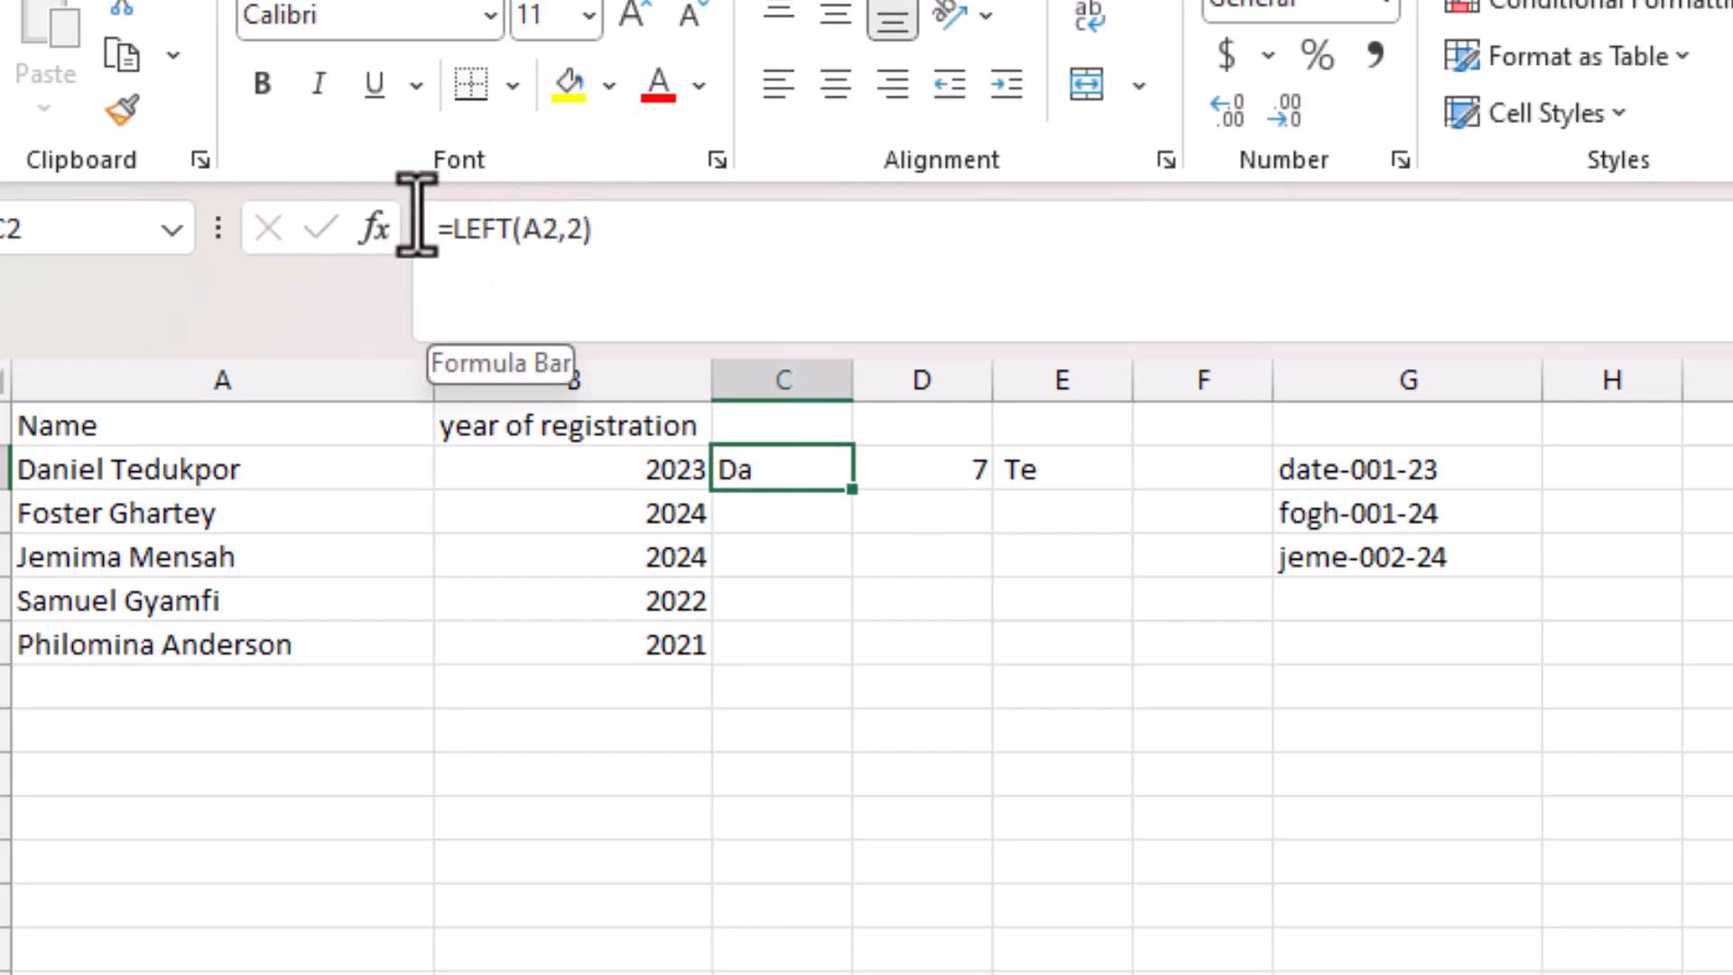
{"action": "left_click", "coordinate": [1068, 474]}
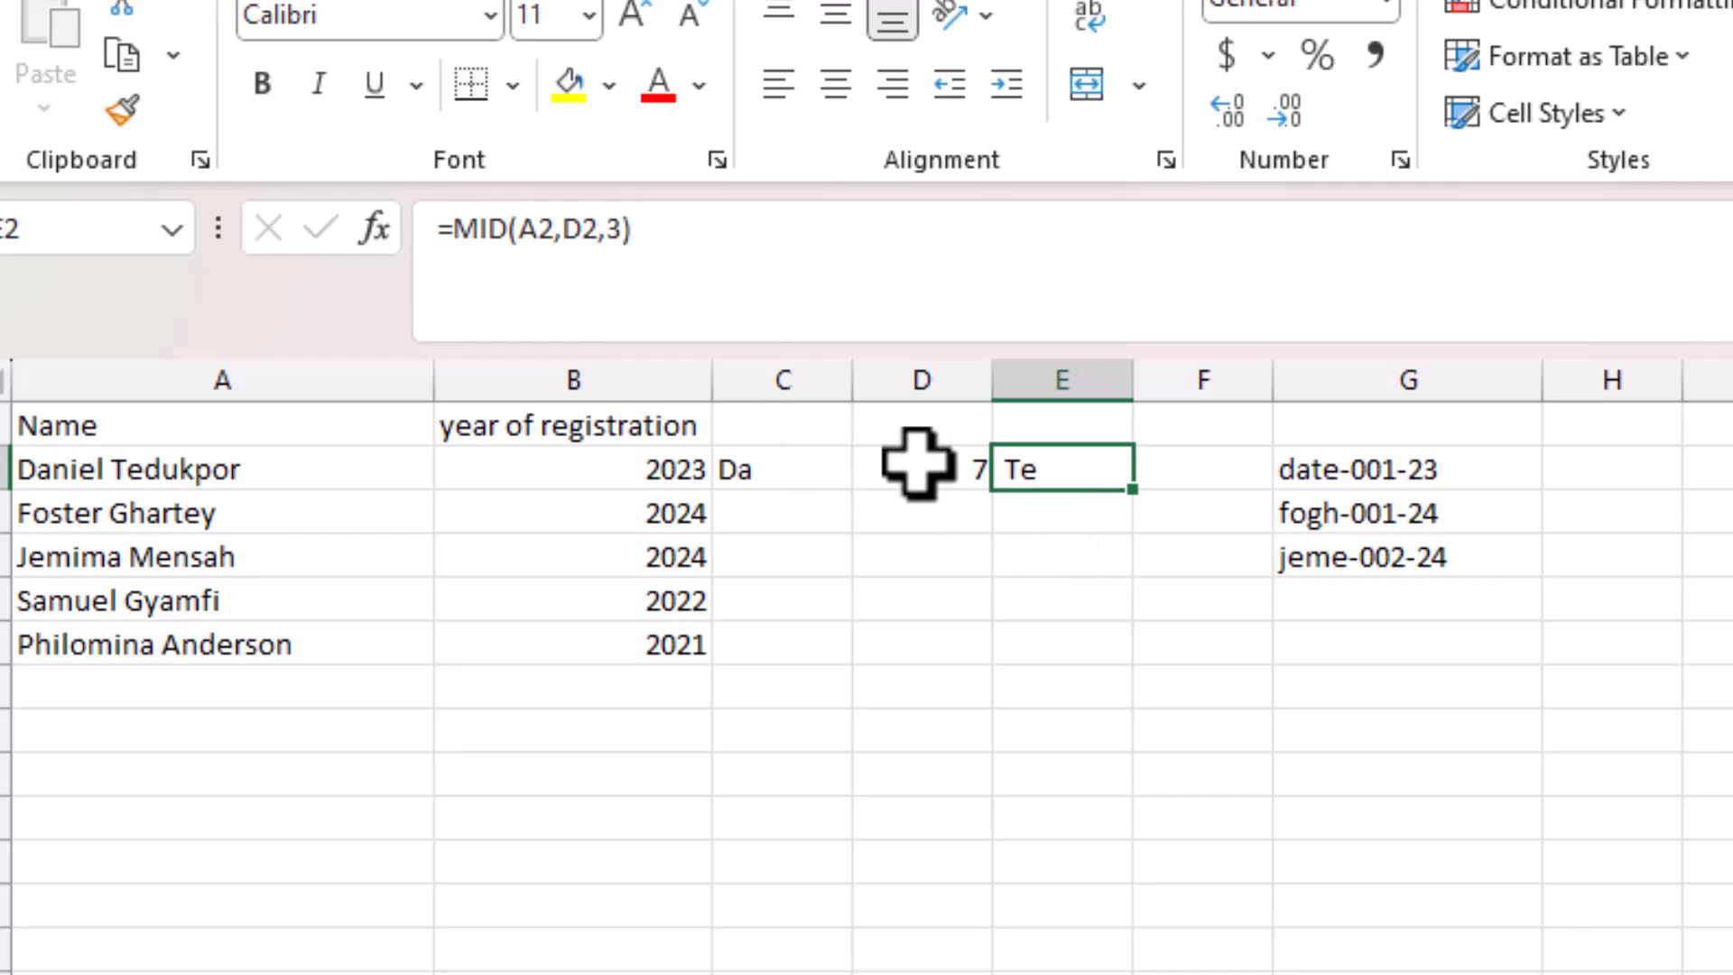
{"action": "left_click", "coordinate": [1171, 466]}
{"action": "type", "text": "="}
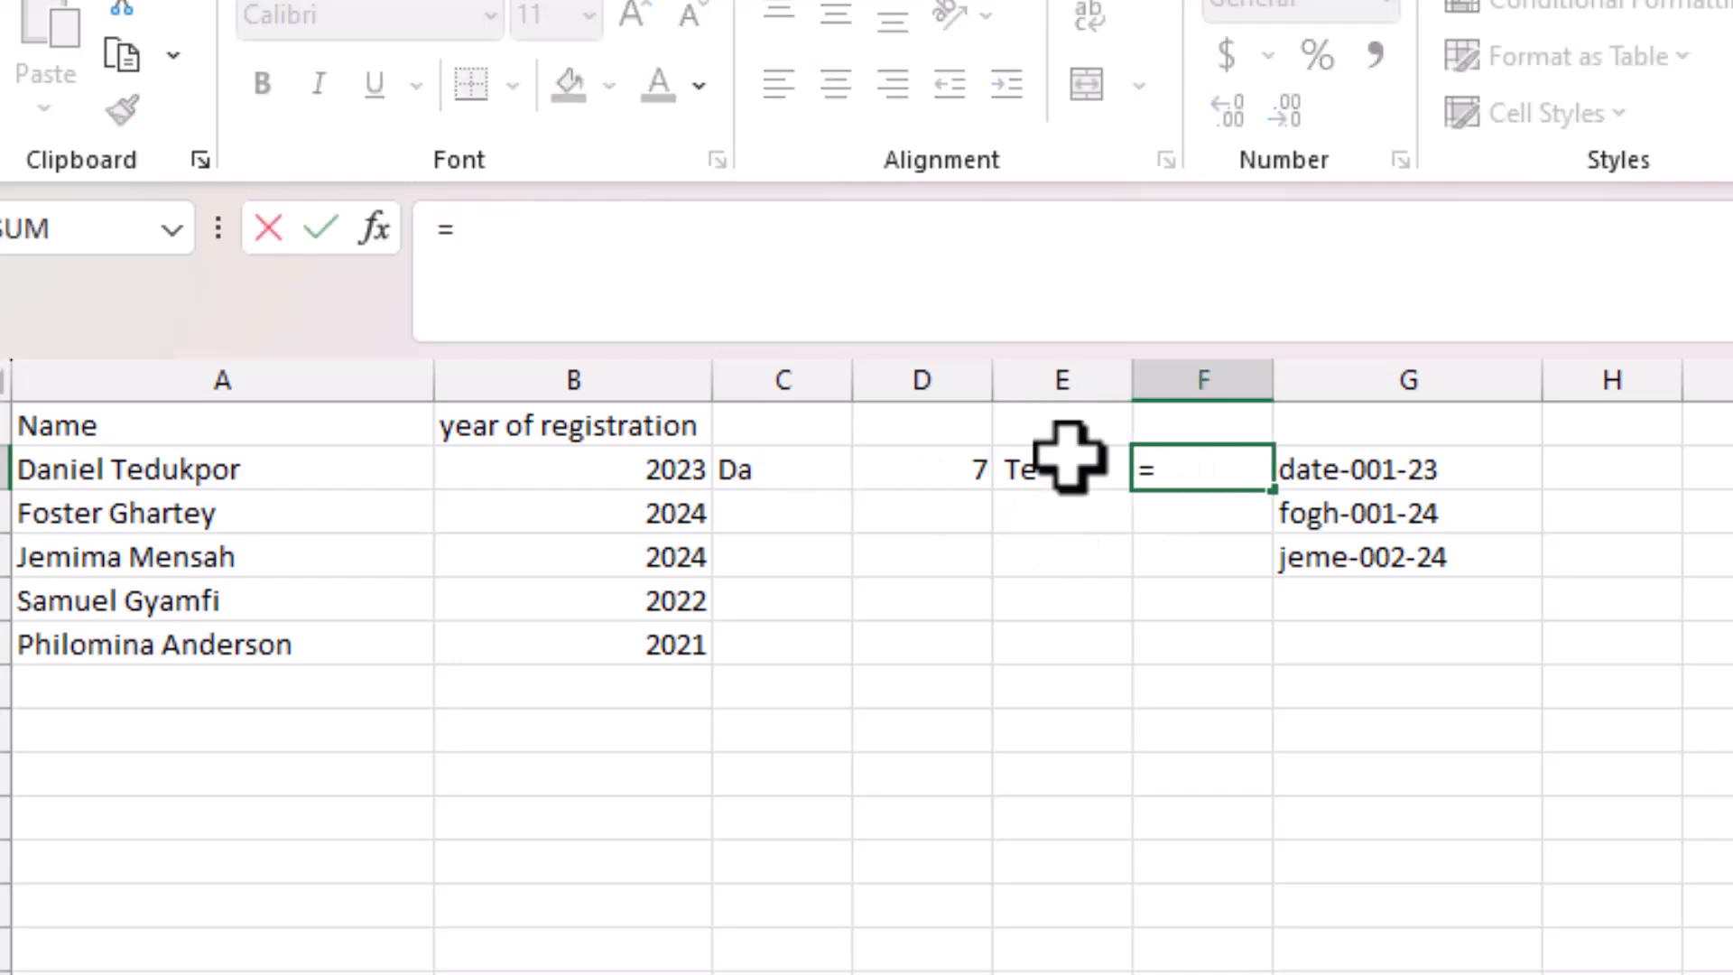
{"action": "key", "text": "Escape"}
{"action": "left_click", "coordinate": [813, 467]}
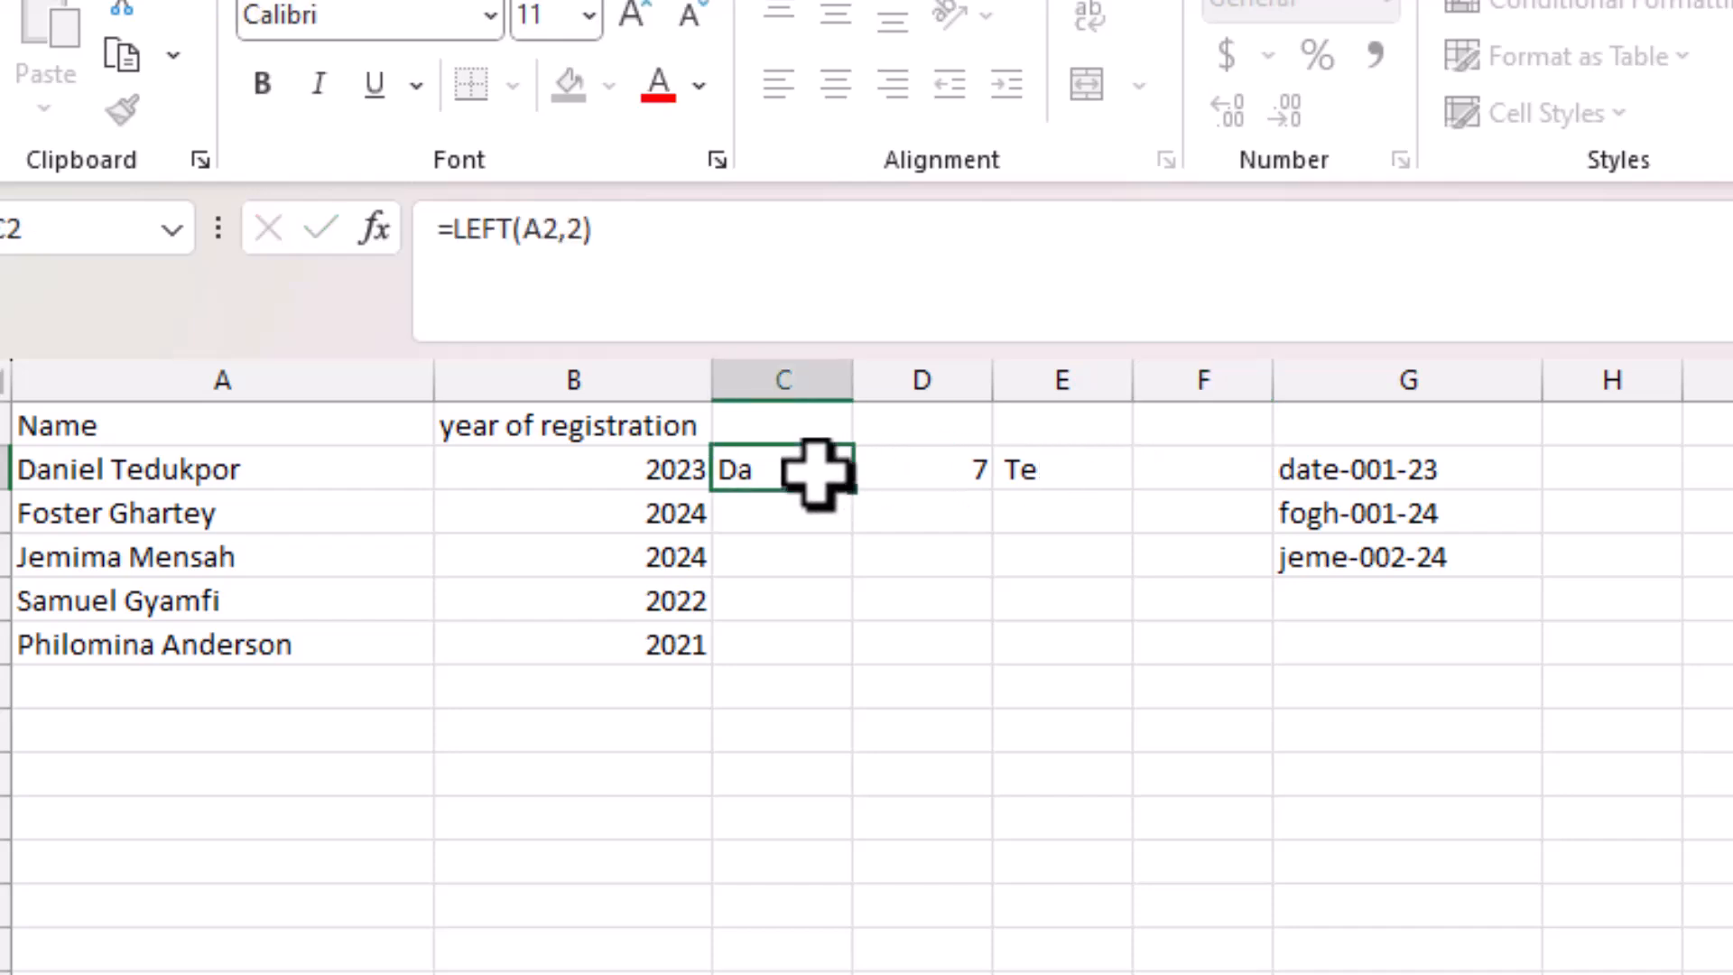
{"action": "left_click", "coordinate": [681, 232]}
{"action": "left_click_drag", "start_coordinate": [681, 232], "coordinate": [441, 221]}
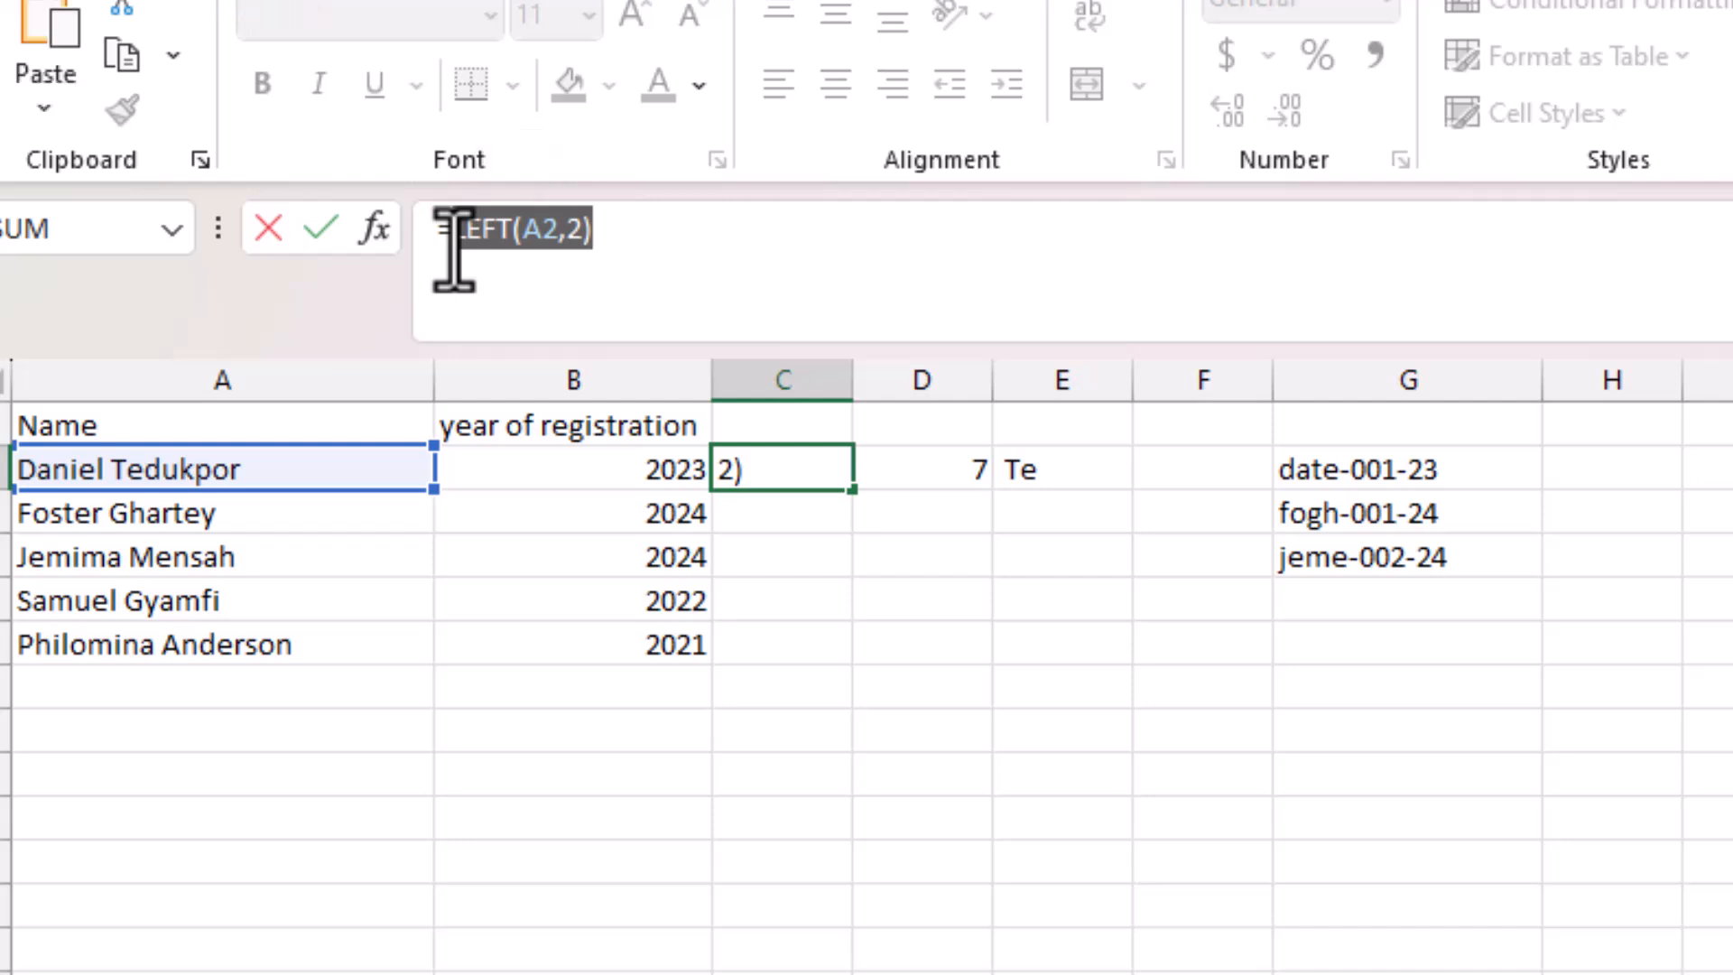
{"action": "key", "text": "Return"}
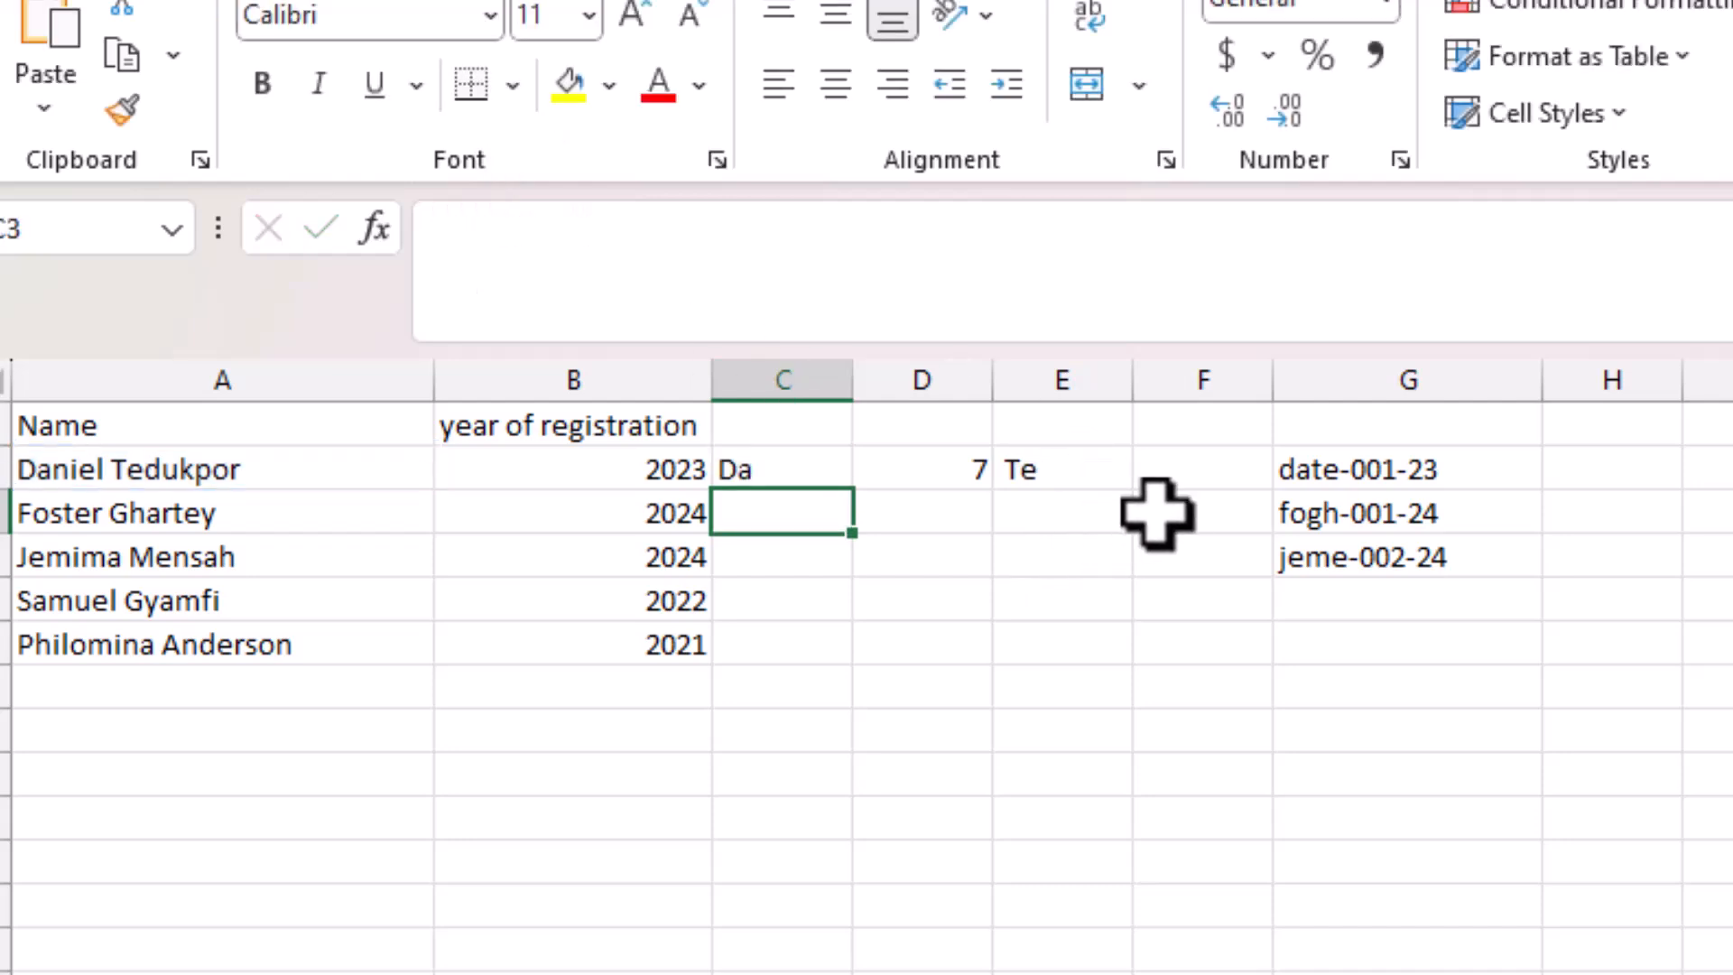
Put the text LEFT(A2,2) into cell F2.
{"action": "left_click", "coordinate": [1183, 472]}
{"action": "double_click", "coordinate": [1183, 472]}
{"action": "left_click", "coordinate": [845, 256]}
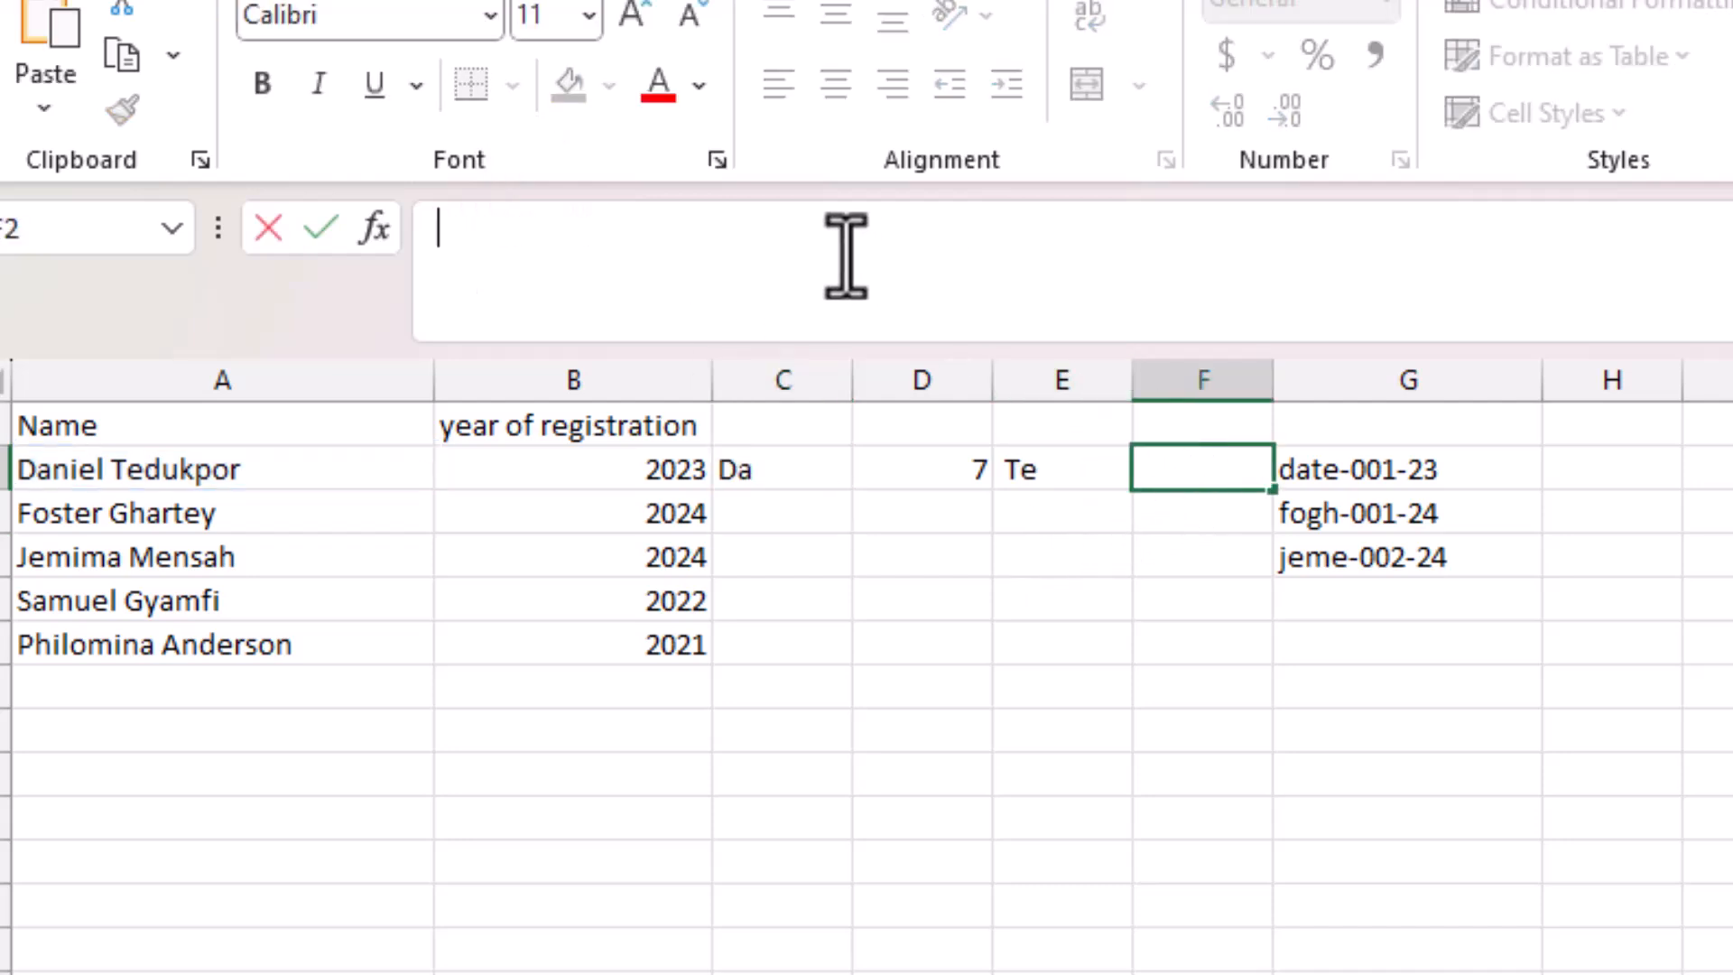
{"action": "type", "text": "LEFT(A2,2)"}
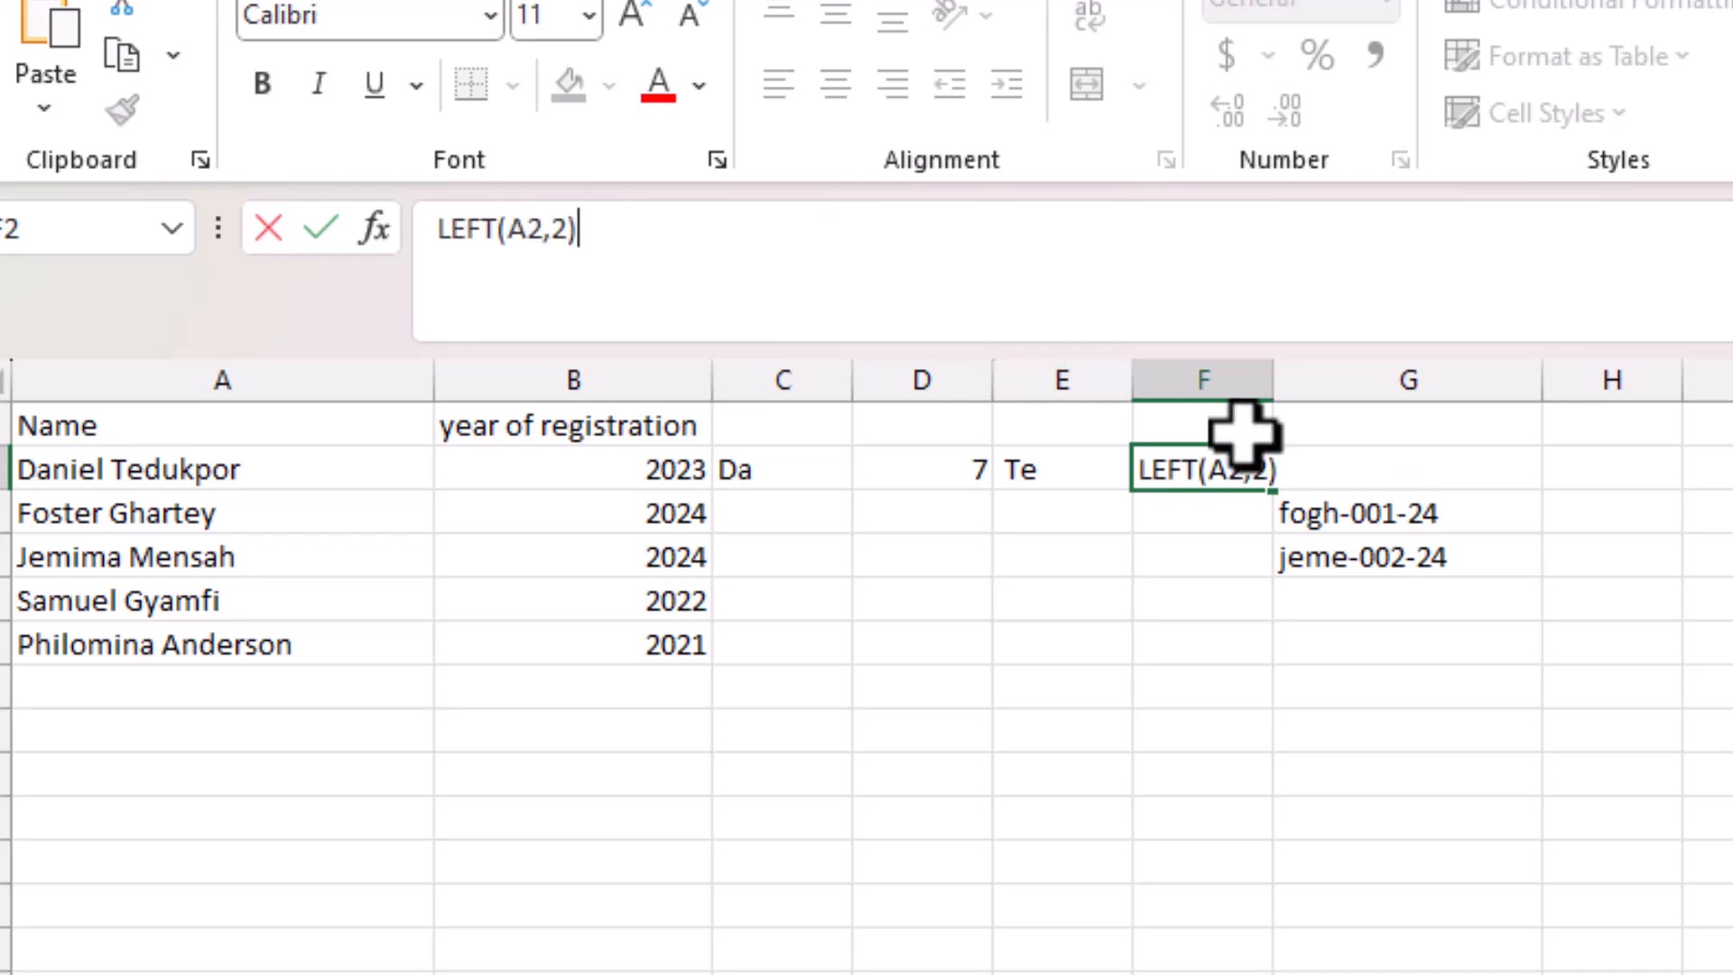
{"action": "key", "text": "Return"}
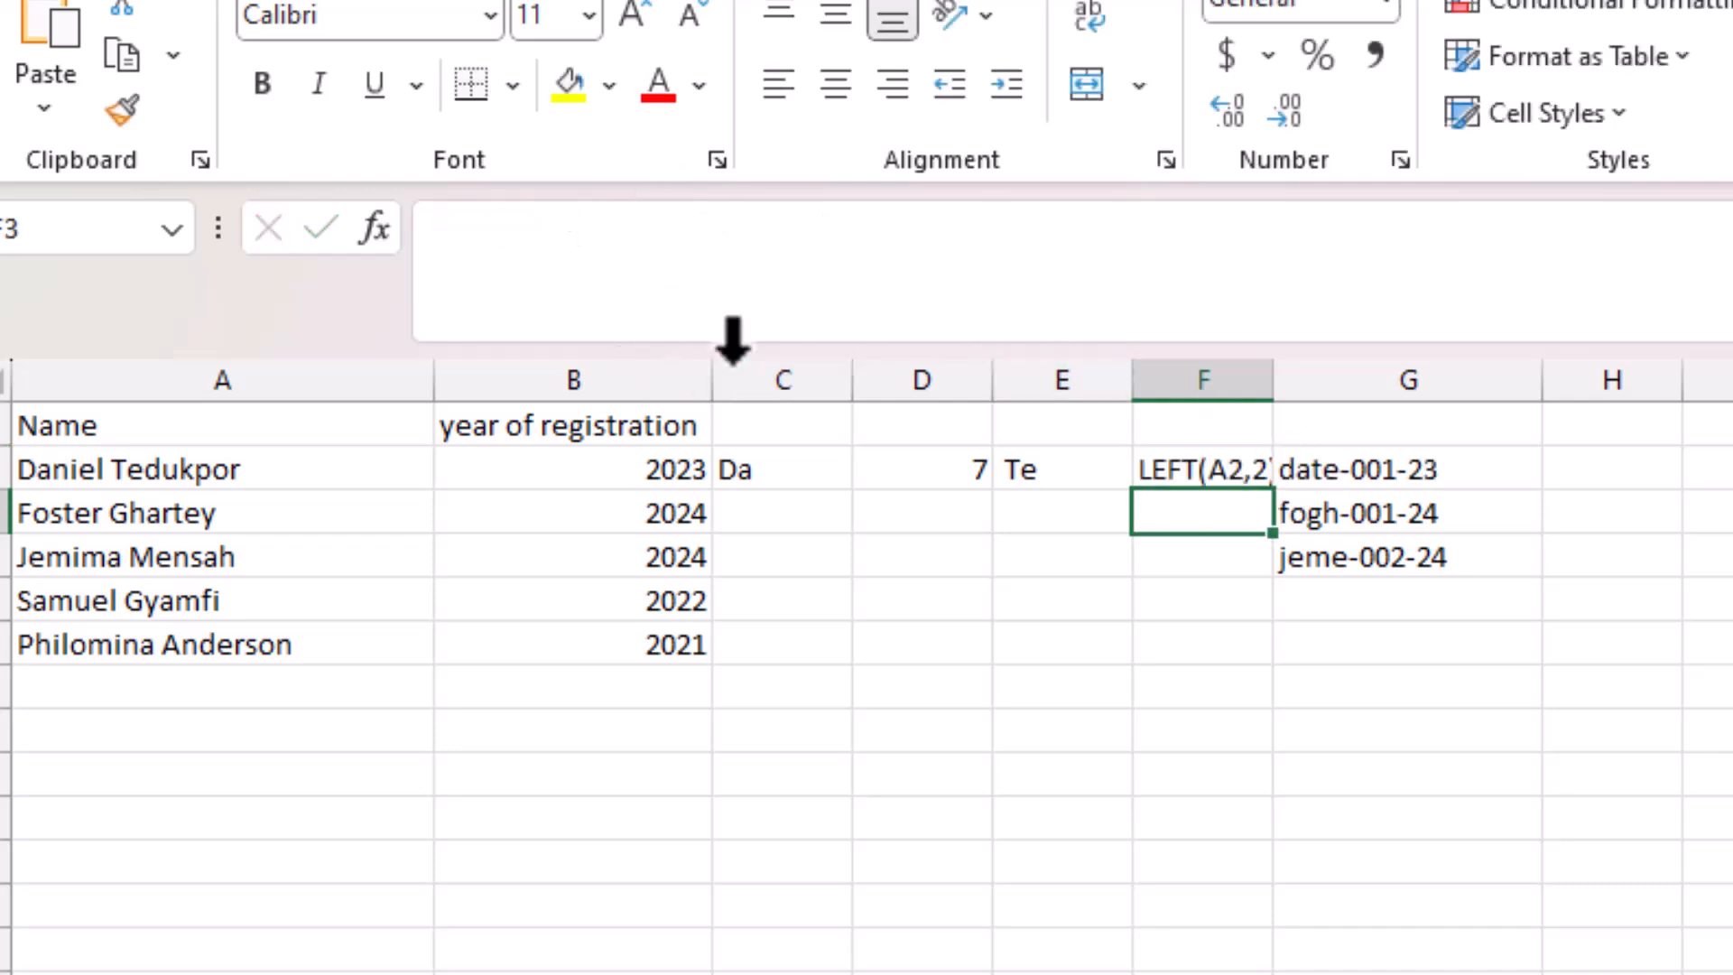
Turn F2 into the formula =LEFT(A2,2)&MID(A2,D2,3), joining both name parts.
{"action": "left_click", "coordinate": [1101, 468]}
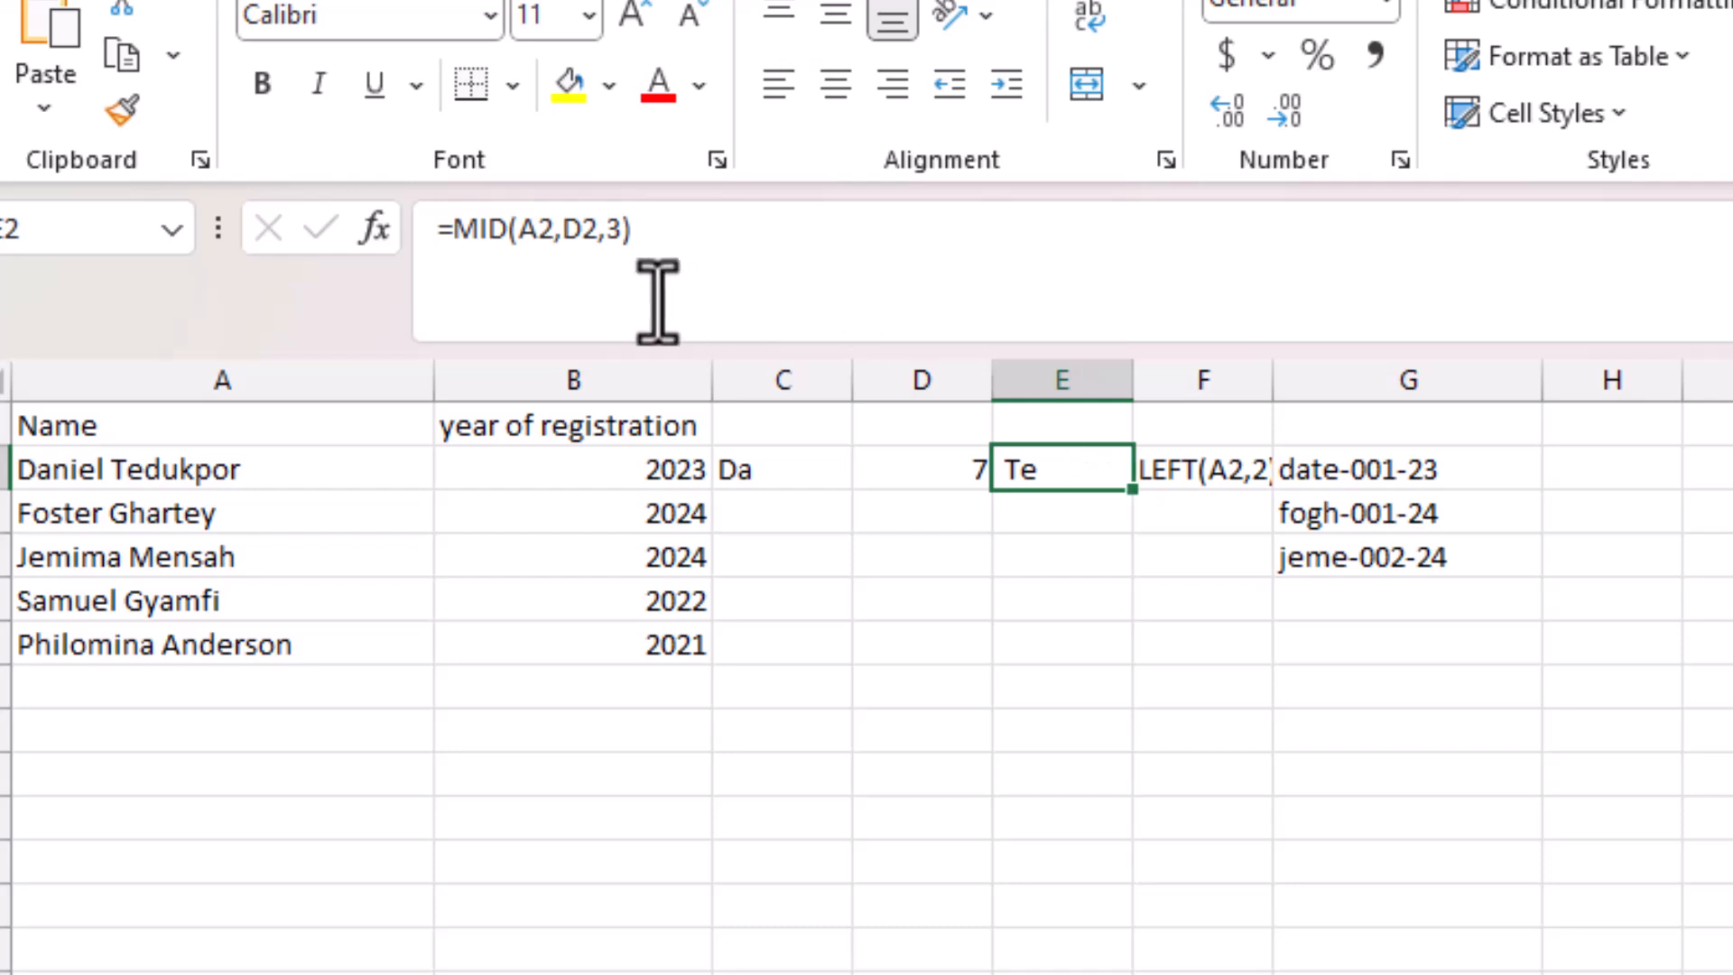
{"action": "left_click_drag", "start_coordinate": [661, 228], "coordinate": [423, 229]}
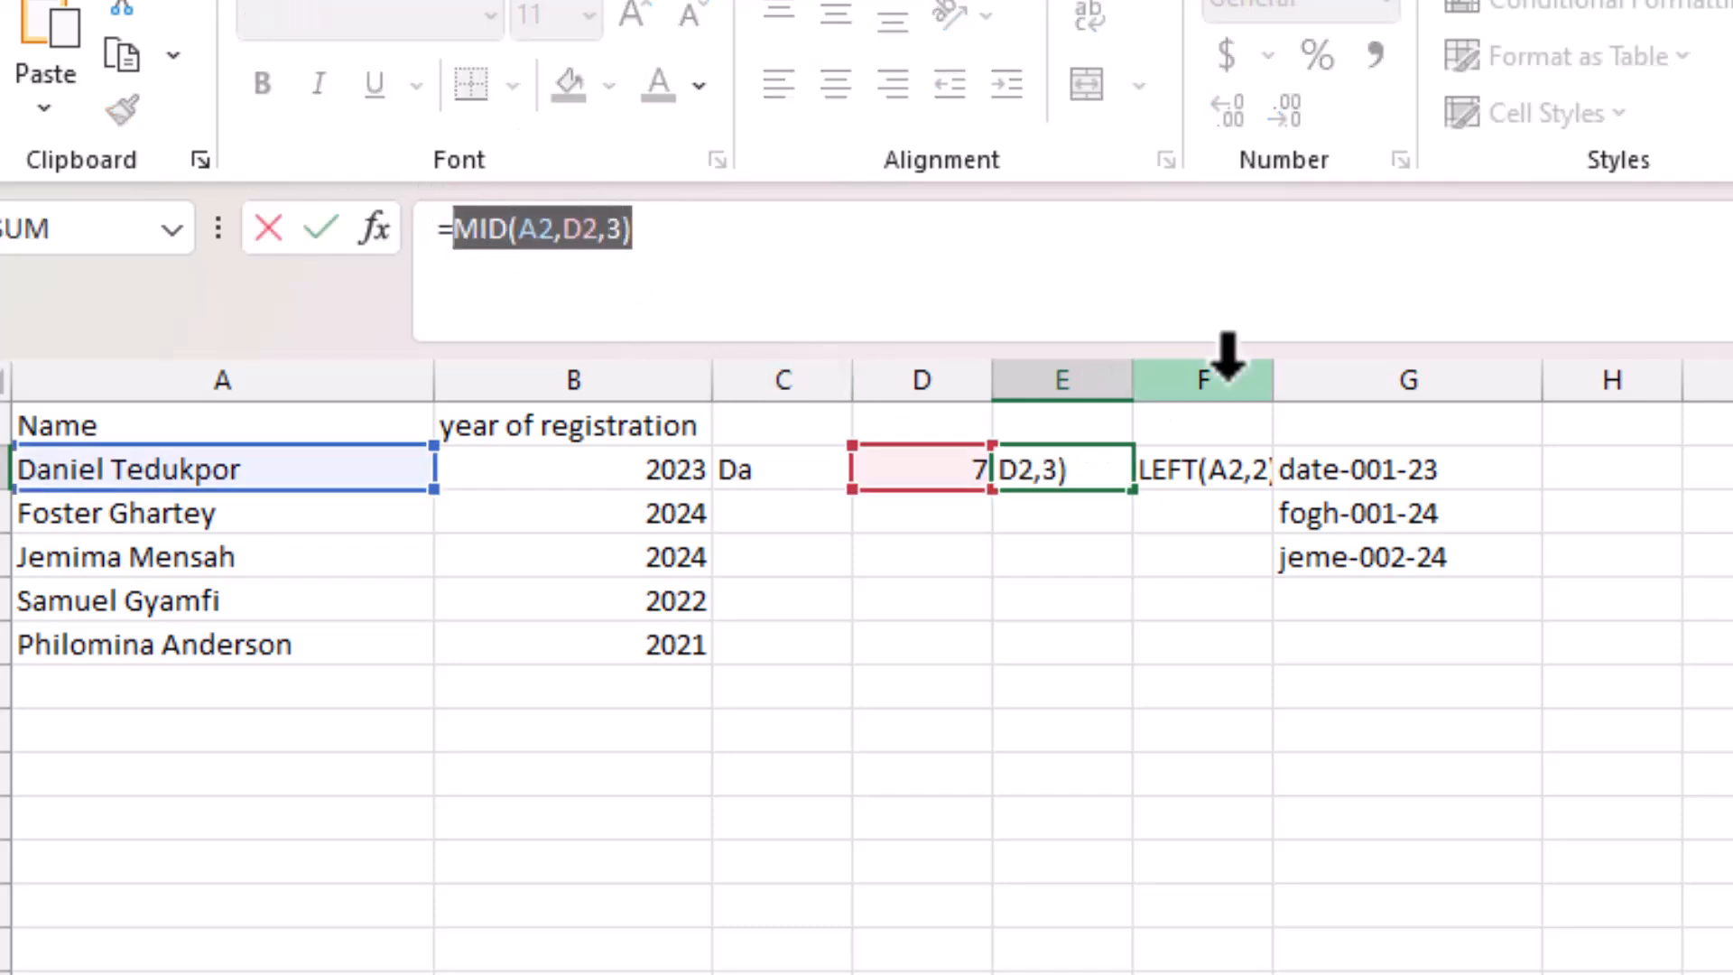
{"action": "type", "text": "Te"}
{"action": "left_click", "coordinate": [1098, 502]}
{"action": "left_click", "coordinate": [1250, 471]}
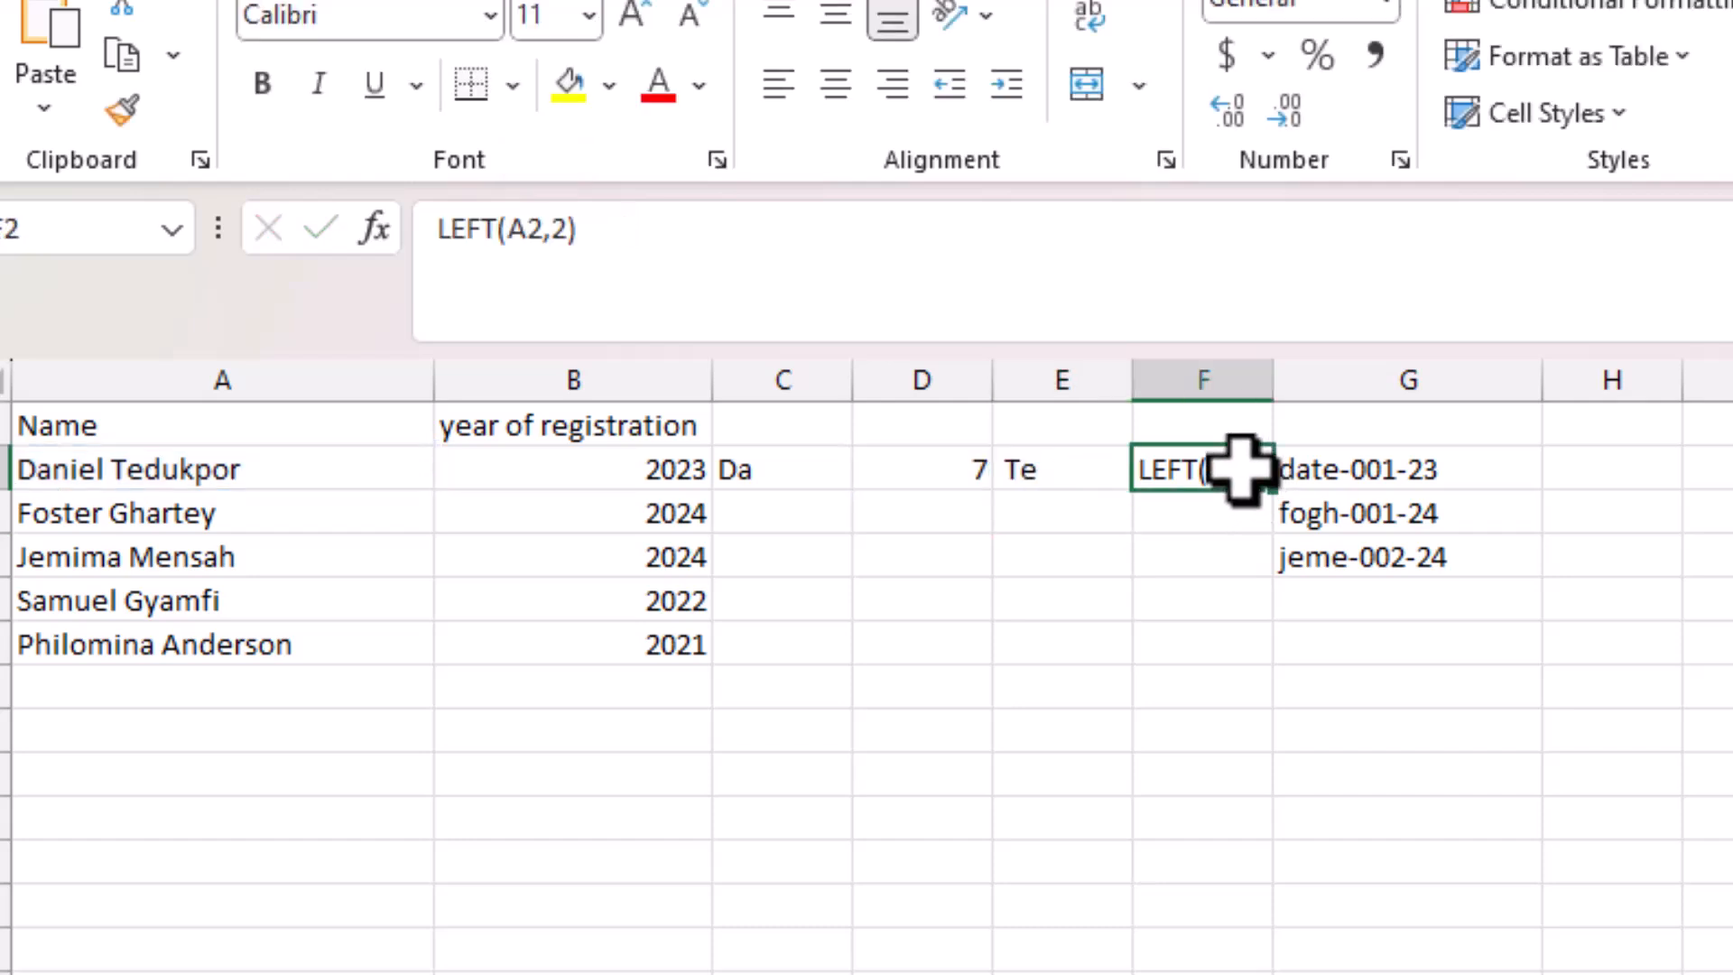
{"action": "left_click", "coordinate": [437, 244]}
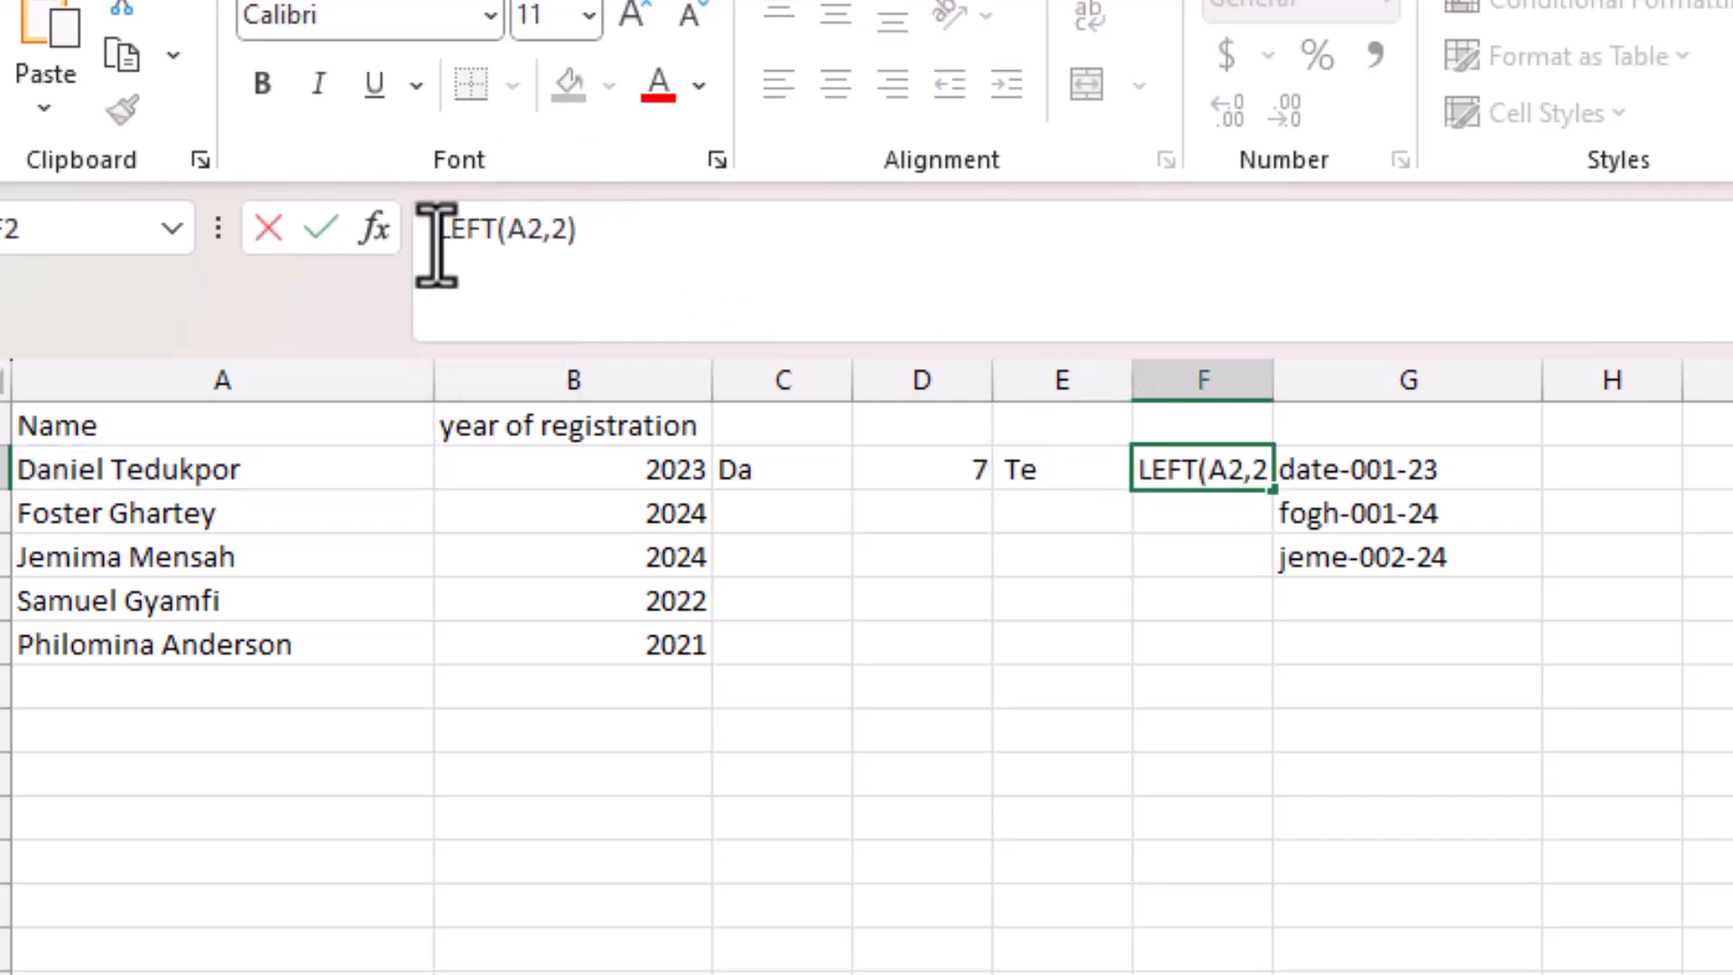
{"action": "type", "text": "="}
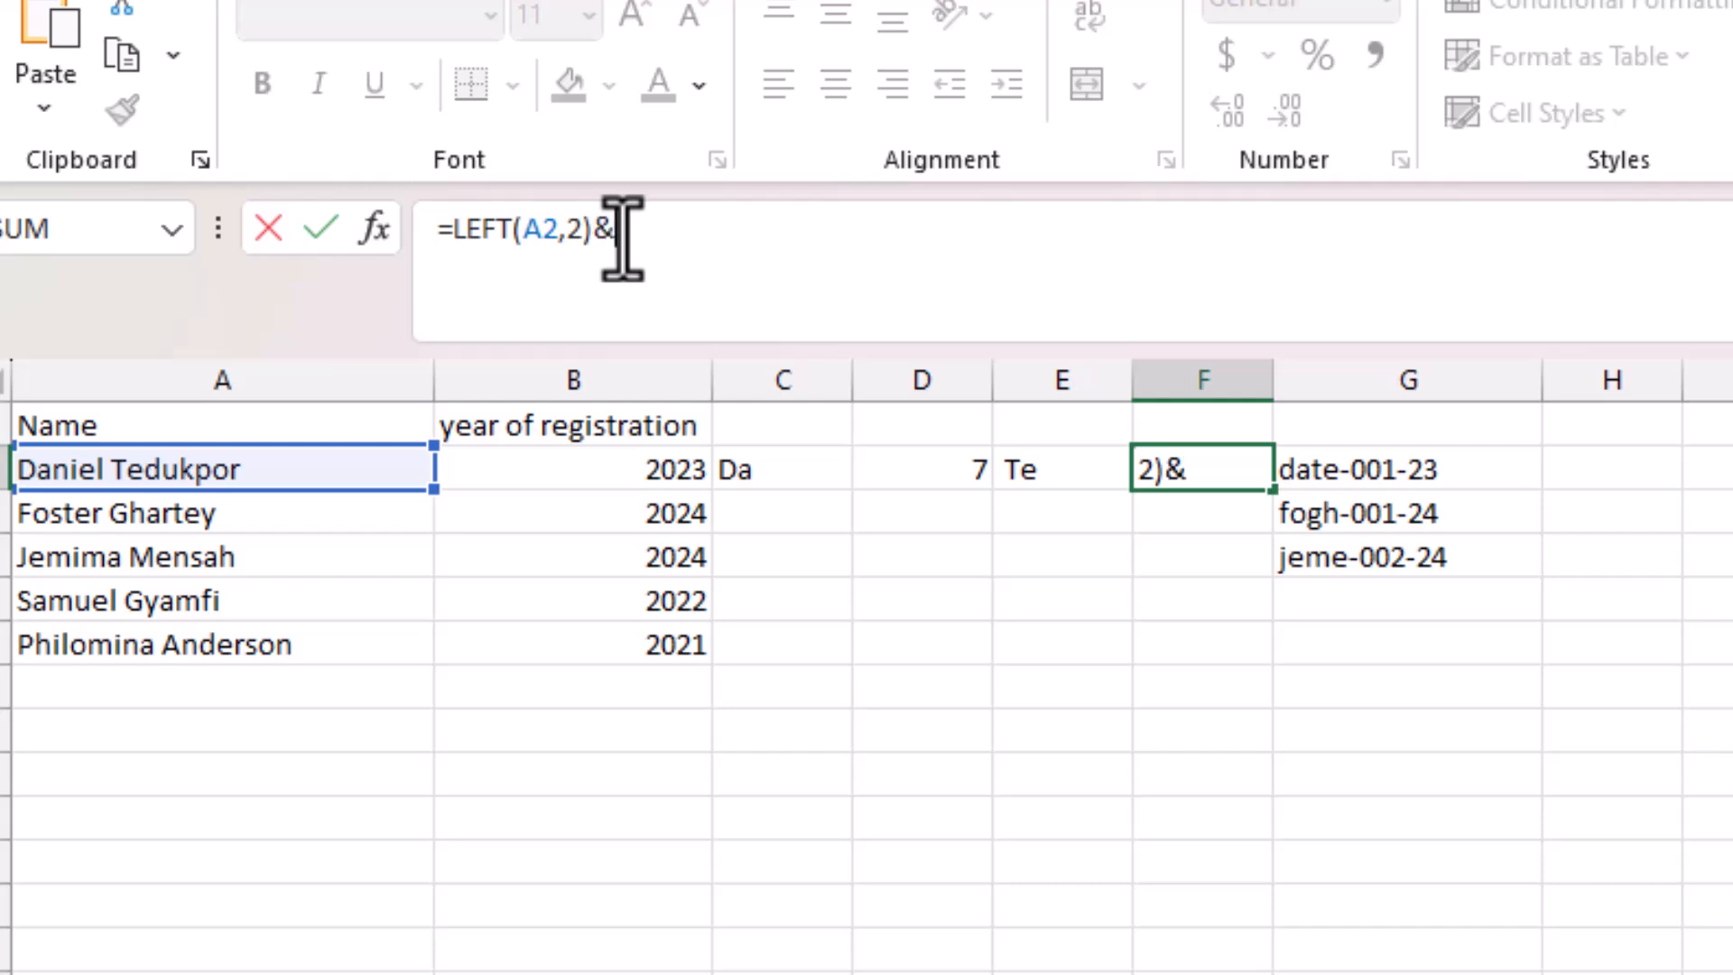
{"action": "type", "text": "MID(A2,D2,3)"}
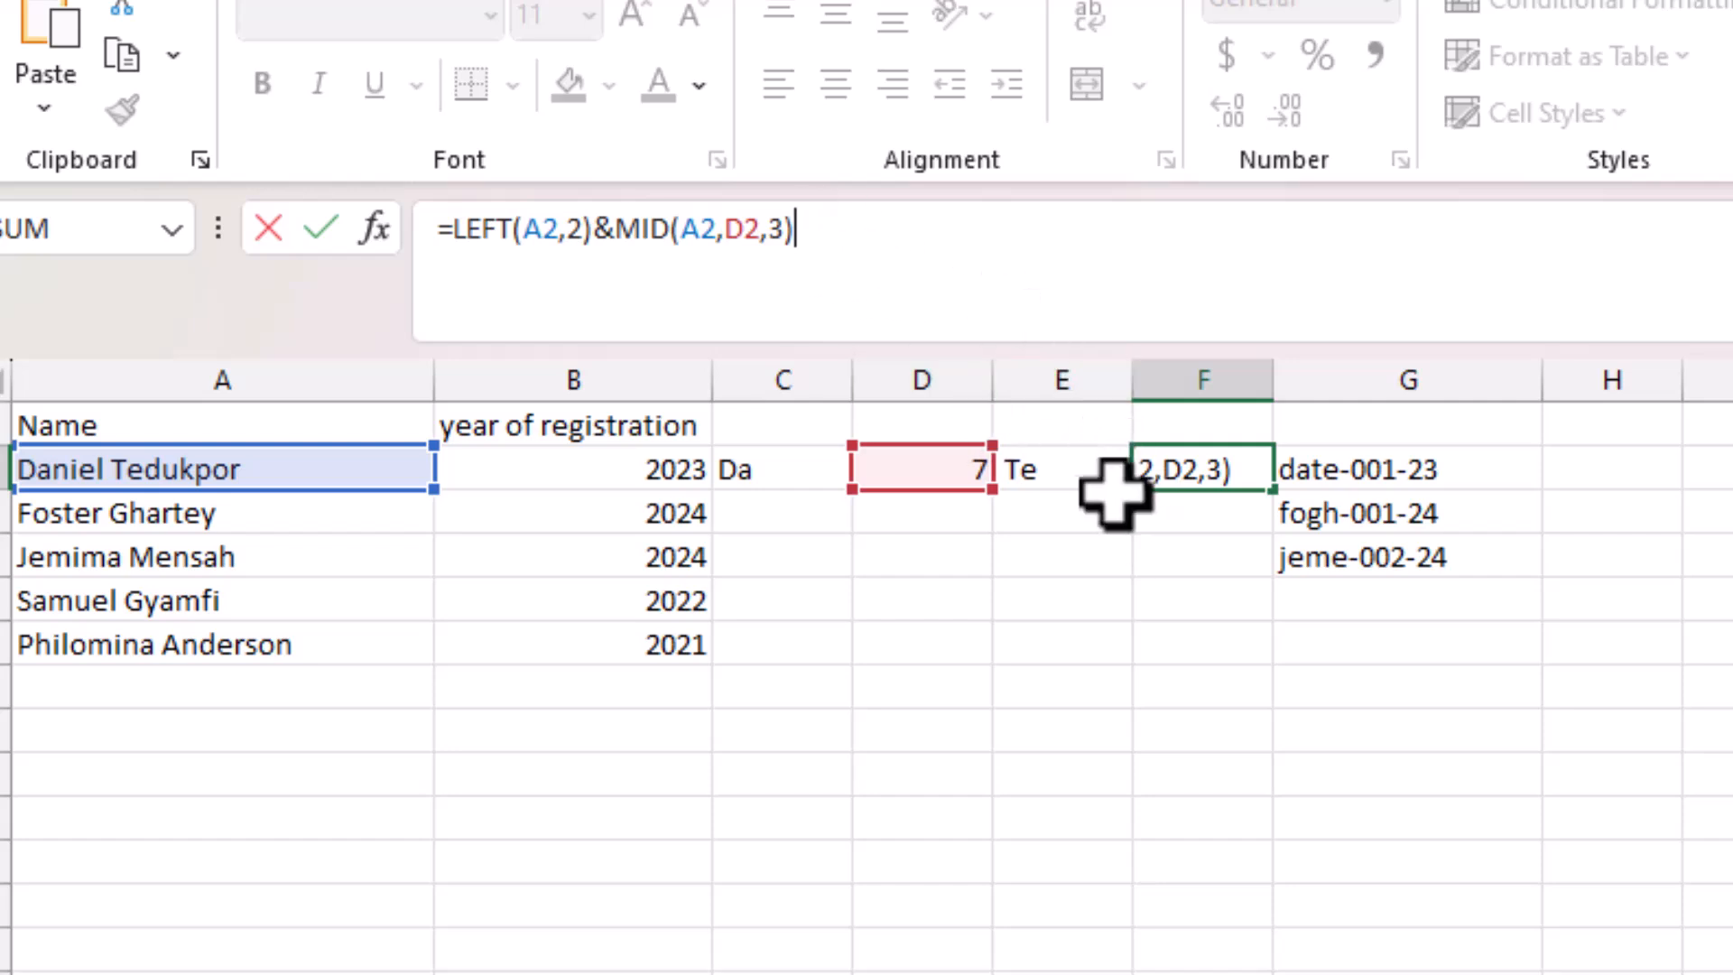
{"action": "key", "text": "Return"}
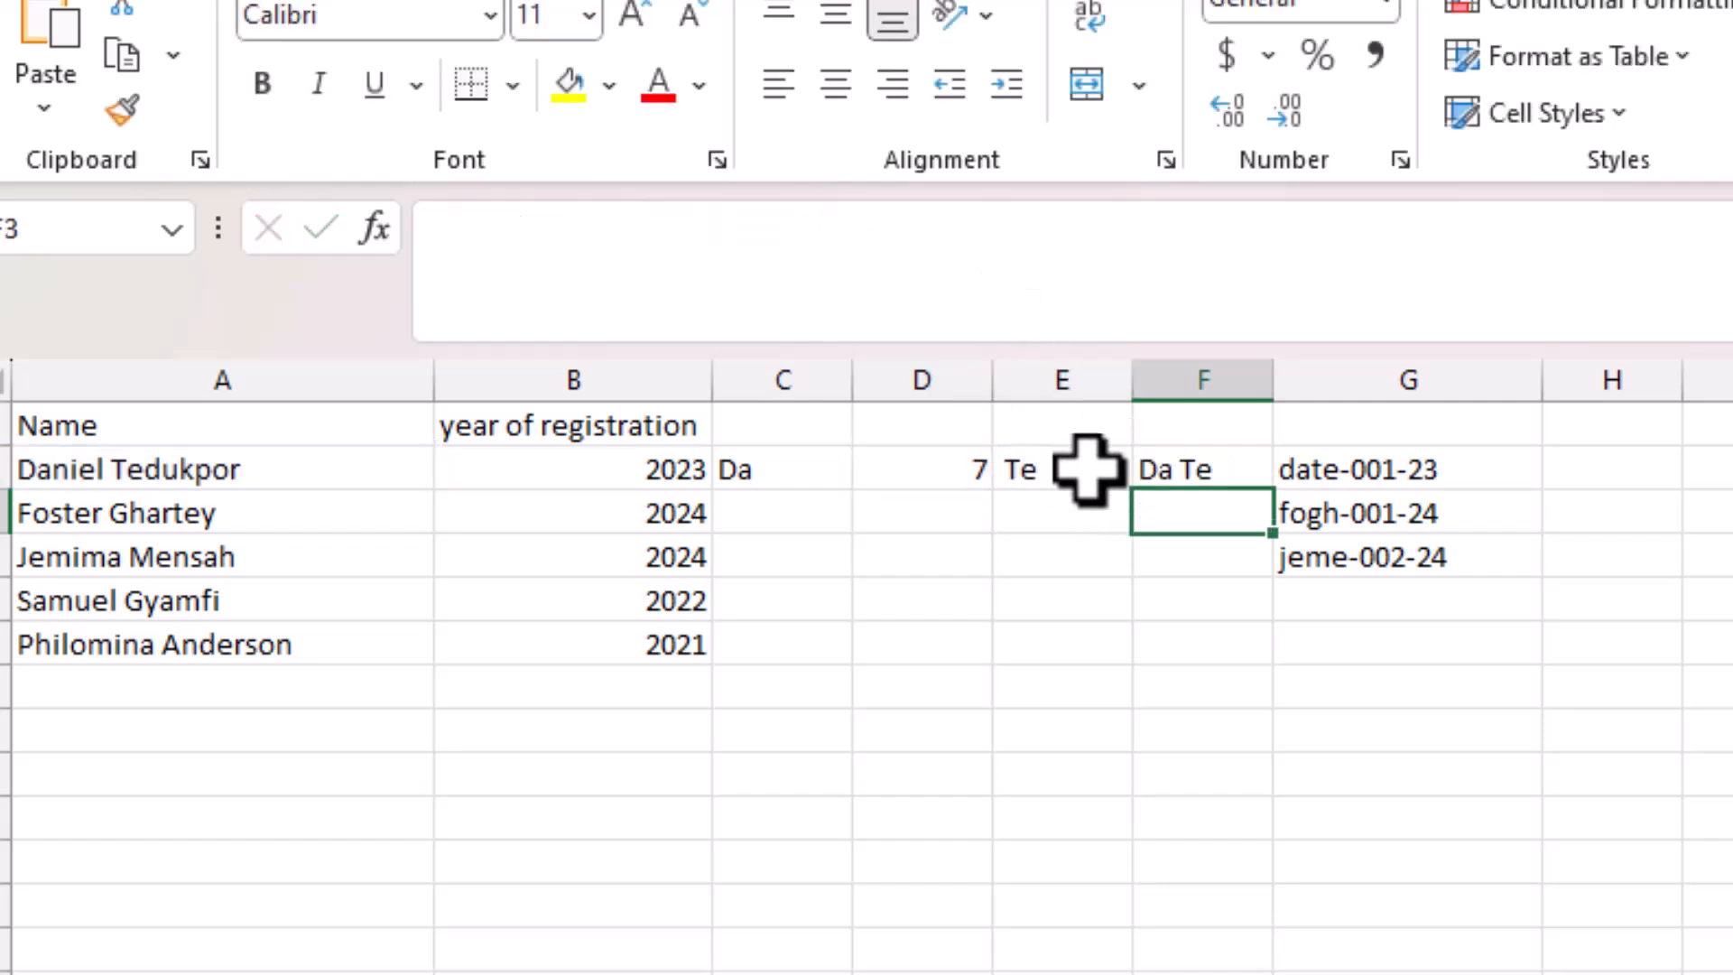
Replace the D2 reference in F2's MID with SEARCH(" ",A2) so no helper cell is needed.
{"action": "left_click", "coordinate": [959, 469]}
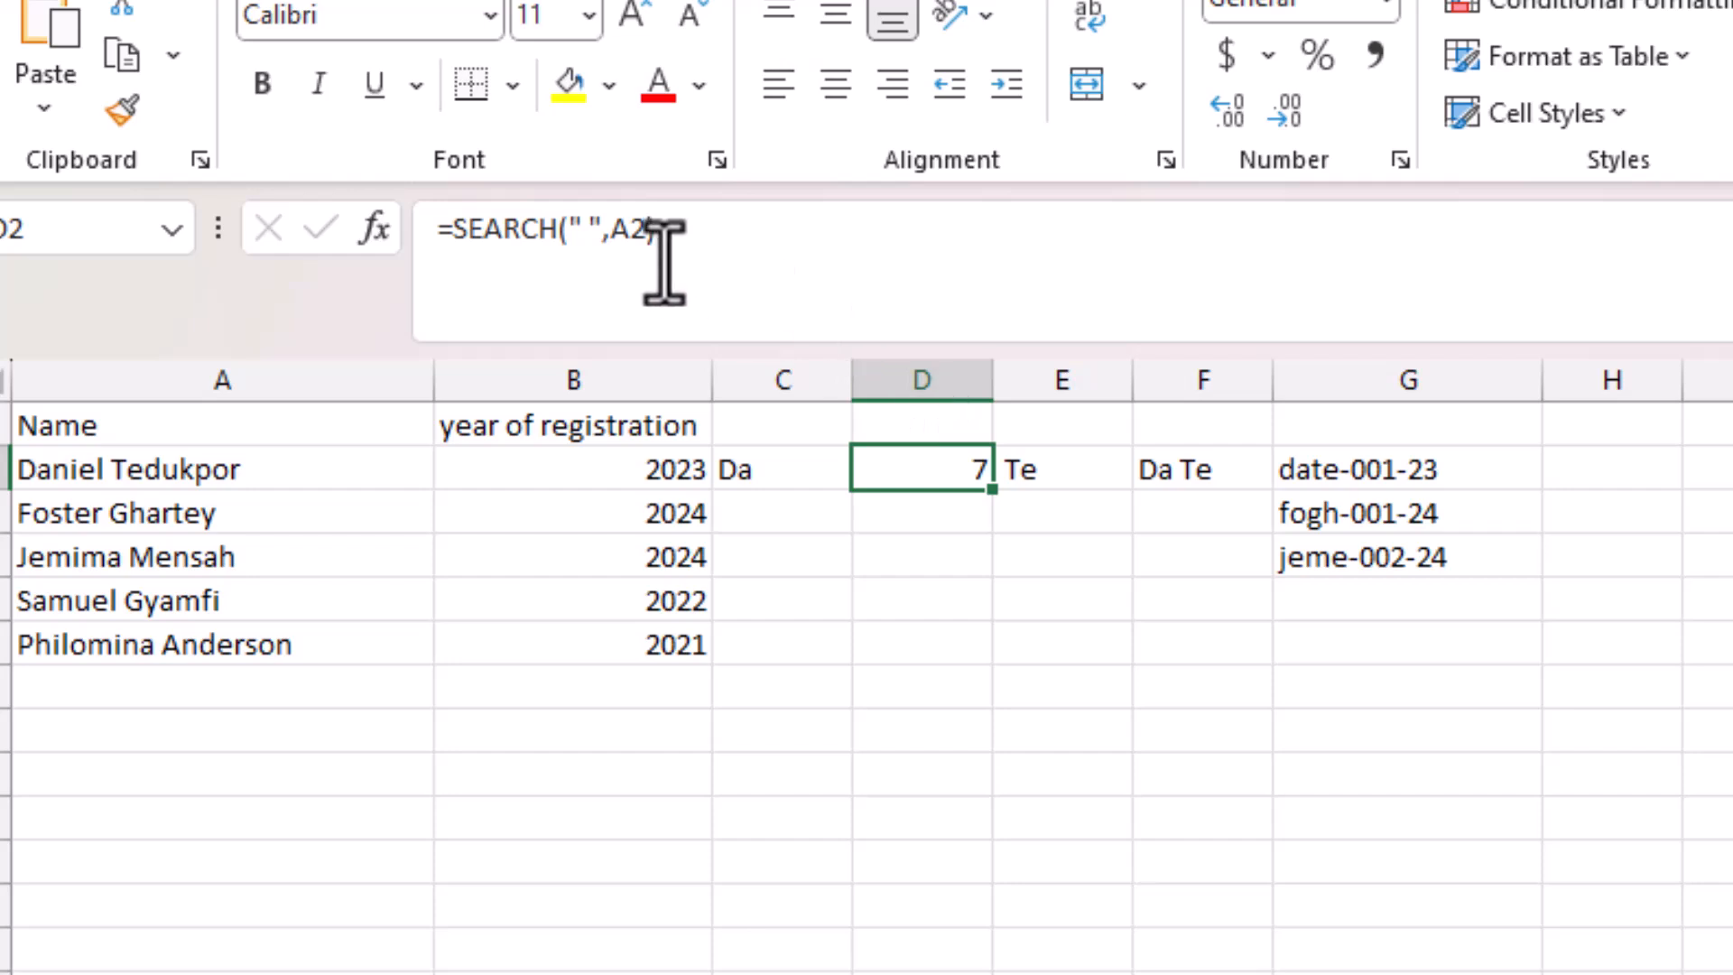
{"action": "left_click_drag", "start_coordinate": [686, 239], "coordinate": [454, 236]}
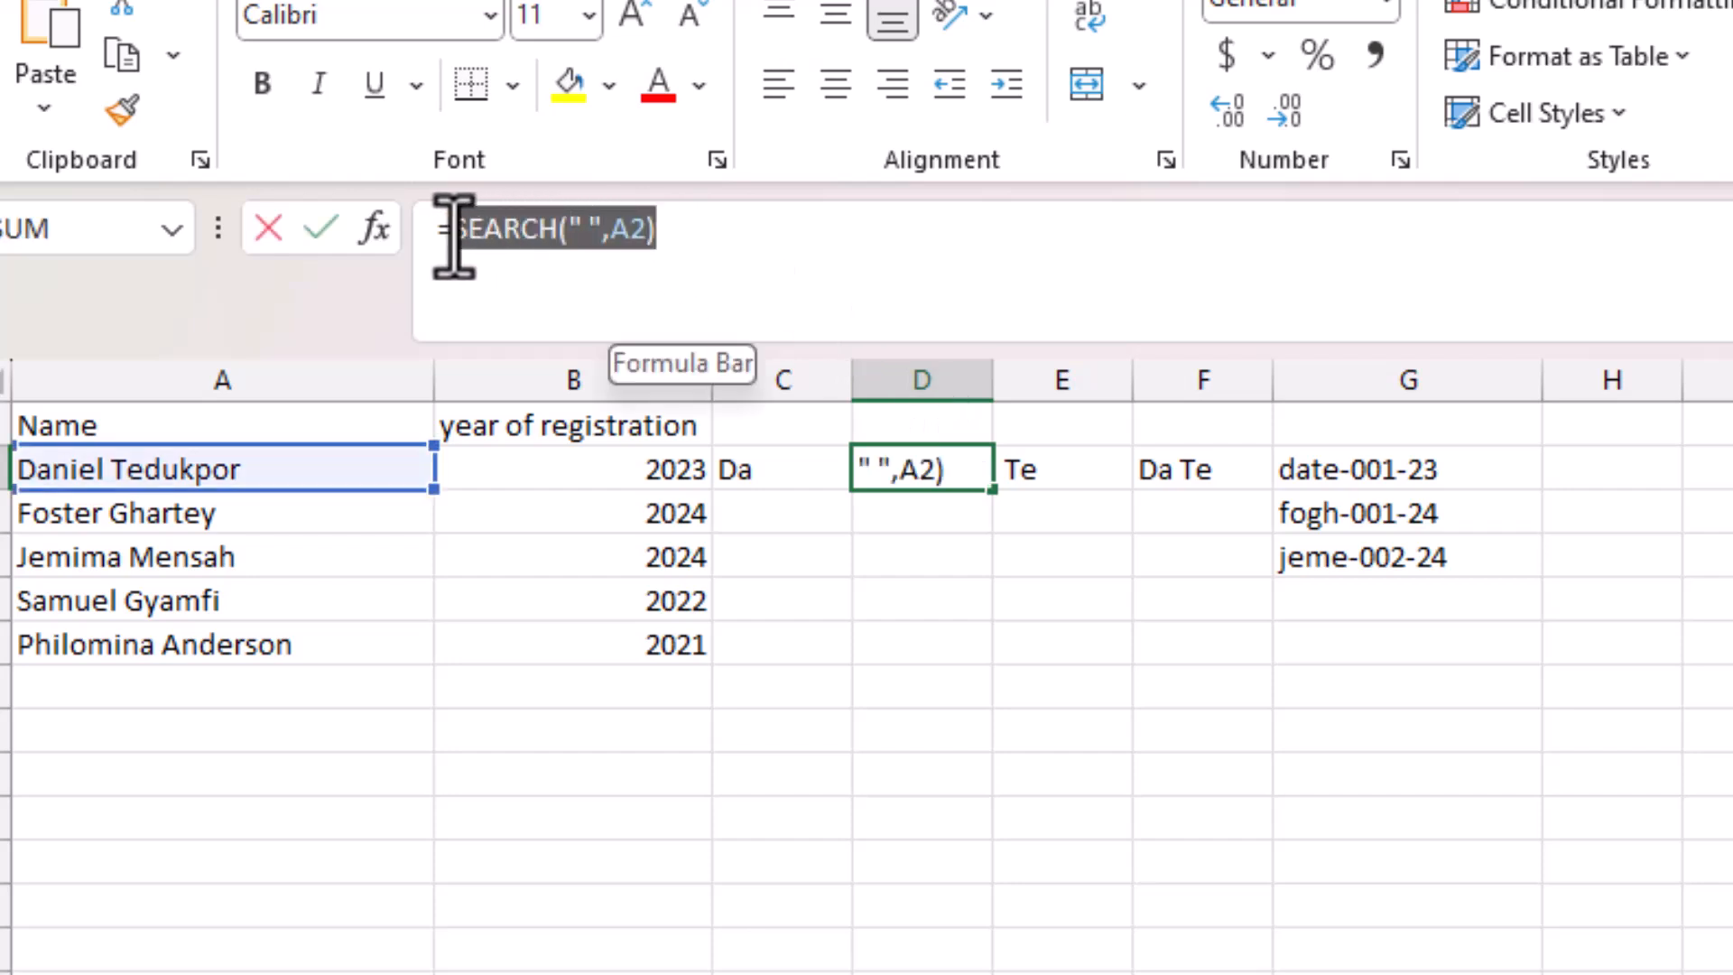
{"action": "key", "text": "Return"}
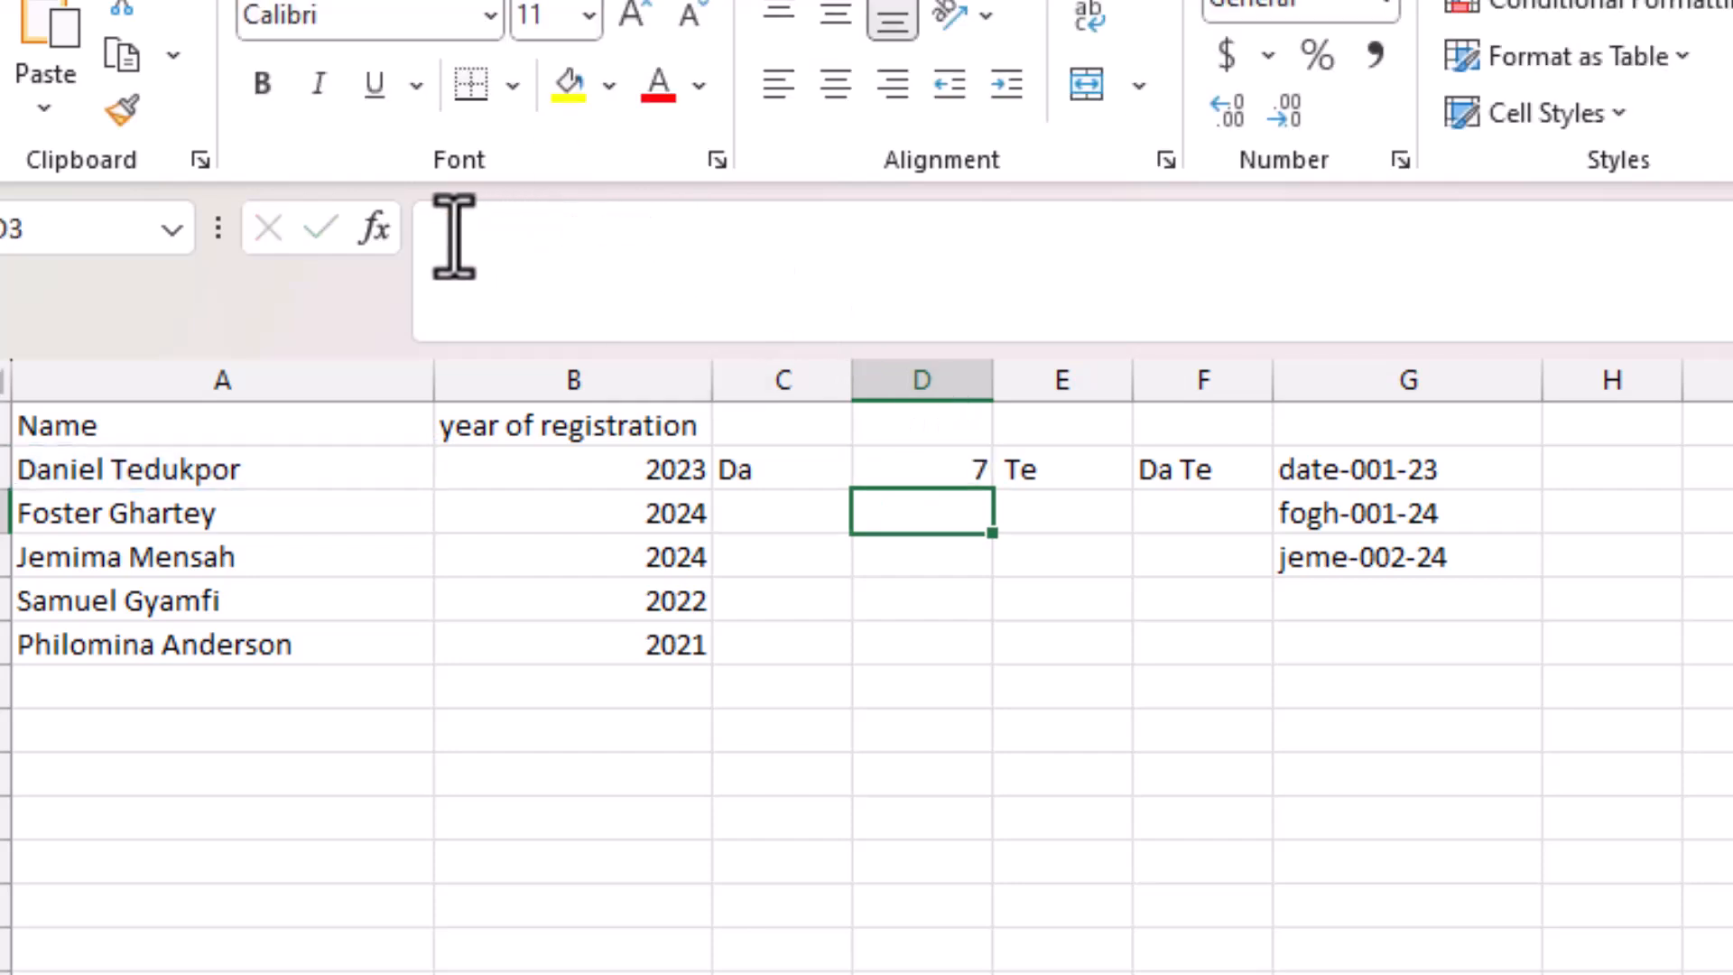
{"action": "left_click", "coordinate": [1217, 461]}
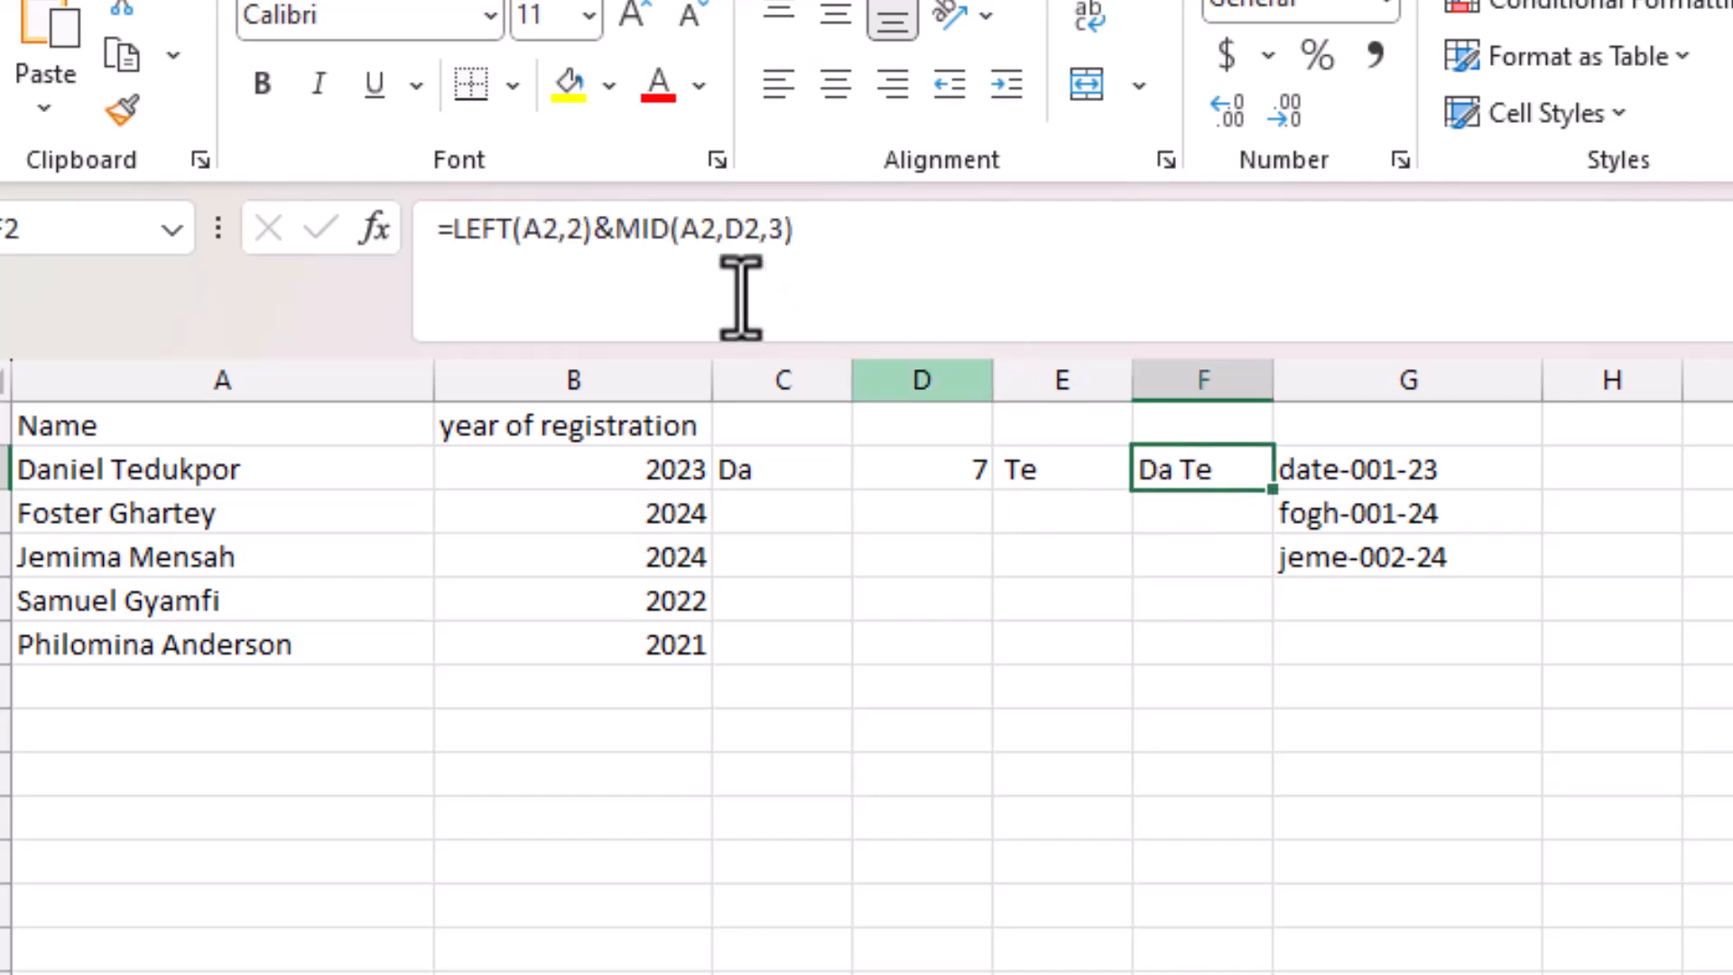
{"action": "left_click", "coordinate": [749, 230]}
{"action": "left_click_drag", "start_coordinate": [749, 230], "coordinate": [708, 230]}
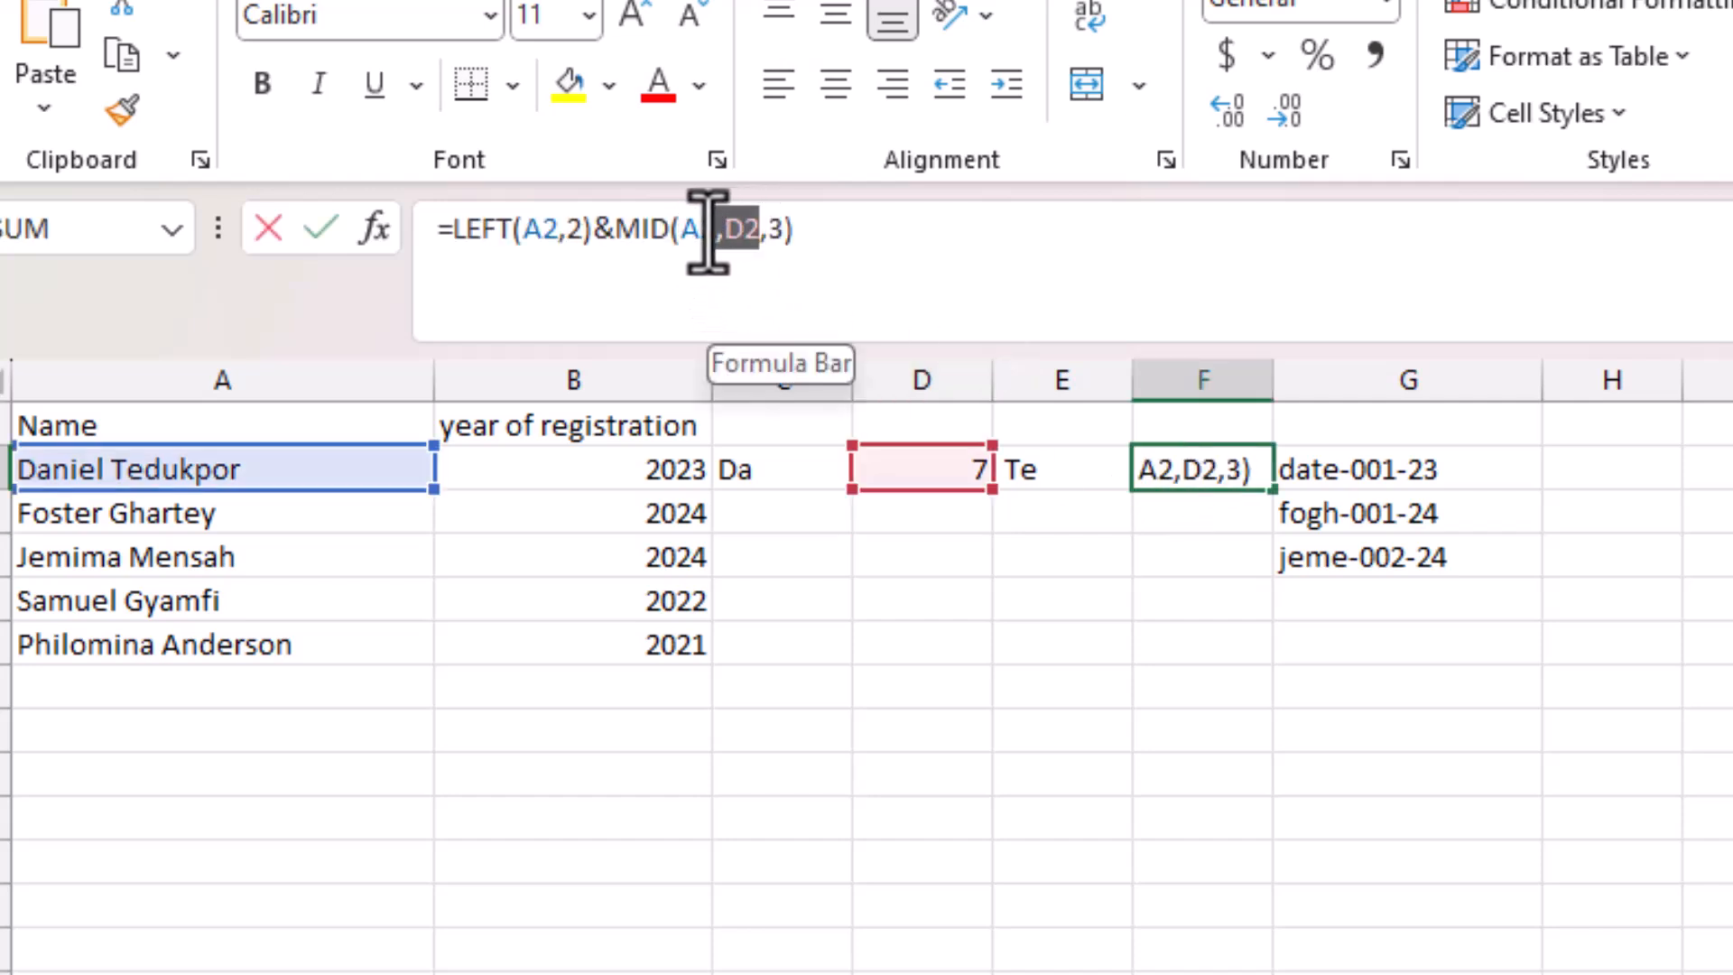
{"action": "type", "text": "SEARCH(\" \",A2)"}
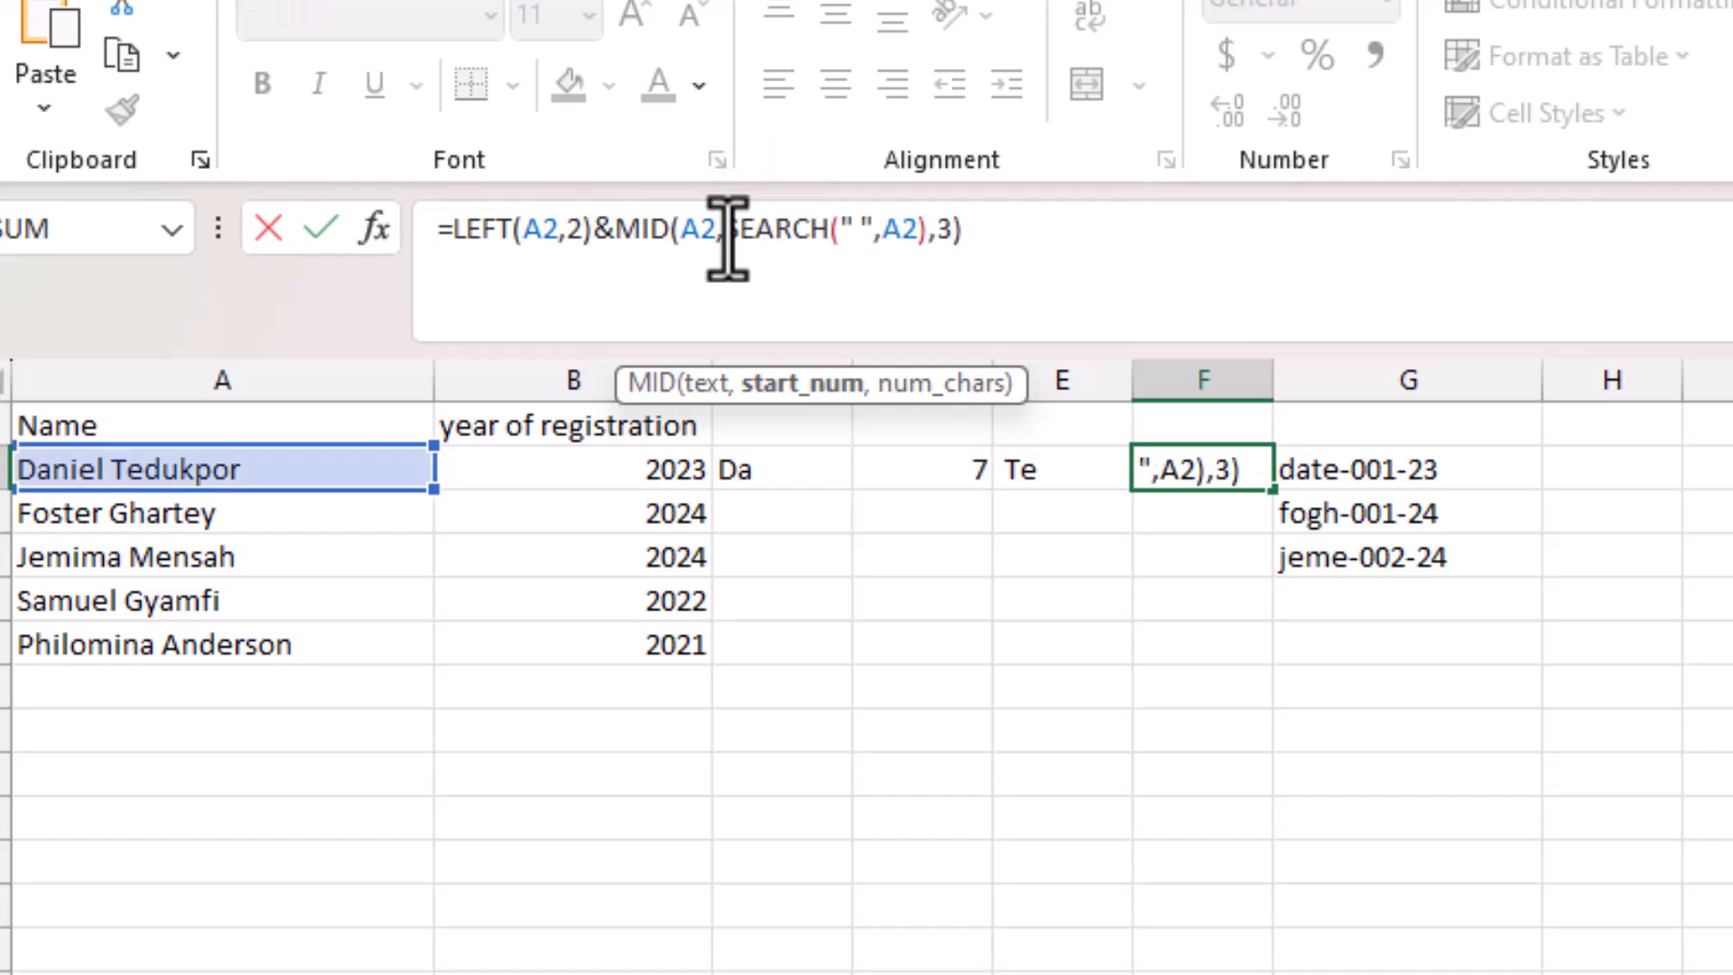
{"action": "key", "text": "End"}
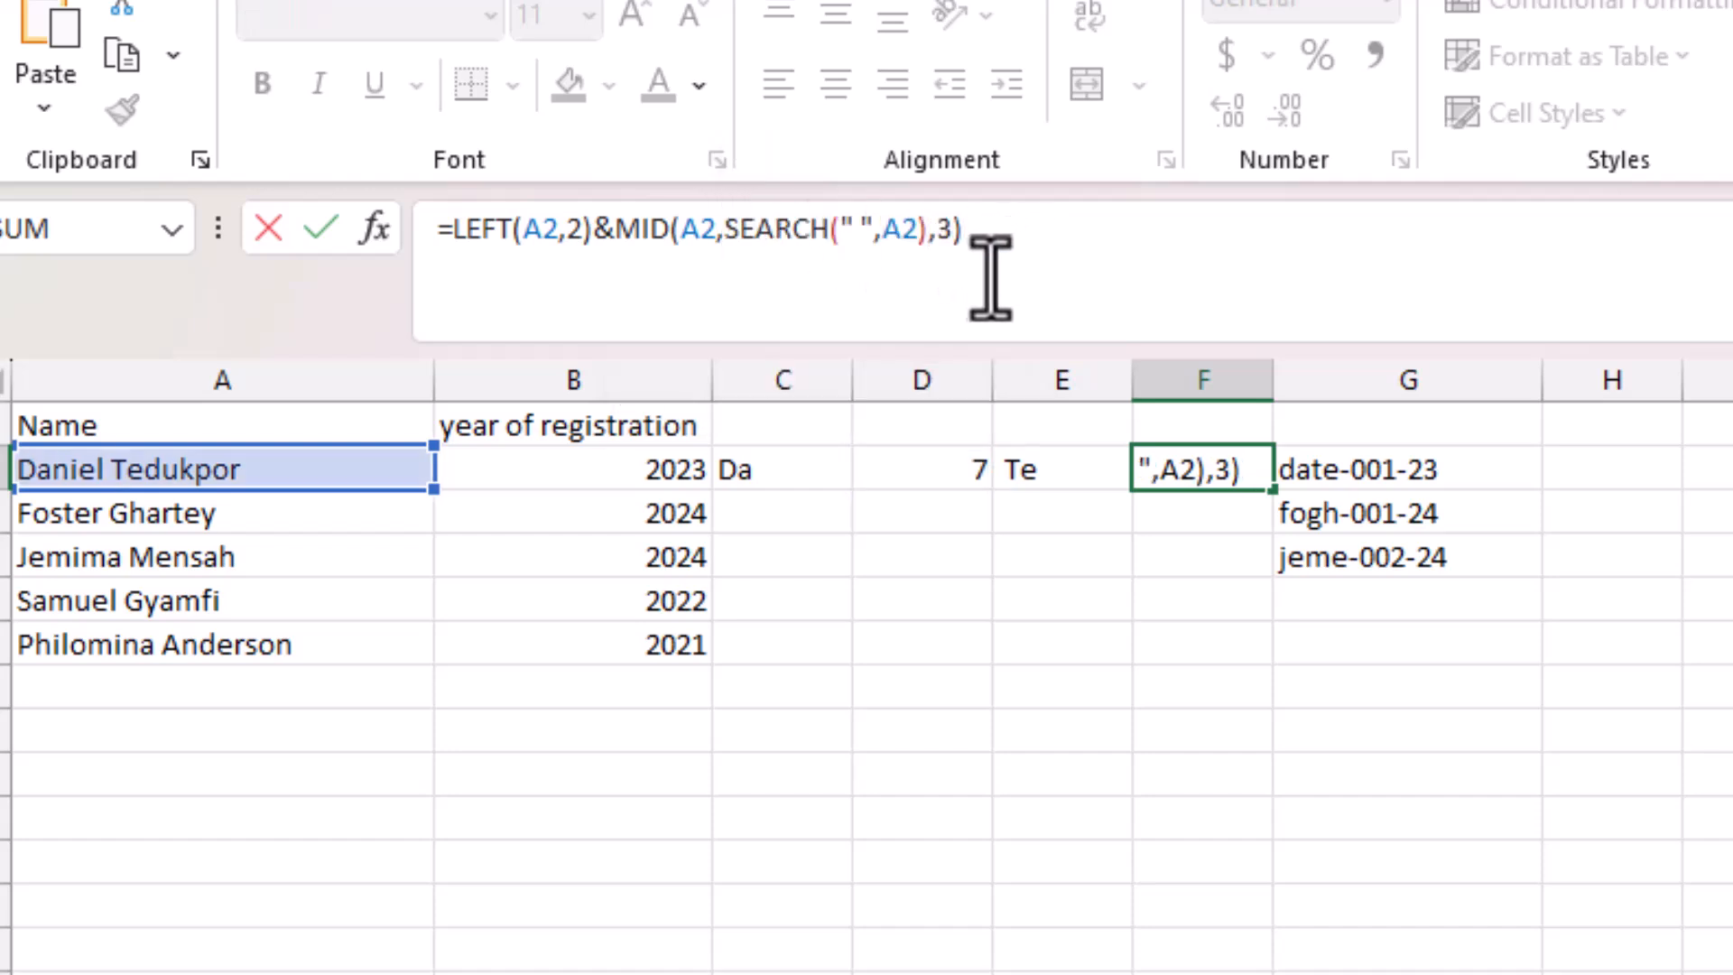
{"action": "key", "text": "Return"}
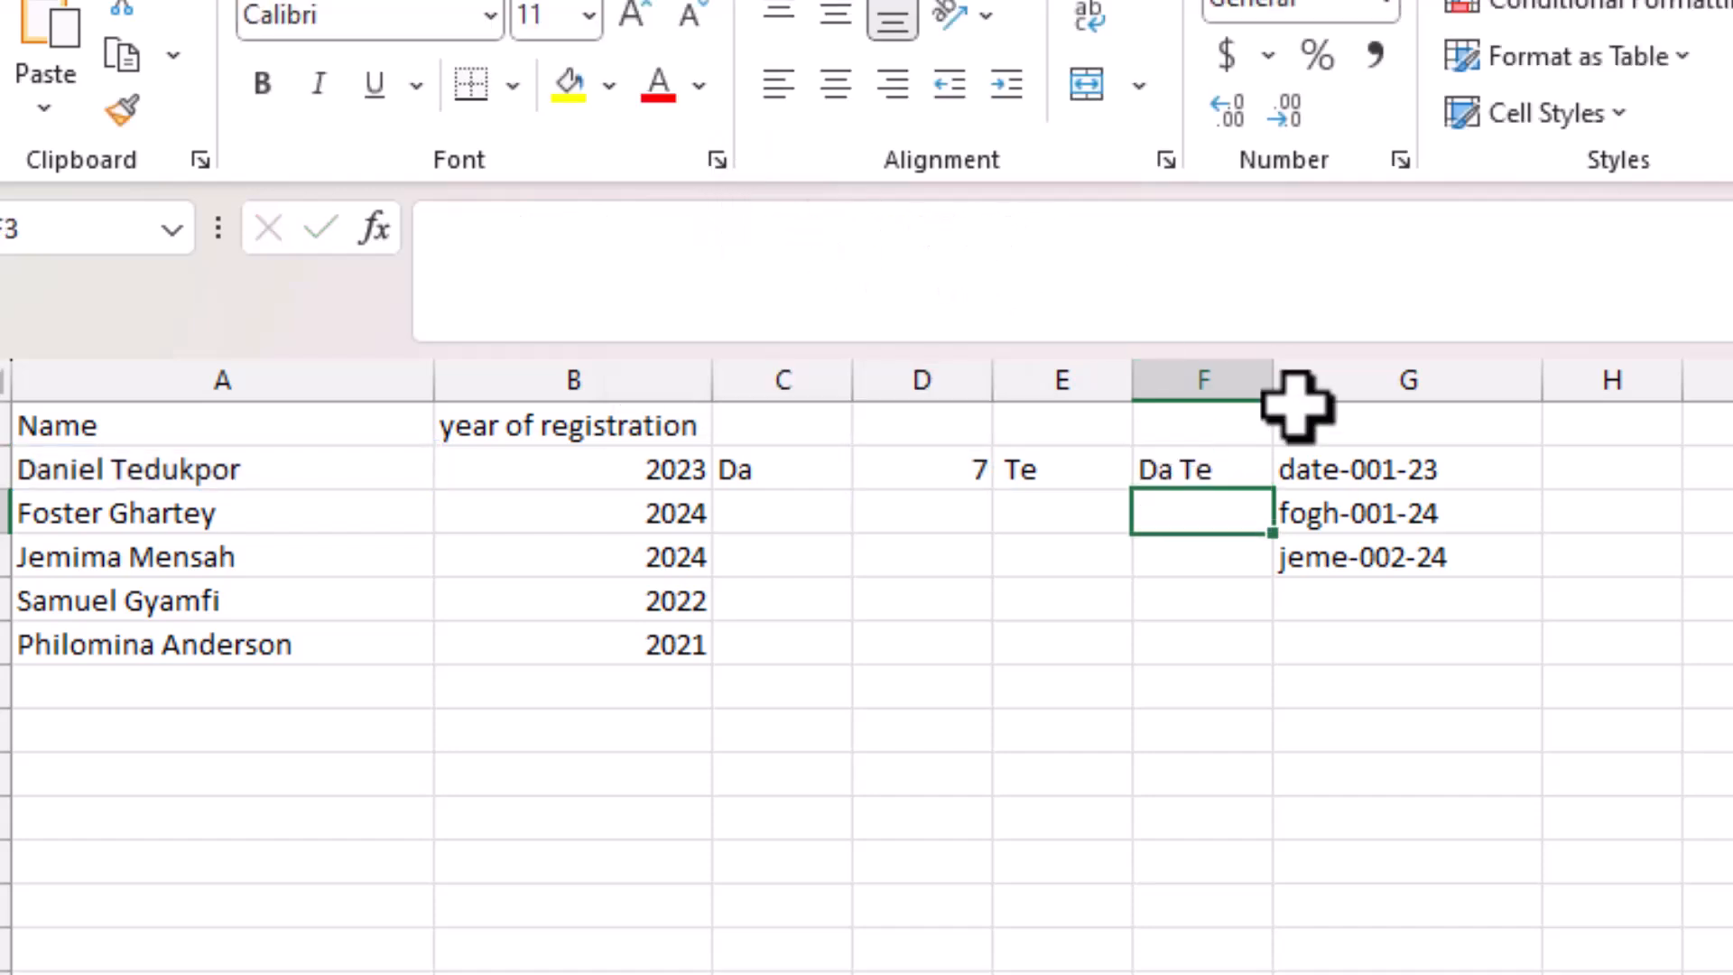
{"action": "left_click", "coordinate": [1220, 470]}
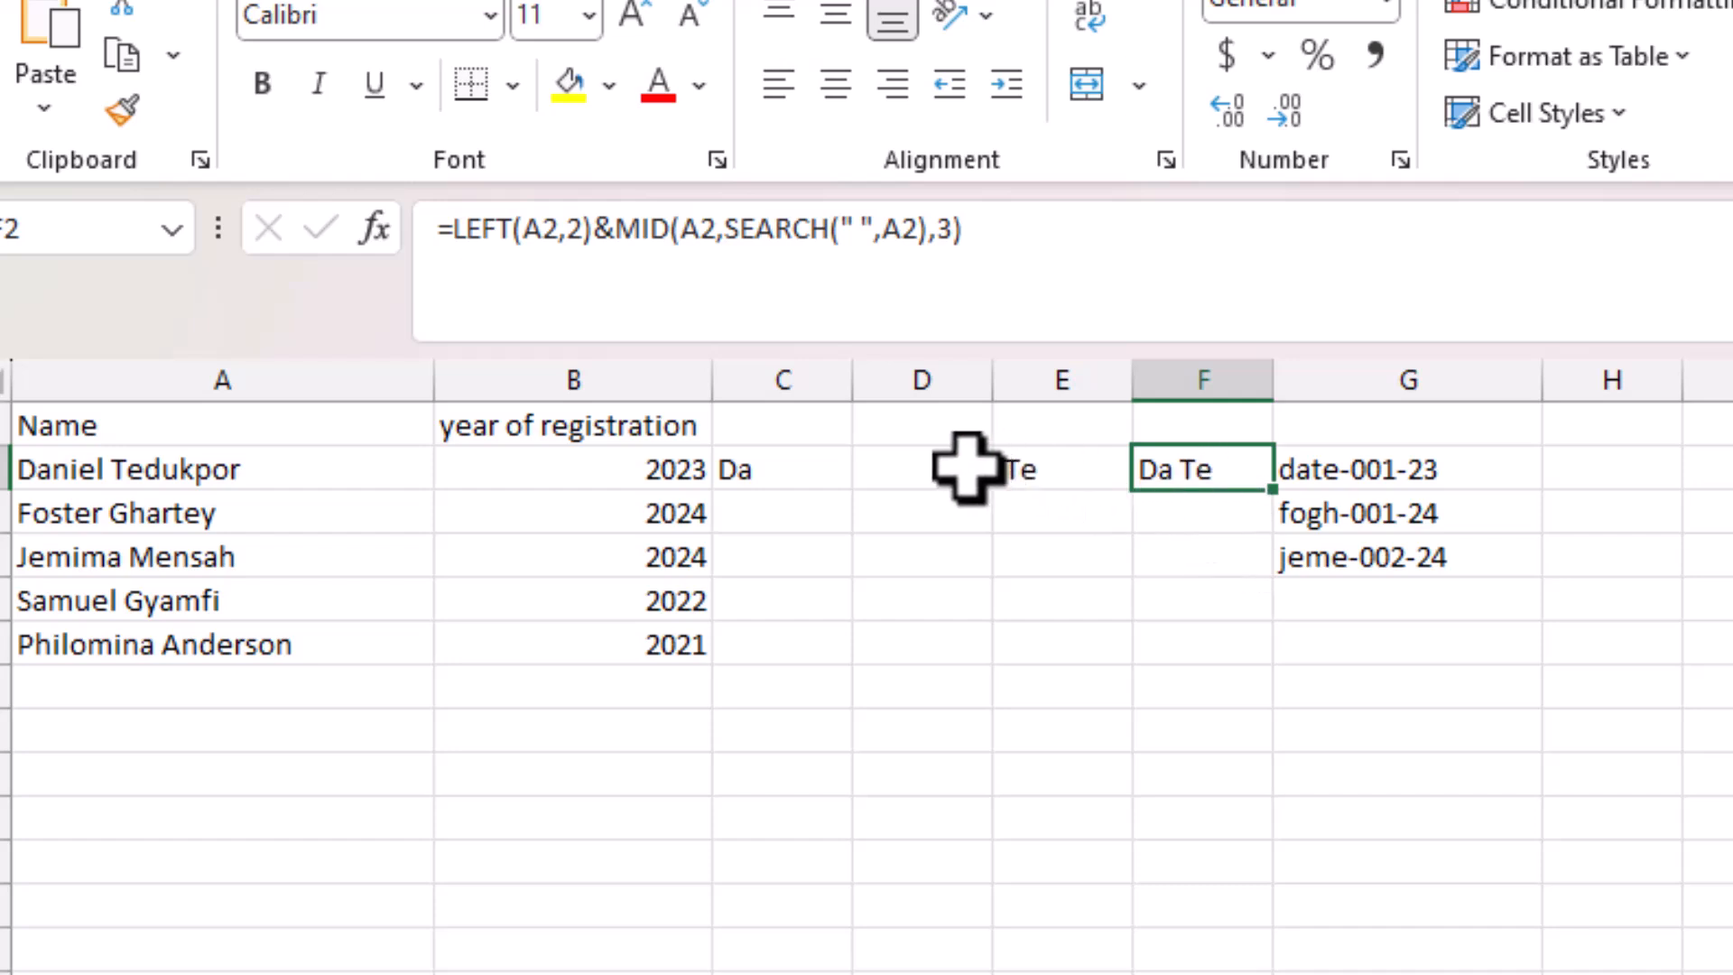
{"action": "left_click", "coordinate": [1017, 467]}
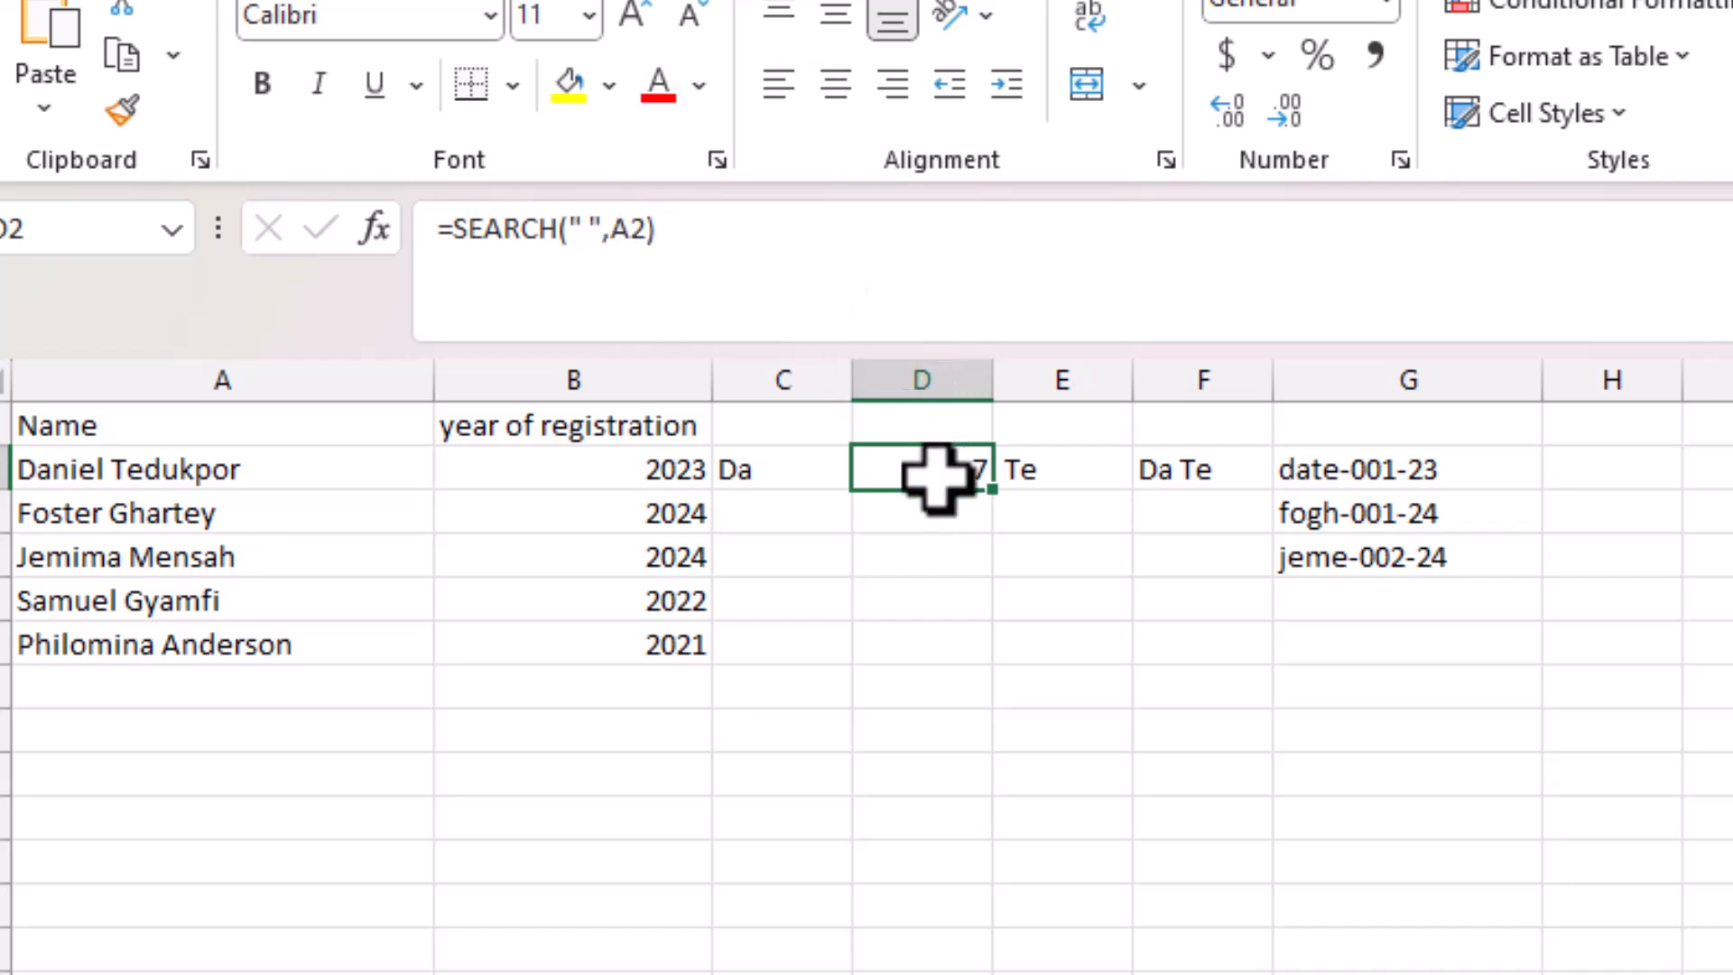
Change E2 to =MID(A2,D2+1,2) so it starts after the space and takes two letters.
{"action": "left_click", "coordinate": [1029, 483]}
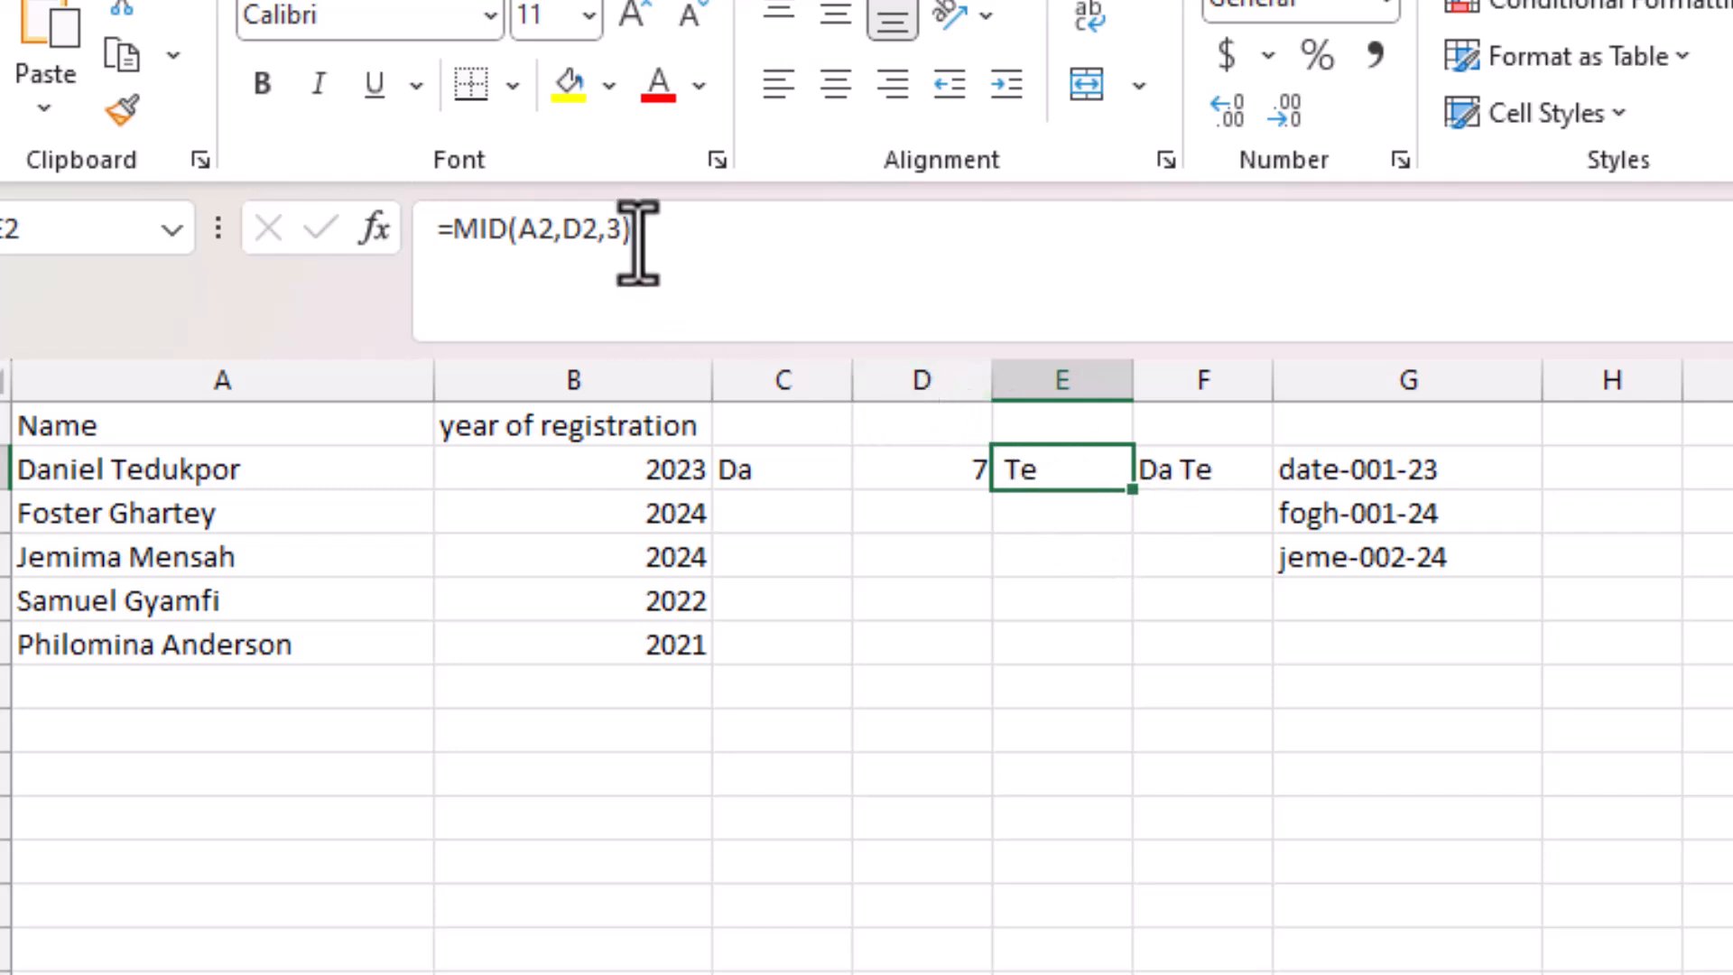
{"action": "left_click", "coordinate": [939, 472]}
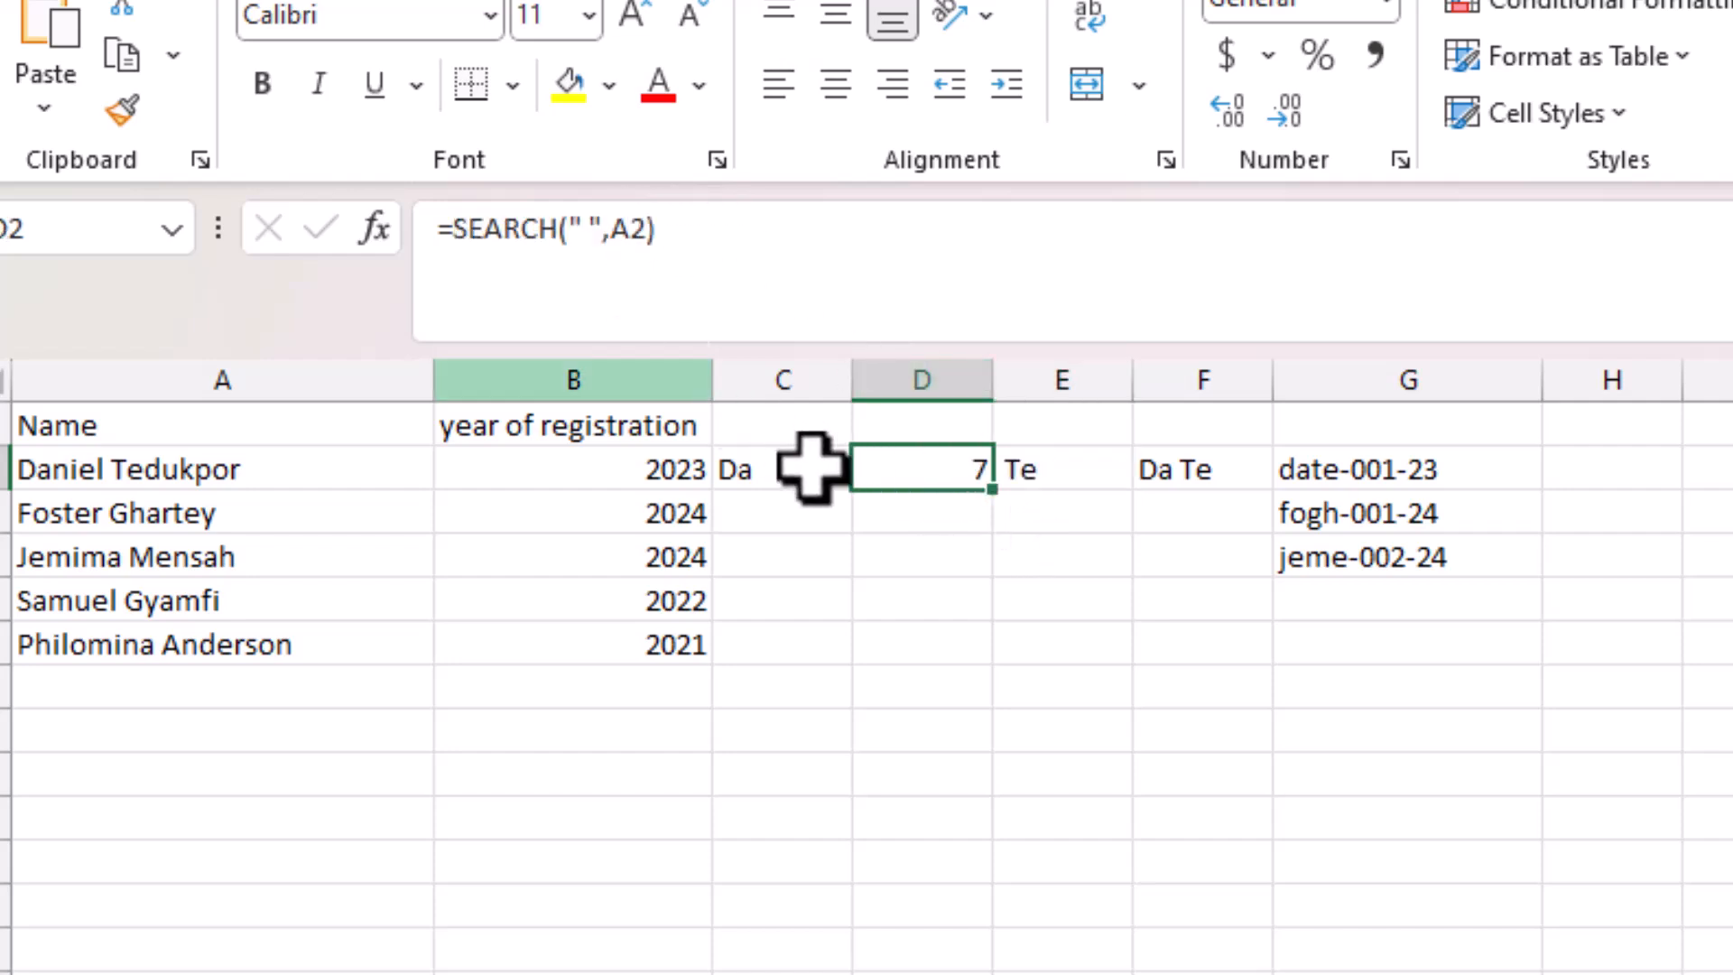
{"action": "left_click", "coordinate": [1023, 472]}
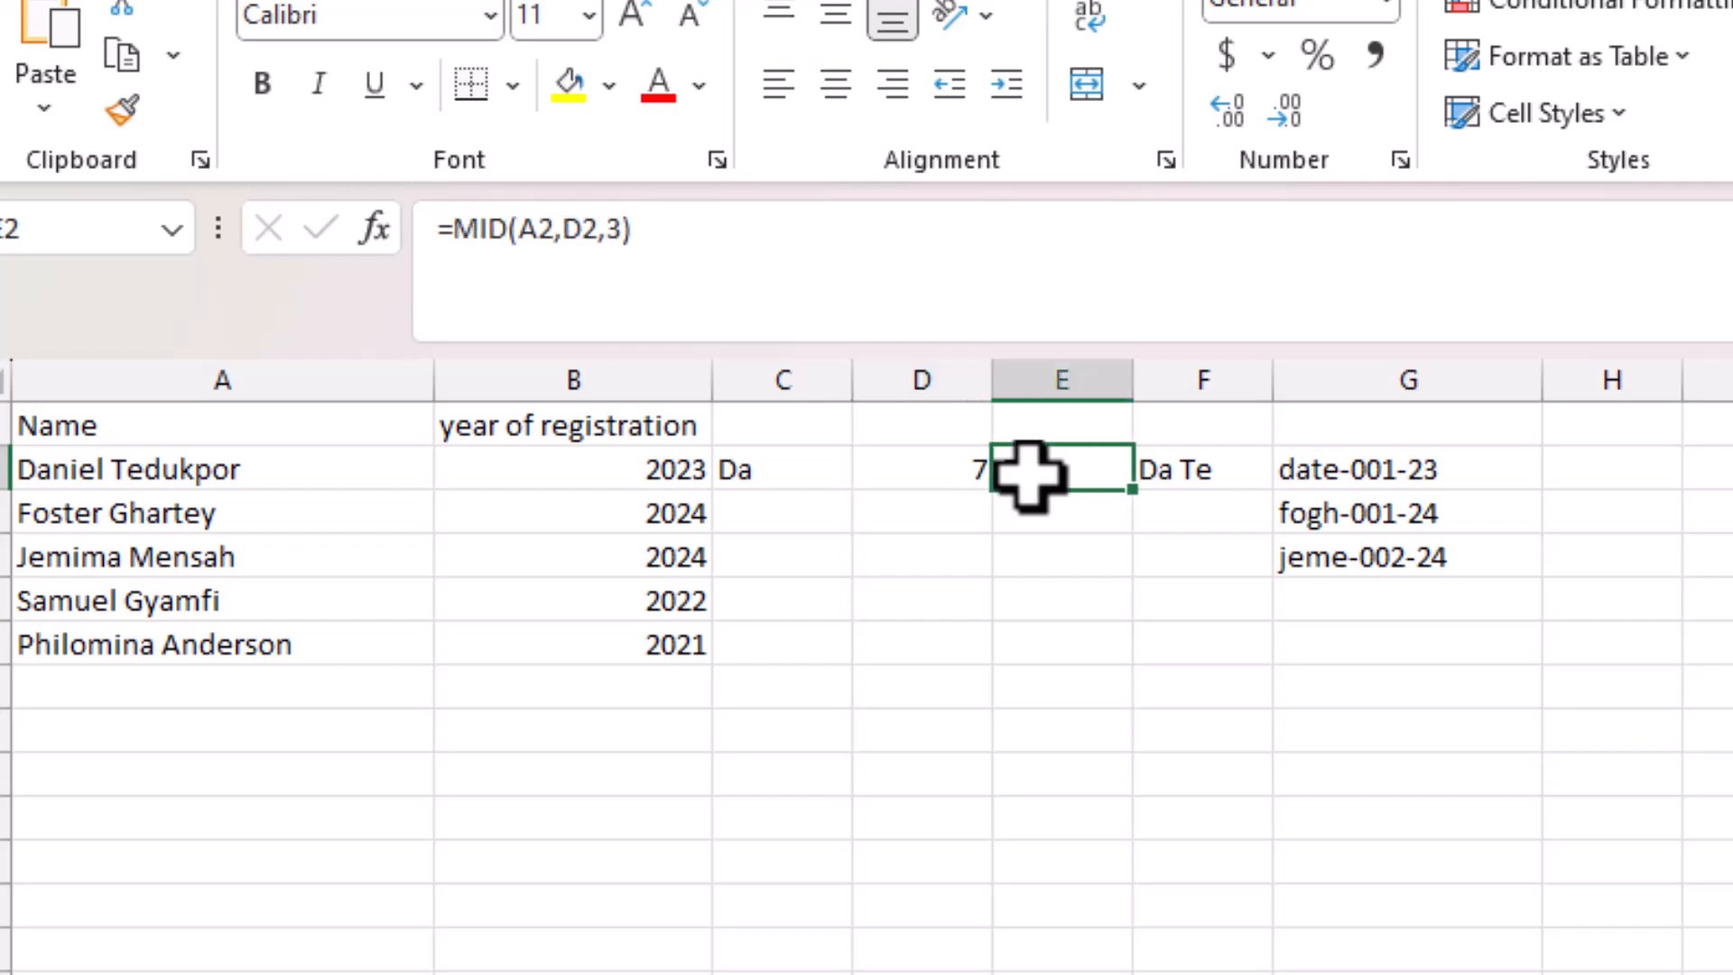
{"action": "left_click", "coordinate": [594, 231]}
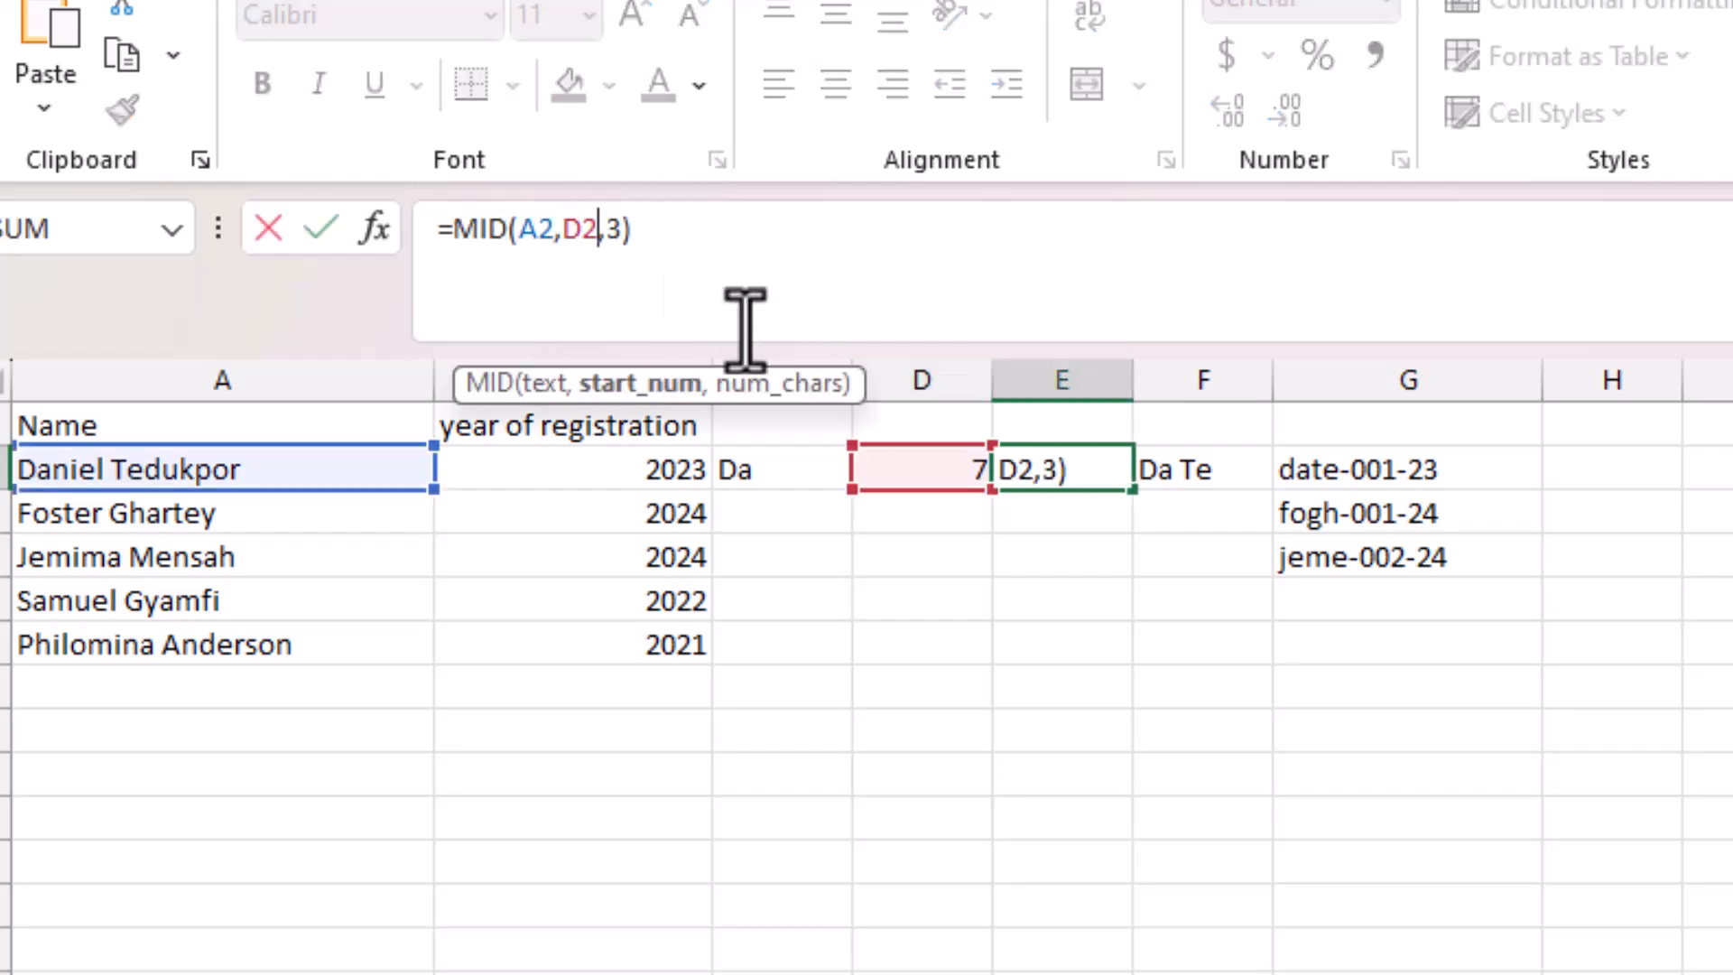
{"action": "type", "text": "+"}
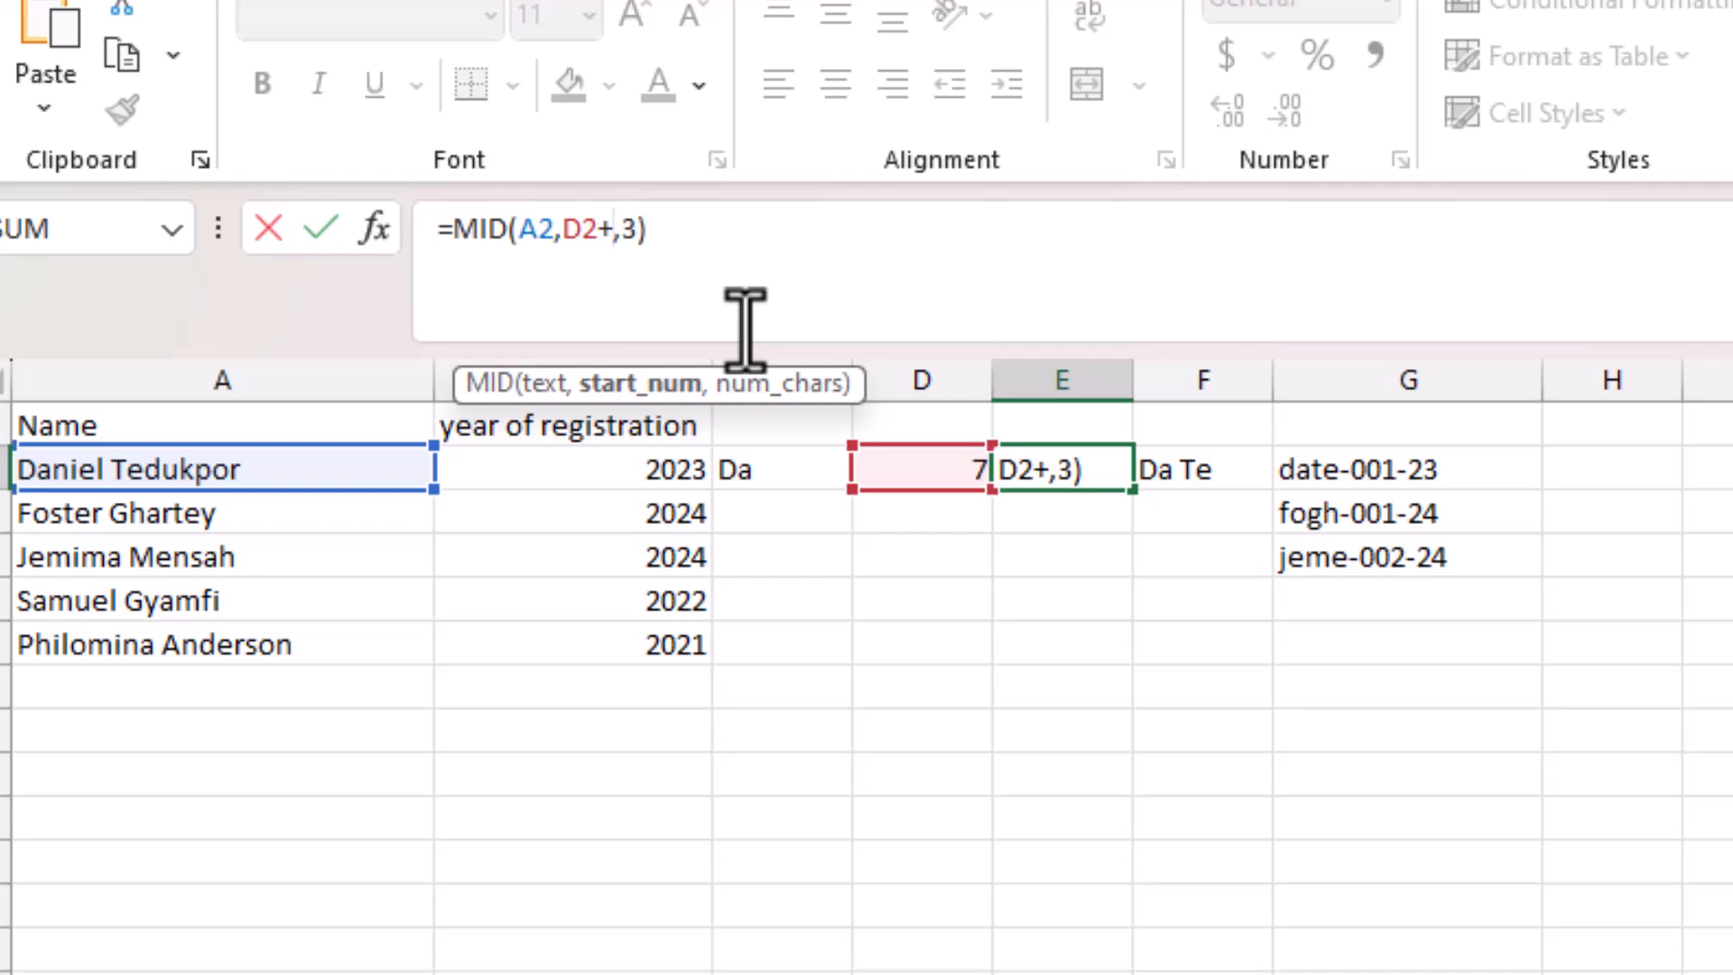
{"action": "type", "text": "1"}
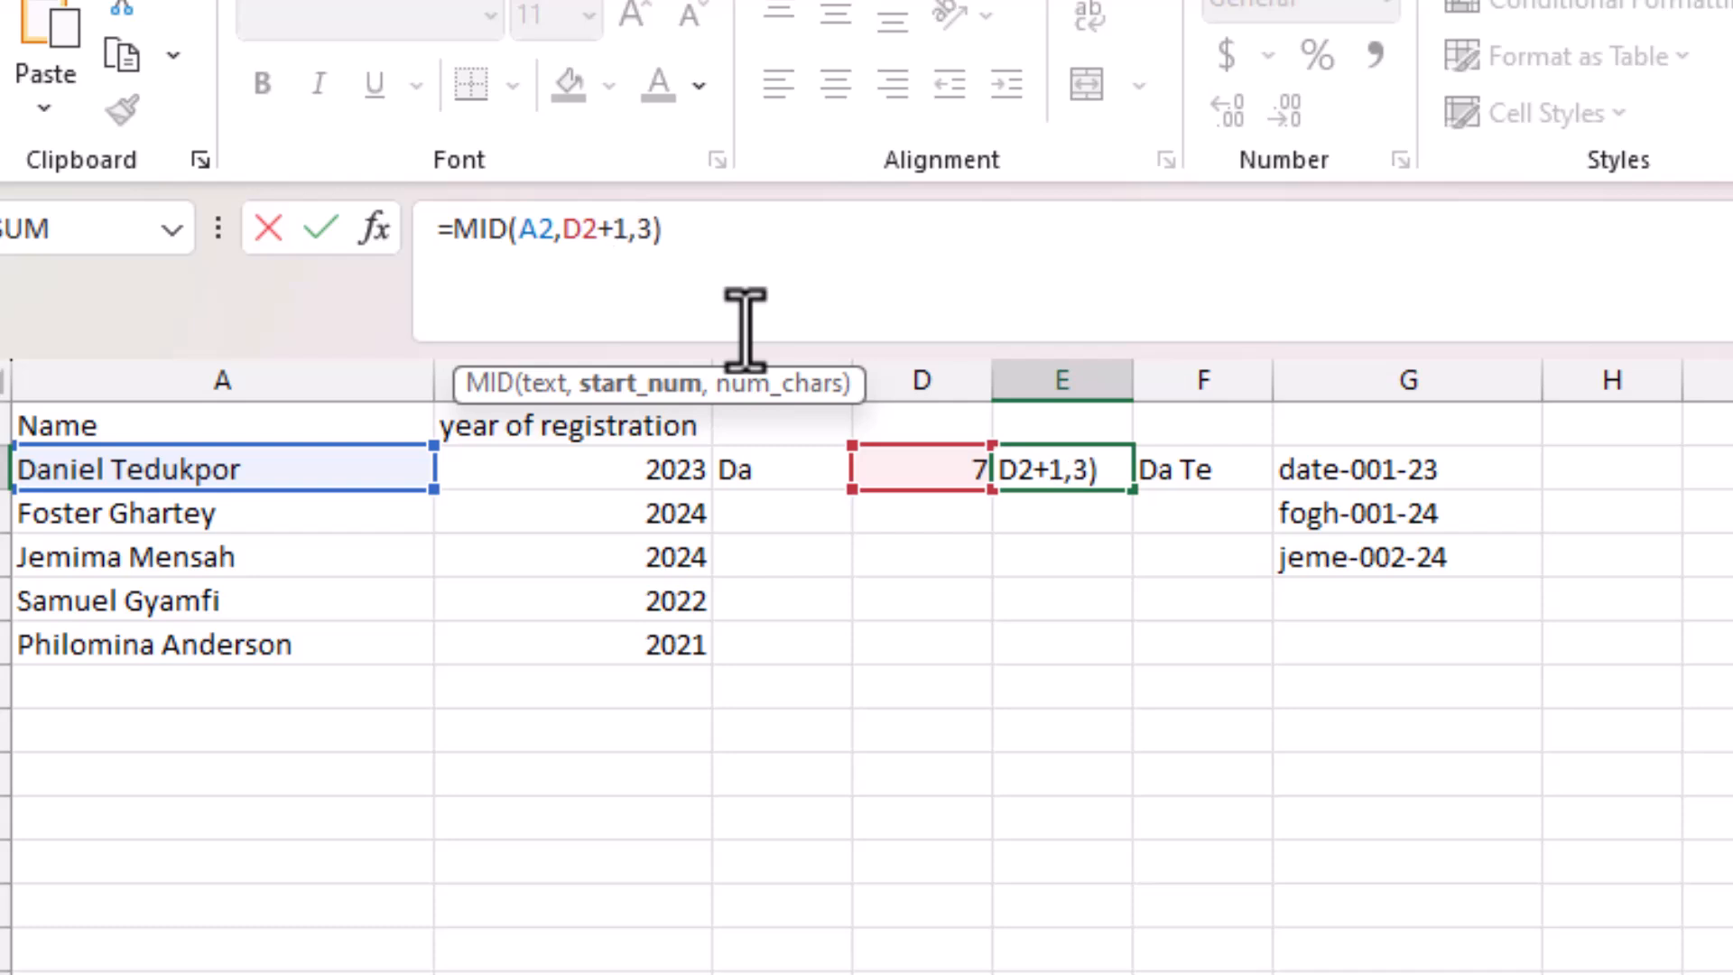
{"action": "left_click", "coordinate": [648, 229]}
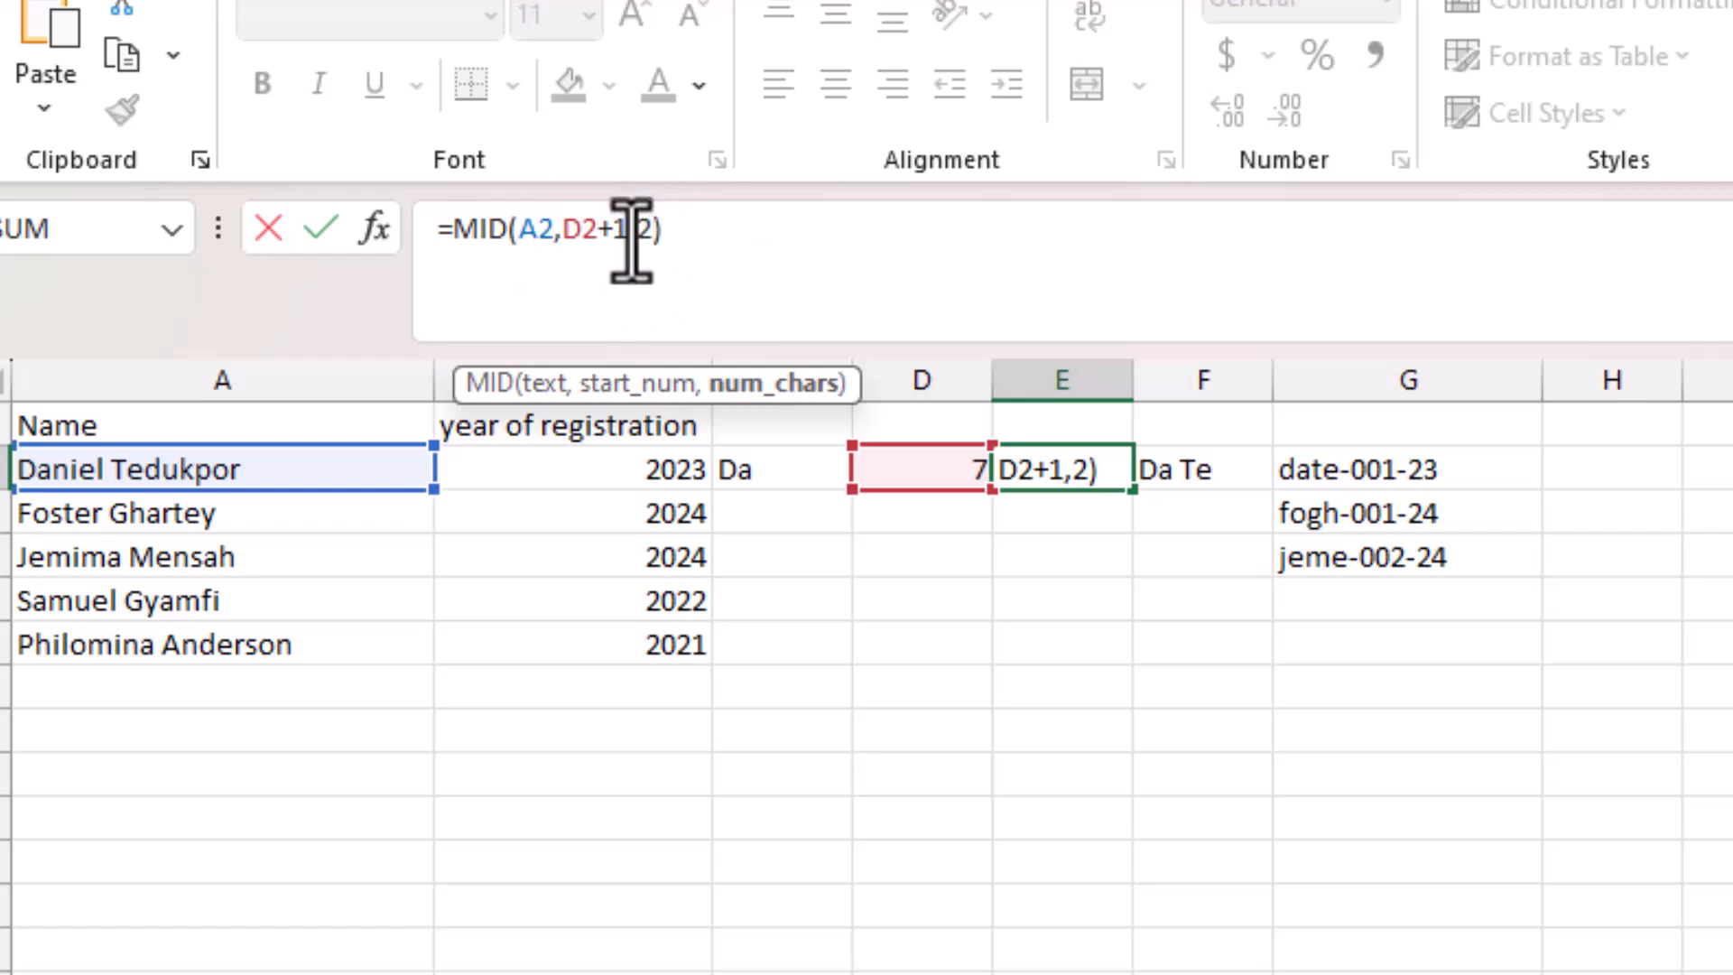
{"action": "key", "text": "Return"}
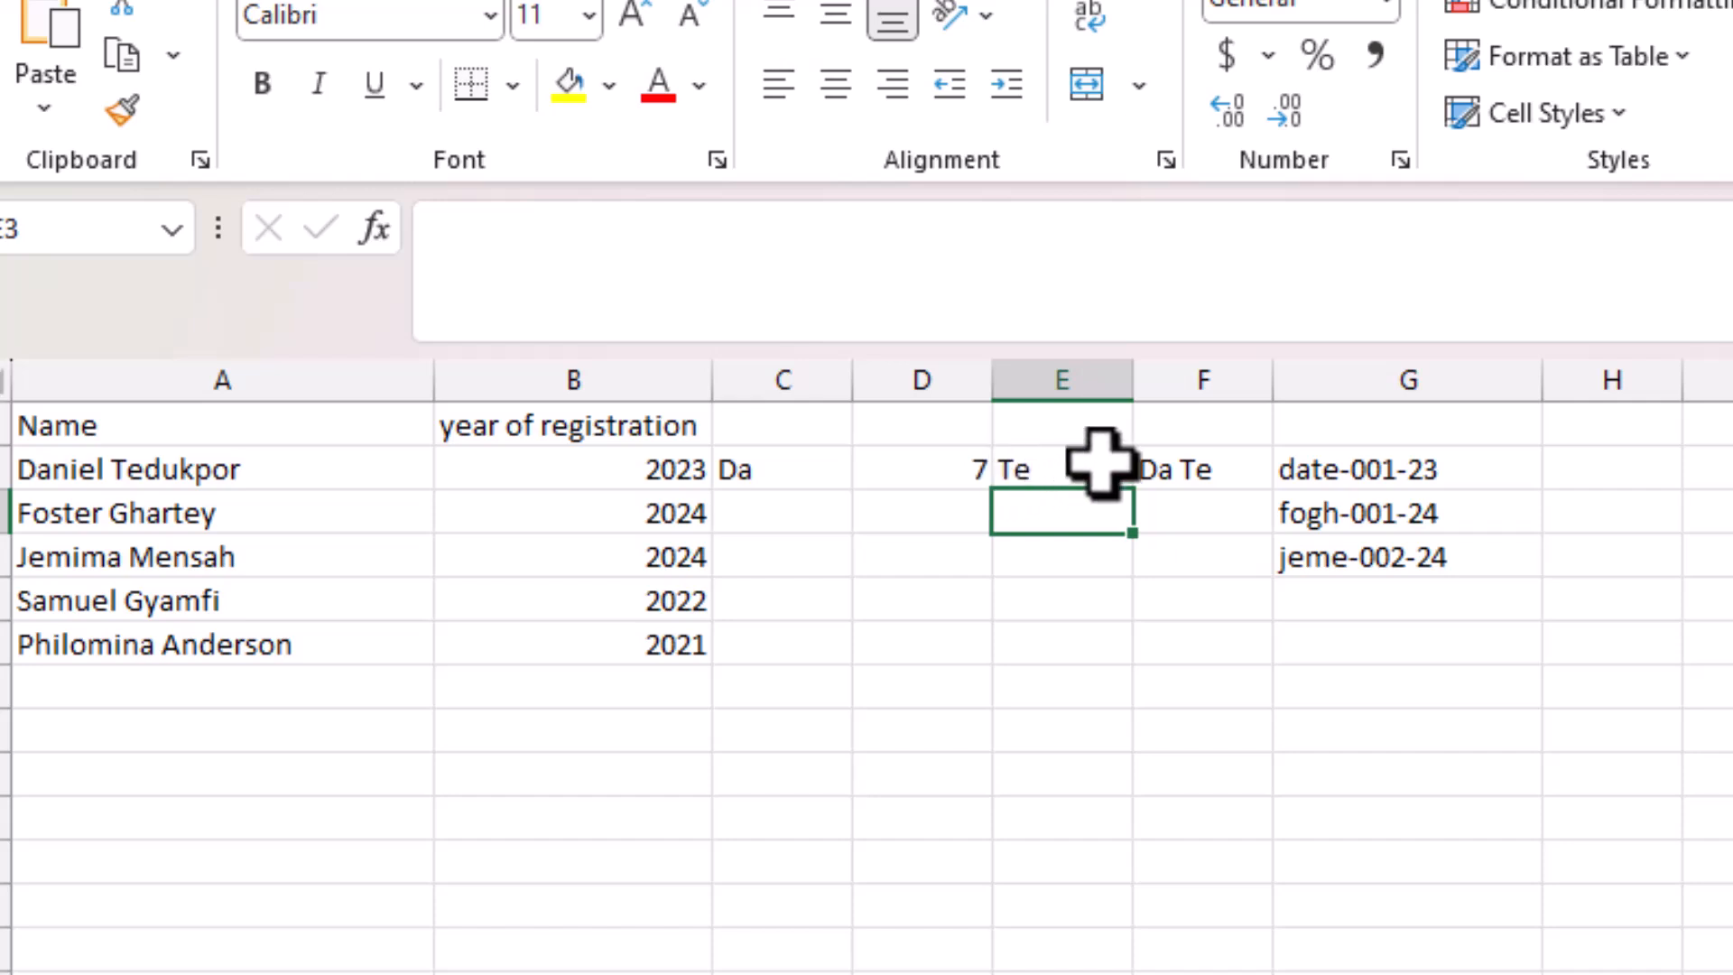
Rewrite F2 as =LEFT(A2,2)&MID(A2,SEARCH(" ",A2)+1,2) so the space is dropped.
{"action": "left_click", "coordinate": [1205, 465]}
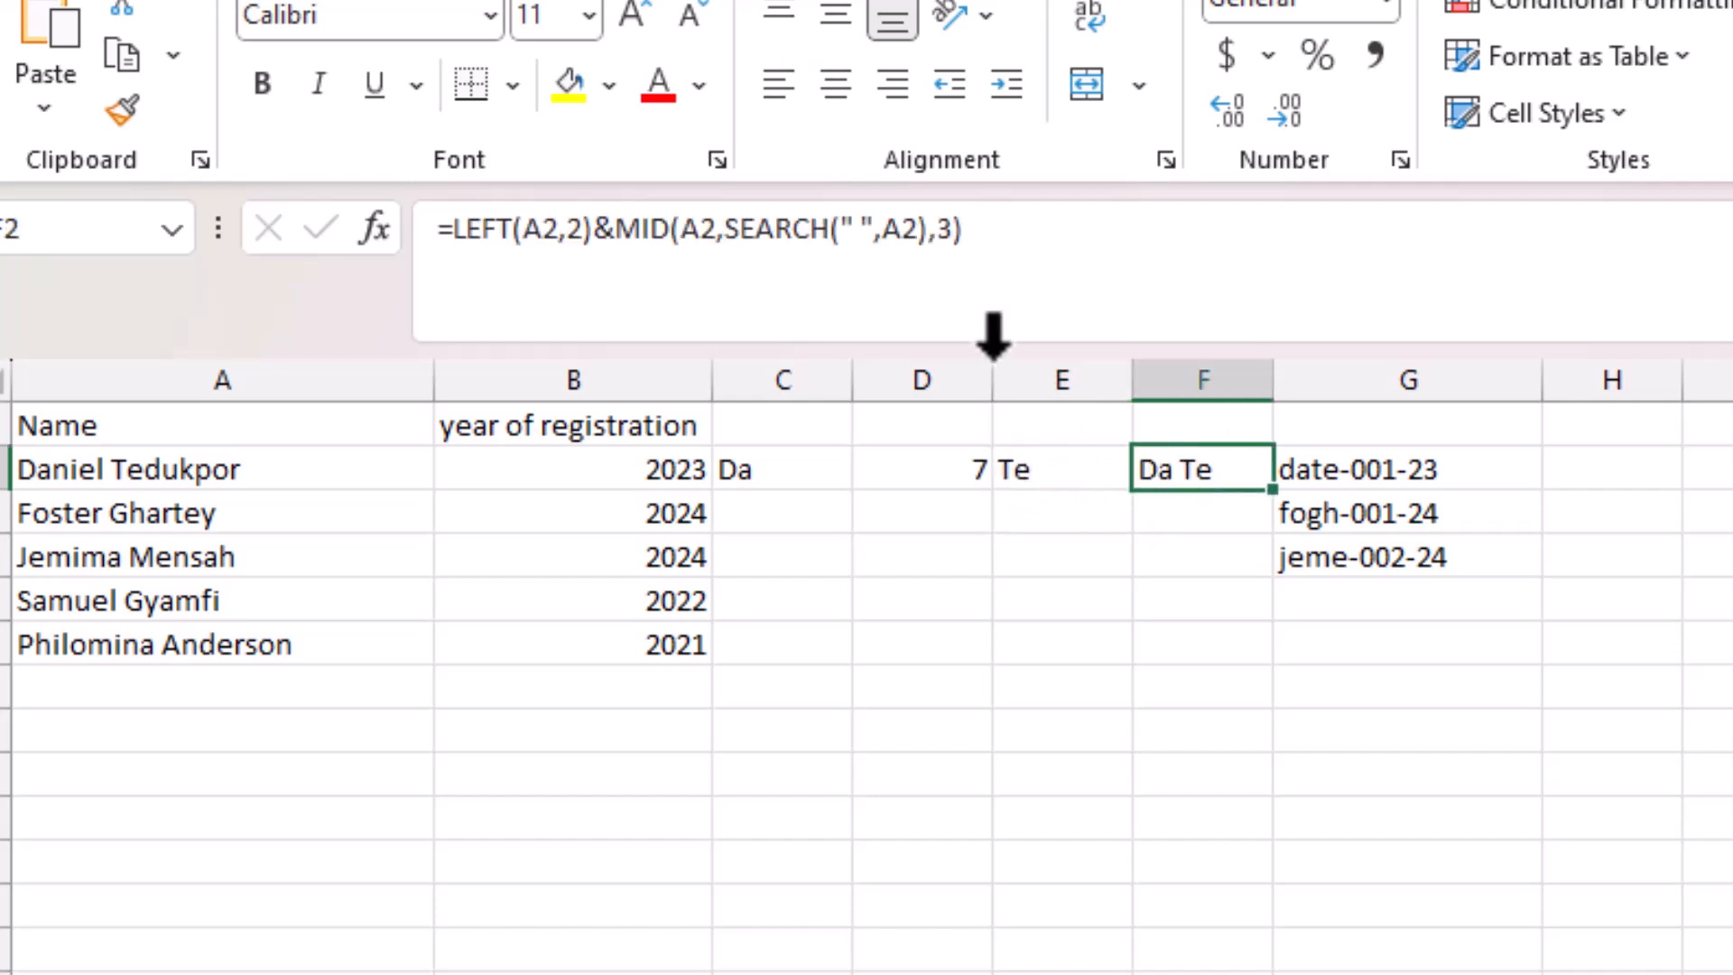
{"action": "left_click", "coordinate": [950, 228]}
{"action": "key", "text": "BackSpace"}
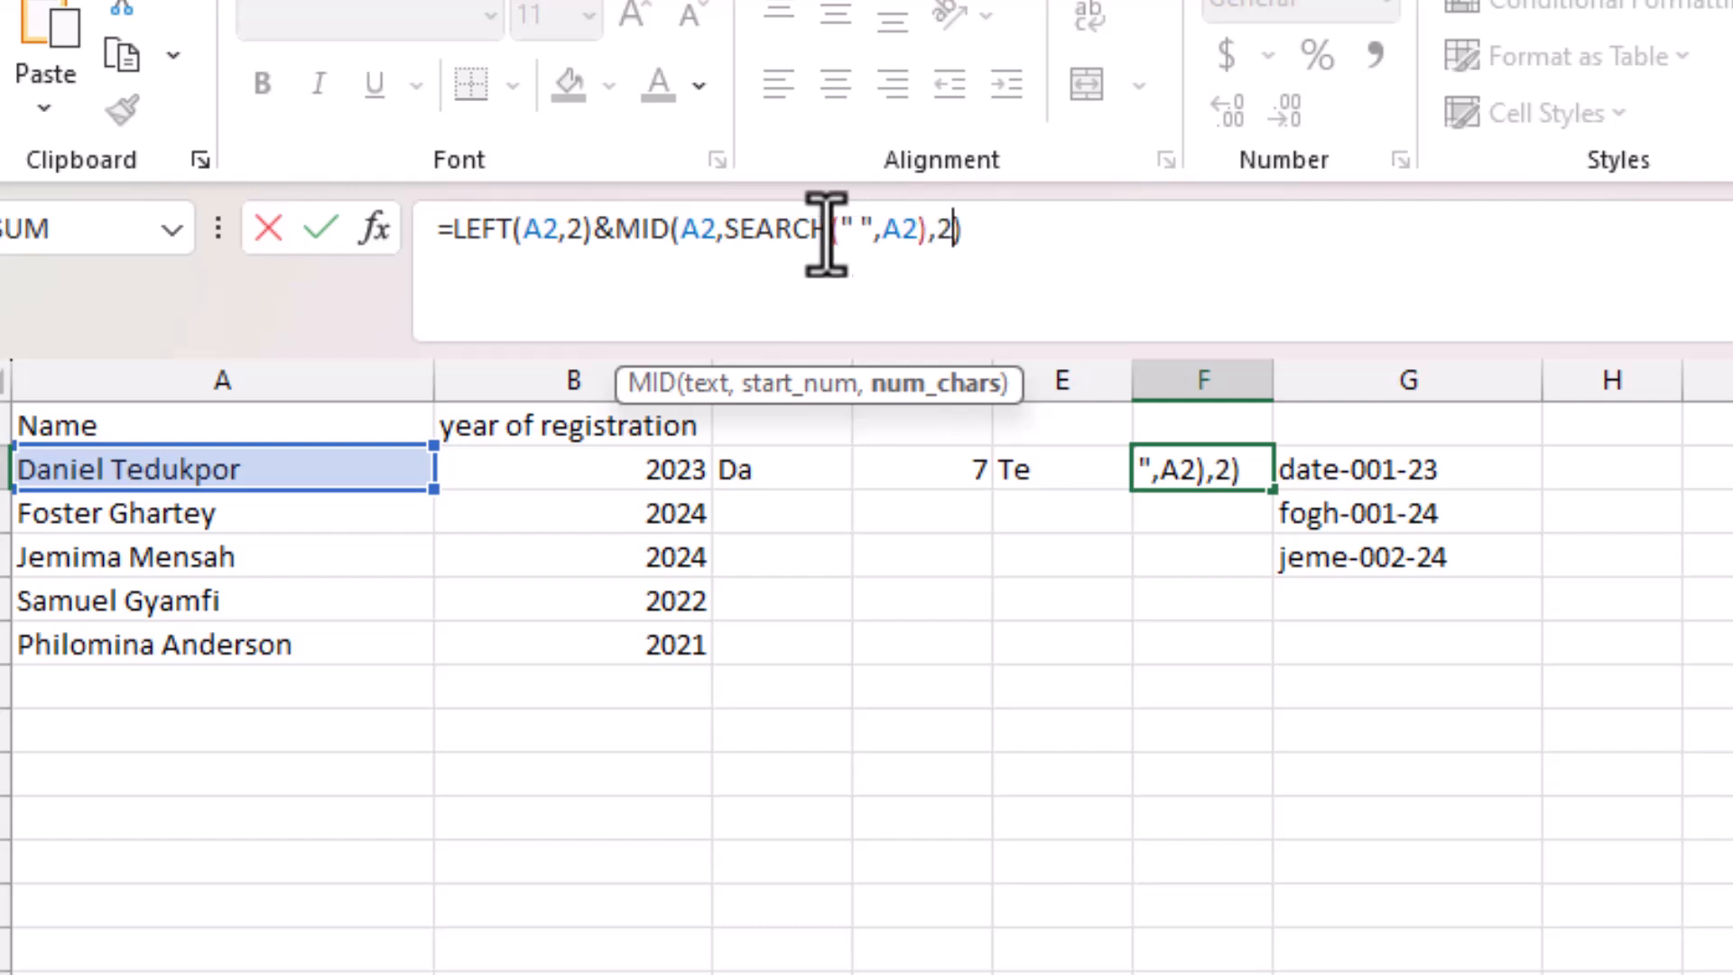
{"action": "left_click_drag", "start_coordinate": [922, 230], "coordinate": [722, 230]}
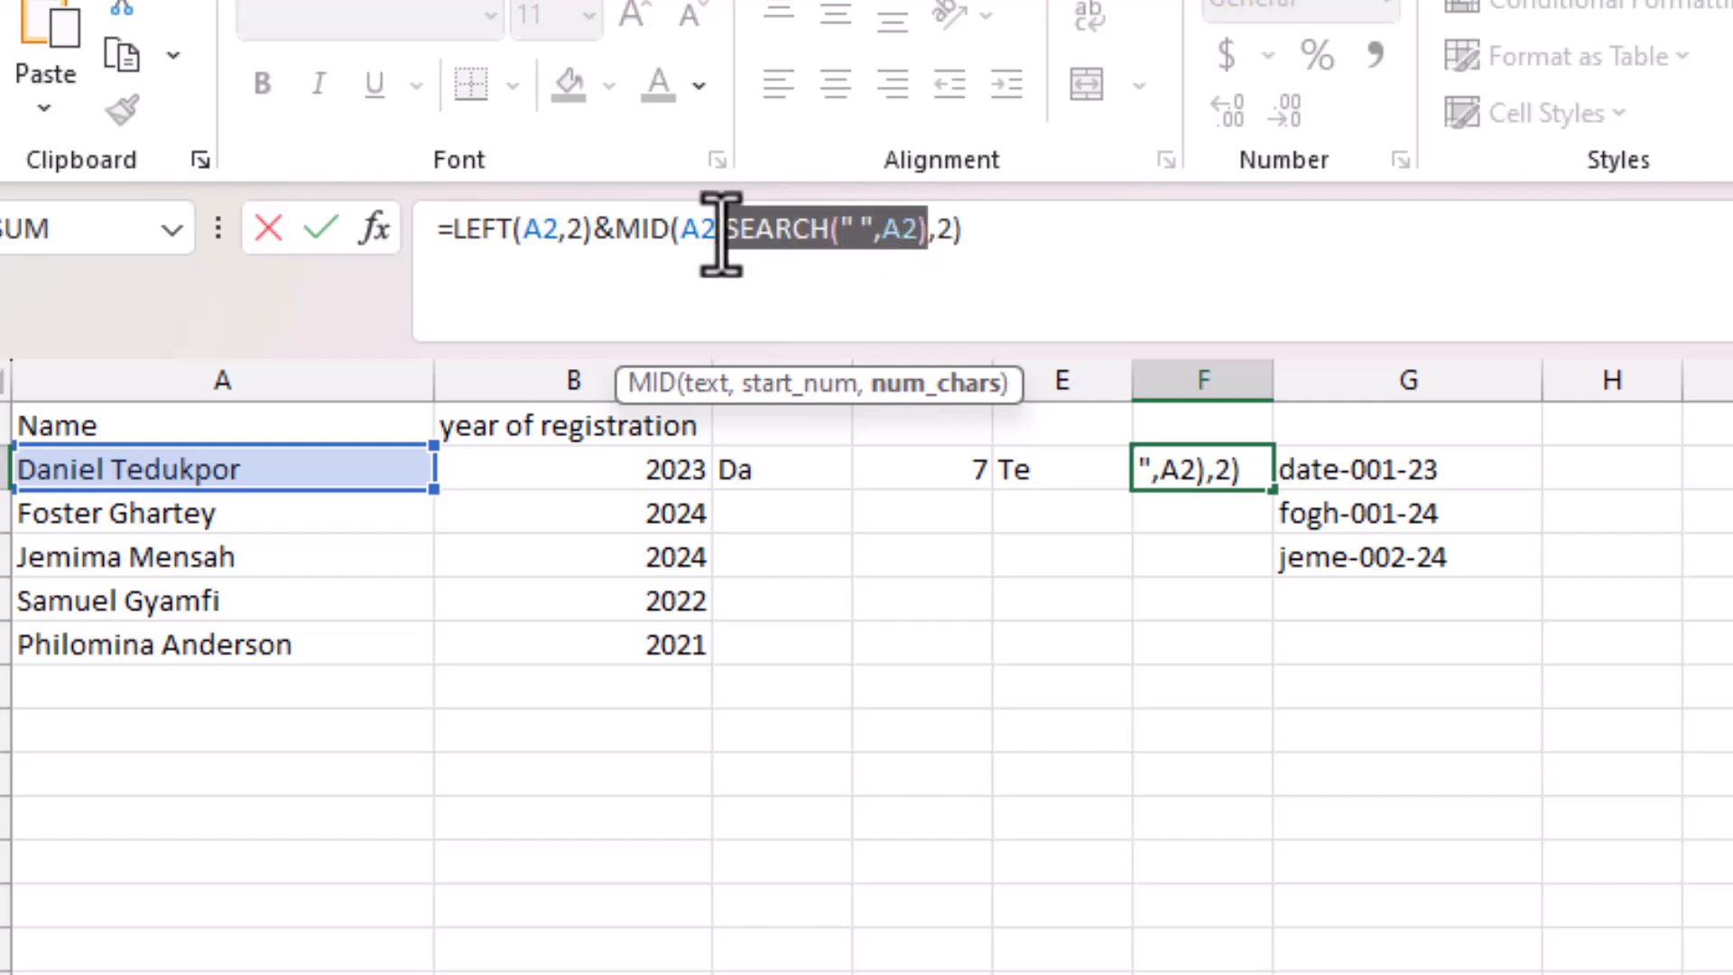
{"action": "left_click", "coordinate": [925, 231]}
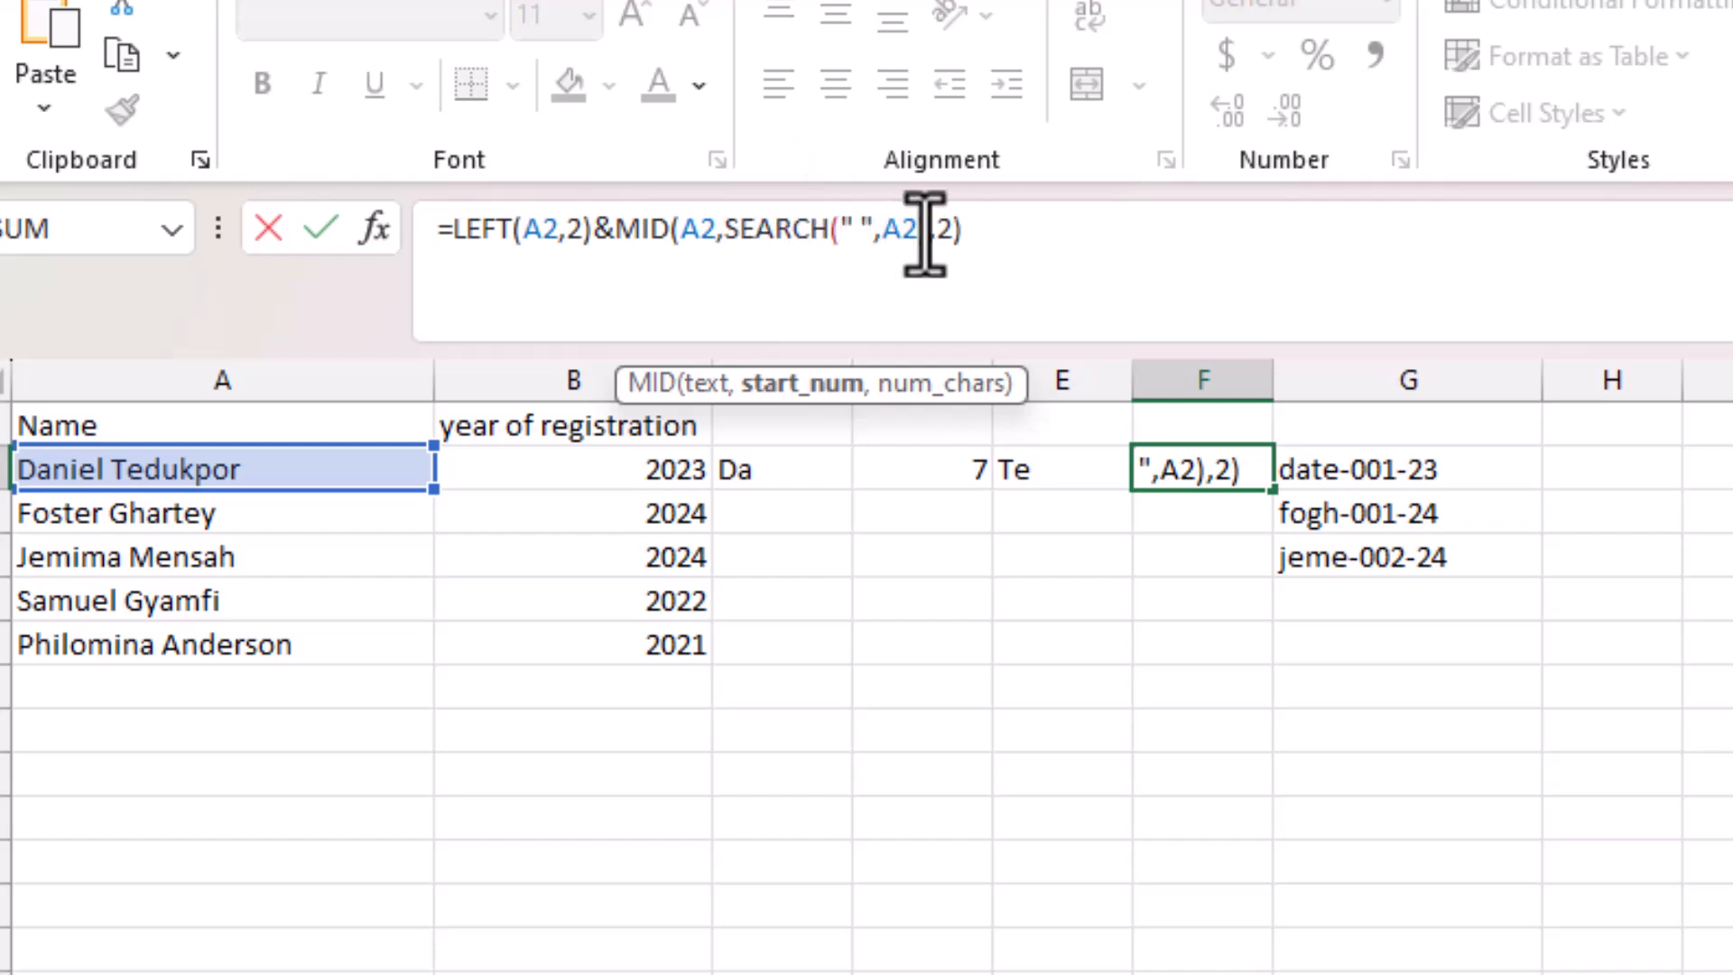
{"action": "type", "text": "+1"}
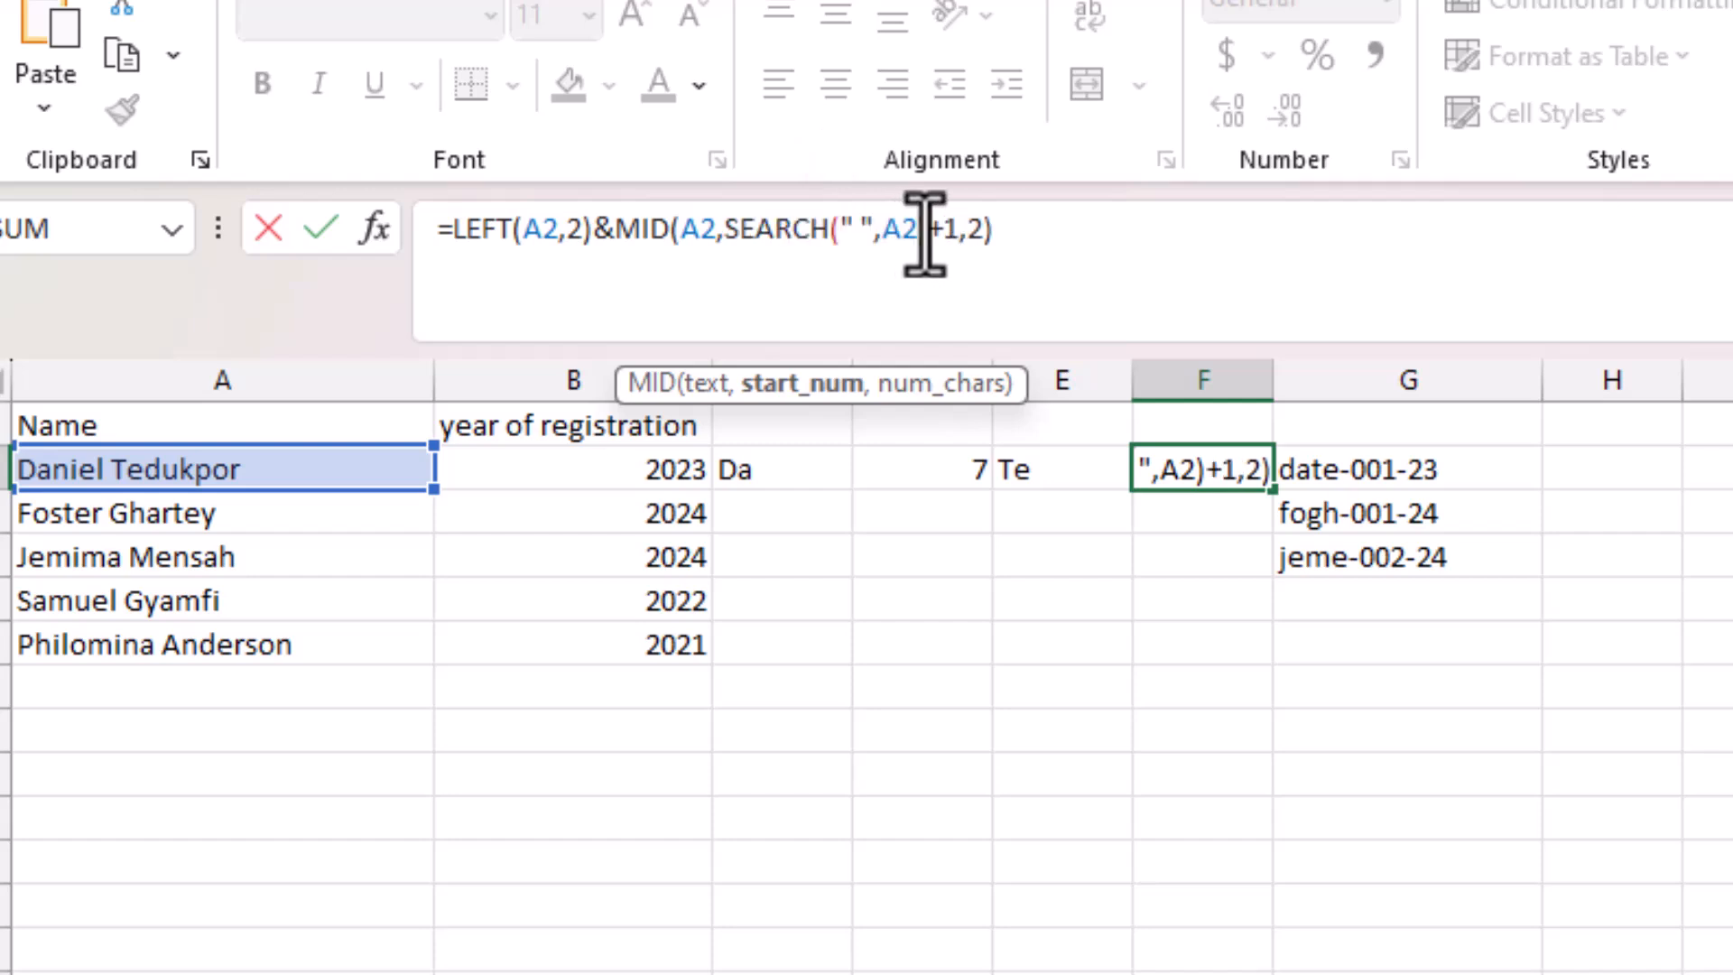
{"action": "key", "text": "Return"}
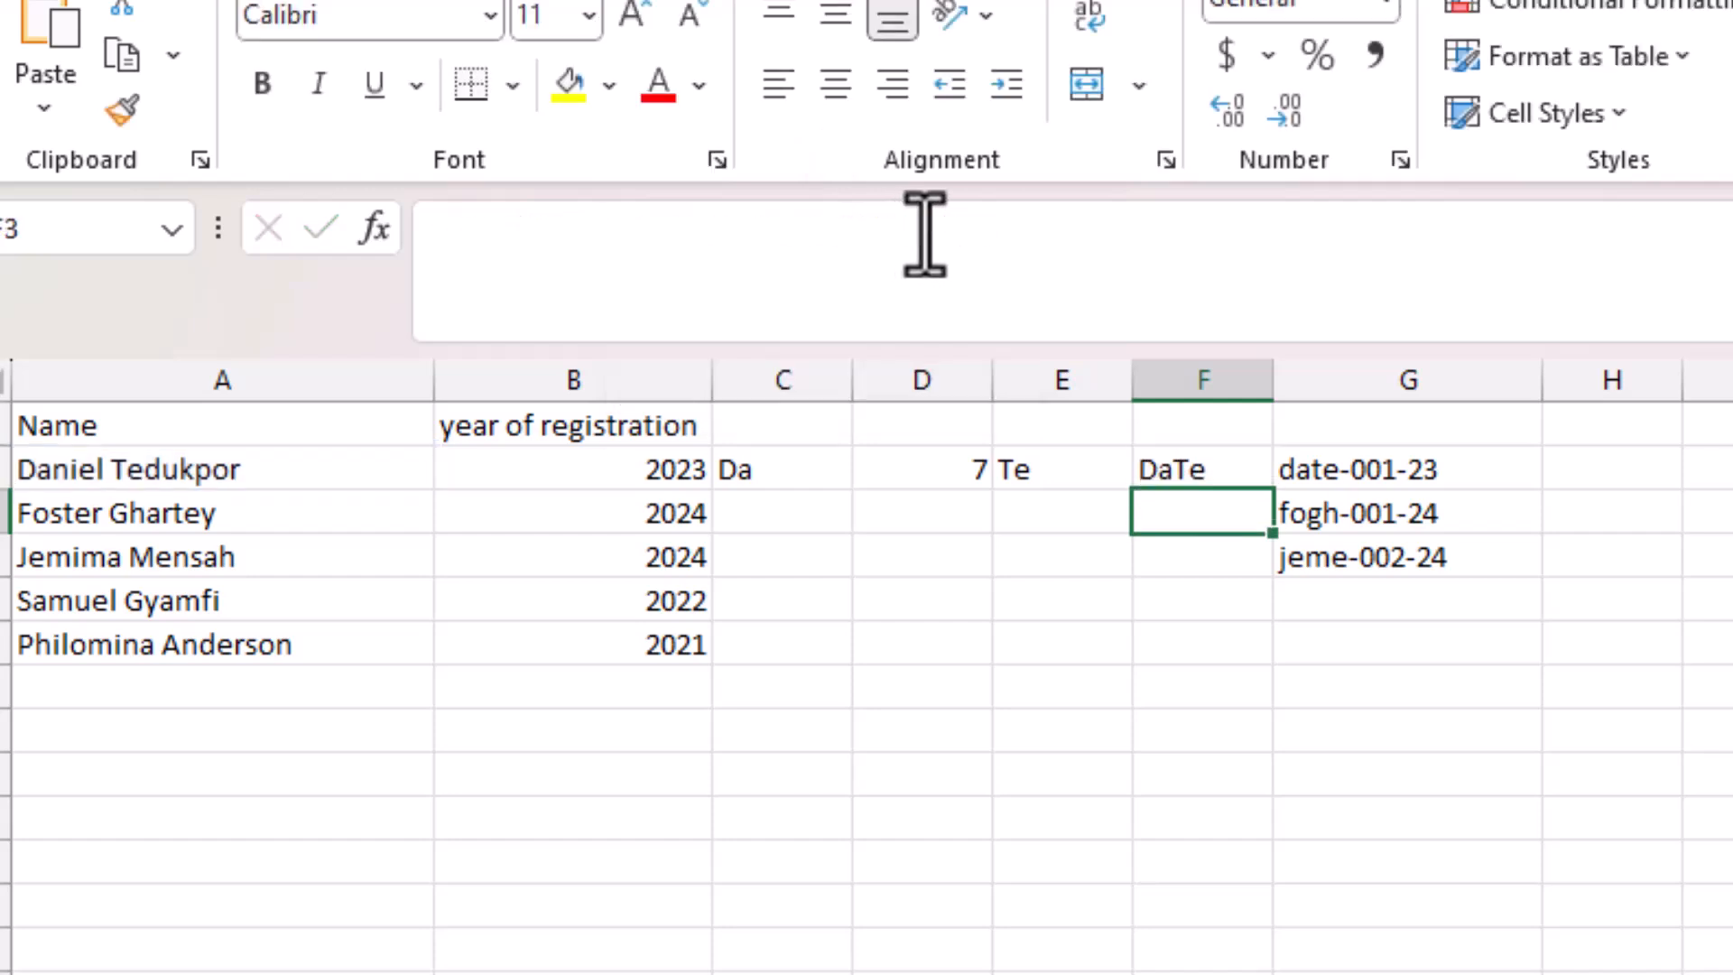
{"action": "left_click", "coordinate": [1218, 469]}
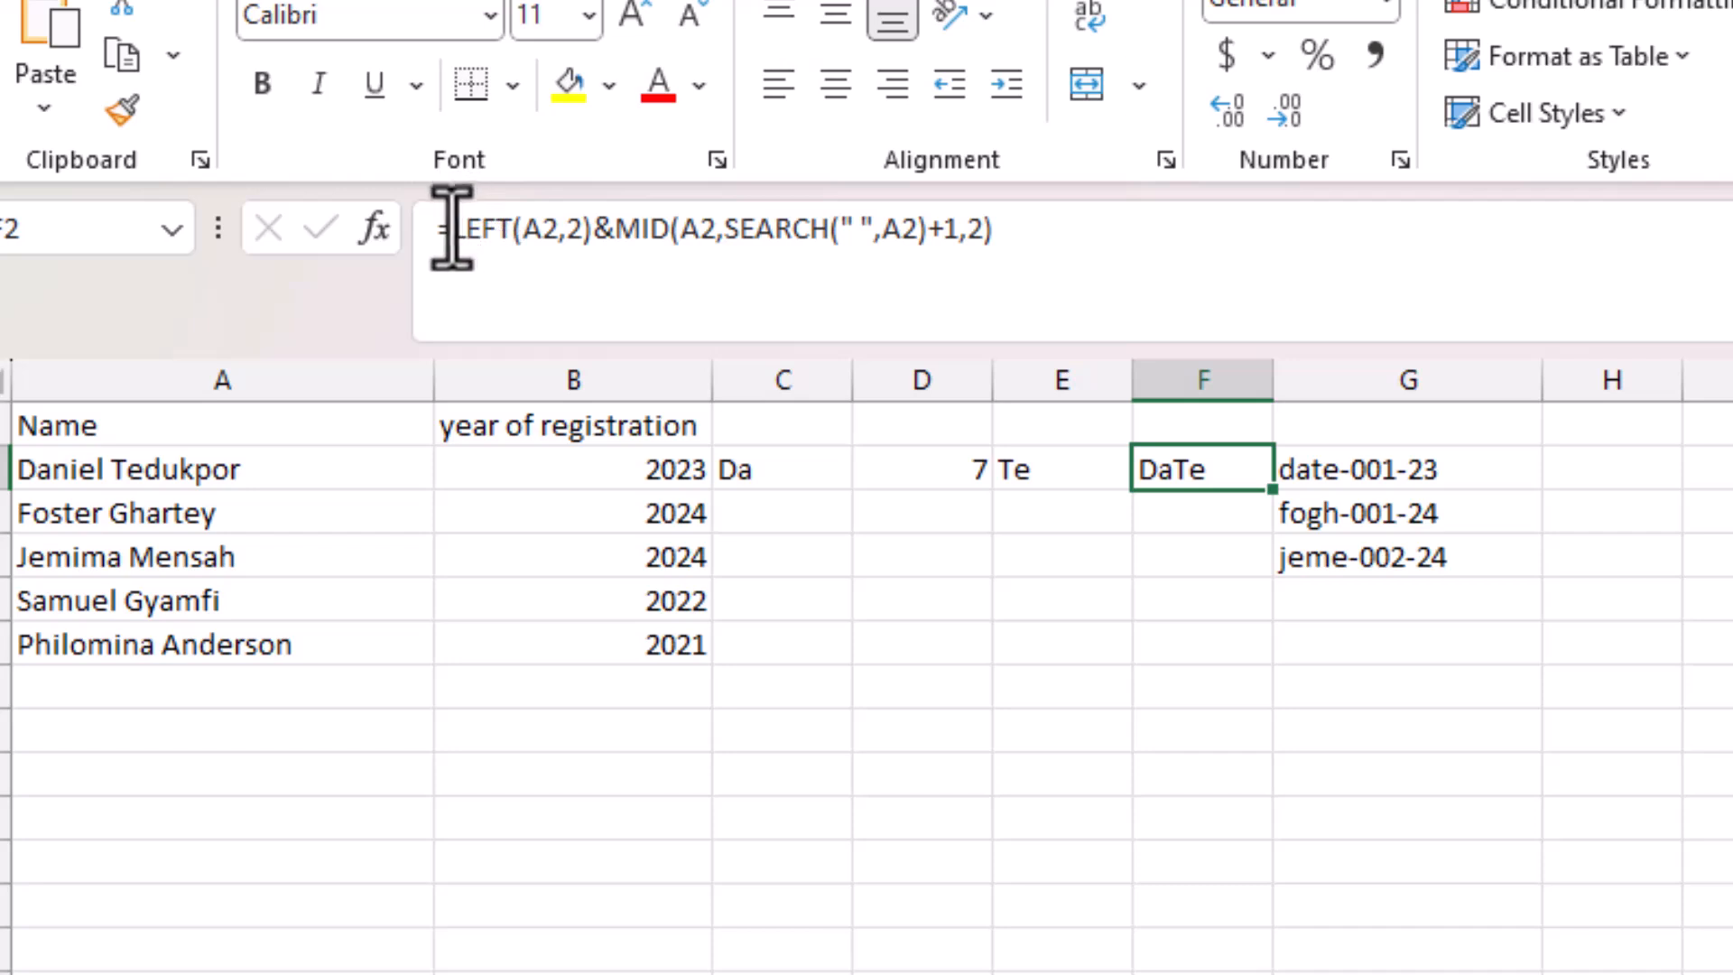
Wrap F2's whole formula in LOWER( ) so the combined letters appear in lowercase.
{"action": "left_click_drag", "start_coordinate": [454, 228], "coordinate": [1076, 257]}
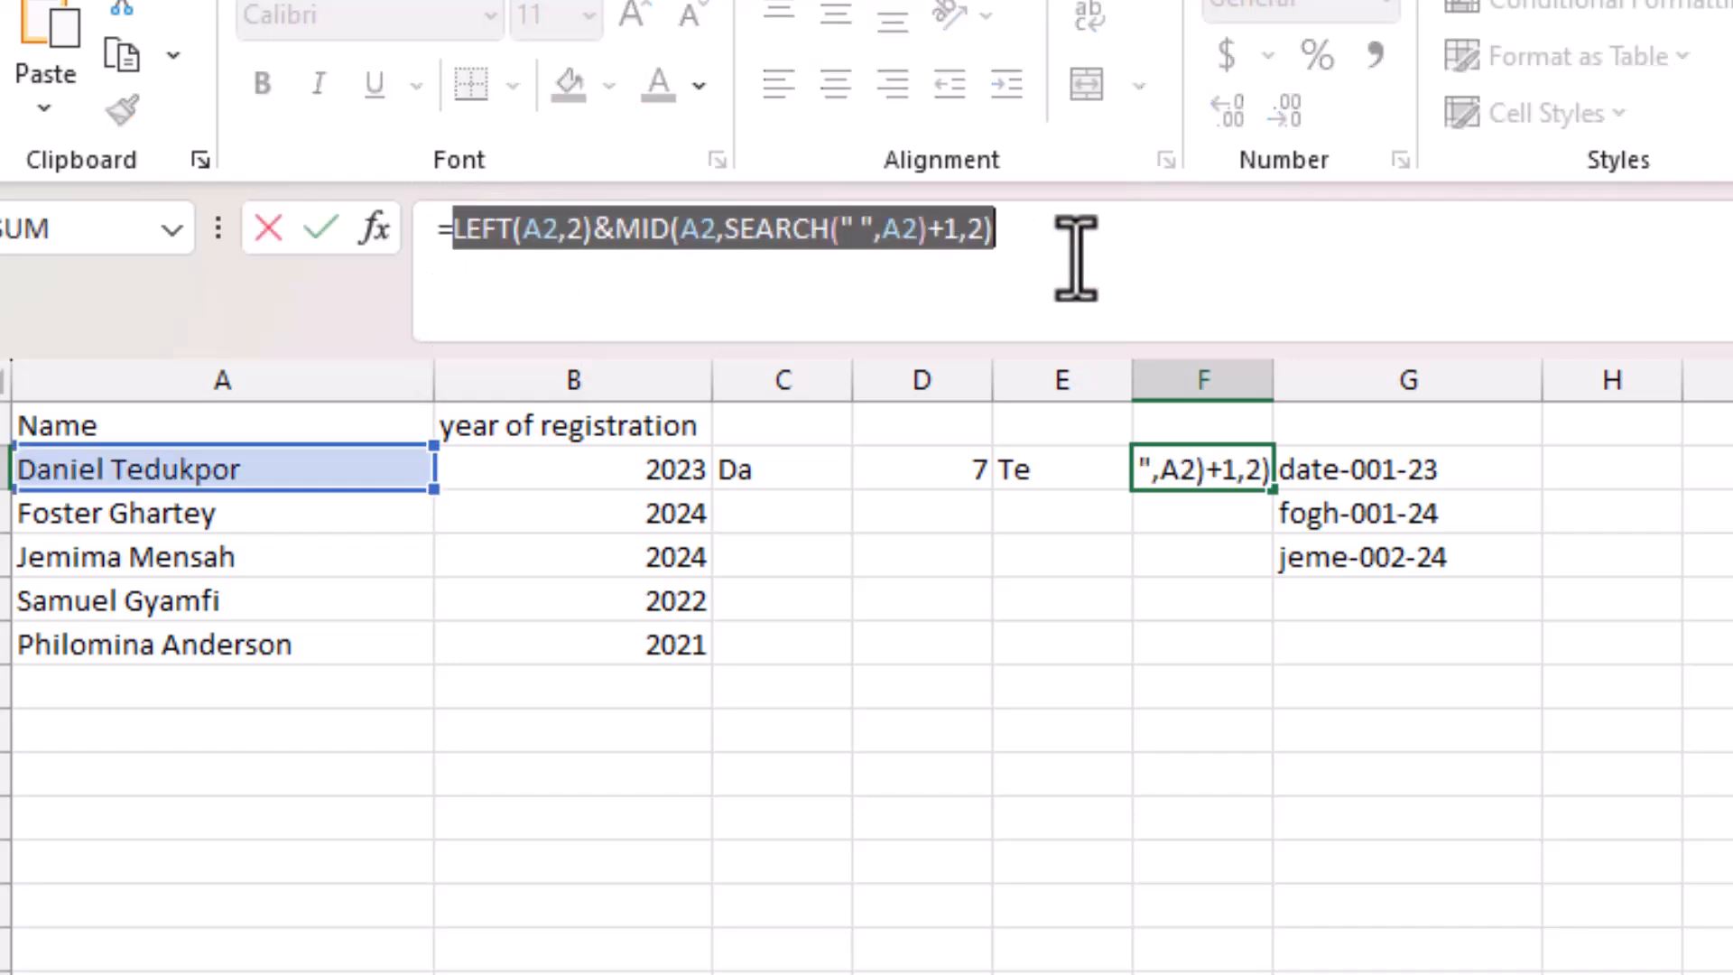
{"action": "left_click", "coordinate": [460, 245]}
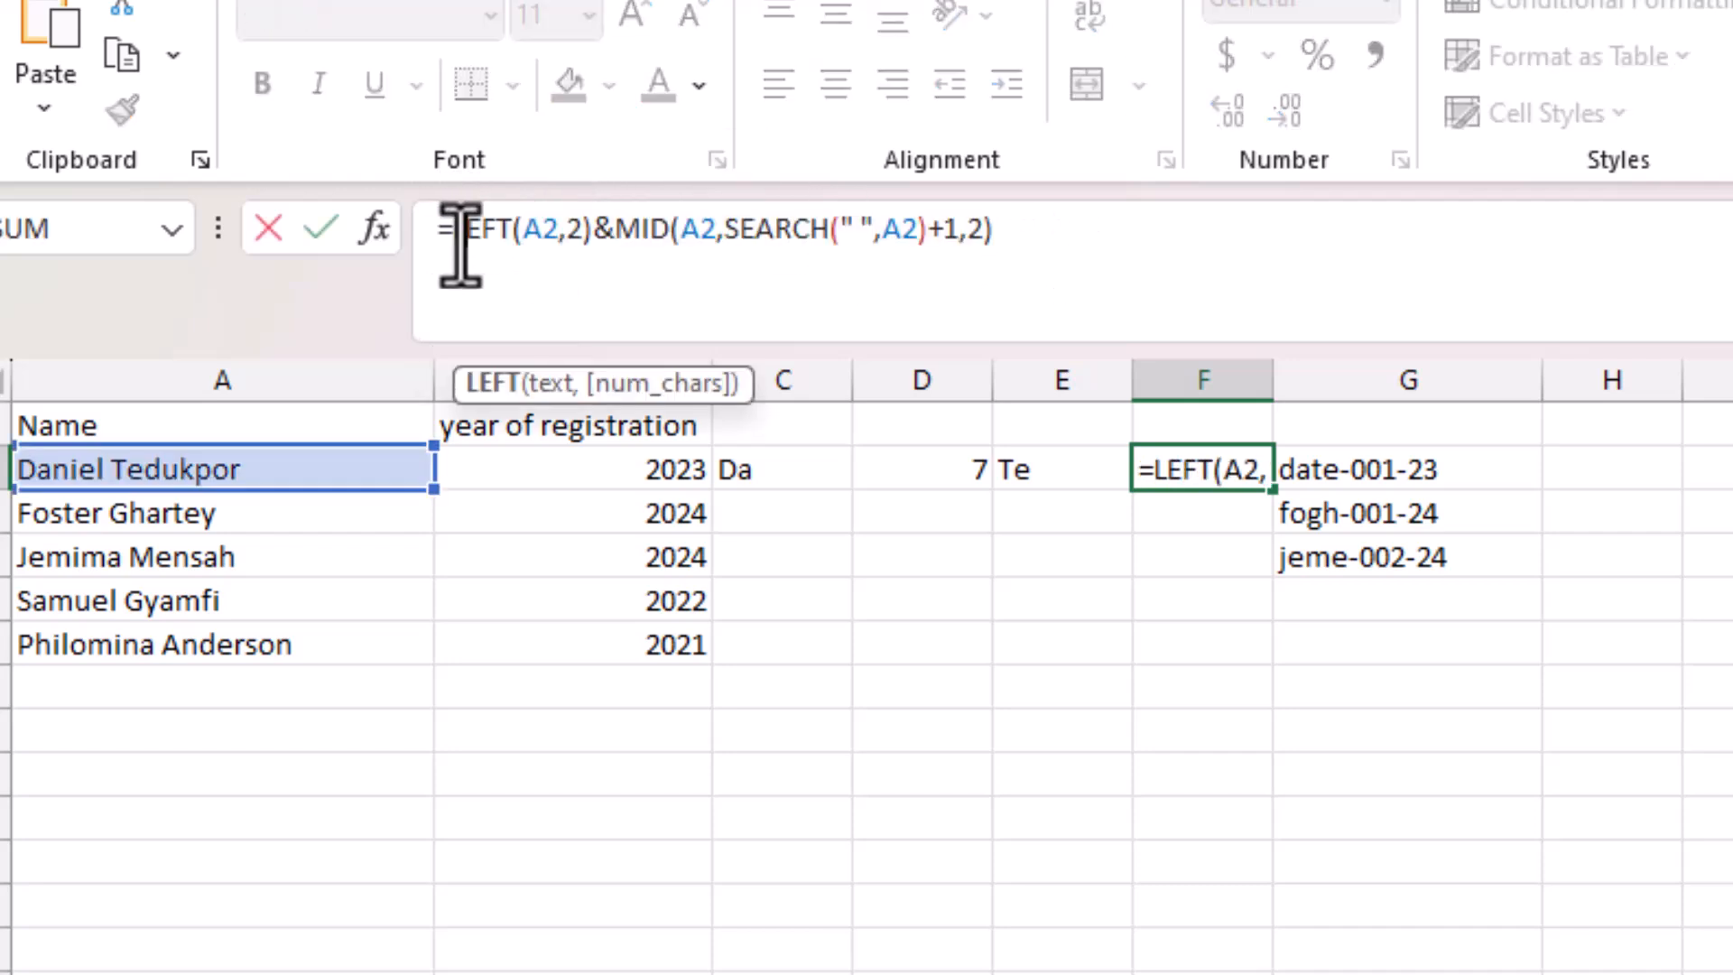
{"action": "left_click", "coordinate": [457, 239]}
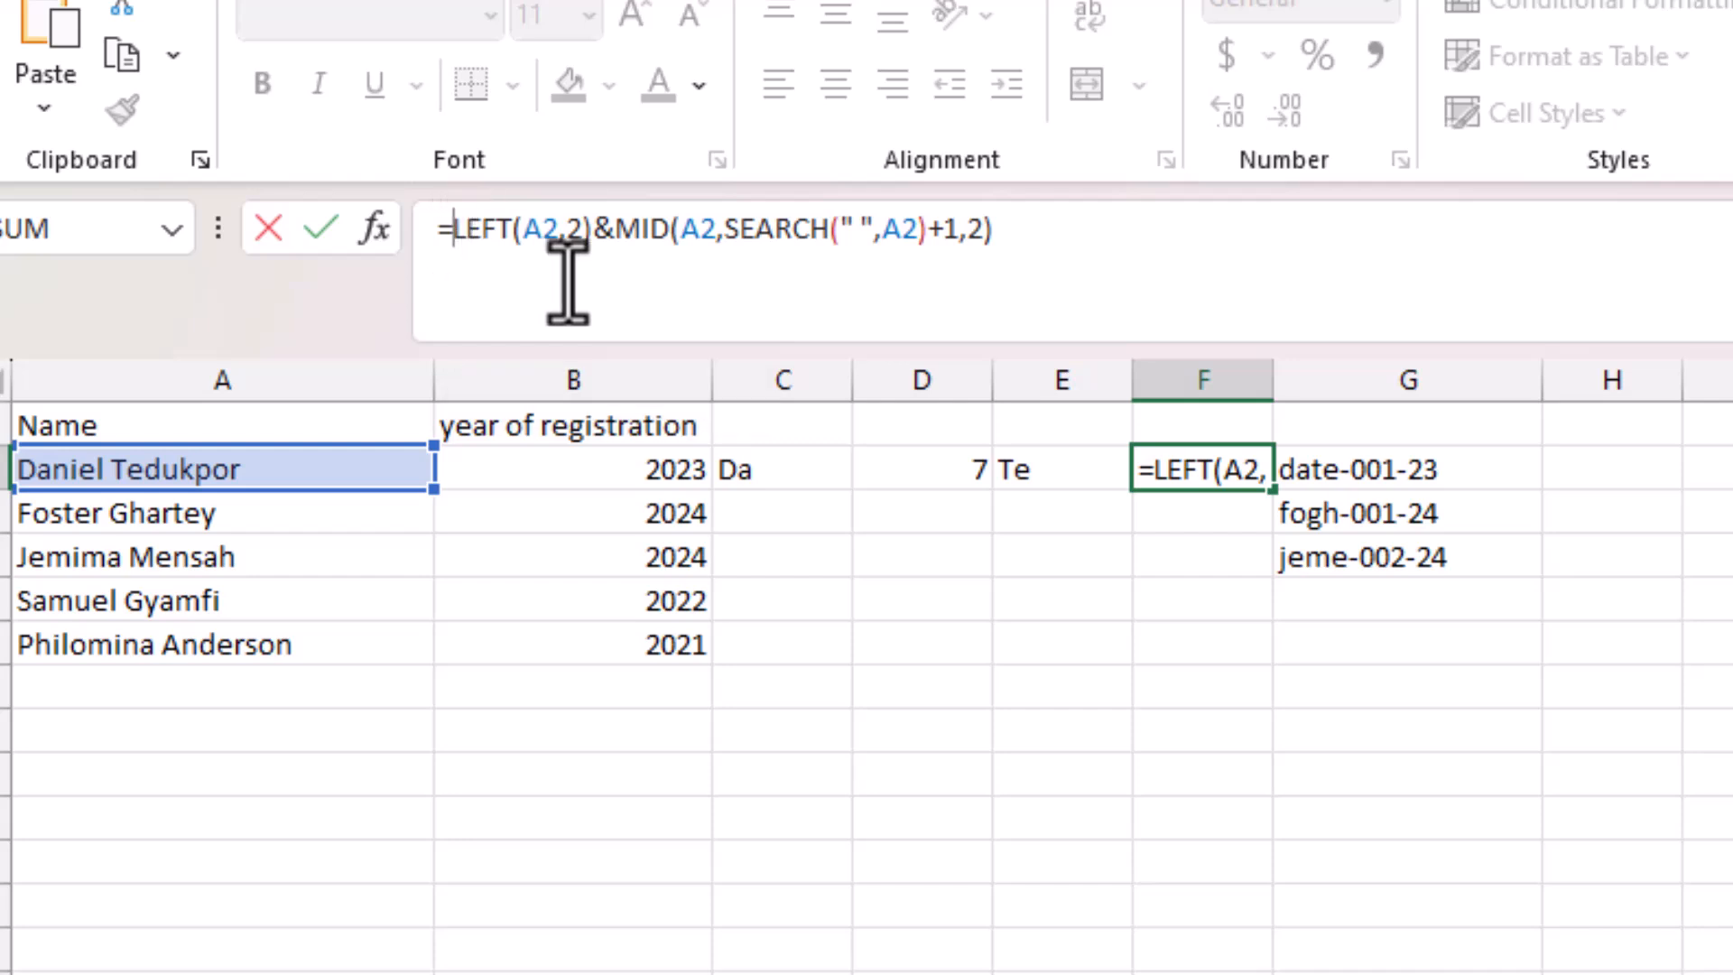
{"action": "type", "text": "lower"}
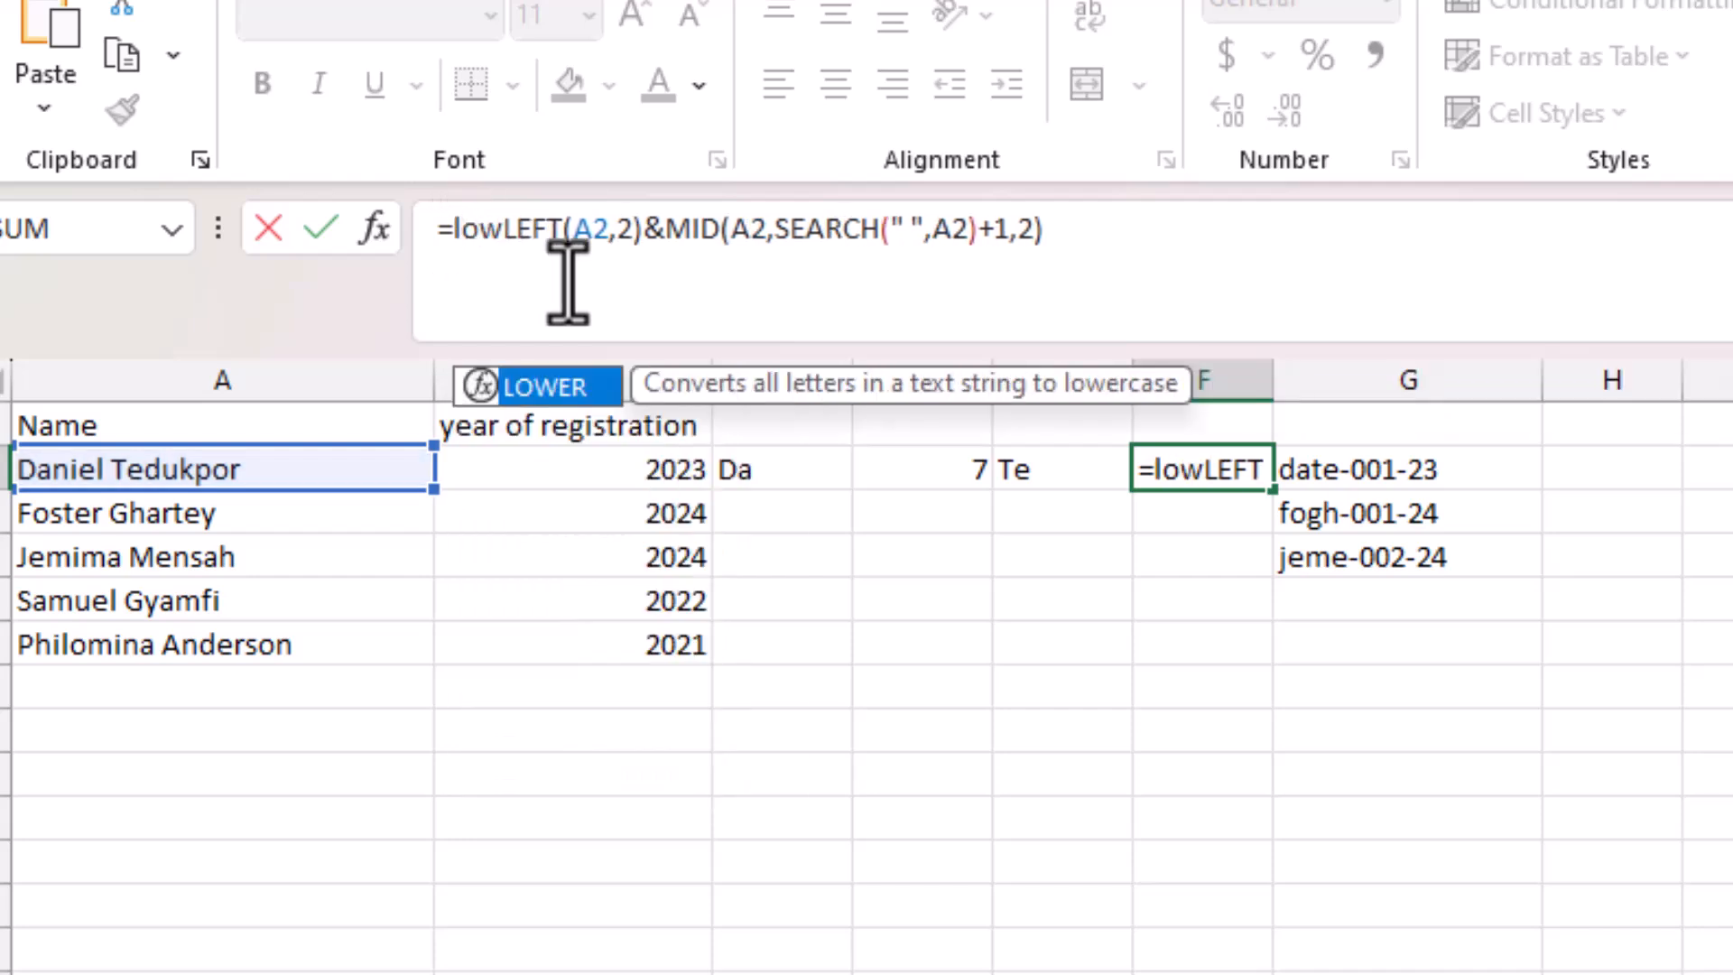
{"action": "type", "text": "("}
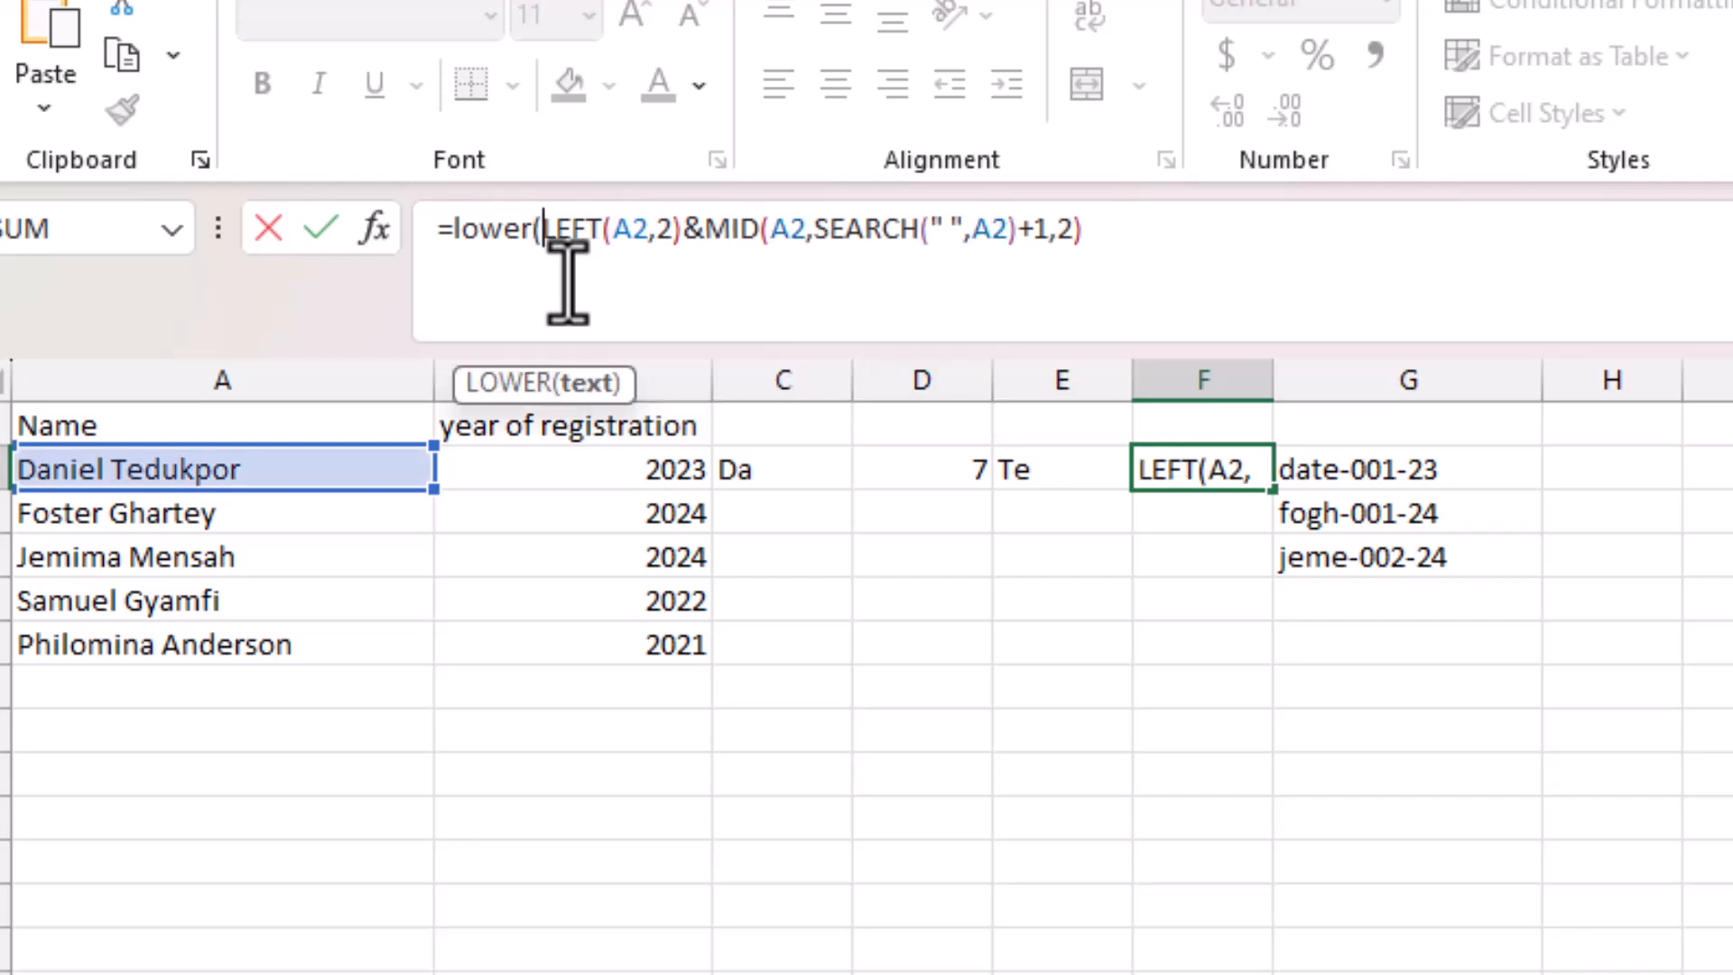
{"action": "left_click", "coordinate": [1153, 252]}
{"action": "type", "text": ")"}
{"action": "key", "text": "Return"}
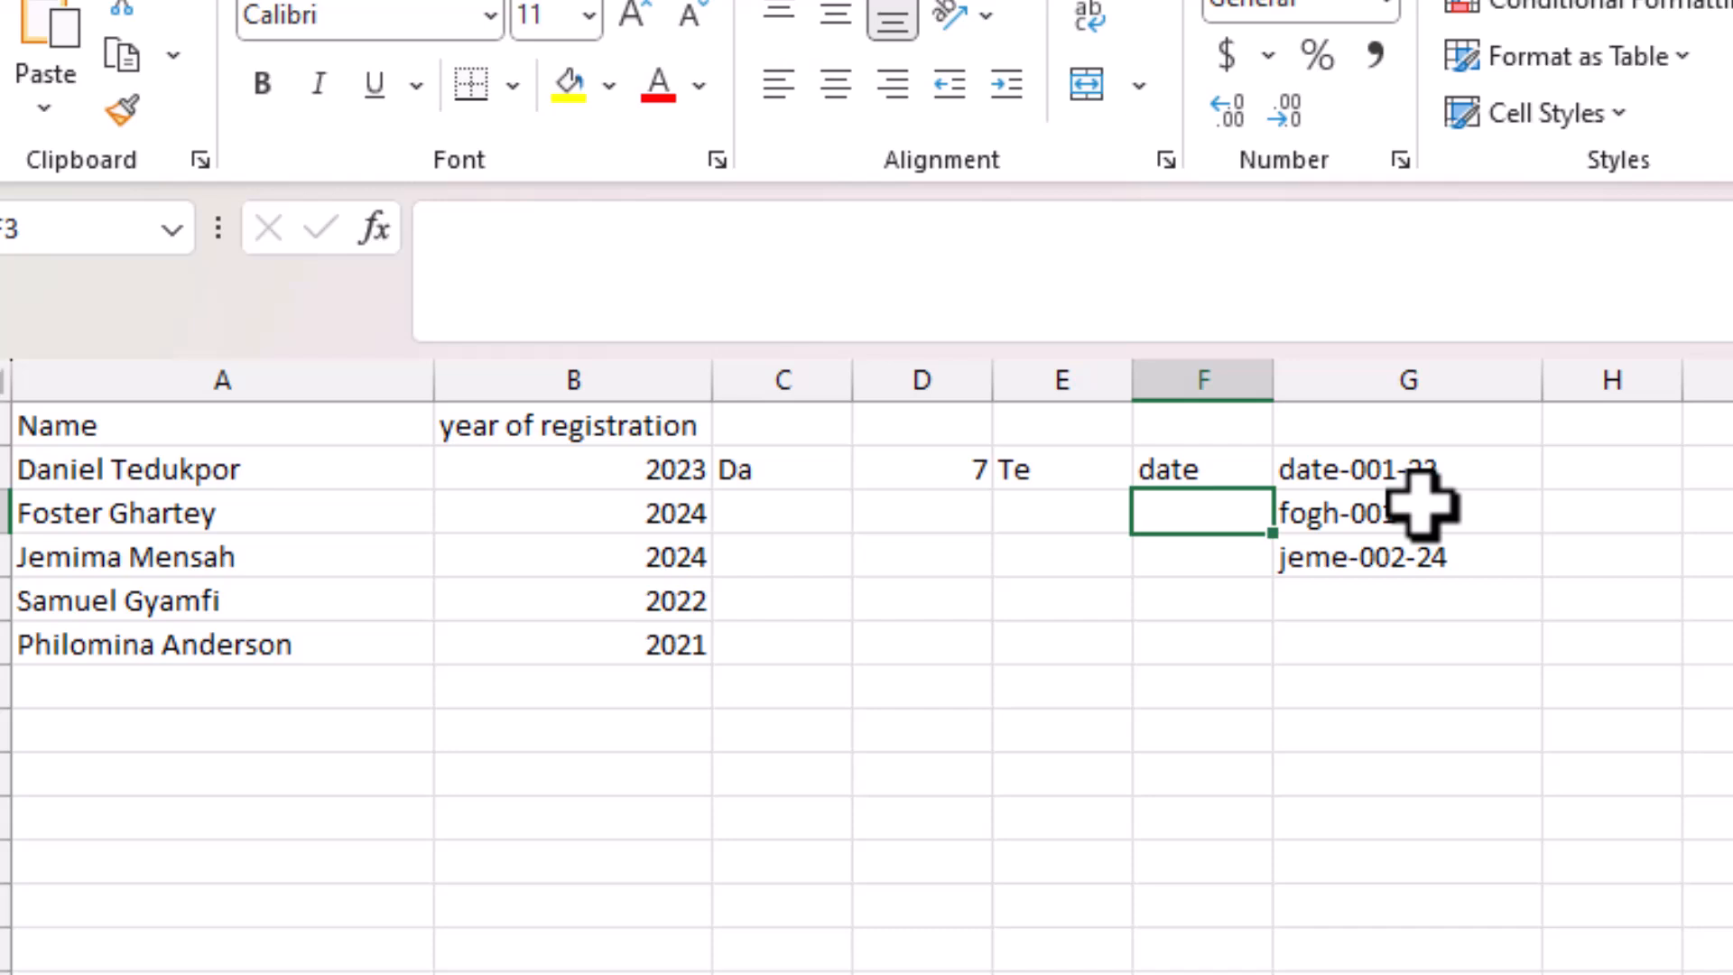
Insert a blank column G in front of the date IDs, pushing them into column H.
{"action": "left_click", "coordinate": [1391, 377]}
{"action": "right_click", "coordinate": [1394, 372]}
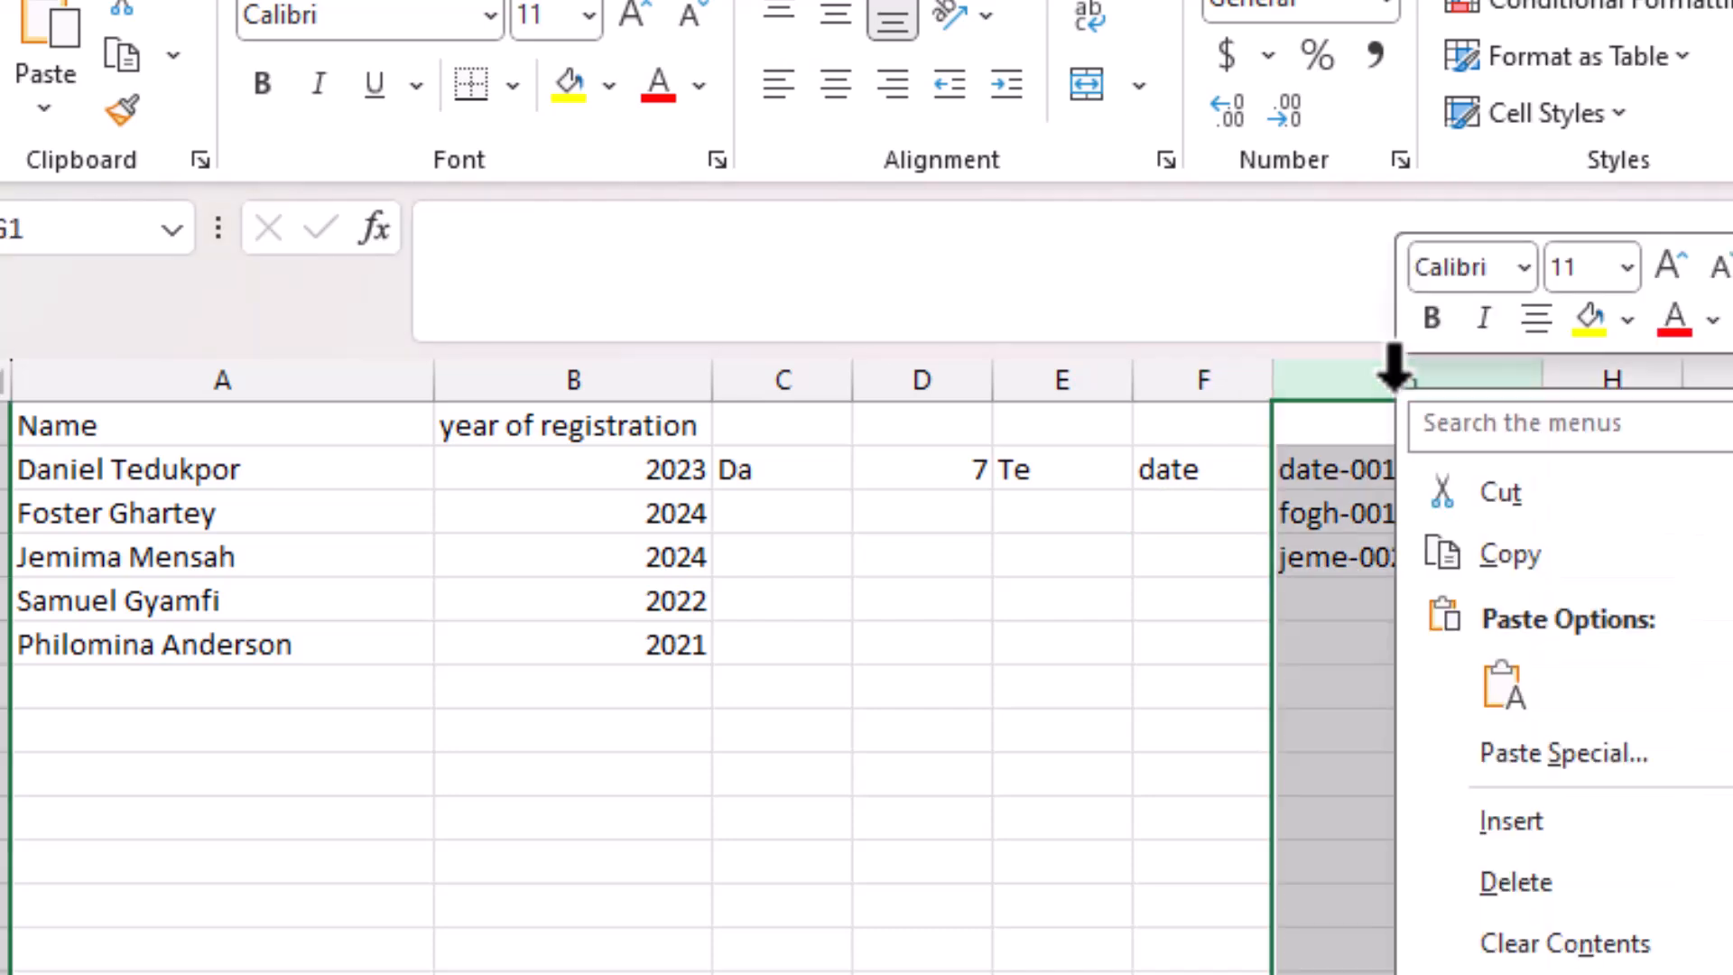
{"action": "left_click", "coordinate": [1525, 826]}
{"action": "left_click", "coordinate": [1336, 465]}
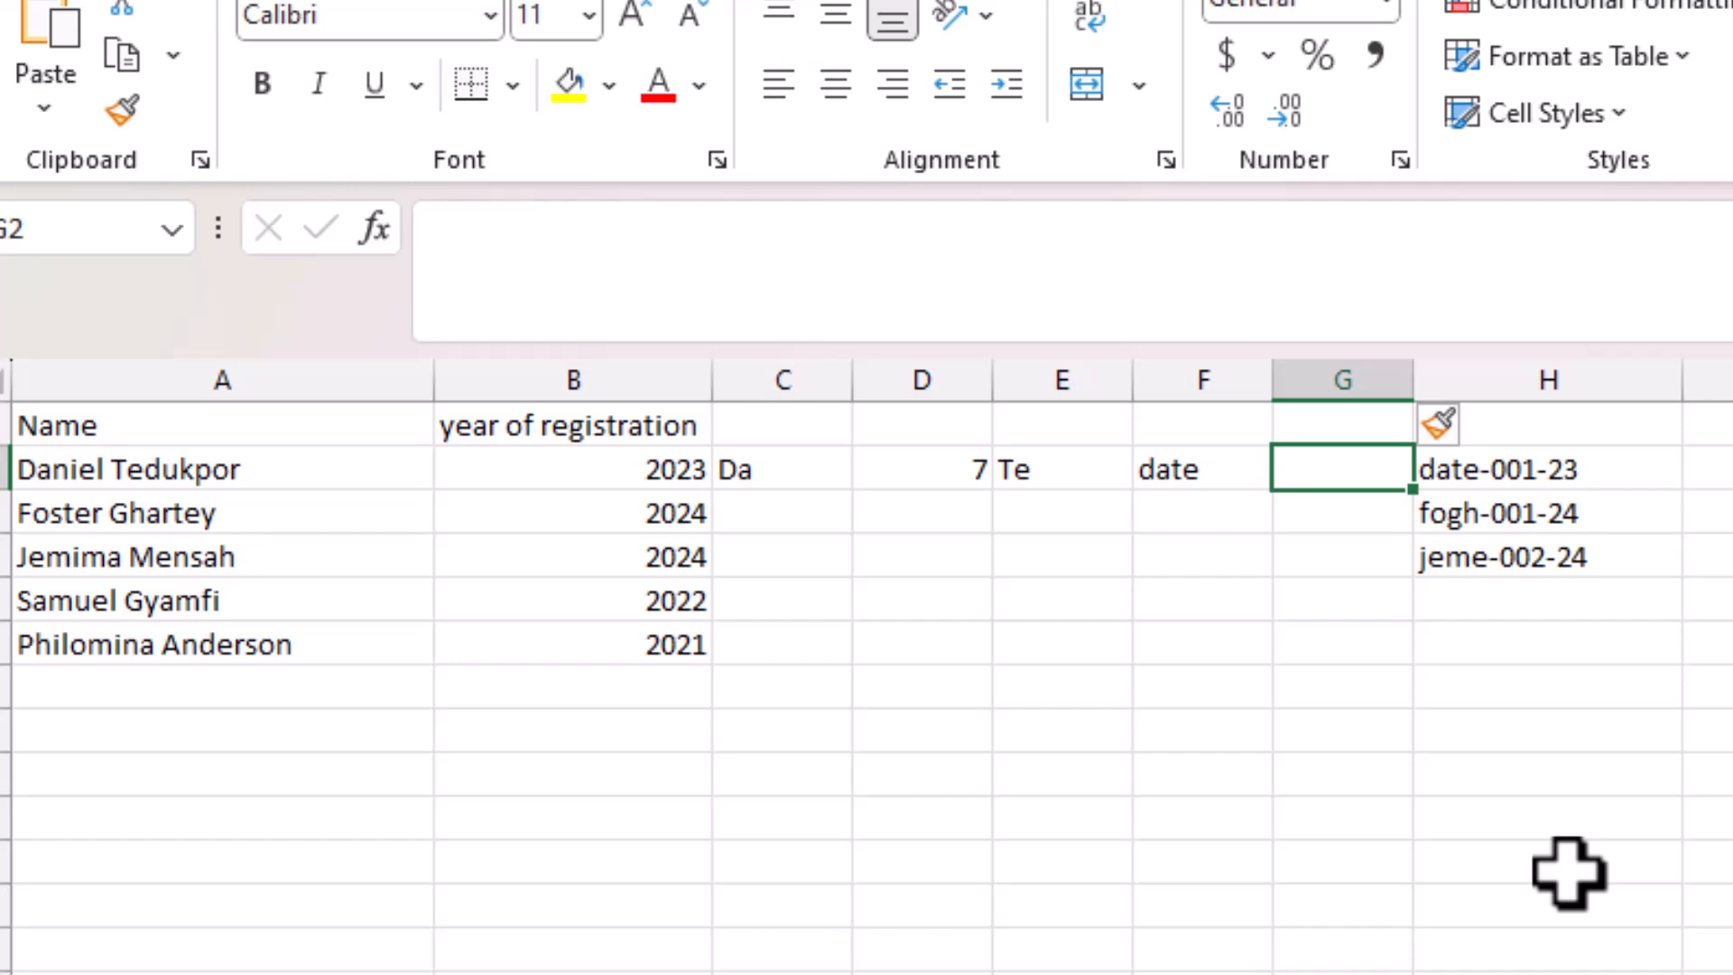
In G2, begin =countif(B2:B6, using the registration years B2:B6 as the count range.
{"action": "type", "text": "=c"}
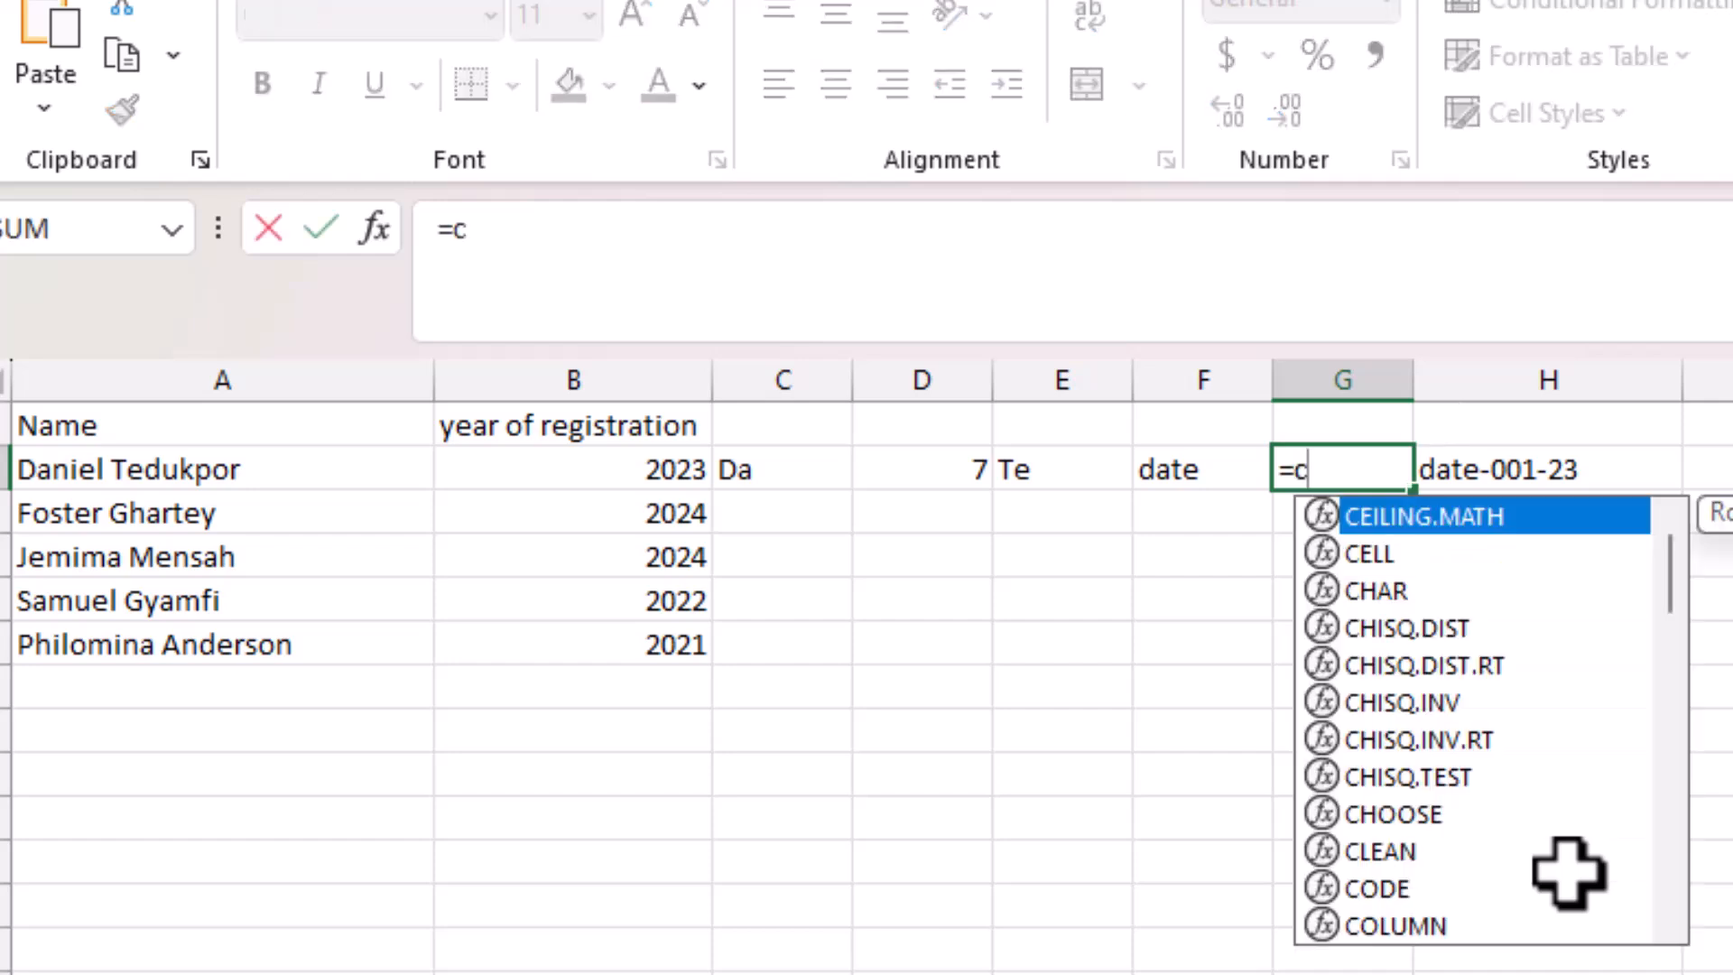
{"action": "type", "text": "ounf"}
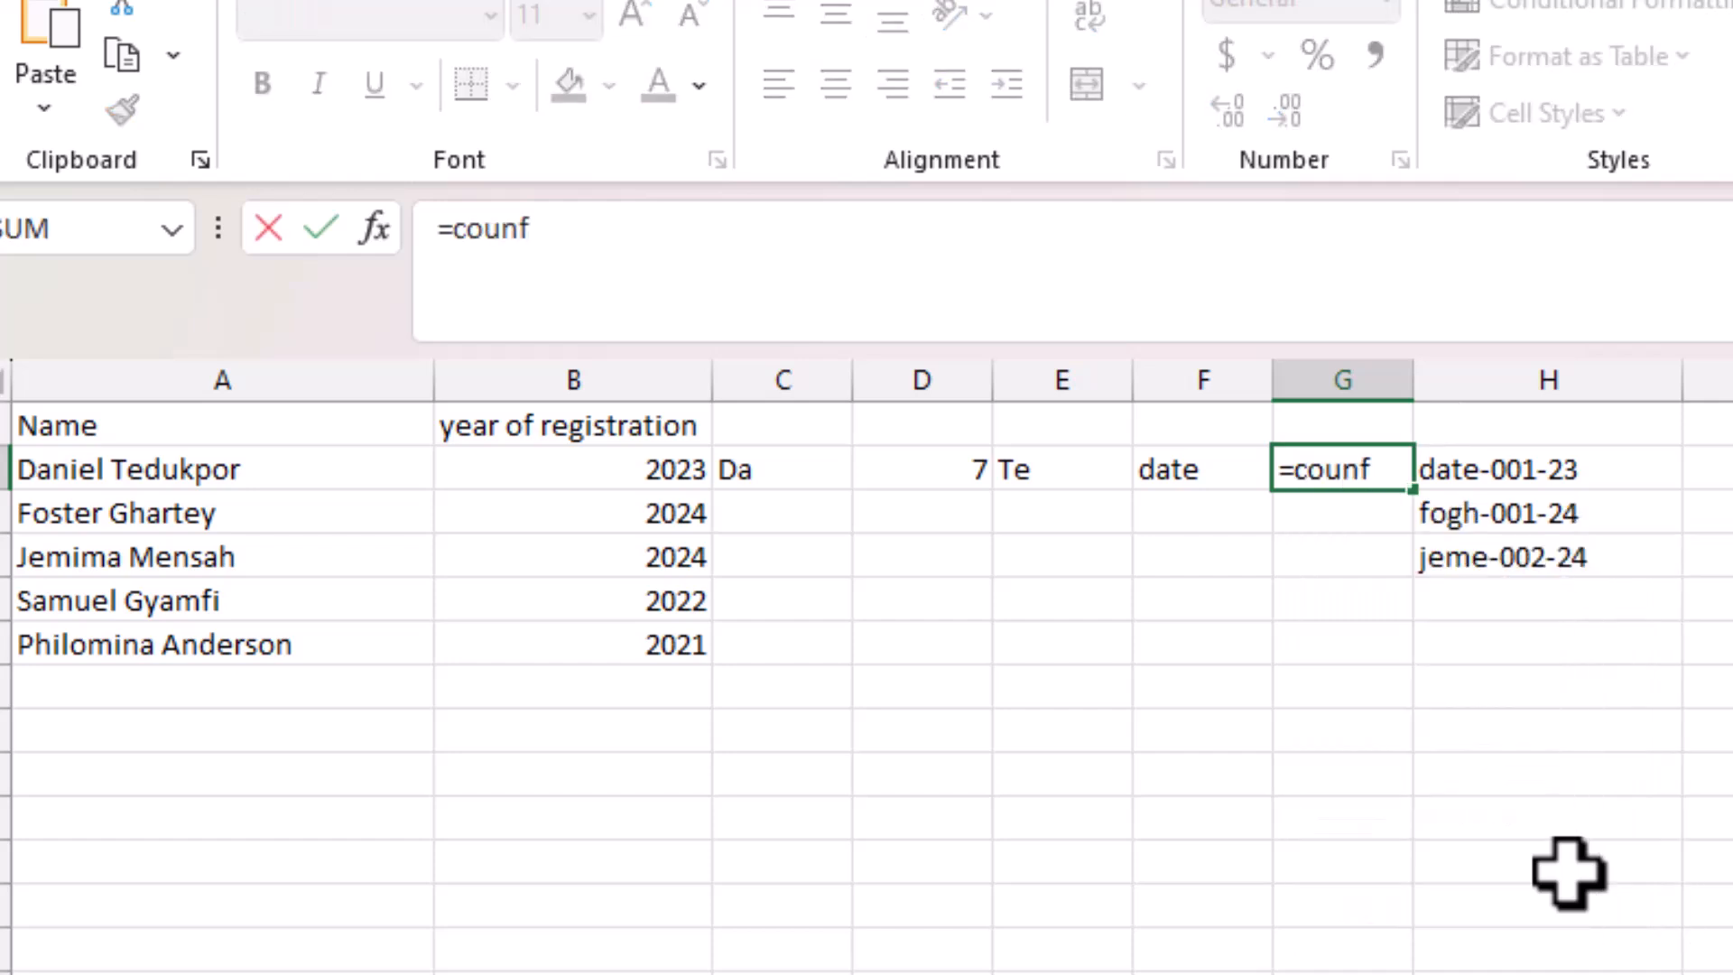
{"action": "key", "text": "BackSpace"}
{"action": "type", "text": "t"}
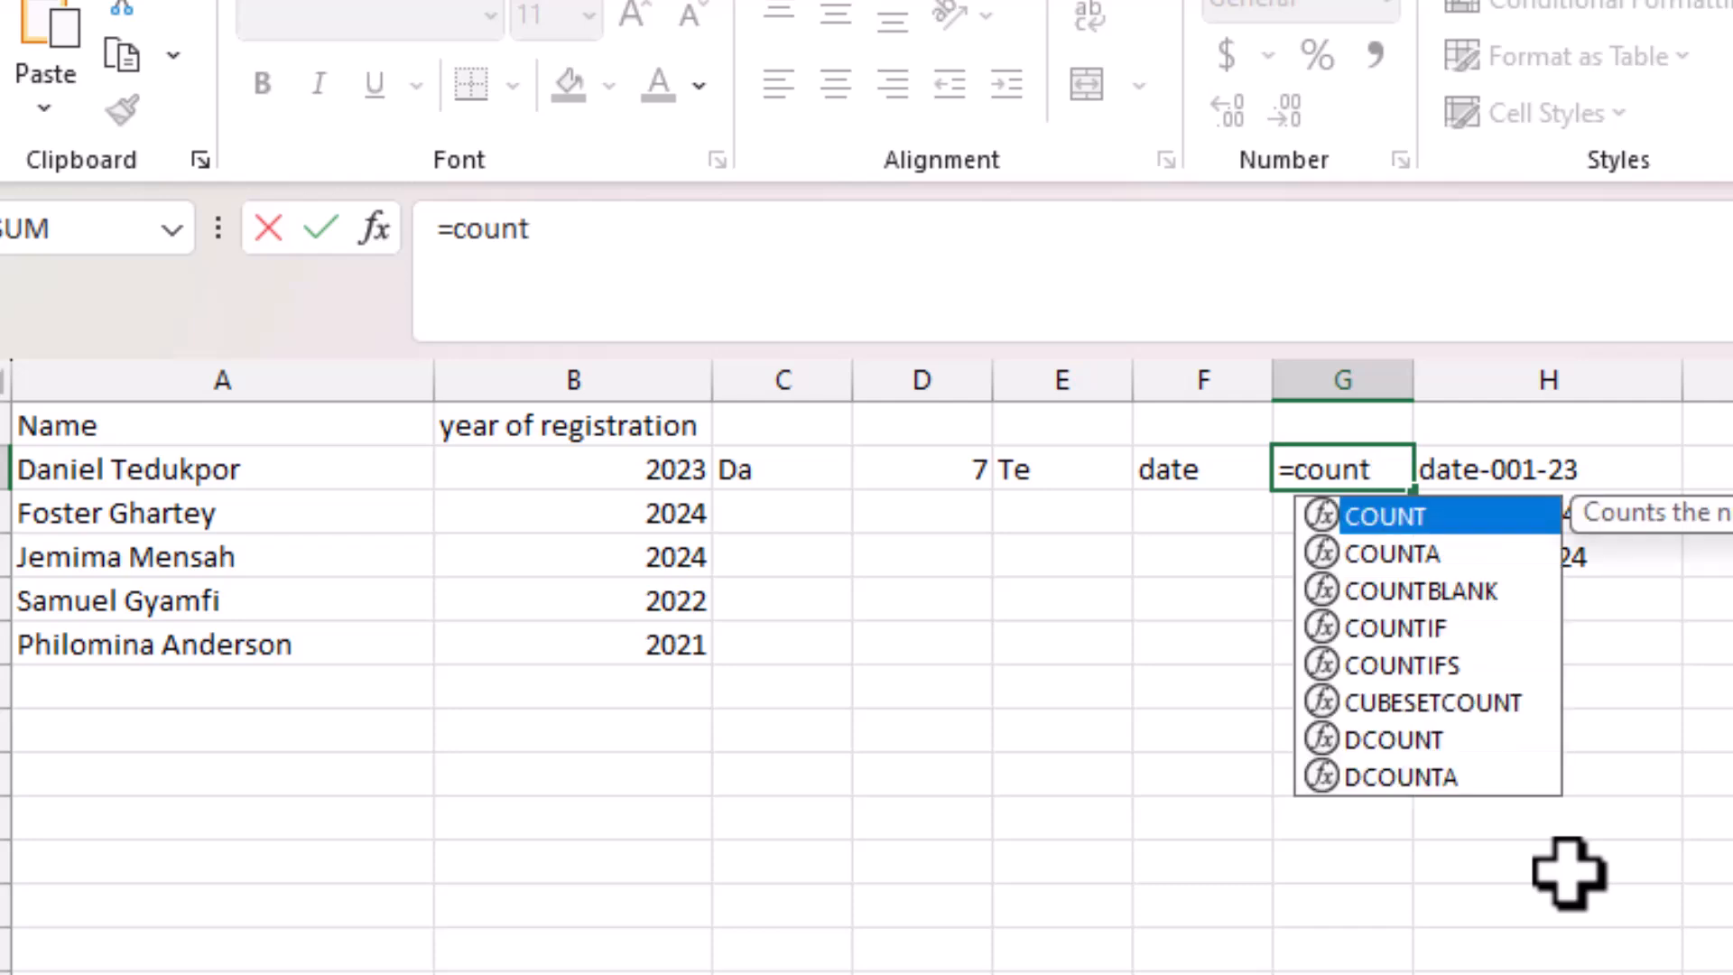
{"action": "type", "text": "if("}
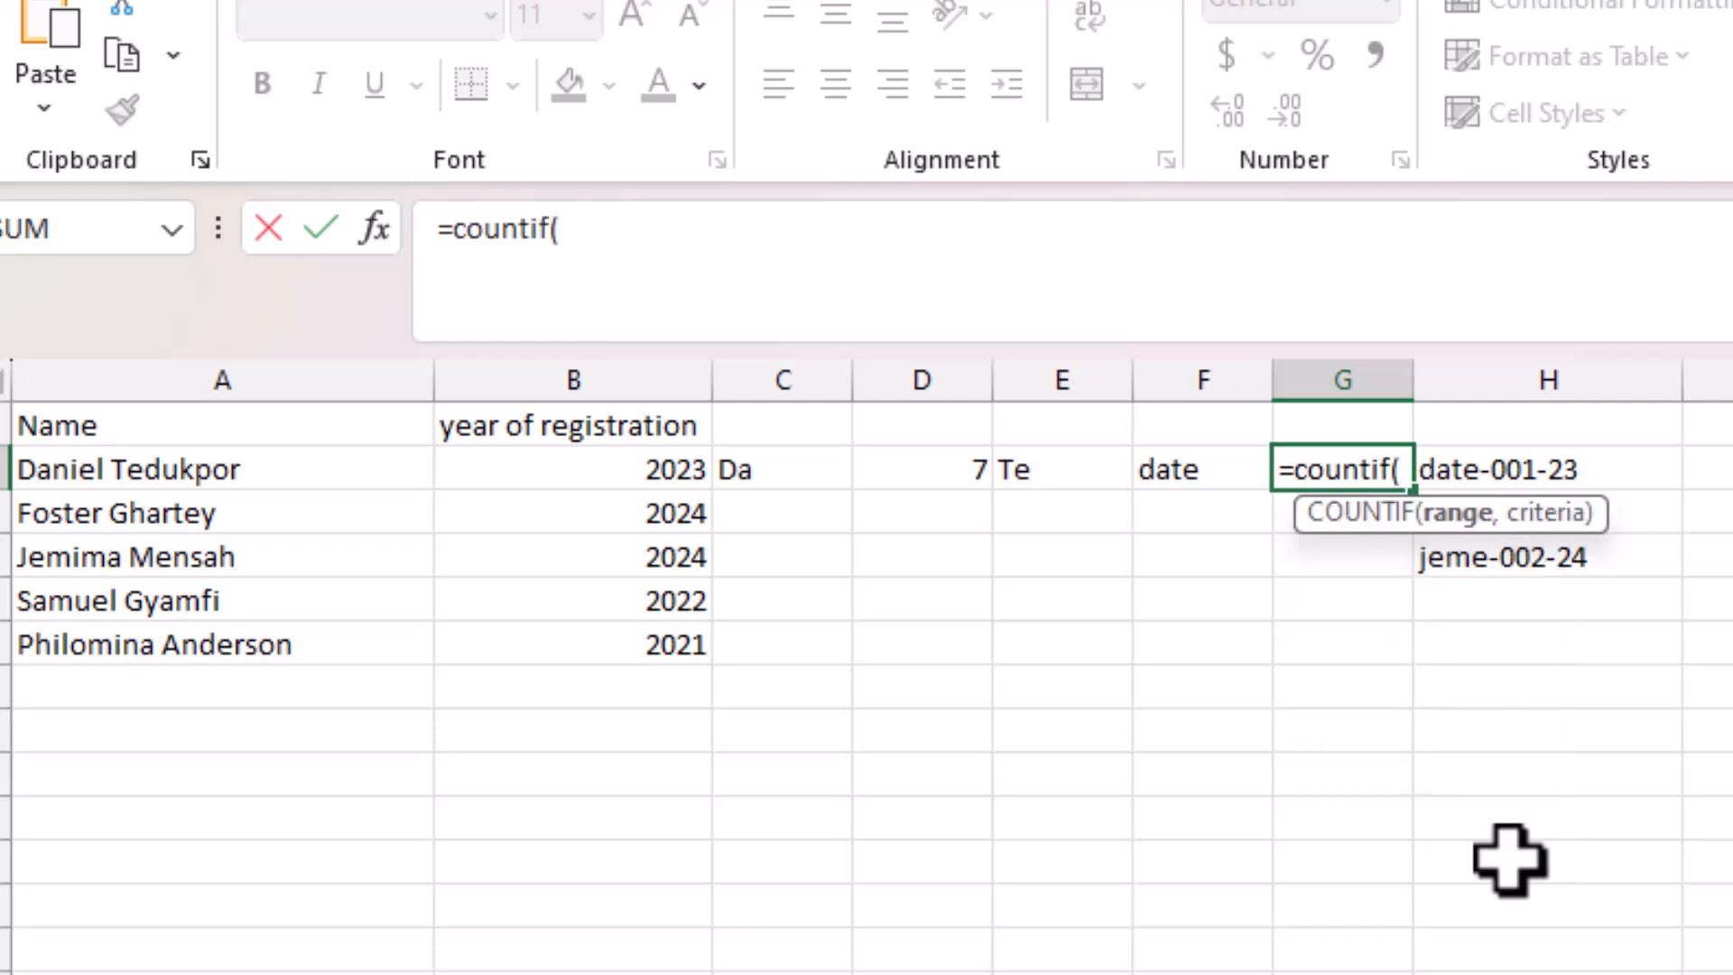
{"action": "left_click", "coordinate": [657, 477]}
{"action": "left_click_drag", "start_coordinate": [657, 477], "coordinate": [665, 646]}
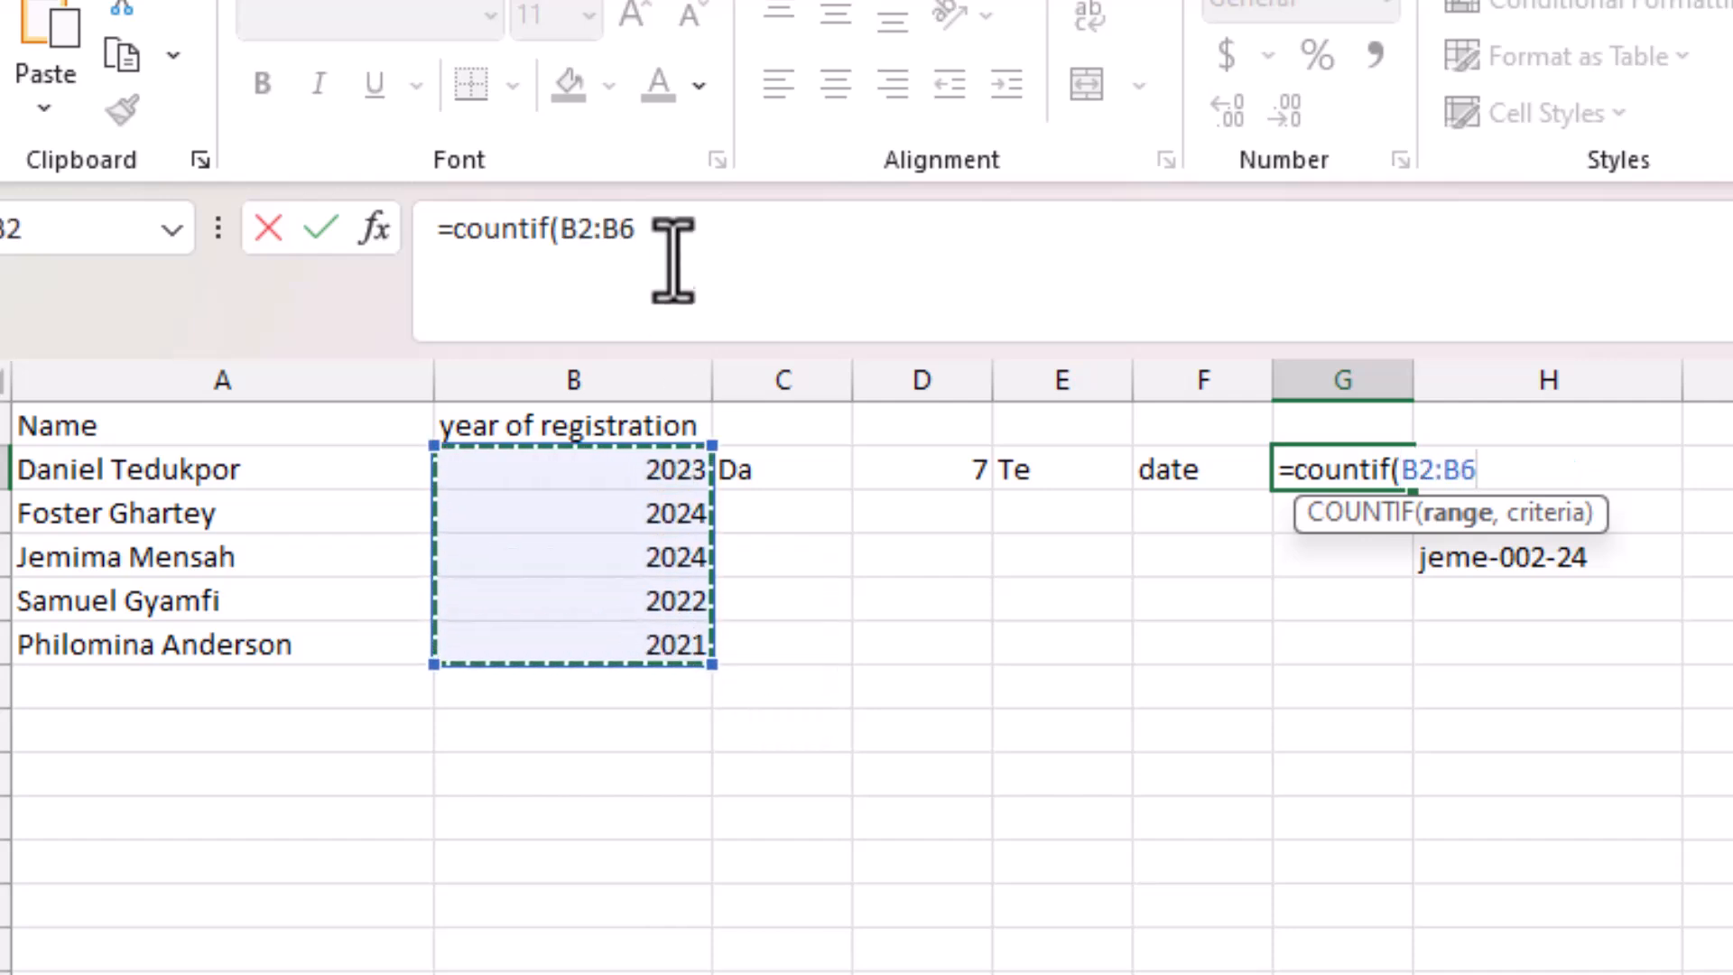
{"action": "left_click", "coordinate": [673, 230]}
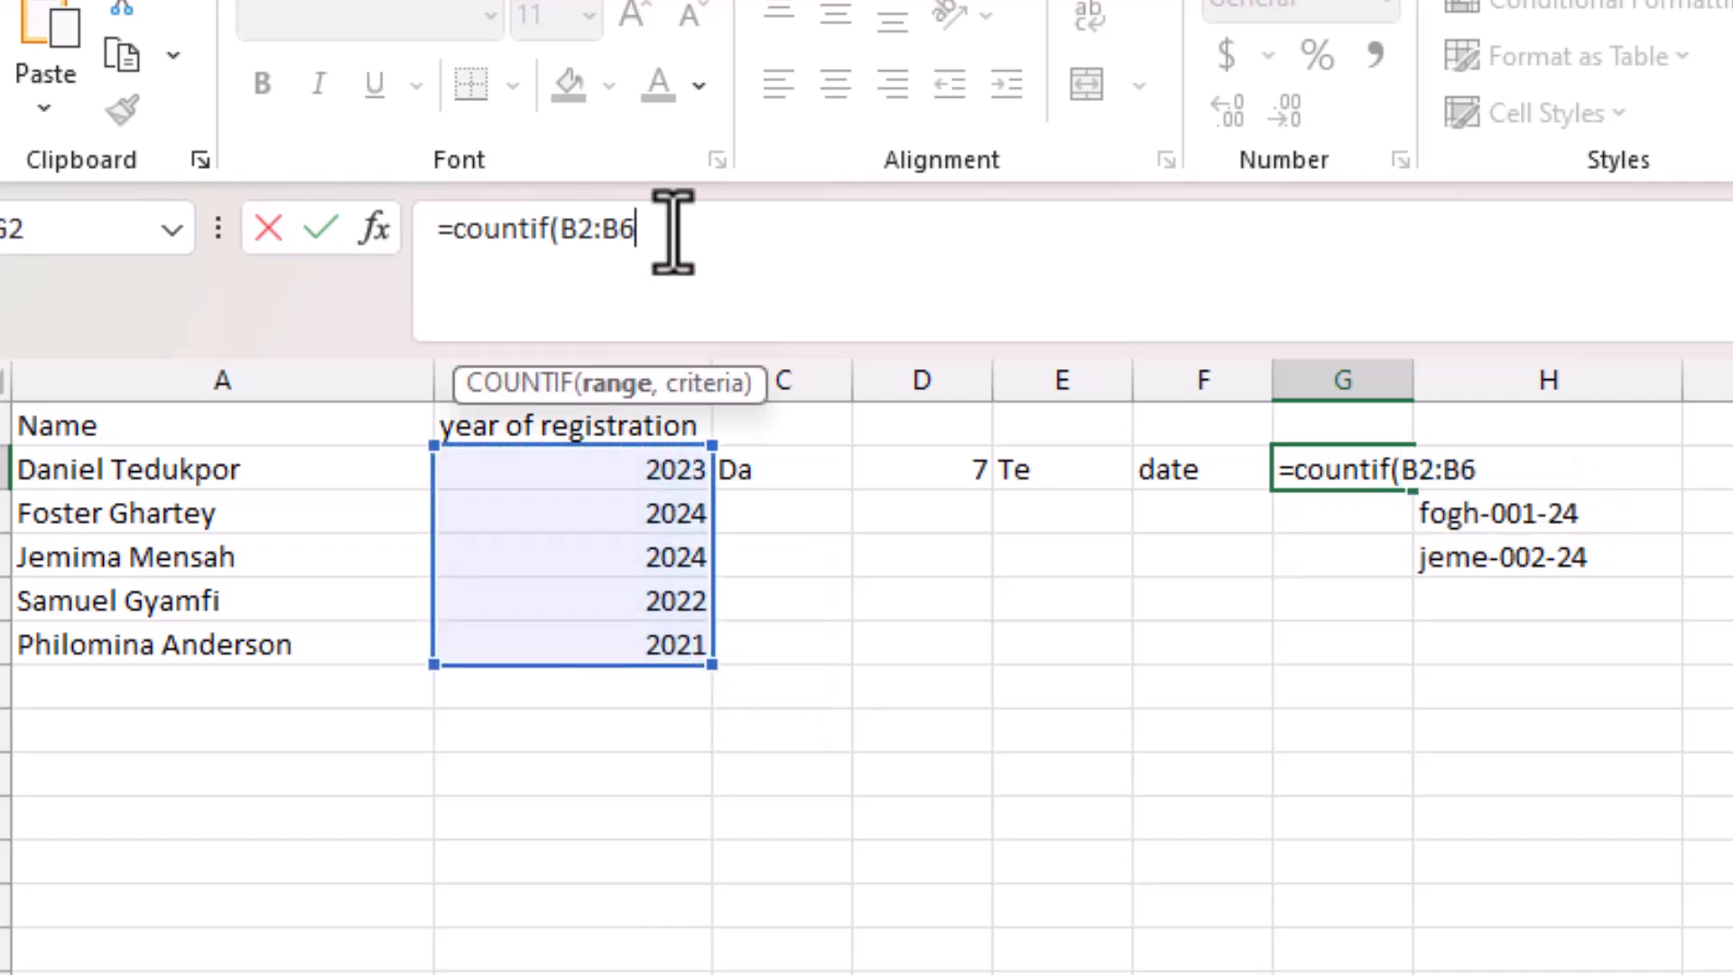
{"action": "type", "text": ","}
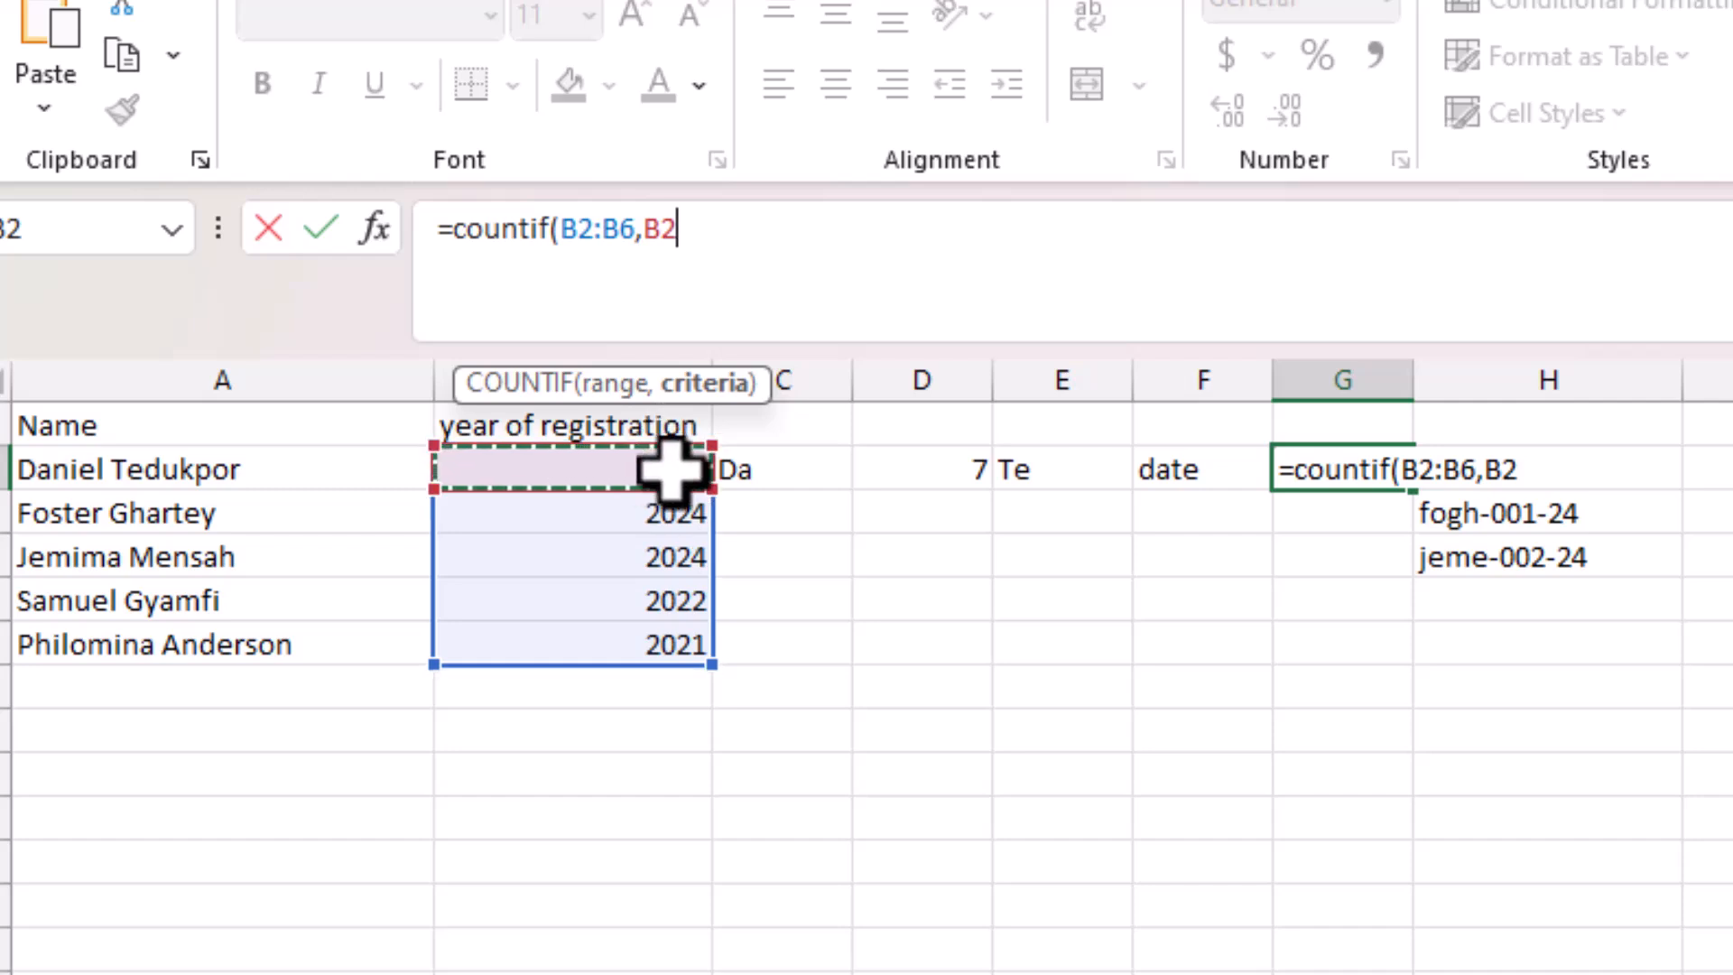
Finish G2 as =countif($B$2:B2,B2), an anchored running count returning 1.
{"action": "left_click", "coordinate": [576, 237]}
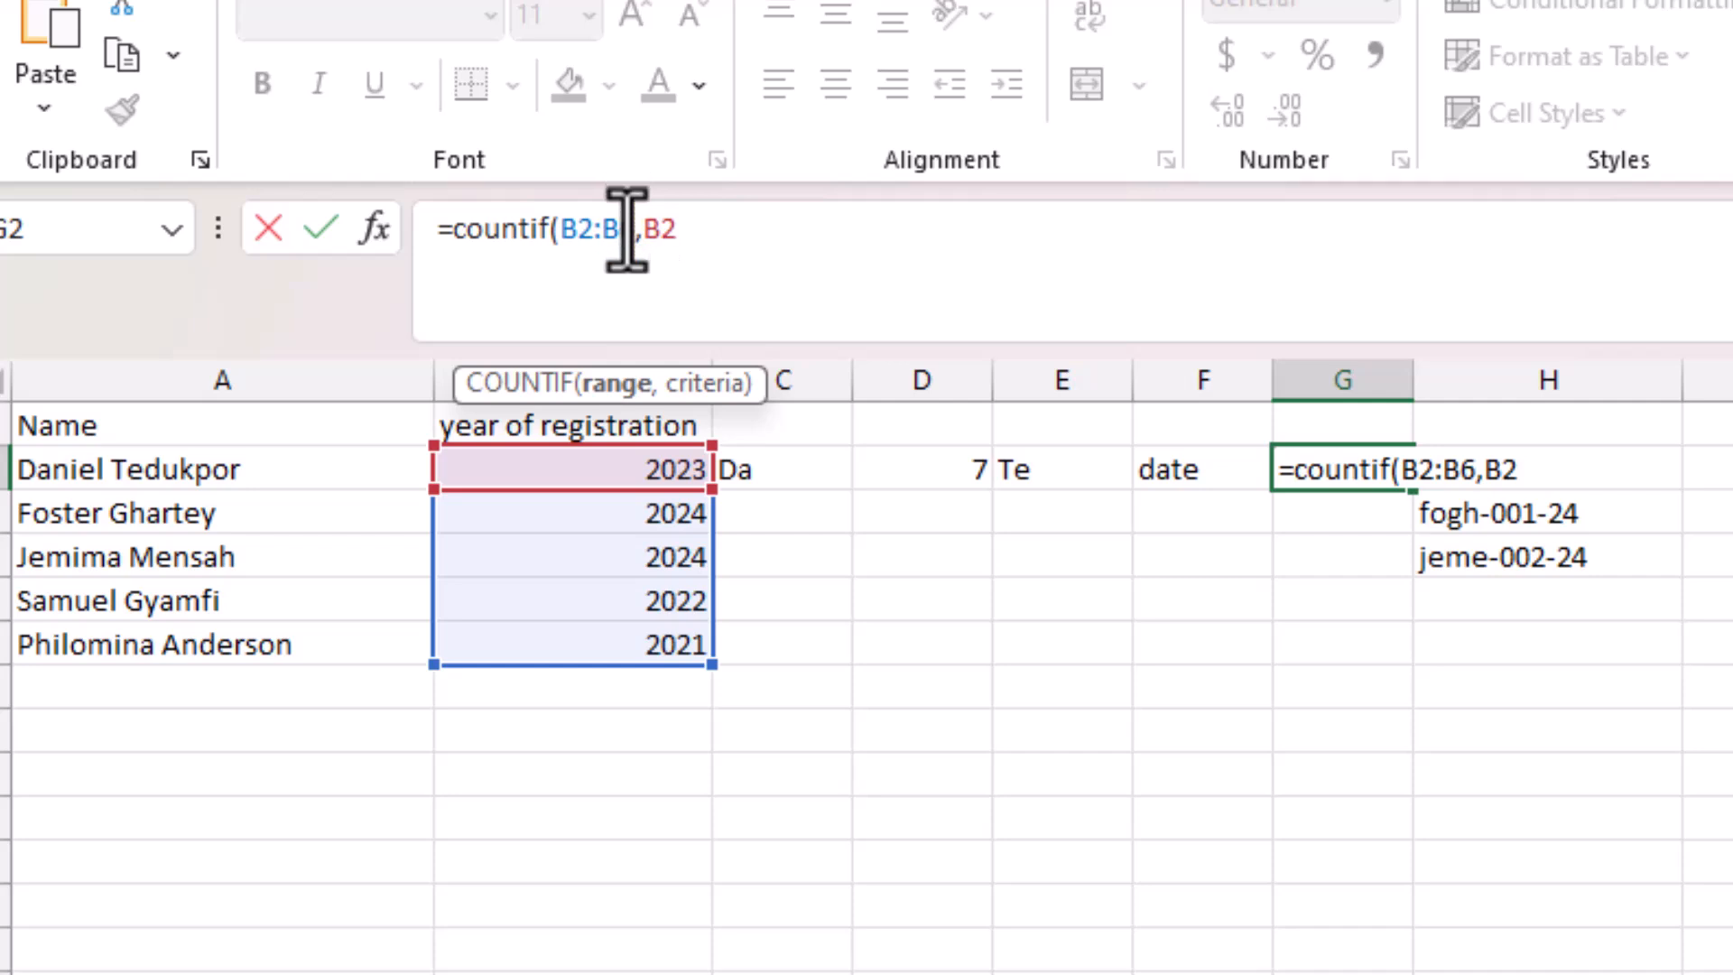
{"action": "key", "text": "Delete"}
{"action": "type", "text": "2"}
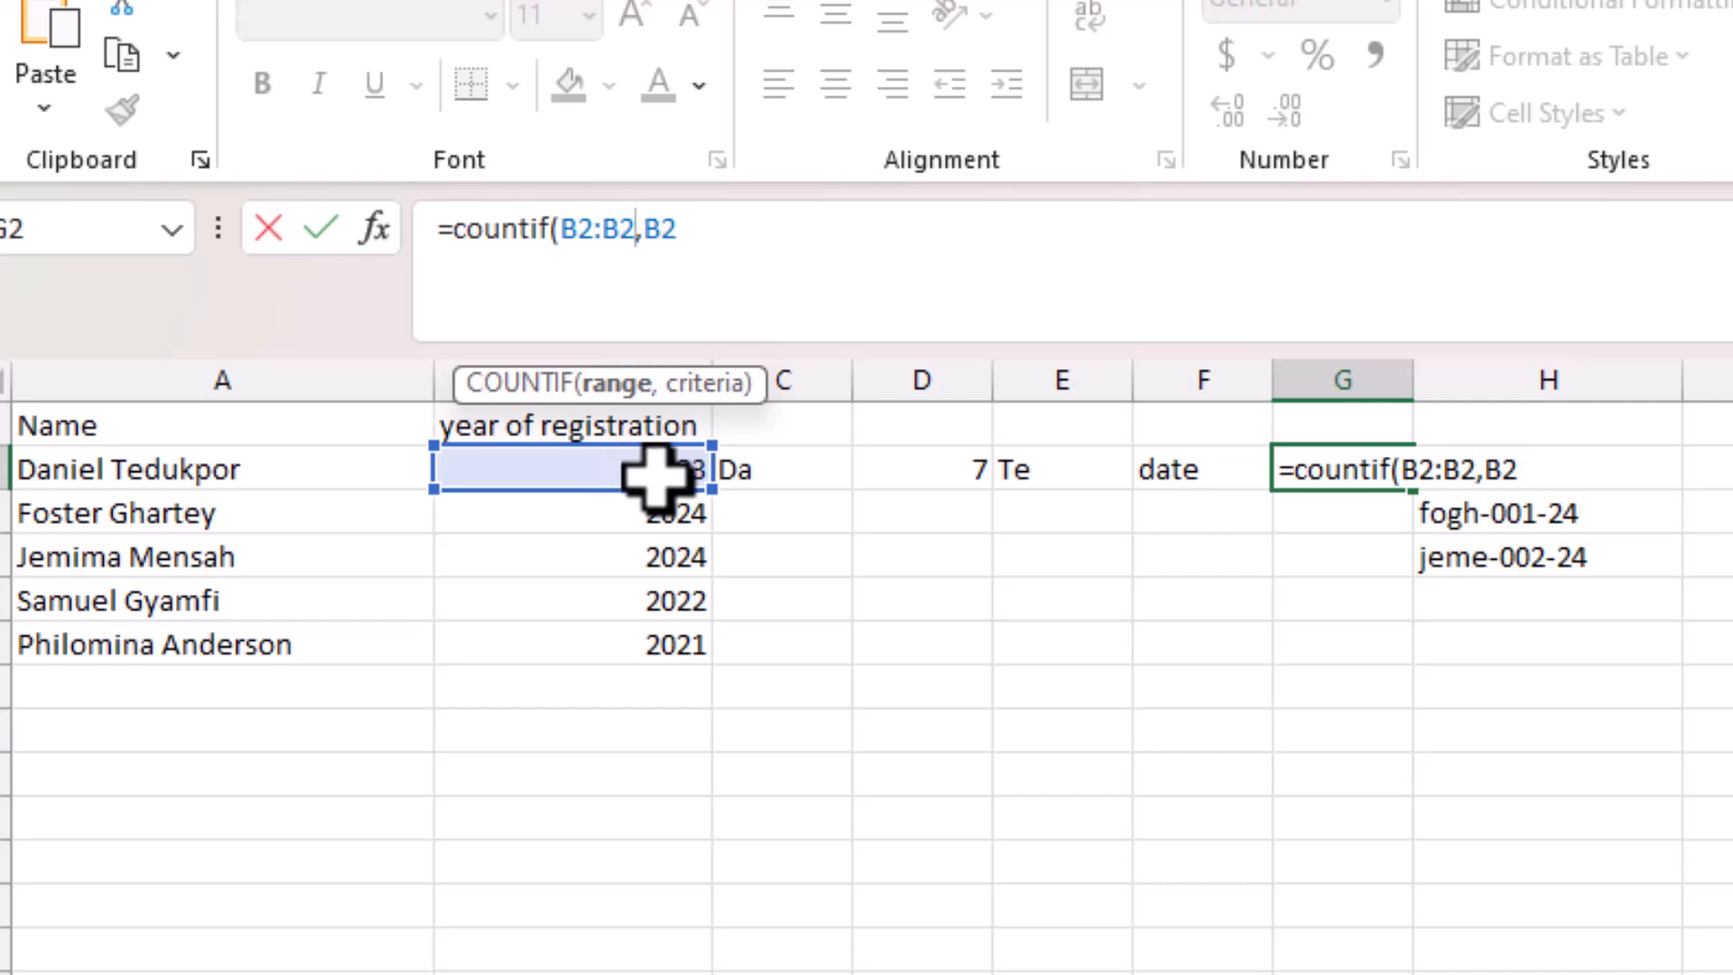
{"action": "left_click", "coordinate": [576, 236]}
{"action": "key", "text": "F4"}
{"action": "left_click", "coordinate": [776, 253]}
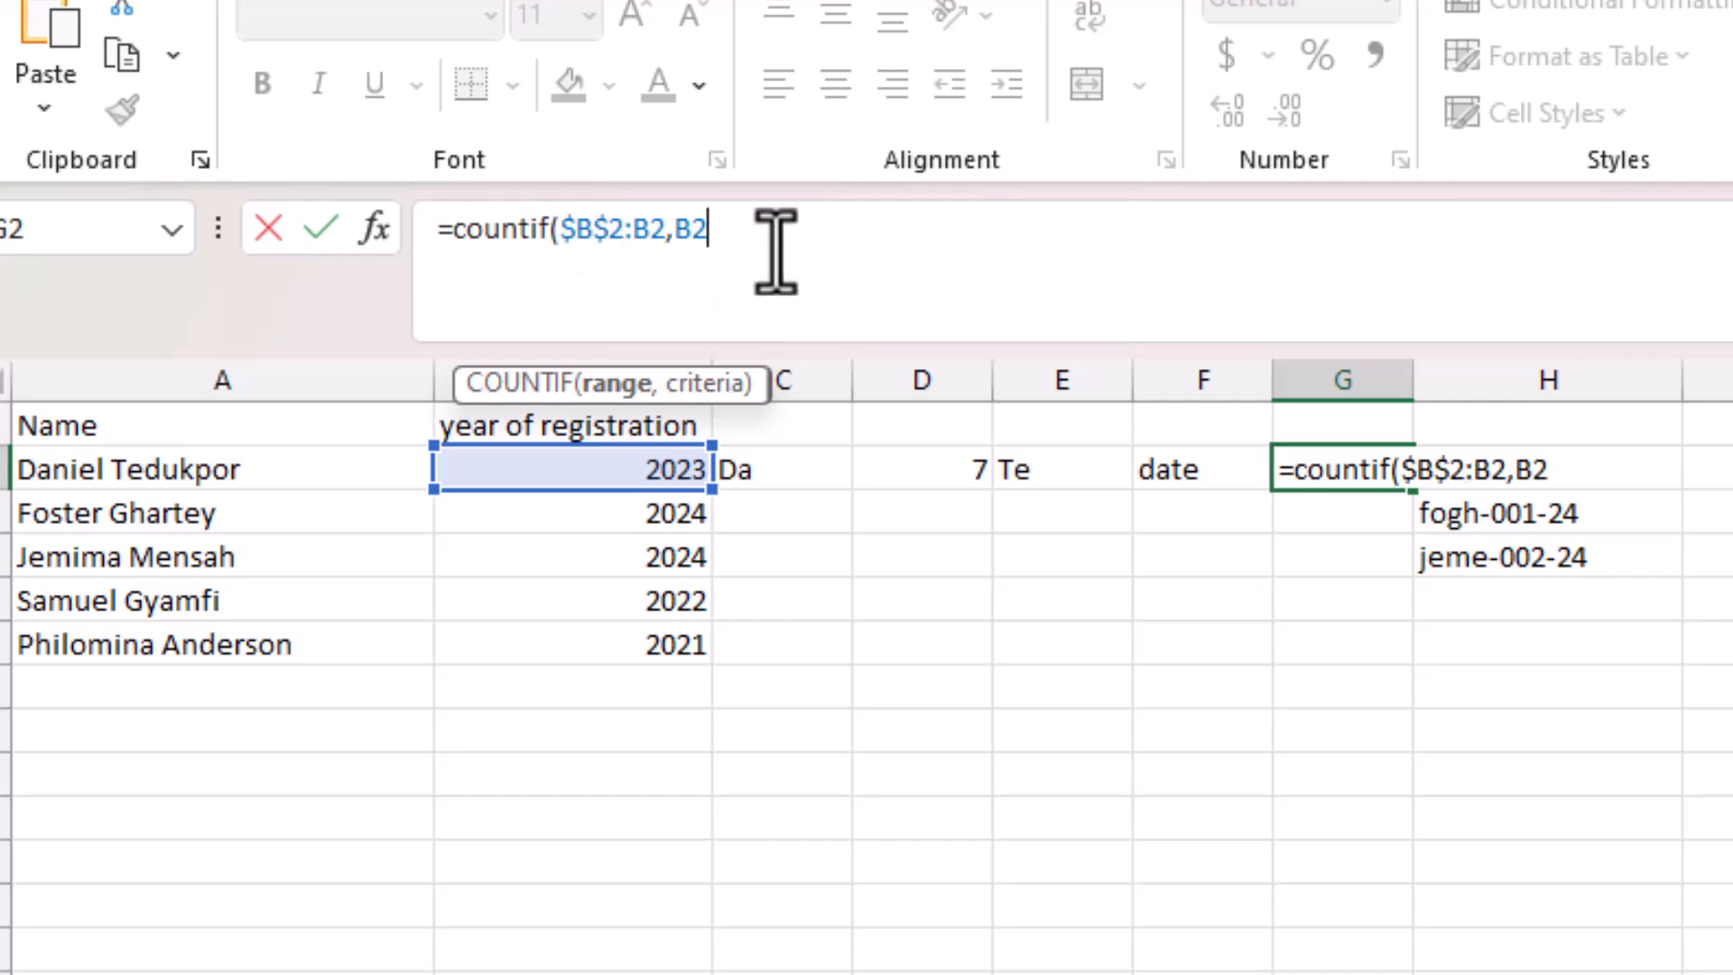
{"action": "type", "text": ")"}
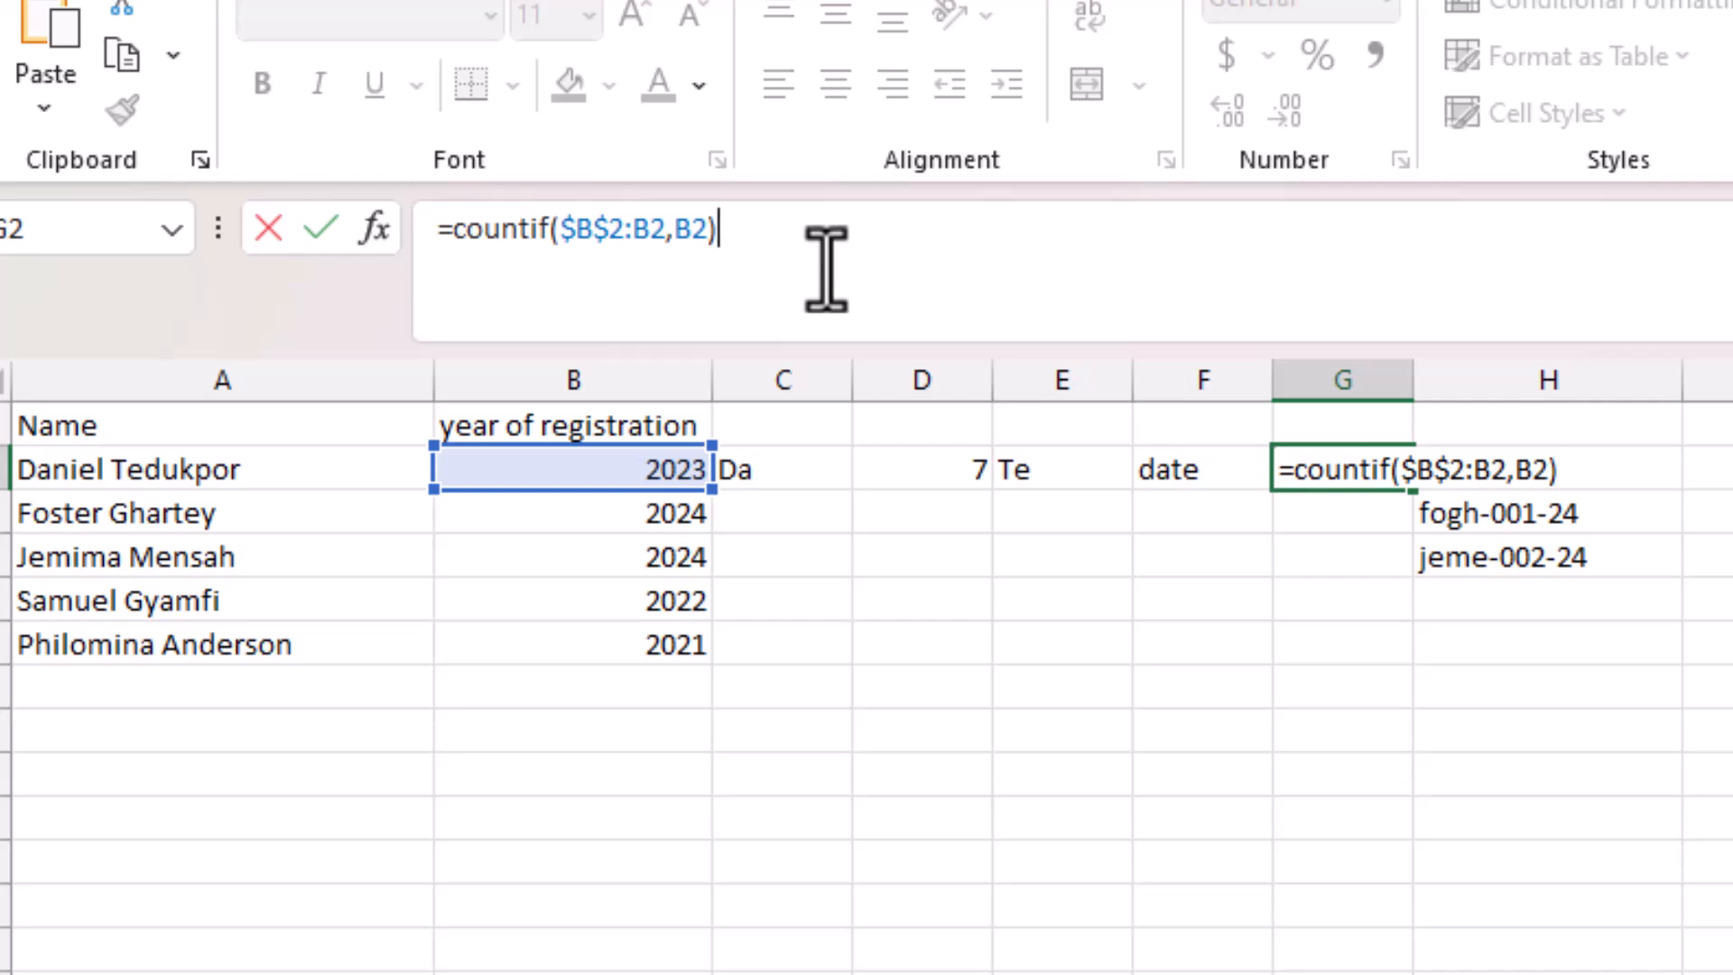
{"action": "key", "text": "Return"}
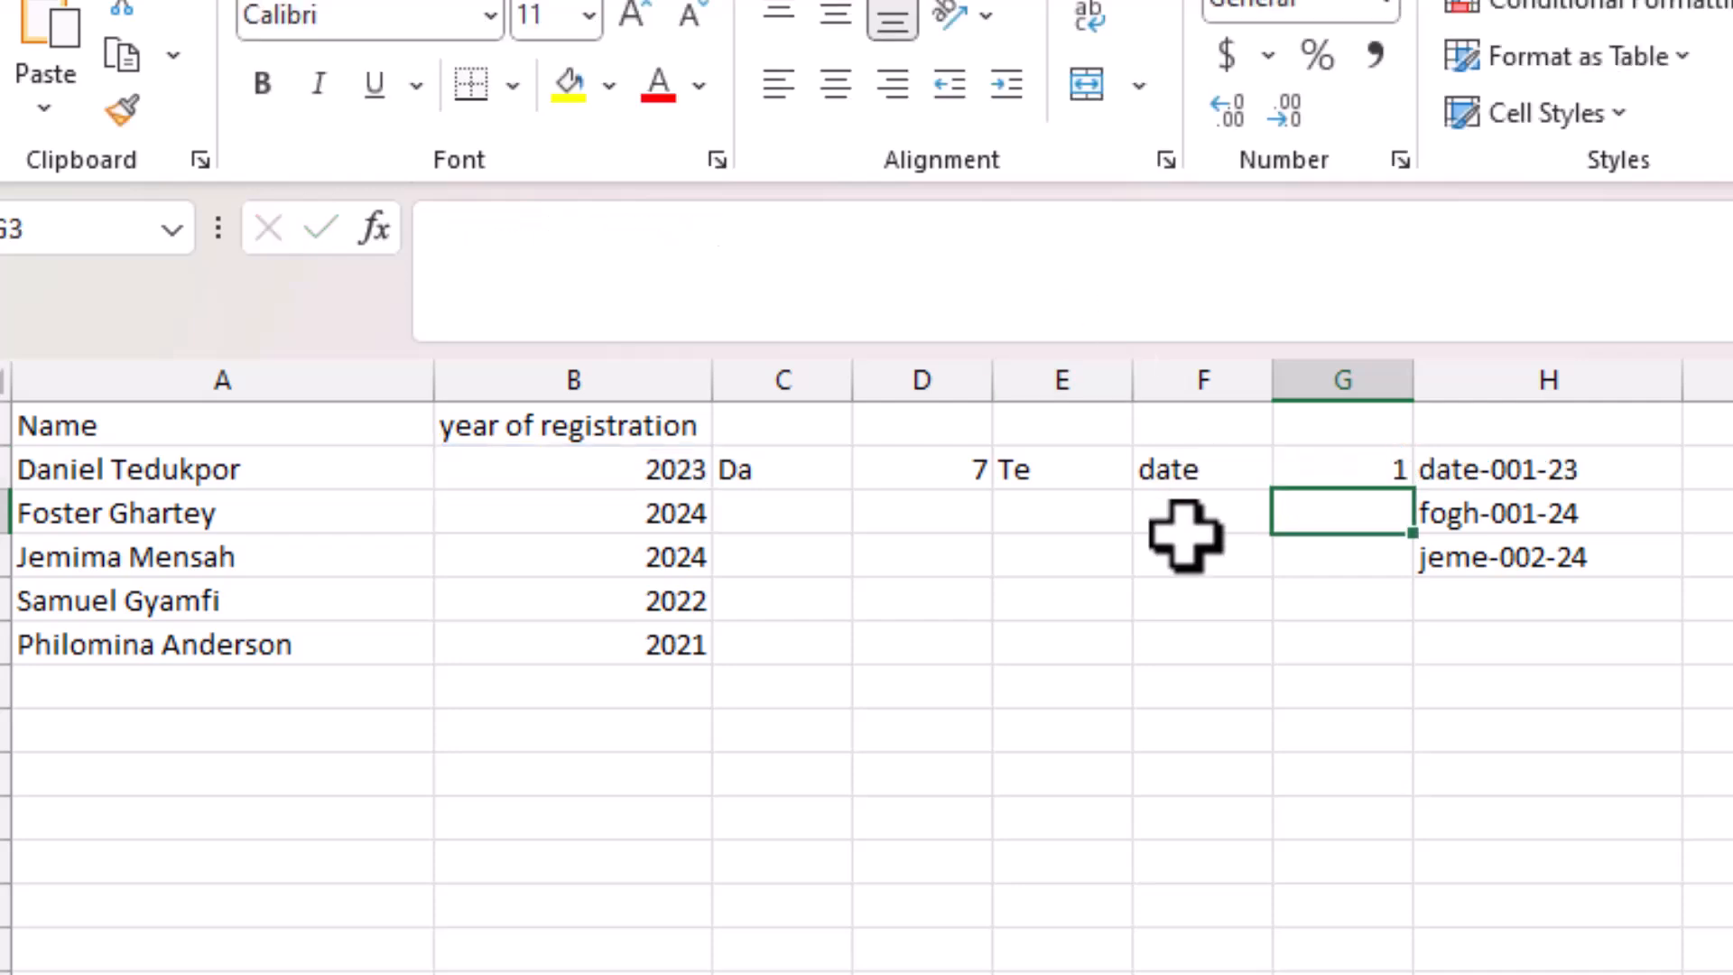
{"action": "left_click", "coordinate": [1308, 469]}
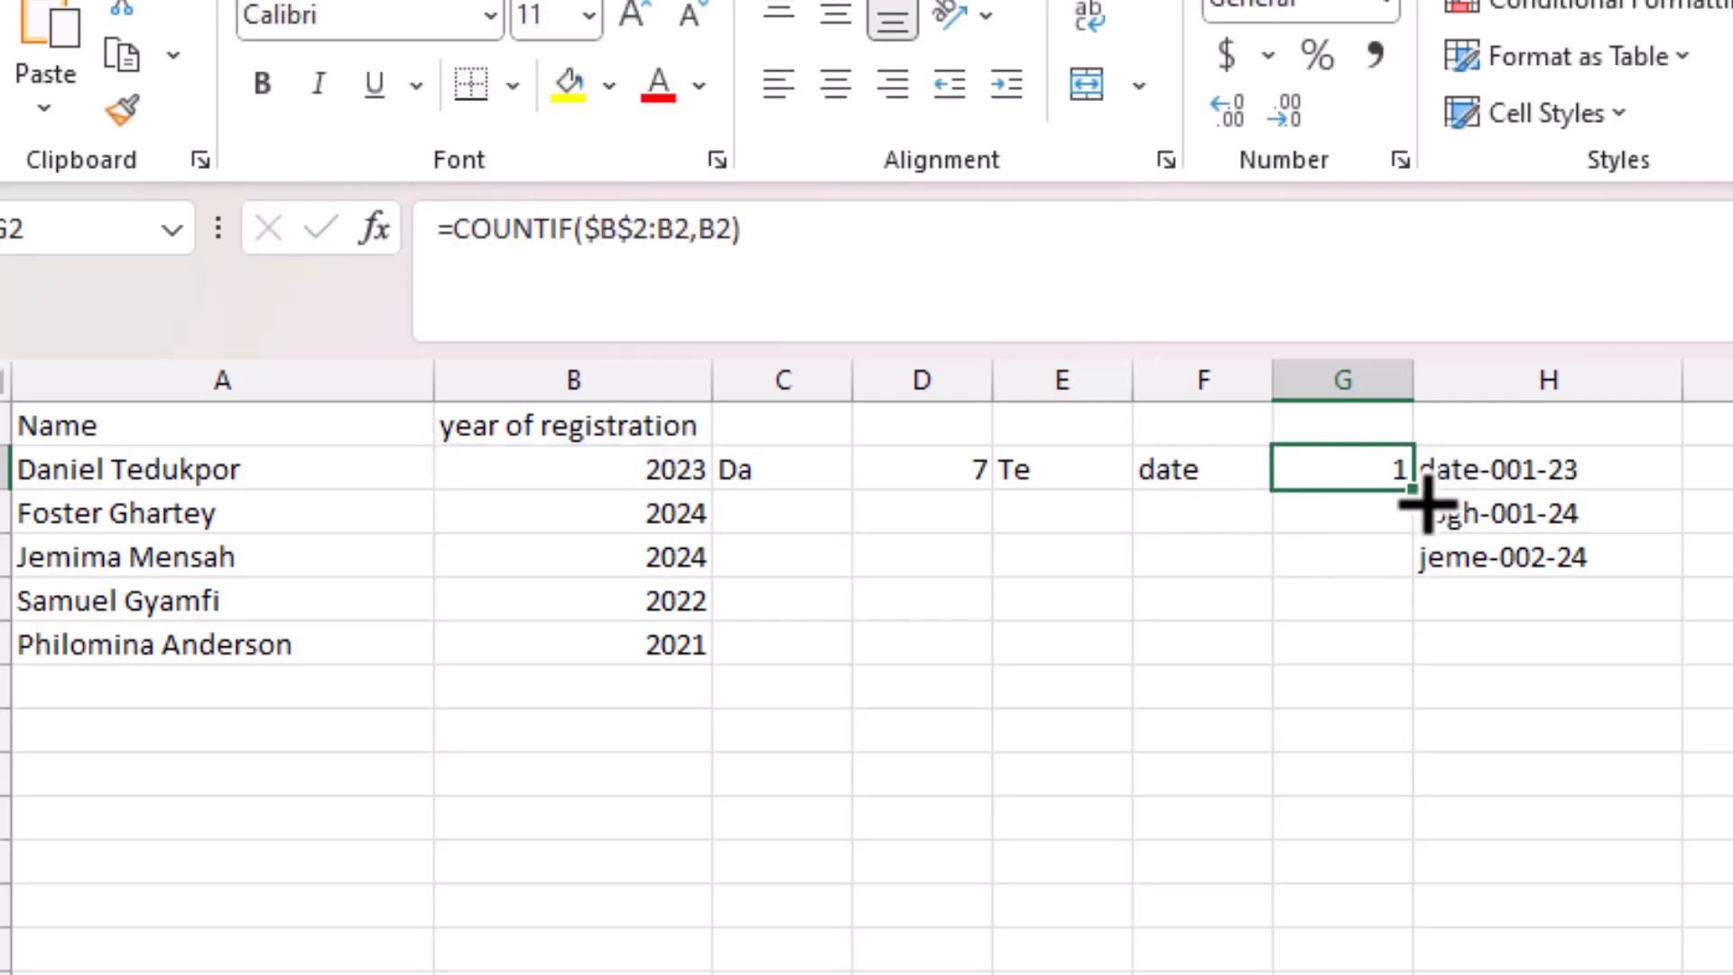
{"action": "left_click_drag", "start_coordinate": [1425, 504], "coordinate": [1411, 529]}
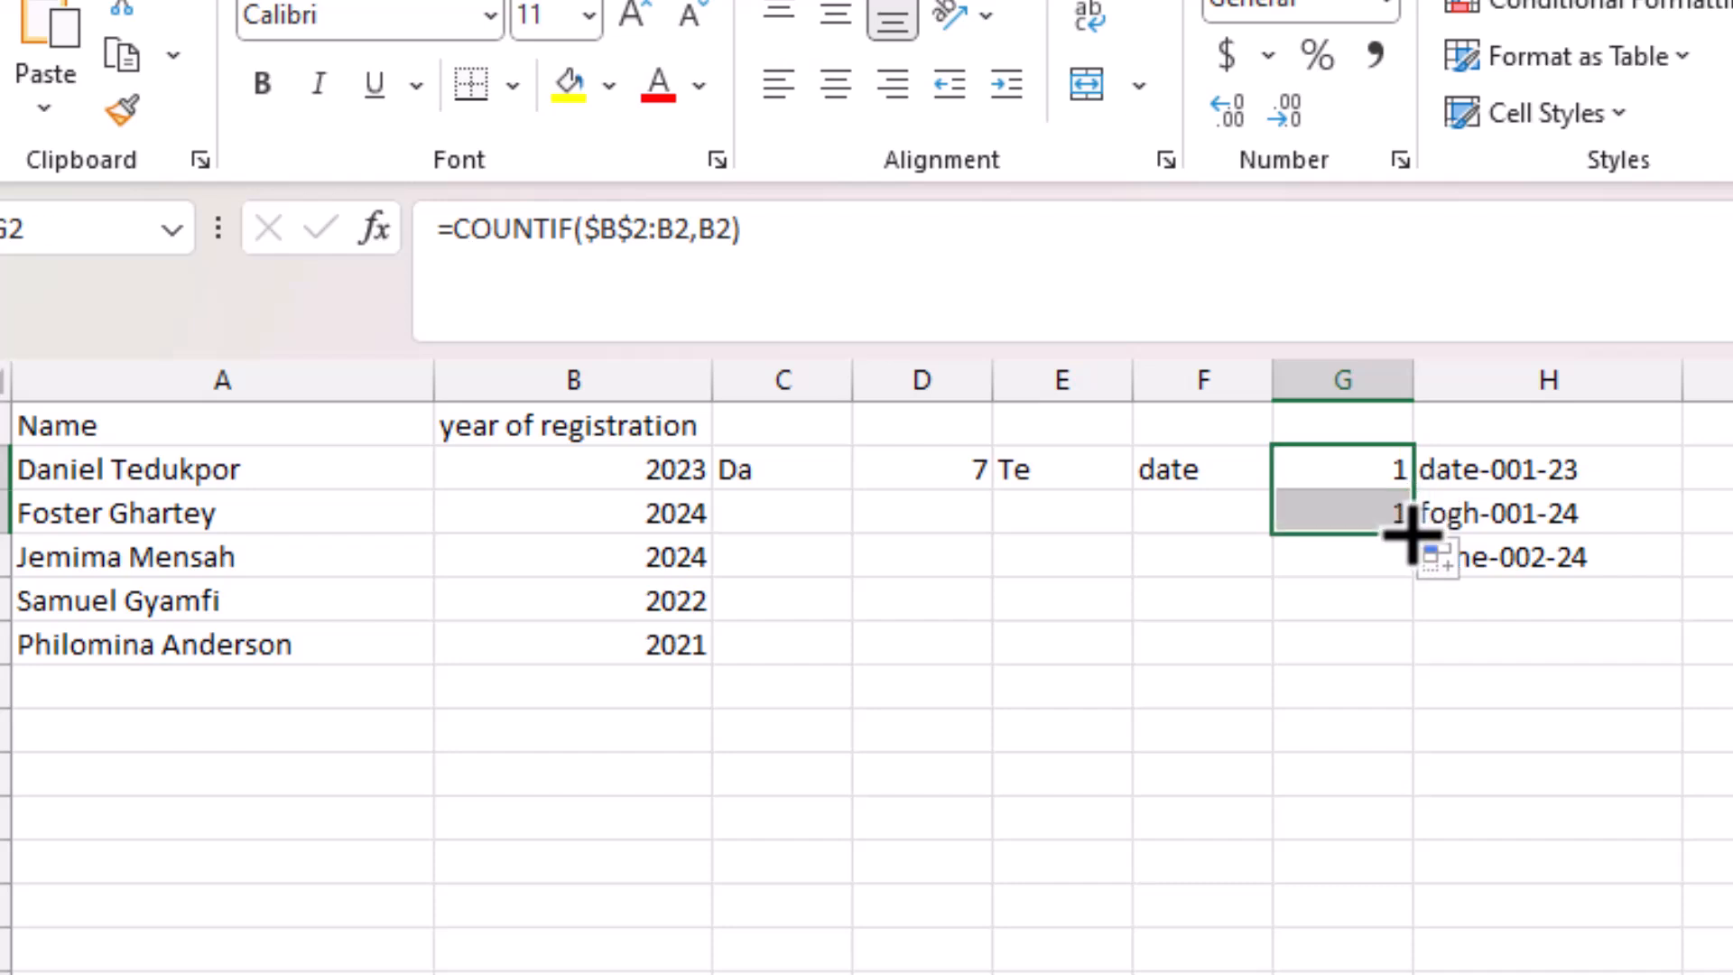
{"action": "left_click", "coordinate": [1344, 513]}
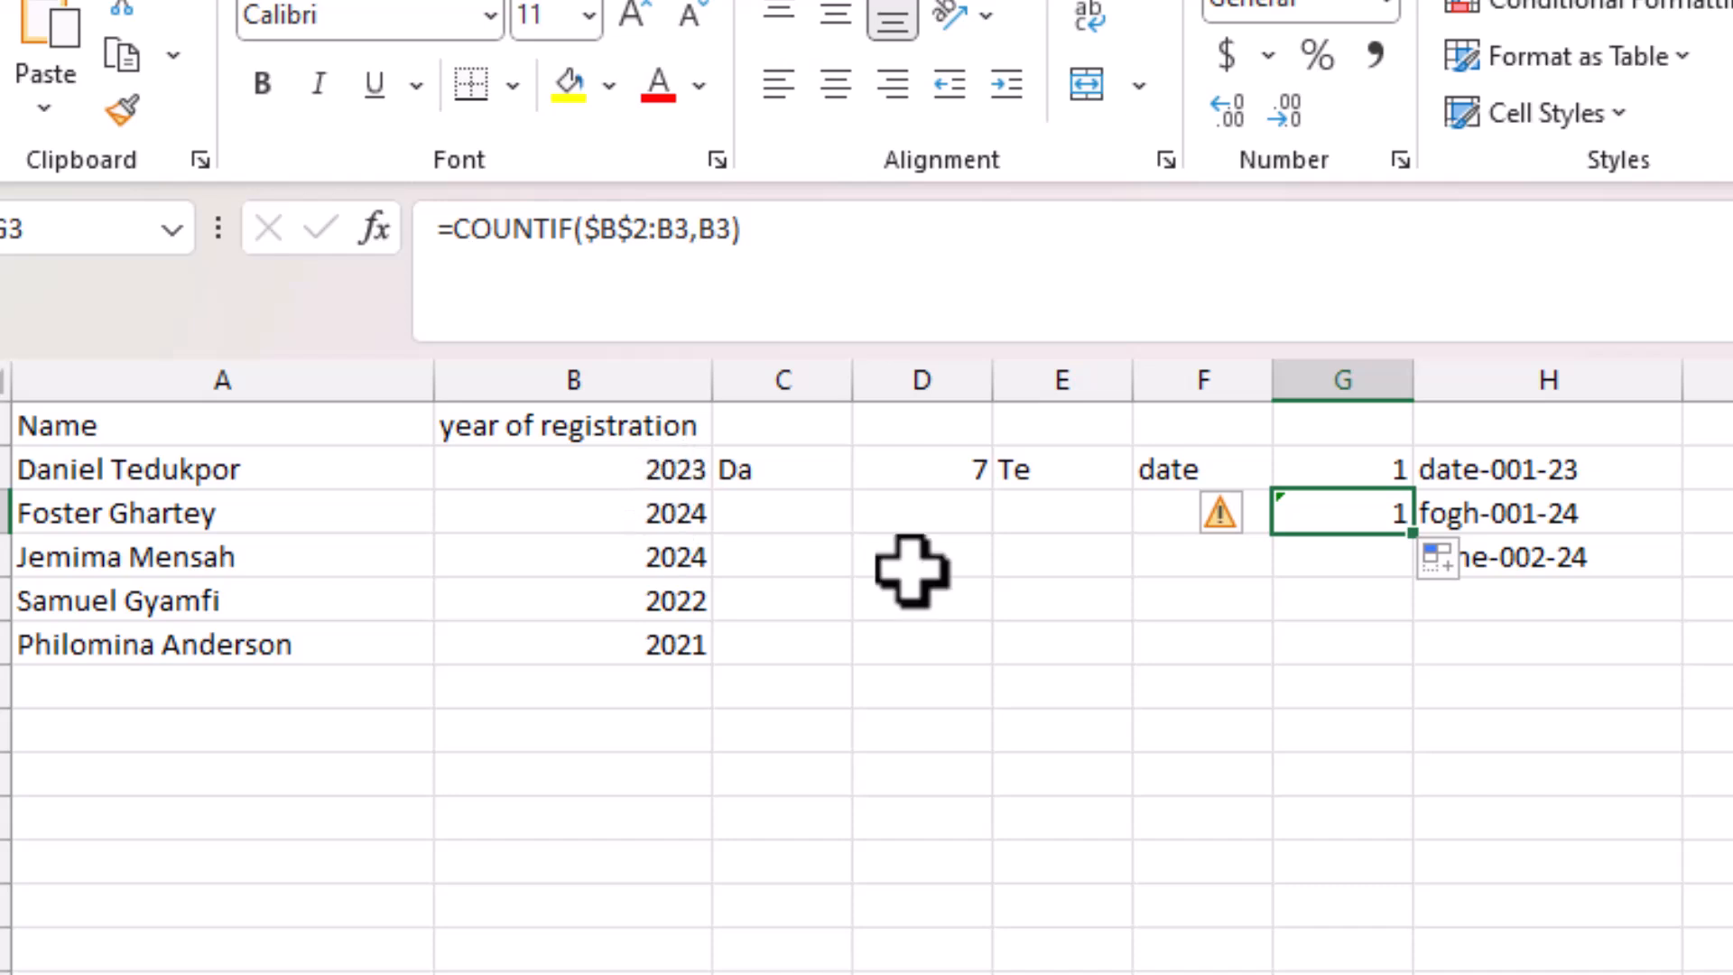
{"action": "left_click_drag", "start_coordinate": [1412, 537], "coordinate": [1396, 579]}
{"action": "left_click", "coordinate": [1367, 553]}
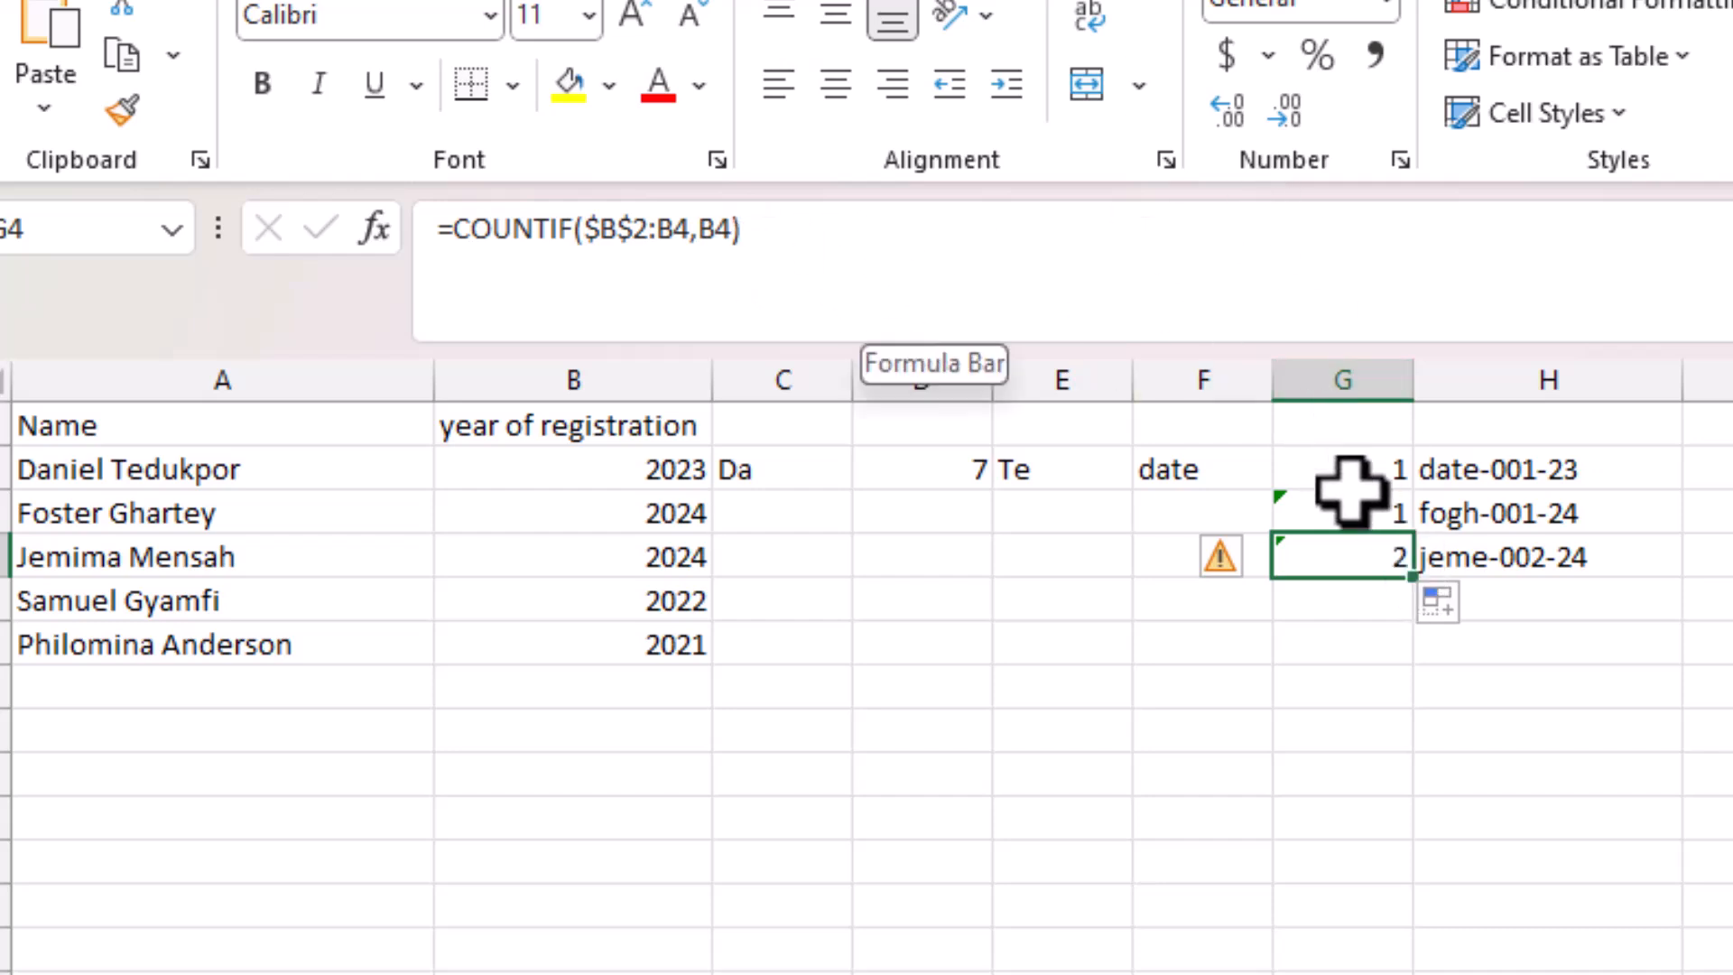
{"action": "left_click", "coordinate": [1374, 471]}
{"action": "left_click_drag", "start_coordinate": [1373, 501], "coordinate": [1368, 577]}
{"action": "key", "text": "Delete"}
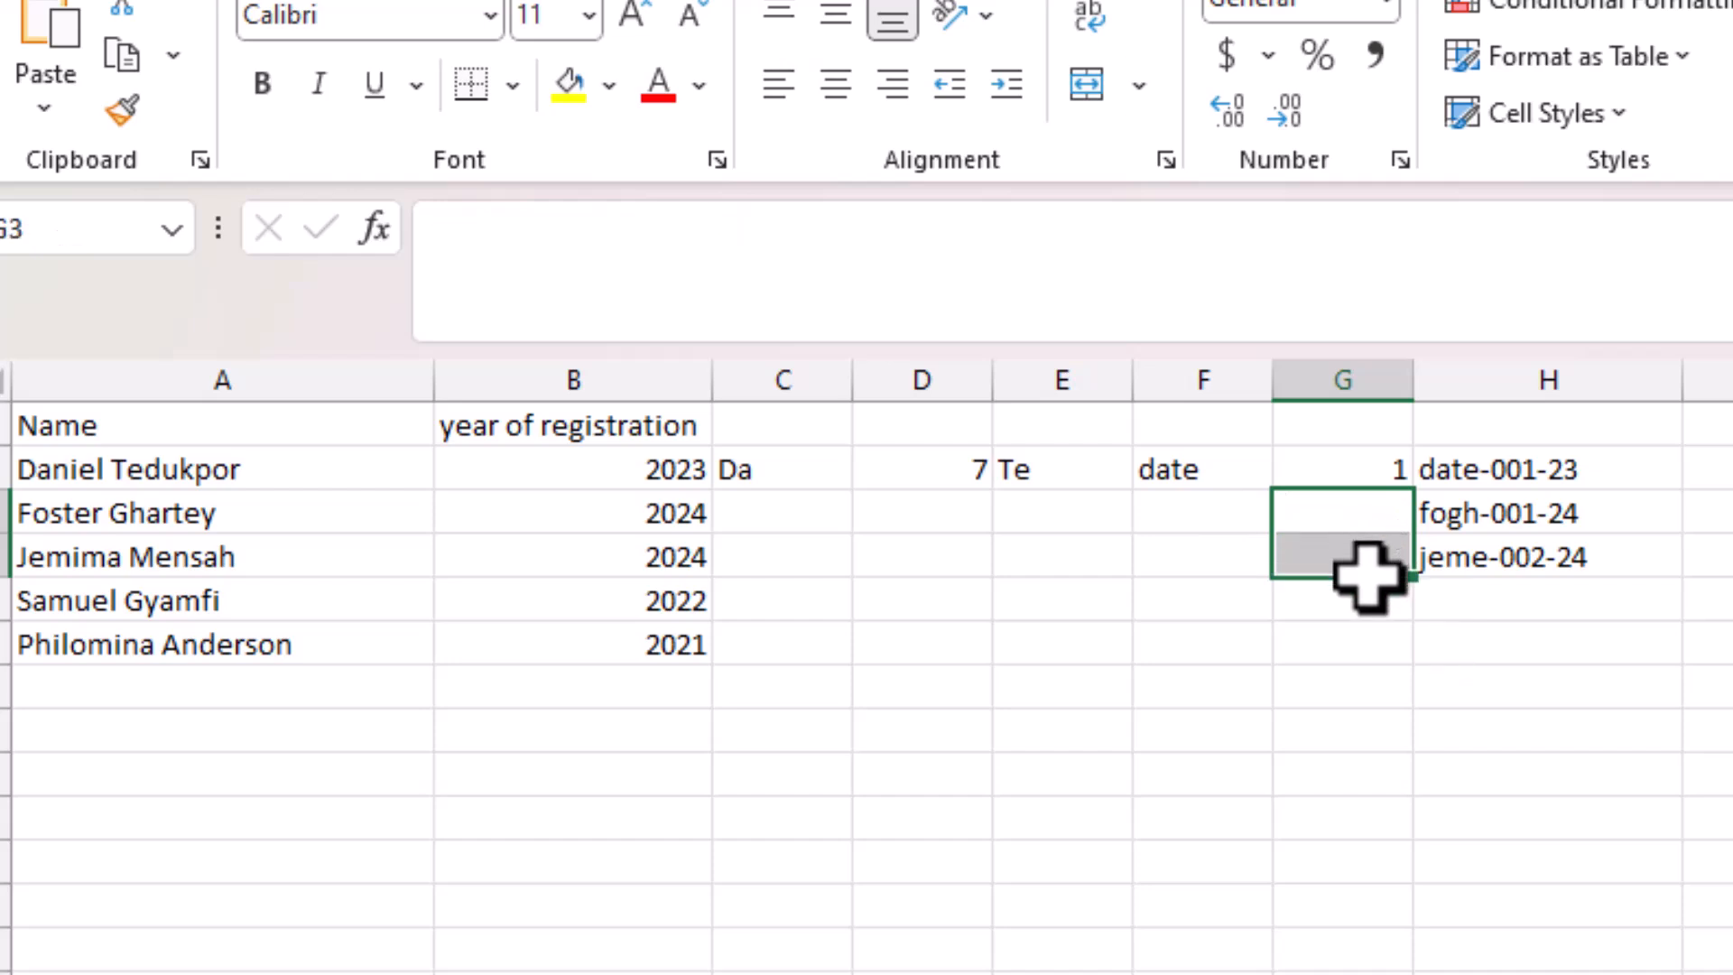
{"action": "left_click", "coordinate": [1362, 456]}
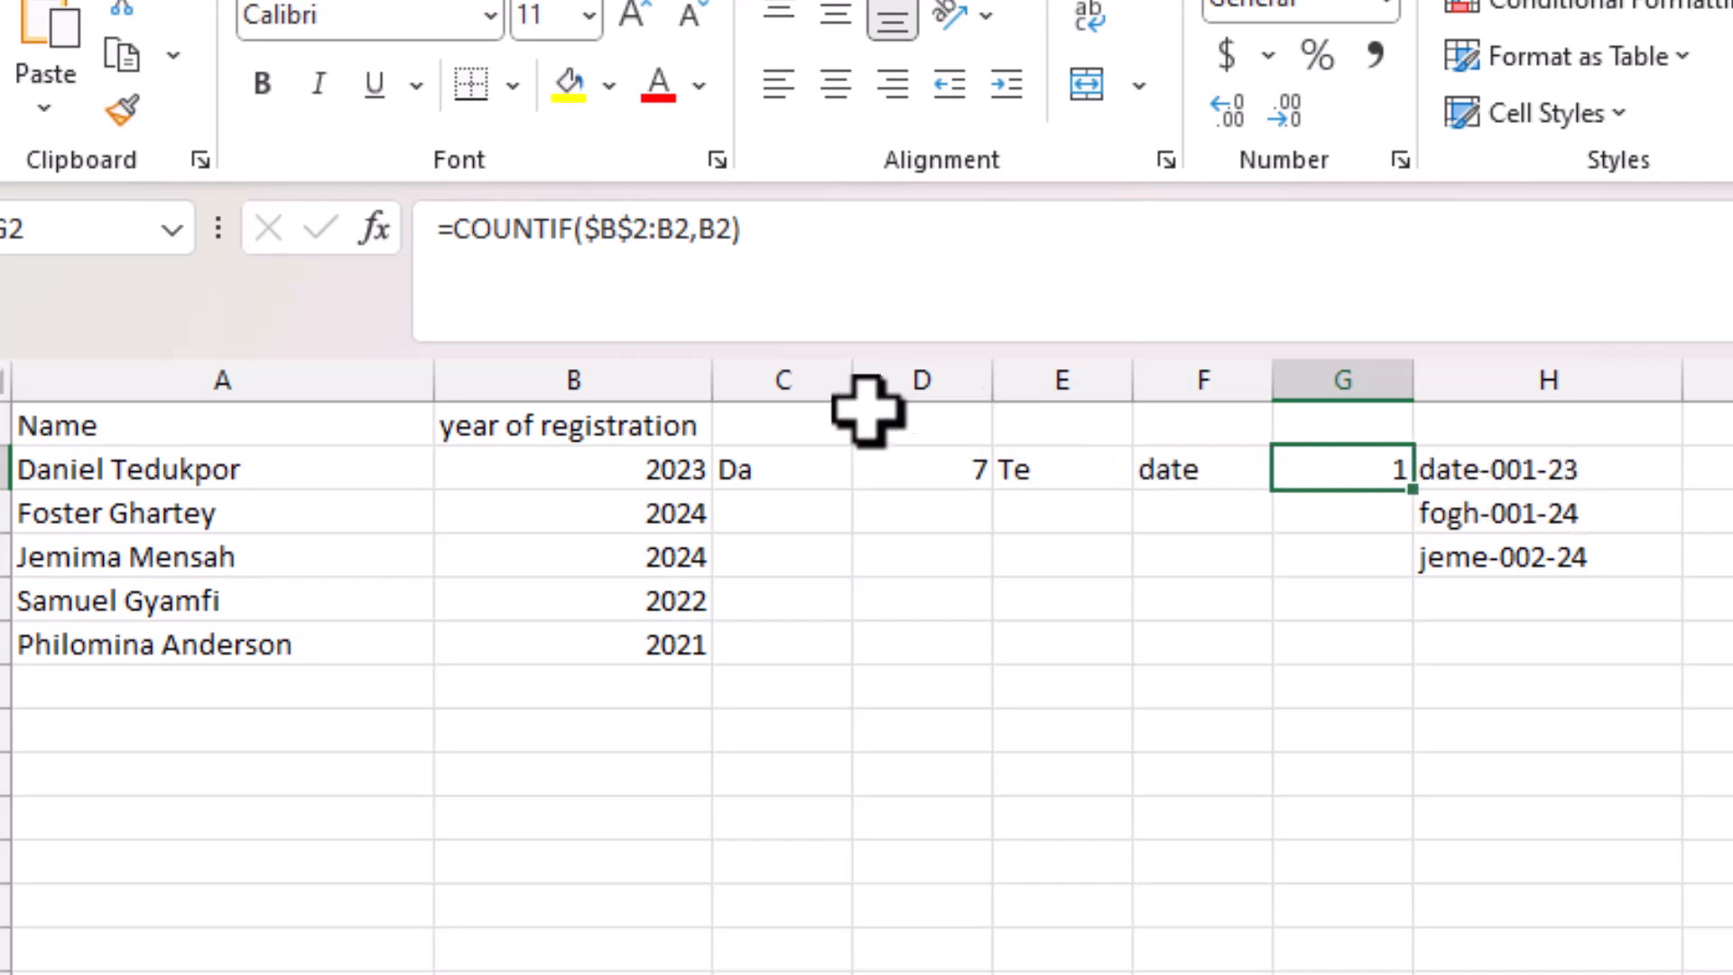
{"action": "left_click", "coordinate": [457, 253]}
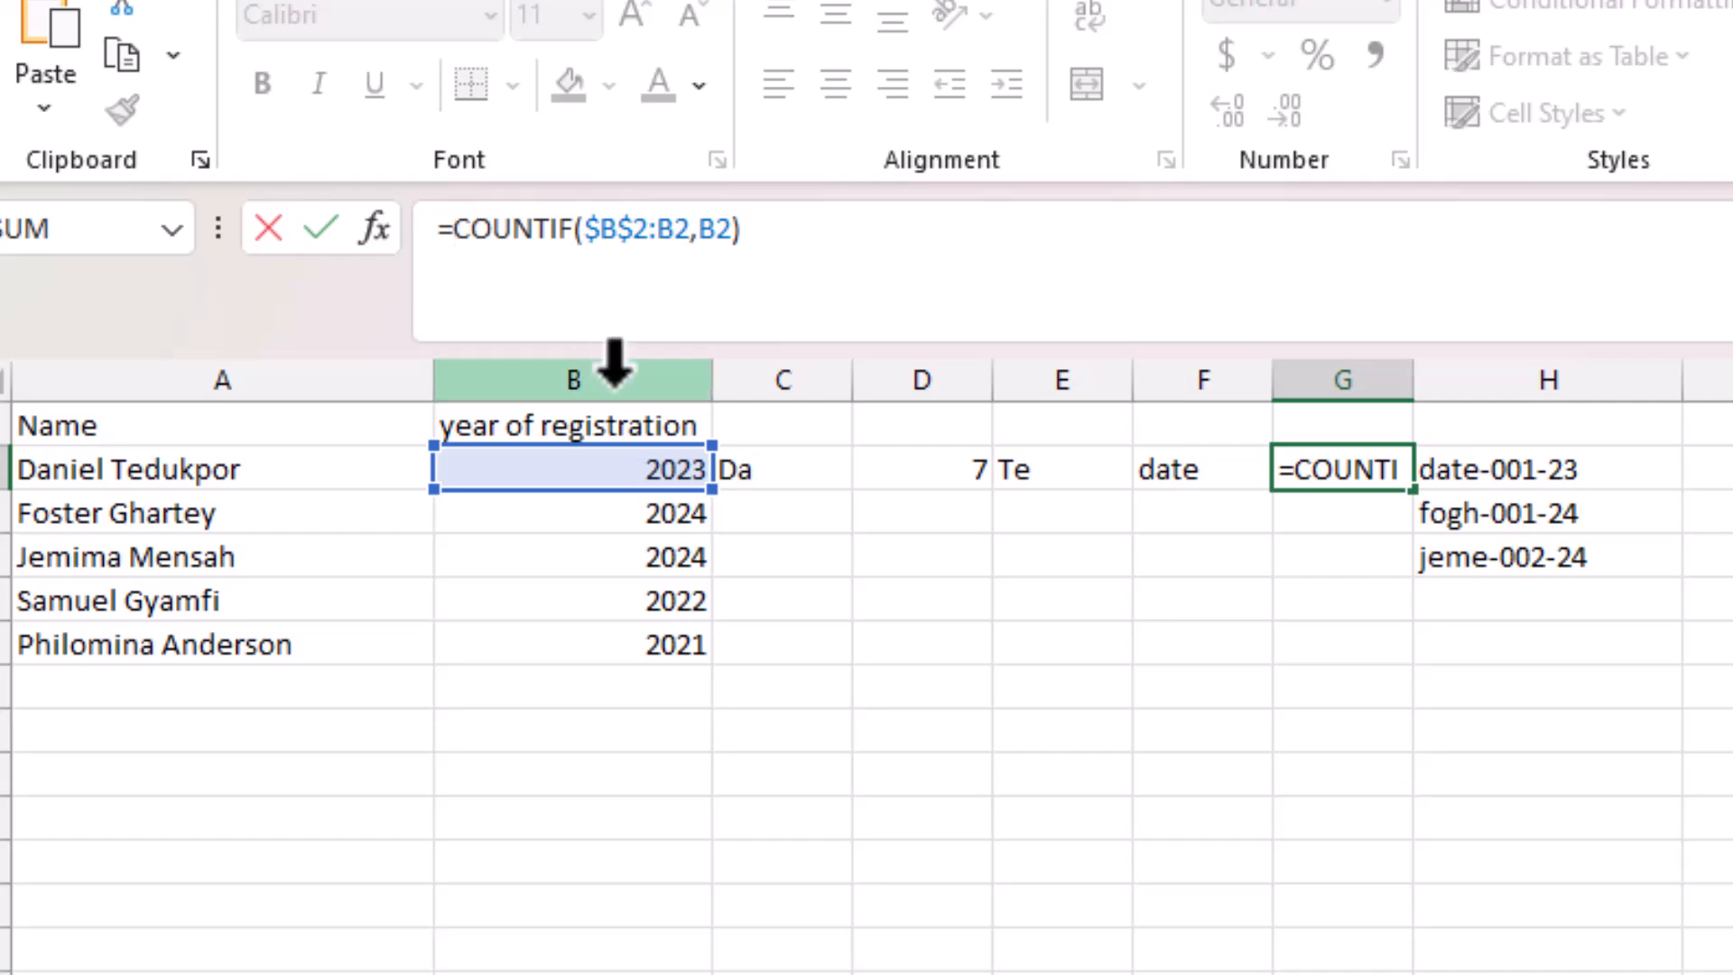
{"action": "type", "text": "tex"}
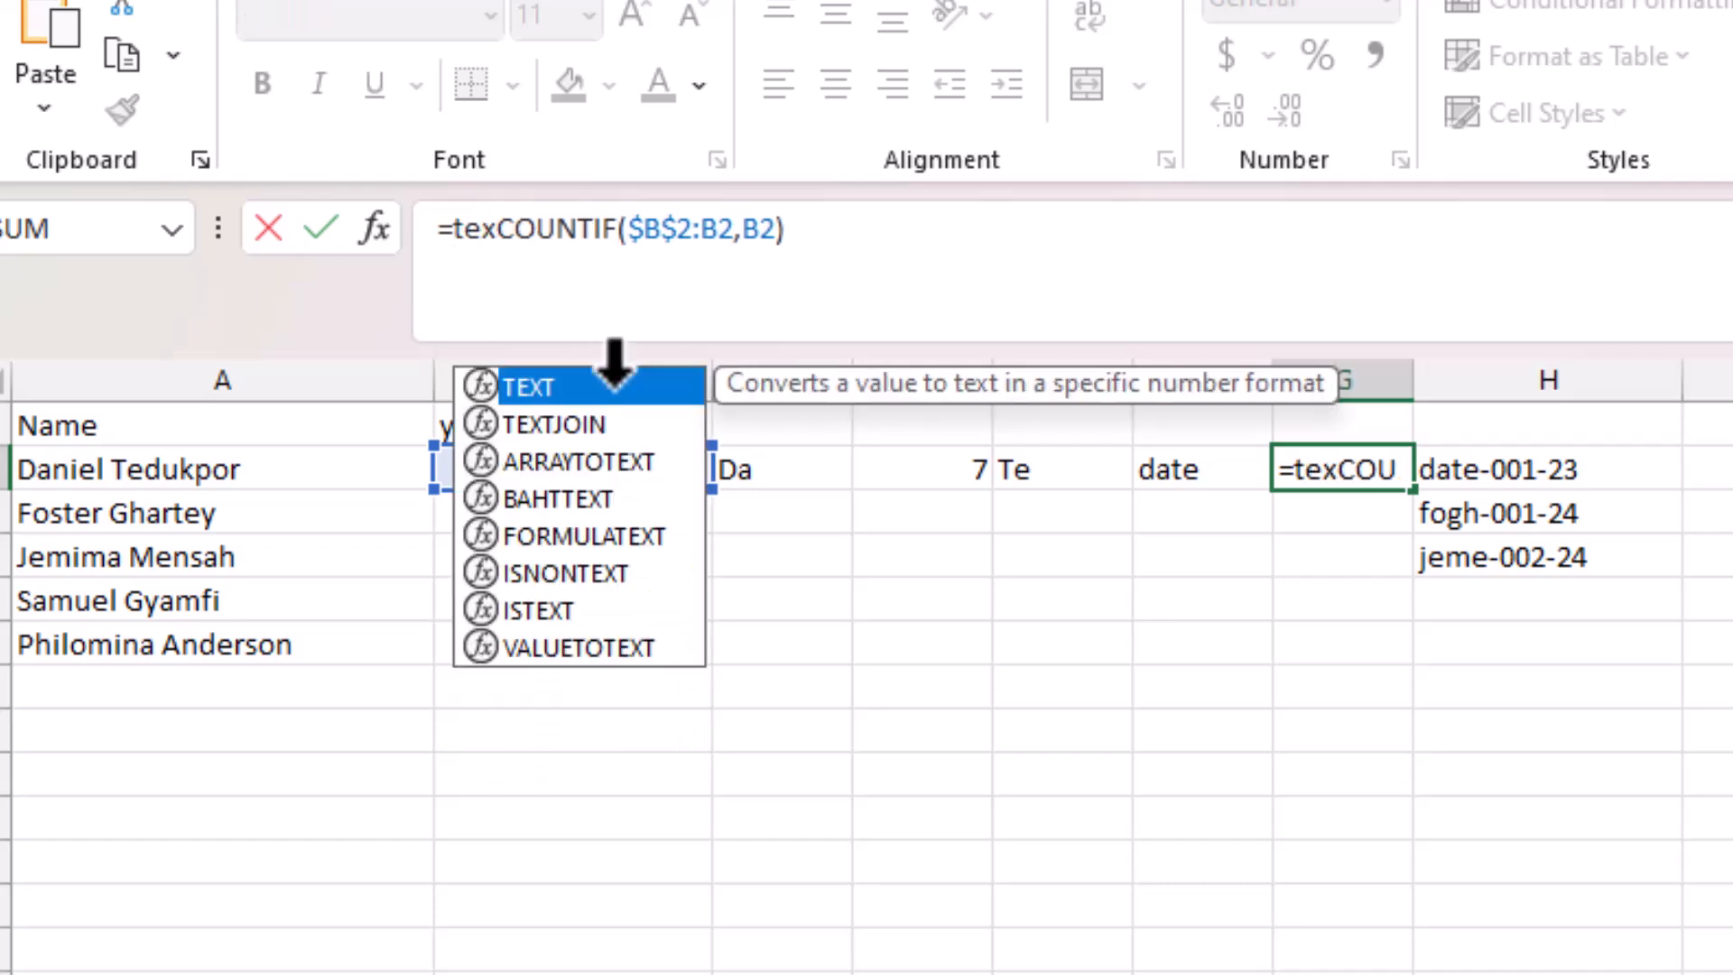
{"action": "left_click", "coordinate": [613, 390]}
{"action": "double_click", "coordinate": [614, 390]}
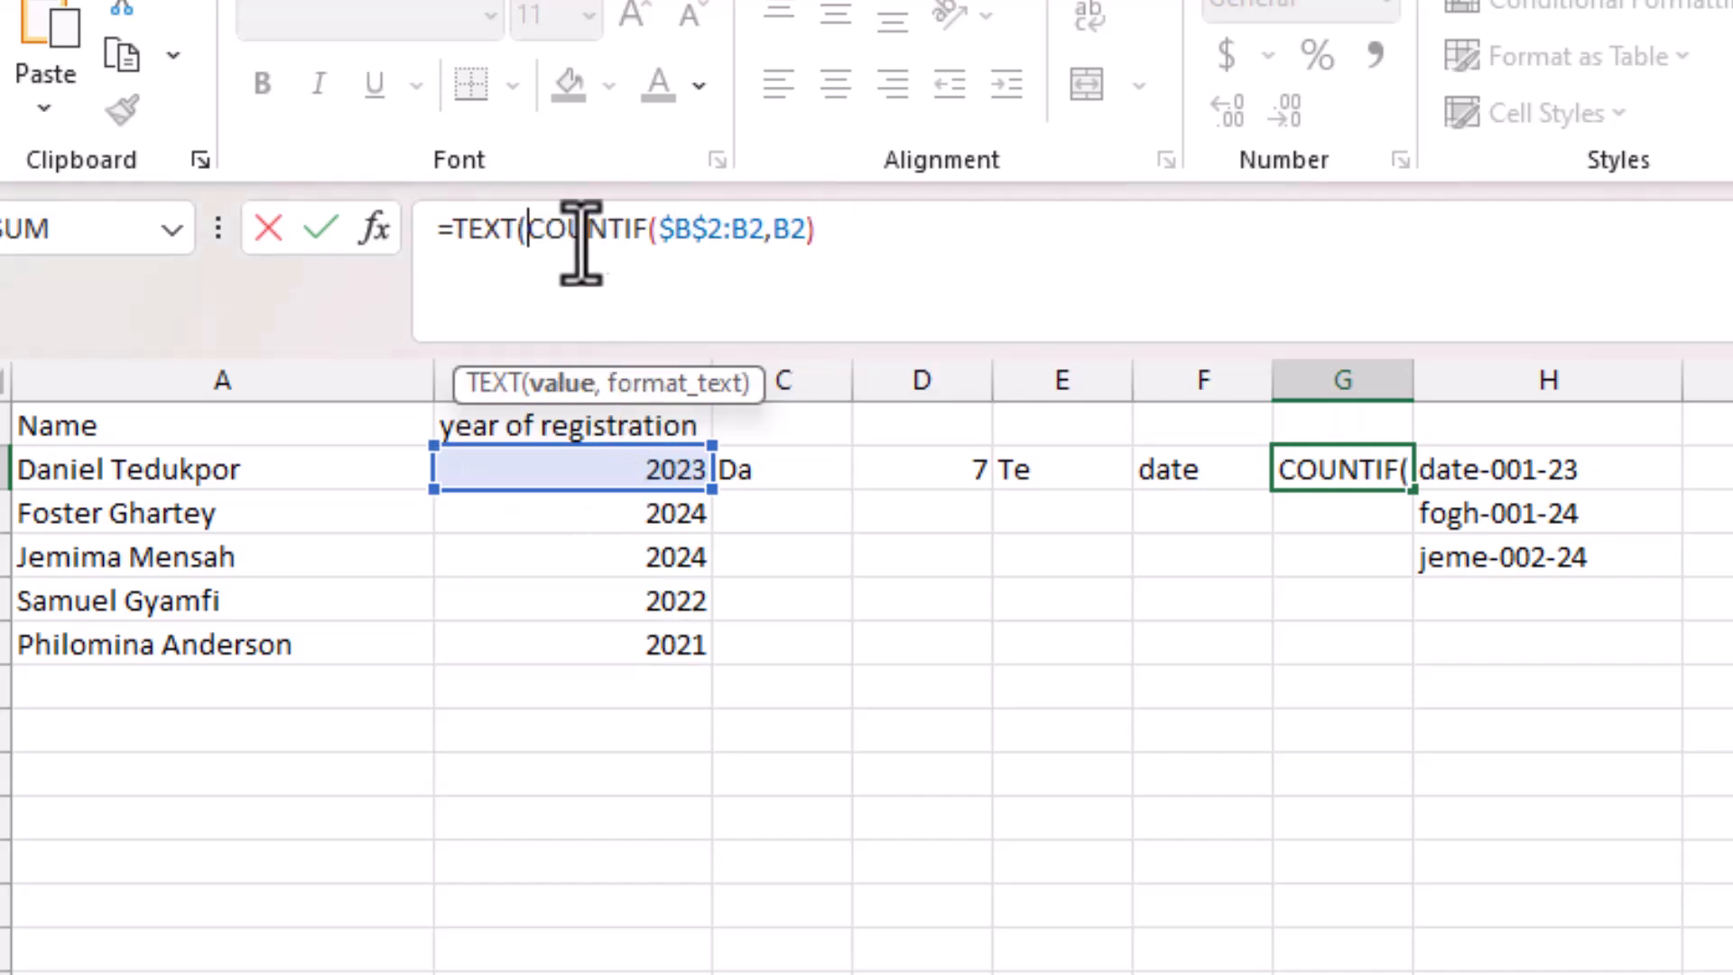
{"action": "left_click", "coordinate": [563, 385]}
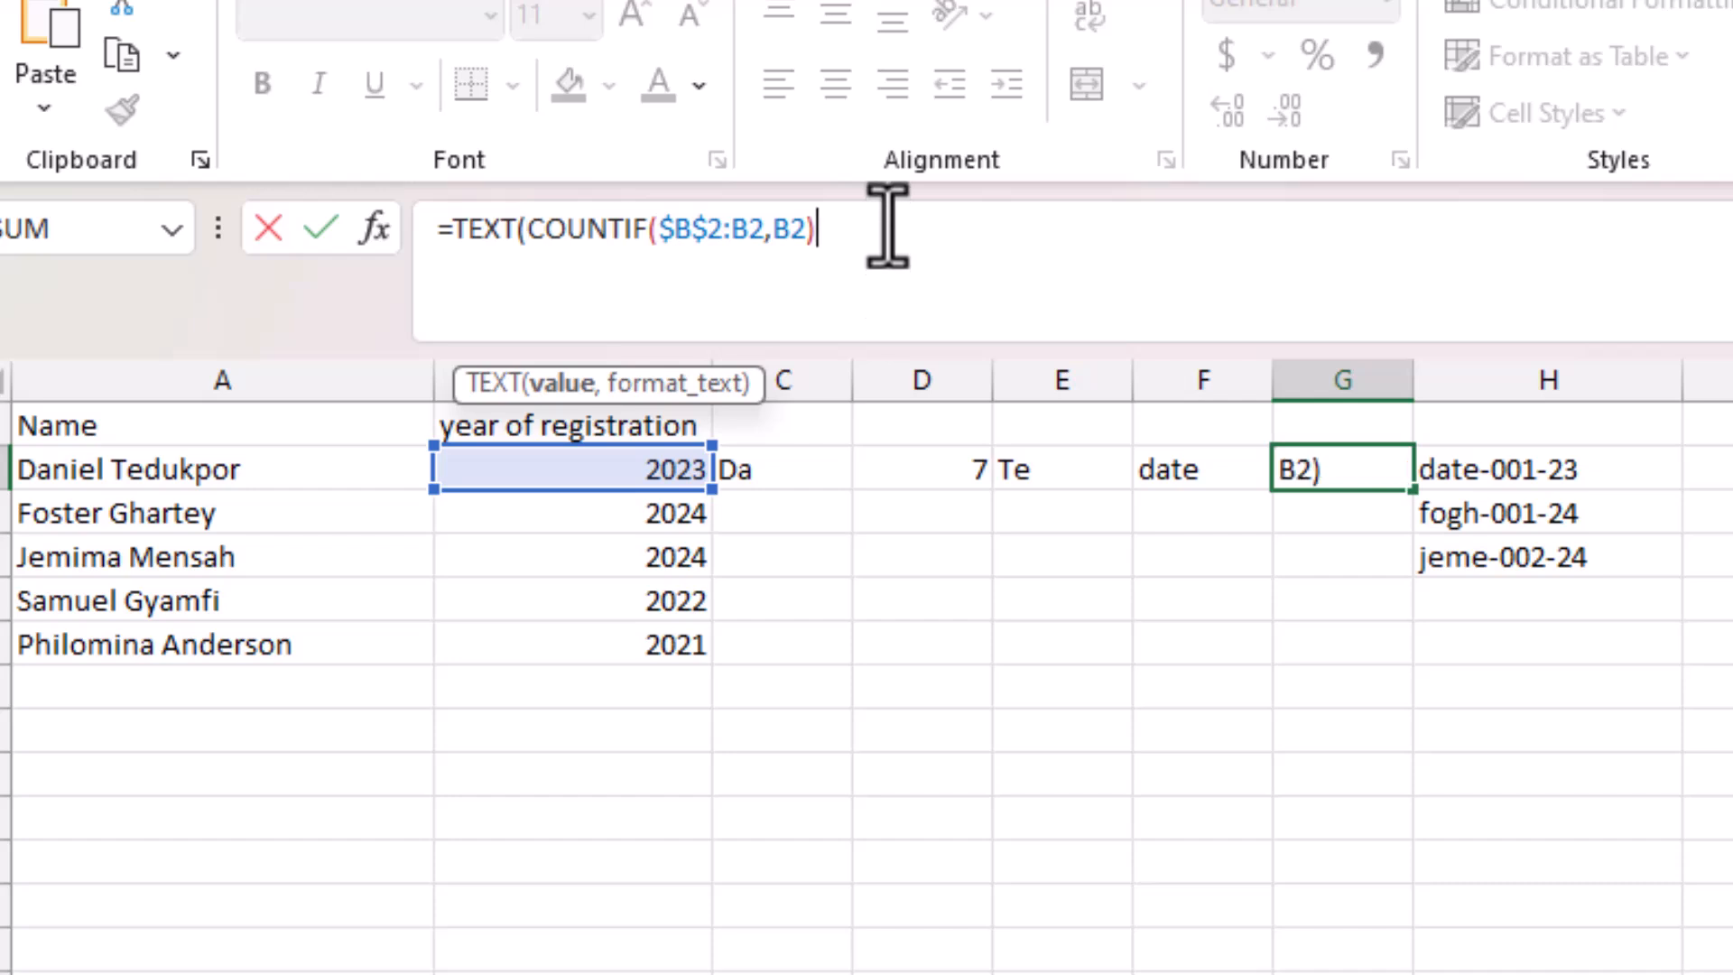
{"action": "left_click_drag", "start_coordinate": [887, 226], "coordinate": [528, 223]}
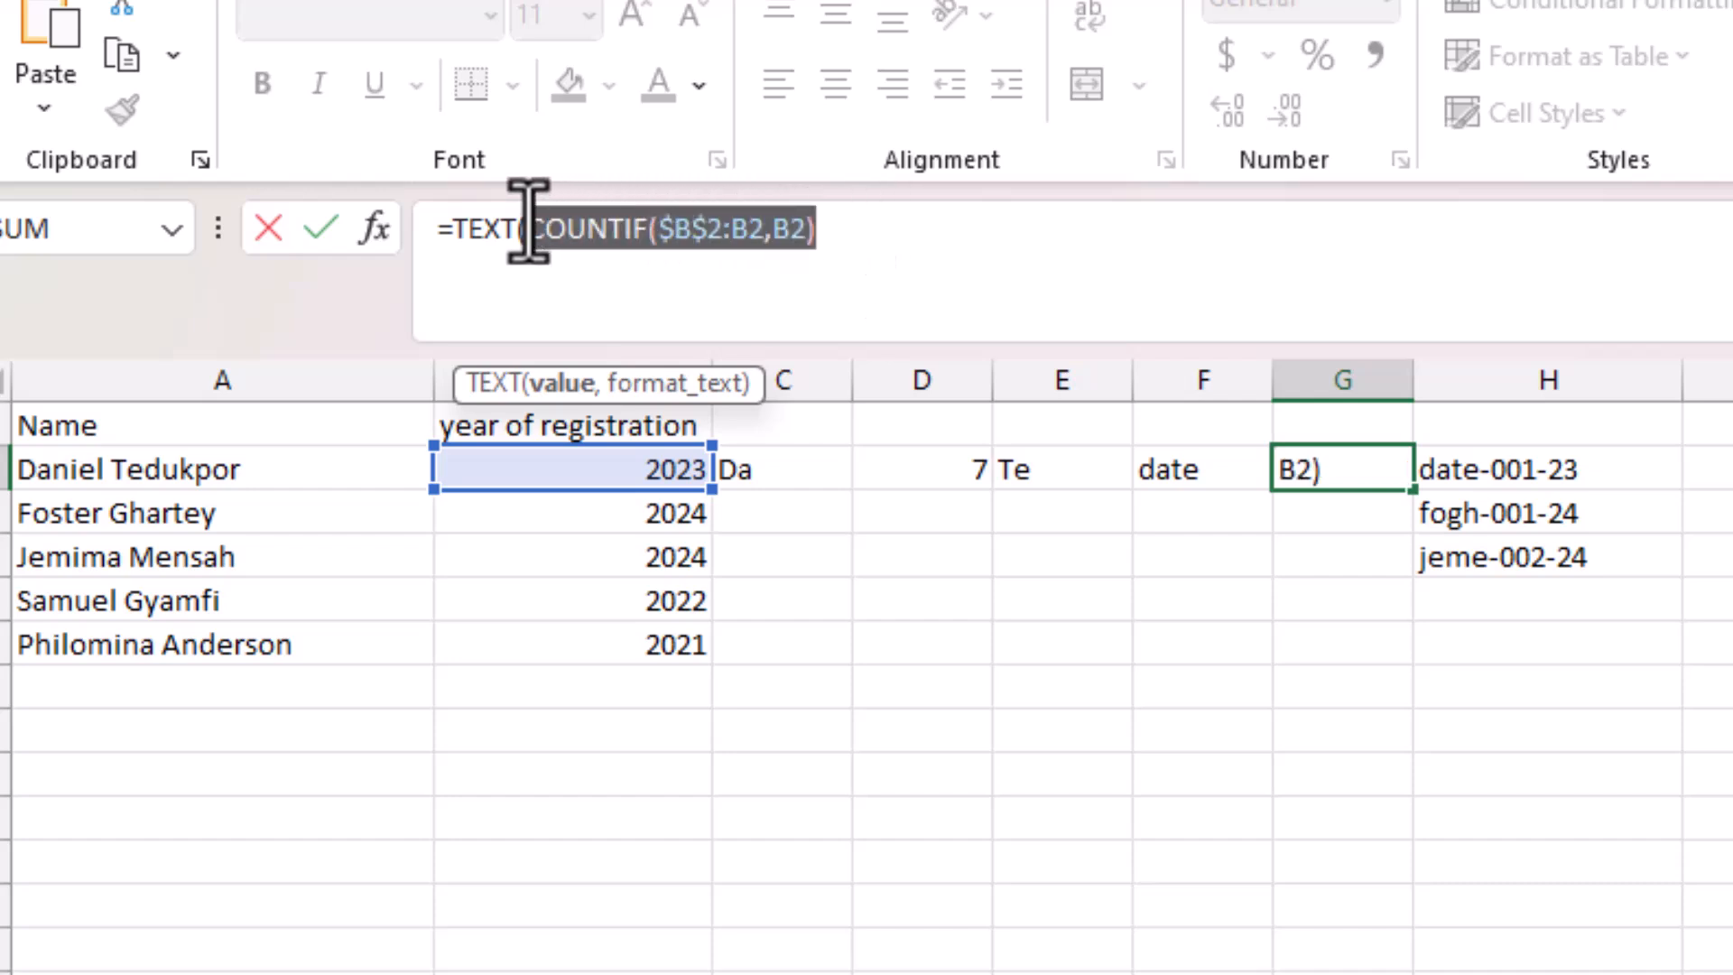
{"action": "left_click", "coordinate": [878, 228]}
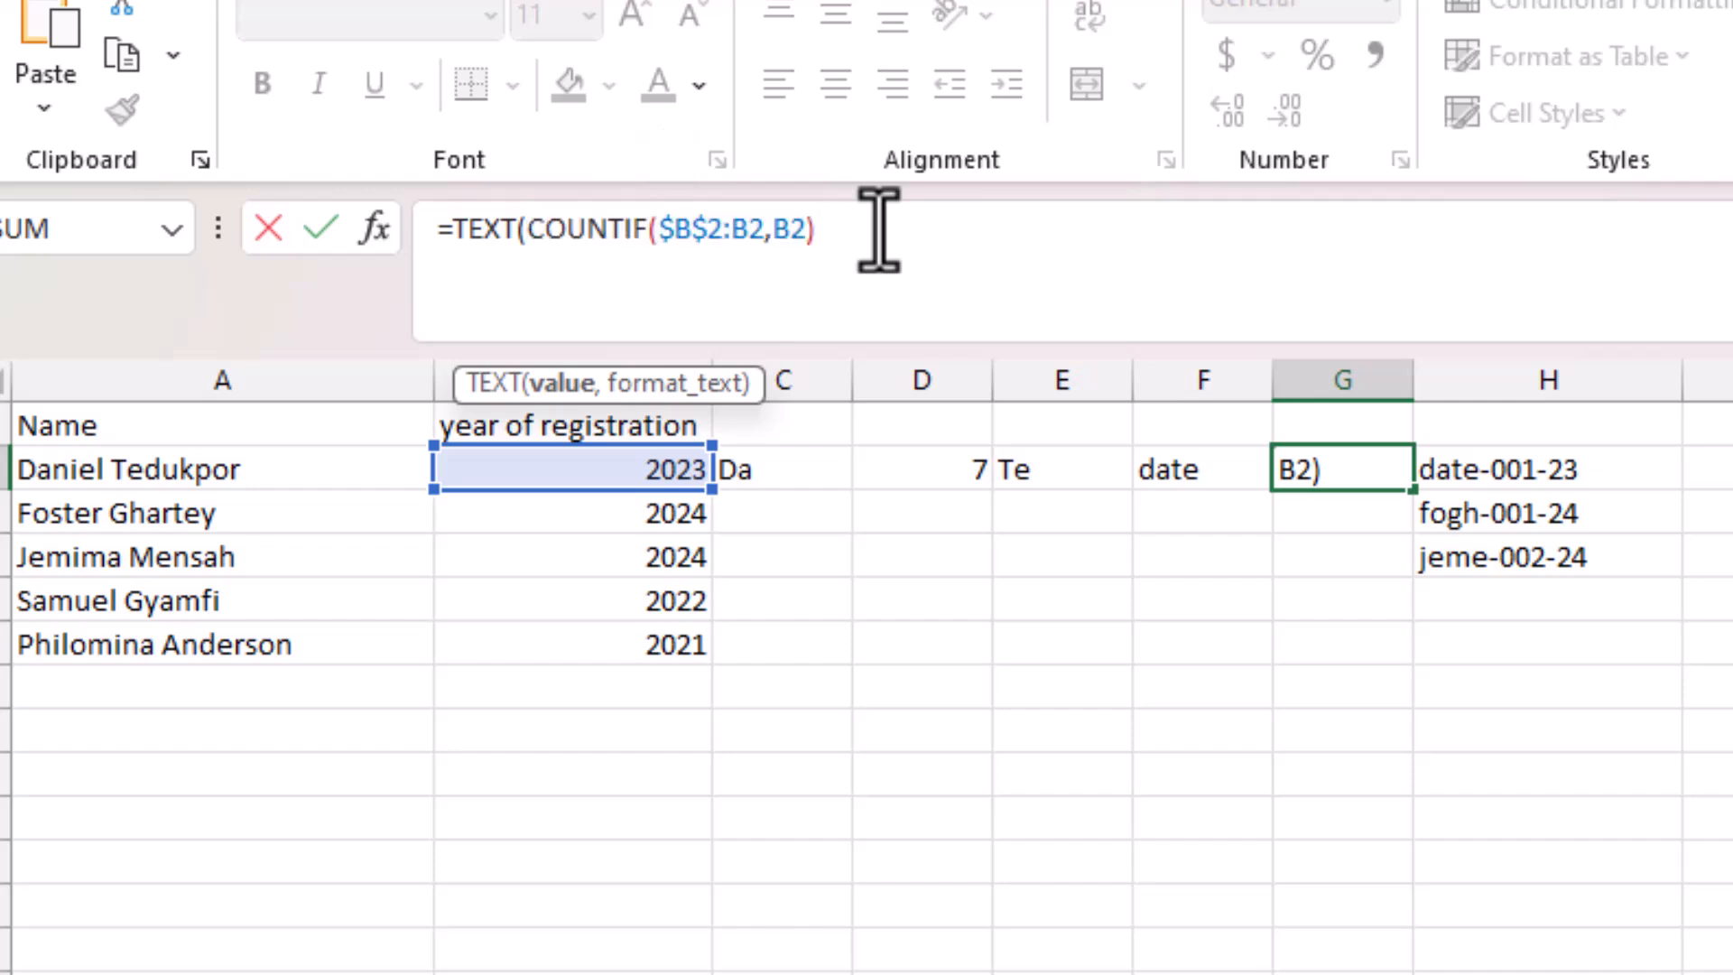
{"action": "left_click_drag", "start_coordinate": [526, 236], "coordinate": [438, 232]}
{"action": "key", "text": "BackSpace"}
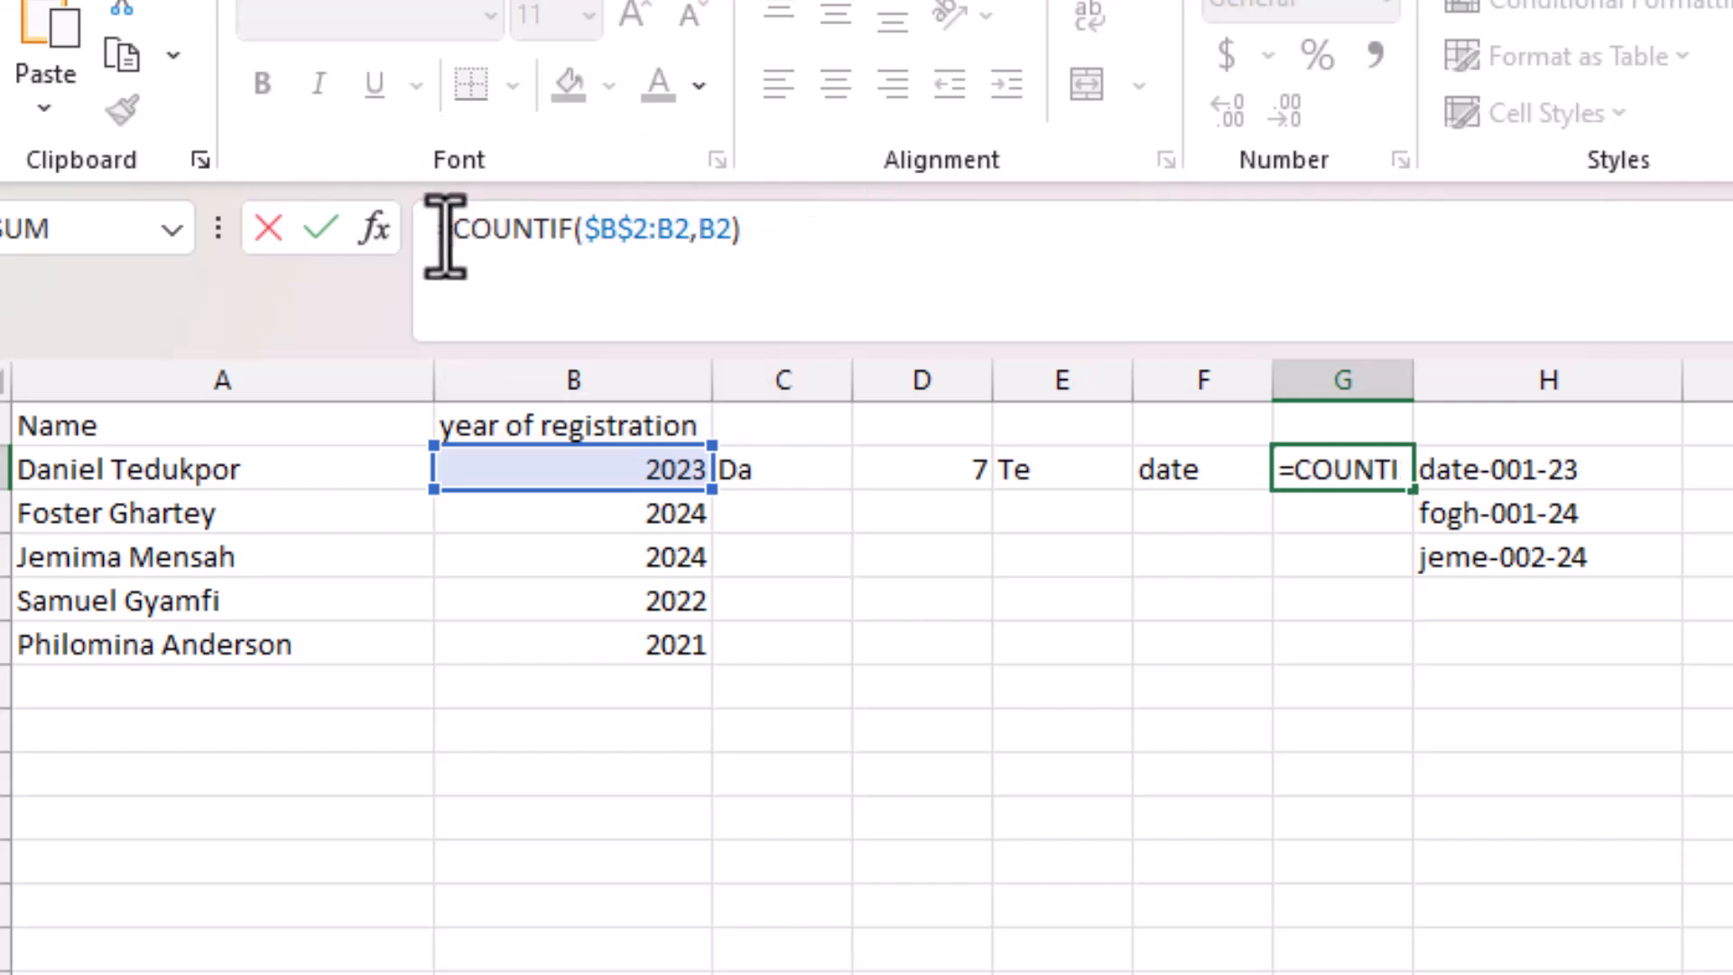
{"action": "key", "text": "Return"}
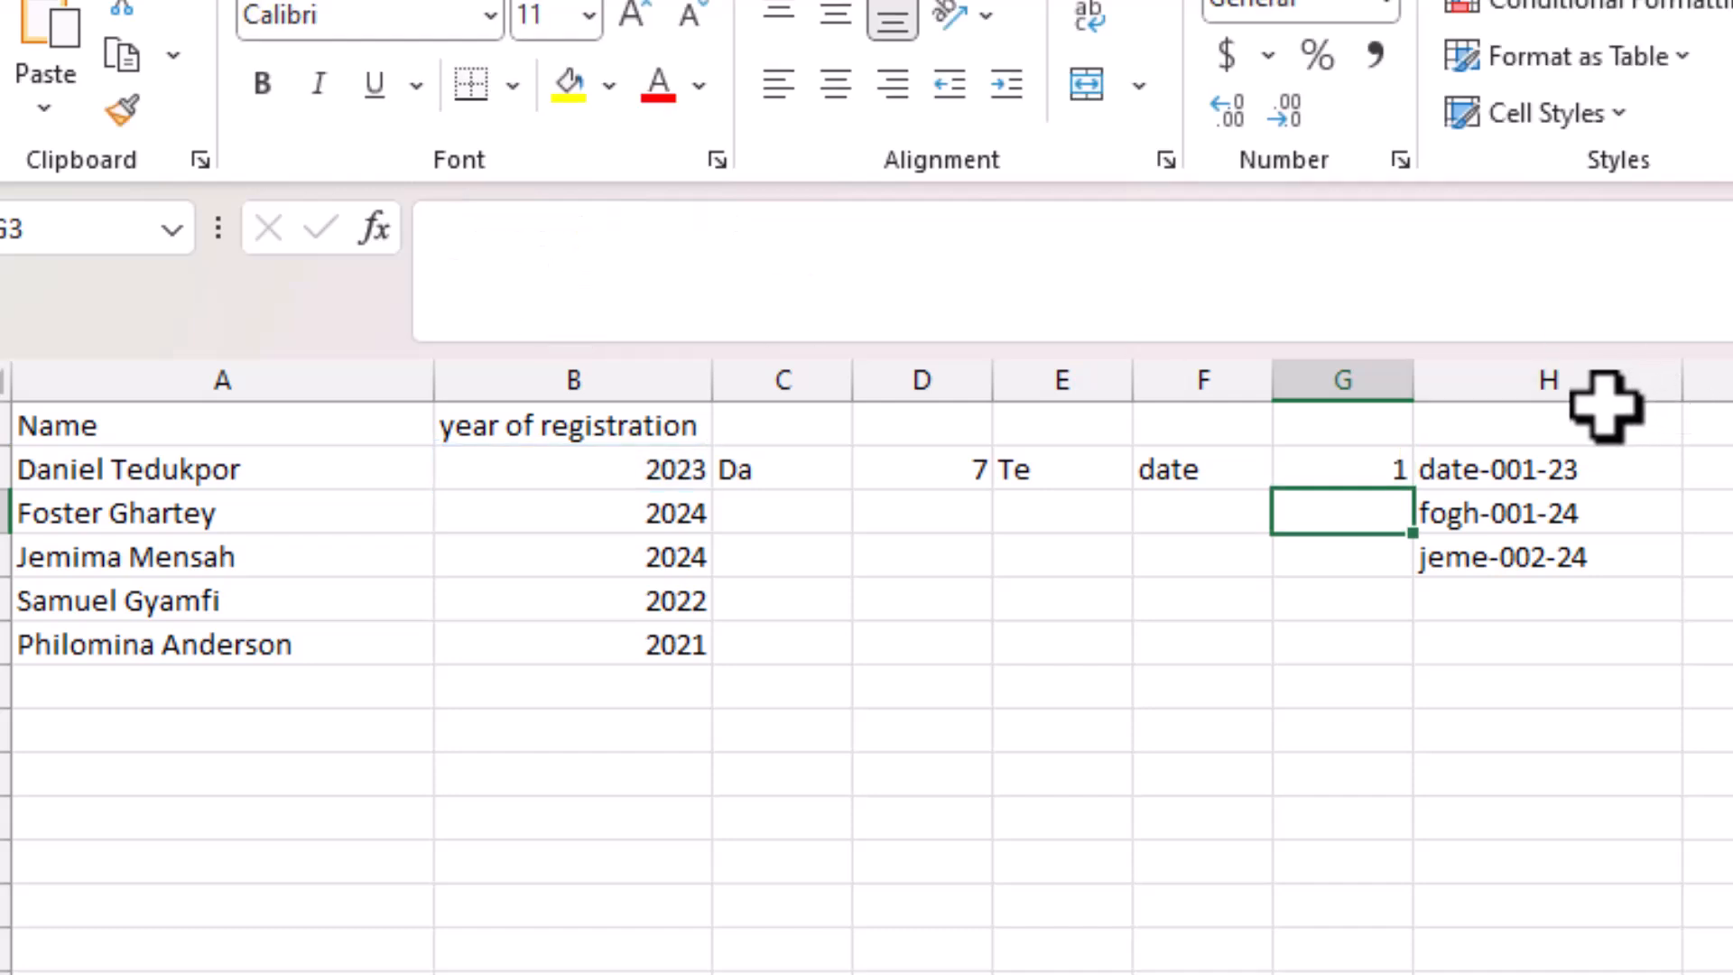
Insert an empty column H before the example IDs.
{"action": "left_click", "coordinate": [1559, 365]}
{"action": "right_click", "coordinate": [1558, 364]}
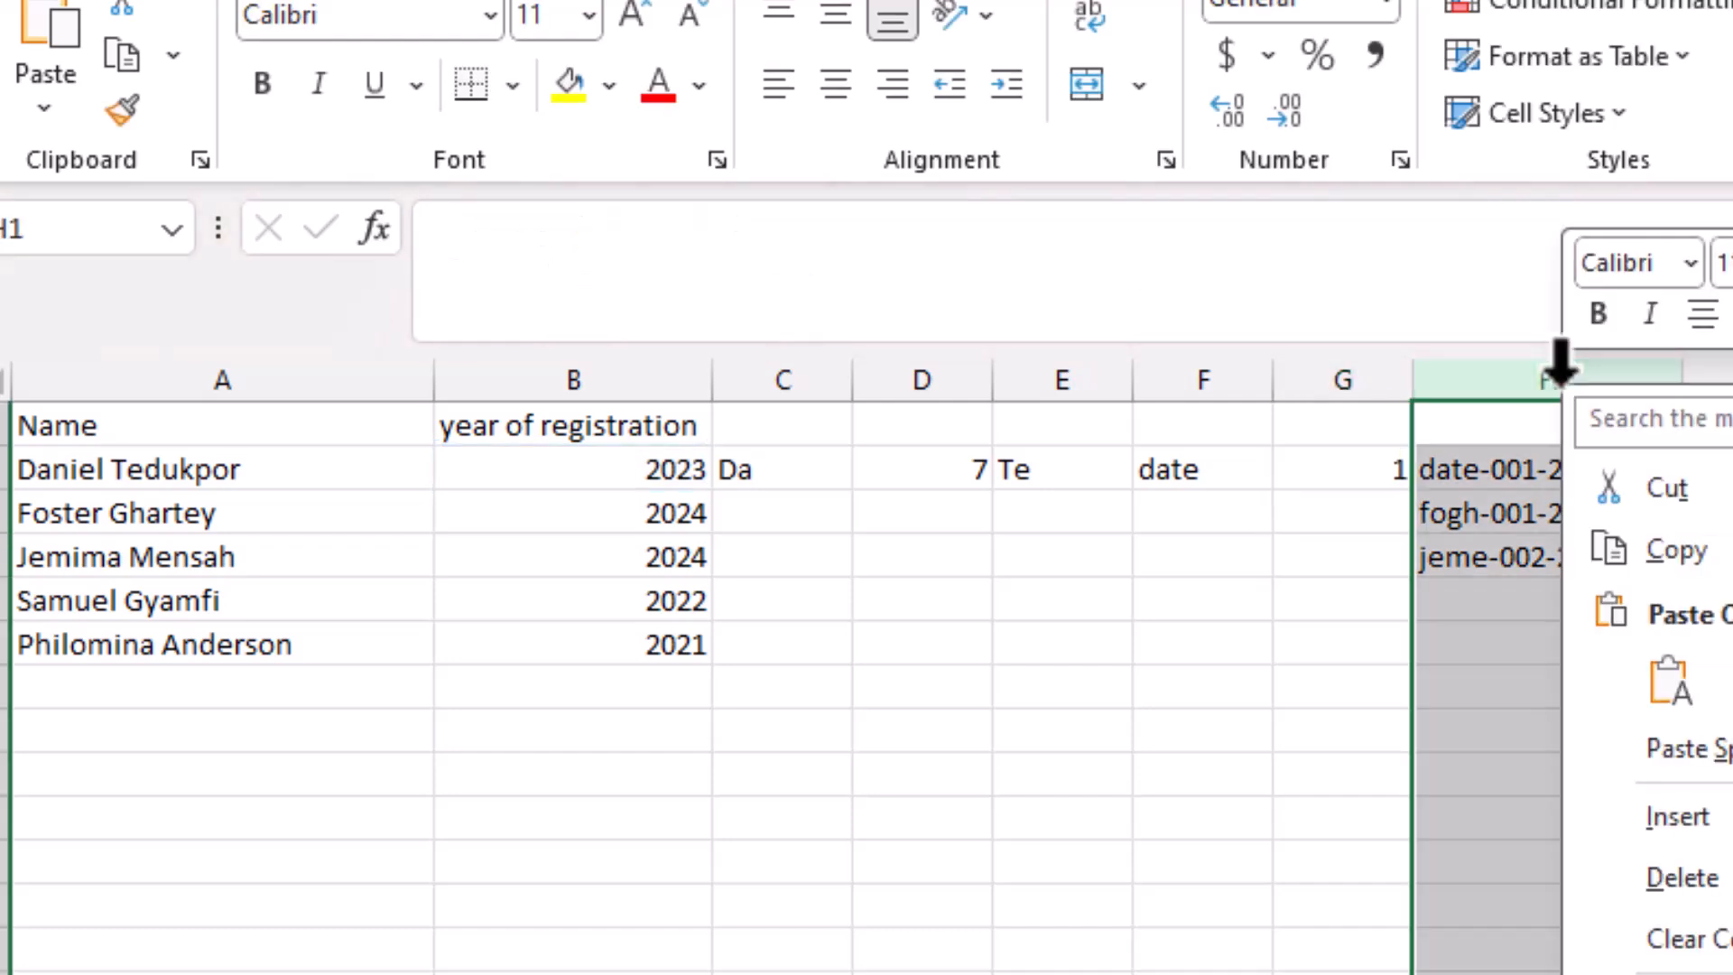
{"action": "left_click", "coordinate": [1650, 838]}
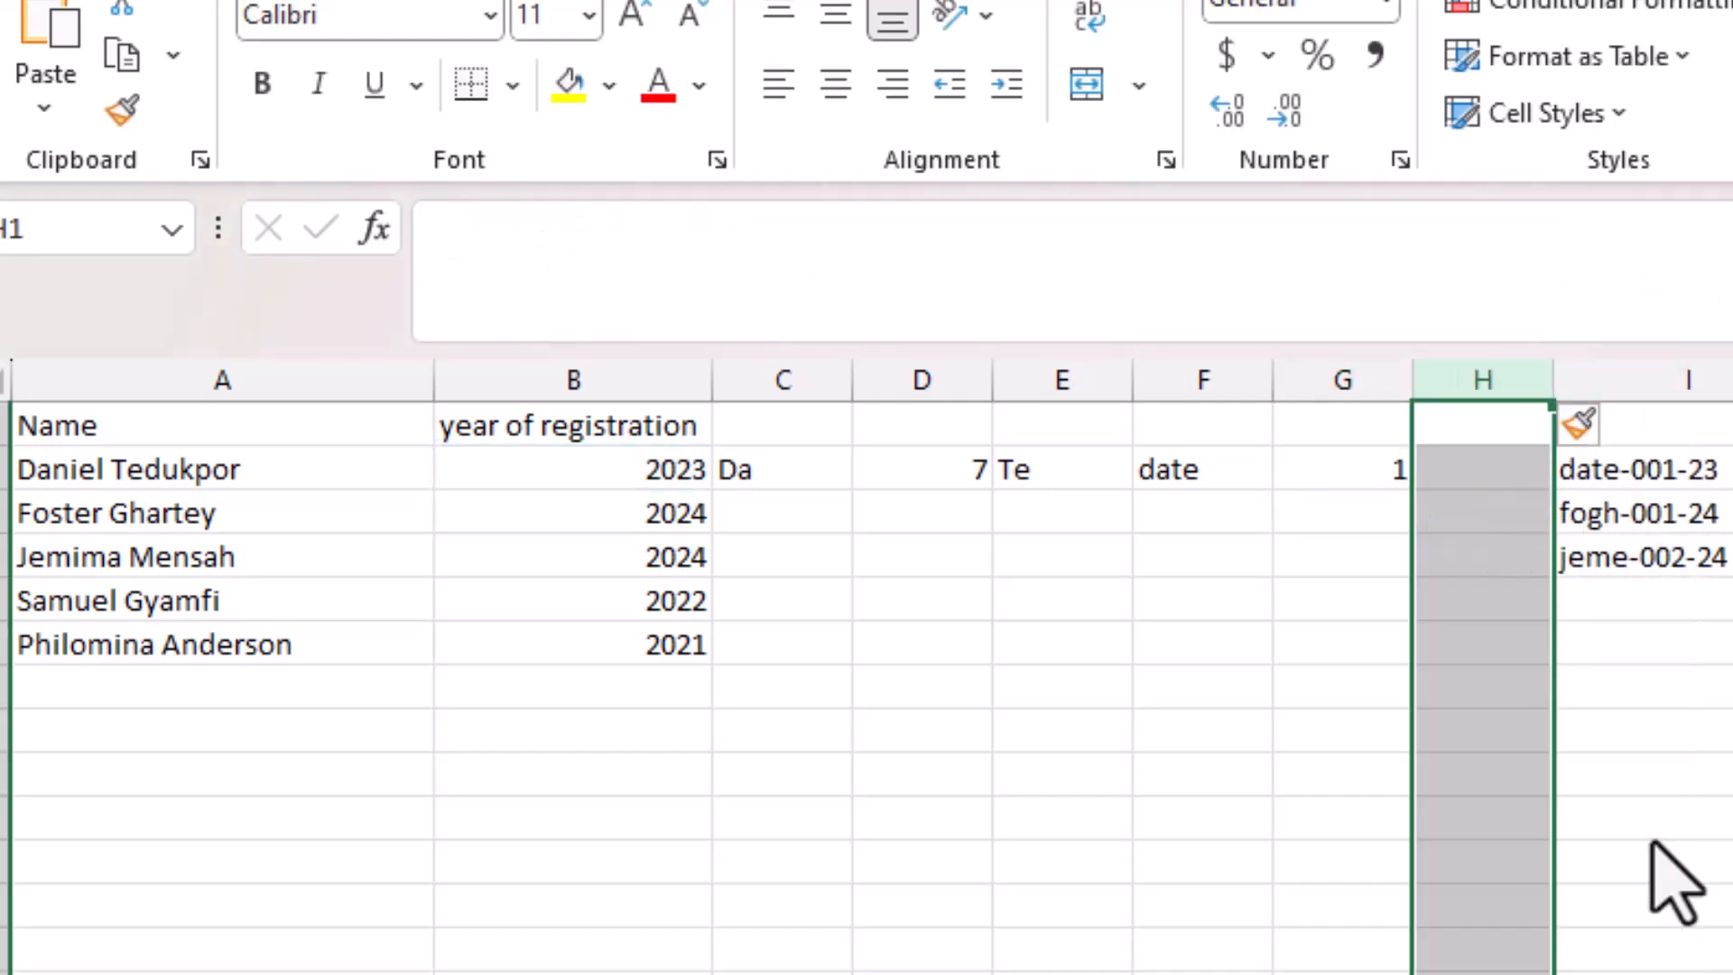
Enter =TEXT(G2,"000") in H2 so the count shows as 001.
{"action": "left_click", "coordinate": [1491, 471]}
{"action": "type", "text": "="}
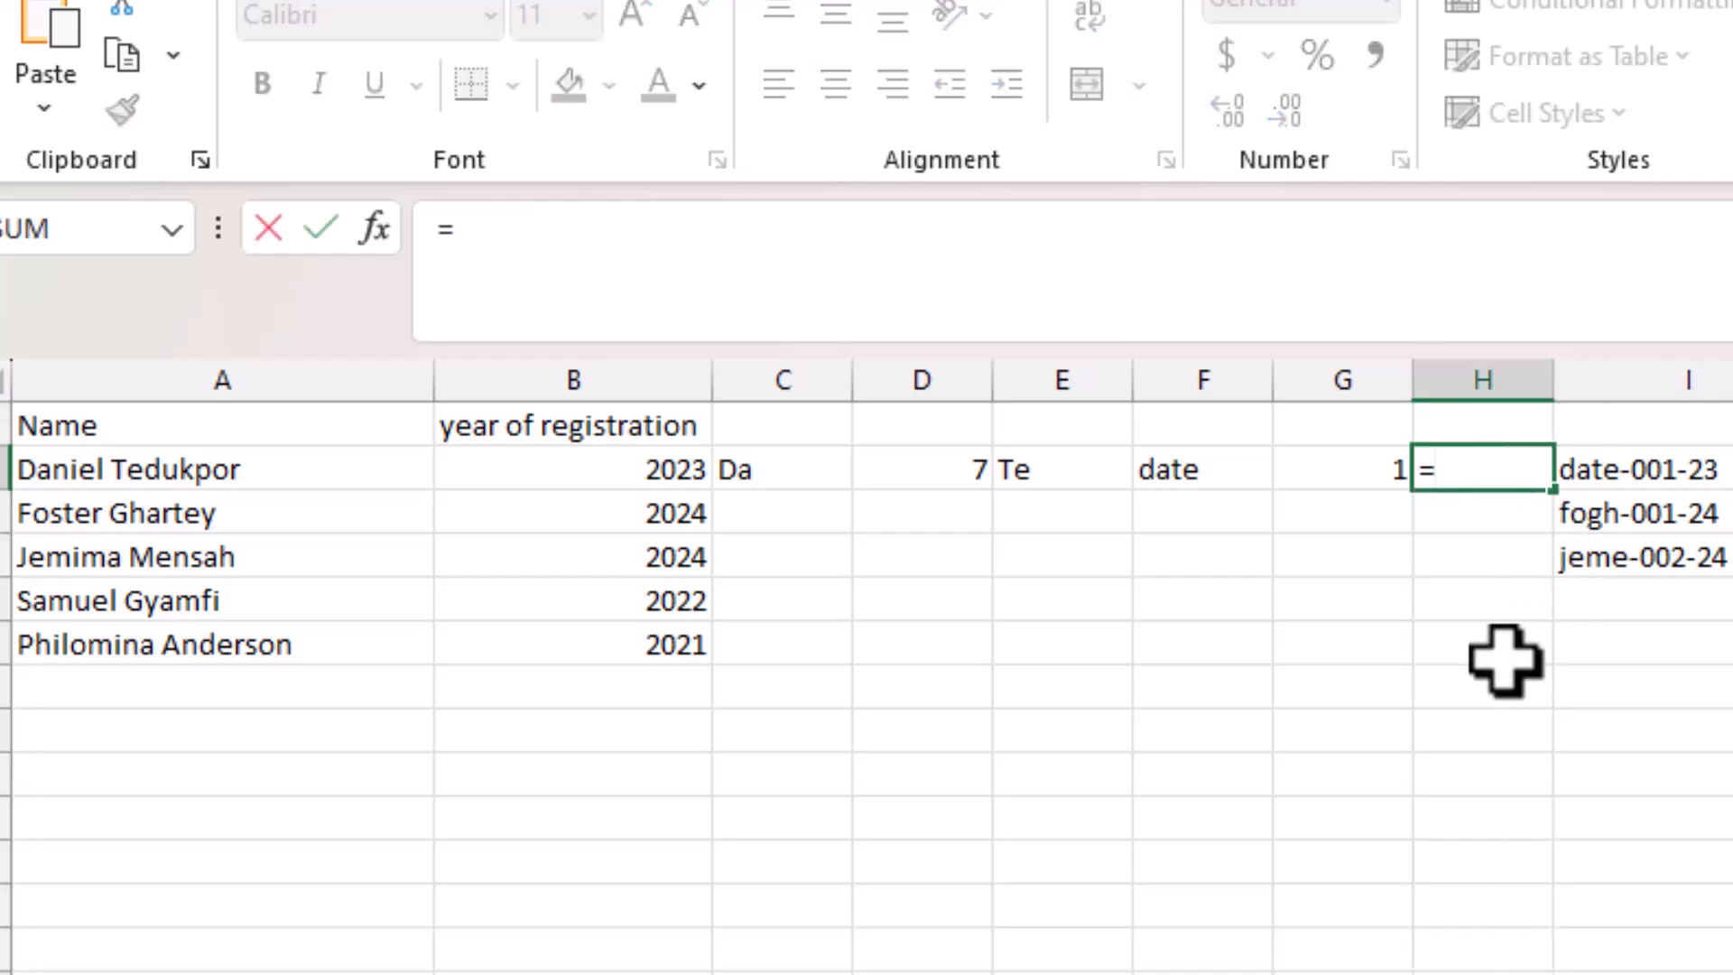
{"action": "type", "text": "tex"}
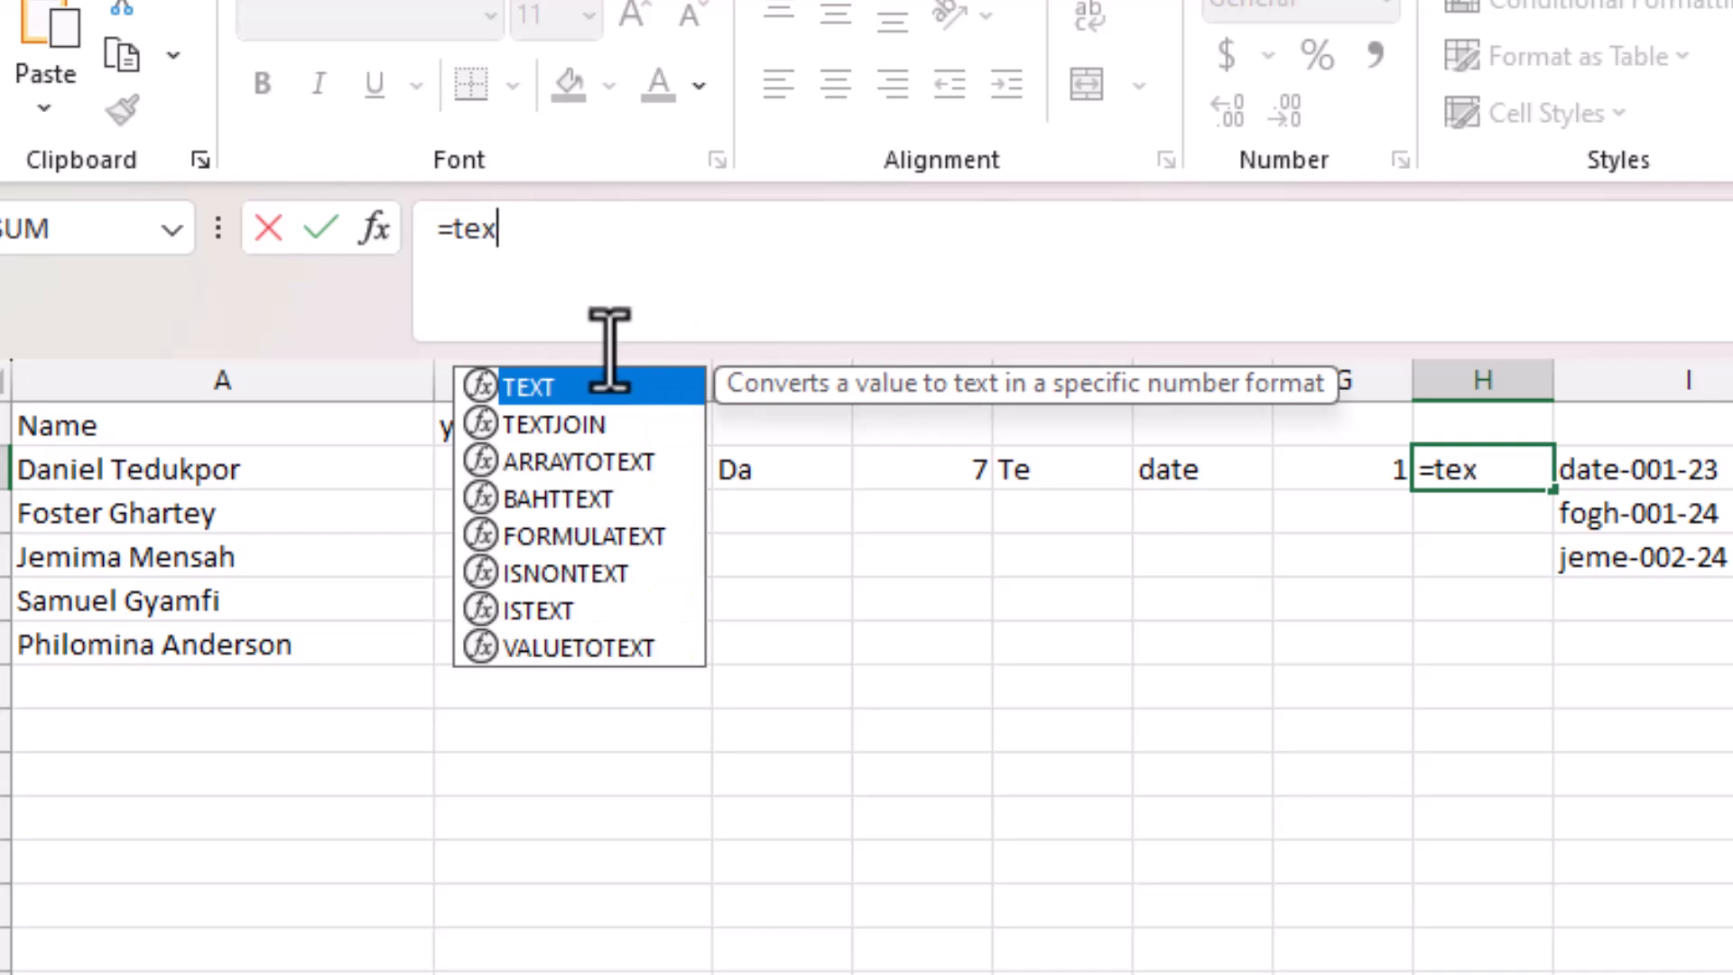
{"action": "double_click", "coordinate": [521, 387]}
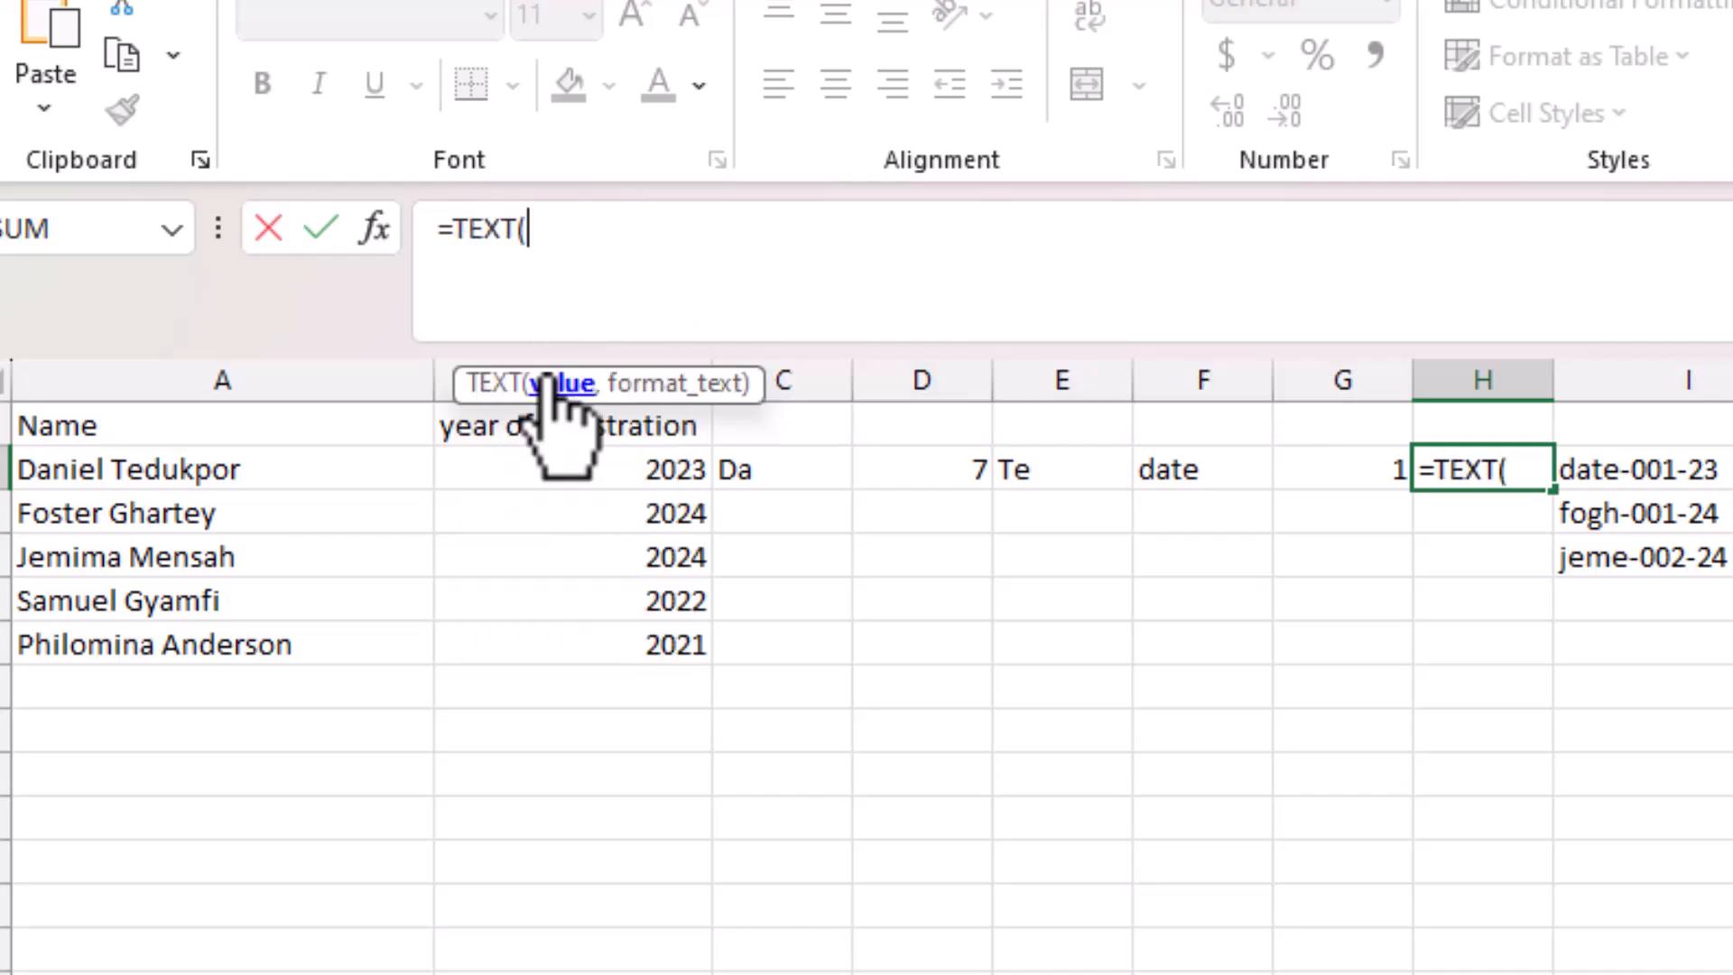
{"action": "left_click", "coordinate": [1355, 476]}
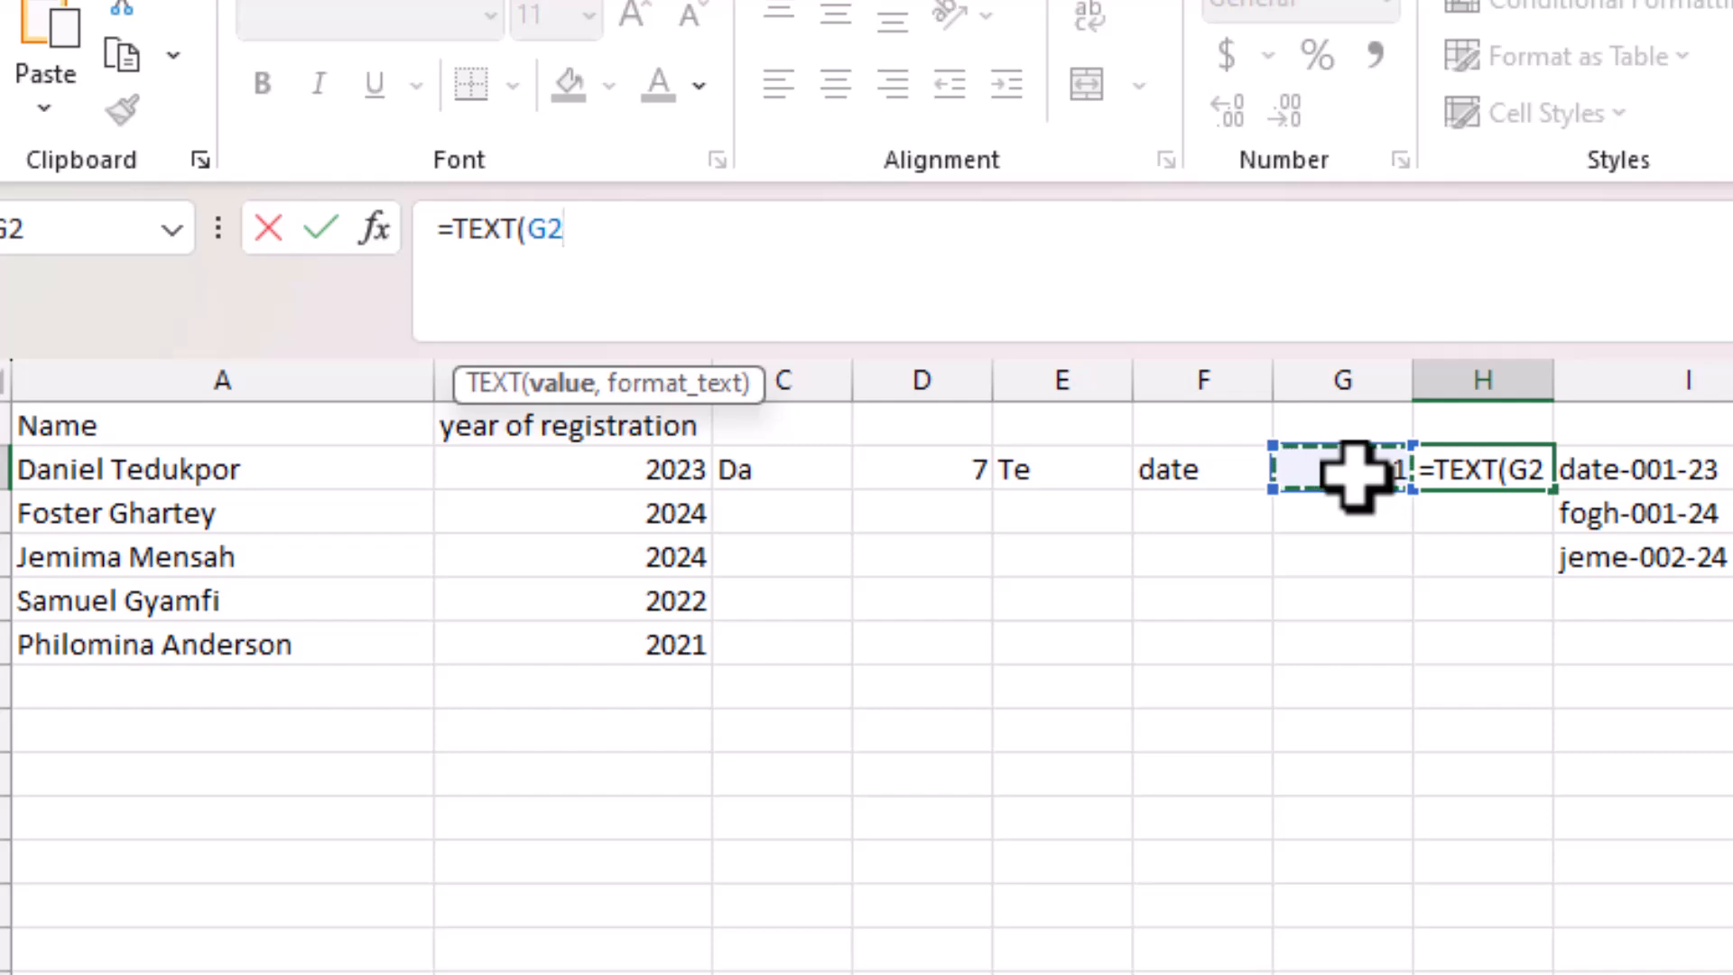
{"action": "type", "text": ",\"000"}
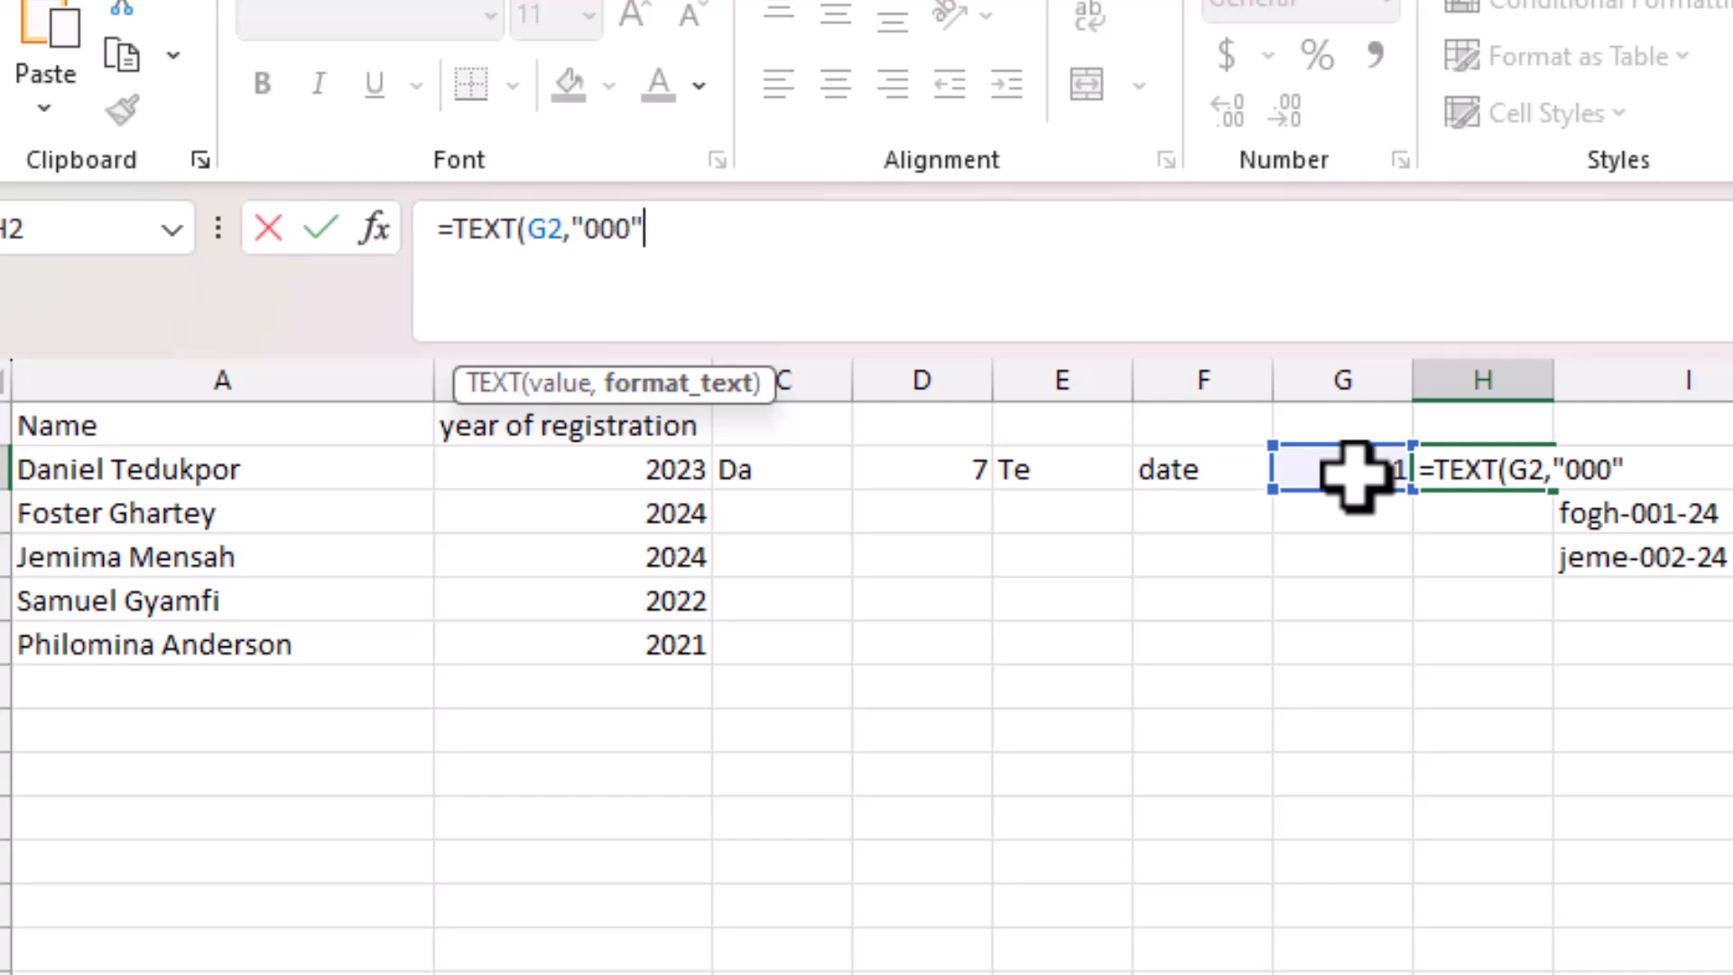
{"action": "type", "text": "\")"}
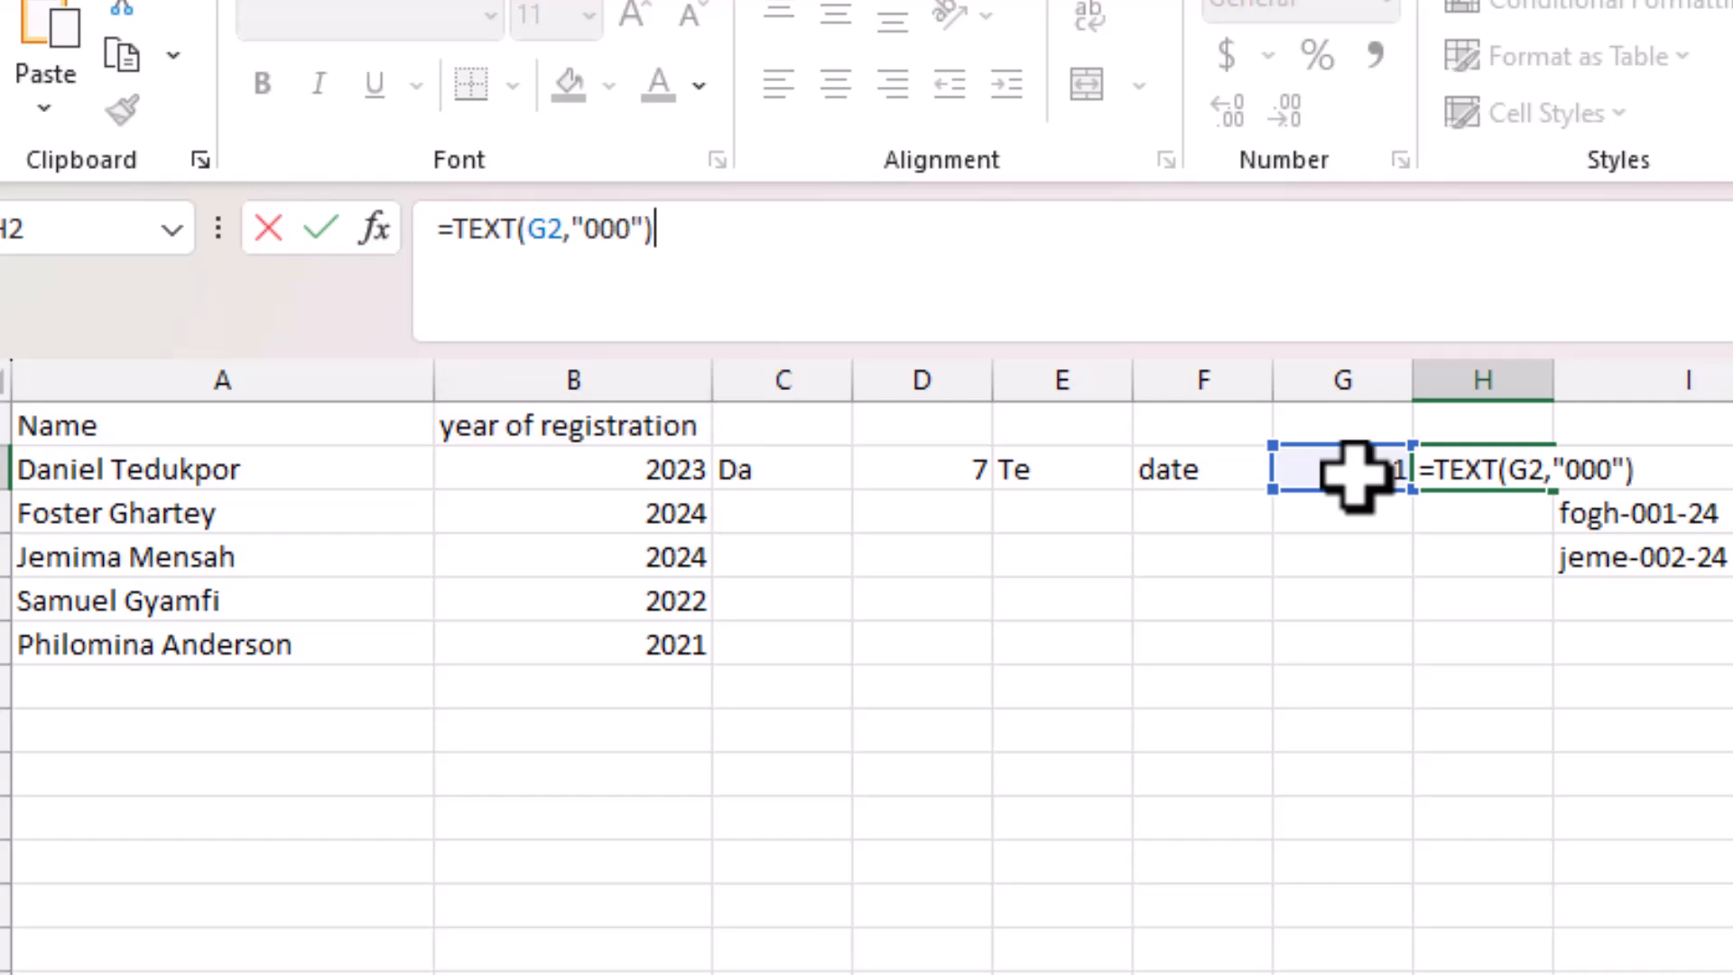
{"action": "key", "text": "Return"}
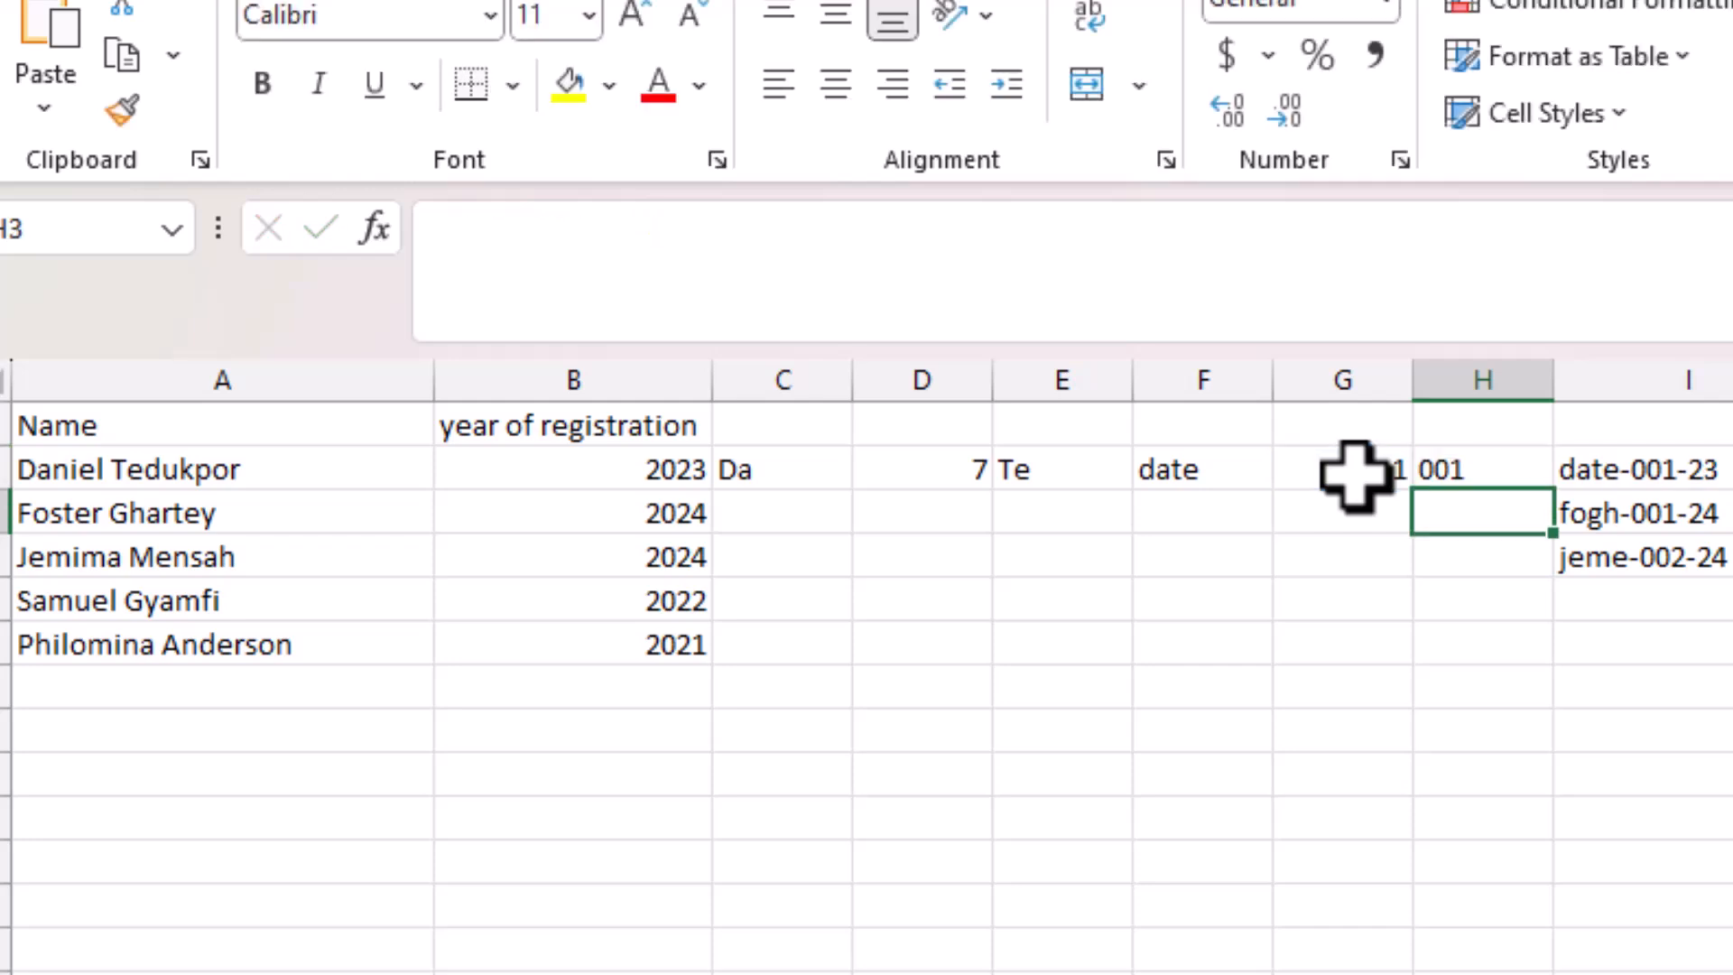
{"action": "left_click", "coordinate": [1474, 471]}
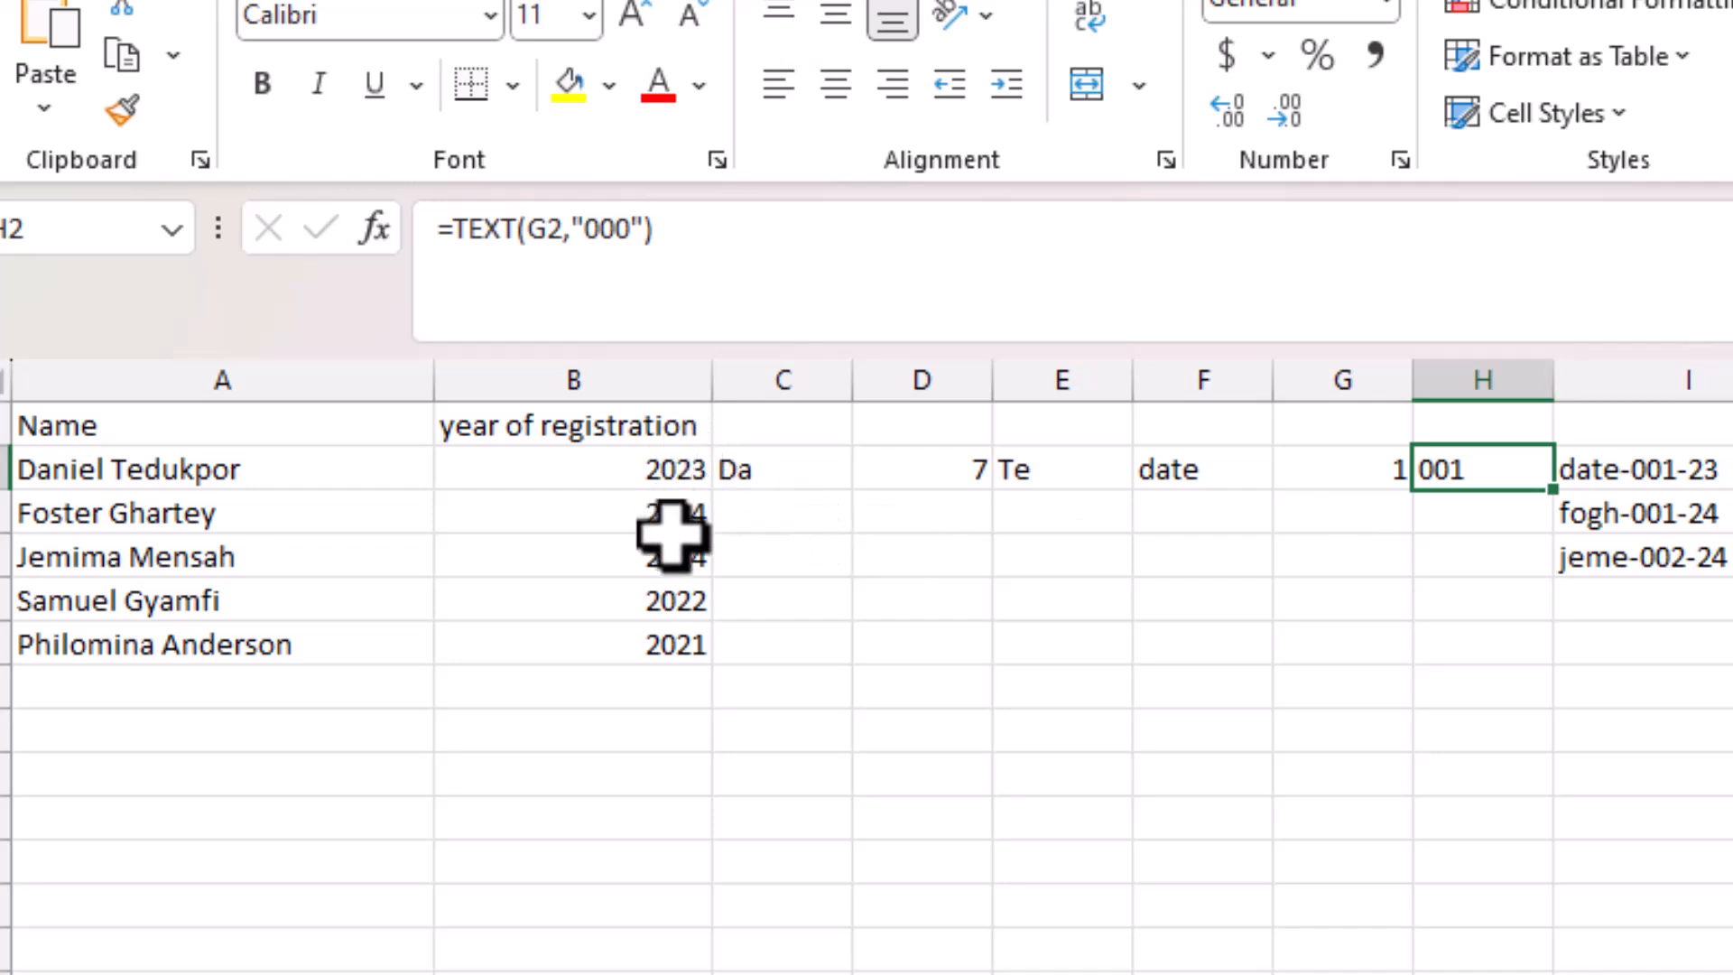
{"action": "left_click", "coordinate": [1661, 370]}
Insert a new column I and enter =RIGHT(B2,2) in I2, returning 23.
{"action": "right_click", "coordinate": [1662, 370]}
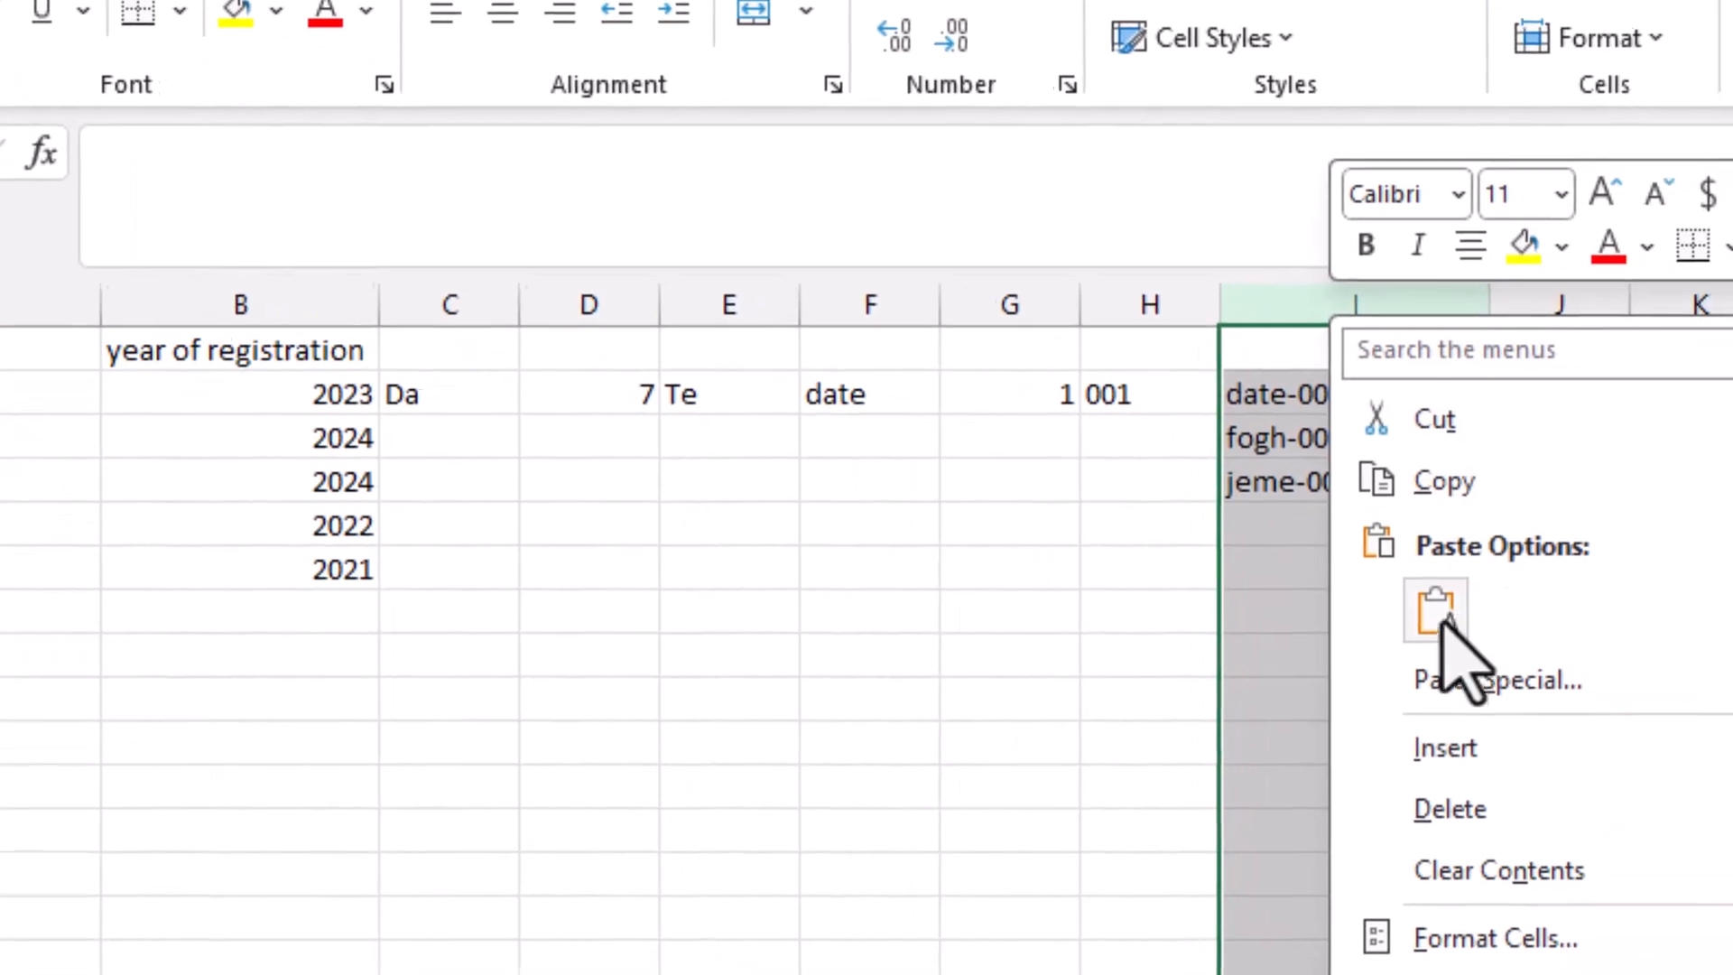
{"action": "left_click", "coordinate": [1405, 746]}
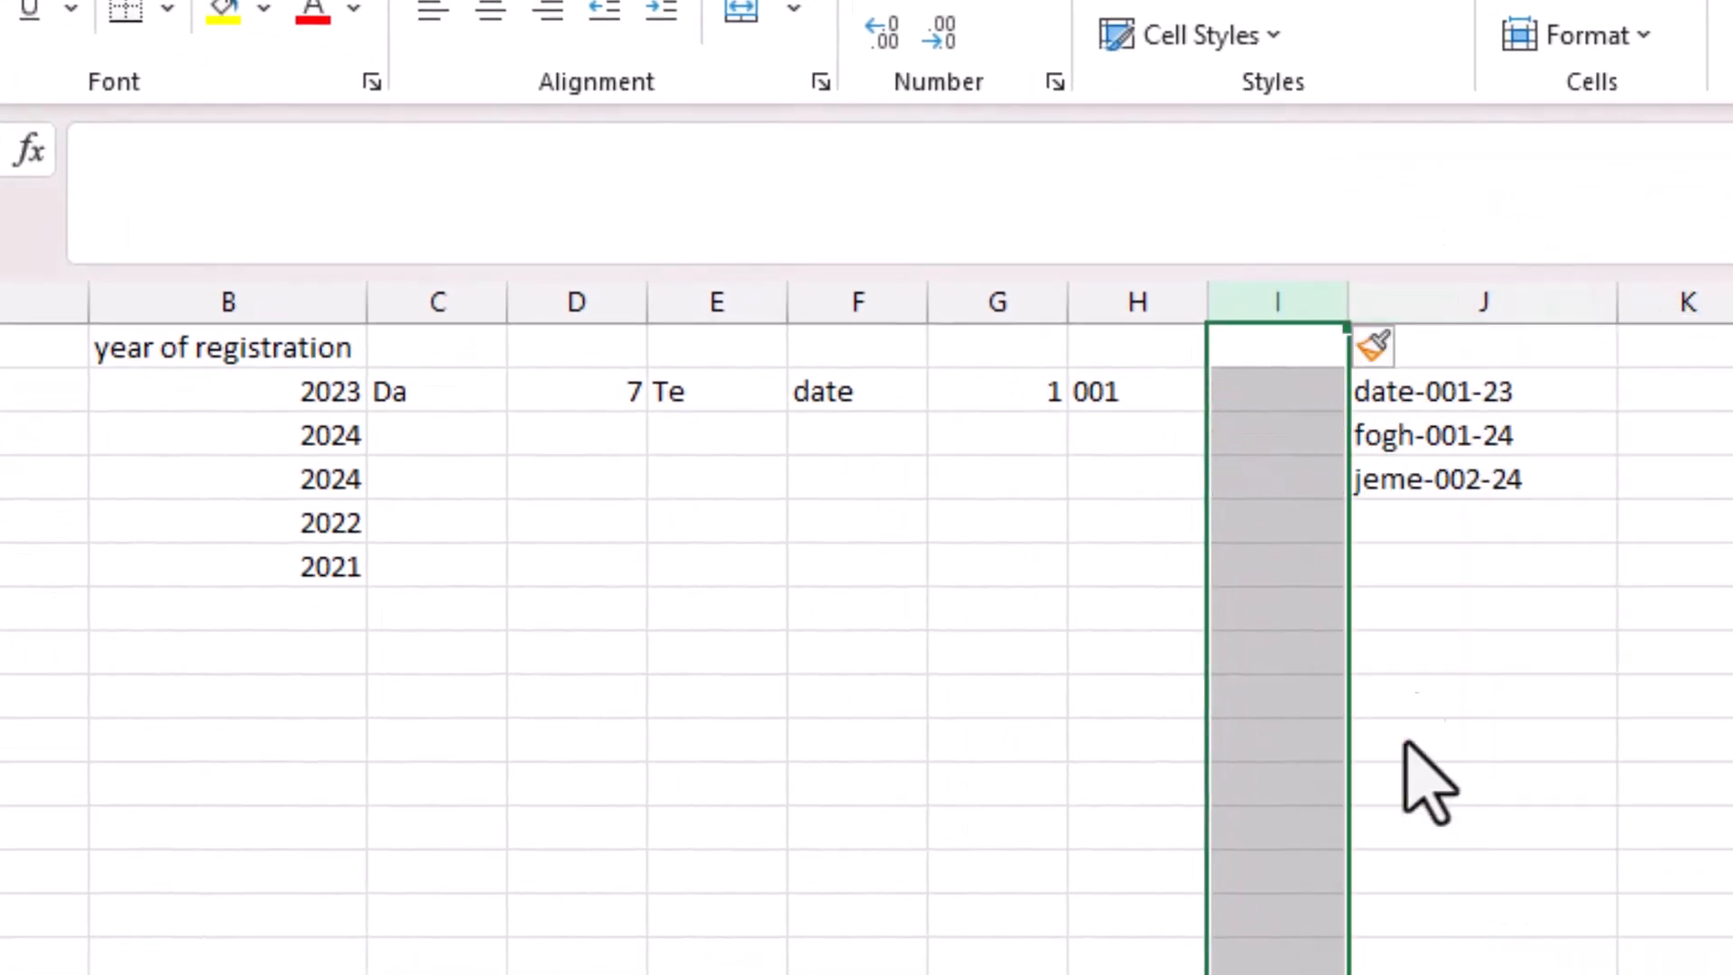
{"action": "left_click", "coordinate": [1286, 388]}
{"action": "type", "text": "="}
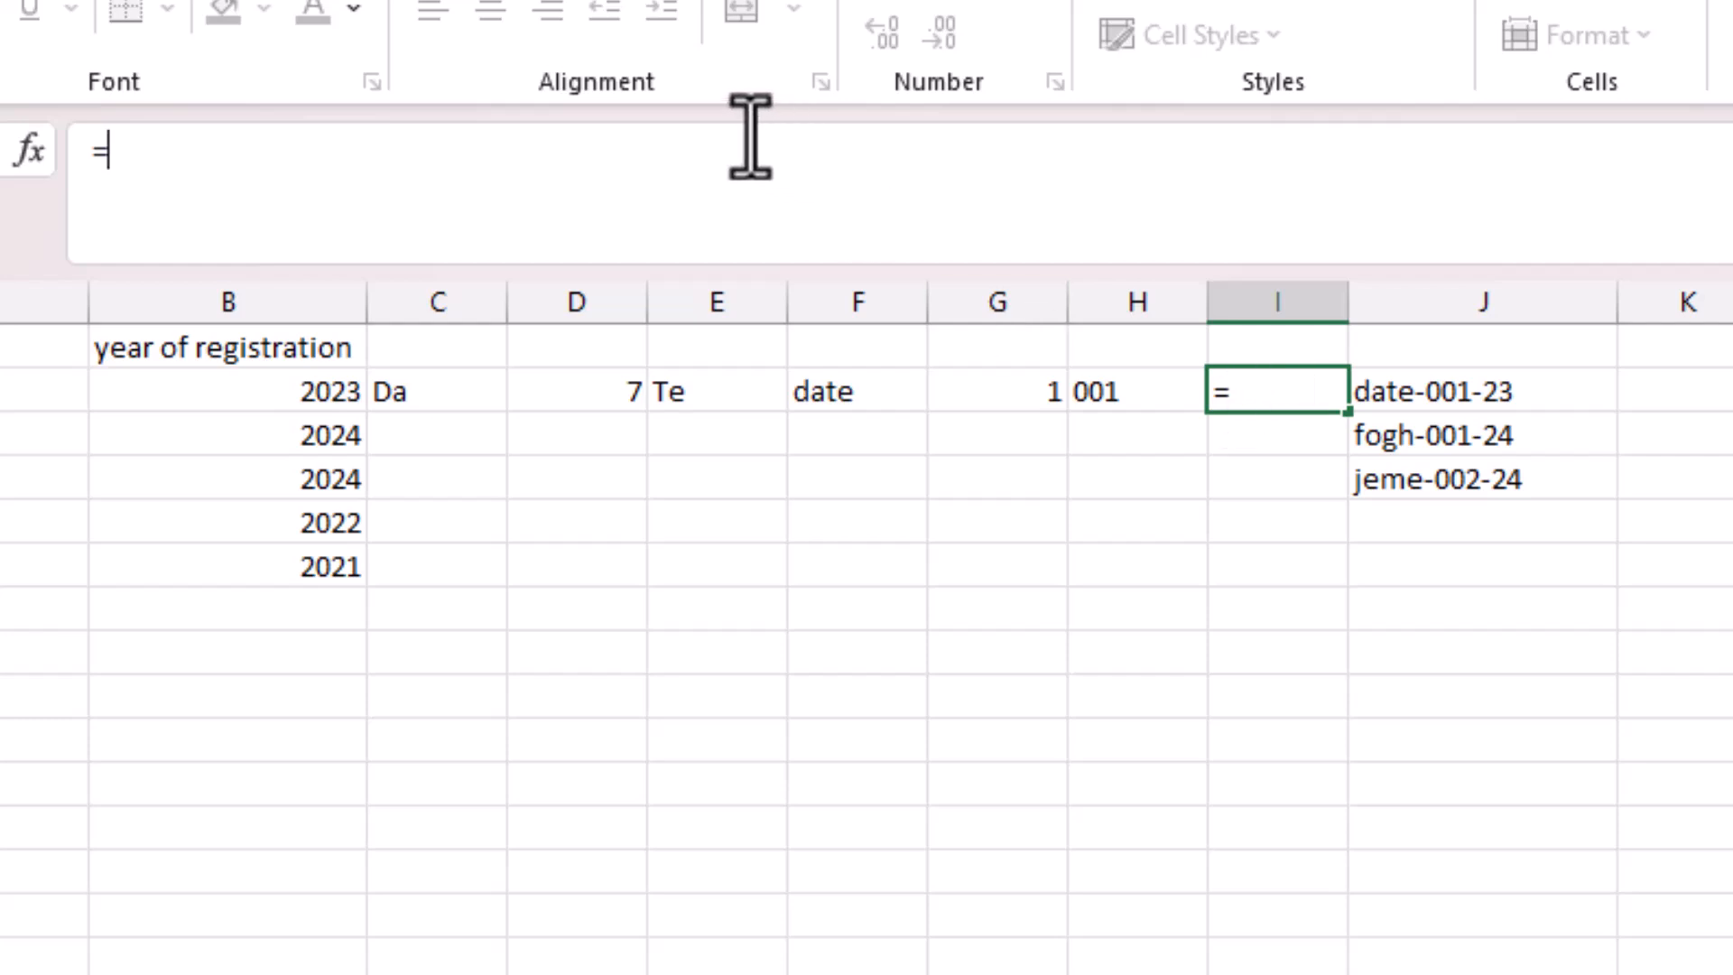
{"action": "type", "text": "rig"}
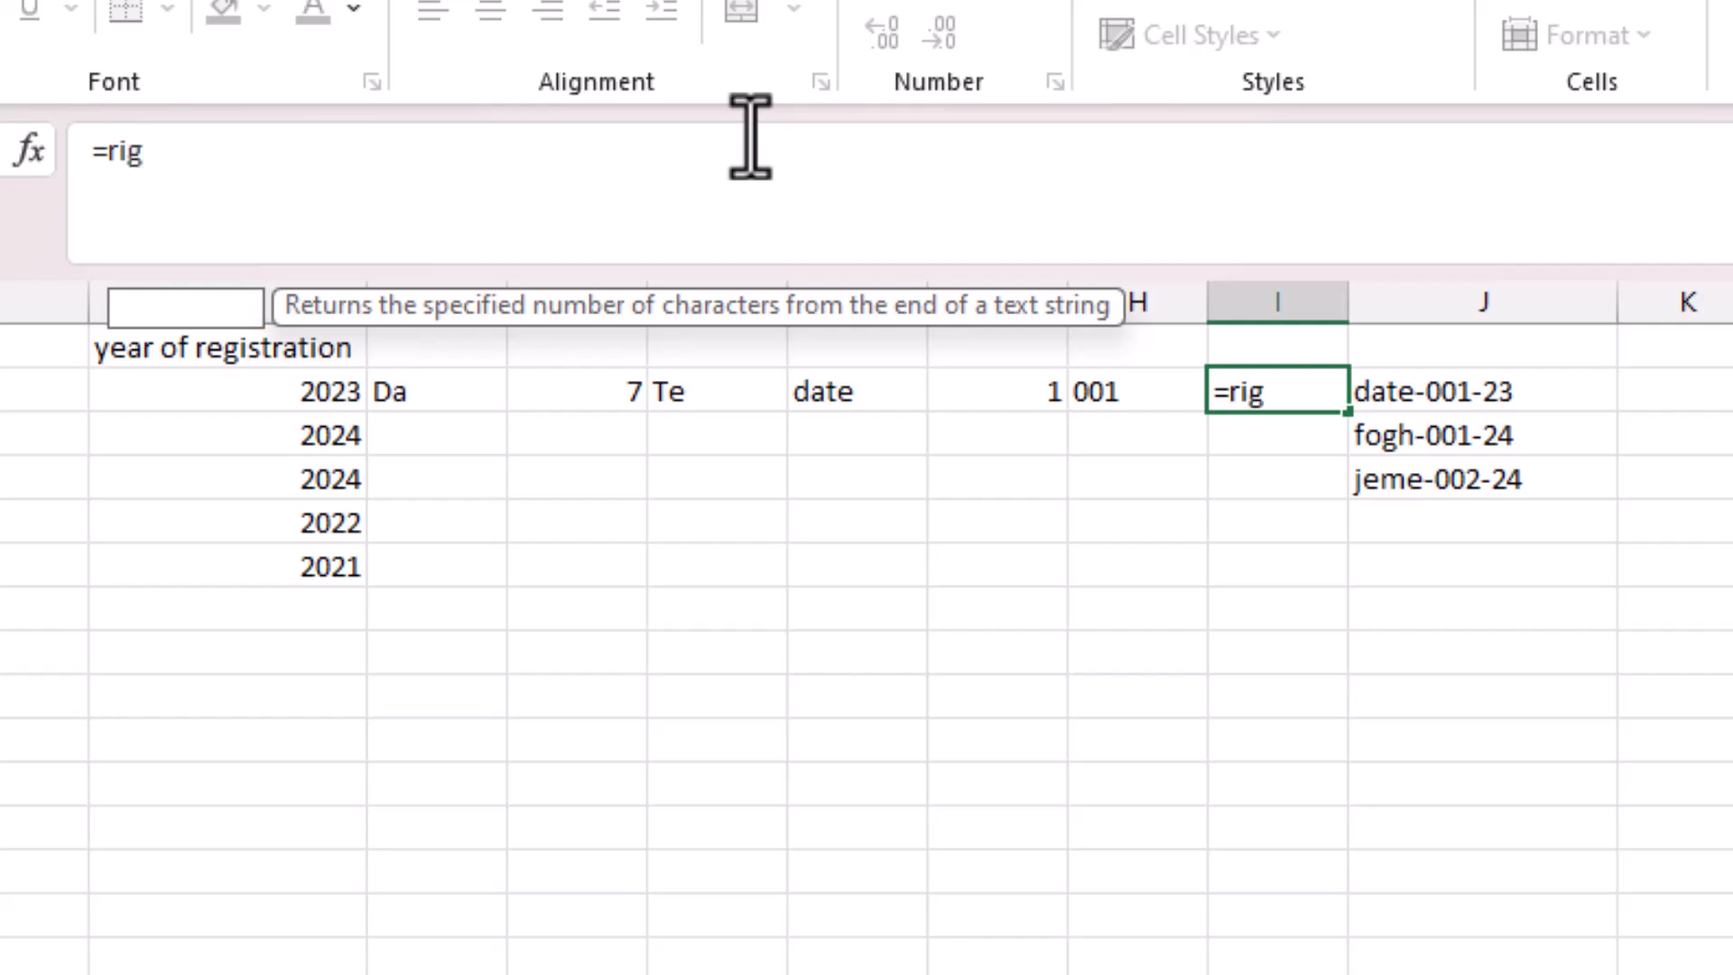
{"action": "type", "text": "ht("}
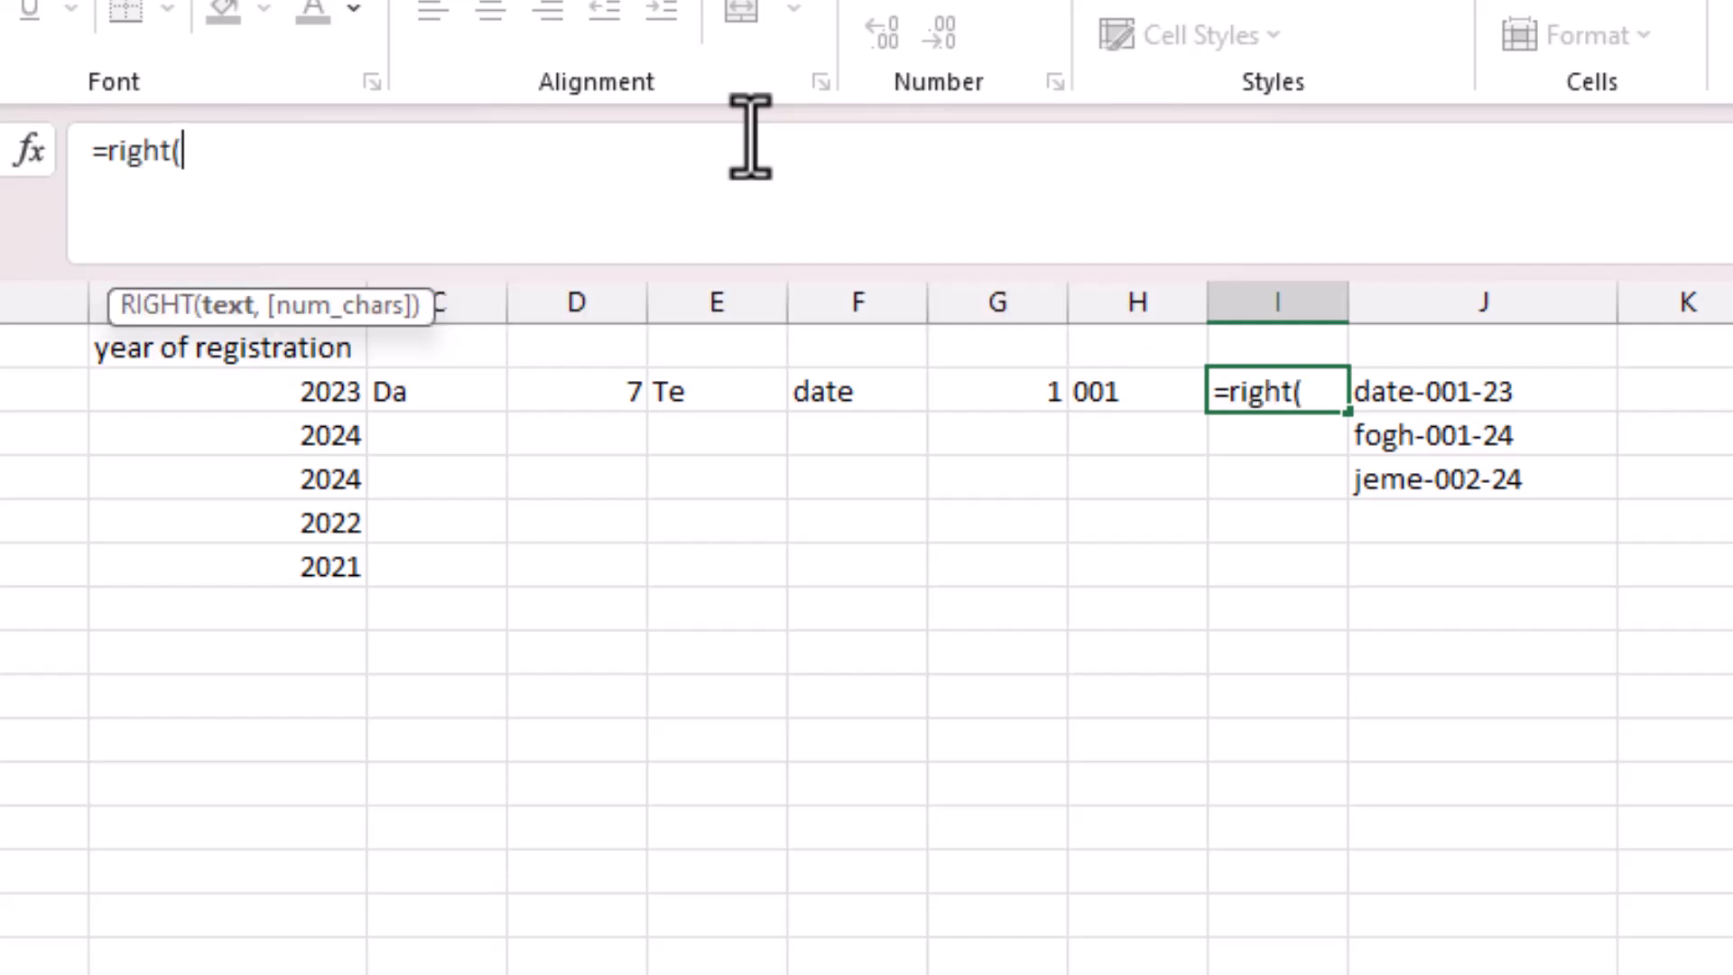
{"action": "left_click", "coordinate": [291, 401]}
{"action": "type", "text": ","}
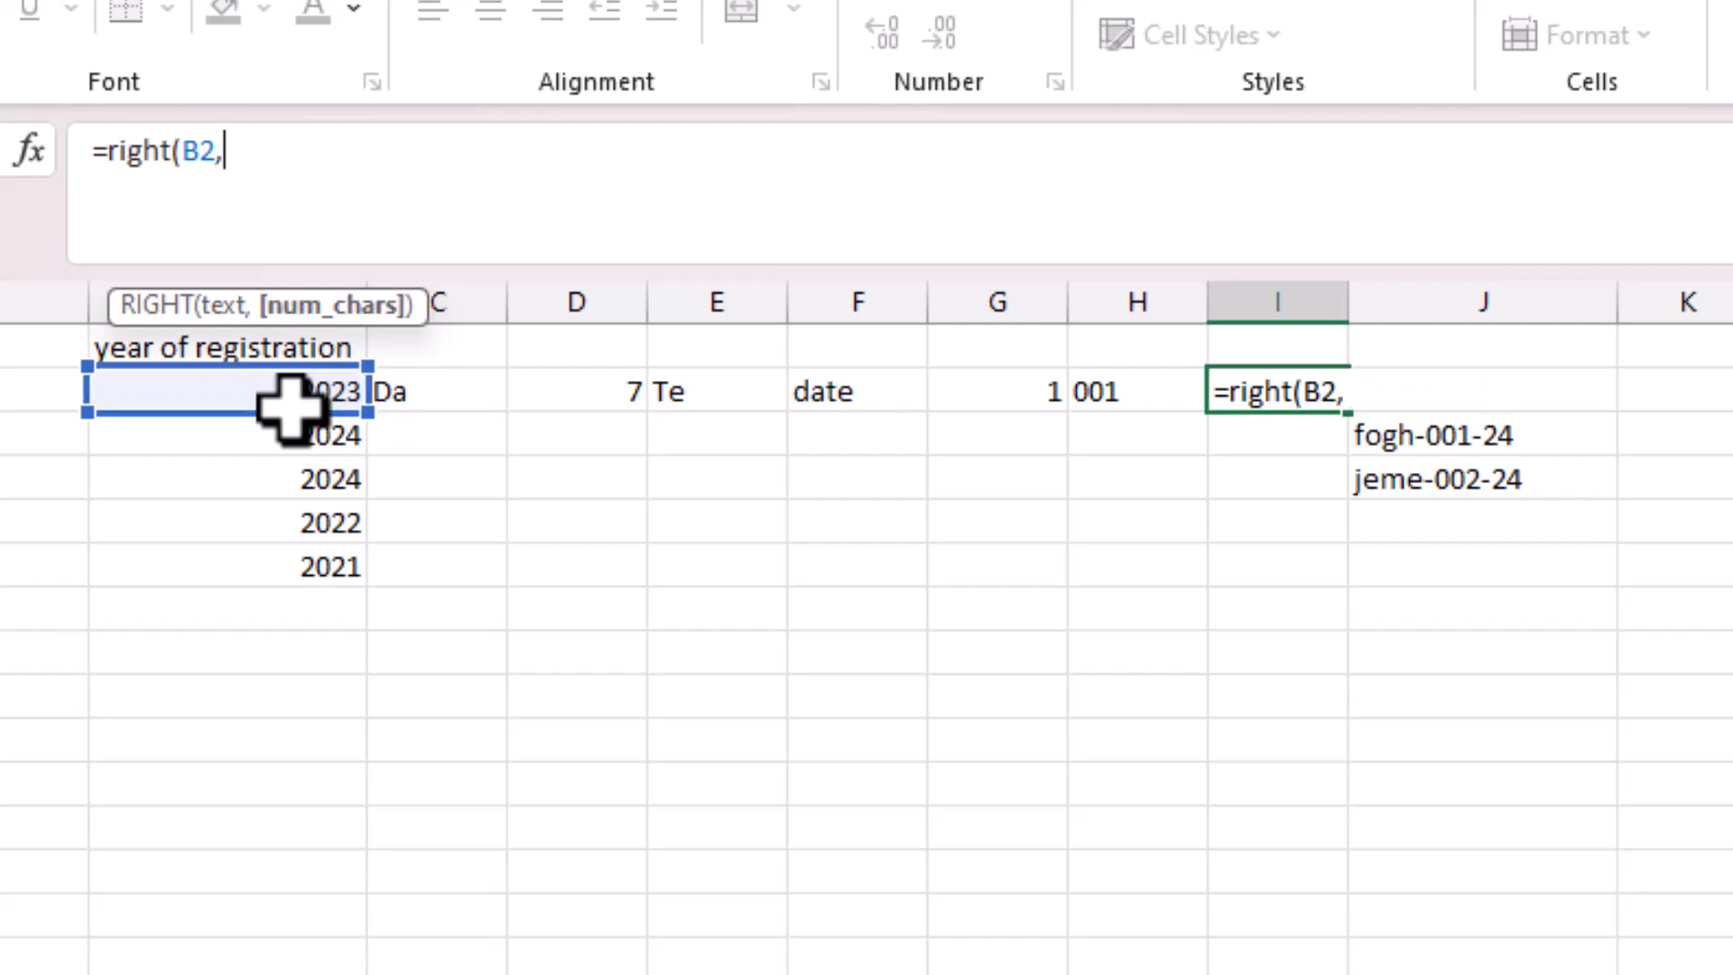
{"action": "type", "text": "2)"}
{"action": "key", "text": "Return"}
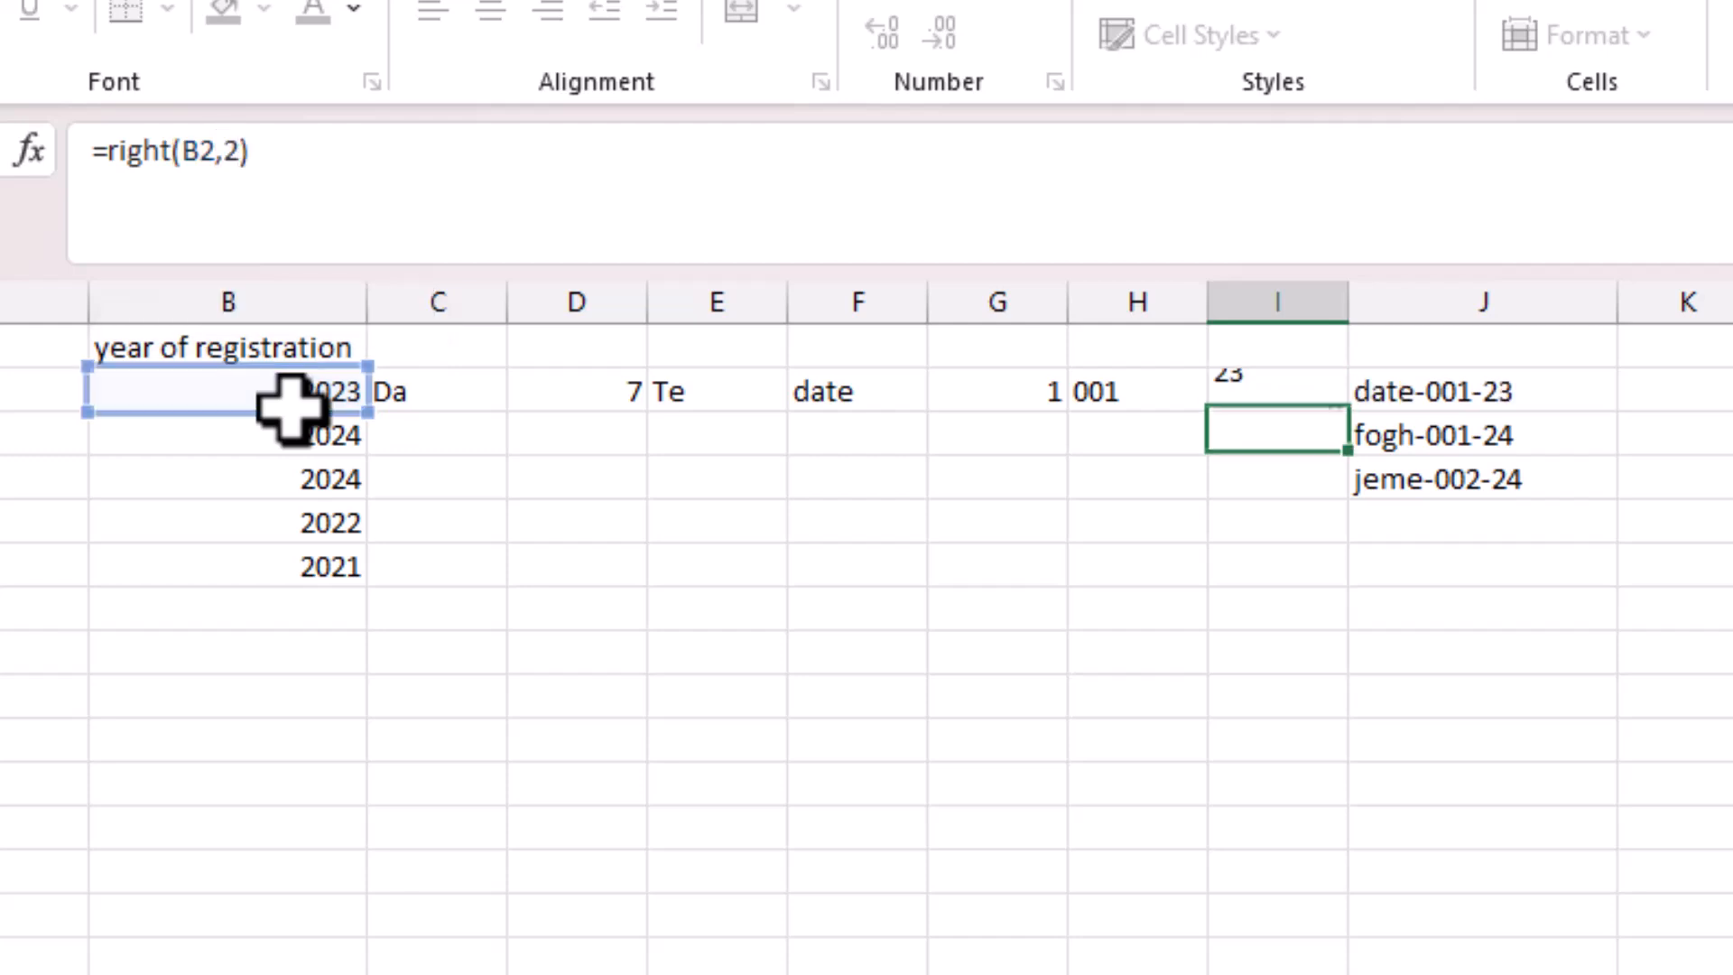
{"action": "left_click", "coordinate": [1270, 383]}
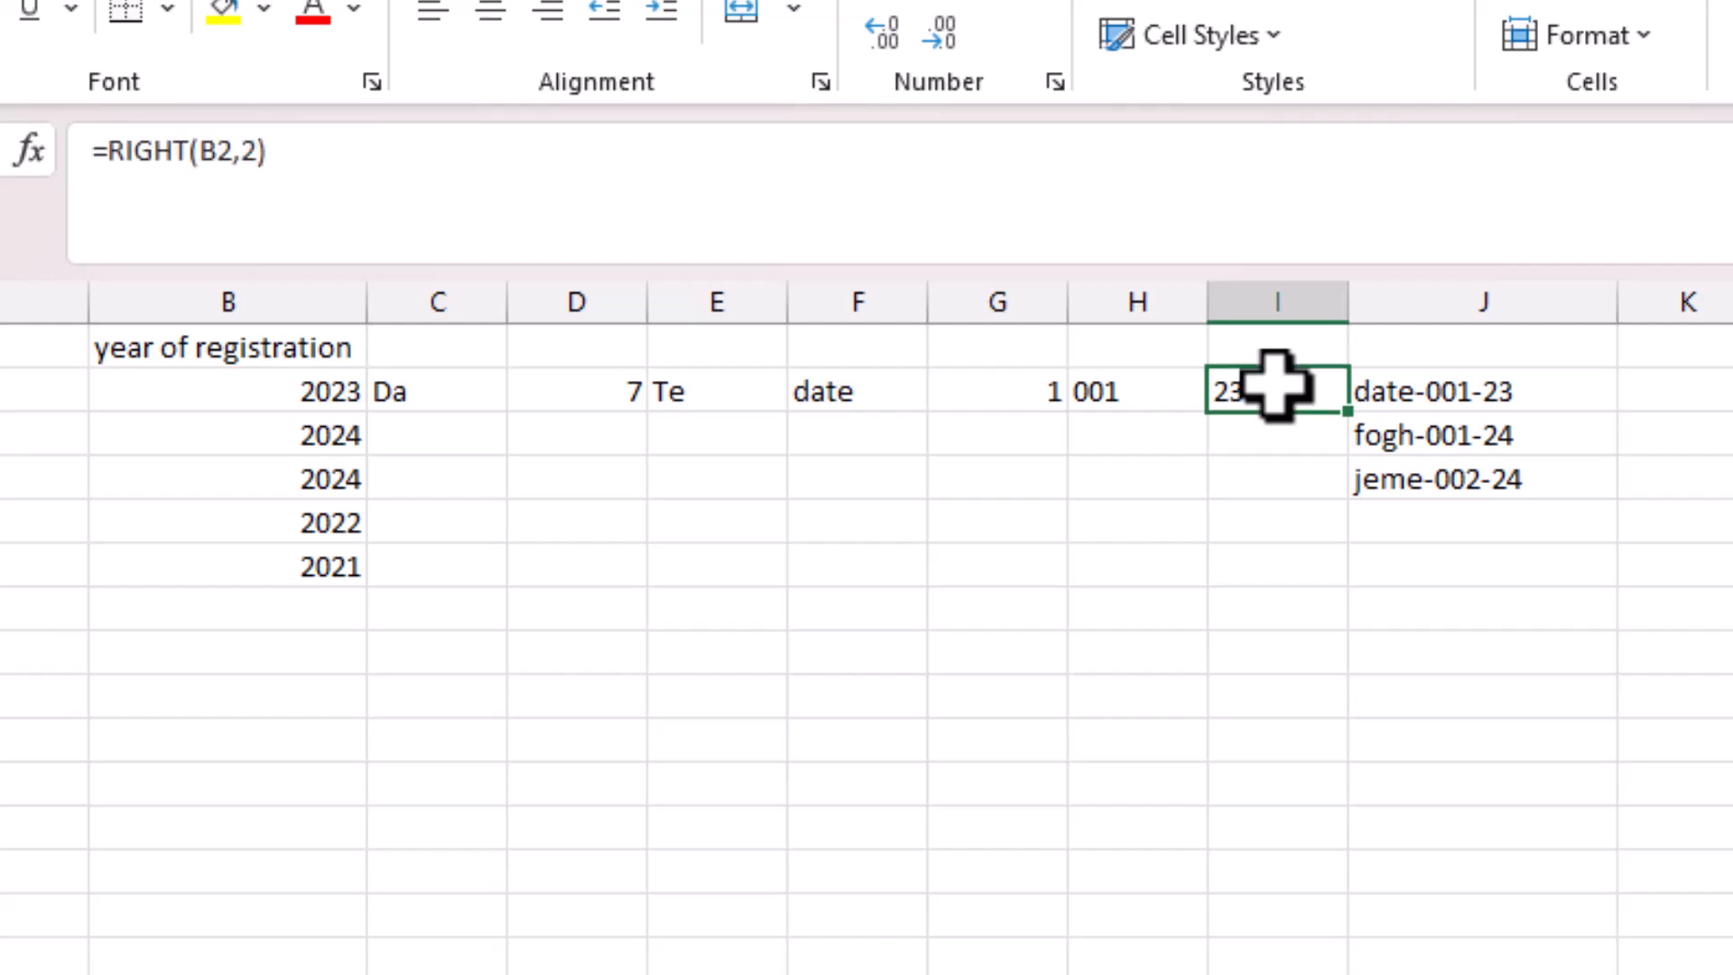
{"action": "left_click", "coordinate": [1422, 298]}
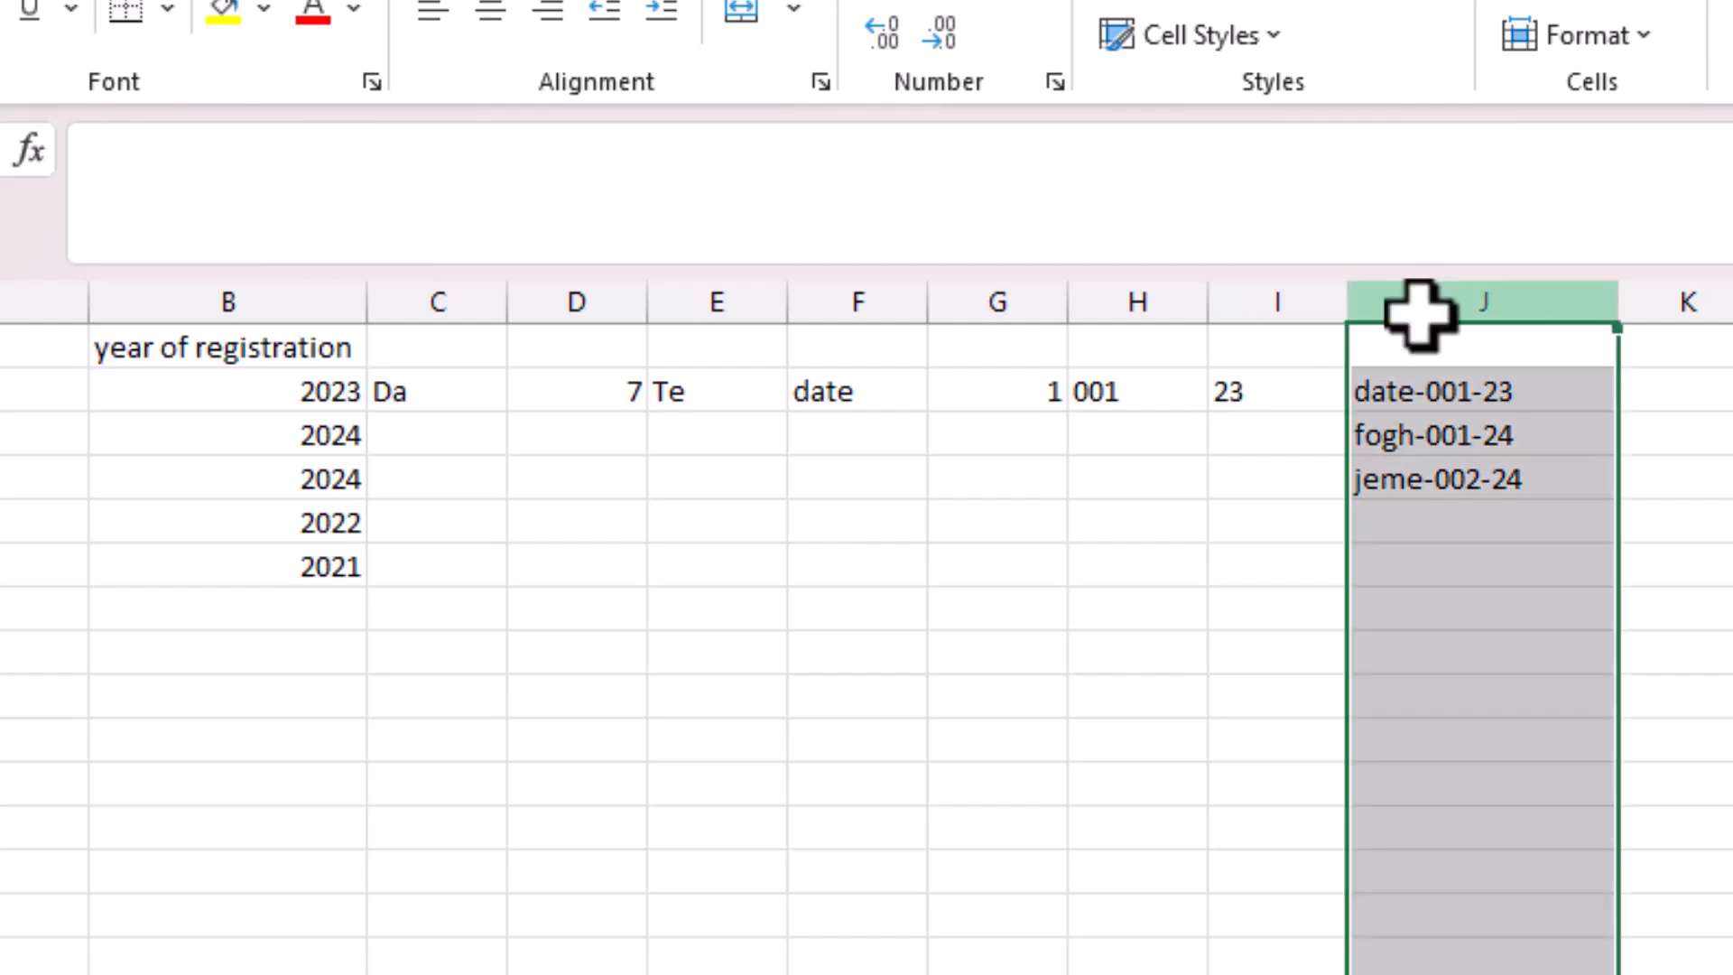
{"action": "left_click", "coordinate": [1250, 395]}
Insert an empty column J before the sample IDs.
{"action": "left_click", "coordinate": [1405, 297]}
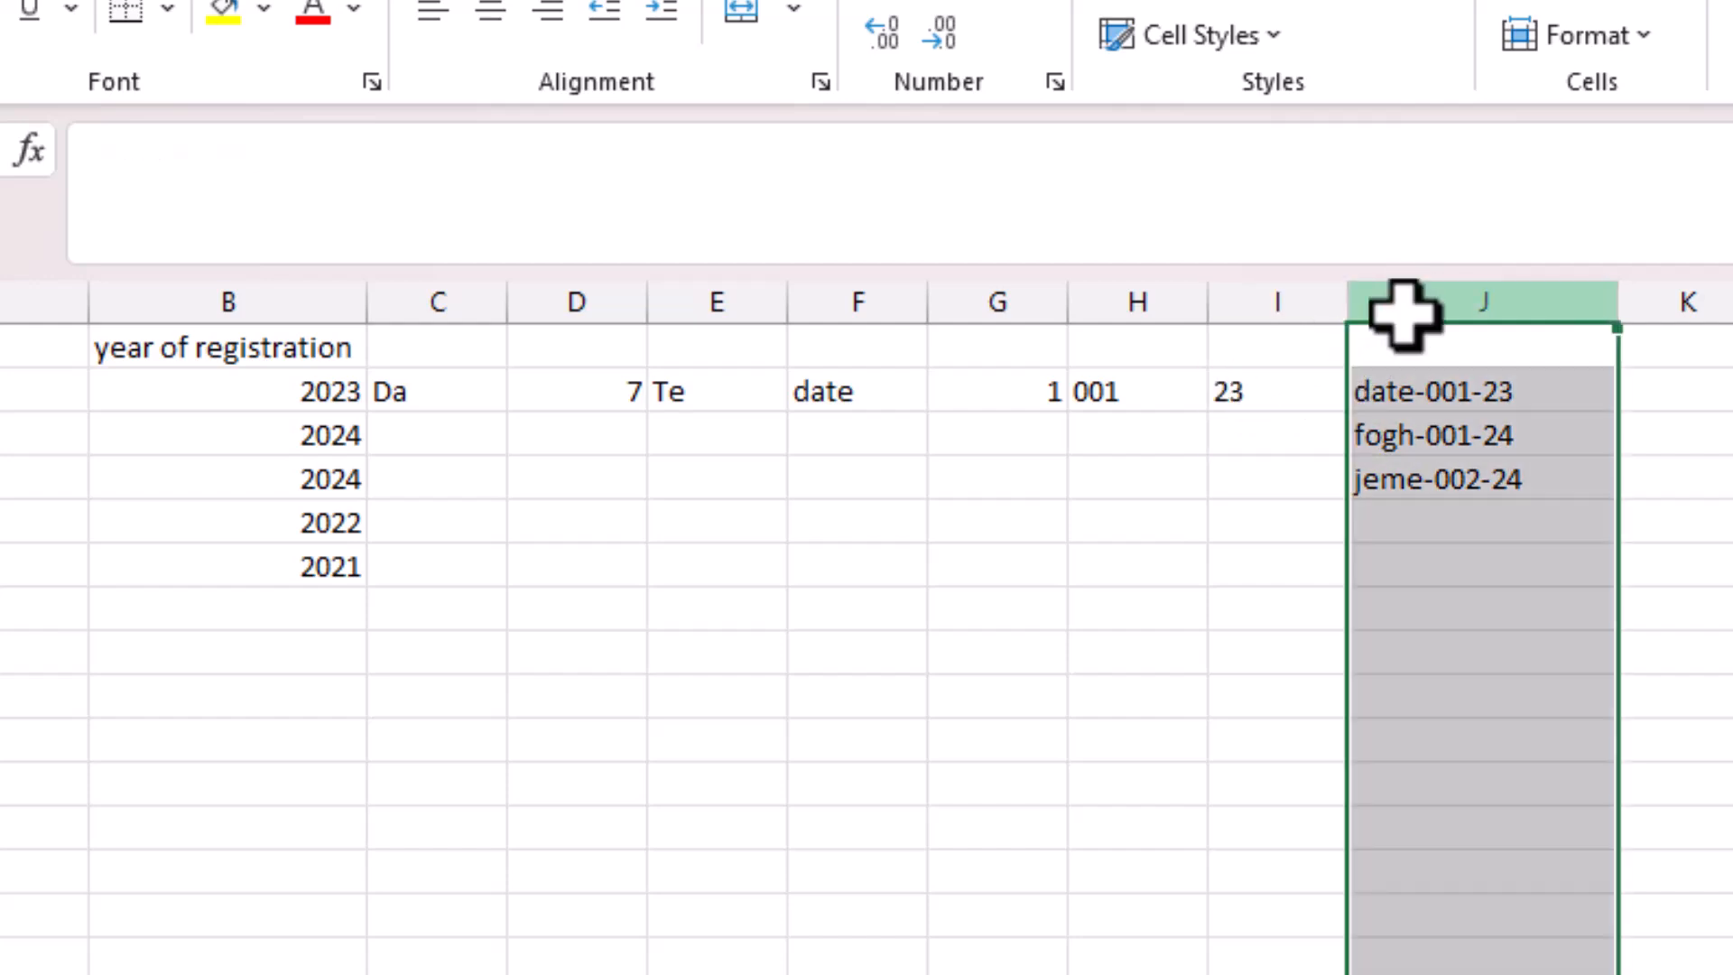
{"action": "right_click", "coordinate": [1404, 293]}
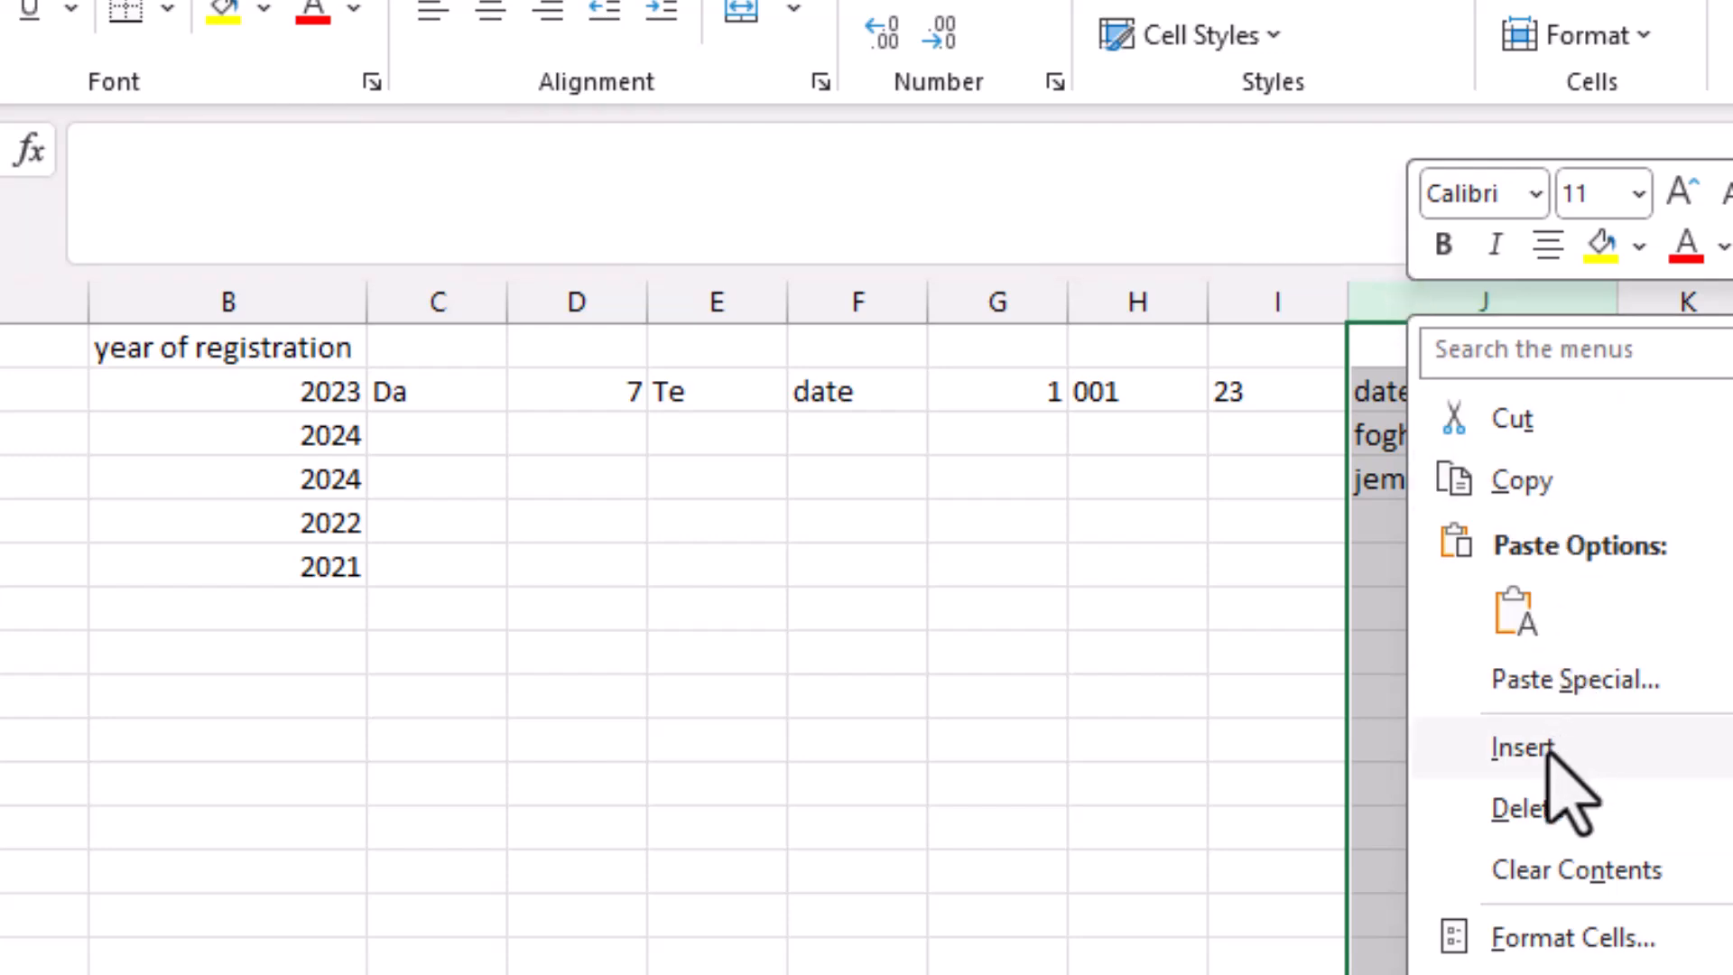
{"action": "left_click", "coordinate": [1544, 749]}
Enter =F2&"-"&H2&"-"&I2 in J2 to produce date-001-23, and widen column J.
{"action": "left_click", "coordinate": [1397, 390]}
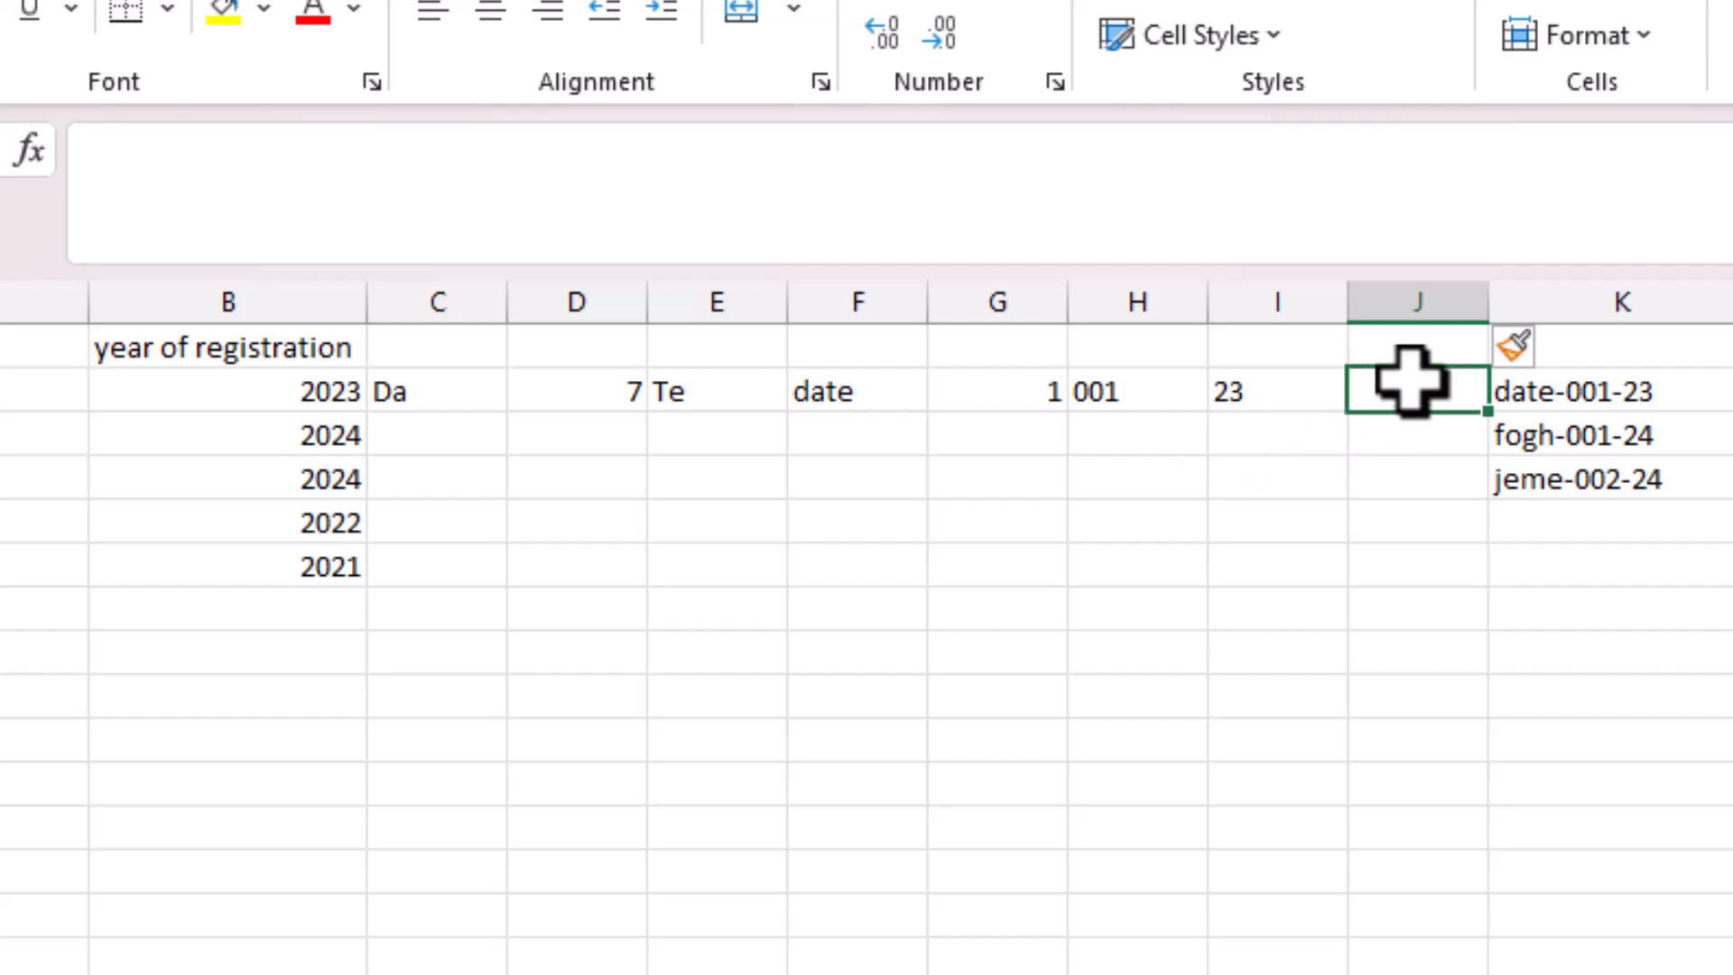
{"action": "left_click", "coordinate": [586, 202]}
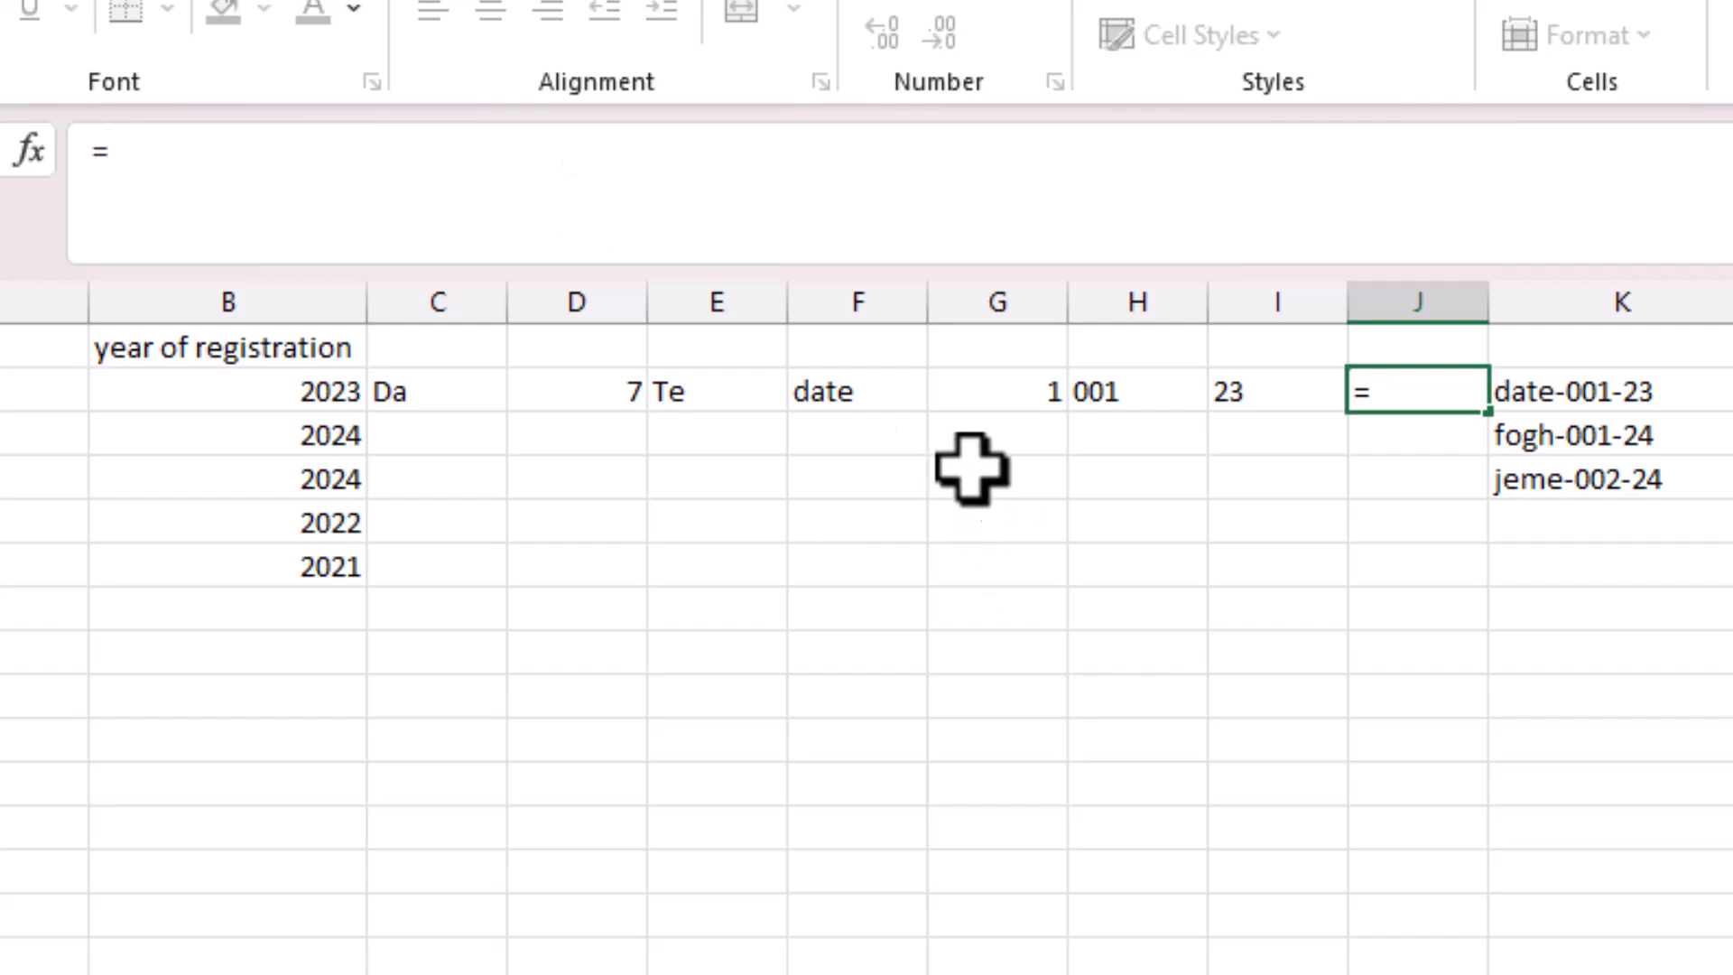
{"action": "left_click", "coordinate": [864, 395]}
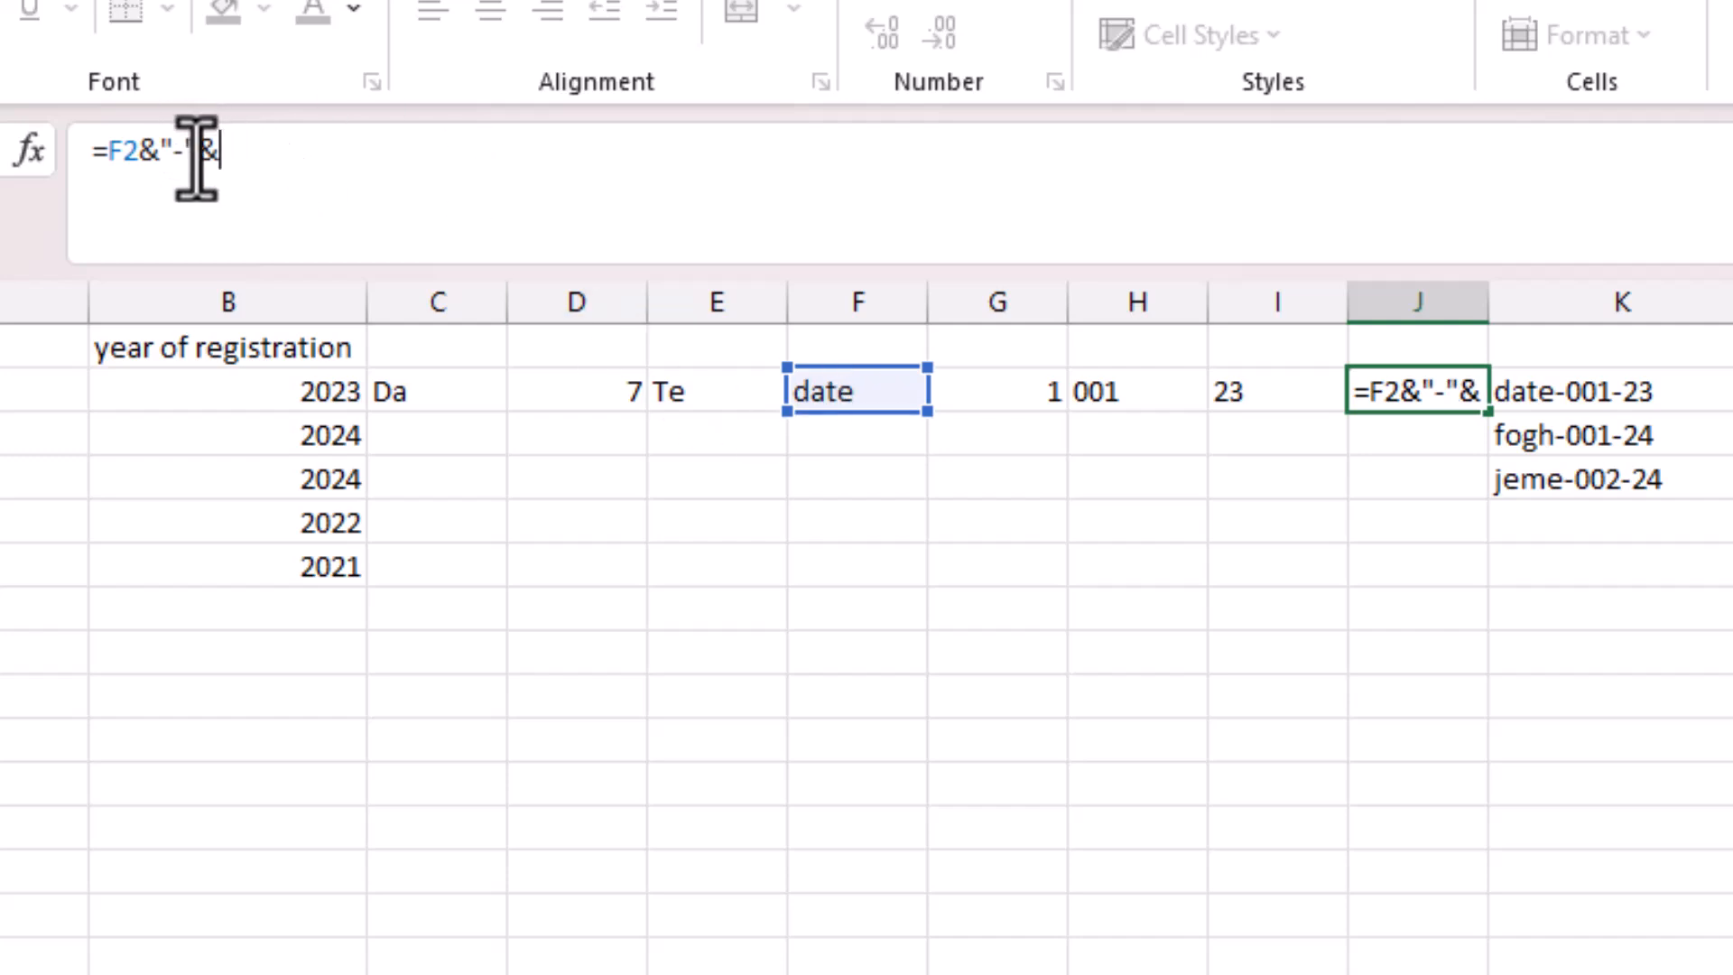
{"action": "left_click_drag", "start_coordinate": [189, 158], "coordinate": [151, 155]}
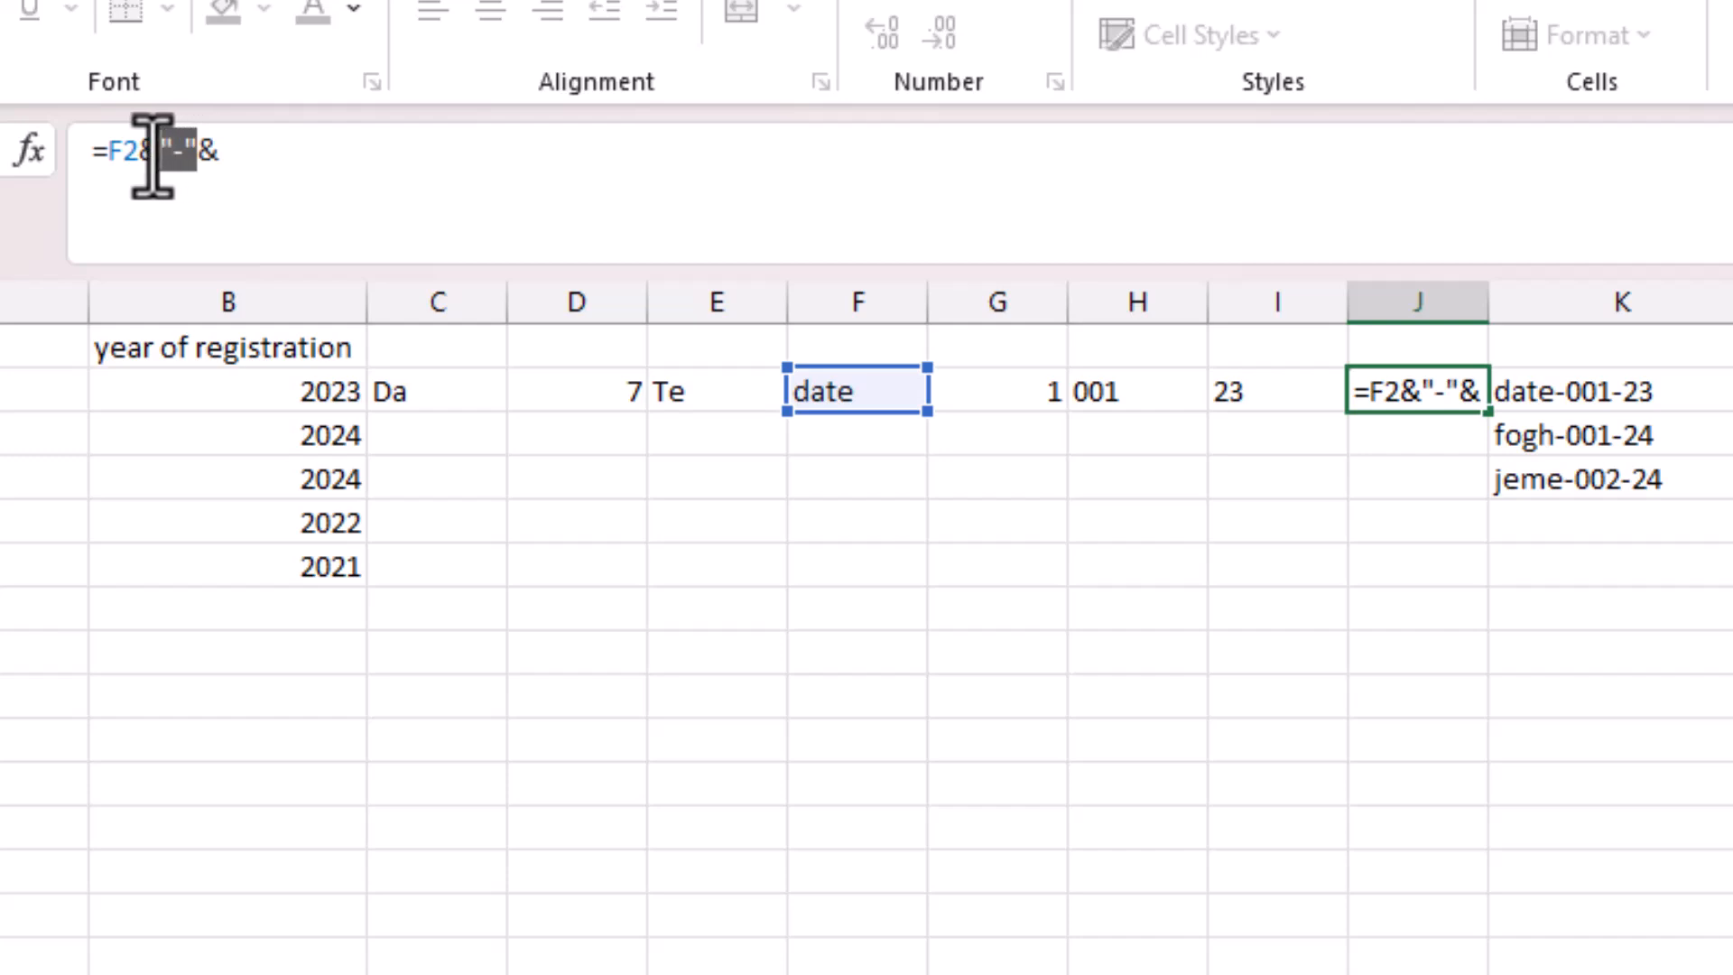
{"action": "left_click", "coordinate": [232, 159]}
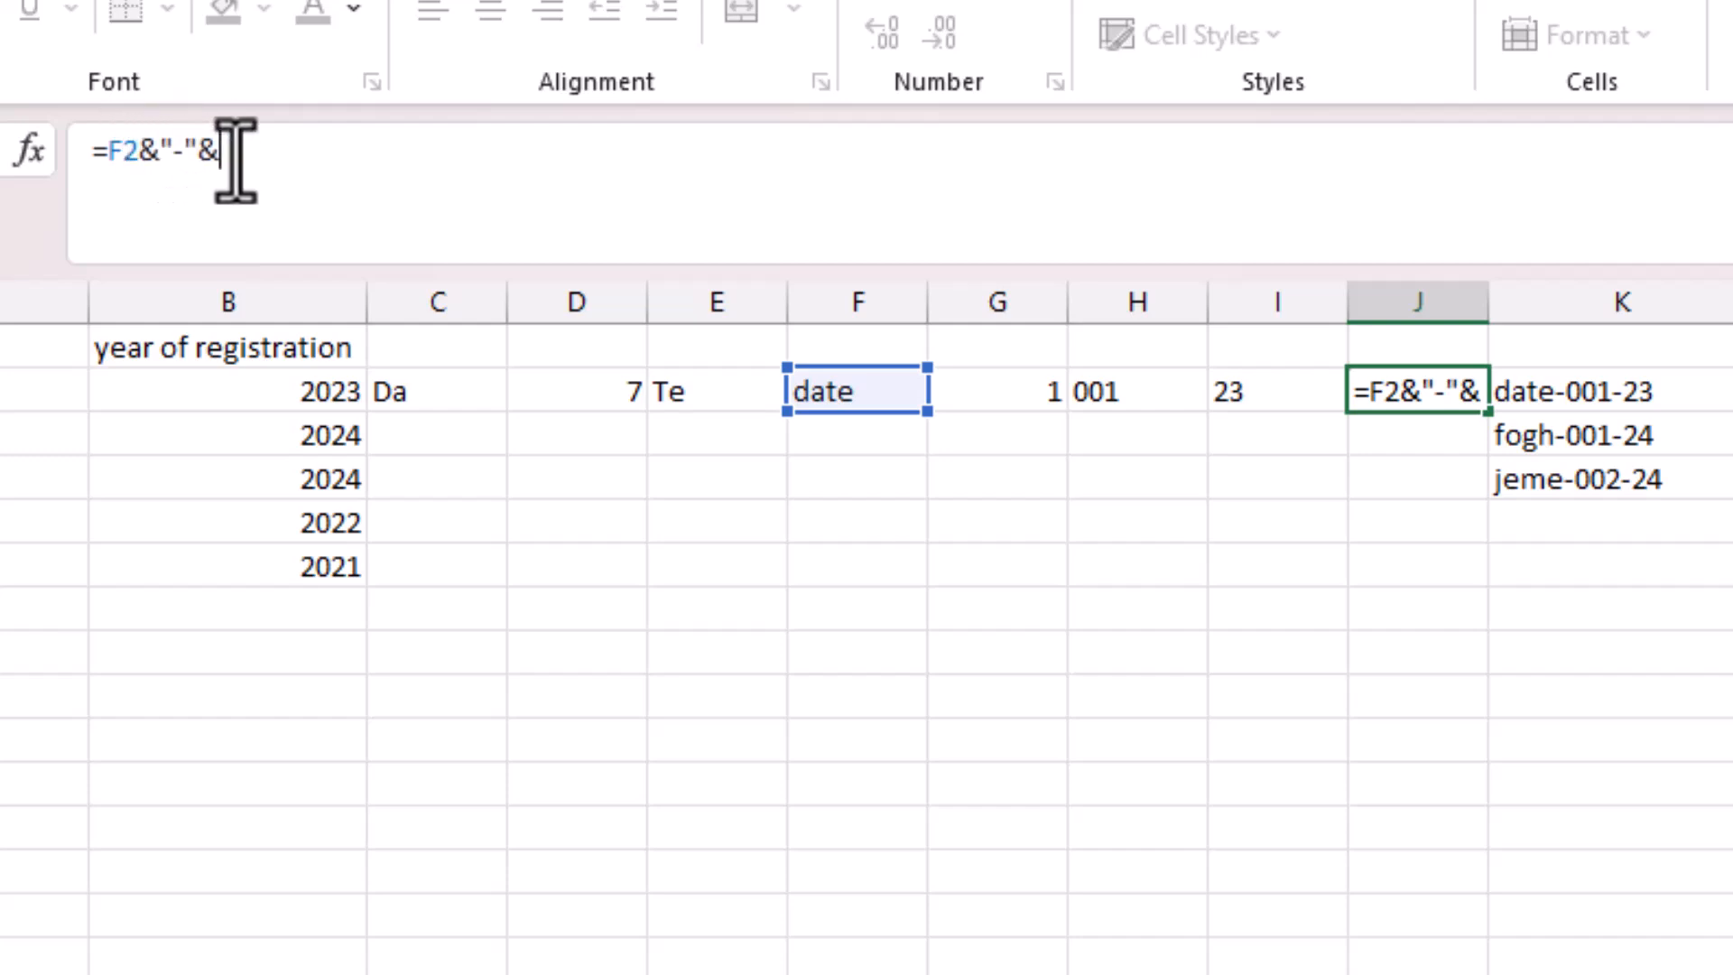
{"action": "left_click", "coordinate": [1131, 394]}
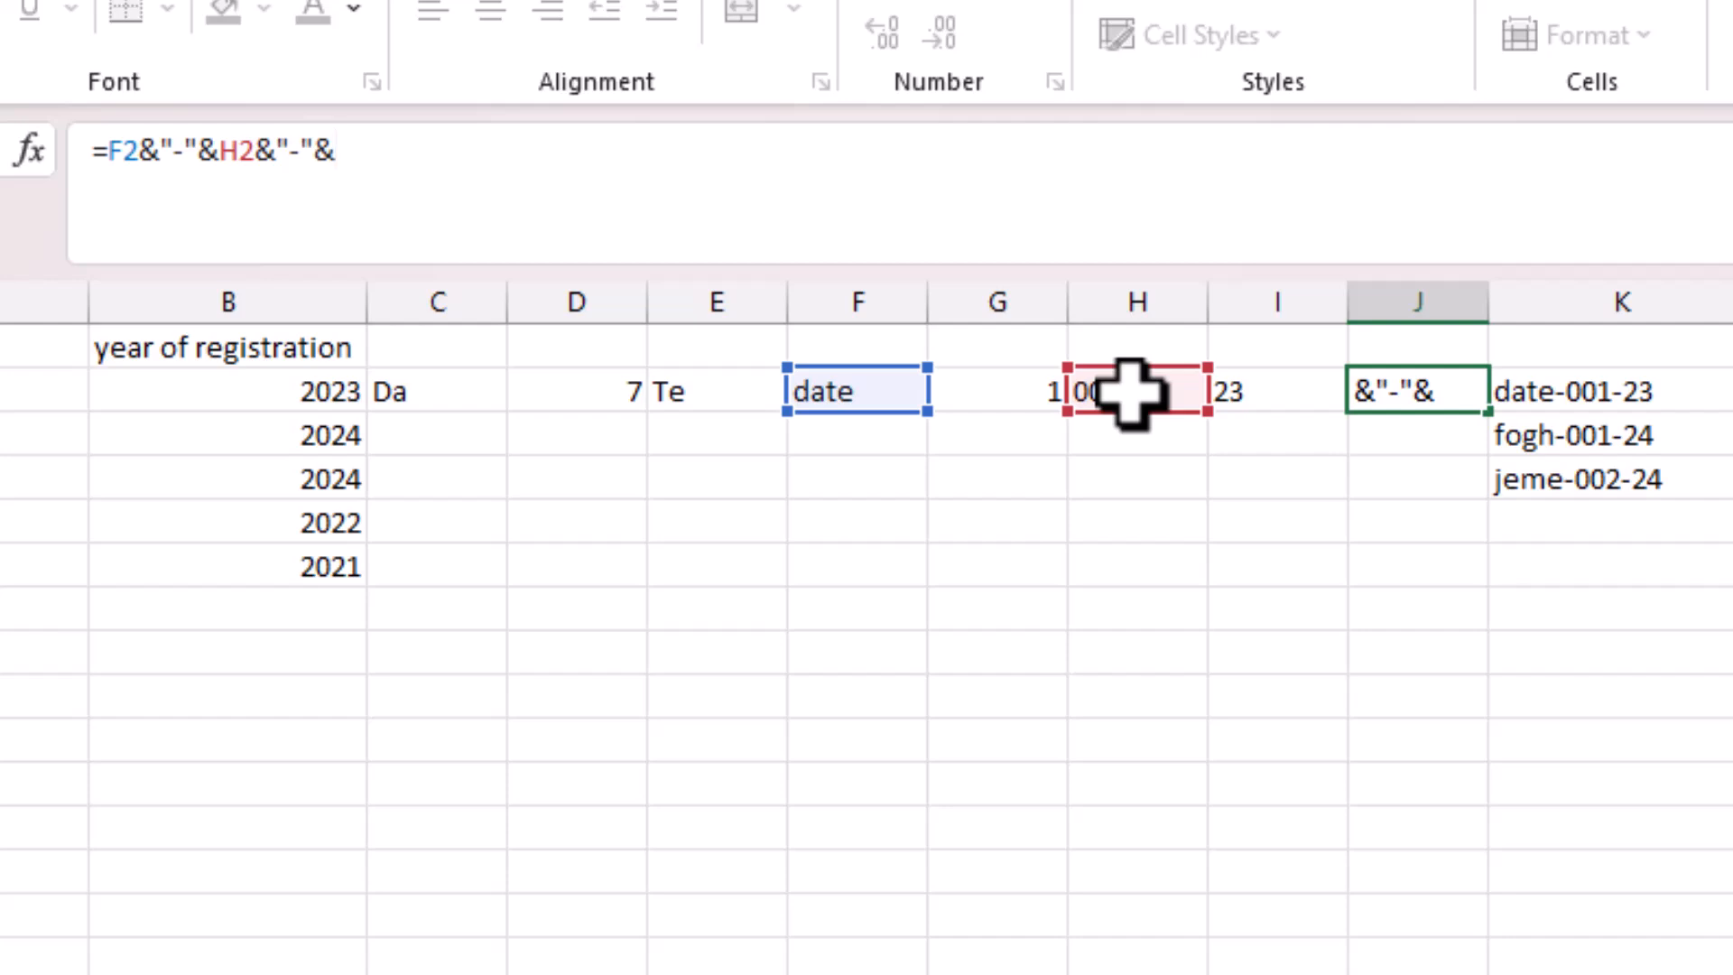
{"action": "left_click", "coordinate": [1283, 397]}
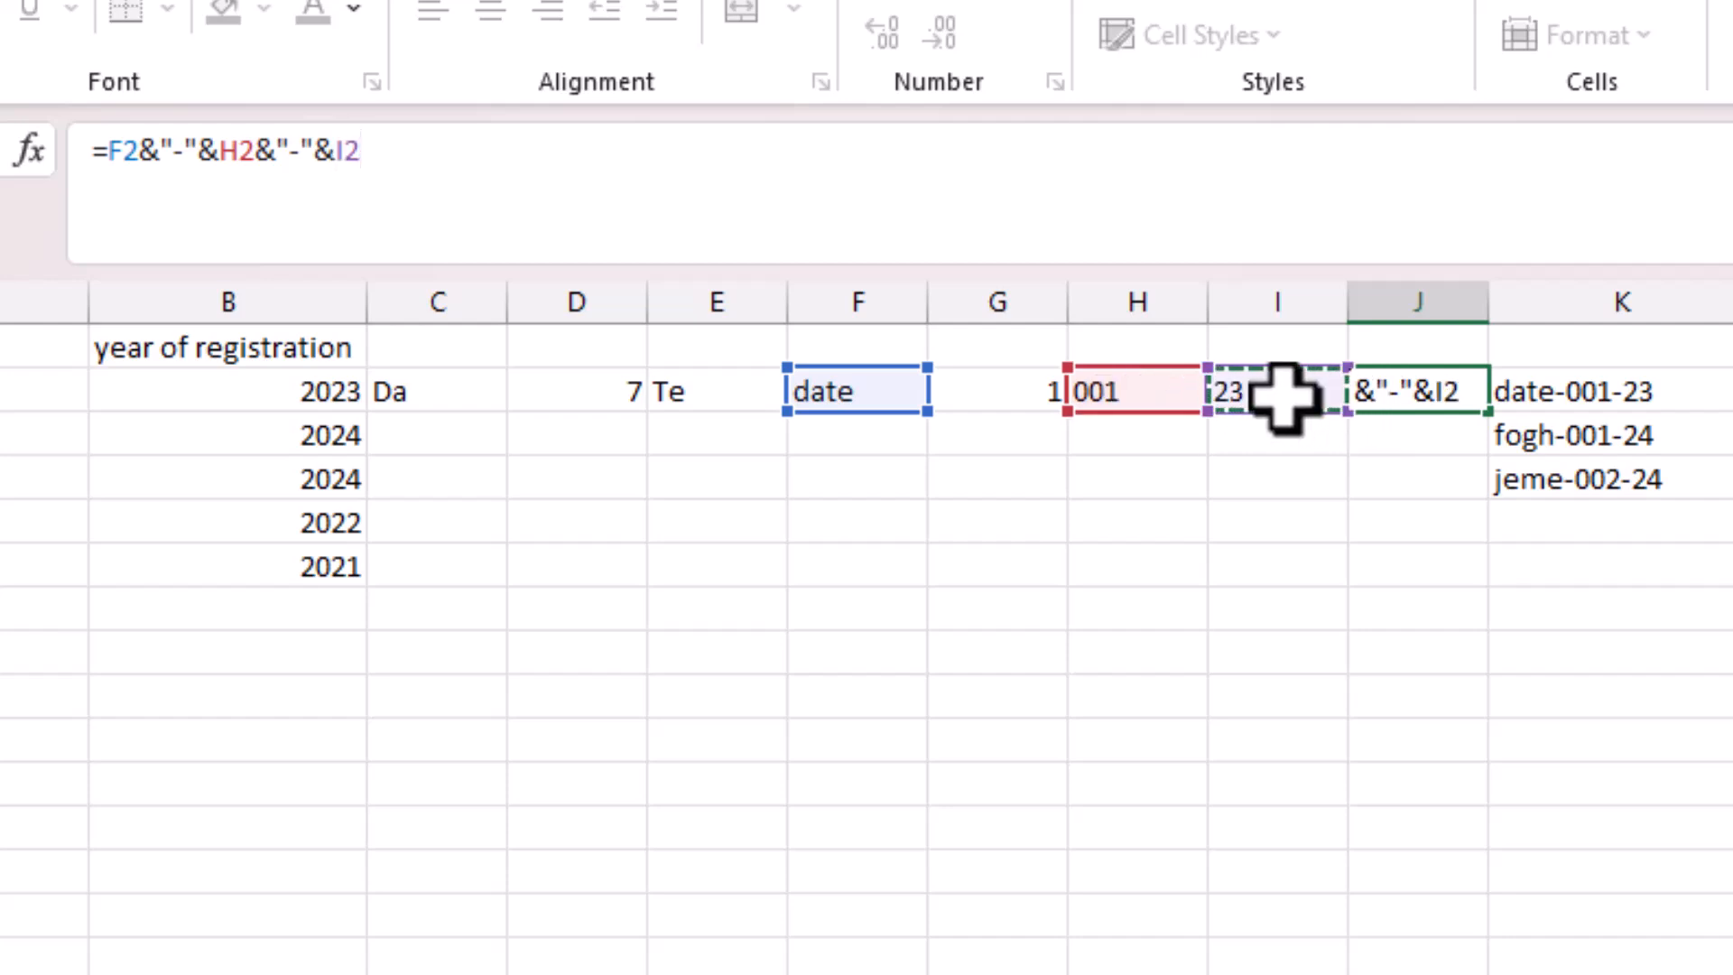
{"action": "key", "text": "Return"}
{"action": "left_click_drag", "start_coordinate": [1494, 313], "coordinate": [1689, 311]}
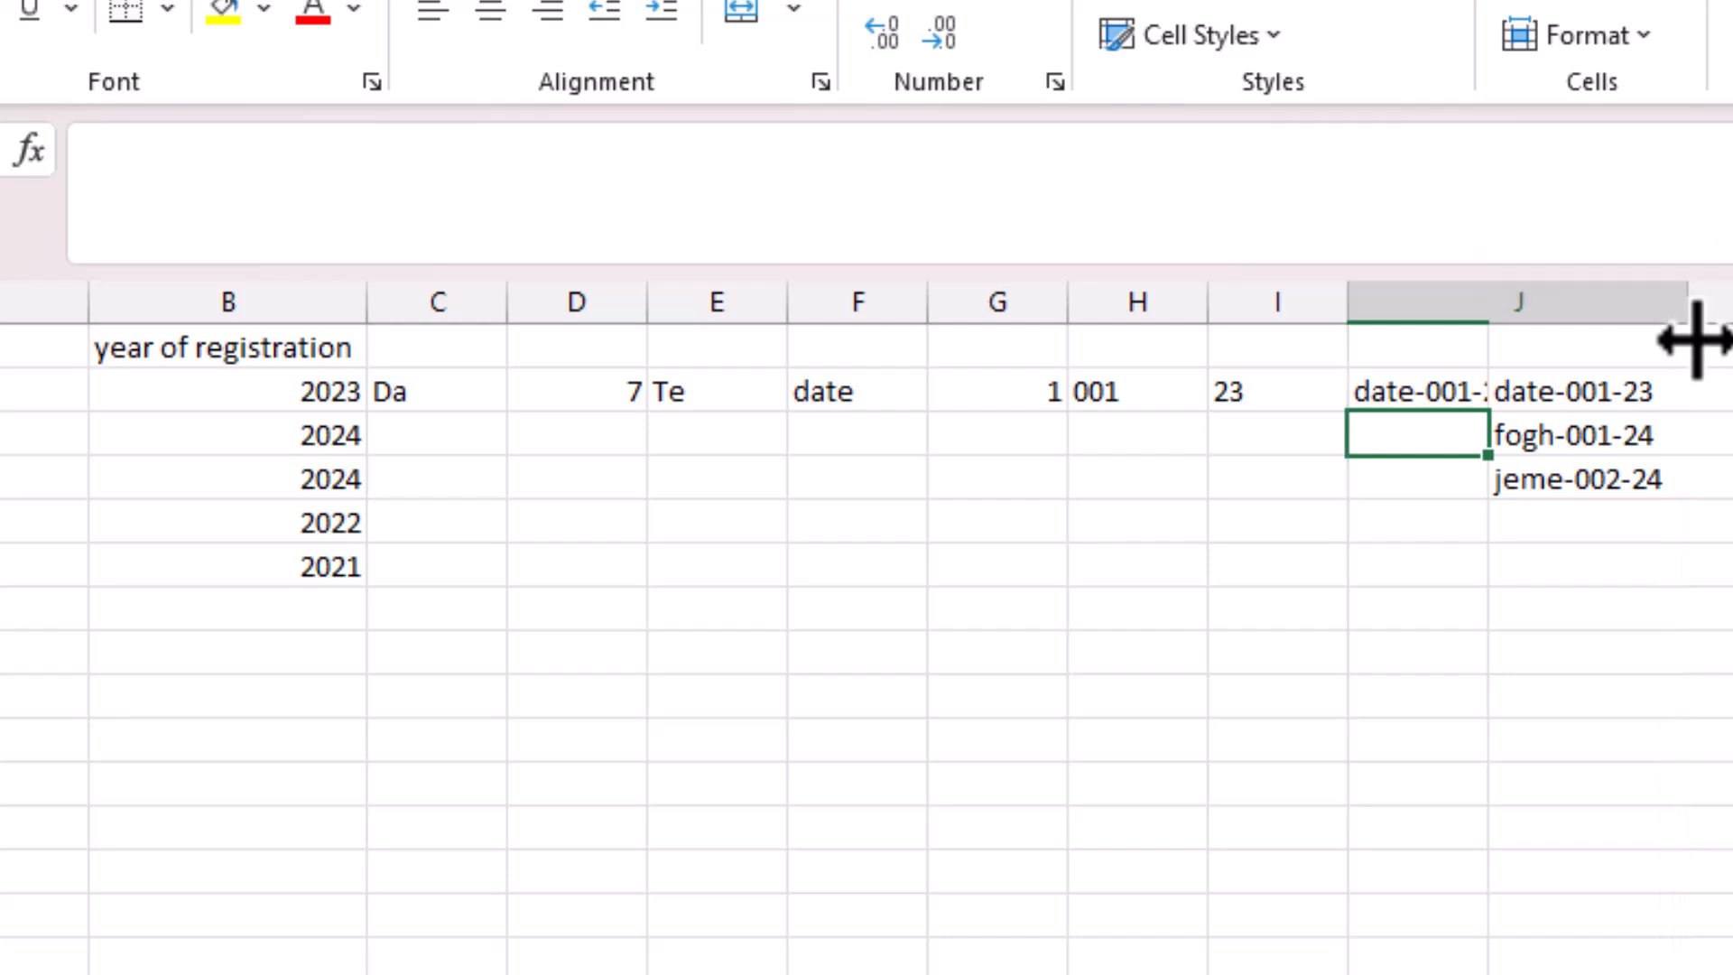
{"action": "left_click", "coordinate": [1458, 394]}
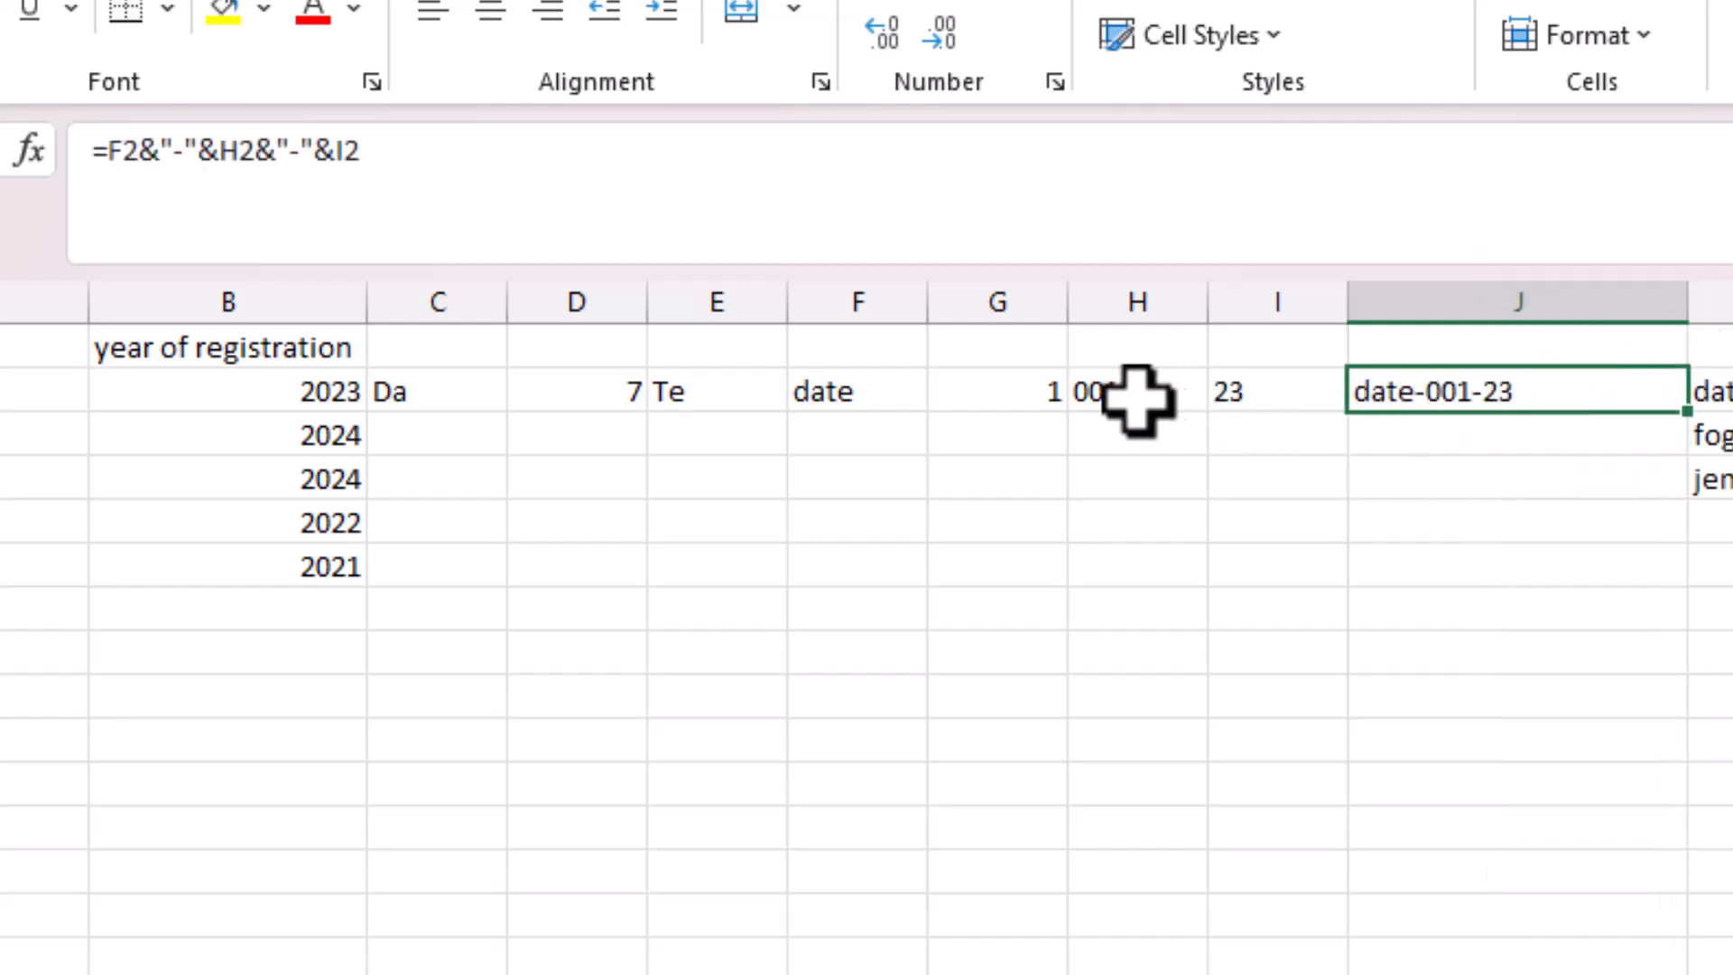
{"action": "left_click_drag", "start_coordinate": [689, 384], "coordinate": [1275, 400]}
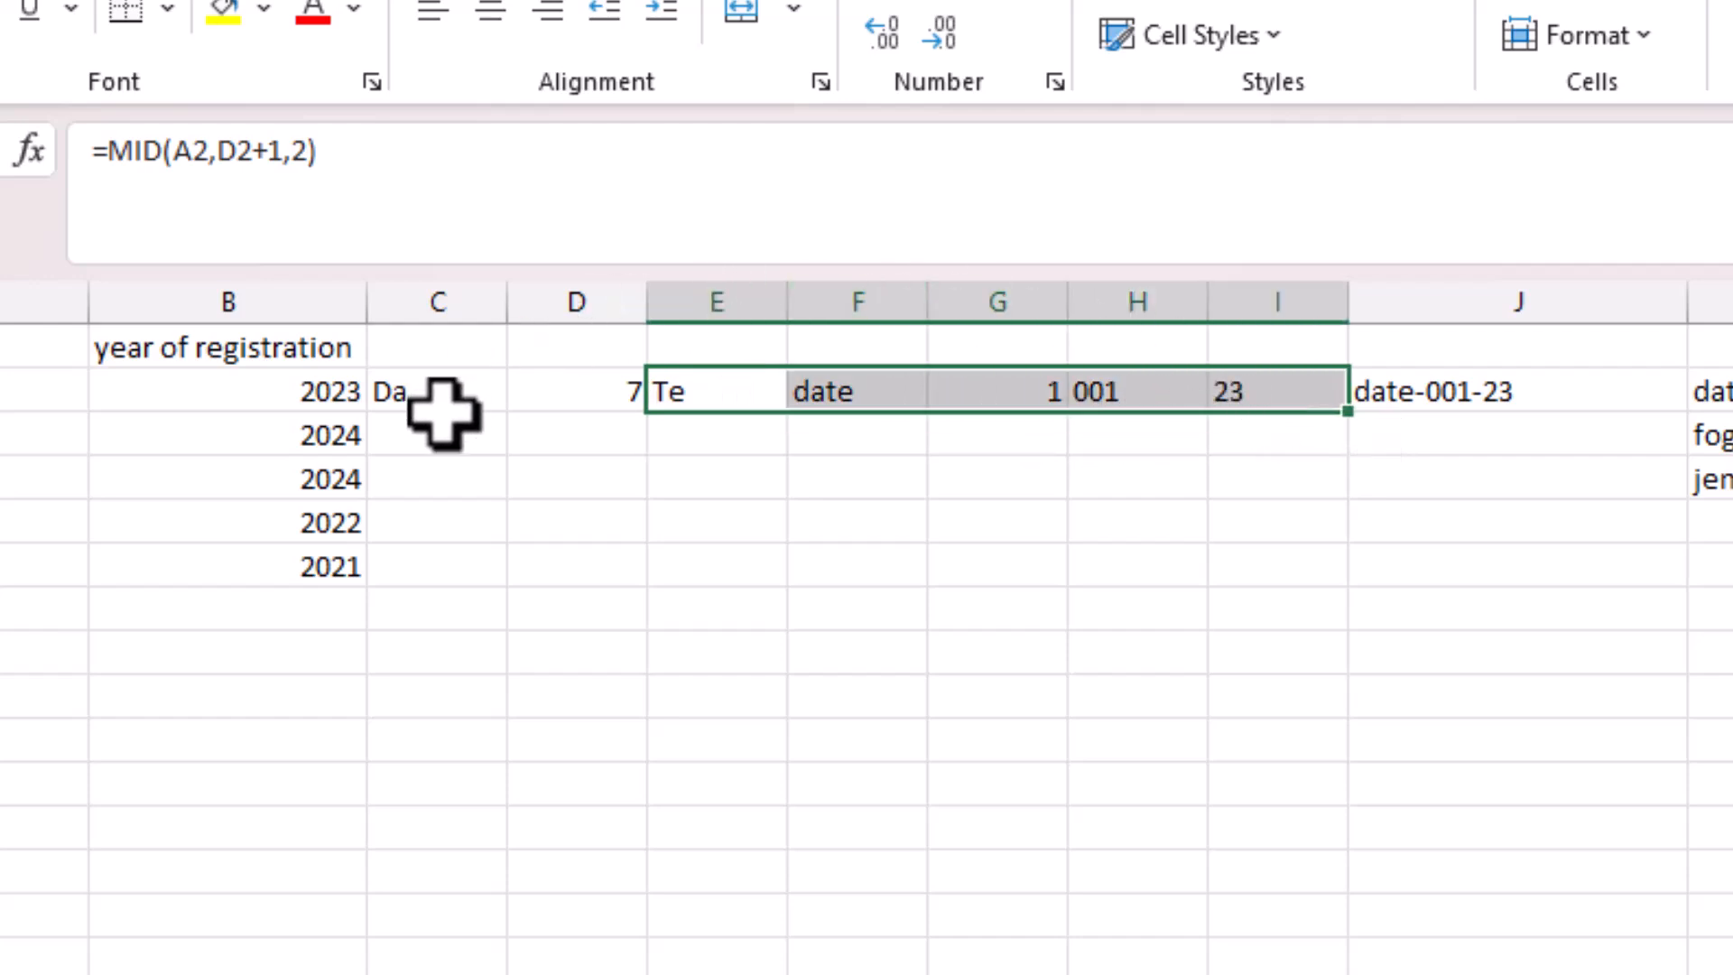
{"action": "left_click_drag", "start_coordinate": [439, 405], "coordinate": [1272, 405]}
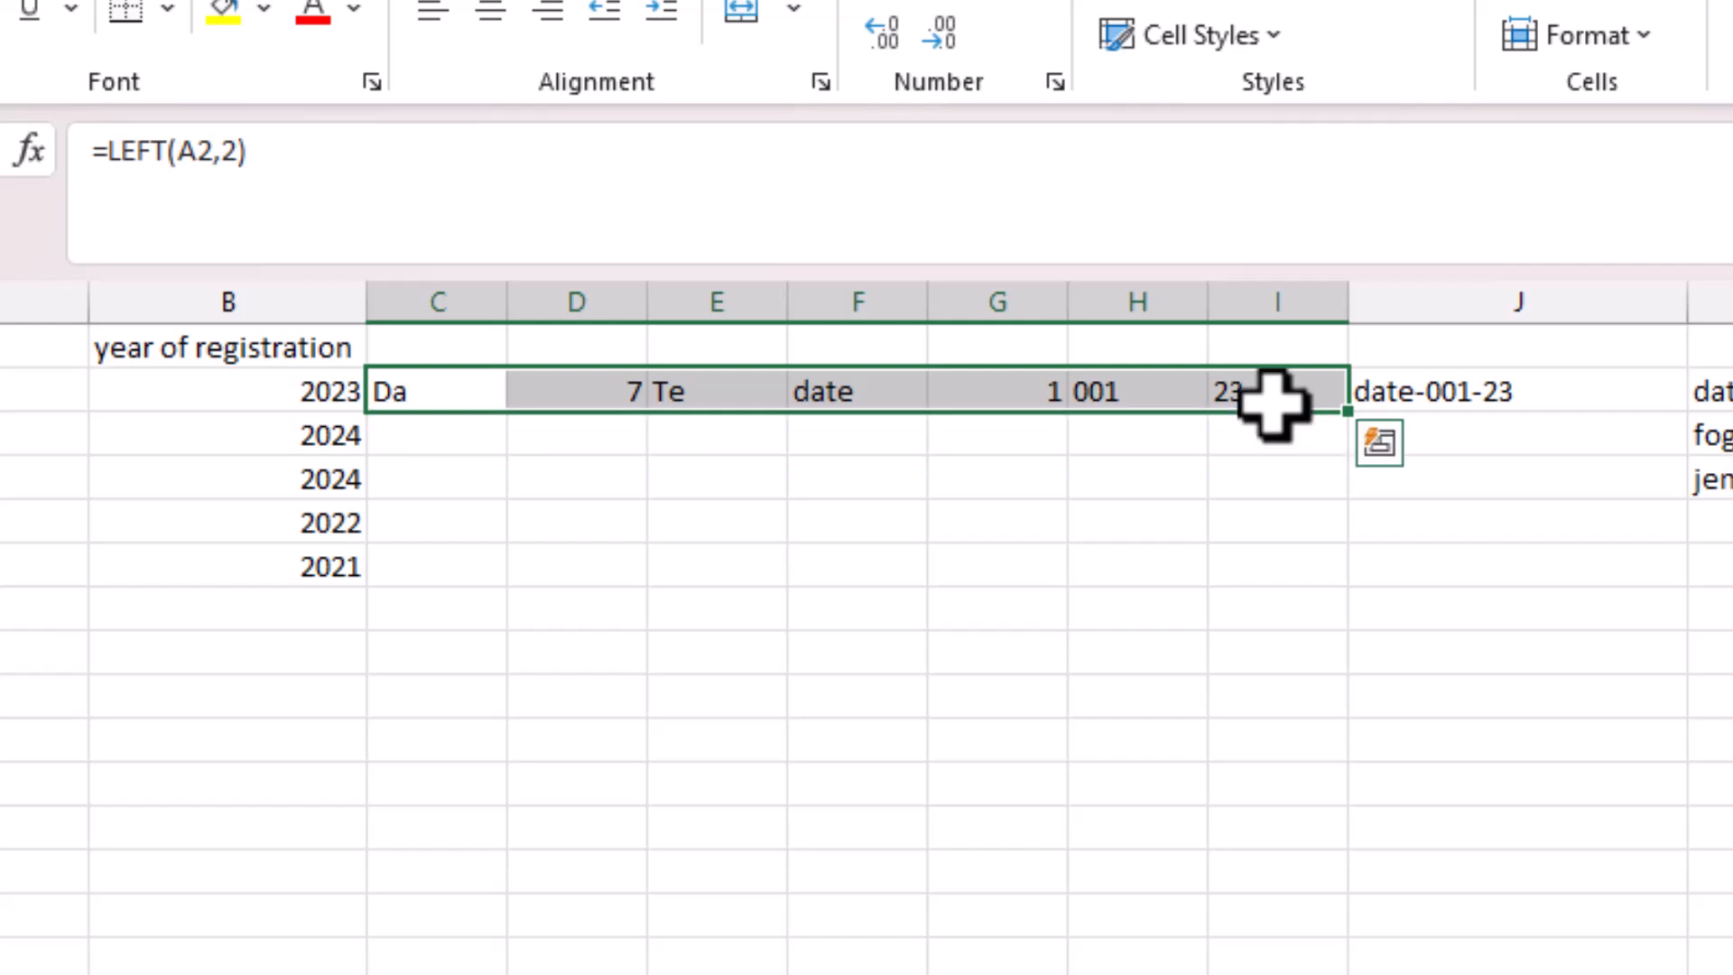
{"action": "left_click", "coordinate": [1449, 391]}
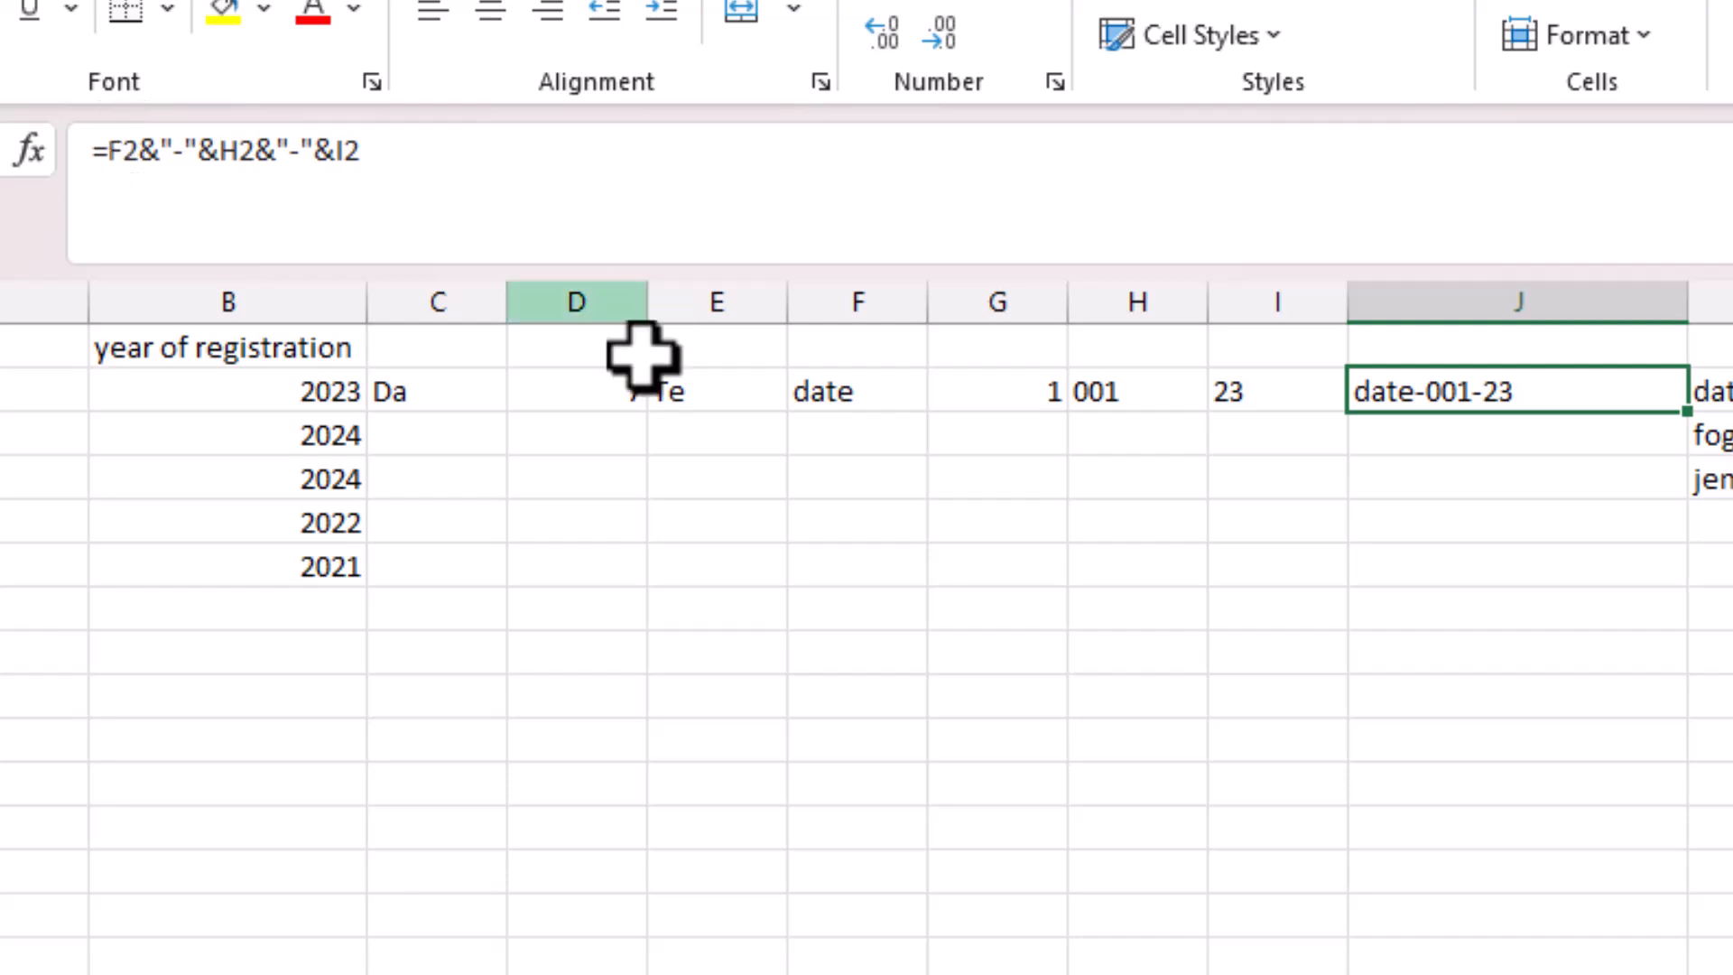
Replace the F2 reference in J2's ID formula with F2's lowercase-name formula.
{"action": "left_click", "coordinate": [832, 395]}
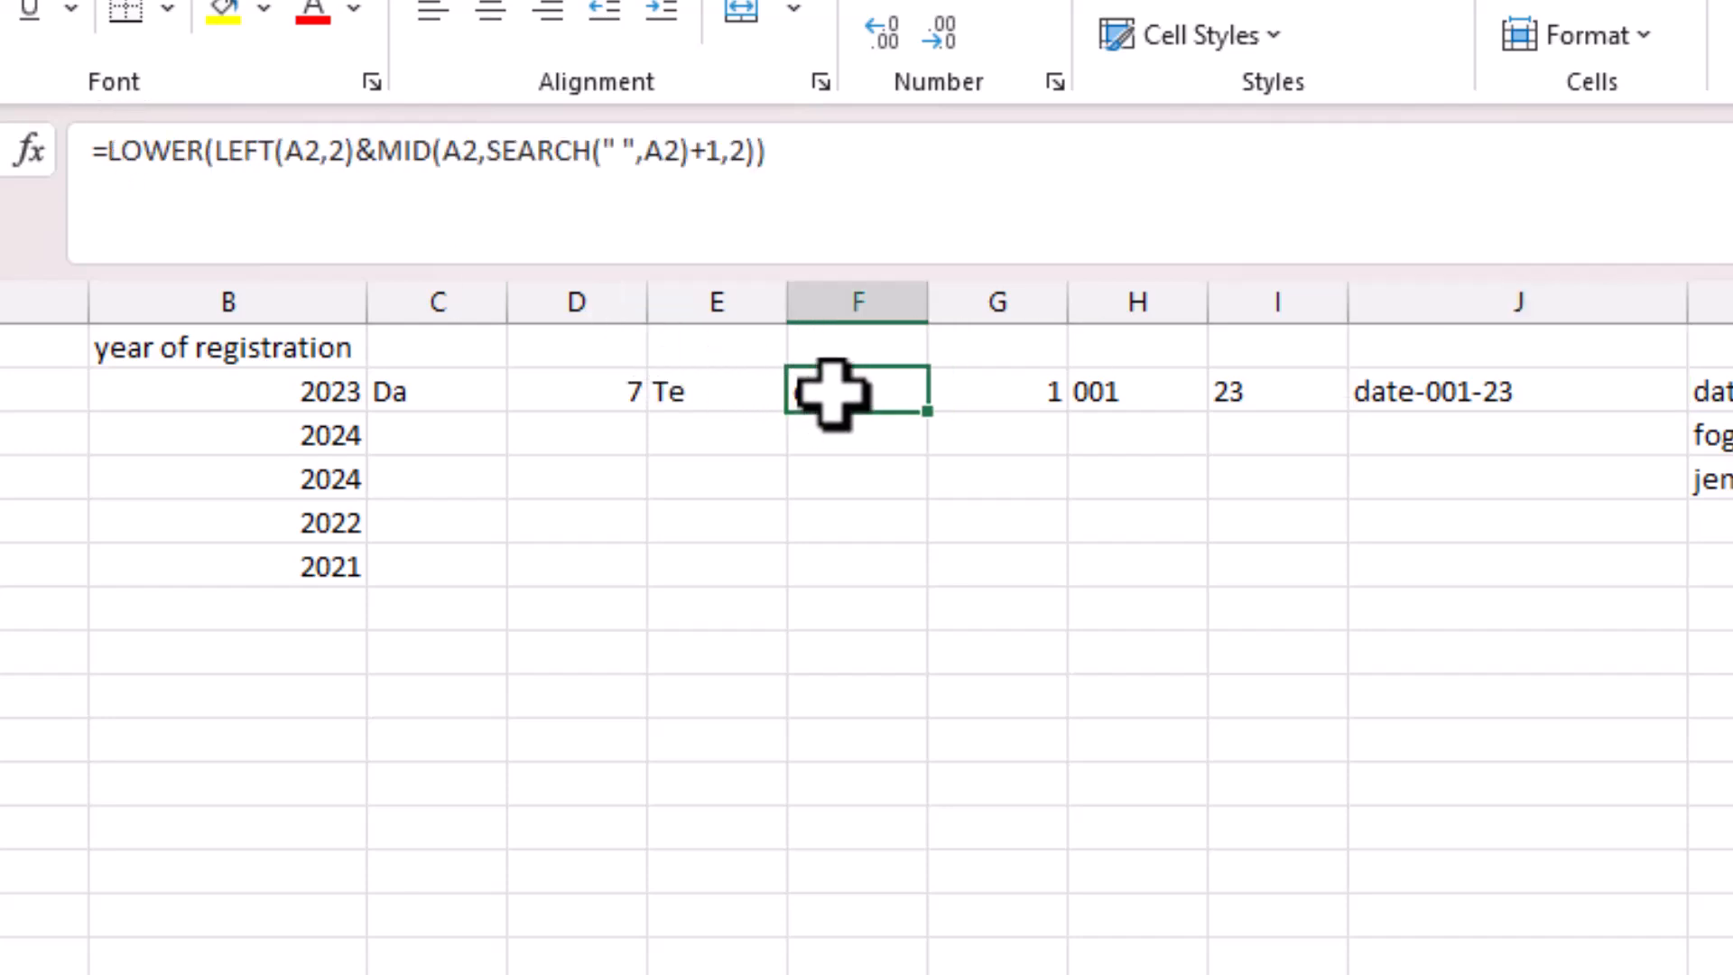
{"action": "left_click", "coordinate": [803, 160]}
{"action": "left_click_drag", "start_coordinate": [803, 161], "coordinate": [93, 149]}
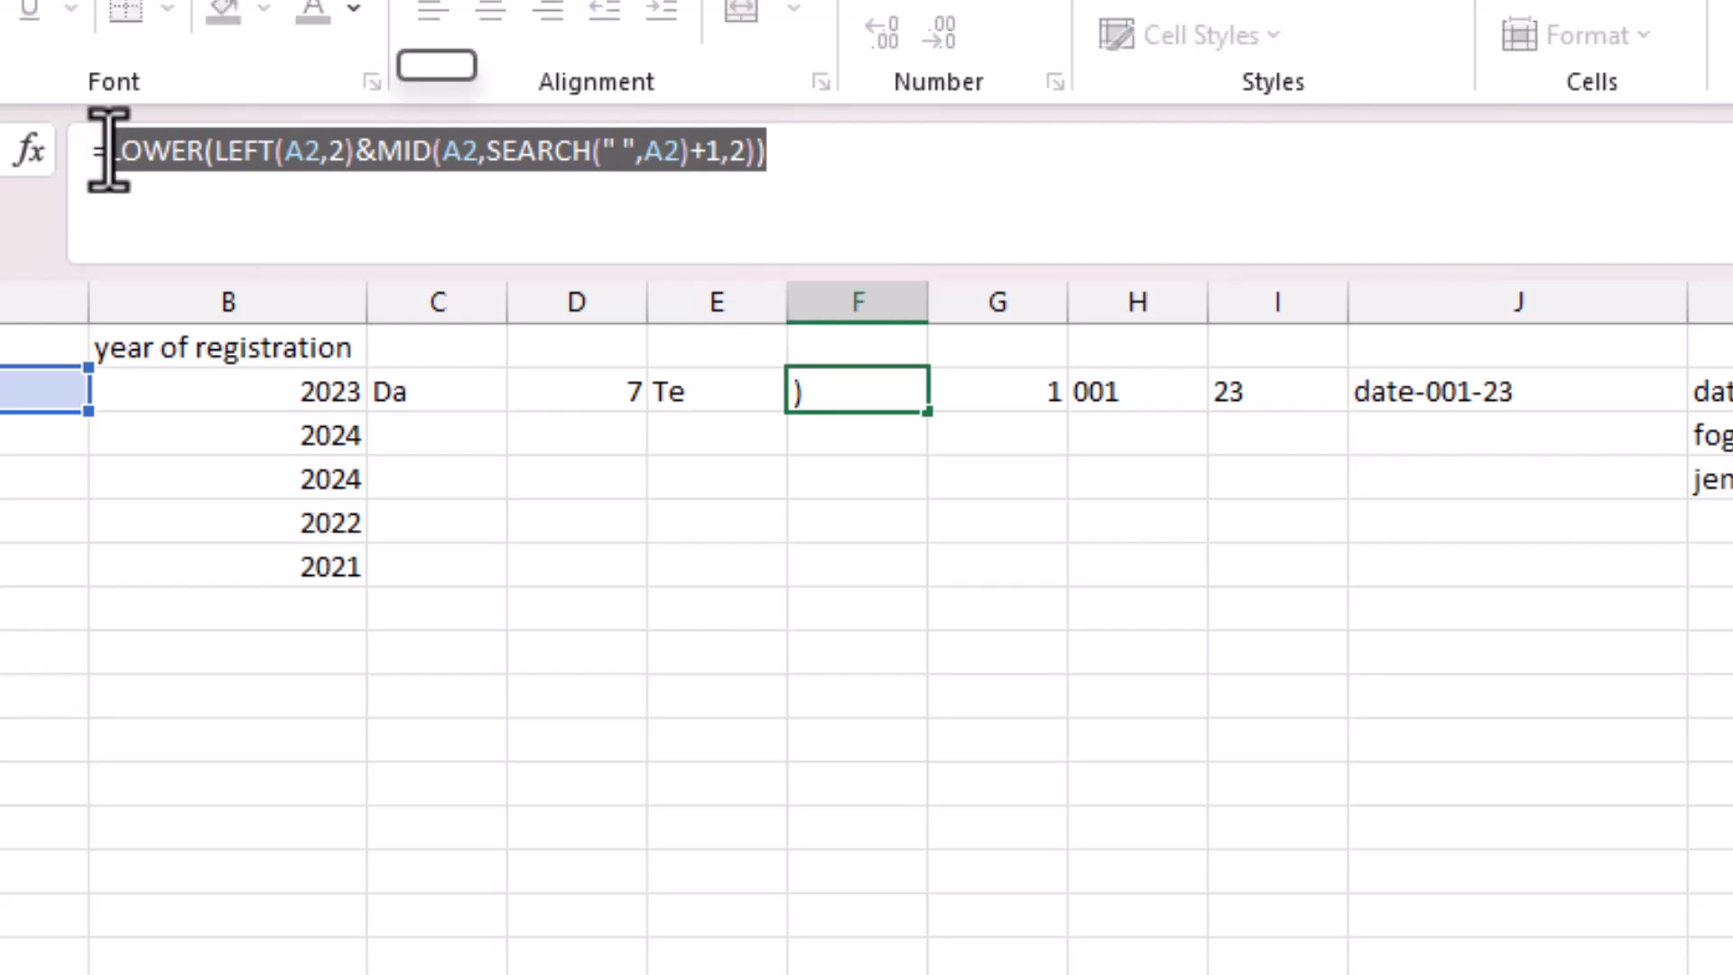
{"action": "key", "text": "Return"}
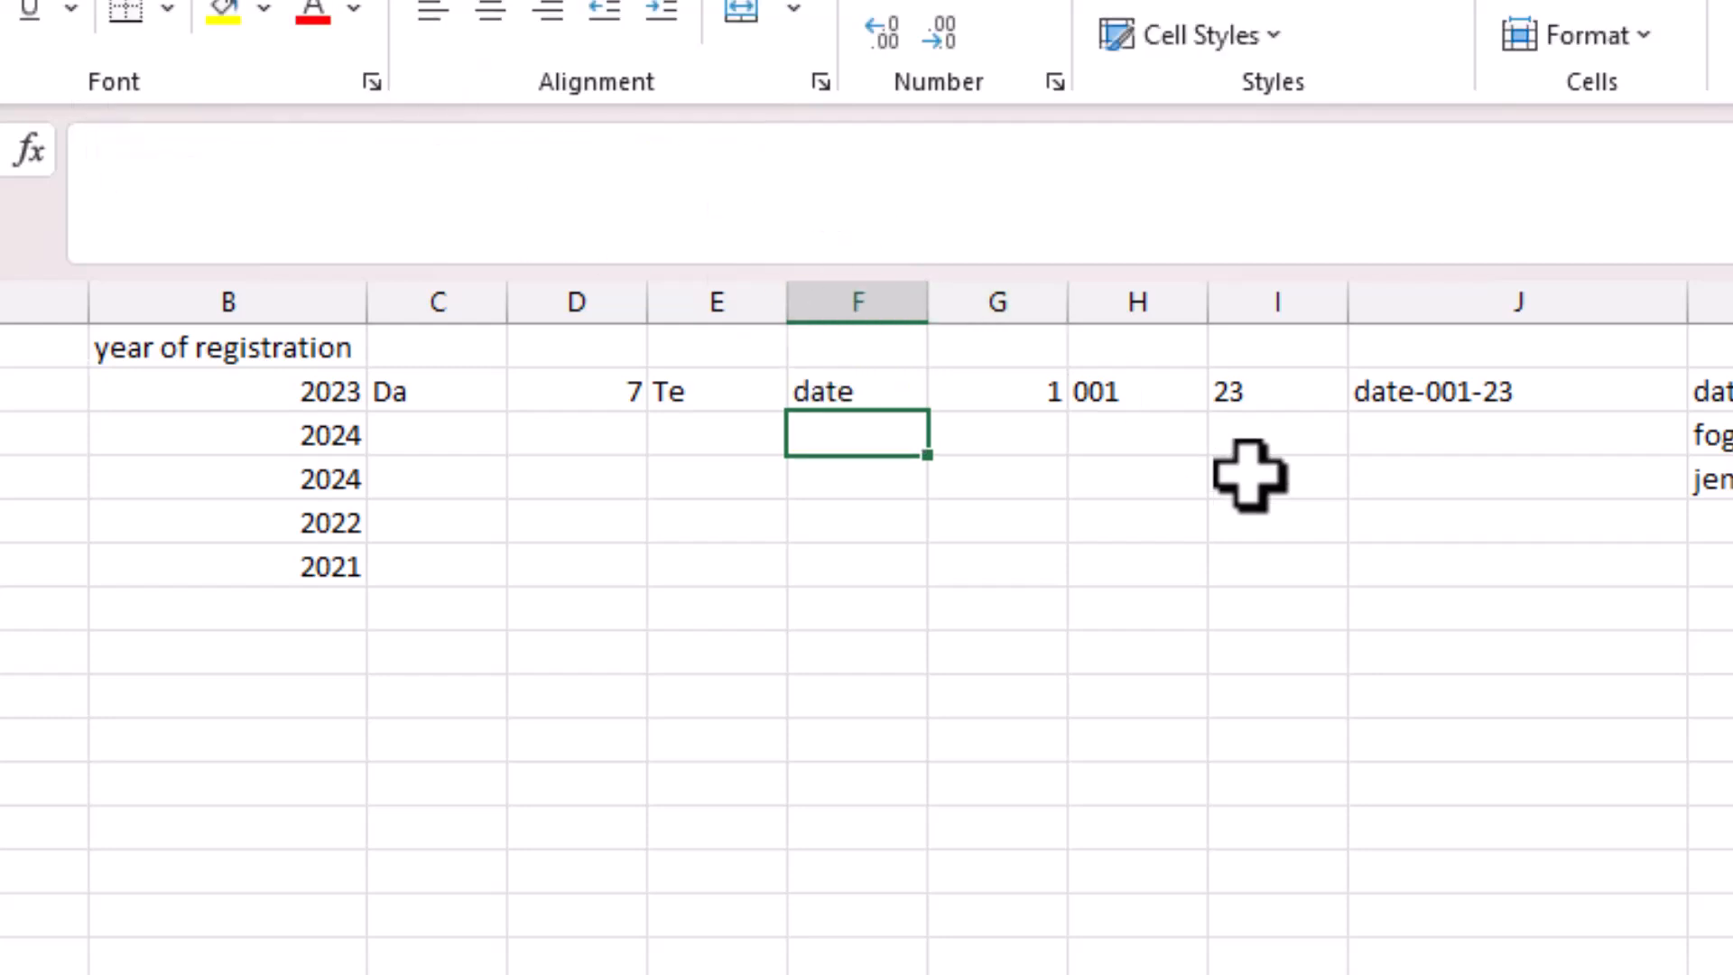
{"action": "left_click", "coordinate": [1387, 397]}
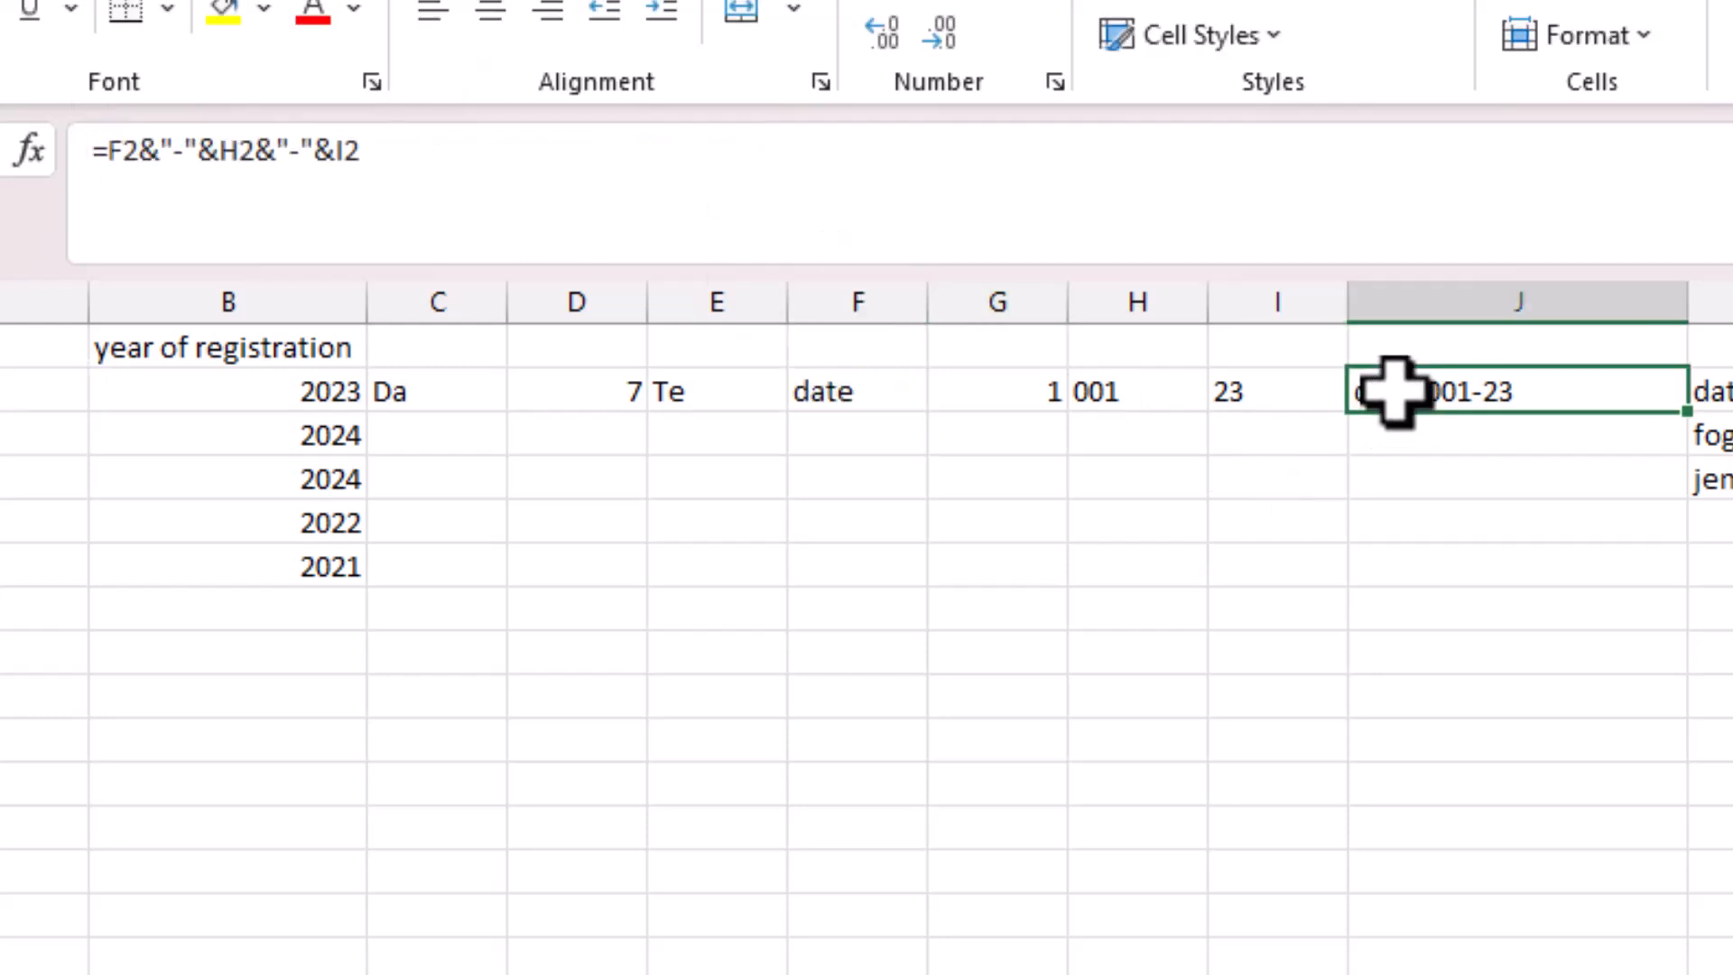
{"action": "left_click", "coordinate": [131, 150]}
{"action": "left_click_drag", "start_coordinate": [131, 150], "coordinate": [98, 161]}
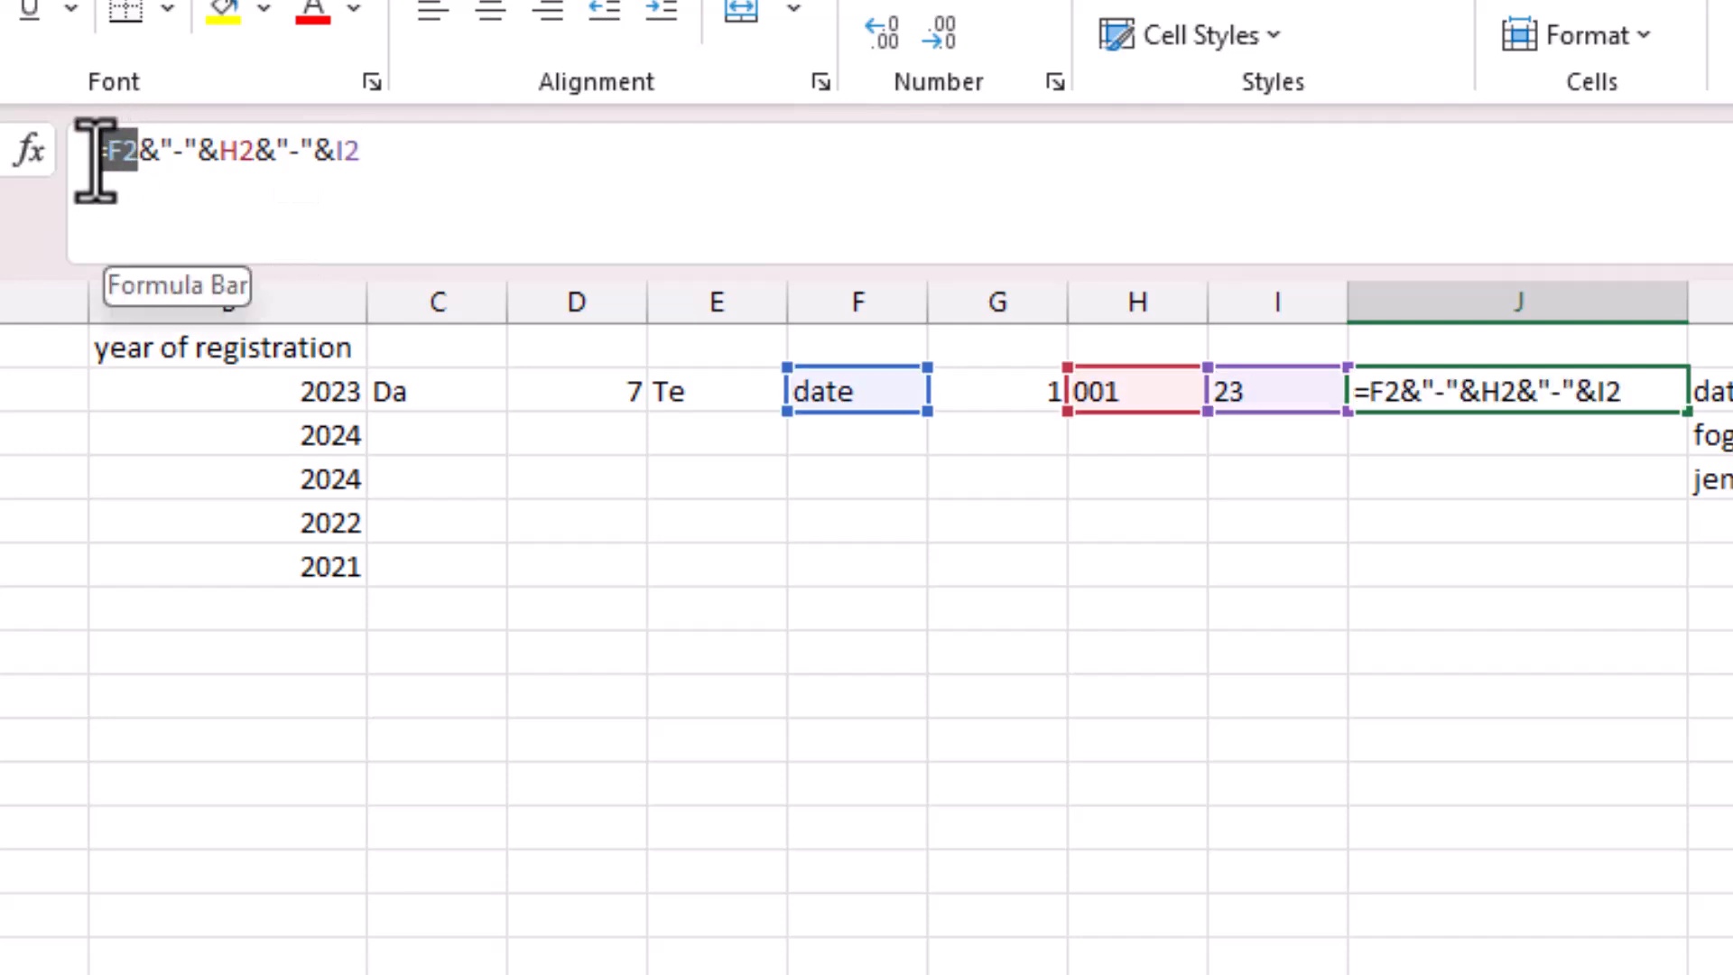
{"action": "key", "text": "ctrl+v"}
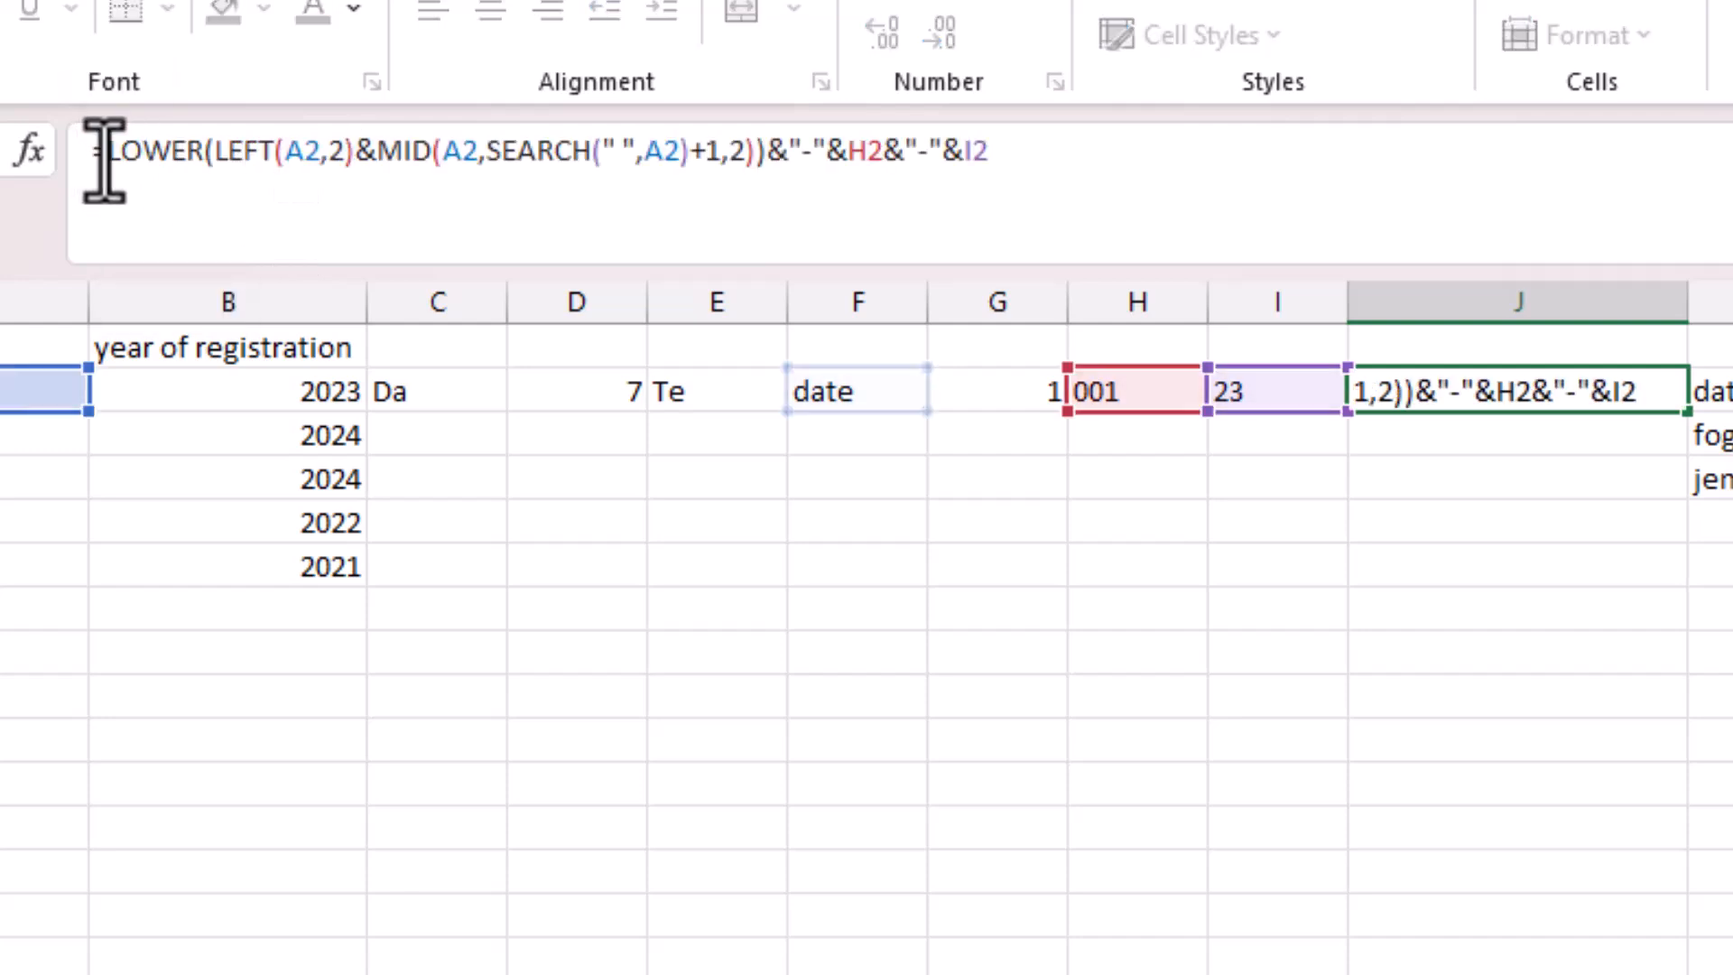
{"action": "key", "text": "Return"}
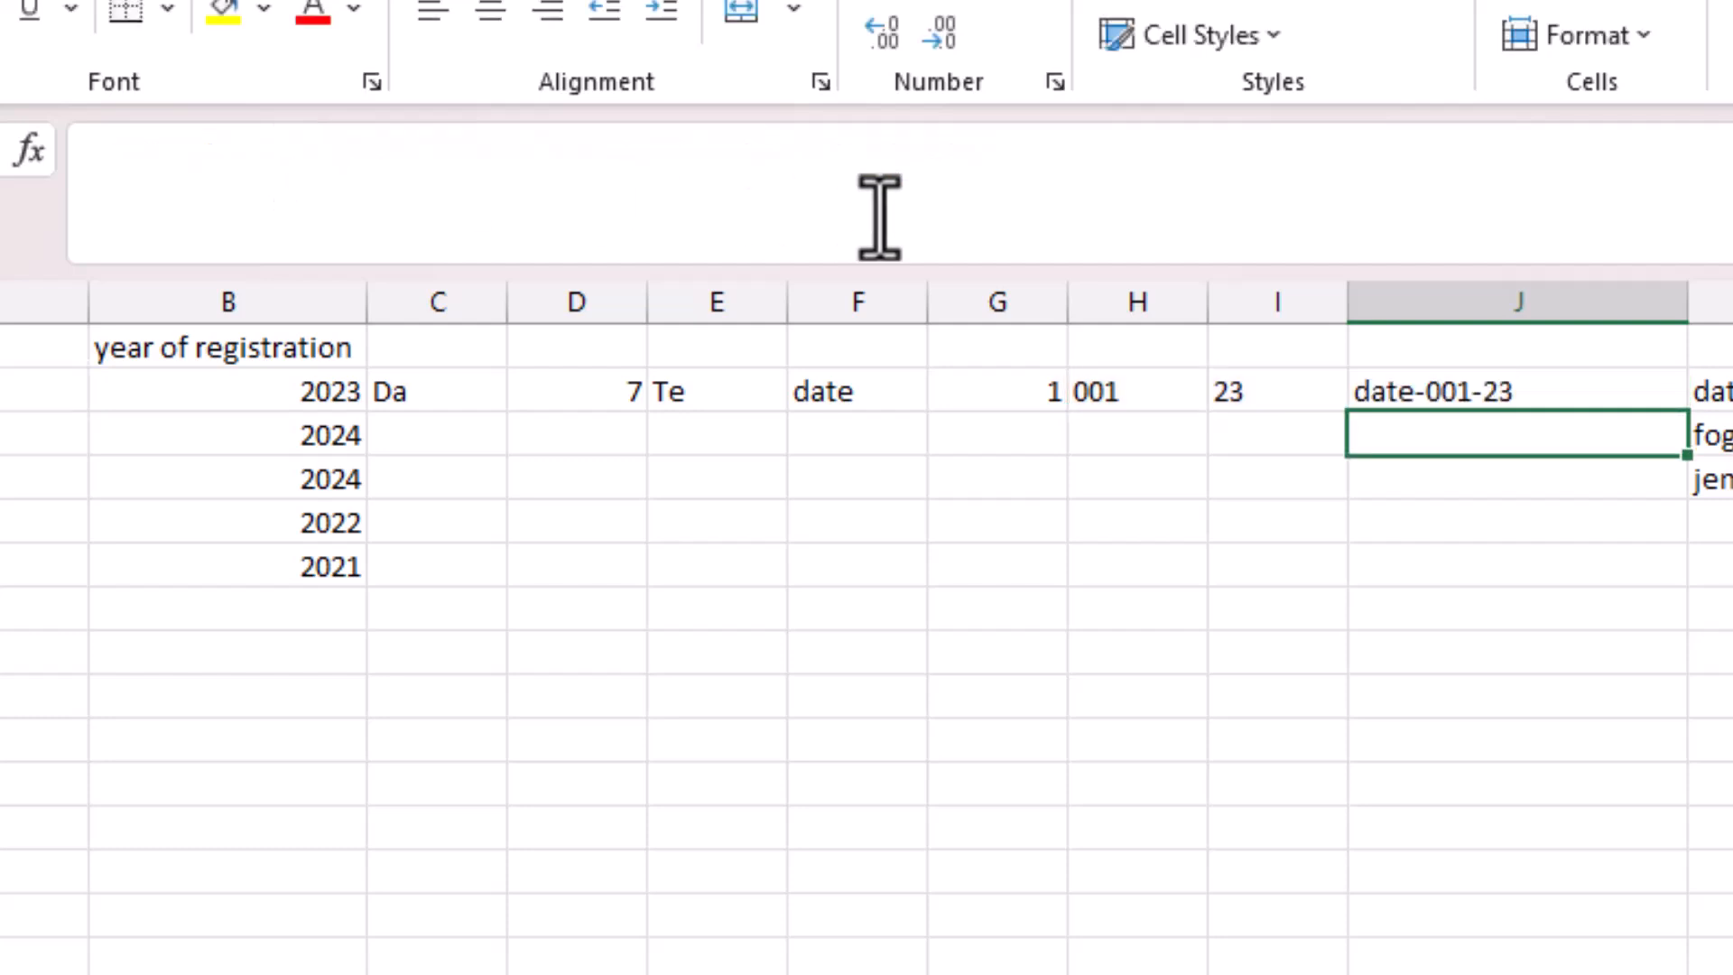
{"action": "left_click", "coordinate": [1544, 394]}
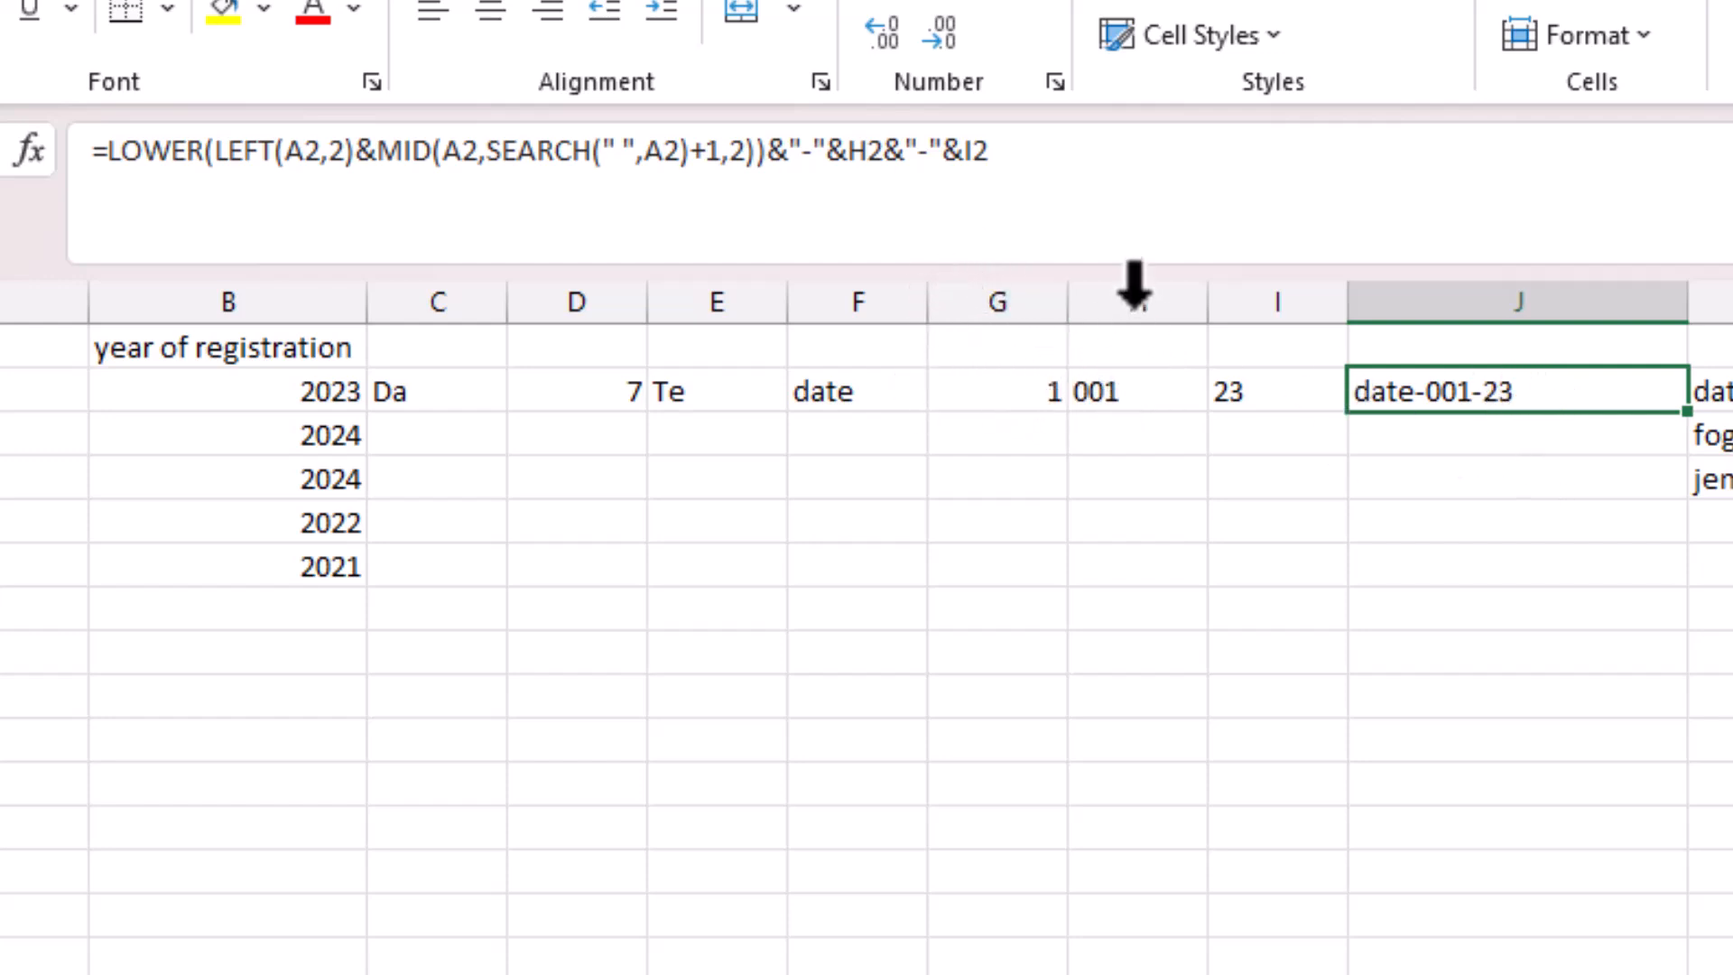
Replace the H2 reference in J2's formula with TEXT(G2,"000") copied from H2.
{"action": "left_click", "coordinate": [1146, 397]}
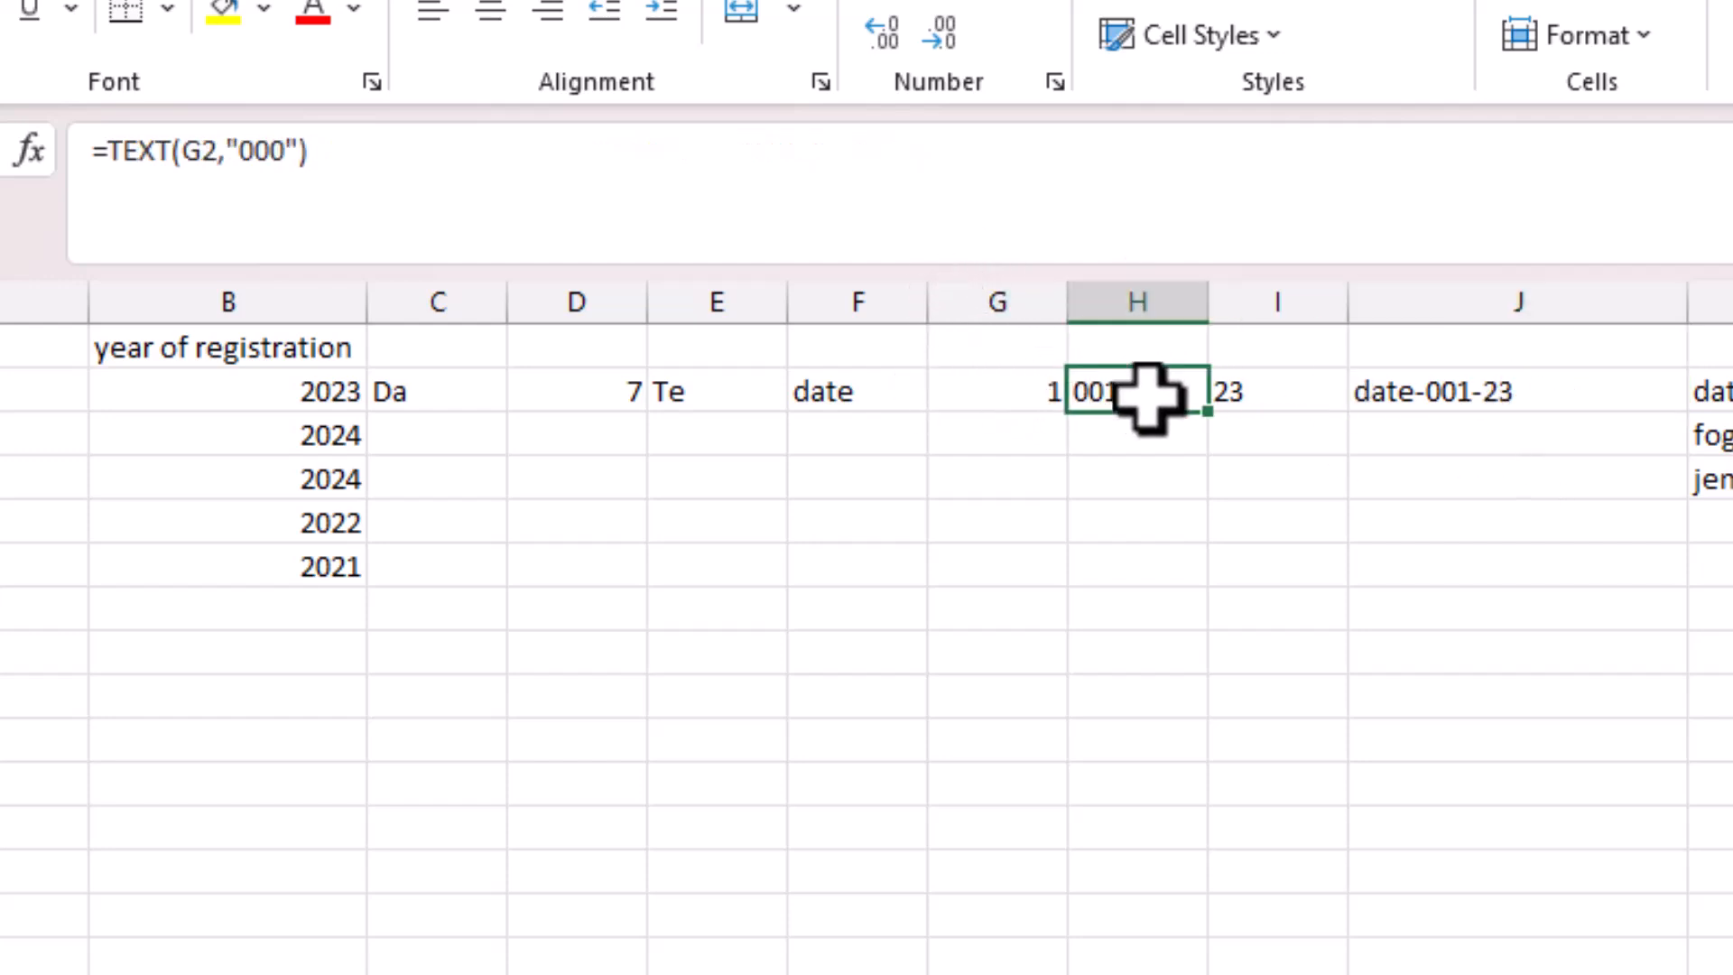
{"action": "left_click", "coordinate": [1498, 394]}
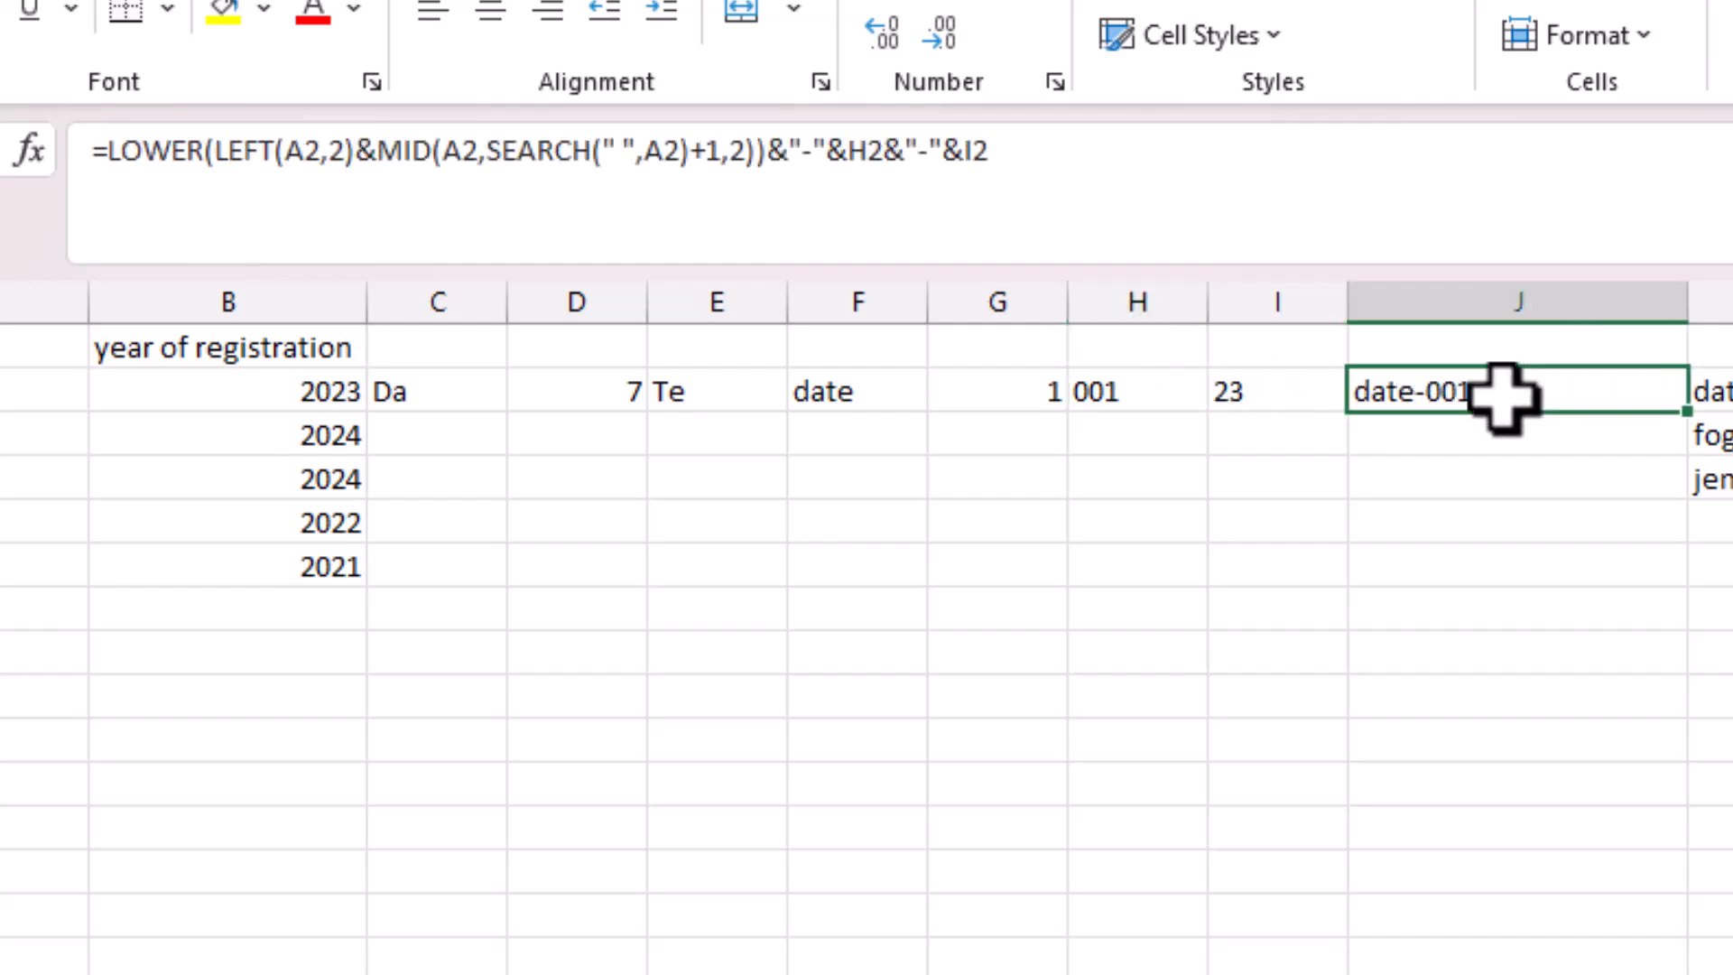
{"action": "left_click", "coordinate": [870, 150]}
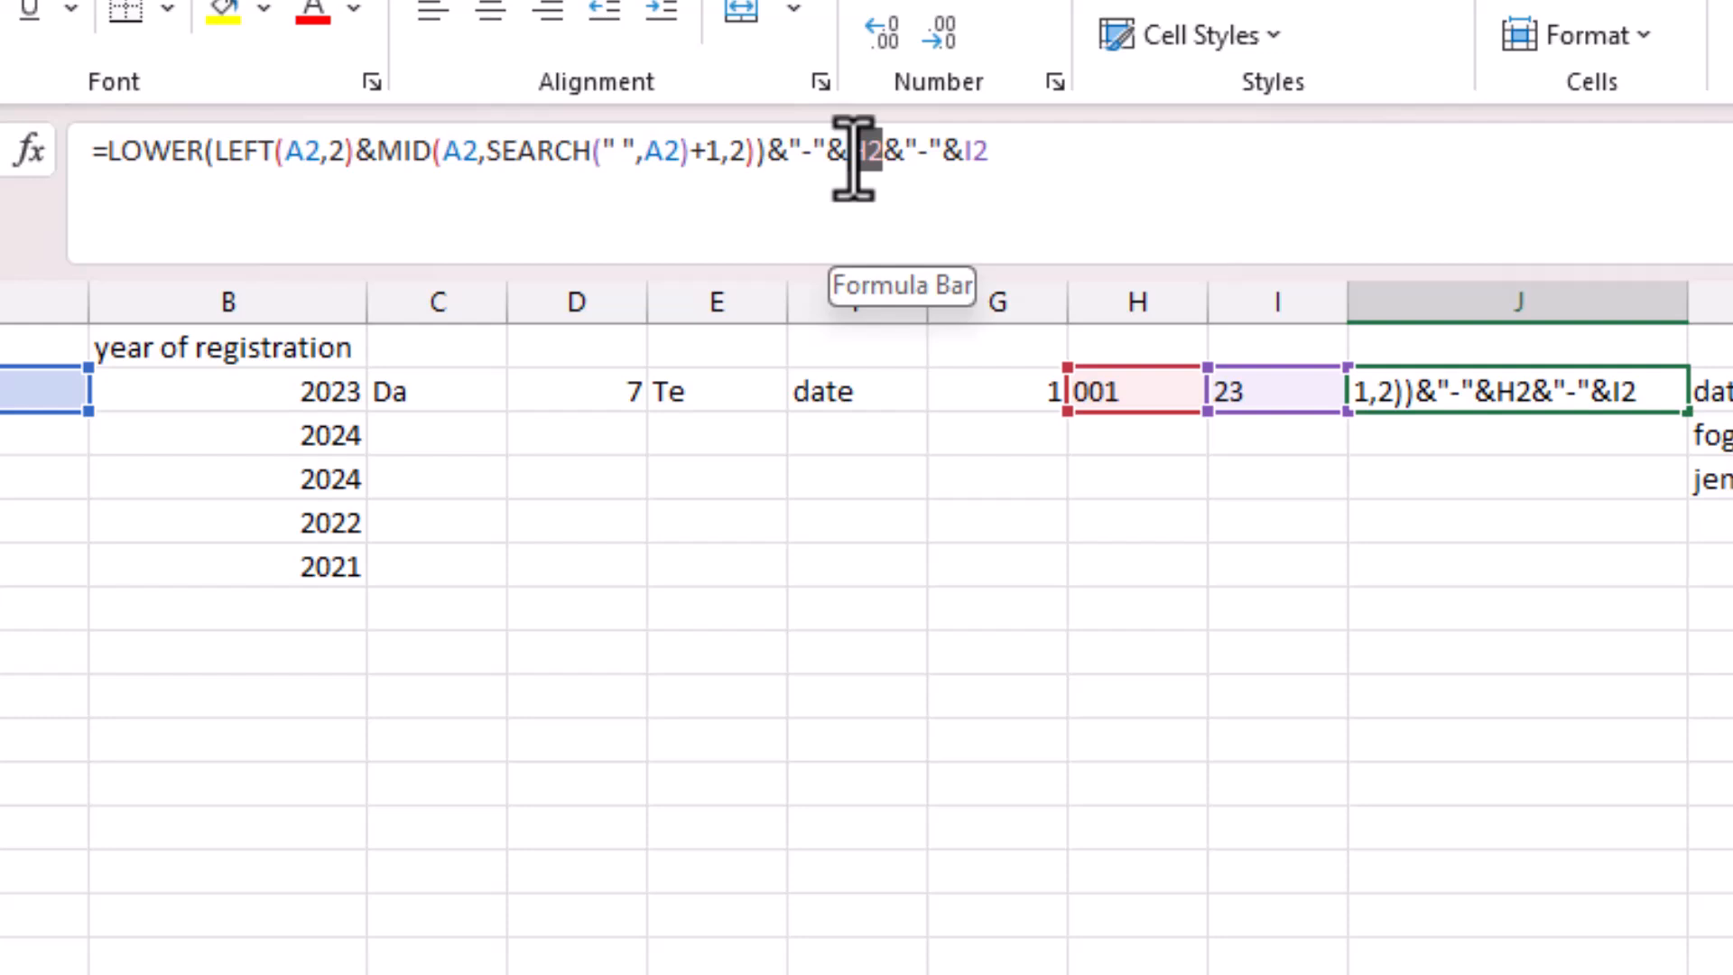
{"action": "left_click", "coordinate": [1200, 397]}
{"action": "key", "text": "Return"}
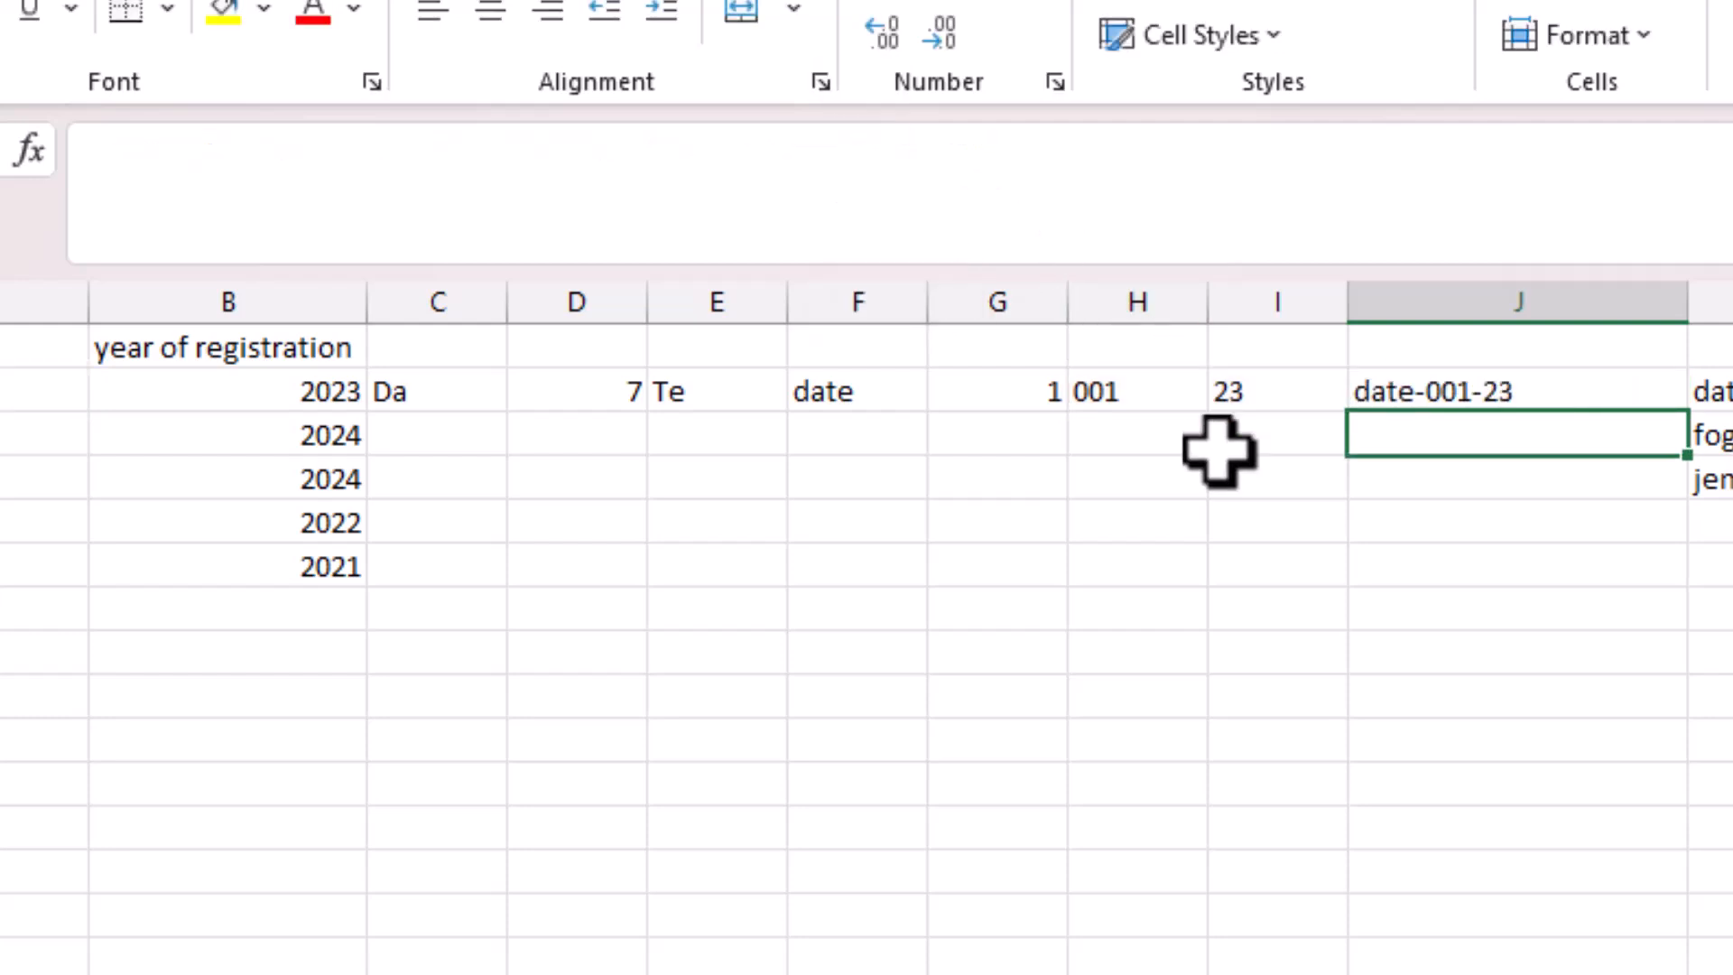
{"action": "left_click", "coordinate": [1137, 406]}
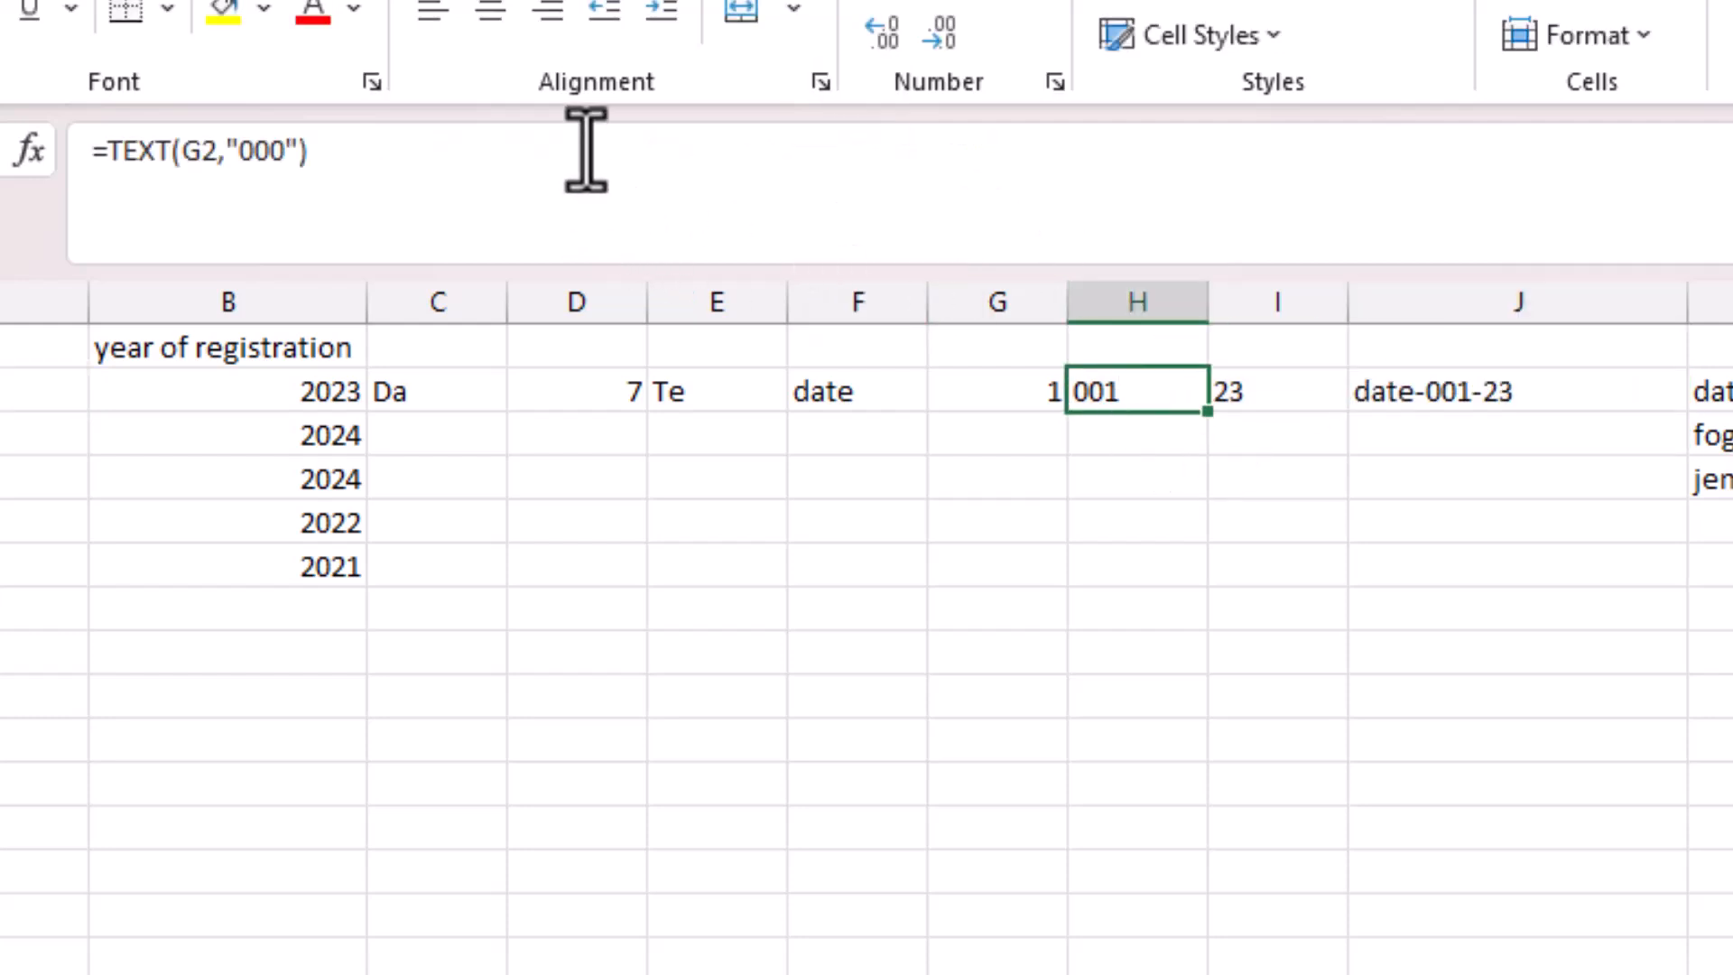
{"action": "left_click", "coordinate": [242, 154]}
{"action": "left_click_drag", "start_coordinate": [306, 151], "coordinate": [131, 171]}
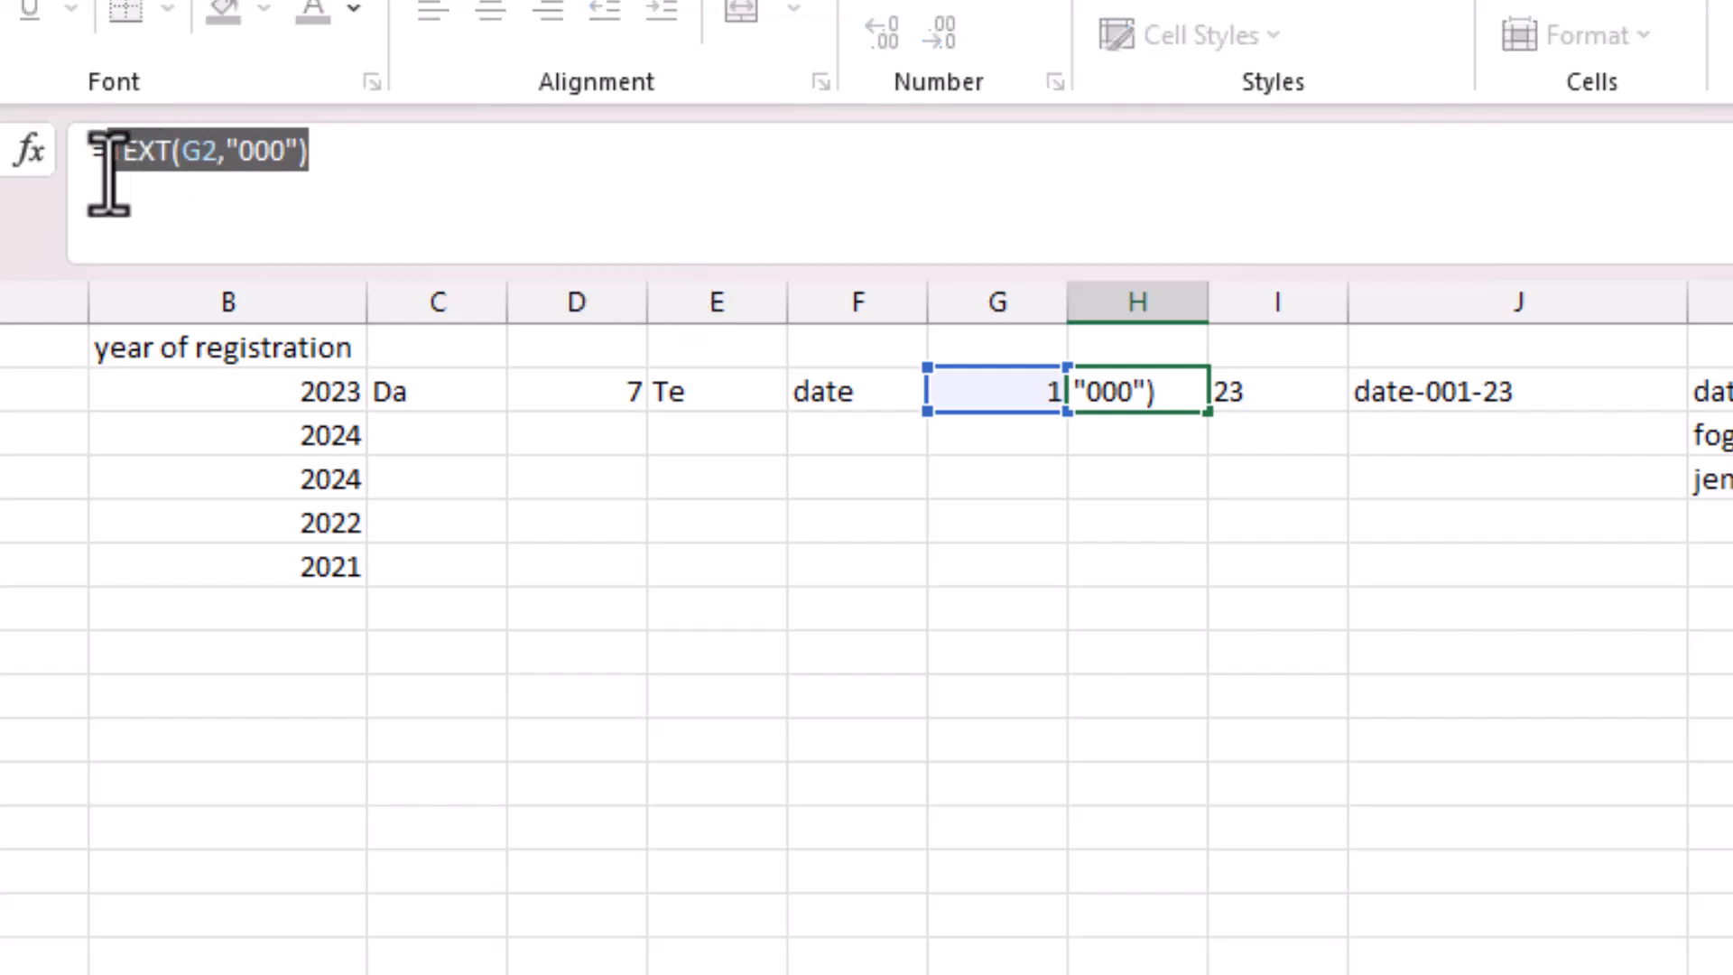
{"action": "key", "text": "Return"}
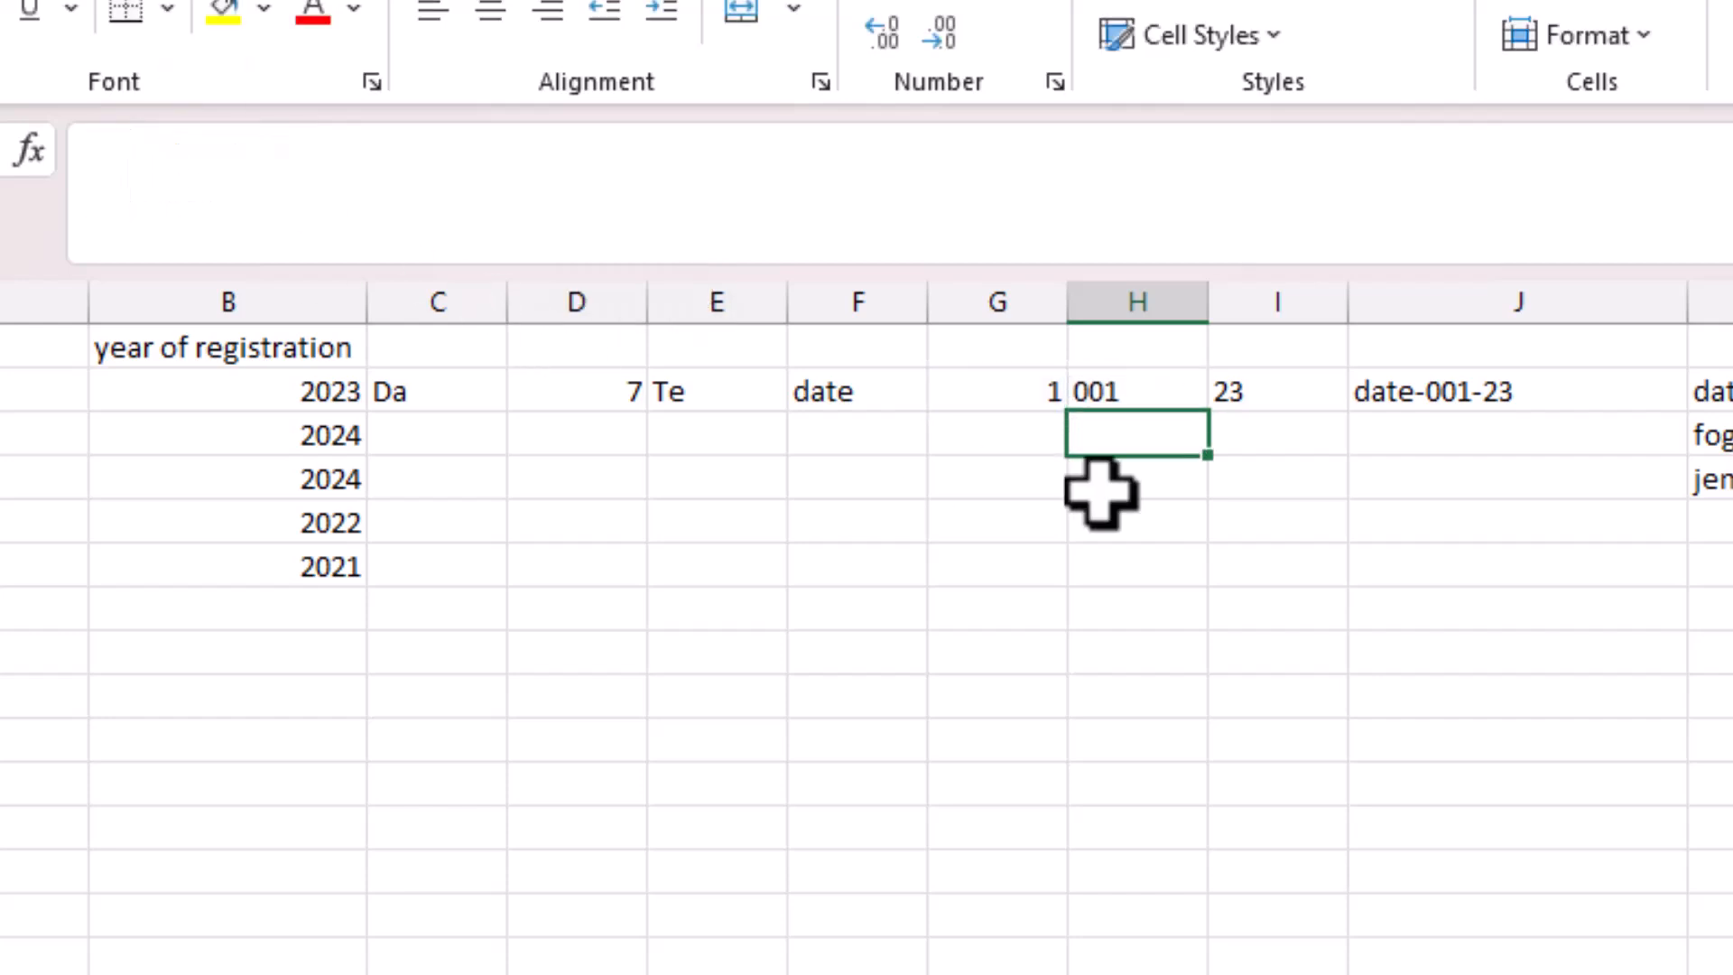
{"action": "left_click", "coordinate": [1399, 398]}
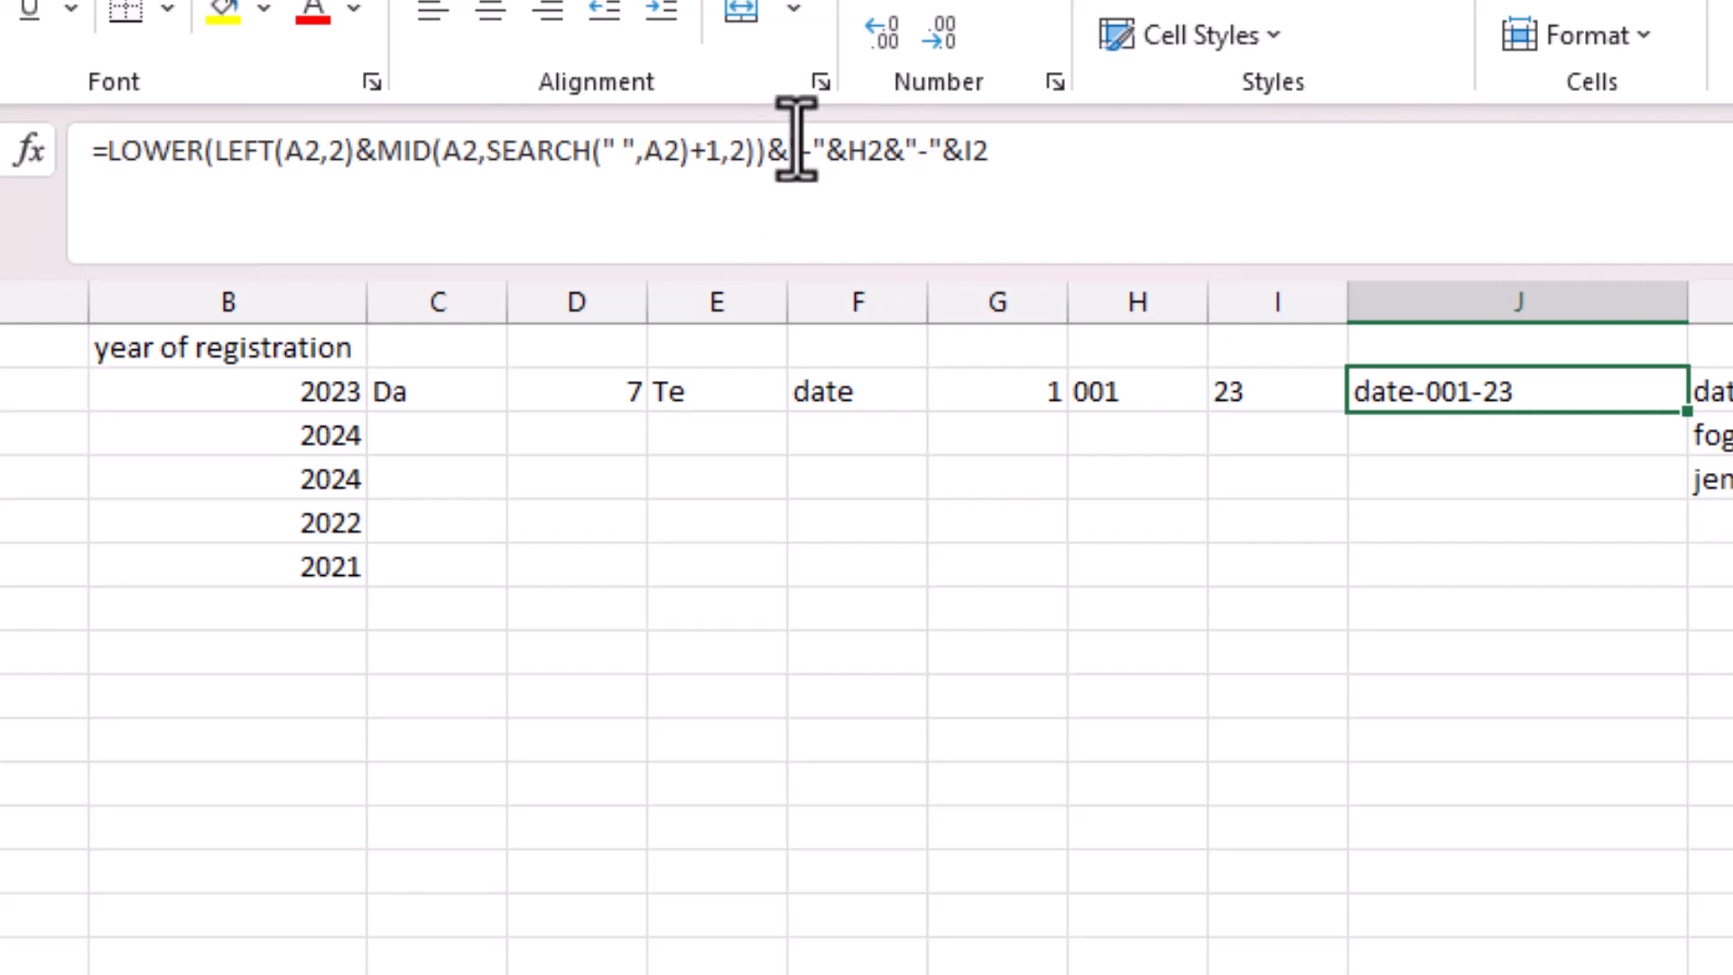
{"action": "double_click", "coordinate": [883, 153]}
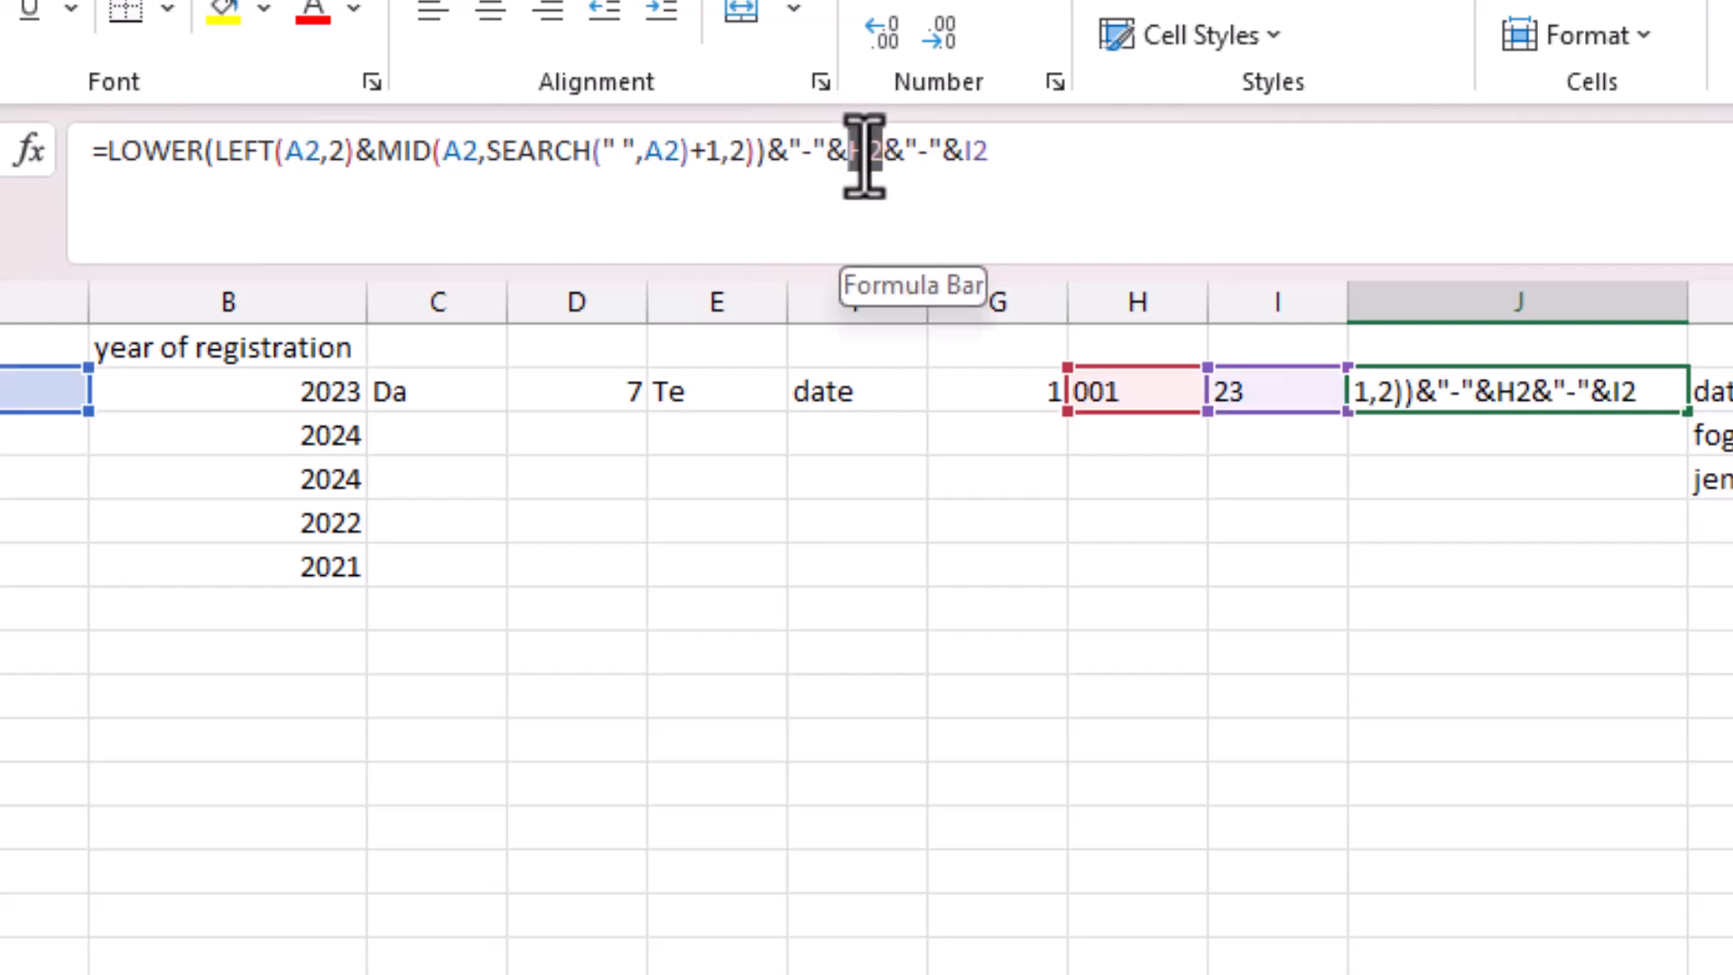
{"action": "type", "text": "TEXT(G2,\"000\")"}
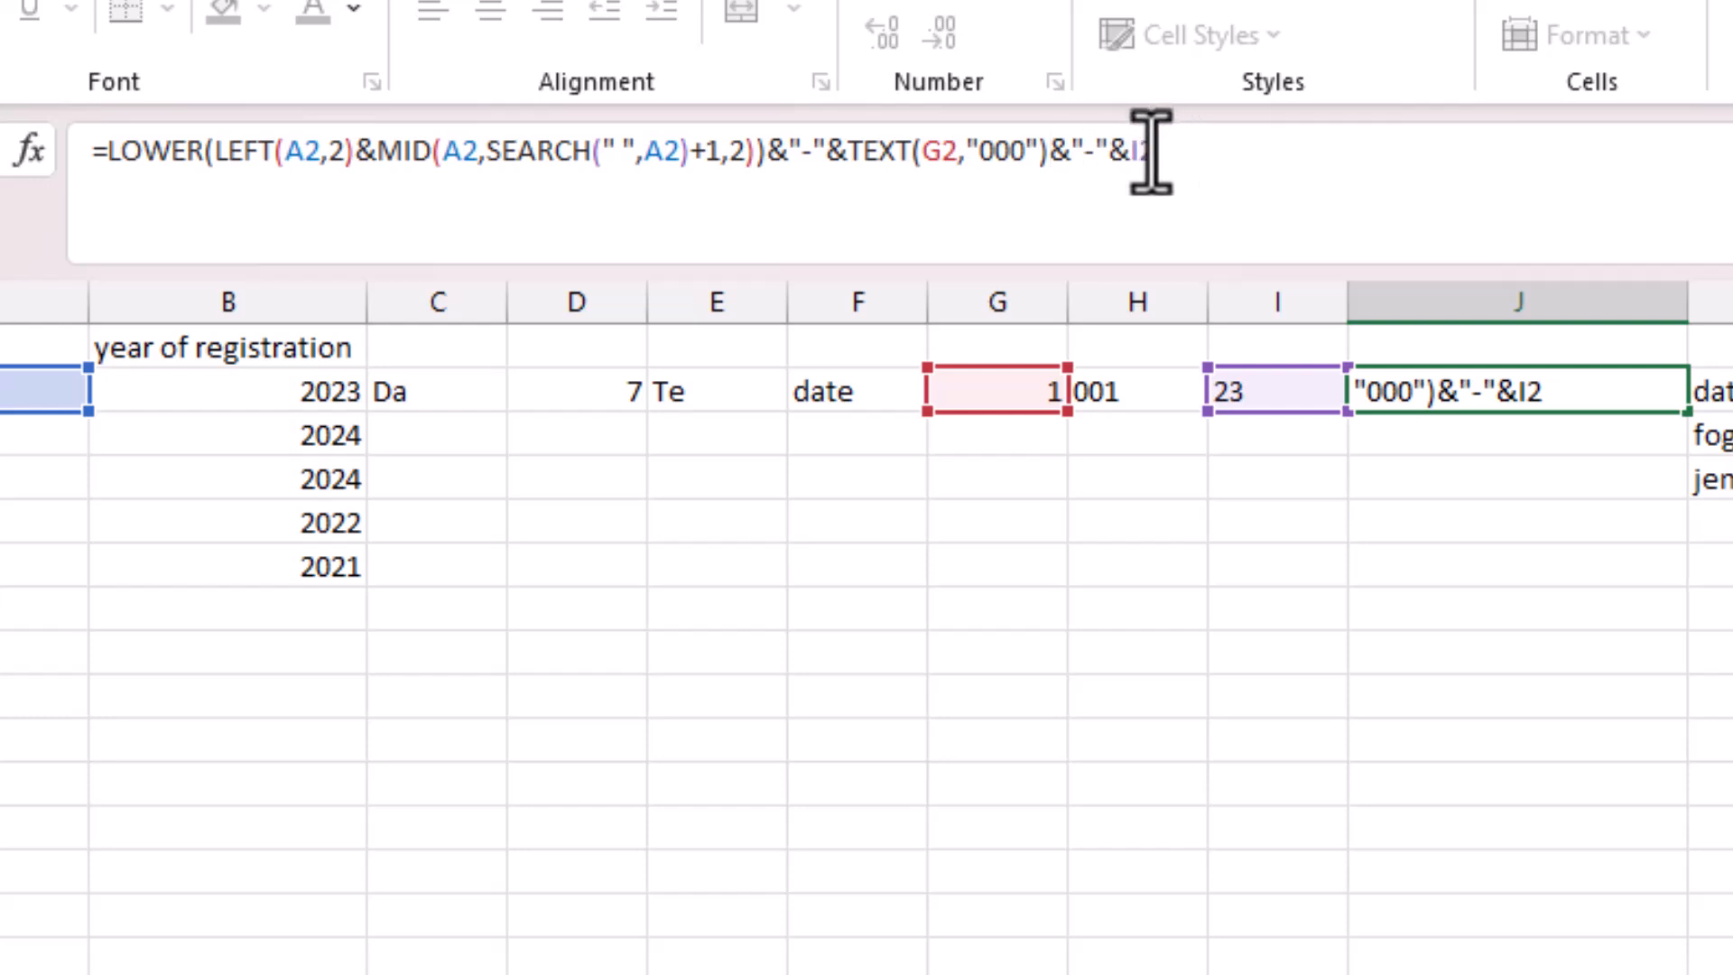
{"action": "key", "text": "Return"}
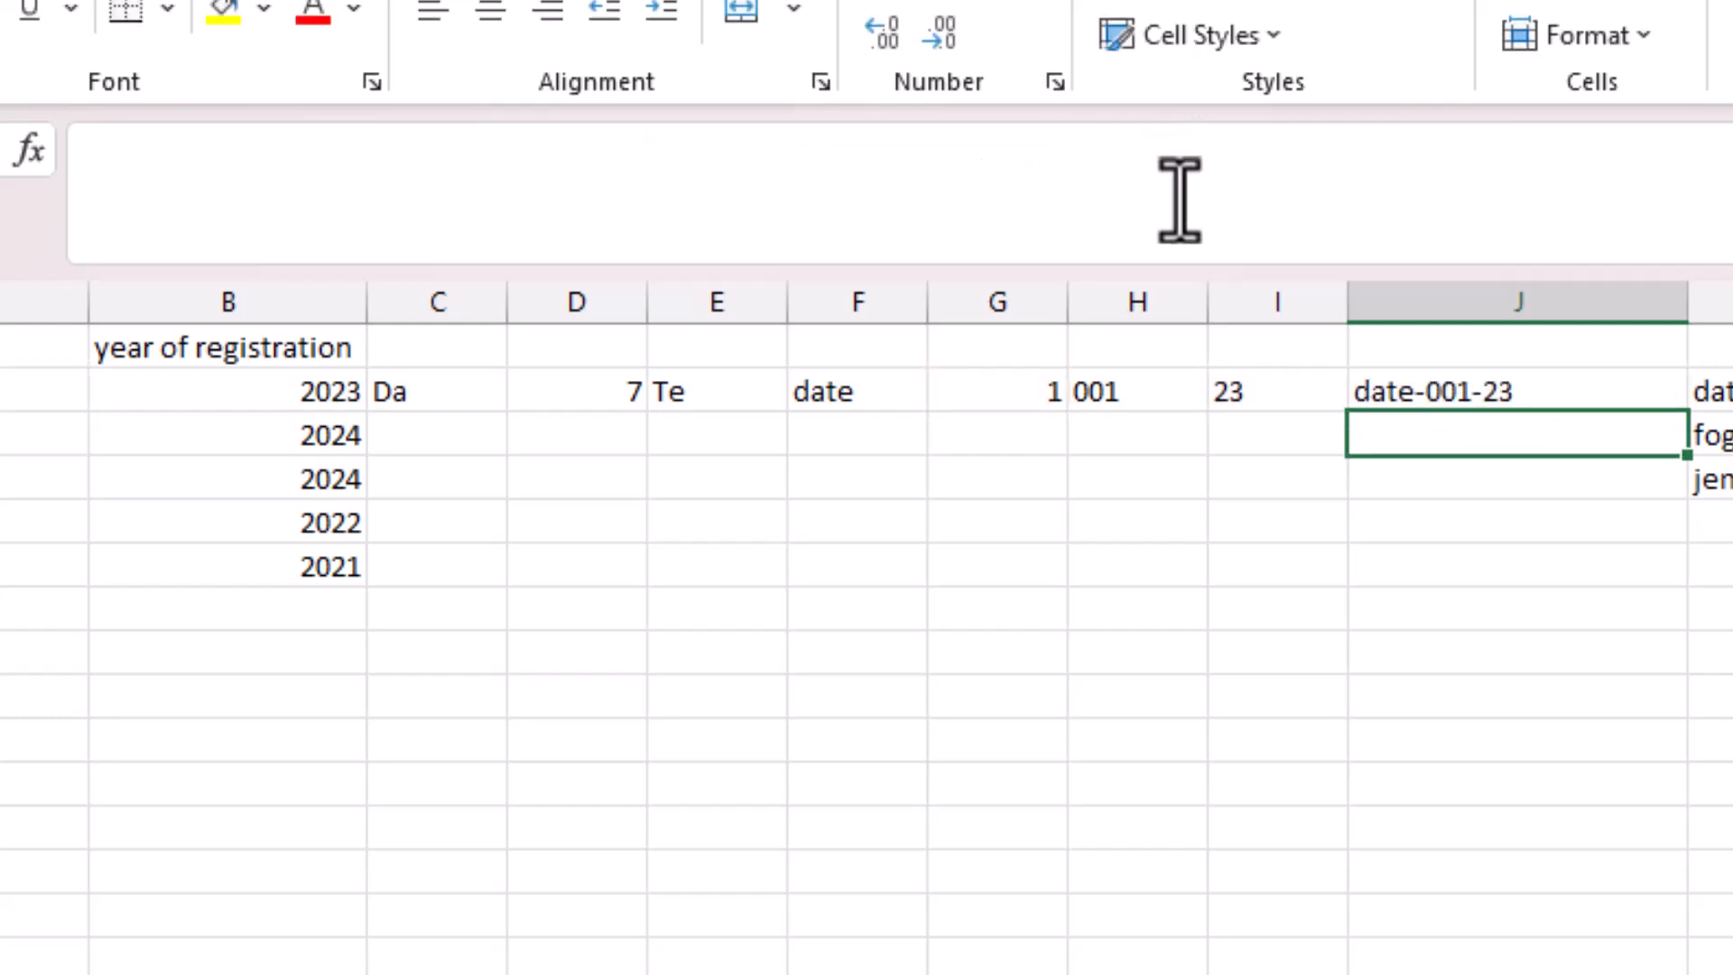
Replace the I2 reference at the end of J2's formula with RIGHT(B2,2).
{"action": "left_click", "coordinate": [1250, 391]}
{"action": "left_click_drag", "start_coordinate": [271, 150], "coordinate": [91, 162]}
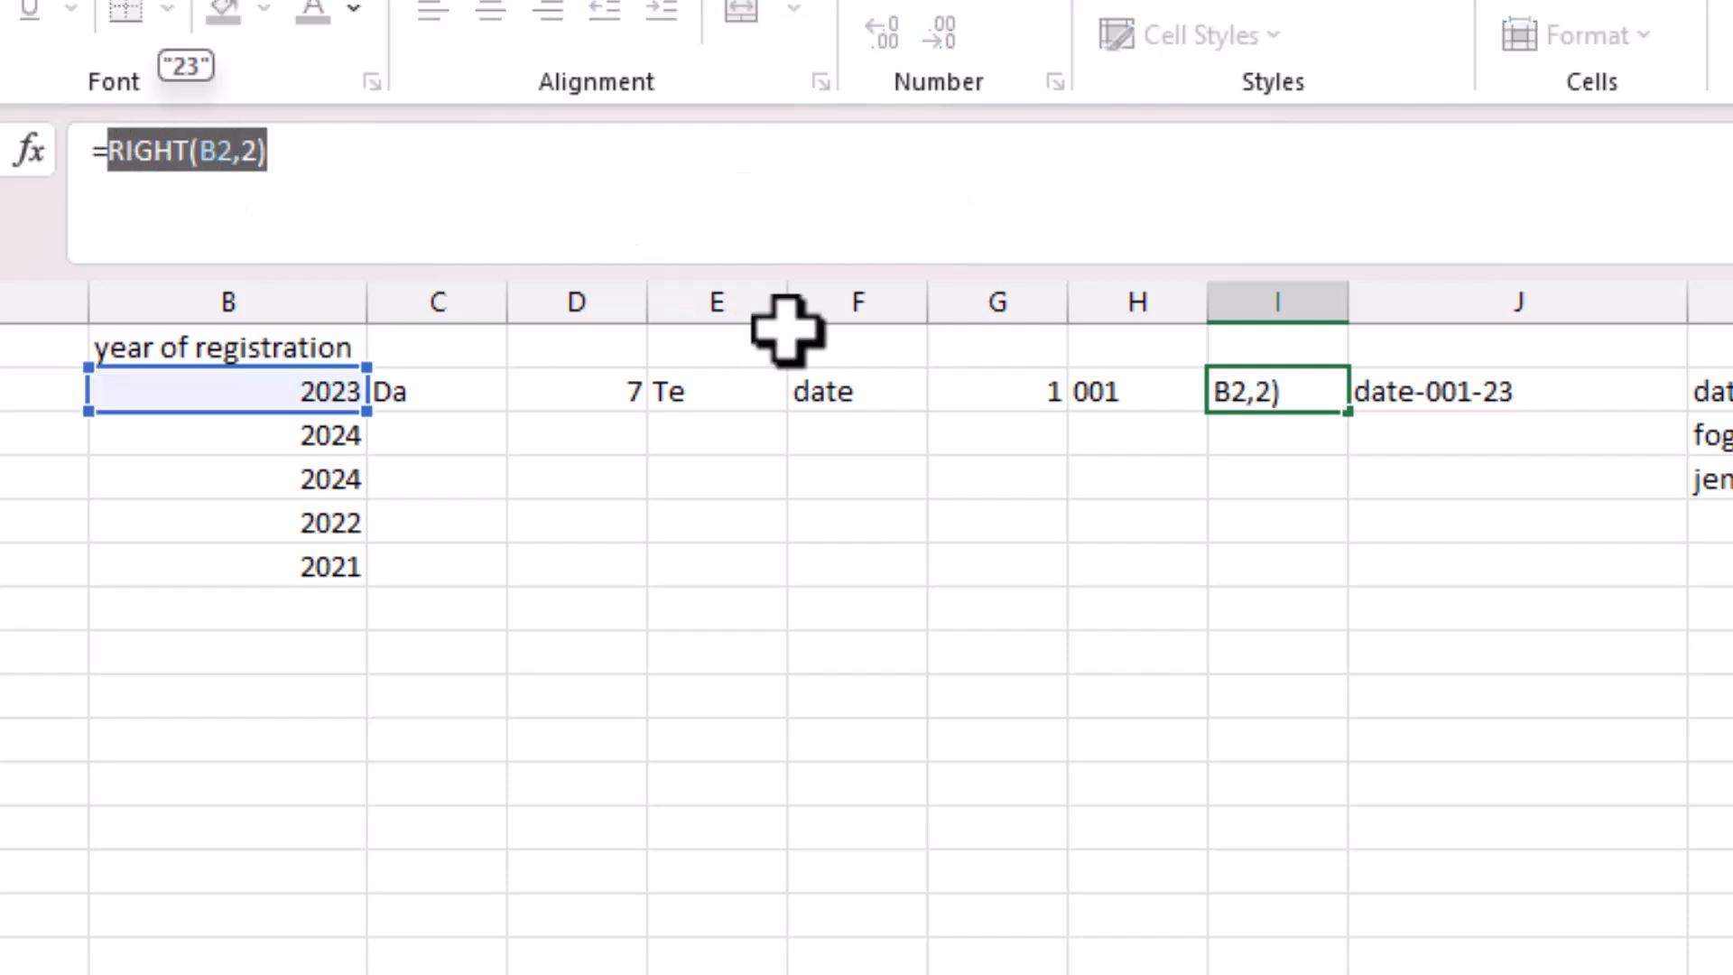
{"action": "key", "text": "Return"}
{"action": "left_click", "coordinate": [1448, 379]}
{"action": "left_click", "coordinate": [1168, 150]}
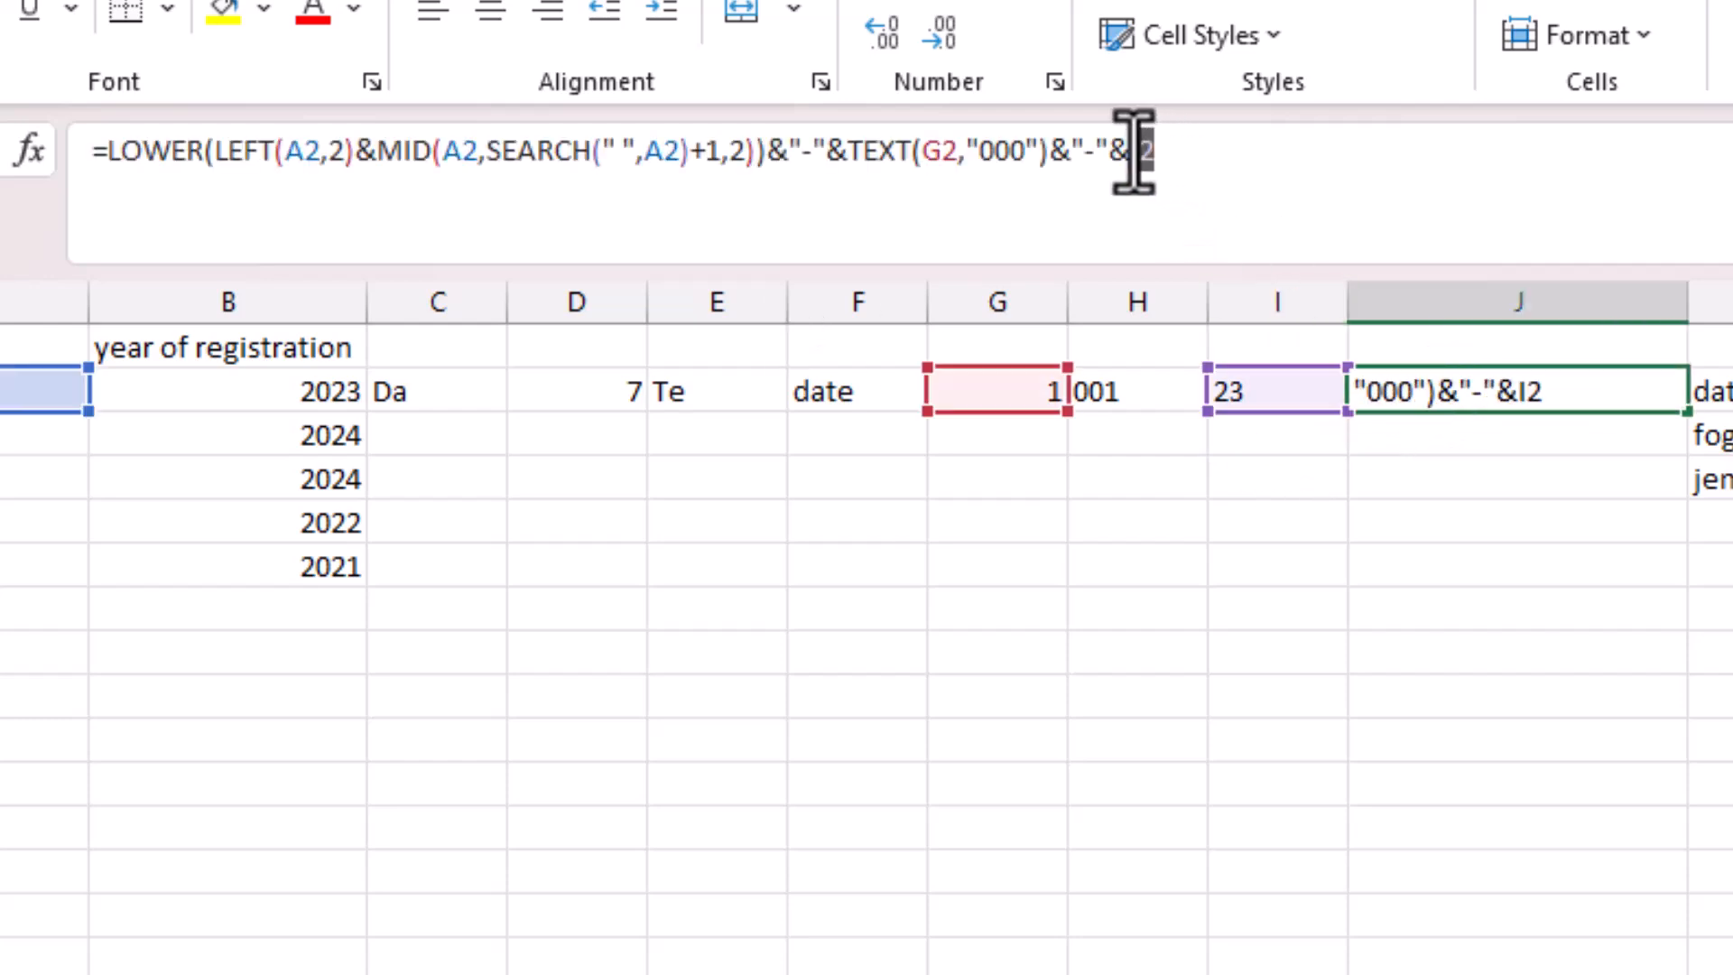
{"action": "type", "text": "RIGHT(B2,2)"}
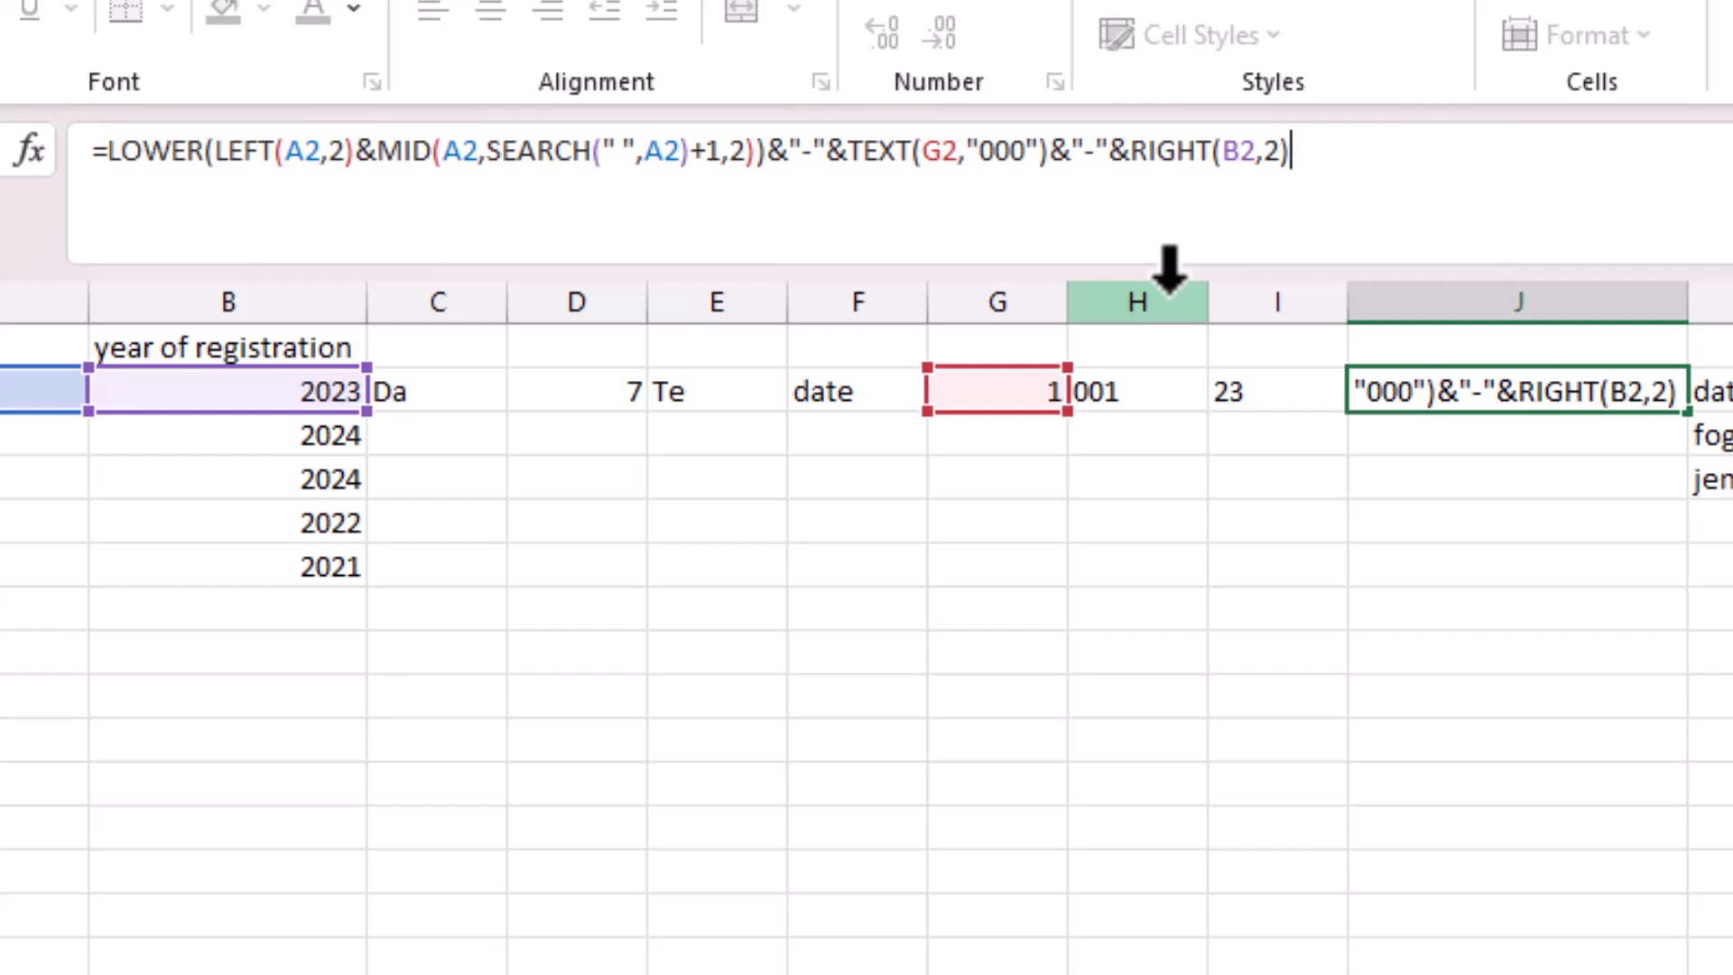
{"action": "key", "text": "Return"}
Move J2's ID formula into C2 of a newly inserted column C.
{"action": "left_click", "coordinate": [1500, 379]}
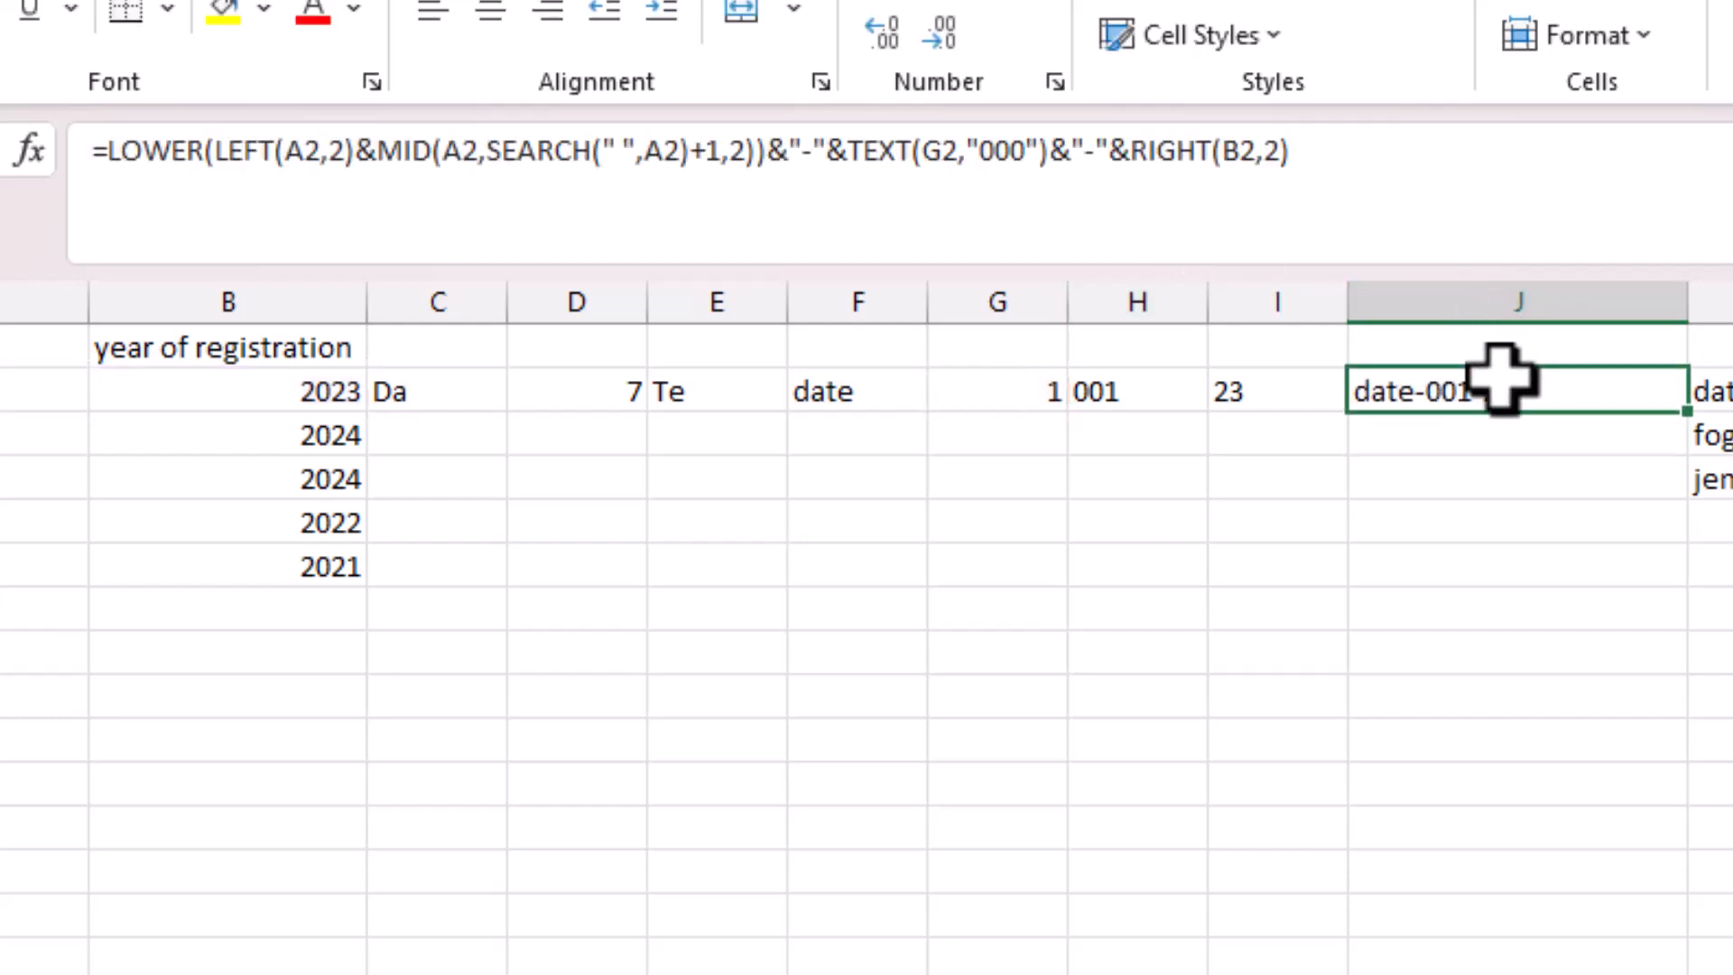
{"action": "left_click_drag", "start_coordinate": [1319, 148], "coordinate": [56, 140]}
{"action": "key", "text": "ctrl+c"}
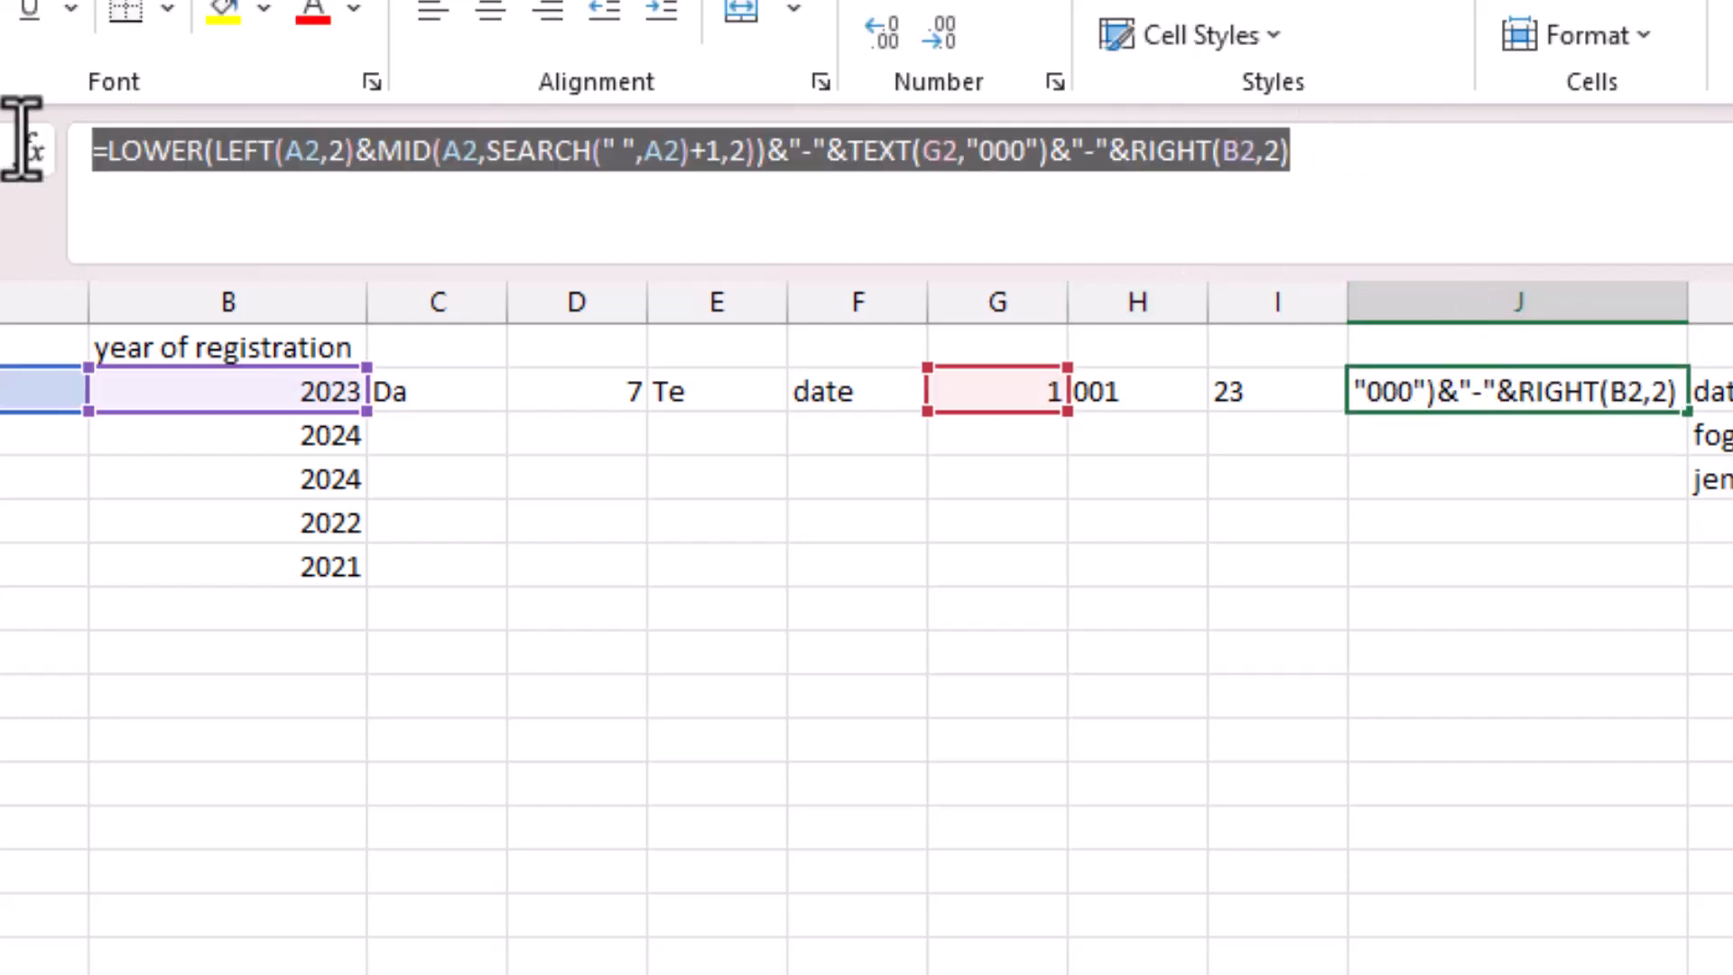
{"action": "key", "text": "Delete"}
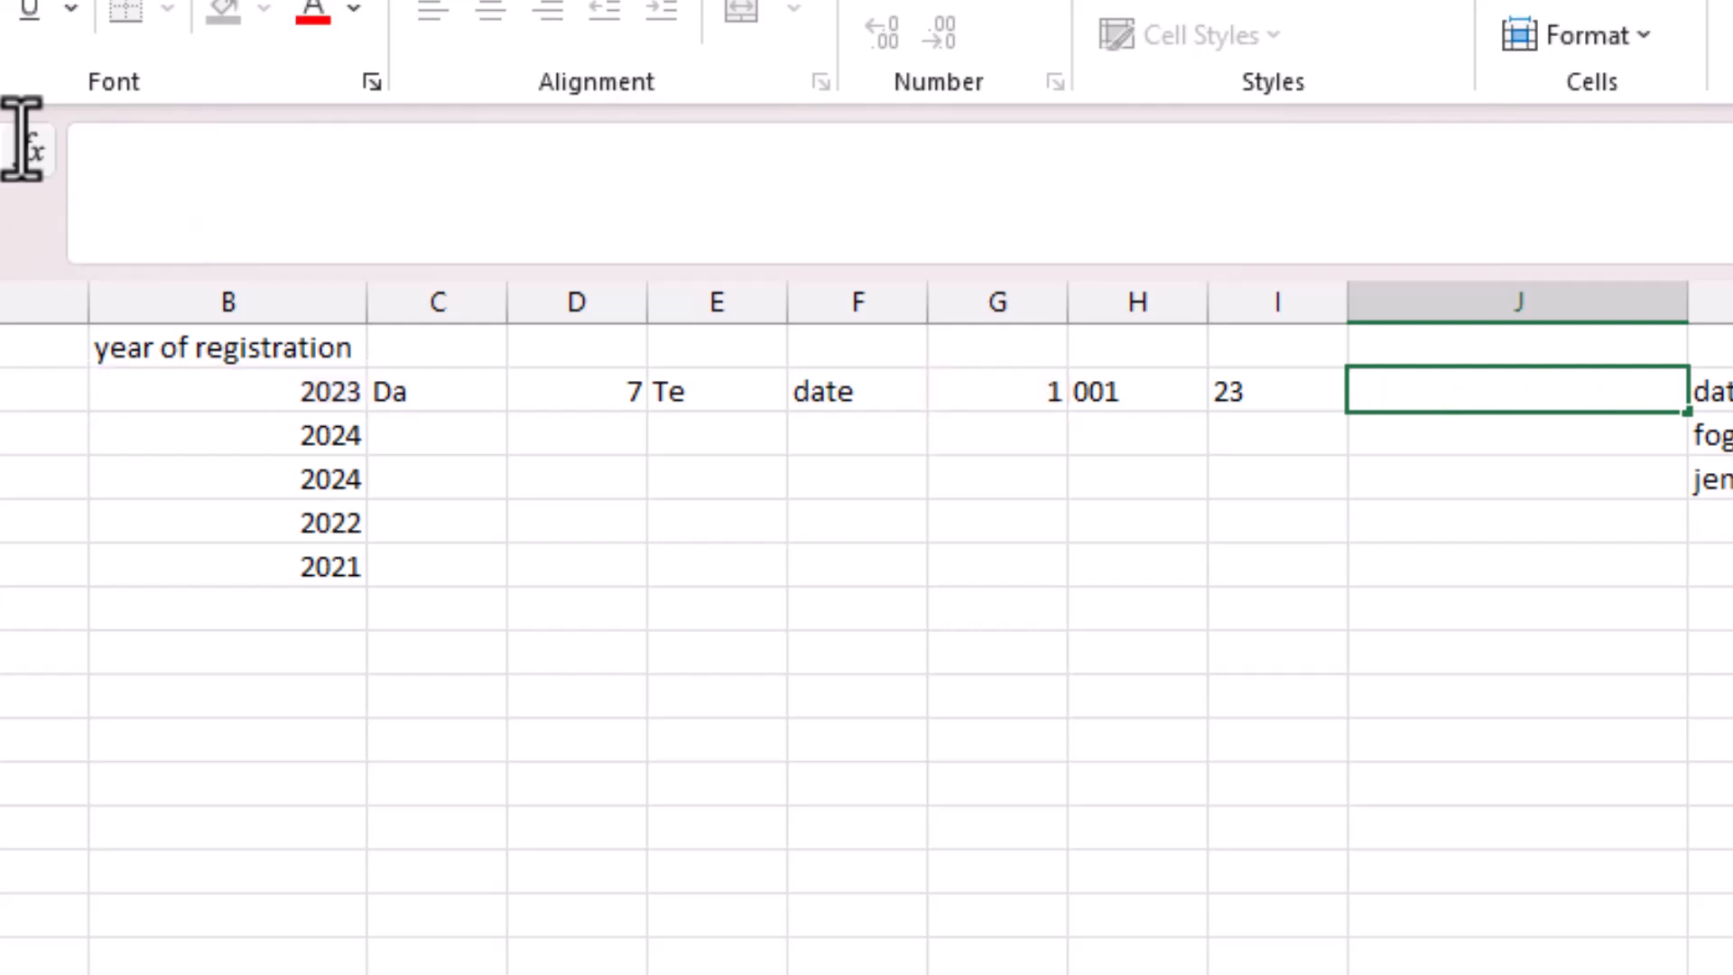
{"action": "left_click", "coordinate": [452, 390]}
{"action": "left_click", "coordinate": [451, 391]}
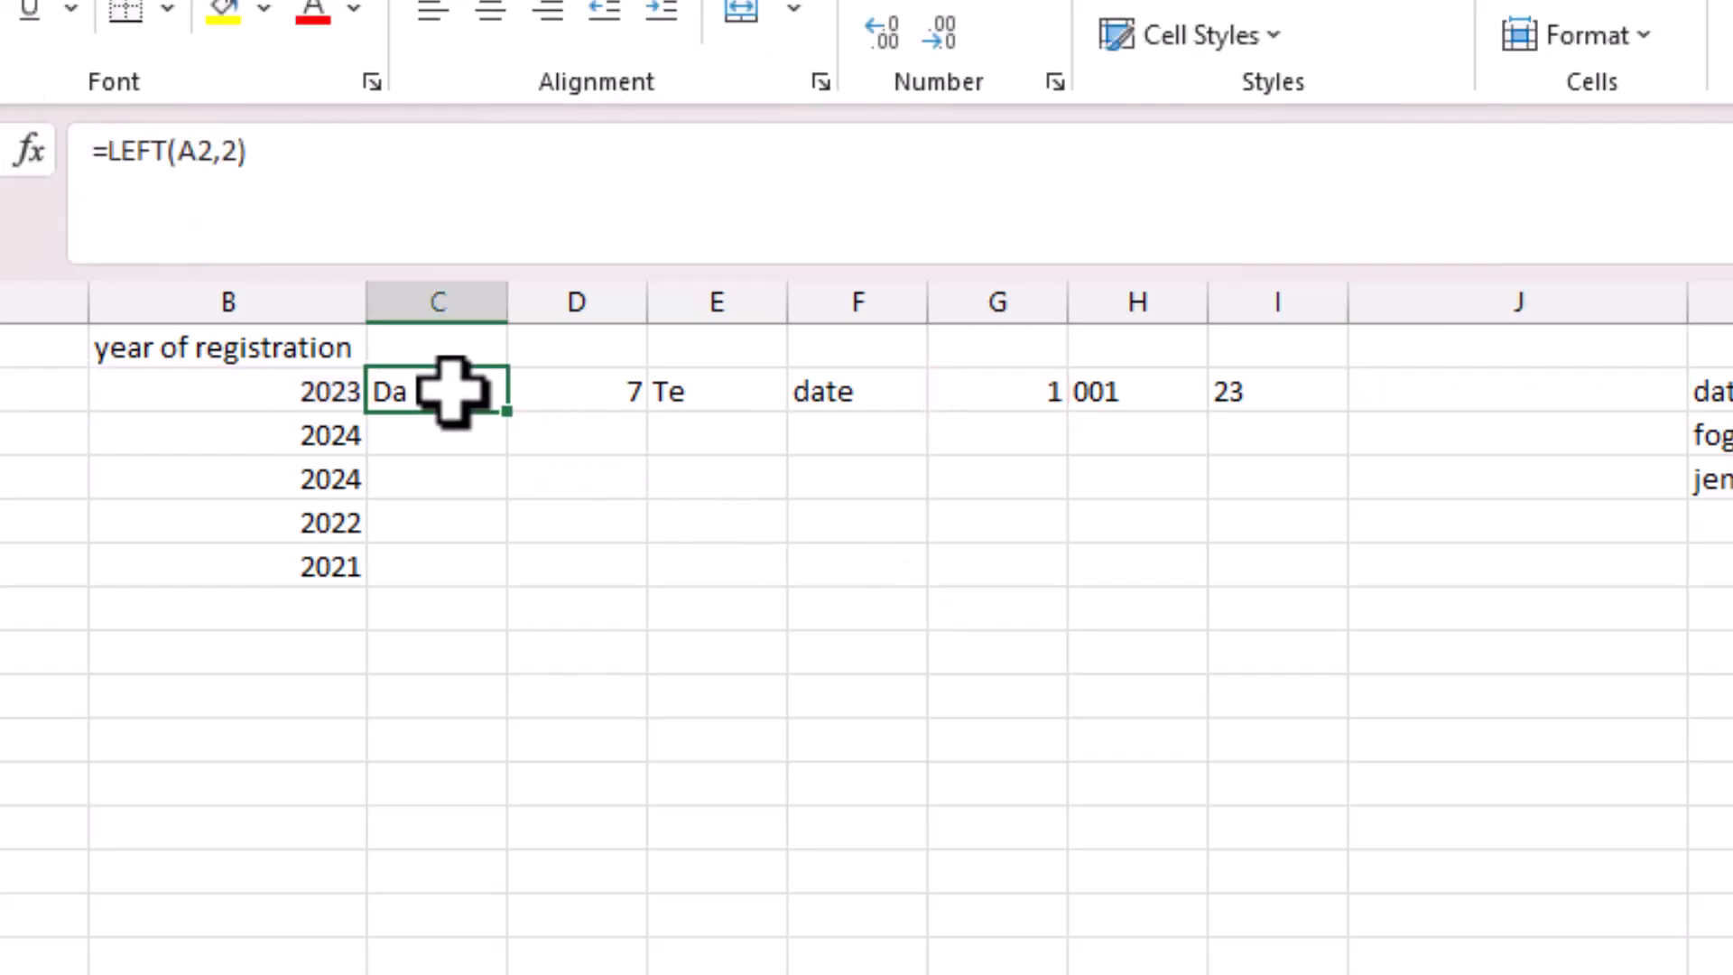
{"action": "left_click", "coordinate": [458, 298]}
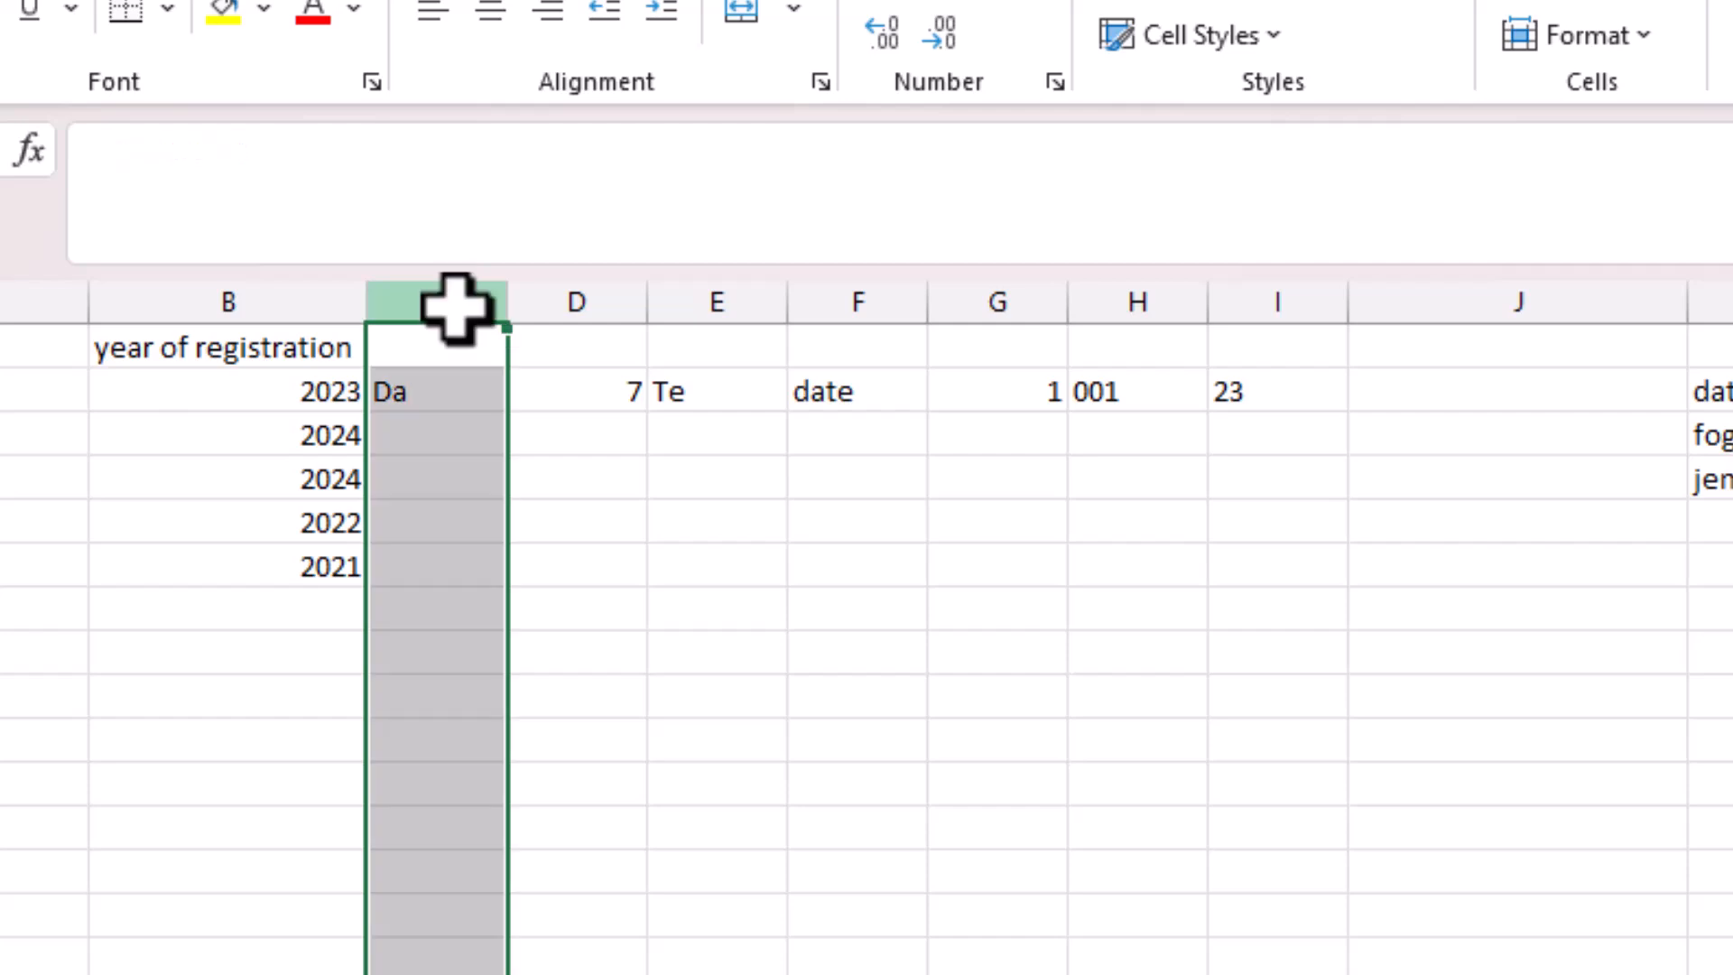
{"action": "right_click", "coordinate": [457, 293]}
{"action": "left_click", "coordinate": [621, 744]}
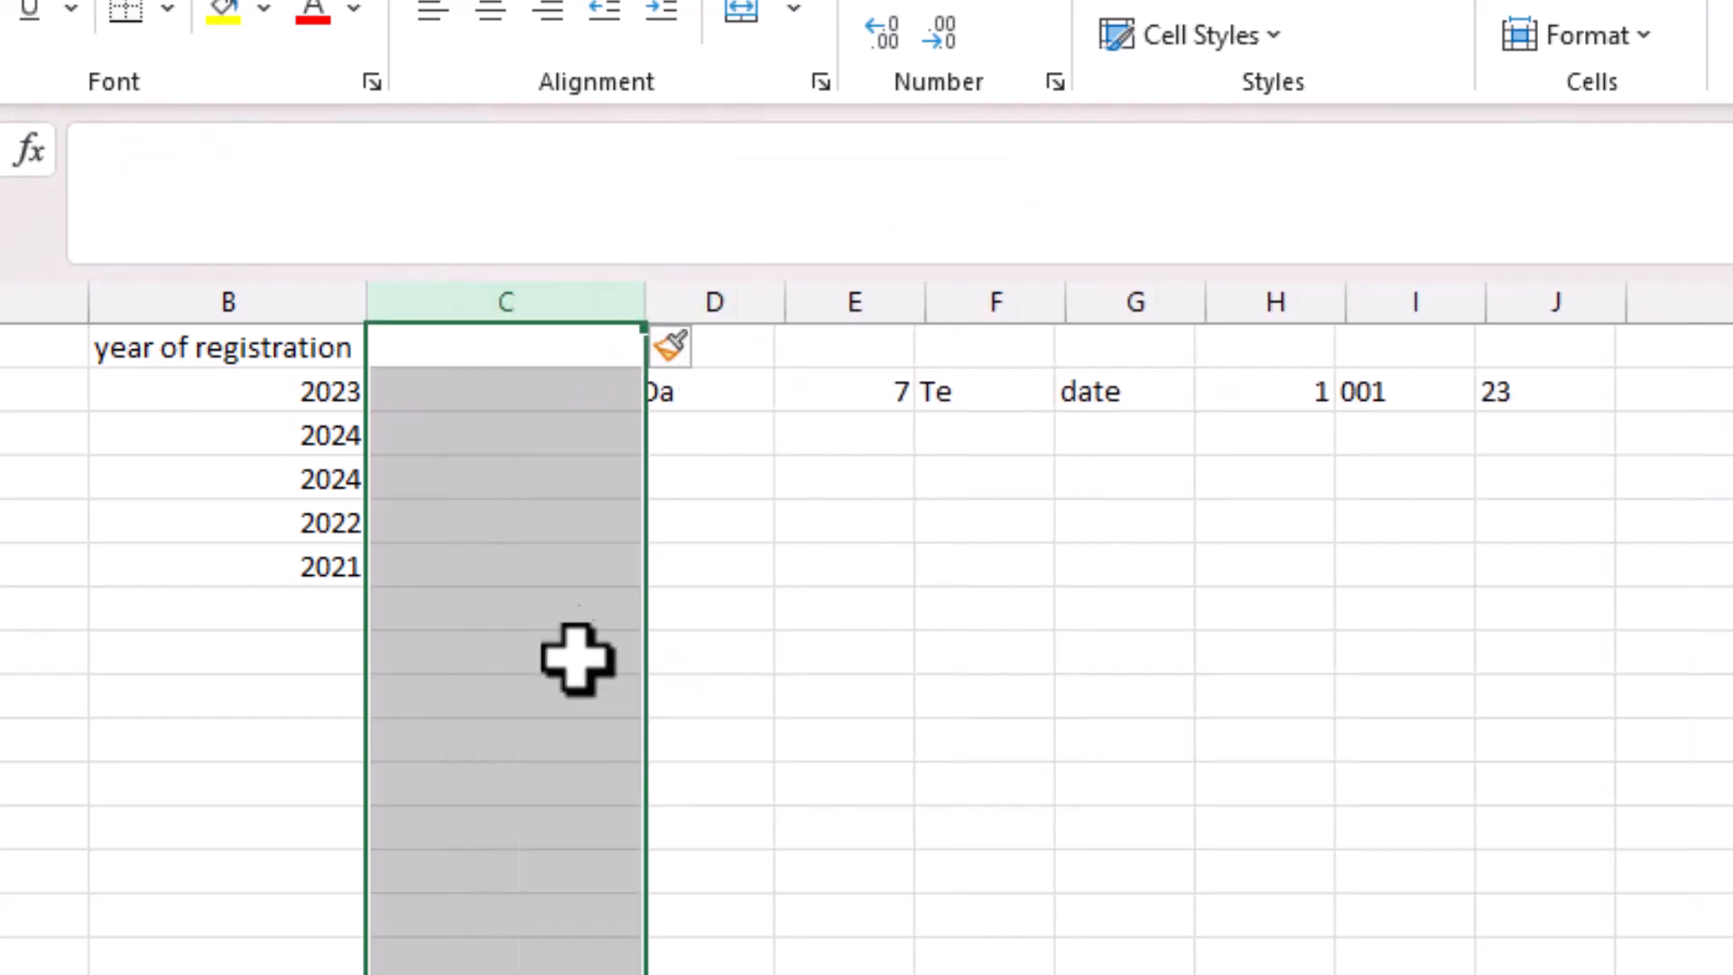
{"action": "left_click", "coordinate": [508, 395]}
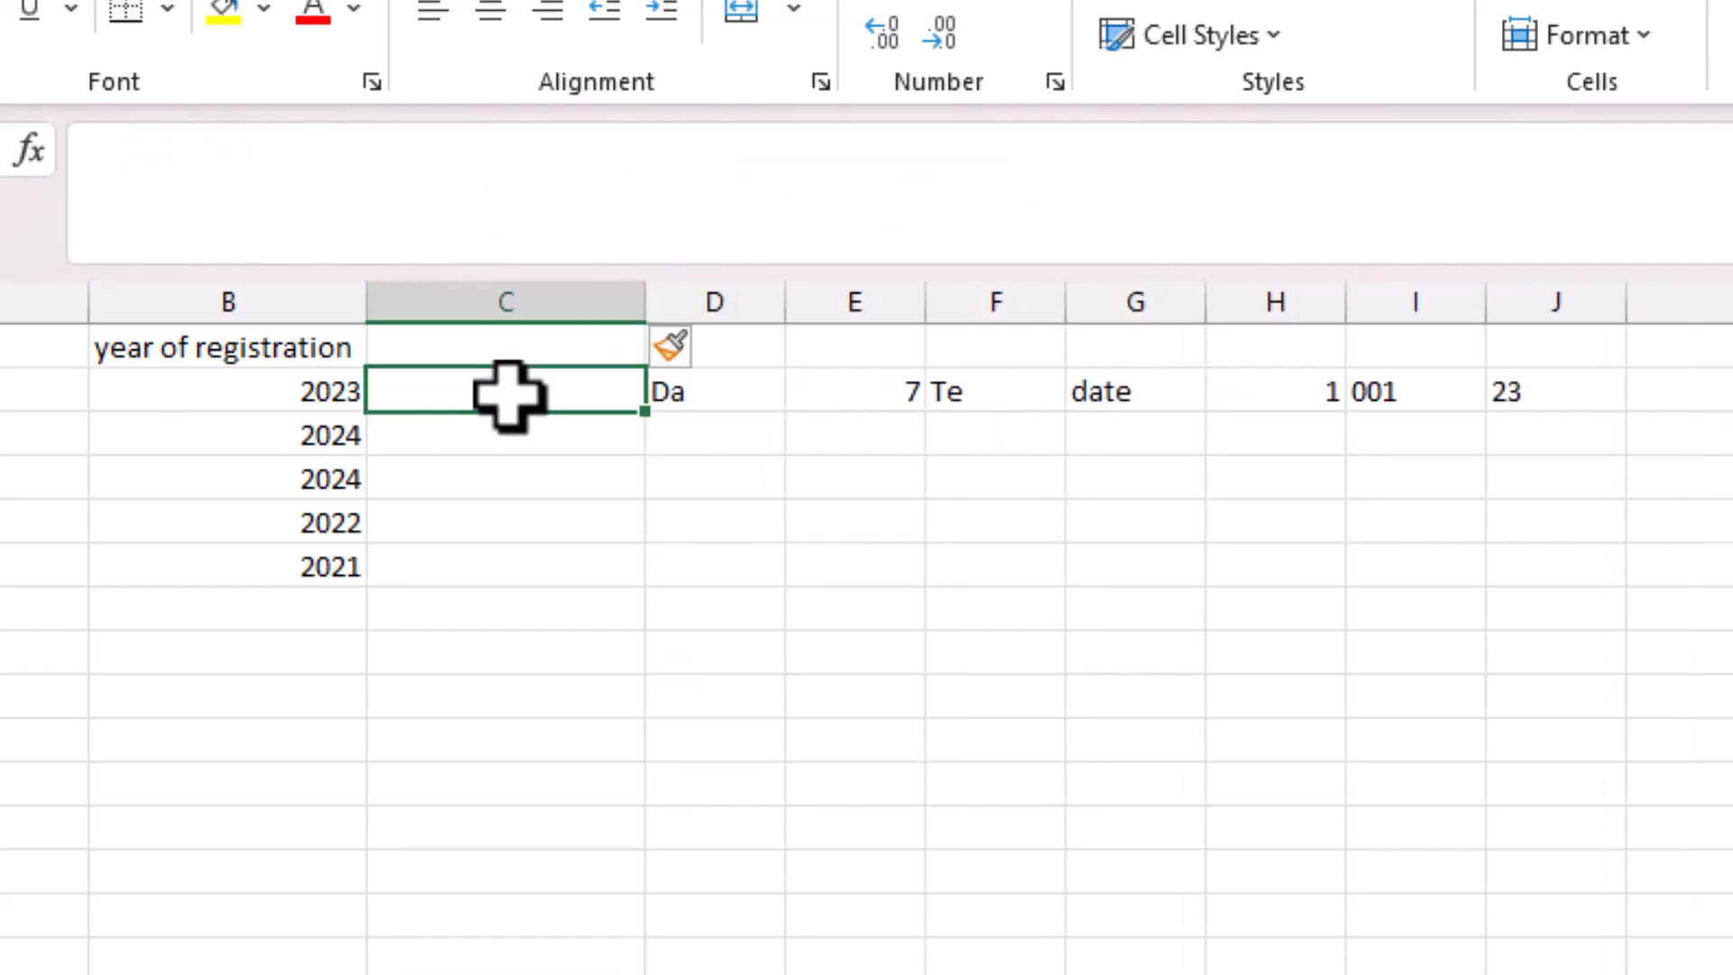
{"action": "key", "text": "ctrl+v"}
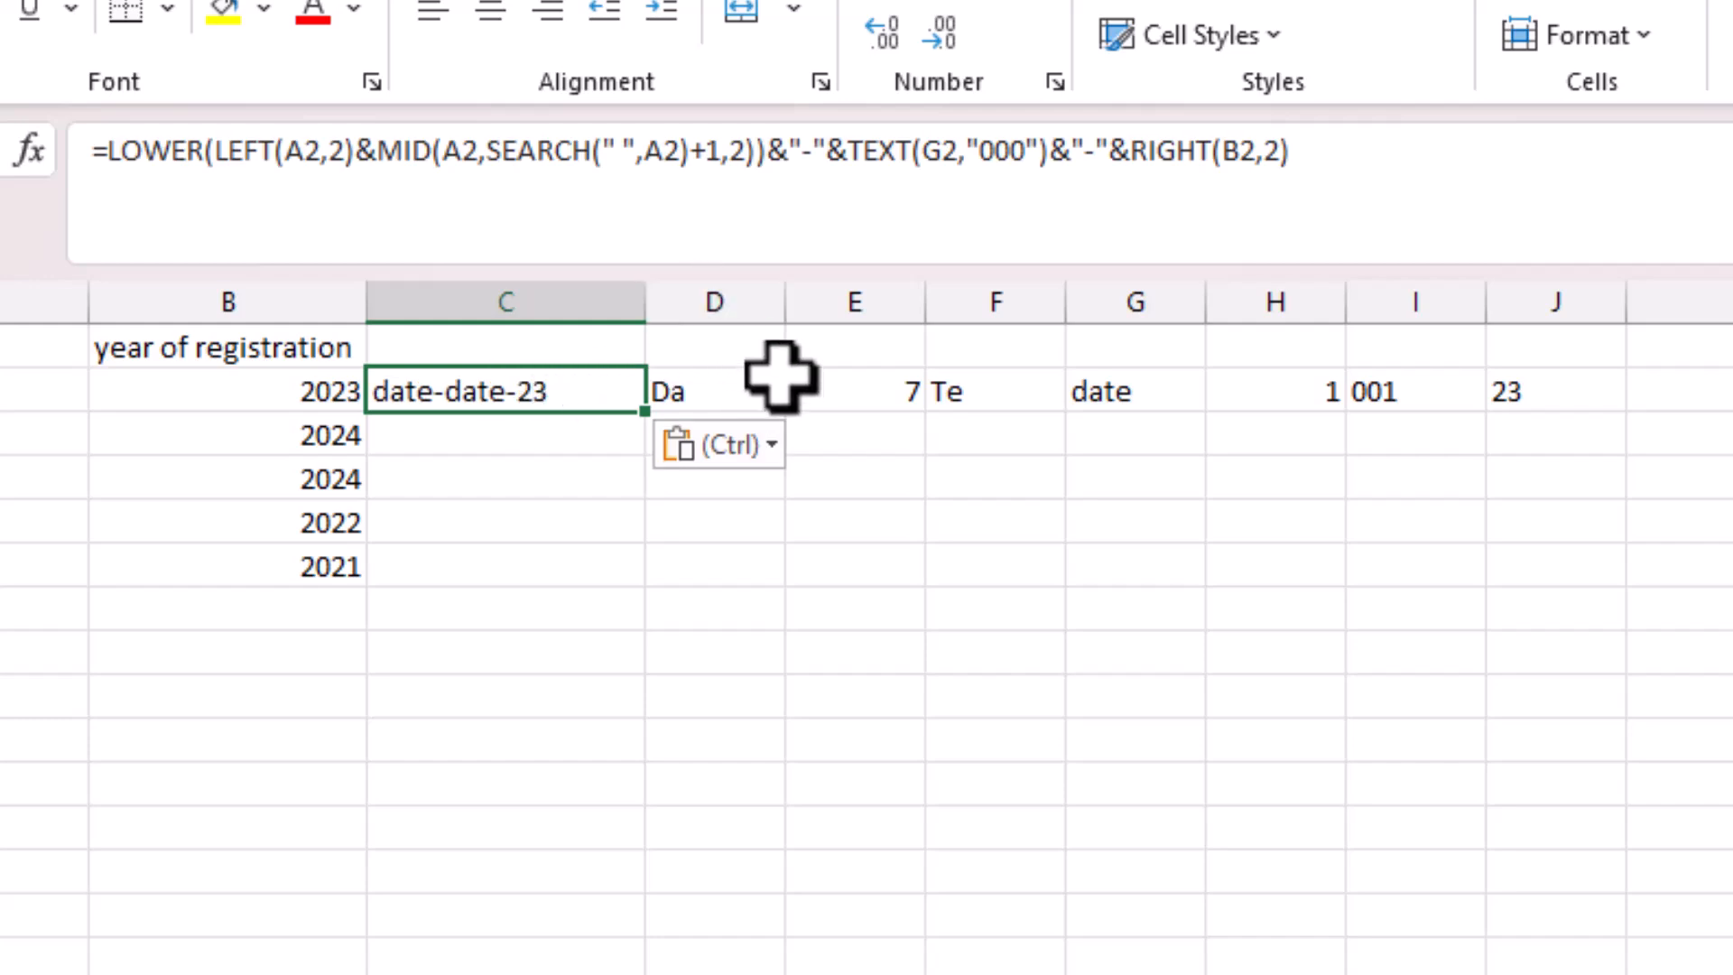
Clear the old helper cells D2 through J2.
{"action": "left_click", "coordinate": [786, 404]}
{"action": "left_click_drag", "start_coordinate": [700, 395], "coordinate": [1582, 404]}
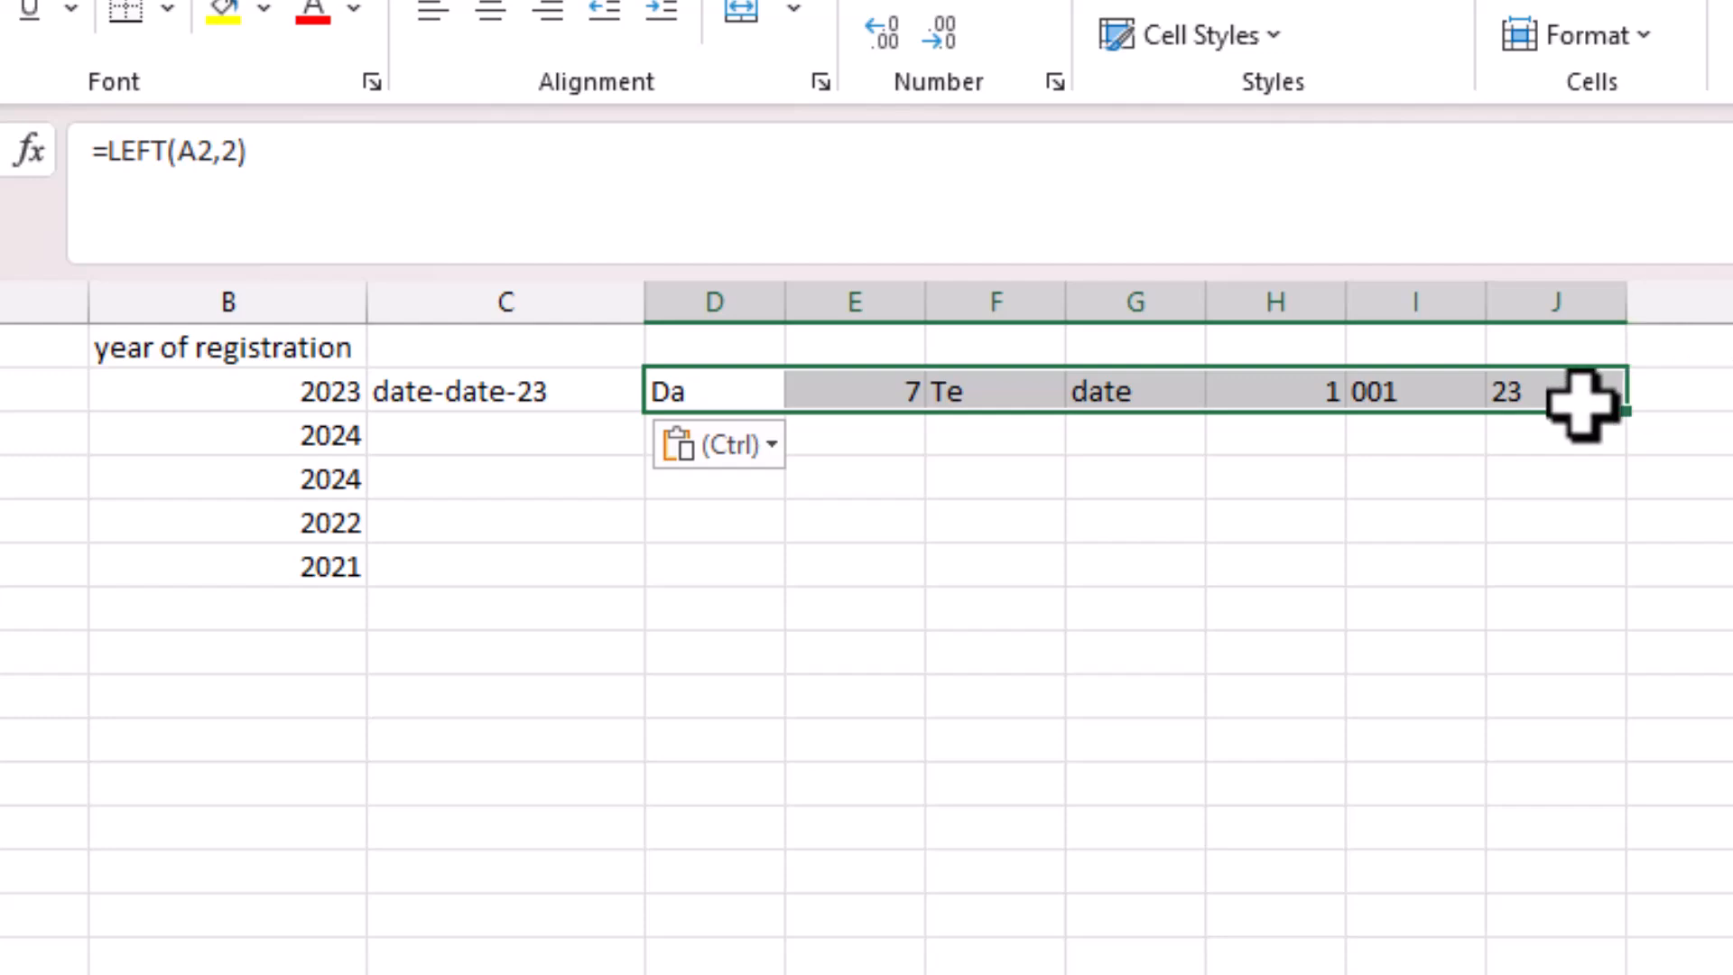
{"action": "key", "text": "Delete"}
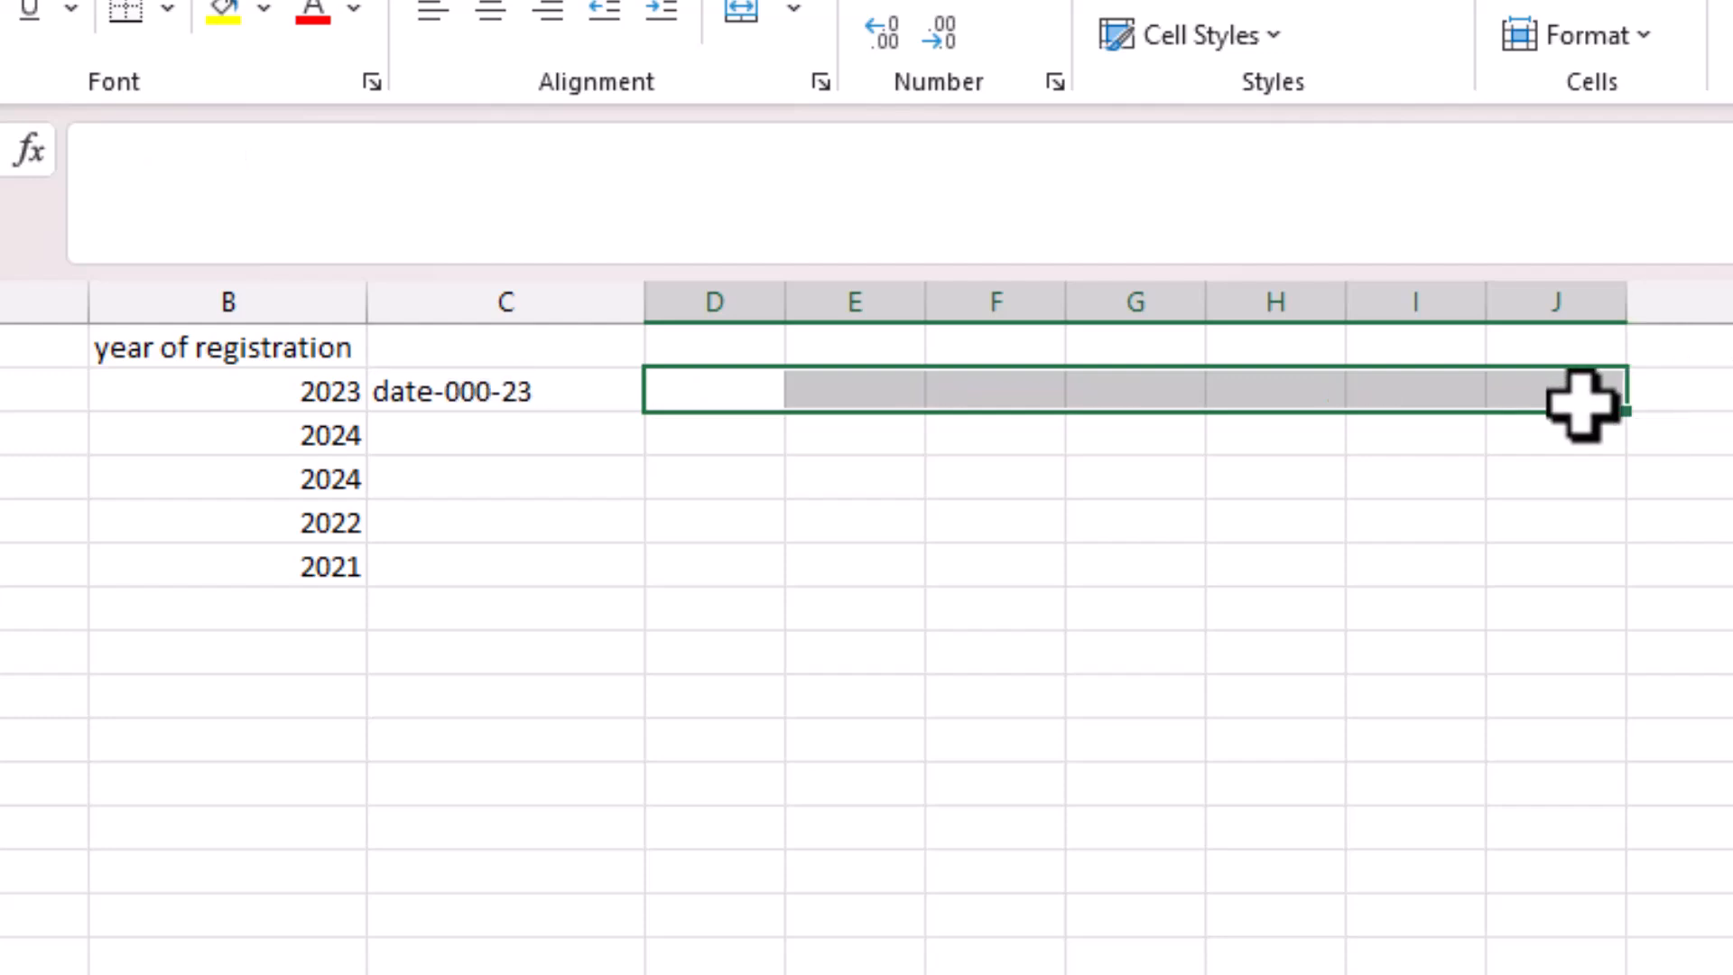
{"action": "left_click", "coordinate": [1128, 510]}
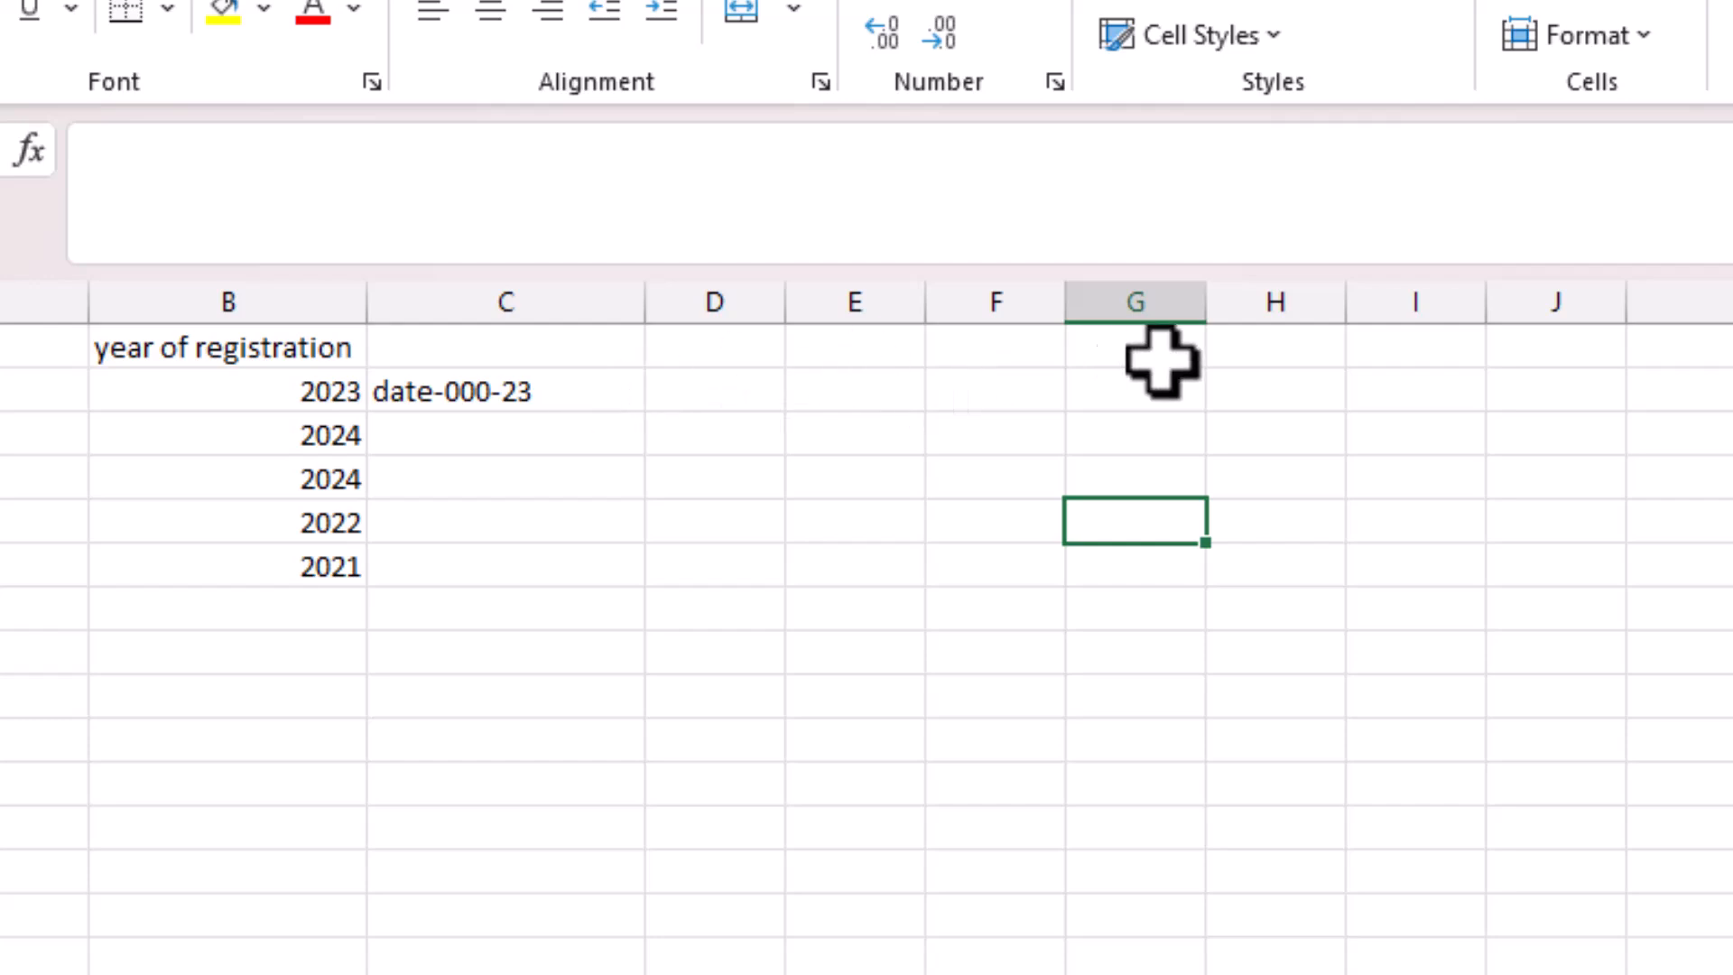
Restore the helper cells and copy H2's COUNTIF($B$2:B2,B2) formula.
{"action": "key", "text": "ctrl+z"}
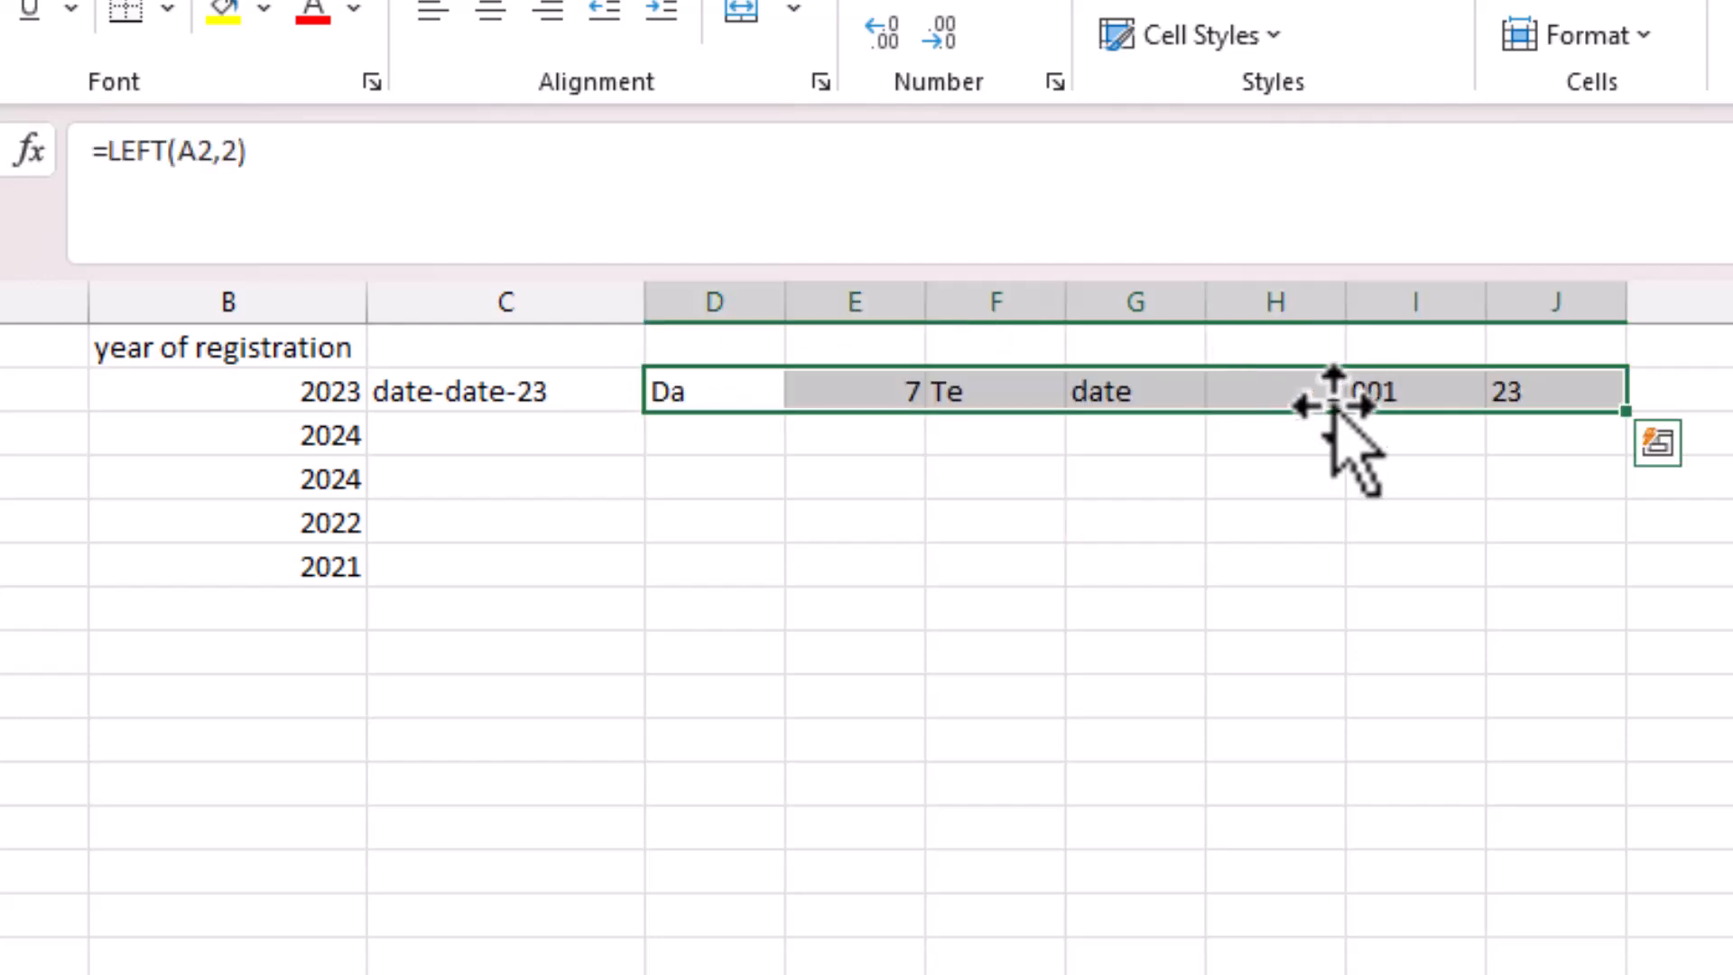
{"action": "left_click", "coordinate": [1280, 384]}
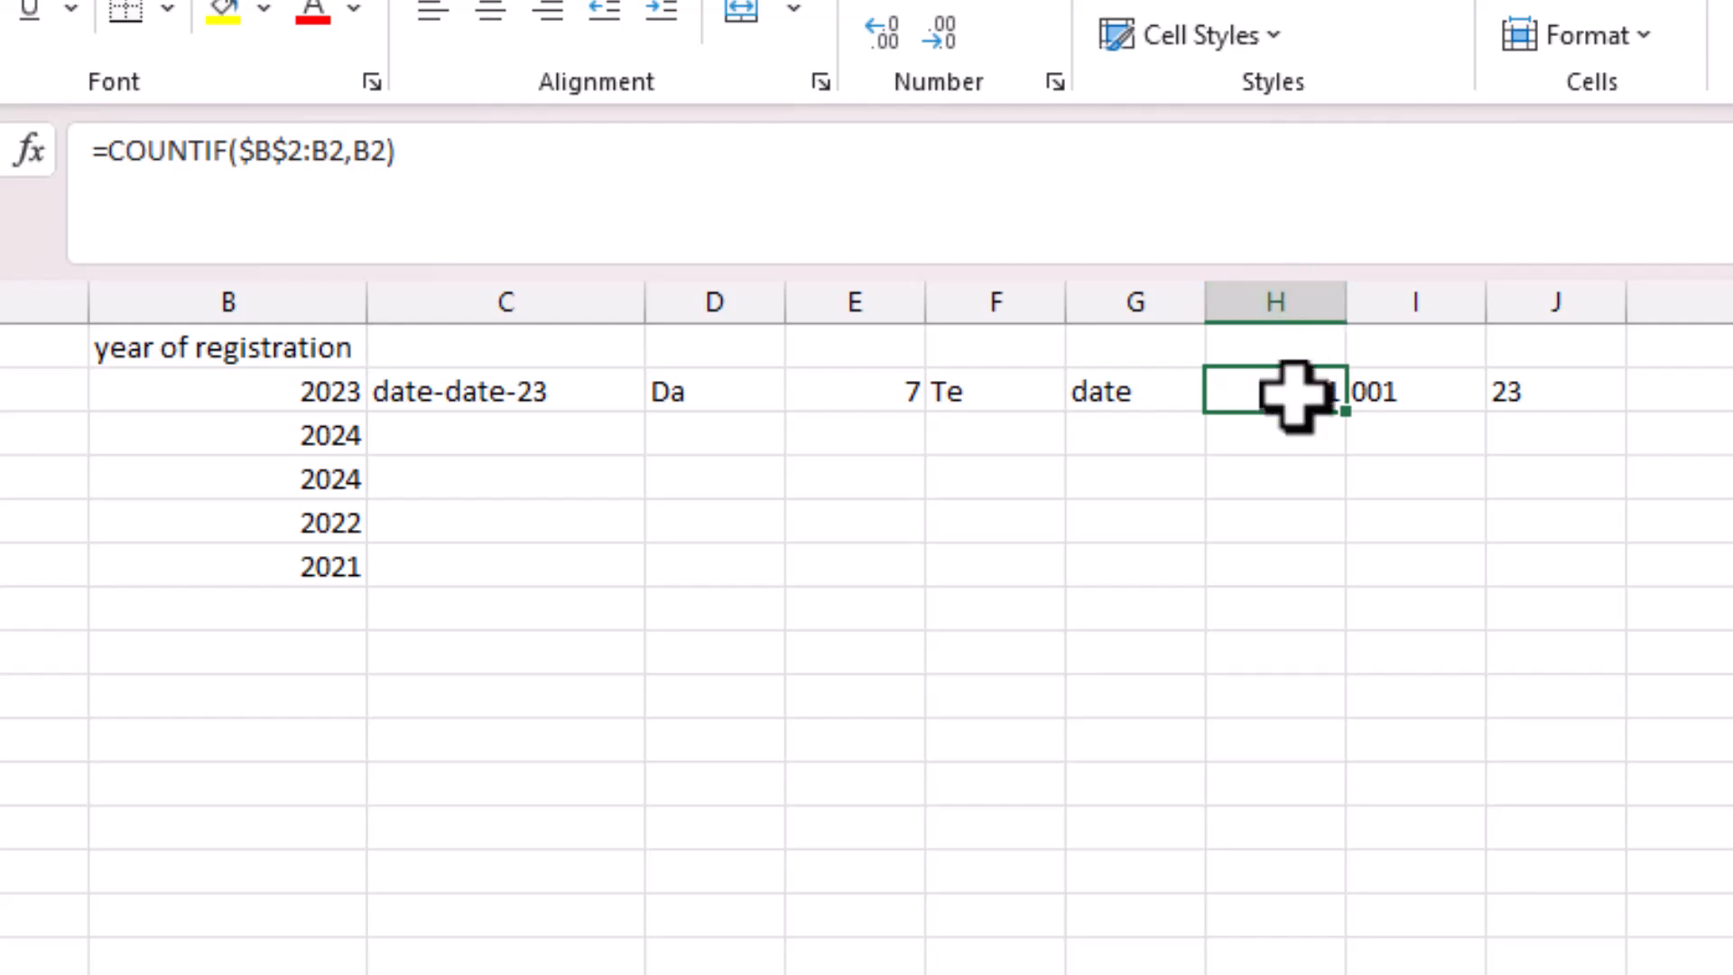
{"action": "left_click", "coordinate": [1412, 392]}
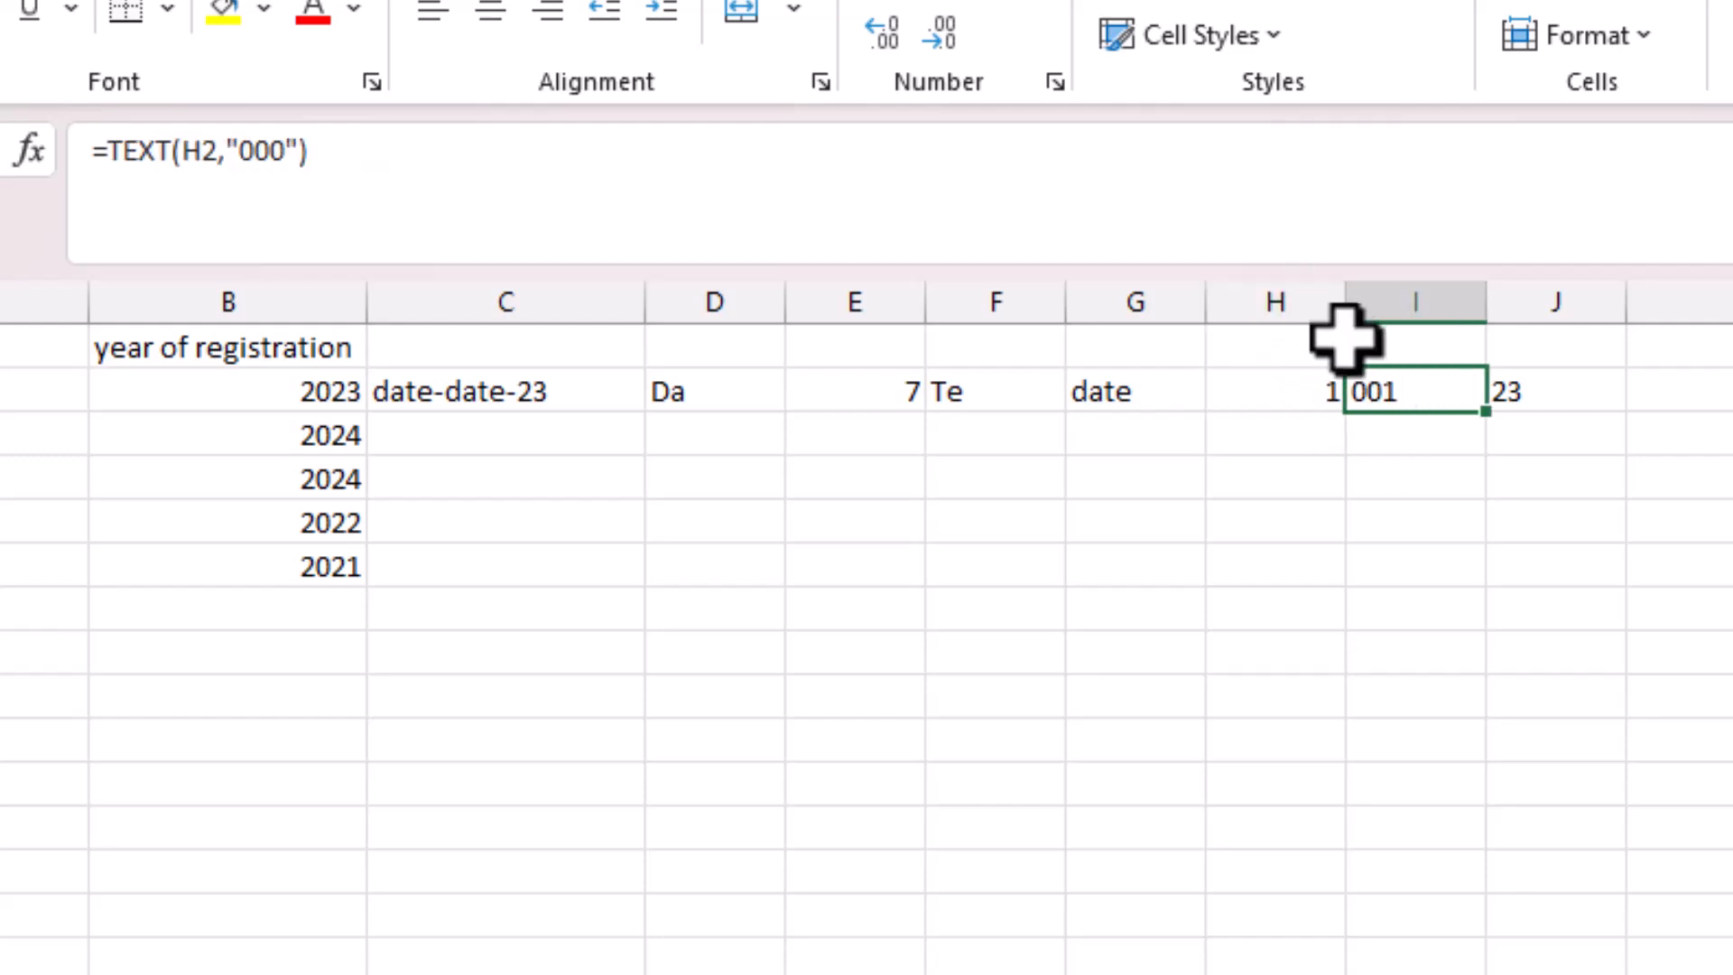
{"action": "left_click", "coordinate": [1295, 397]}
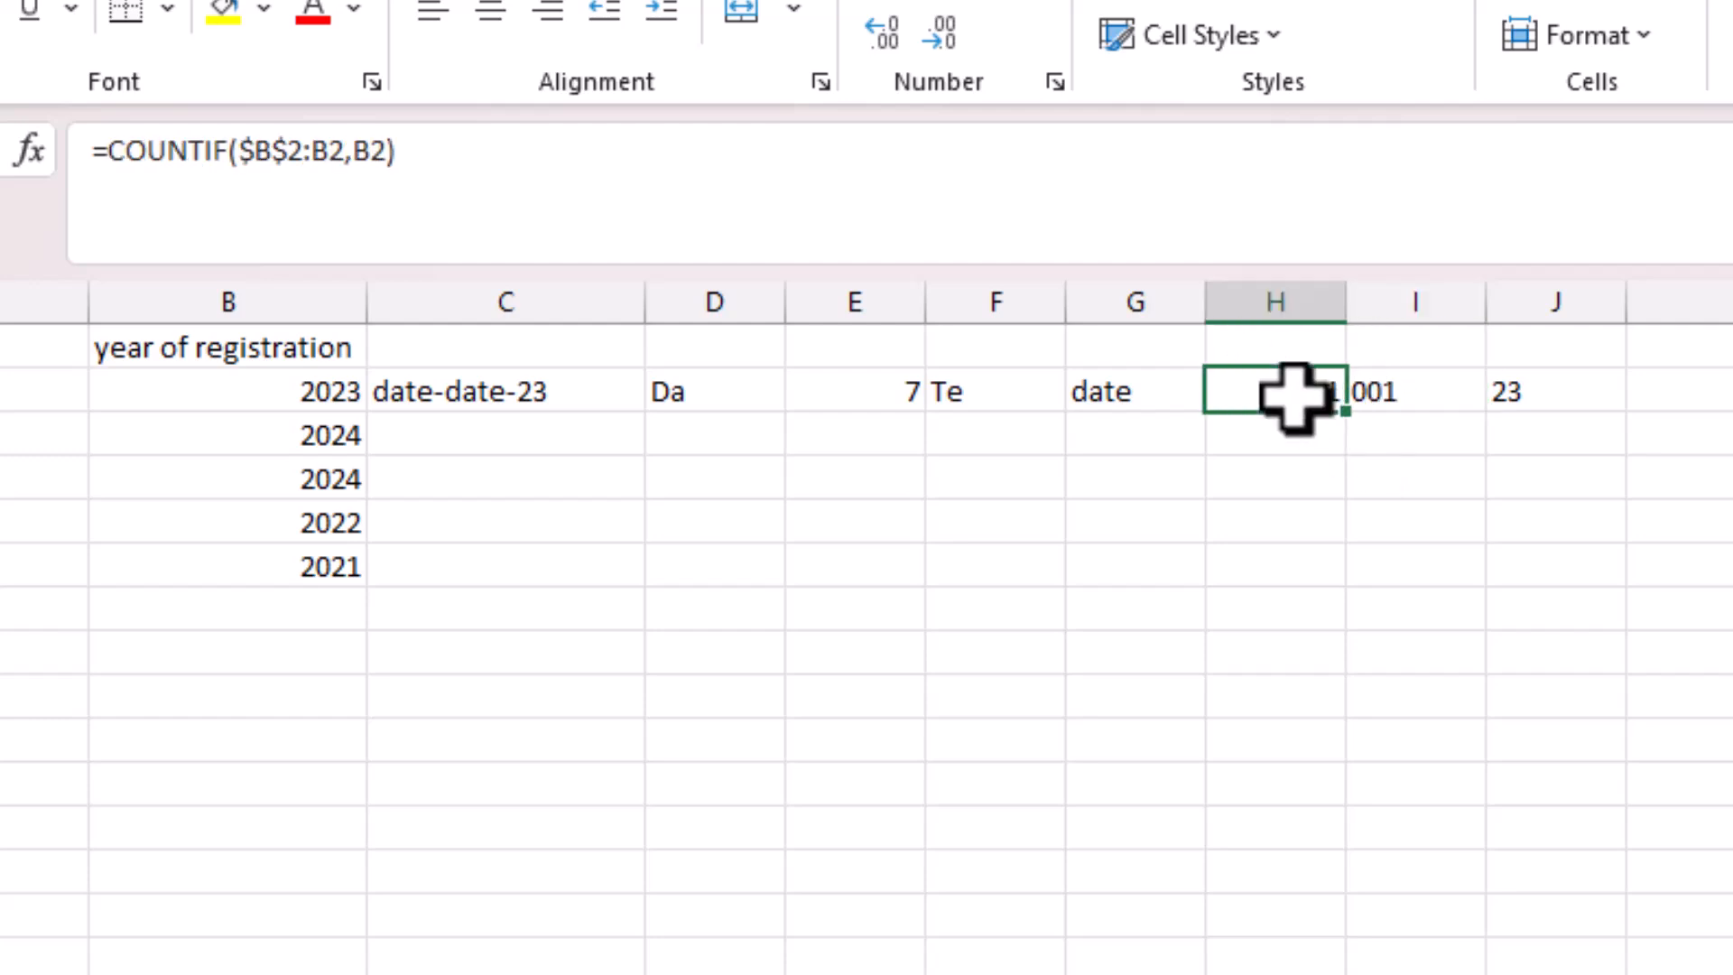
{"action": "left_click", "coordinate": [1405, 397]}
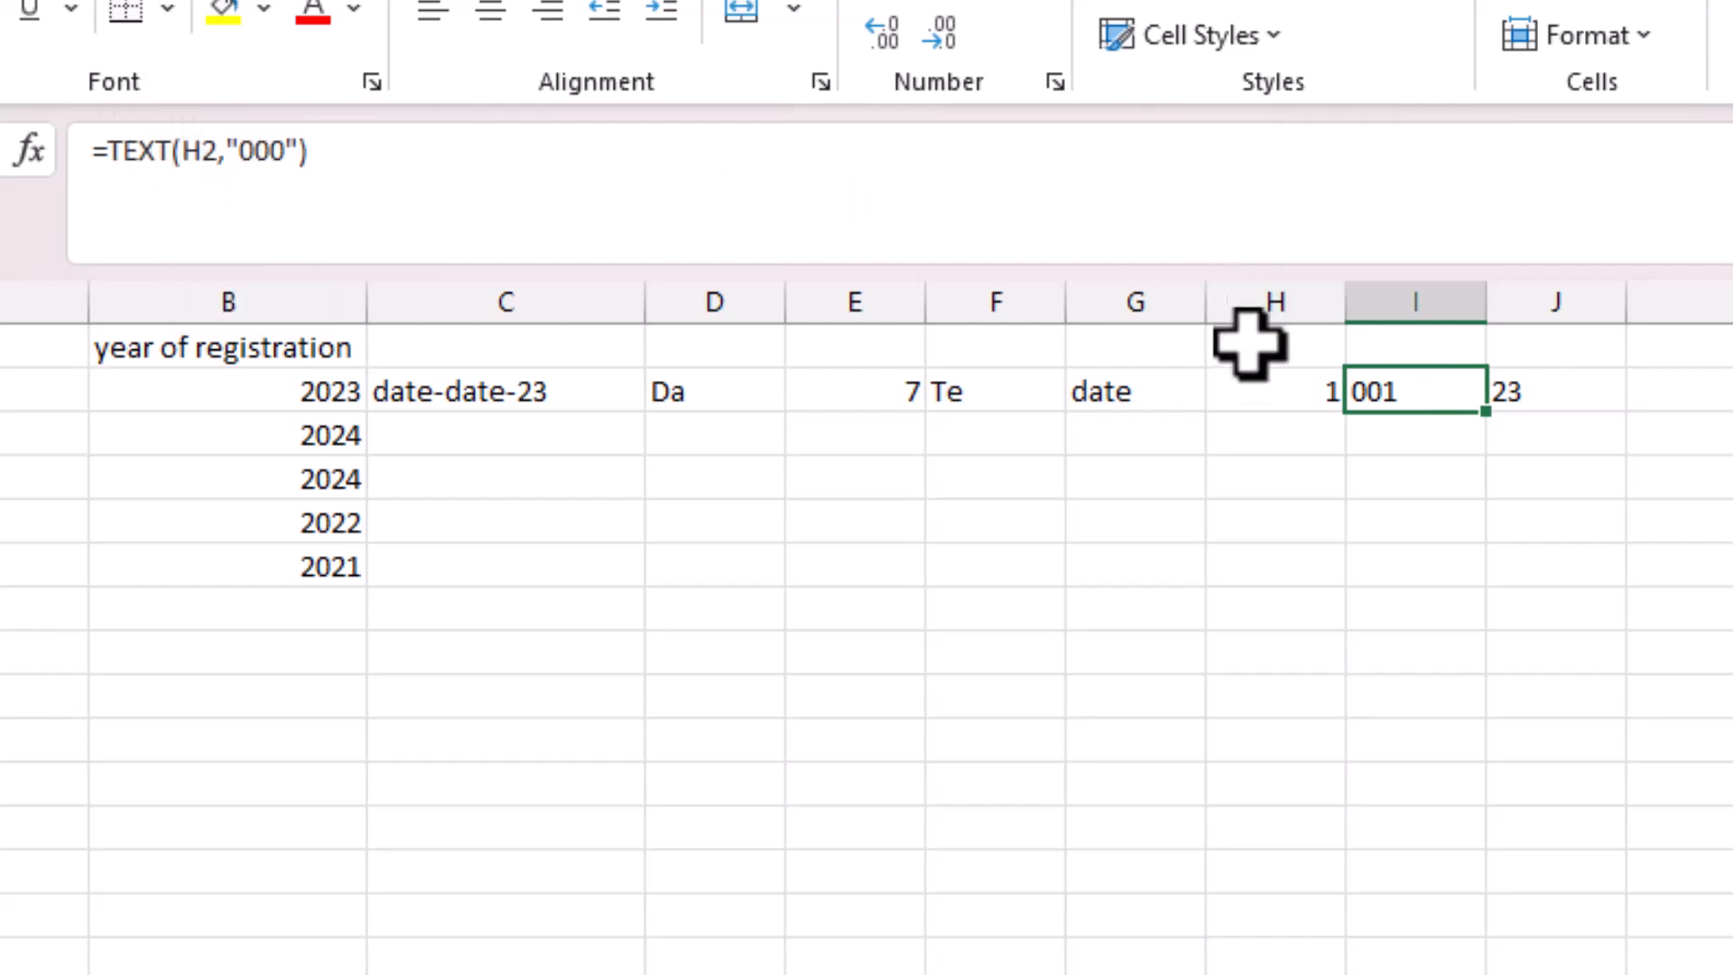
{"action": "left_click", "coordinate": [1259, 388]}
{"action": "left_click", "coordinate": [519, 147]}
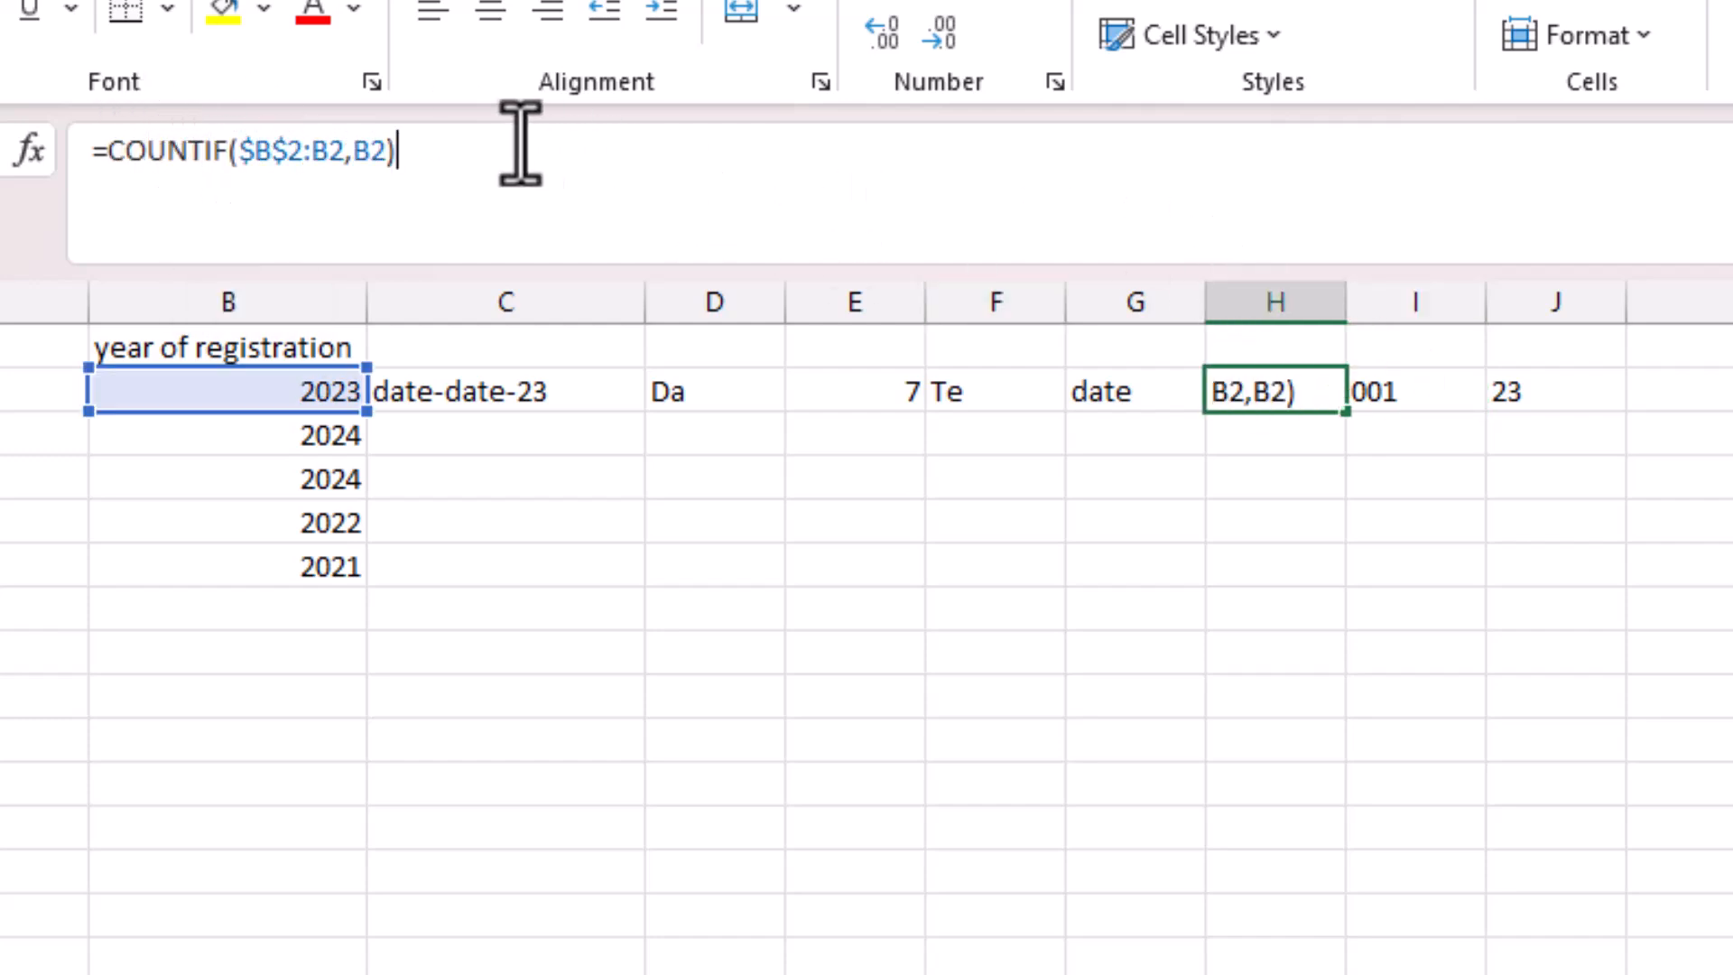
{"action": "left_click_drag", "start_coordinate": [519, 147], "coordinate": [108, 149]}
{"action": "key", "text": "ctrl+c"}
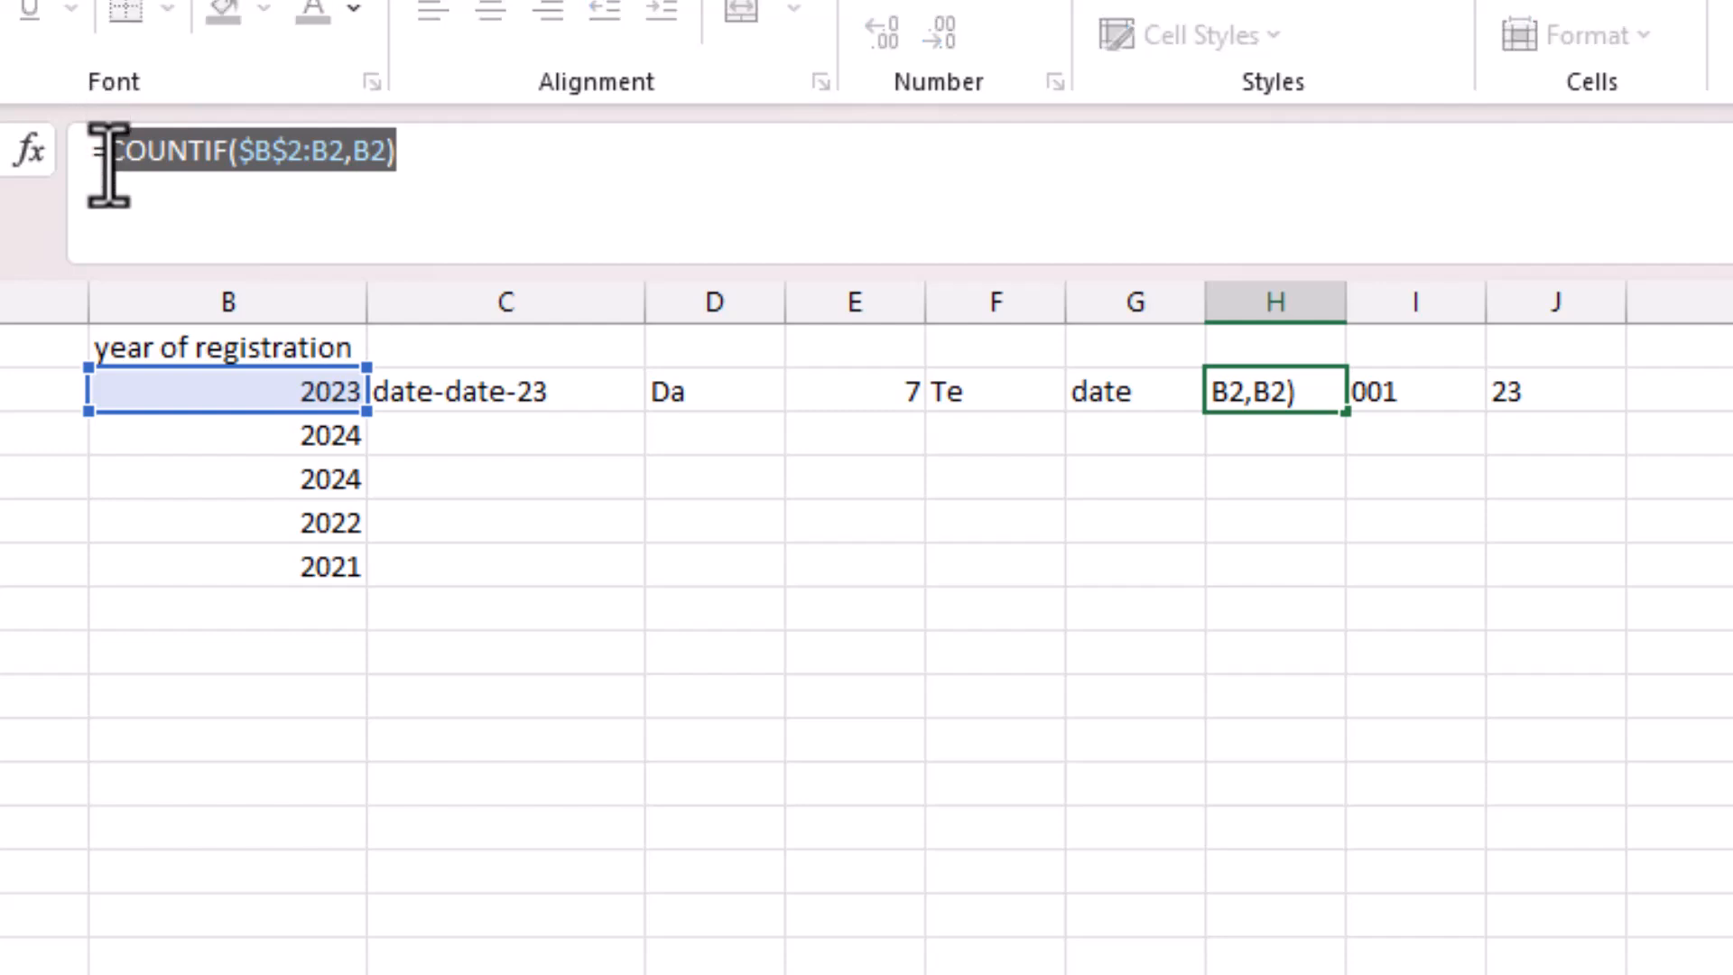
{"action": "key", "text": "Return"}
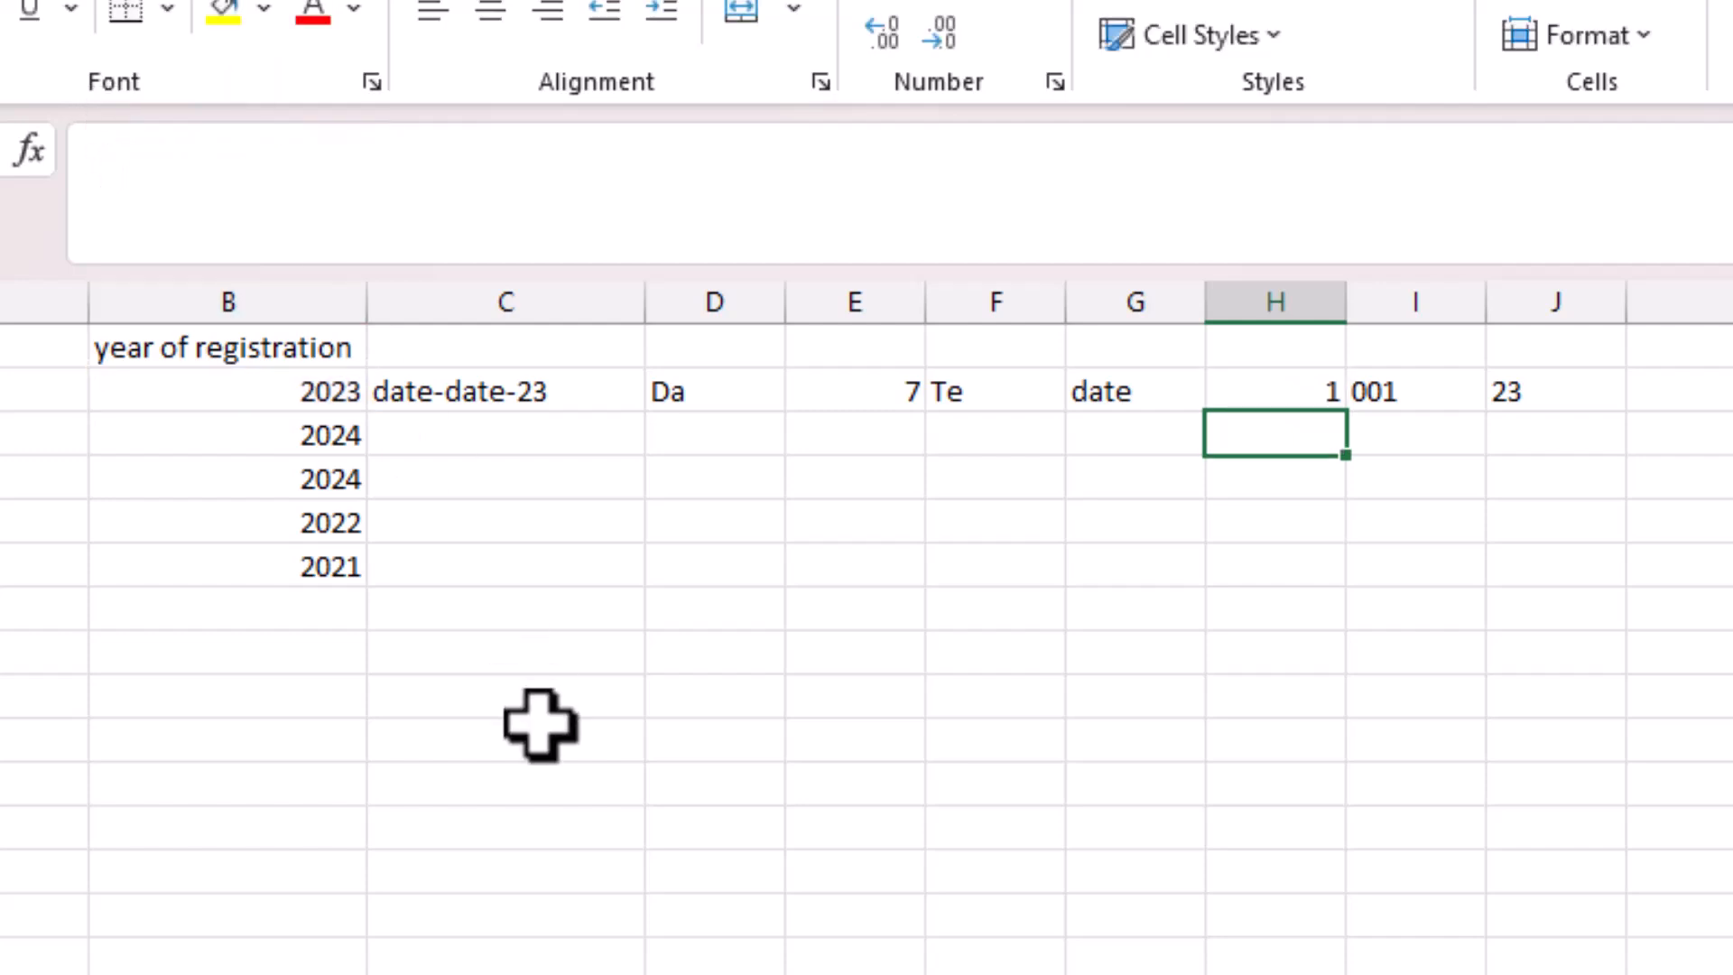
Replace G2 in C2's ID formula with COUNTIF($B$2:B2,B2).
{"action": "left_click", "coordinate": [538, 383]}
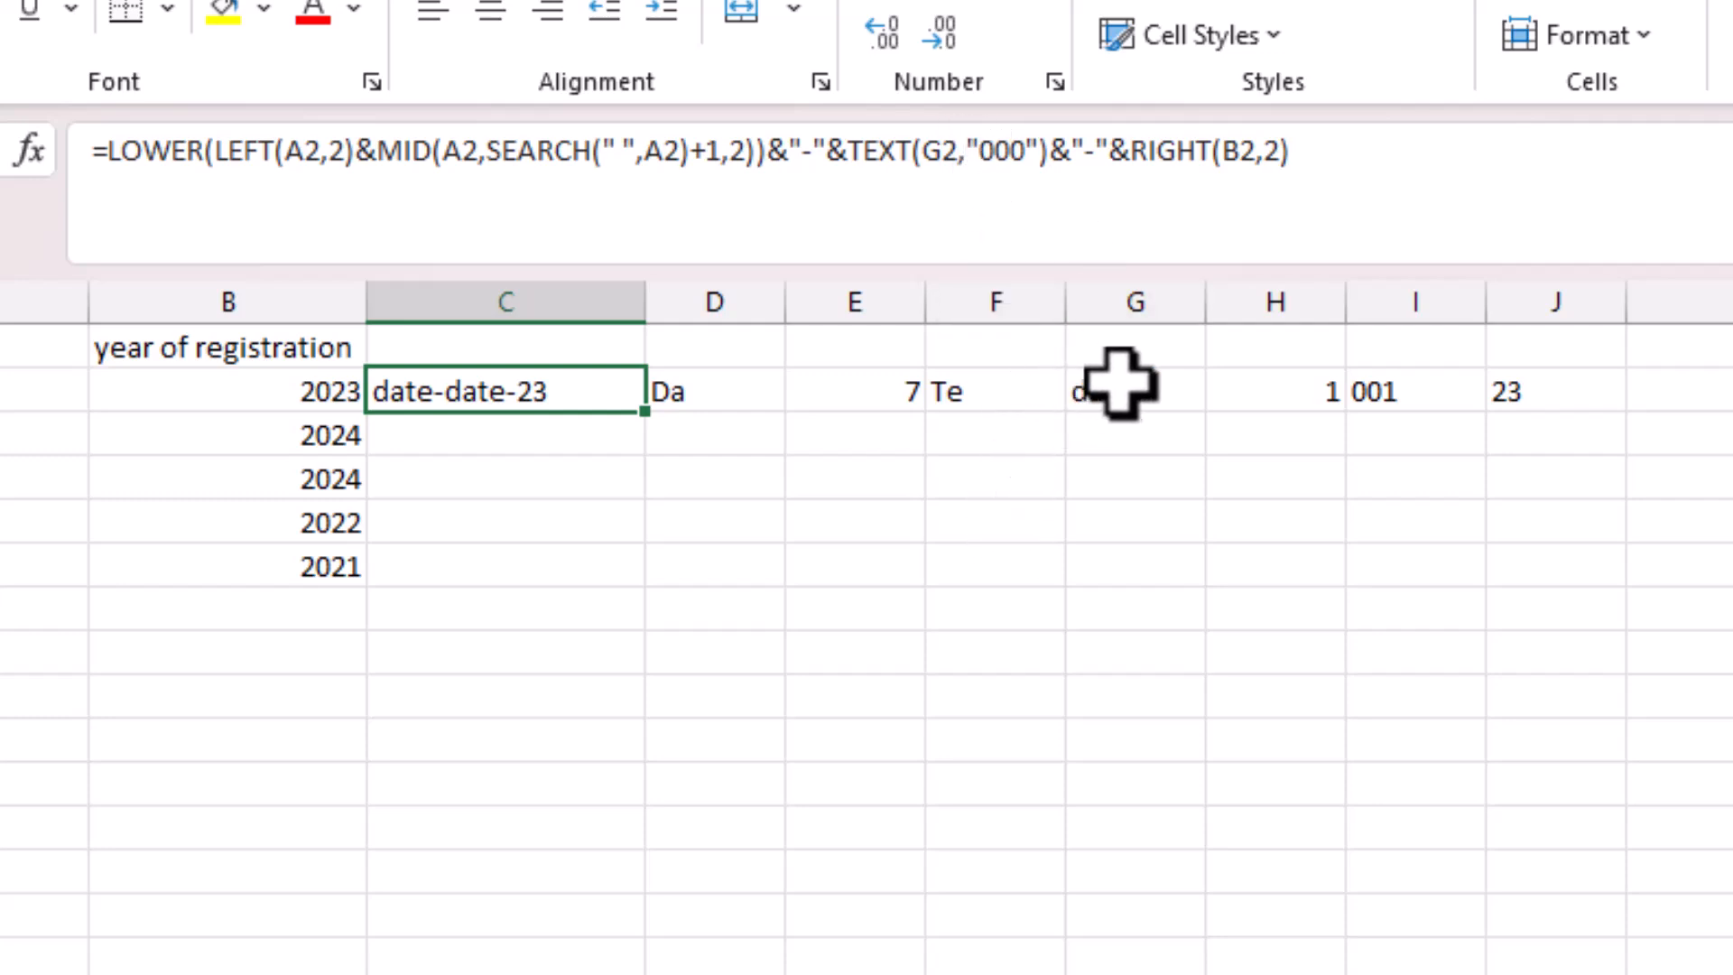
{"action": "left_click", "coordinate": [943, 156]}
{"action": "left_click_drag", "start_coordinate": [929, 158], "coordinate": [925, 158]}
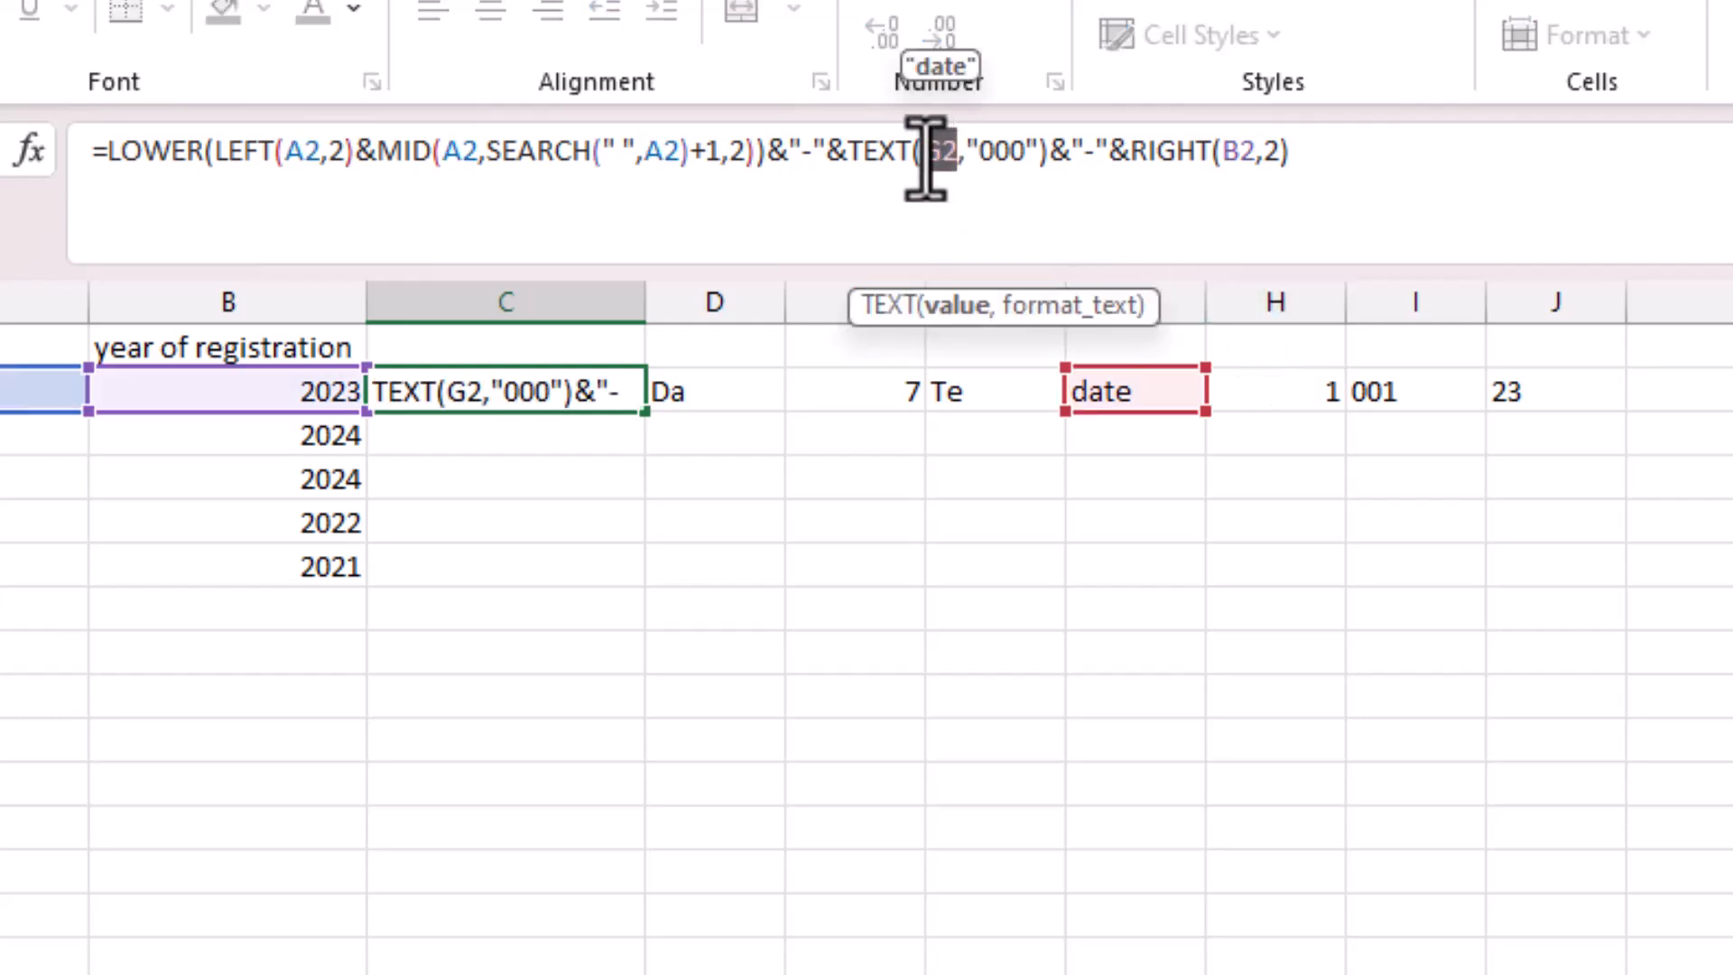
{"action": "key", "text": "ctrl+v"}
{"action": "key", "text": "Return"}
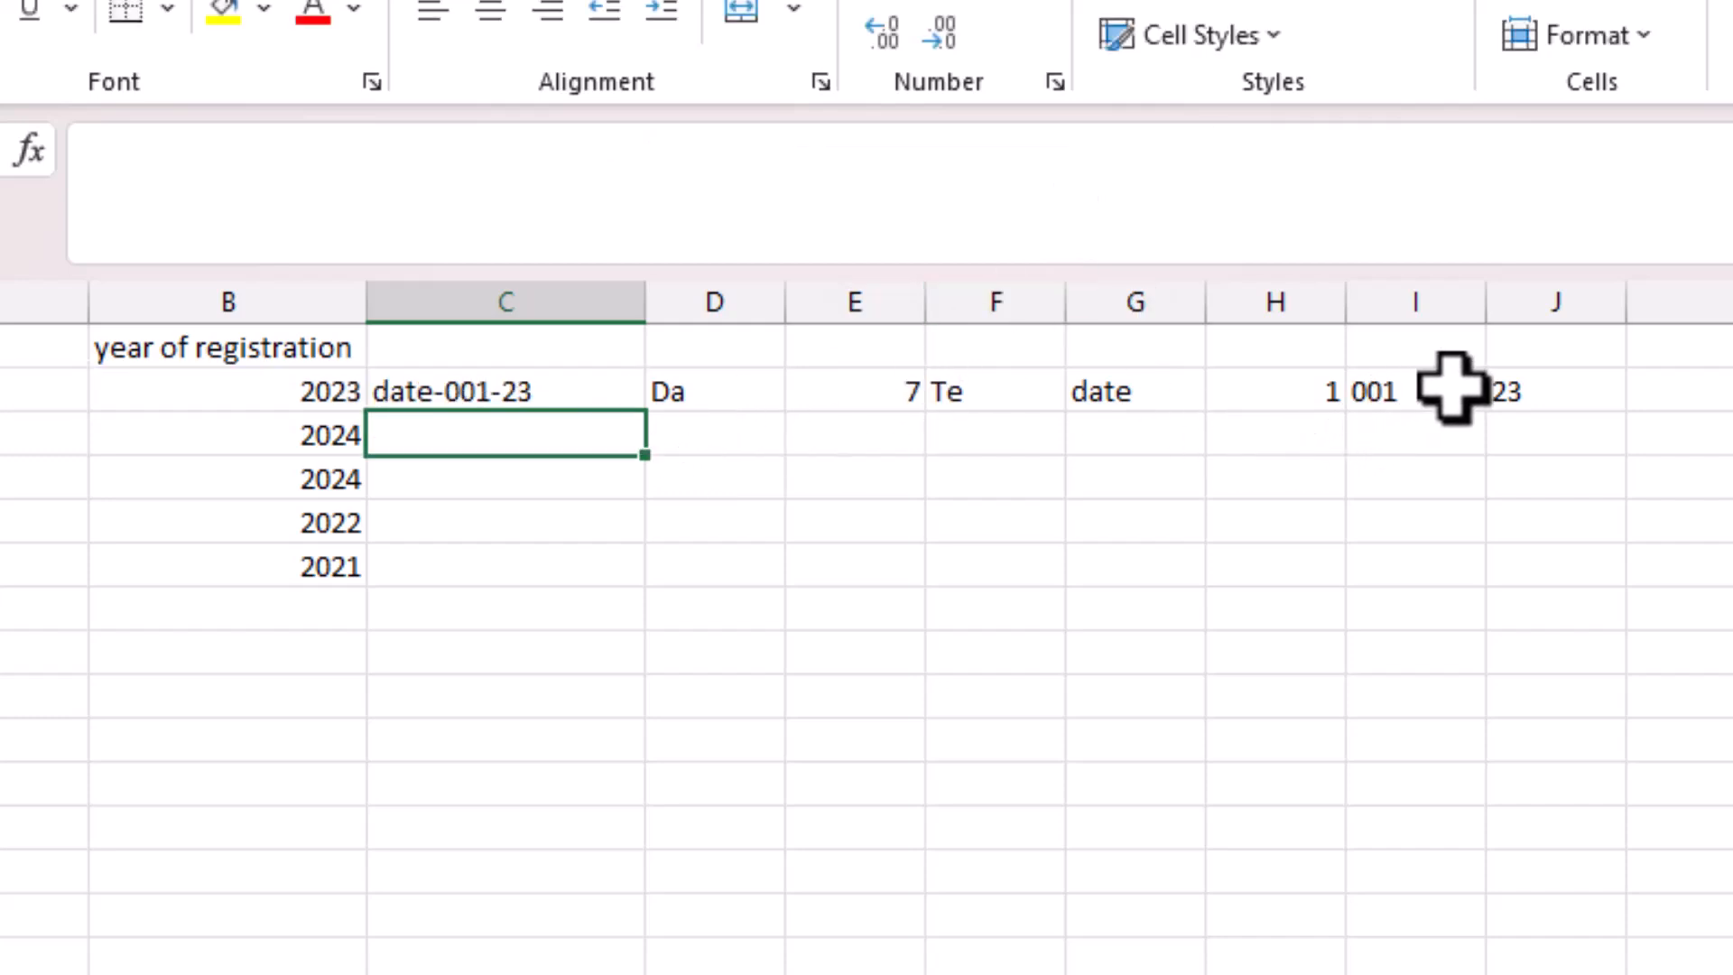
Clear the helper cells D2 to J2 again.
{"action": "left_click", "coordinate": [1156, 380]}
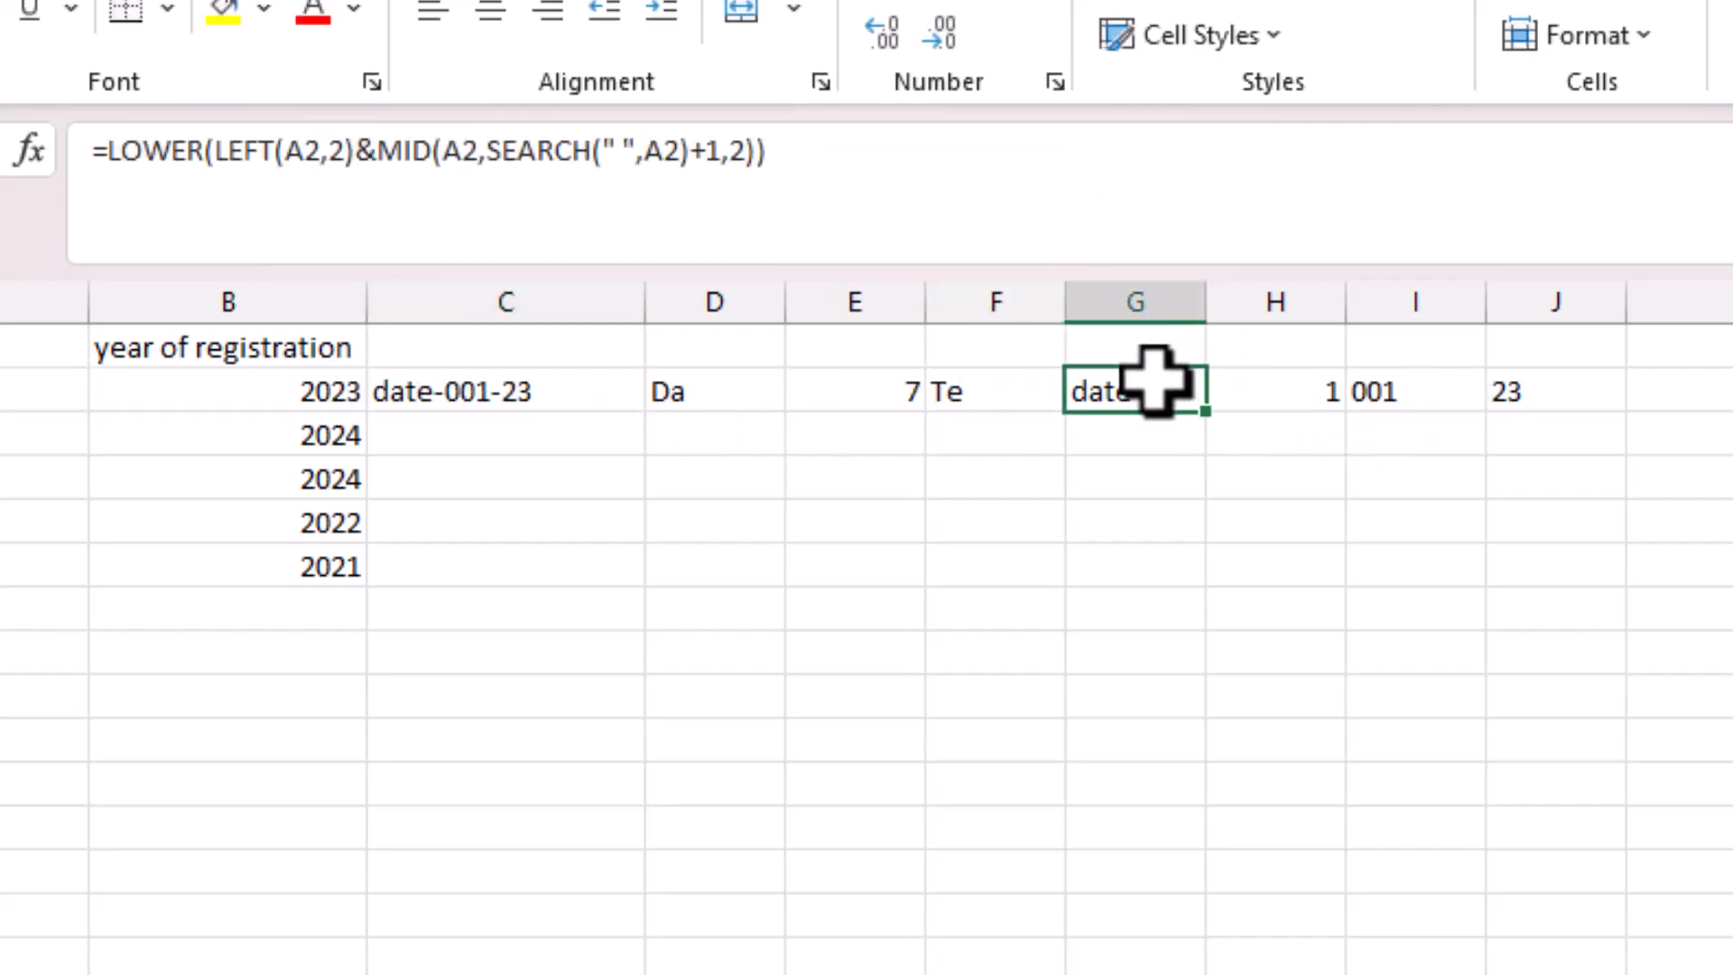
{"action": "left_click_drag", "start_coordinate": [1534, 397], "coordinate": [731, 391]}
{"action": "key", "text": "Delete"}
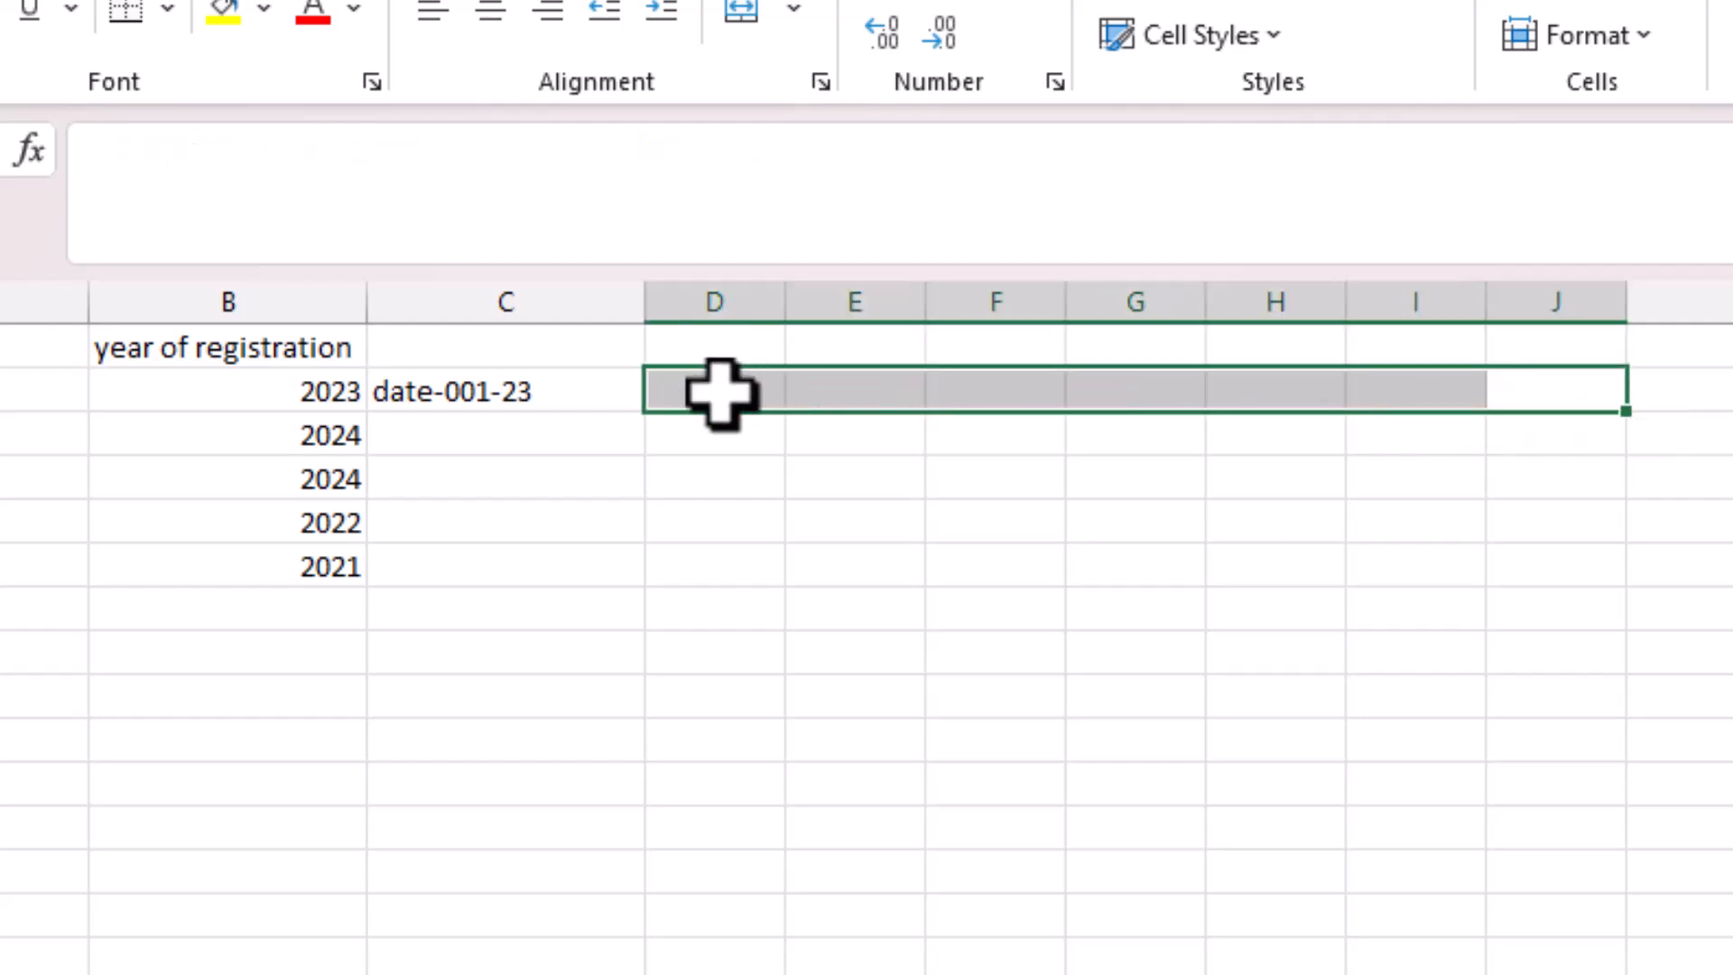
{"action": "left_click", "coordinate": [647, 492]}
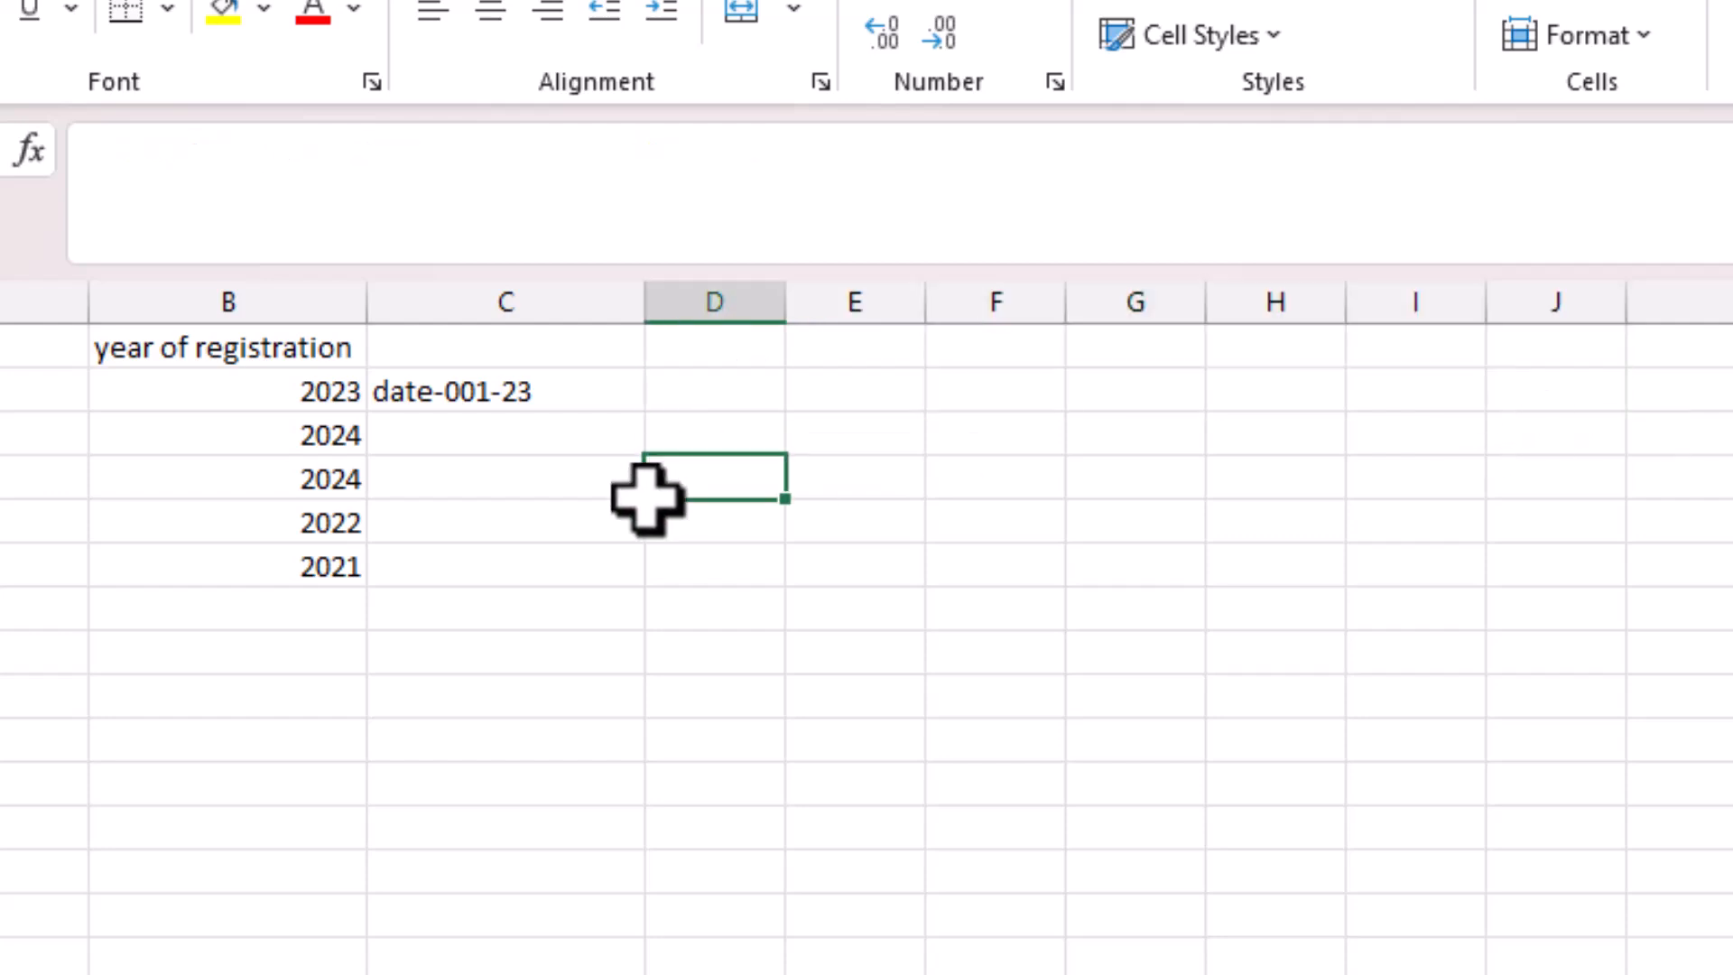
Fill C2's ID formula down to C6 and verify the generated IDs in C2–C5.
{"action": "left_click", "coordinate": [482, 402]}
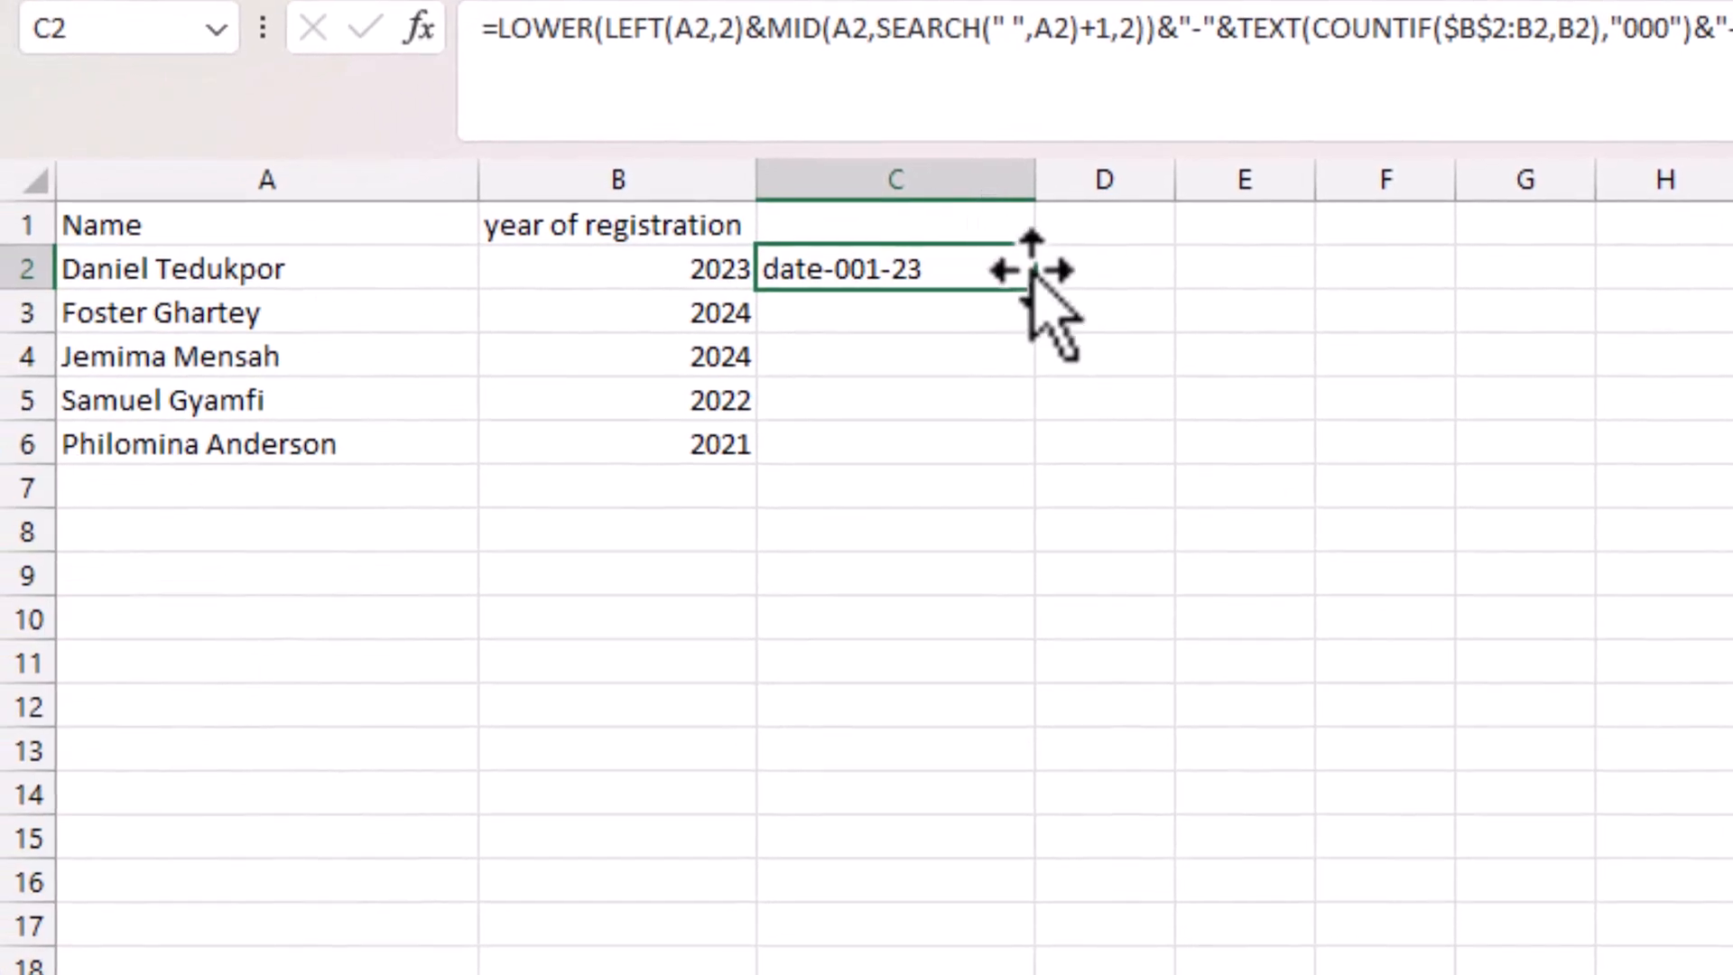
{"action": "left_click_drag", "start_coordinate": [1042, 289], "coordinate": [1028, 458]}
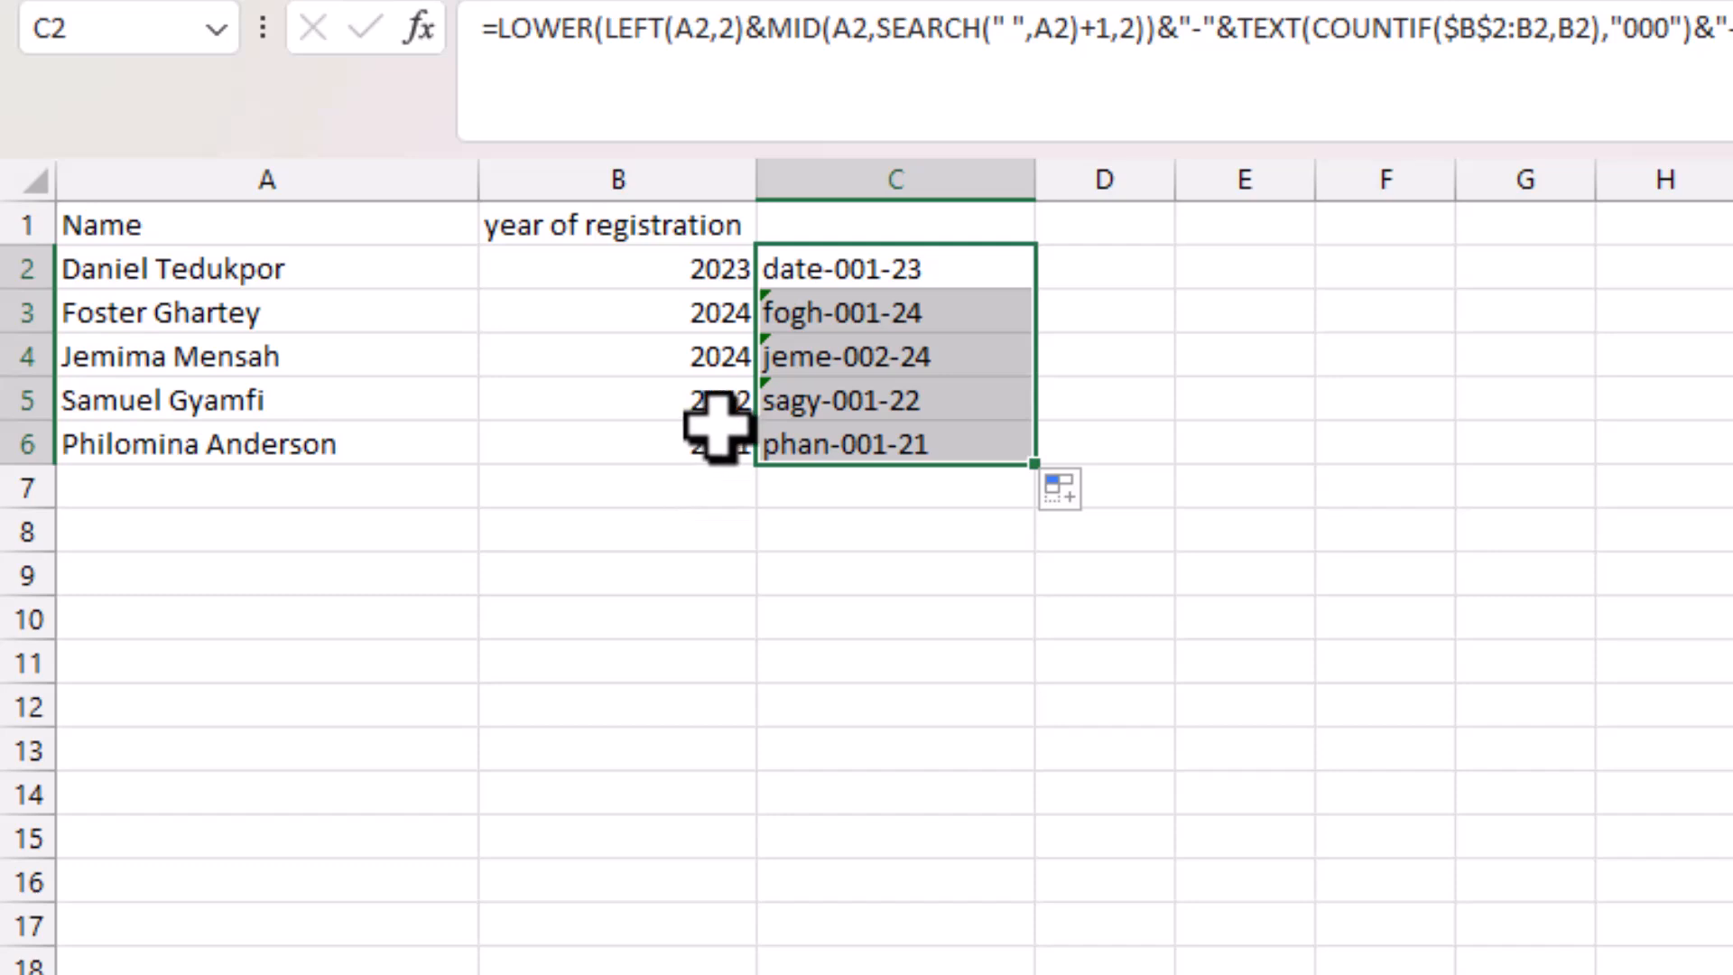
{"action": "left_click", "coordinate": [830, 366]}
{"action": "left_click", "coordinate": [850, 315]}
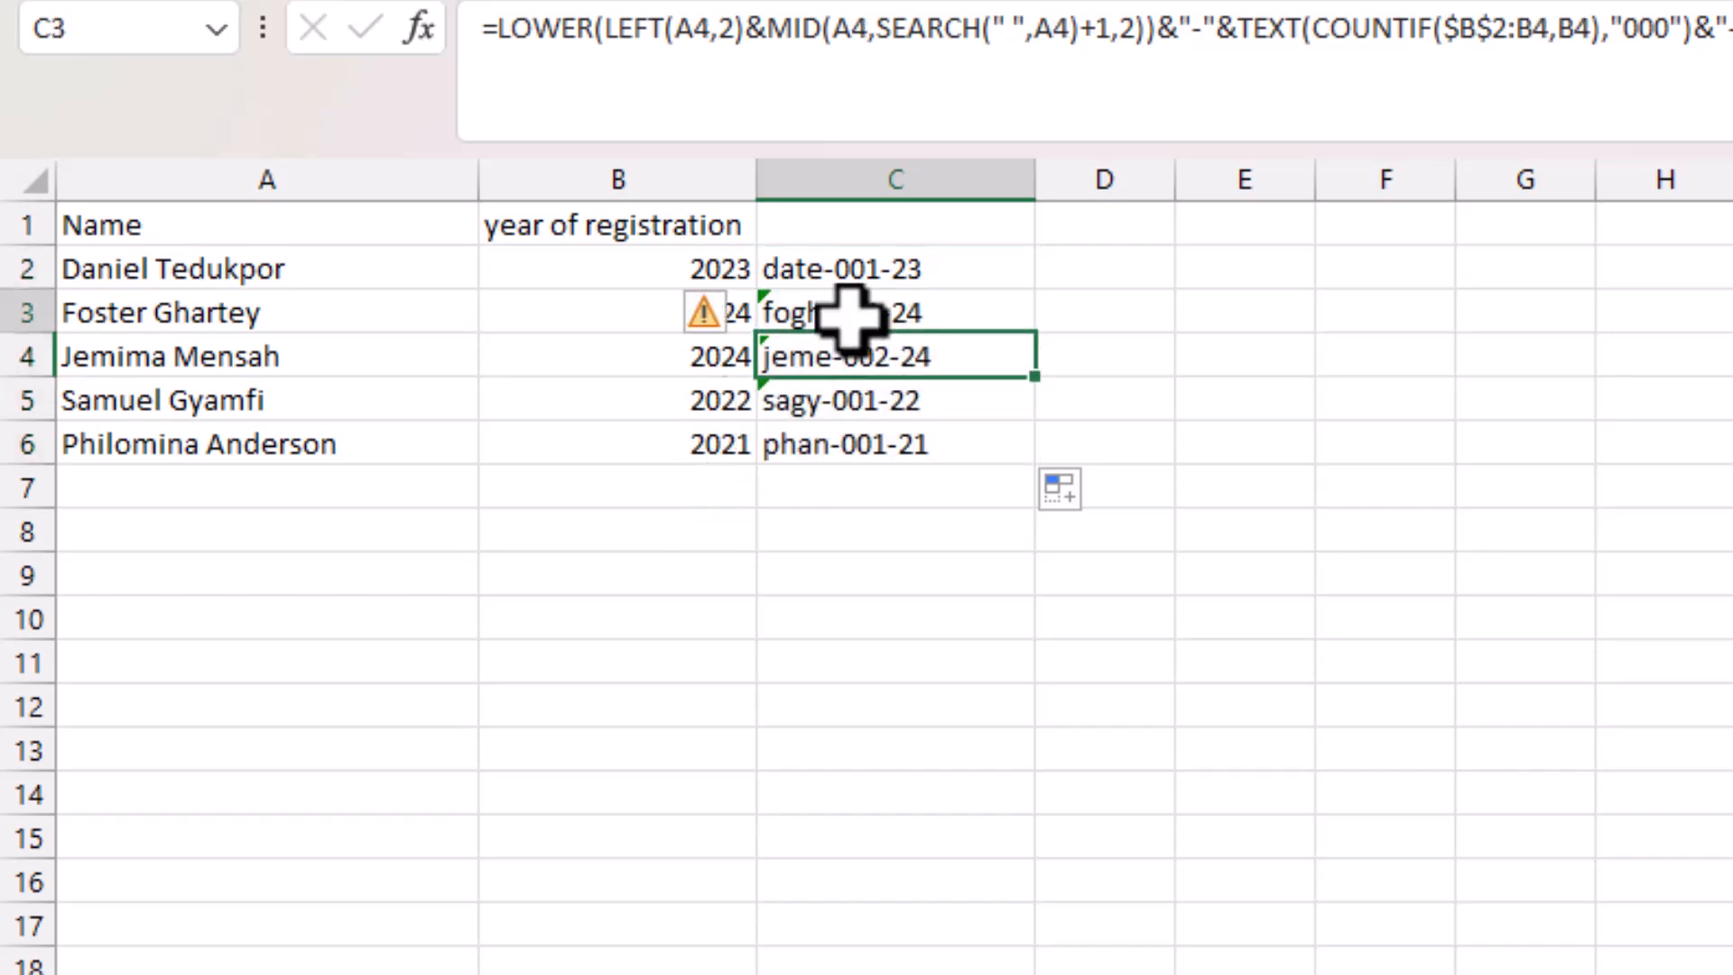
{"action": "left_click", "coordinate": [851, 365]}
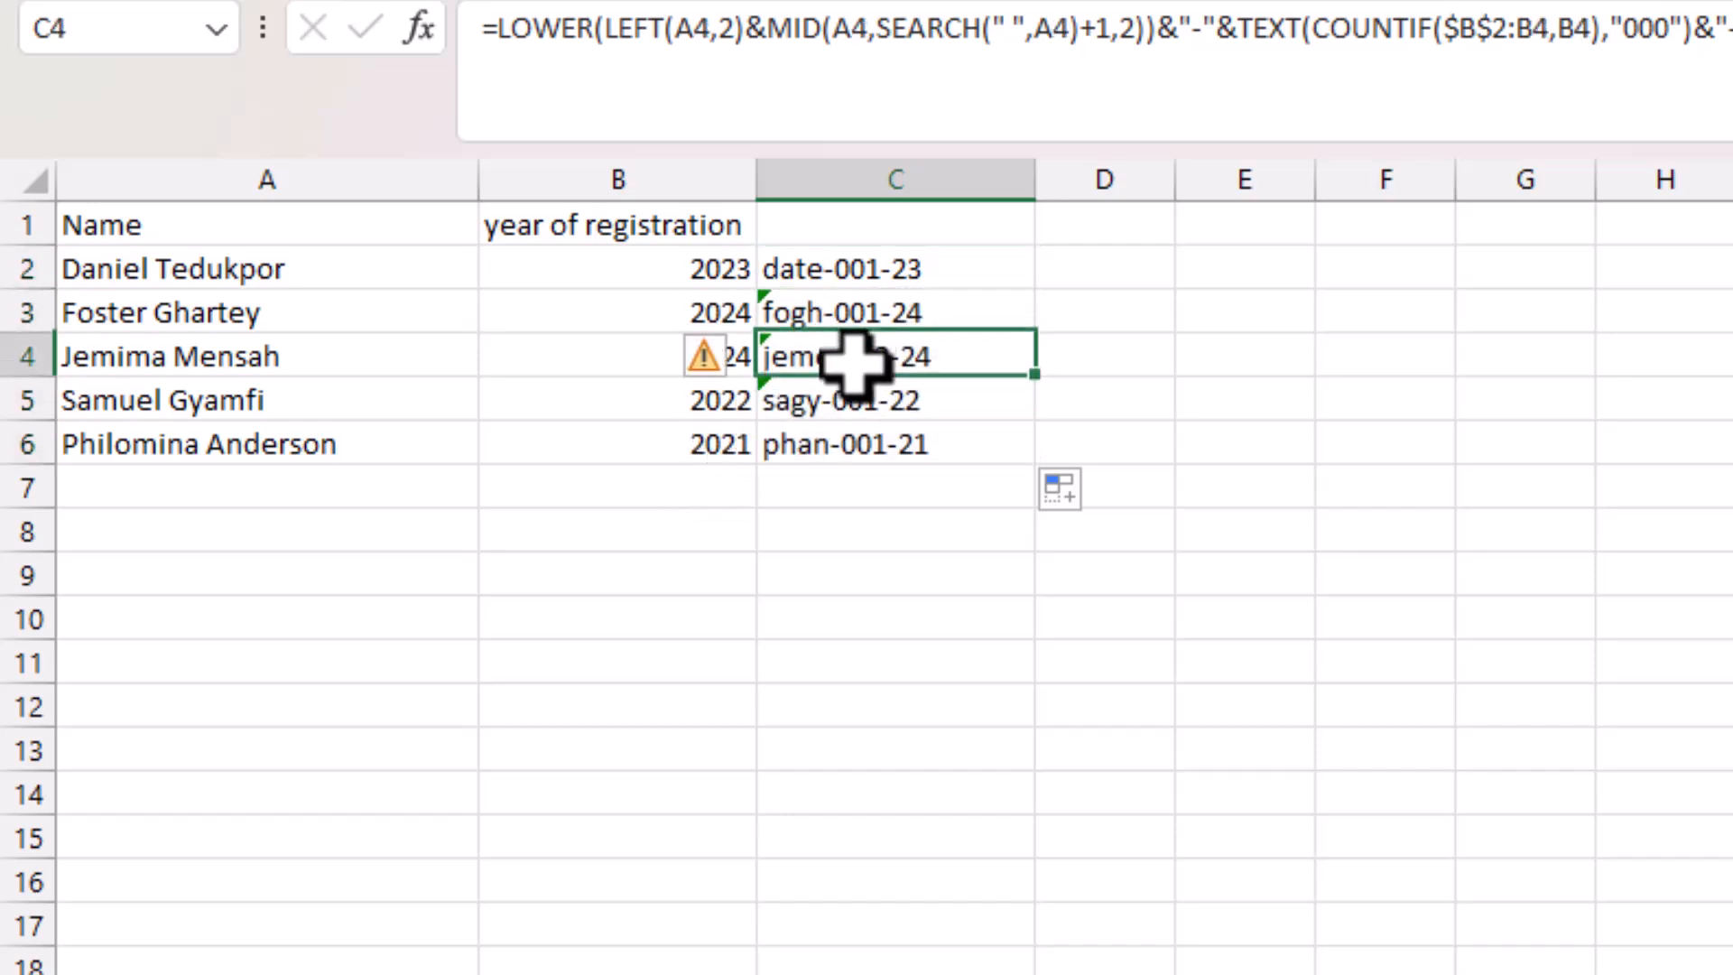
{"action": "left_click", "coordinate": [862, 268]}
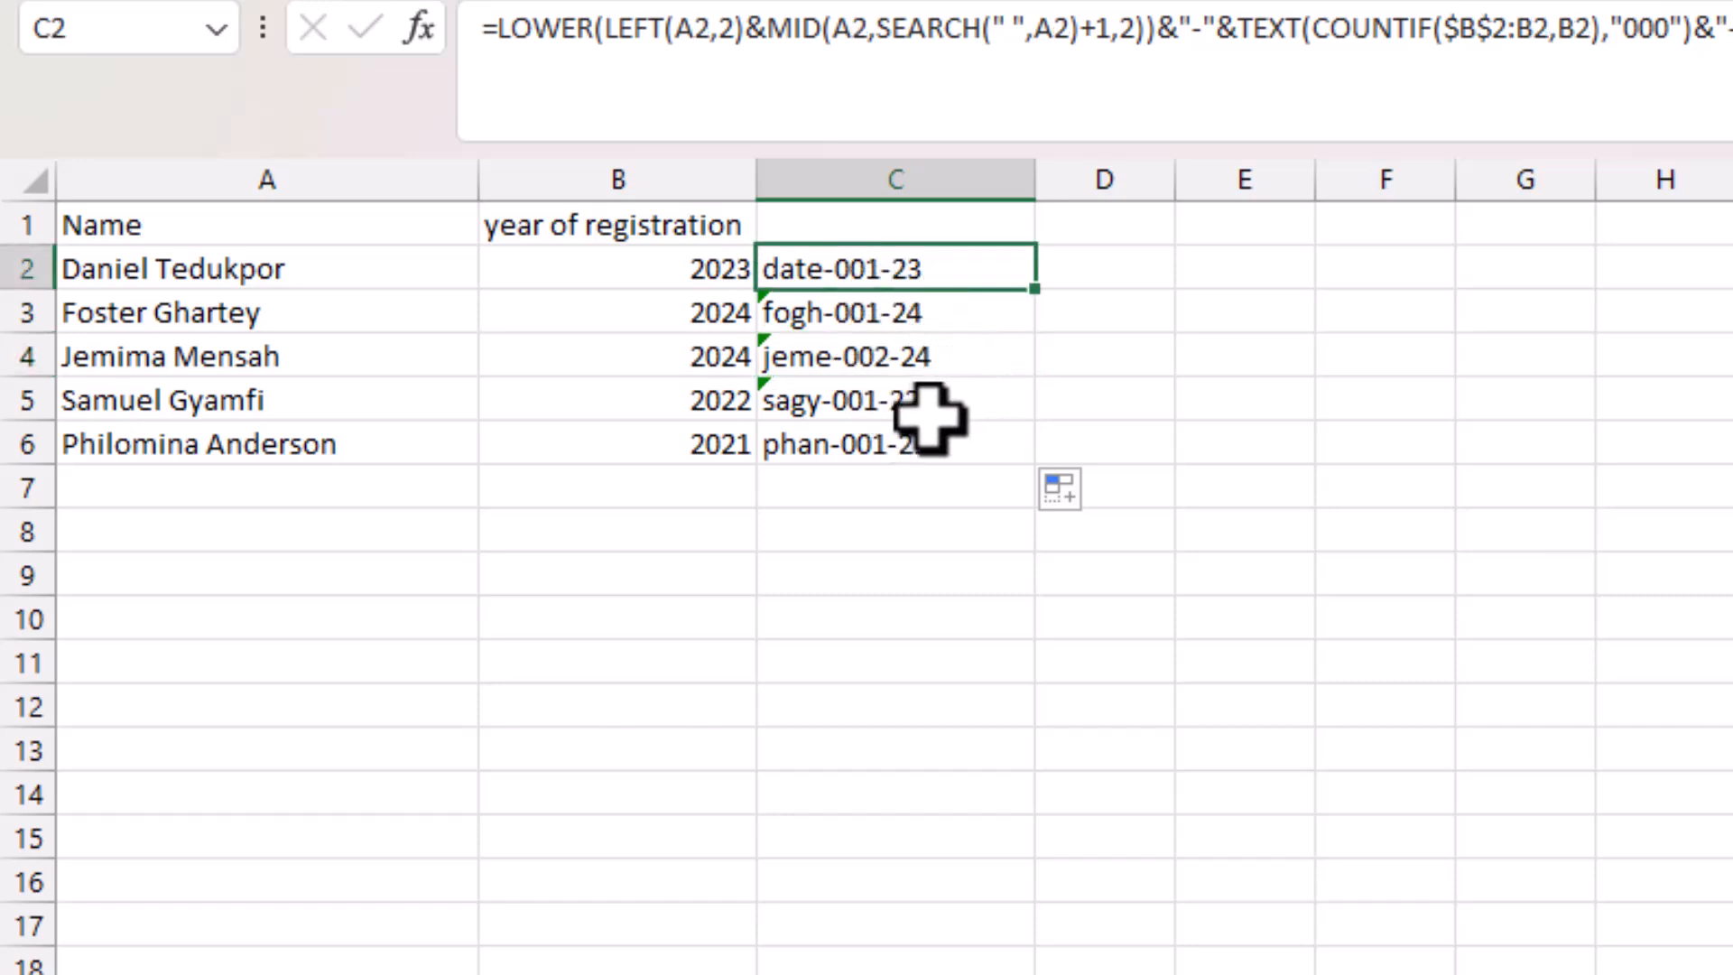
{"action": "left_click", "coordinate": [884, 414]}
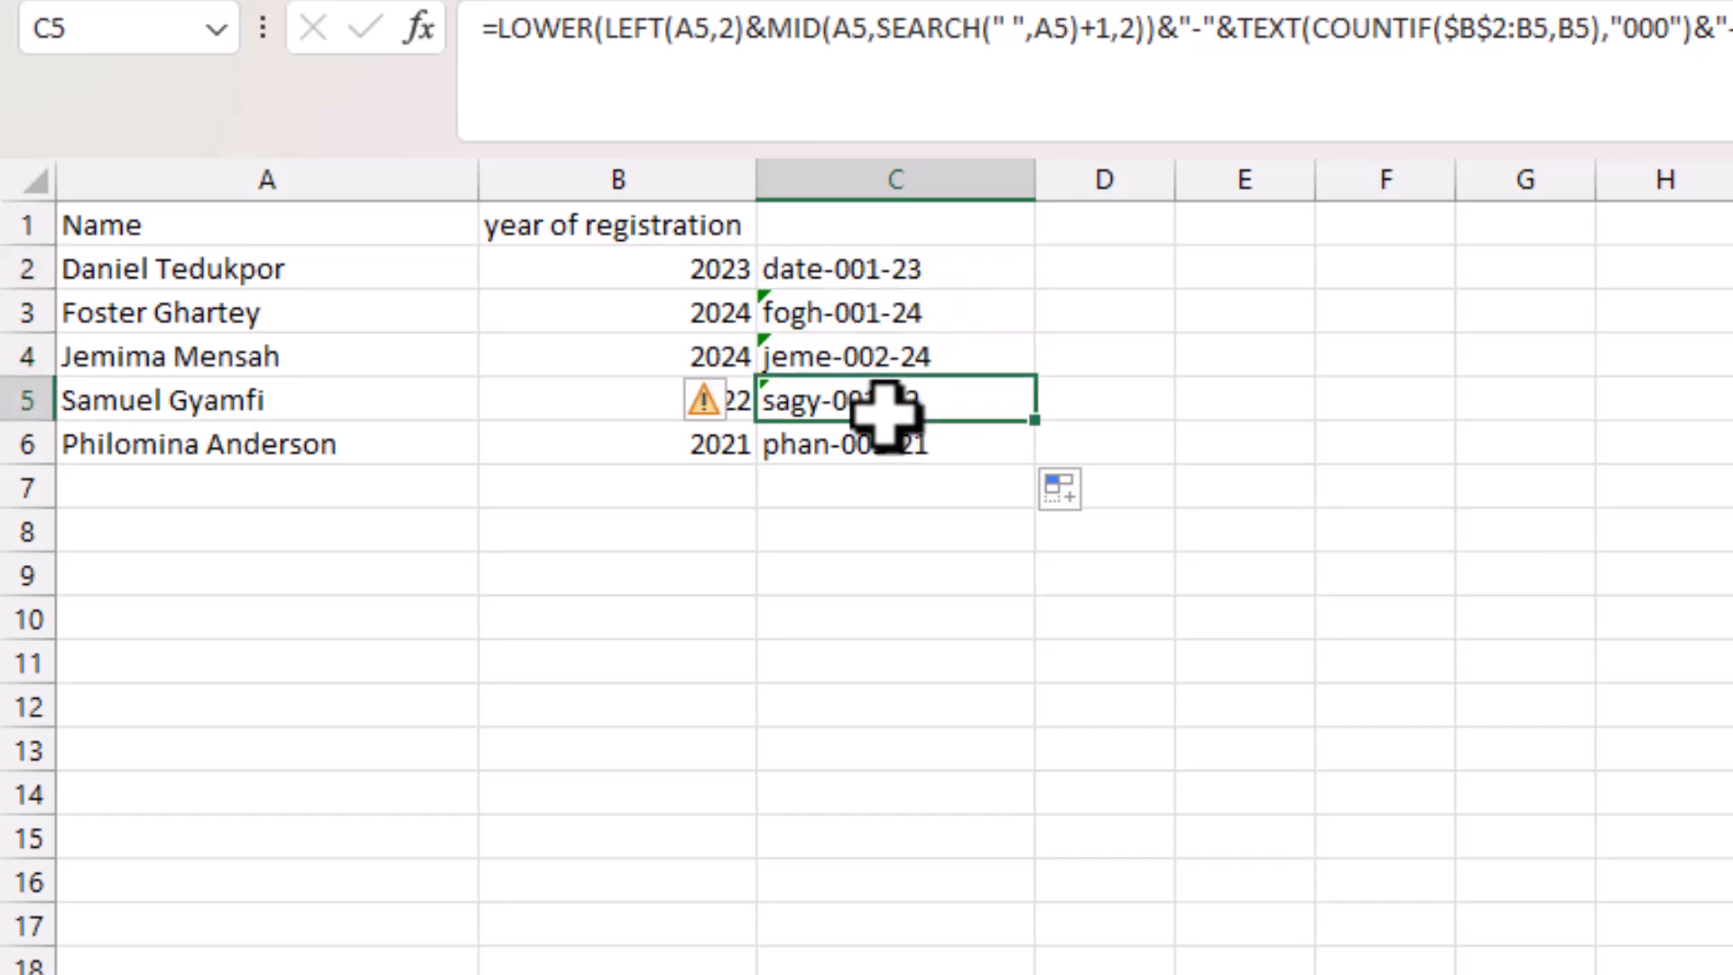
{"action": "left_click", "coordinate": [300, 491]}
Enter a sixth student's name in A7 with registration year 2023 in B7.
{"action": "type", "text": "a"}
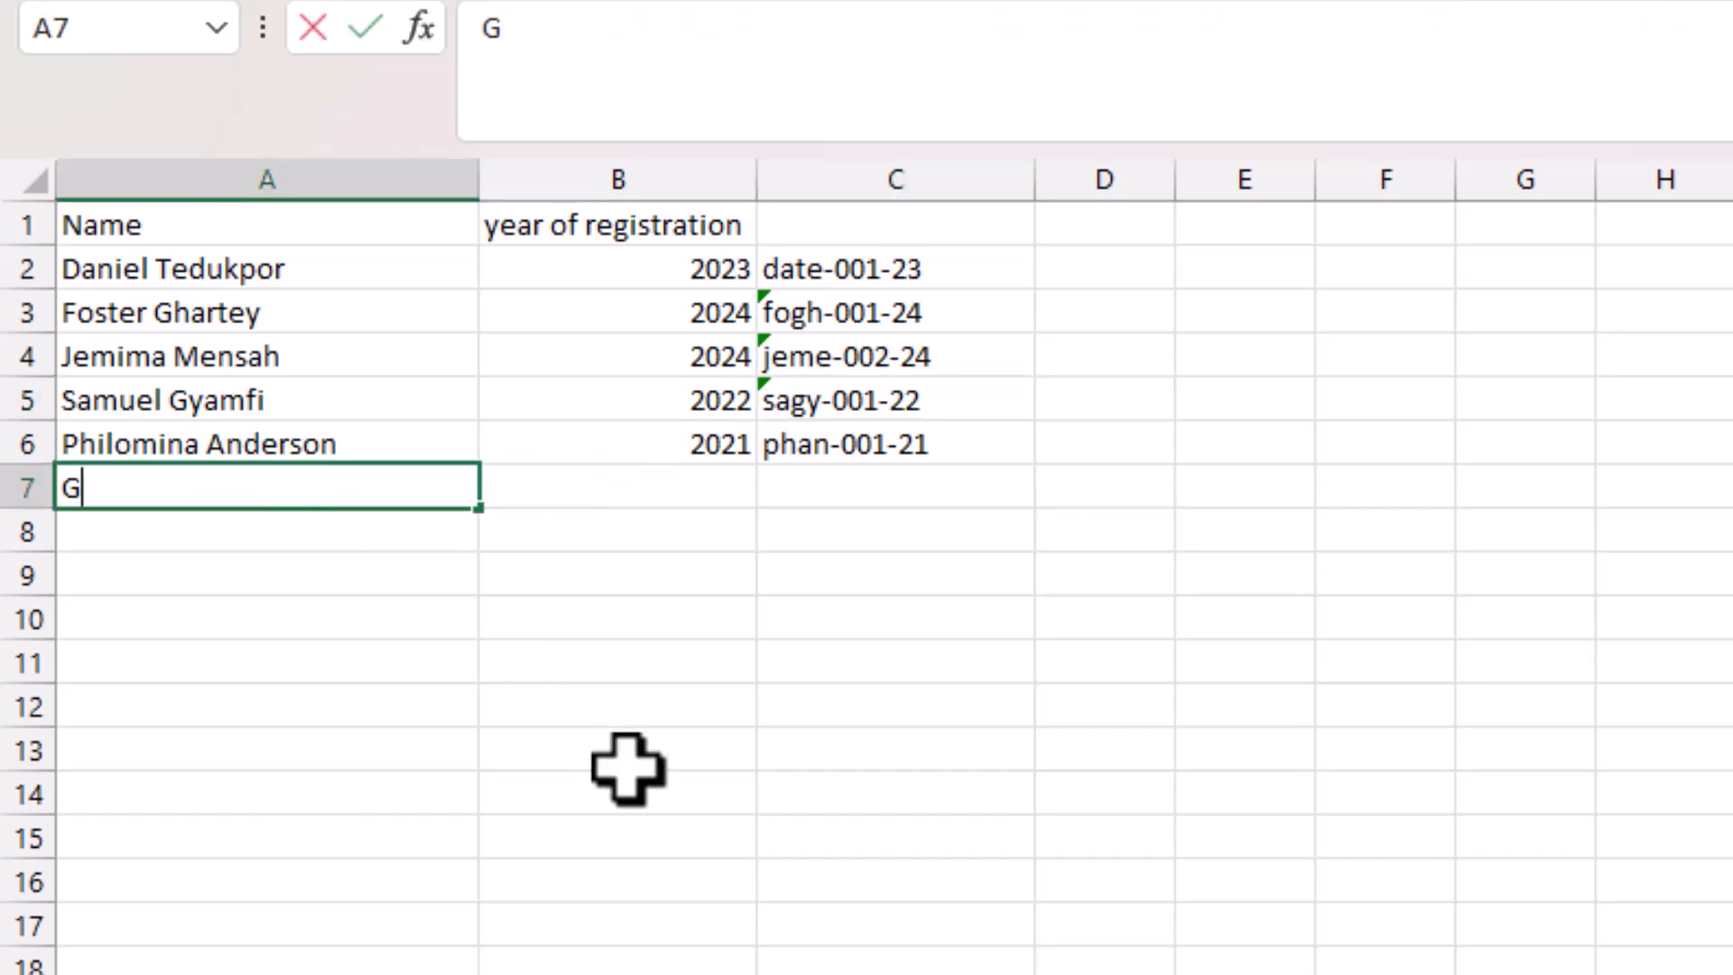
{"action": "type", "text": "regory Ba"}
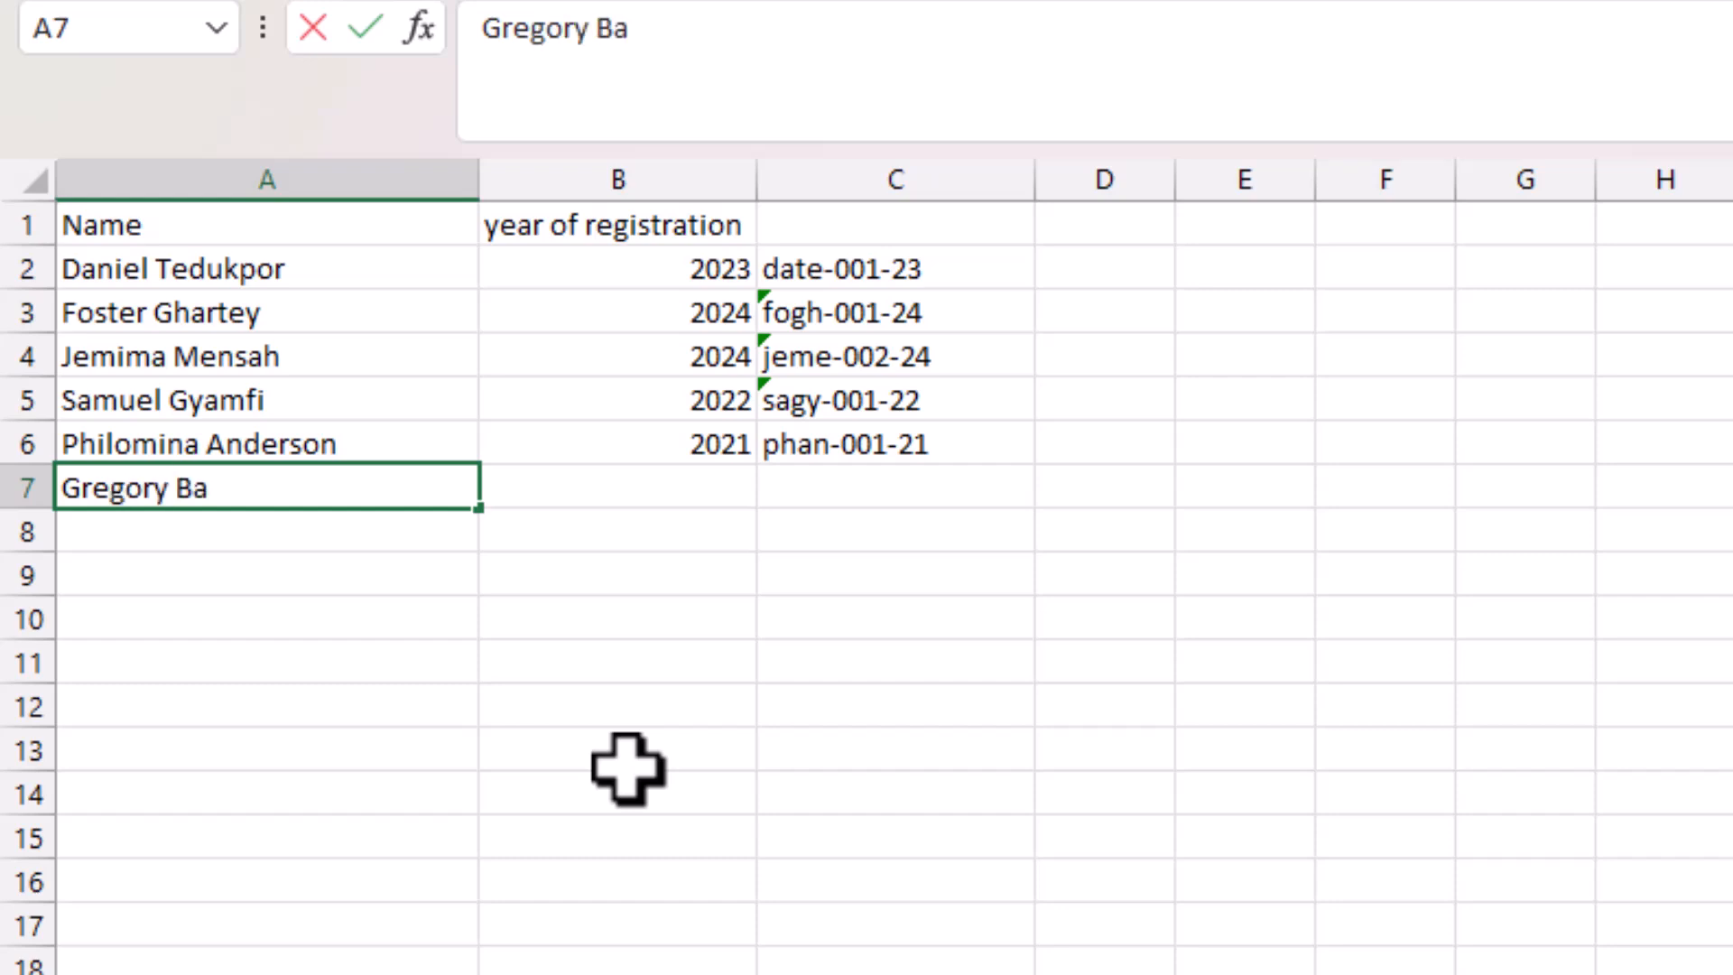
{"action": "type", "text": "idoo"}
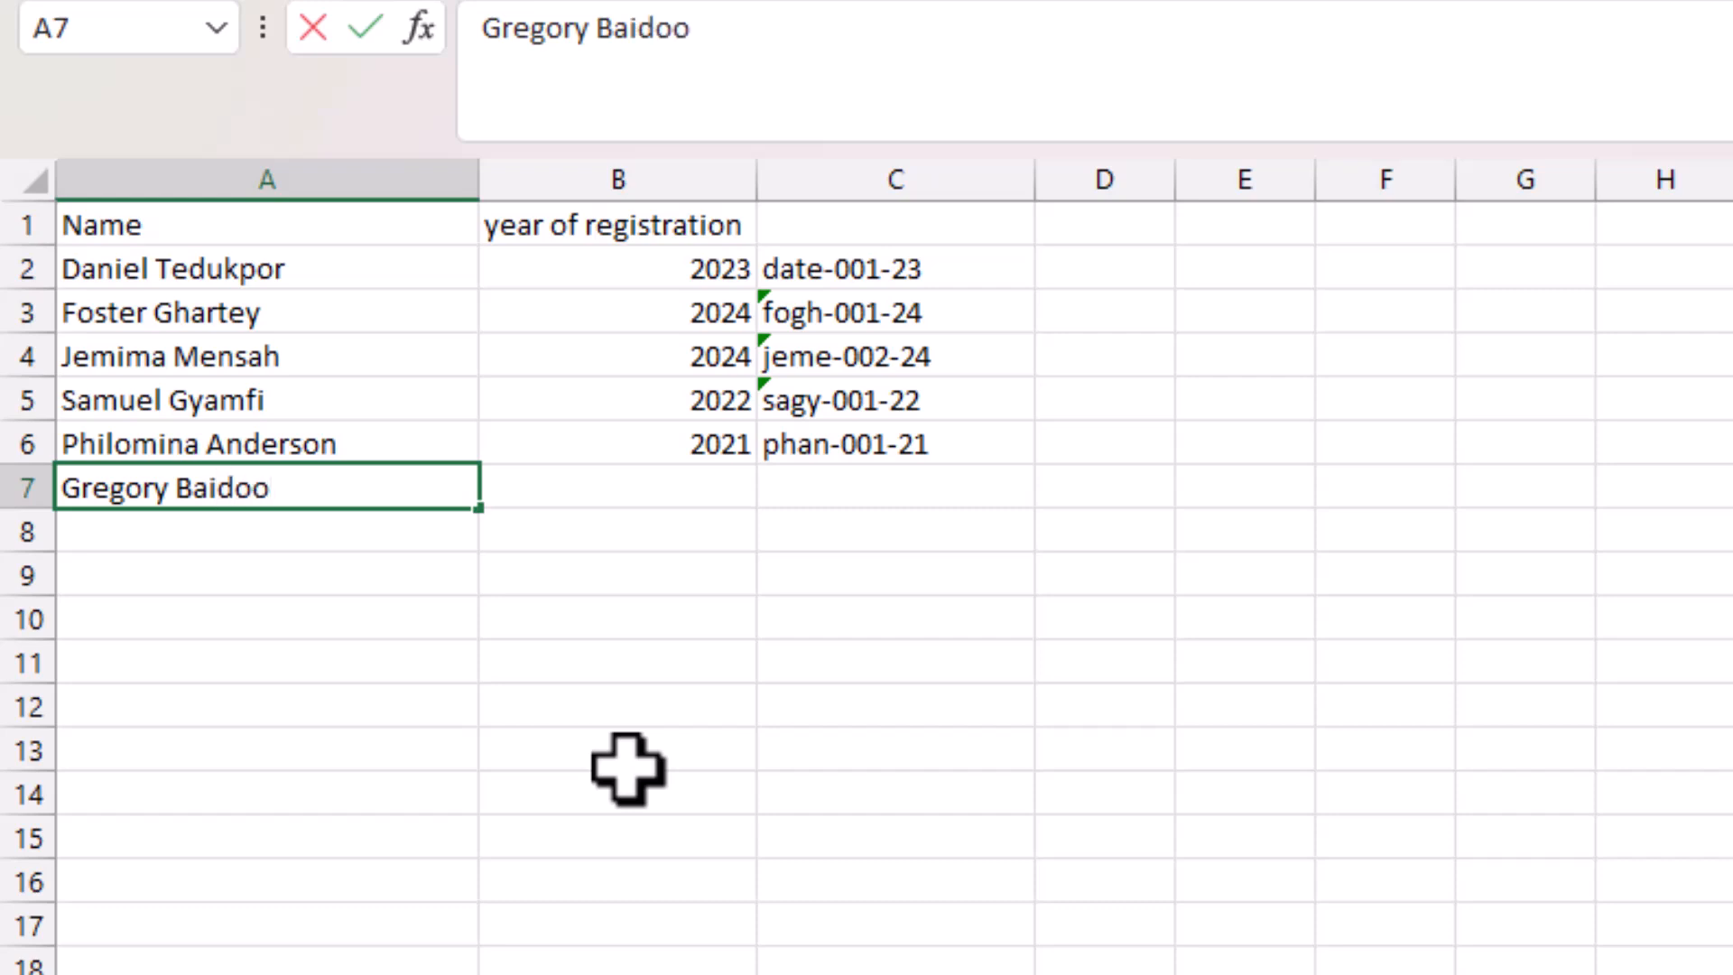
{"action": "key", "text": "Tab"}
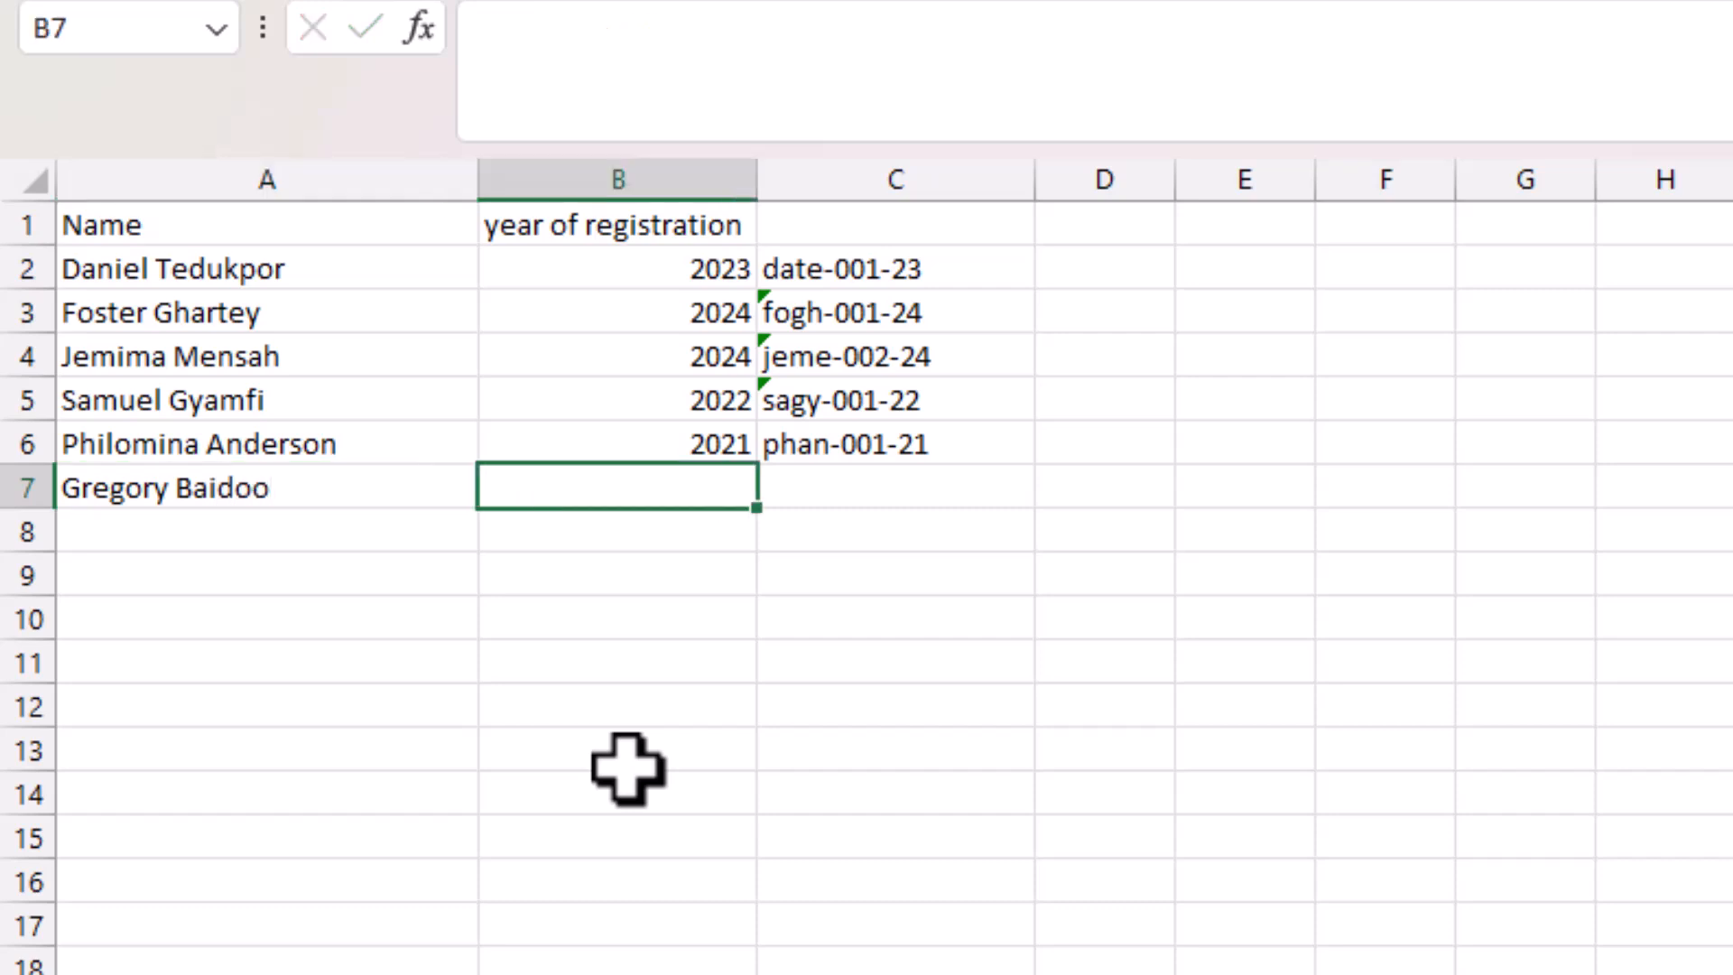
{"action": "type", "text": "20"}
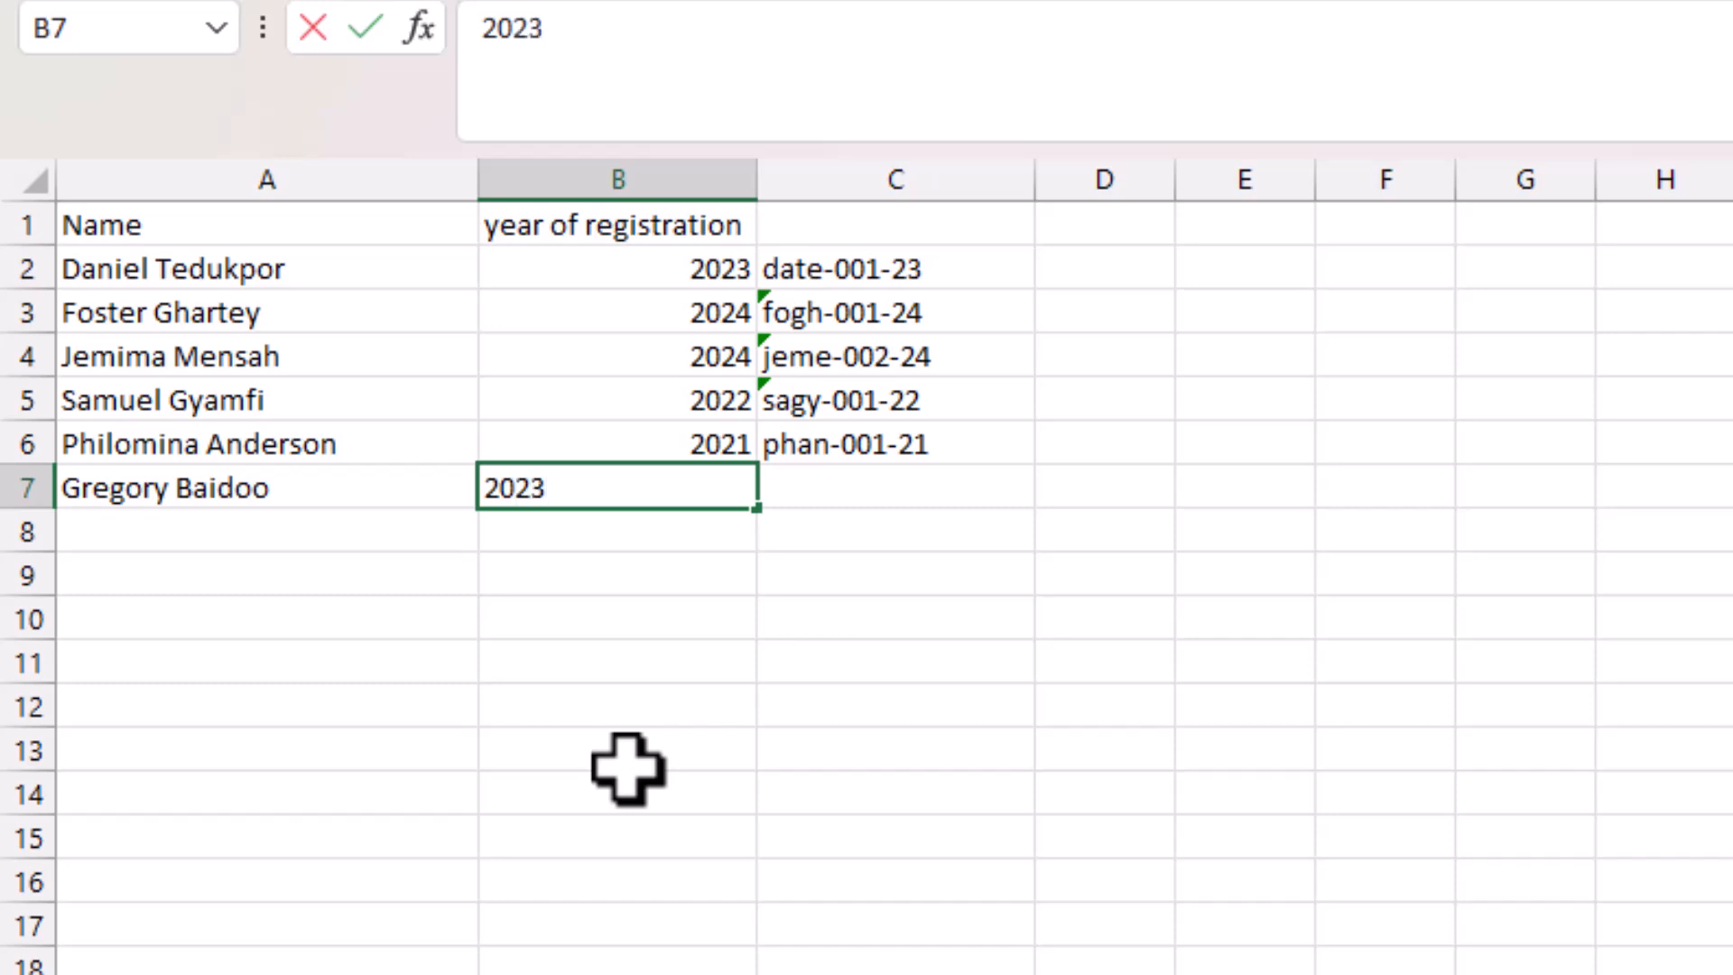
{"action": "type", "text": "23"}
{"action": "key", "text": "Tab"}
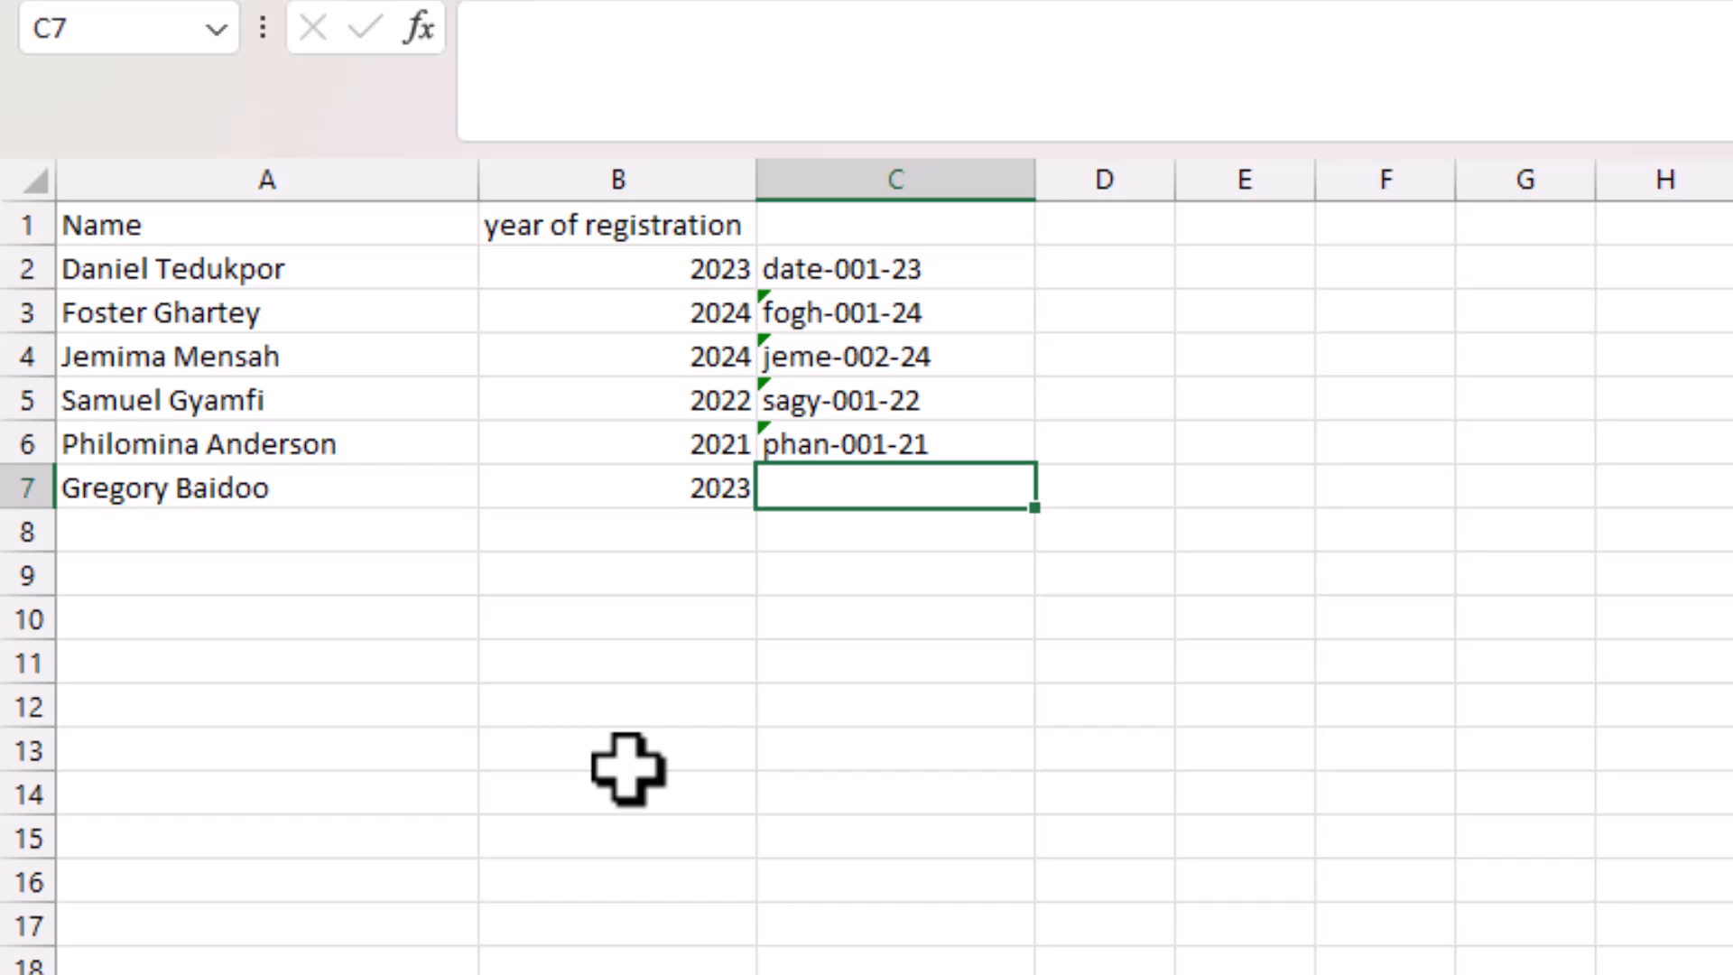
Fill the ID formula from C6 down to C13.
{"action": "left_click", "coordinate": [997, 451]}
{"action": "left_click_drag", "start_coordinate": [1034, 464], "coordinate": [992, 776]}
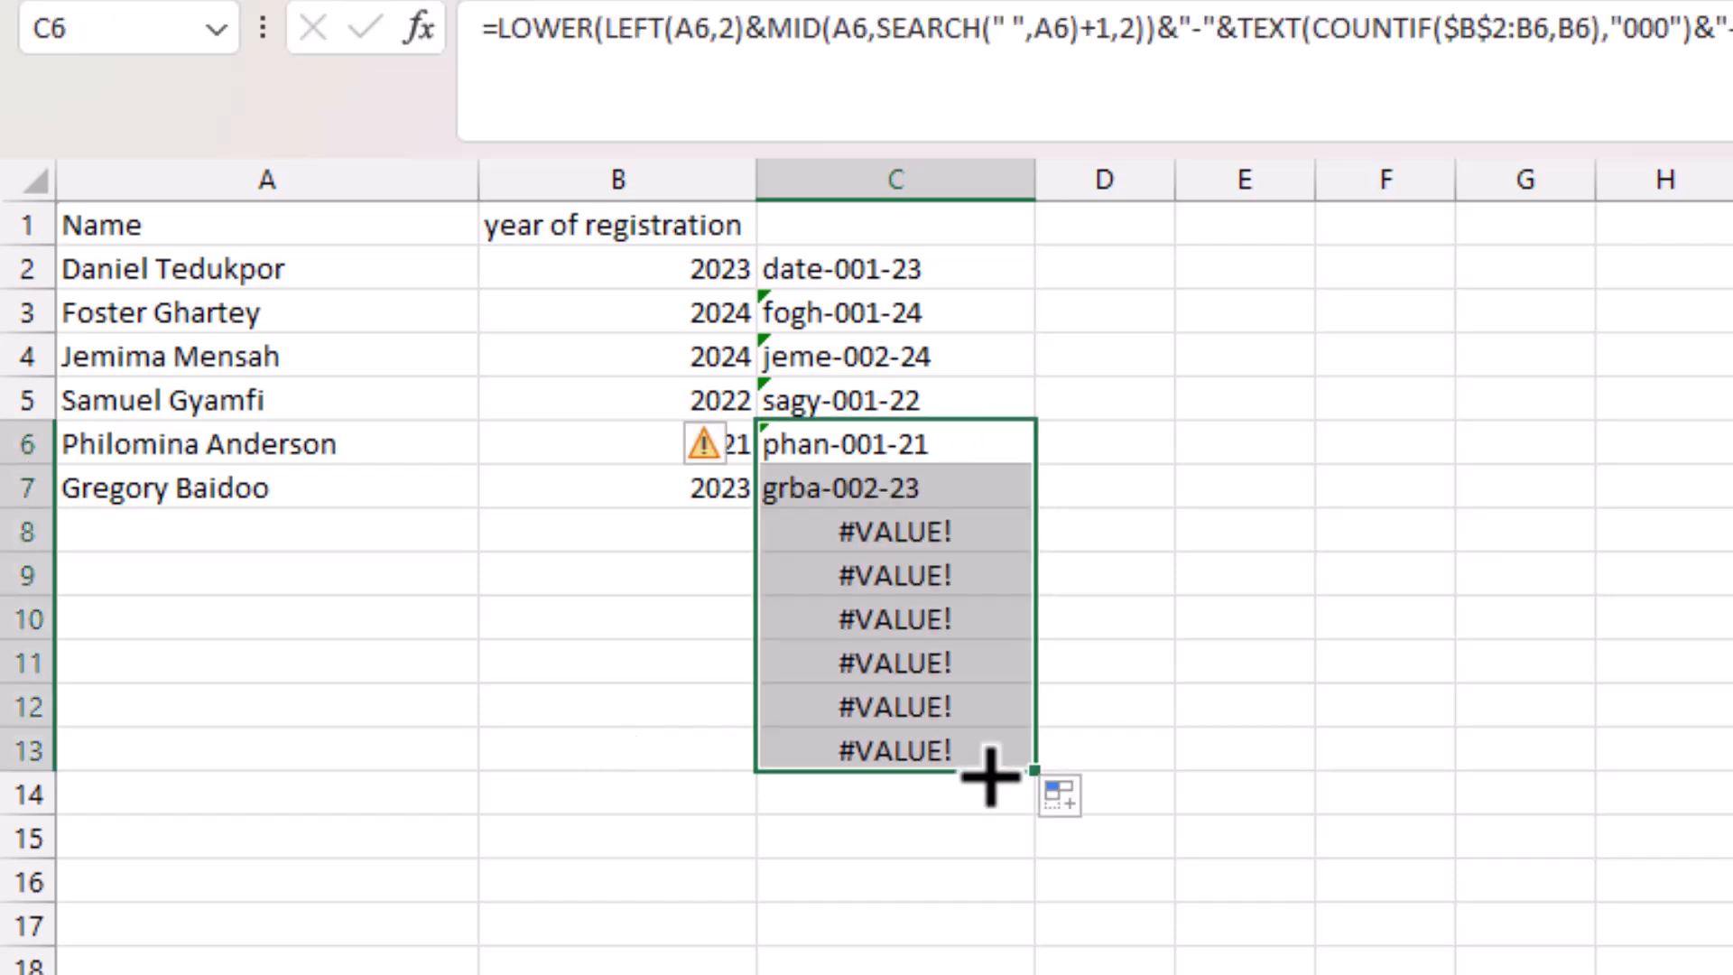
{"action": "left_click", "coordinate": [905, 454]}
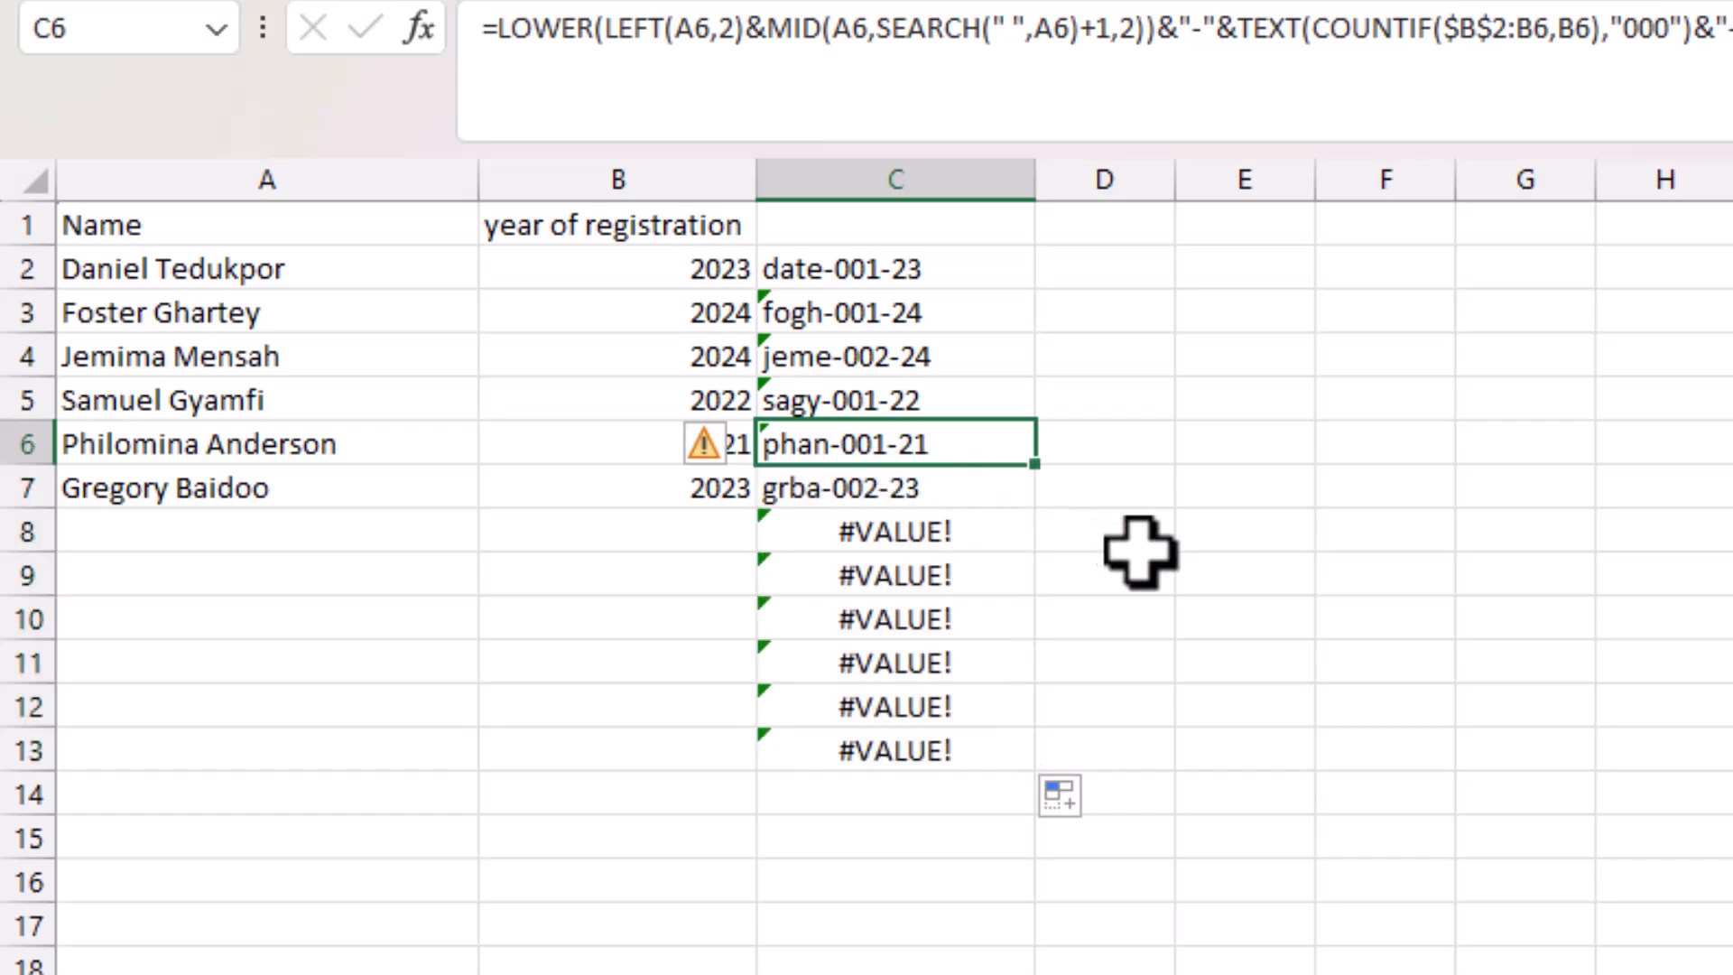
Compare the new ID formula in C7 with the one in C4.
{"action": "left_click", "coordinate": [943, 494]}
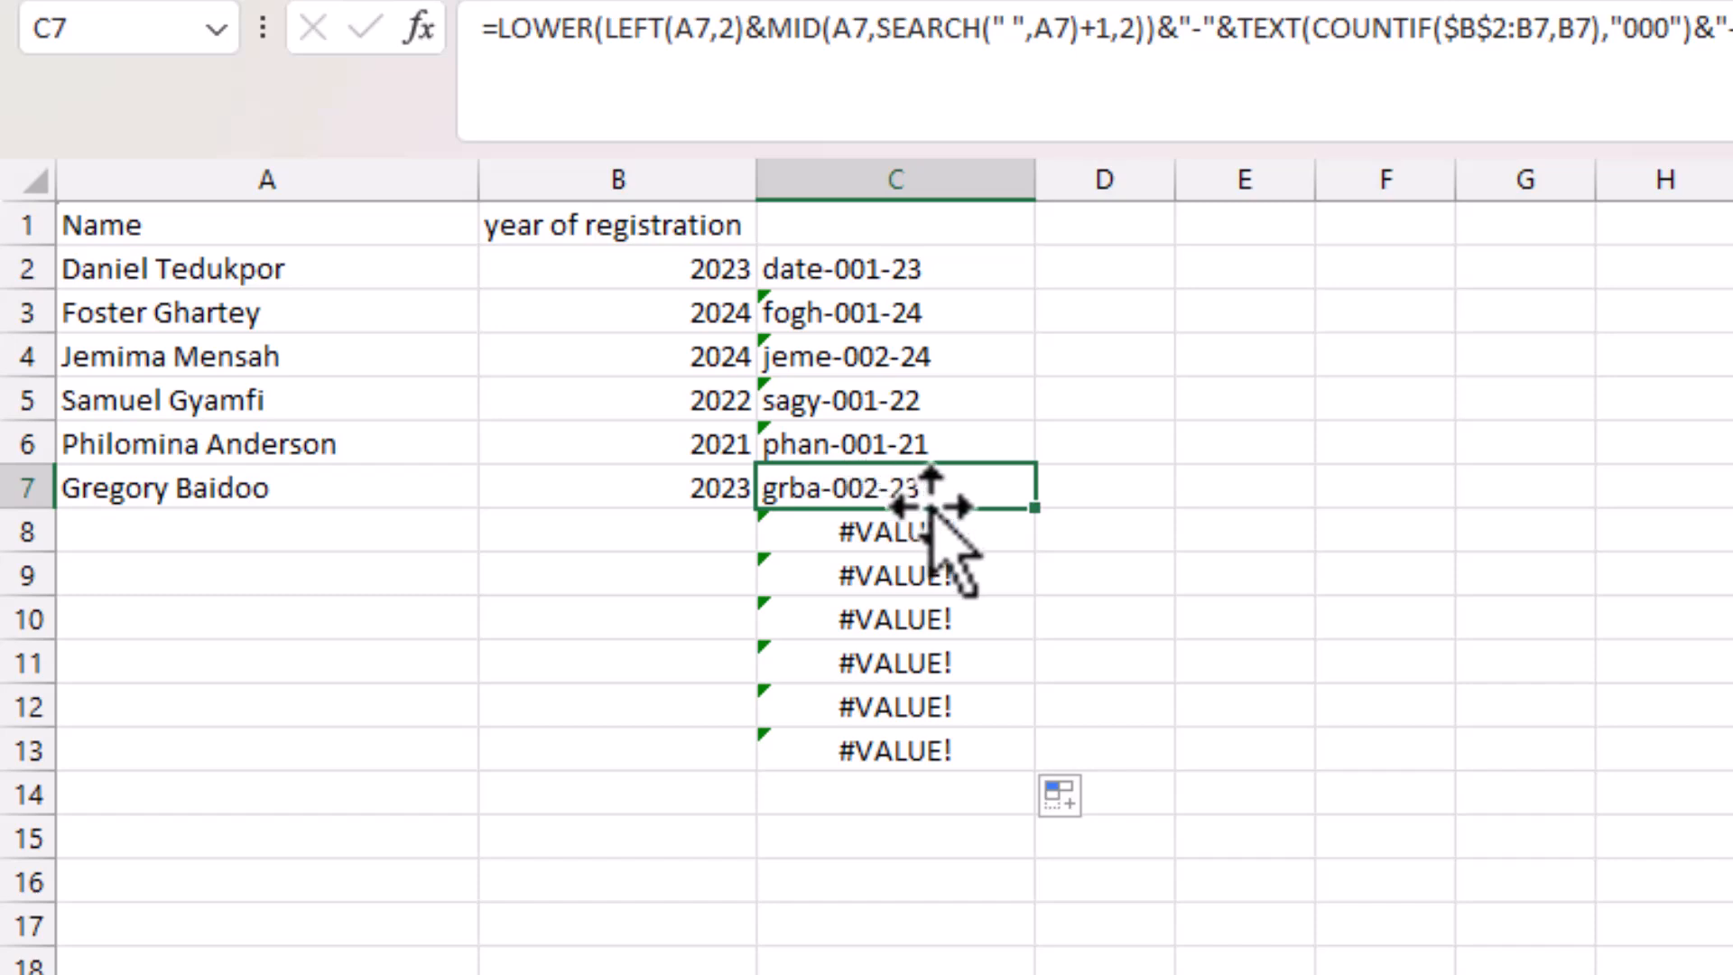
{"action": "left_click", "coordinate": [835, 350]}
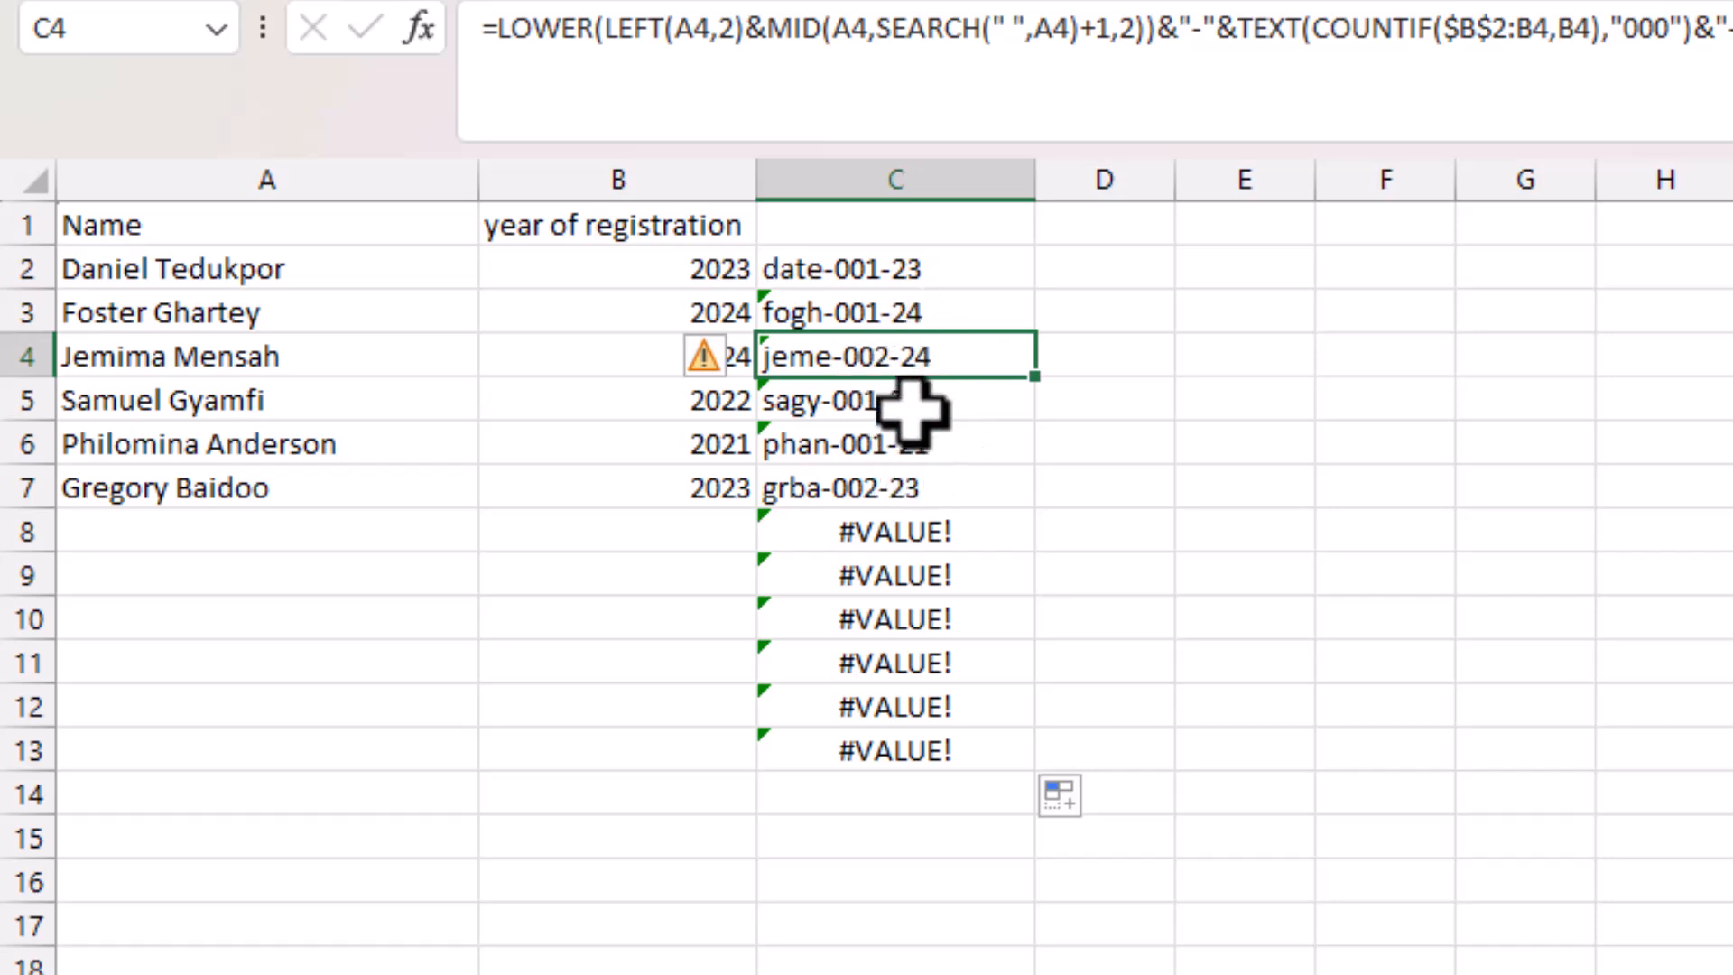
{"action": "left_click", "coordinate": [910, 495]}
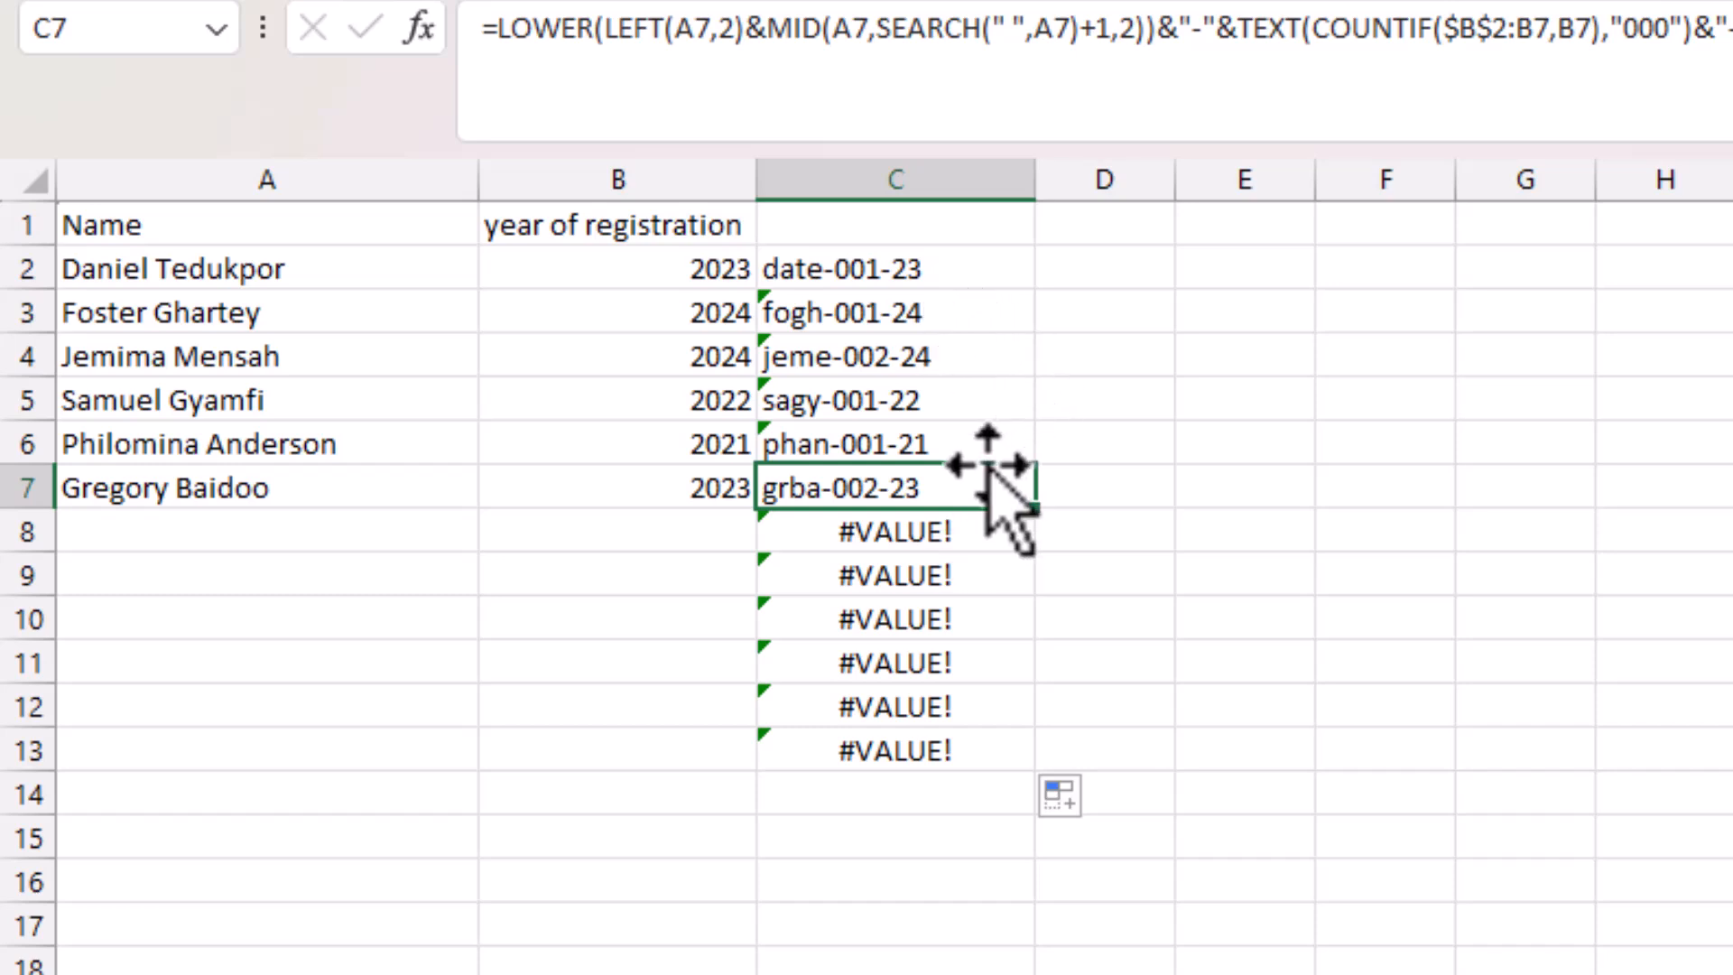
{"action": "left_click", "coordinate": [959, 356]}
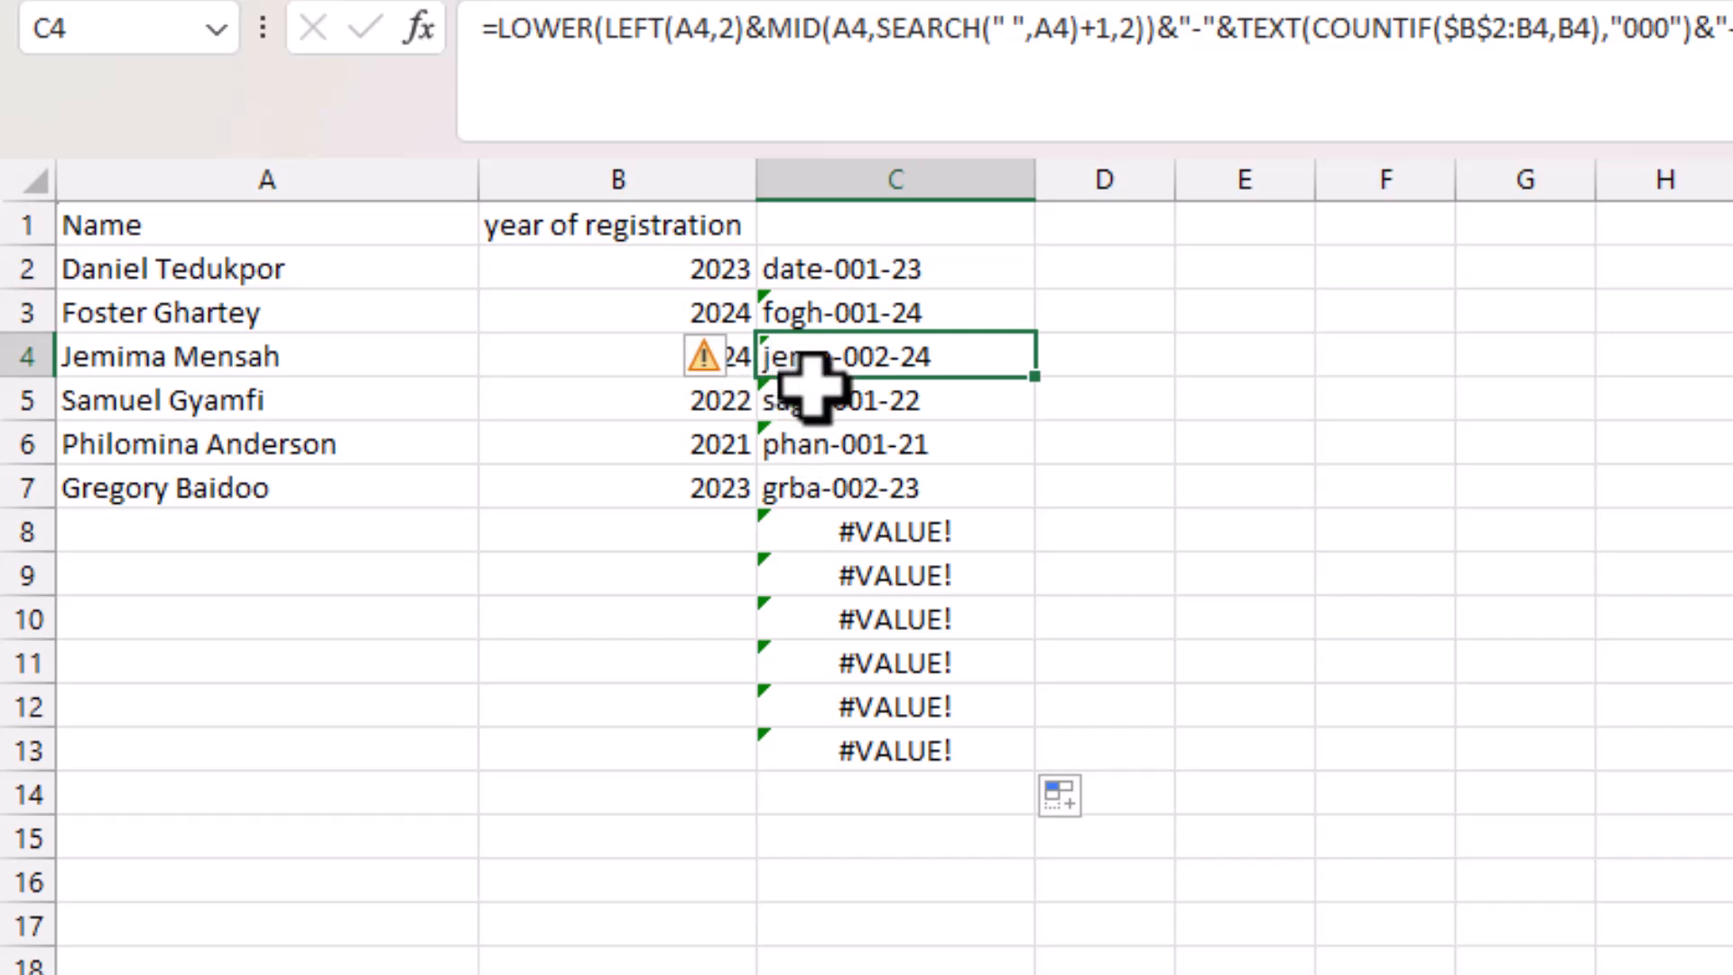
Enter 2024 in B8 and a seventh student's name in A8, then check C8's generated ID.
{"action": "left_click", "coordinate": [700, 542]}
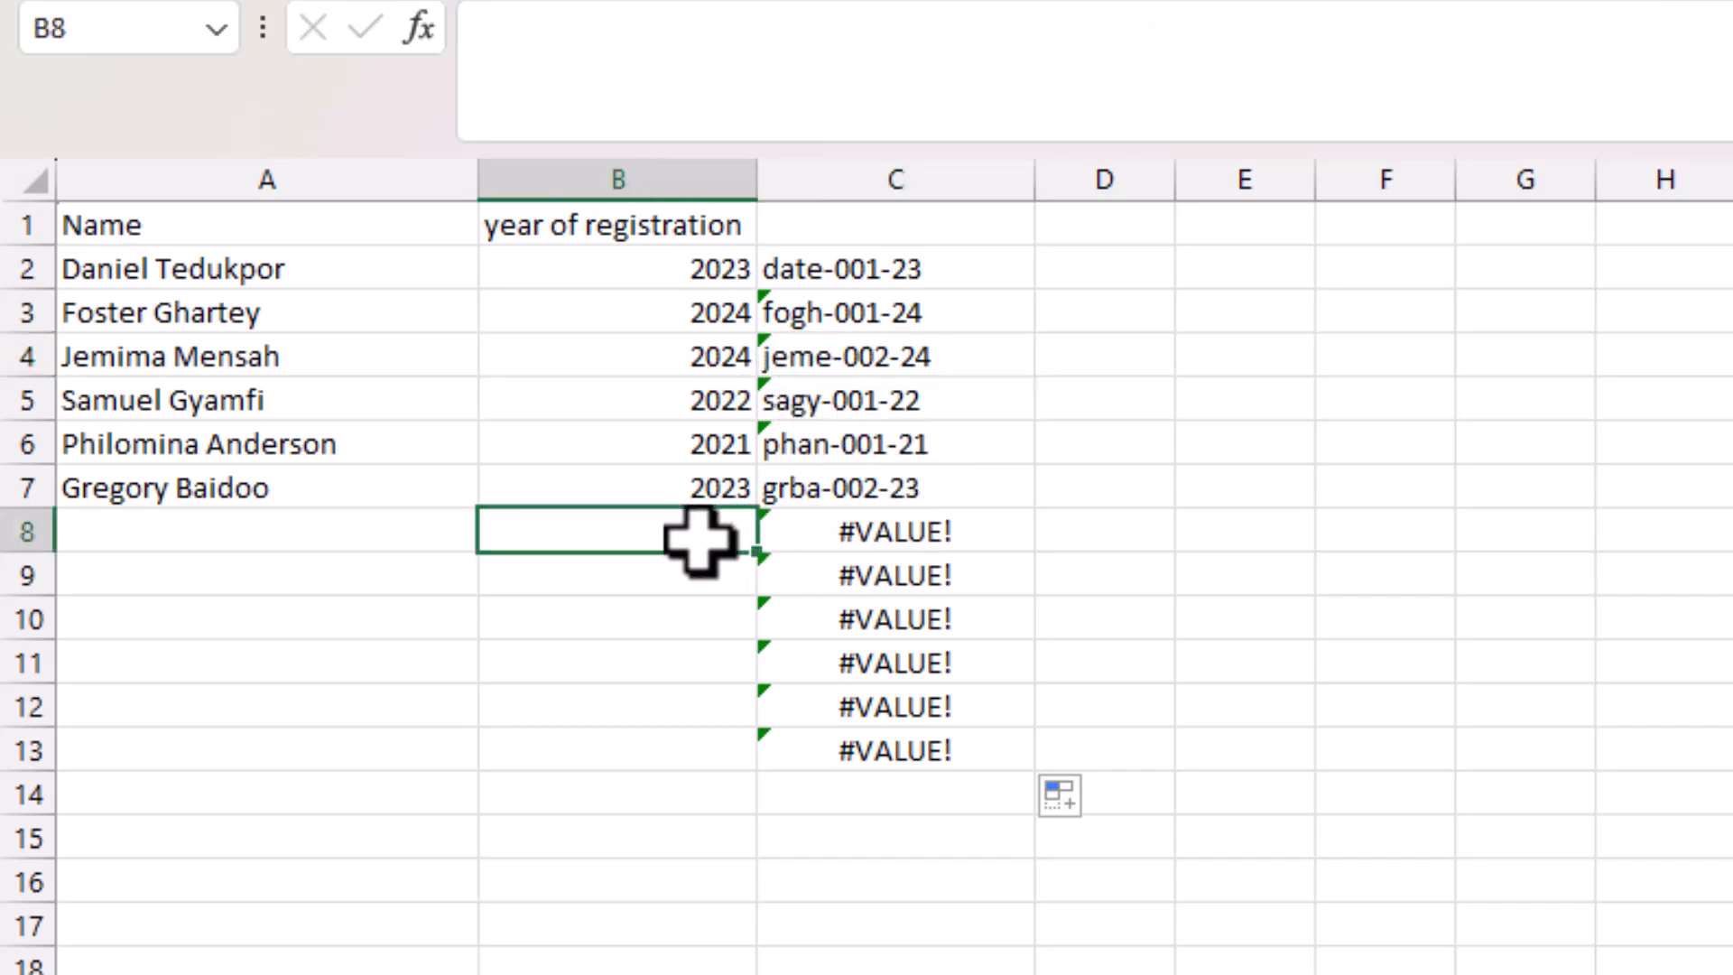
{"action": "double_click", "coordinate": [700, 541]}
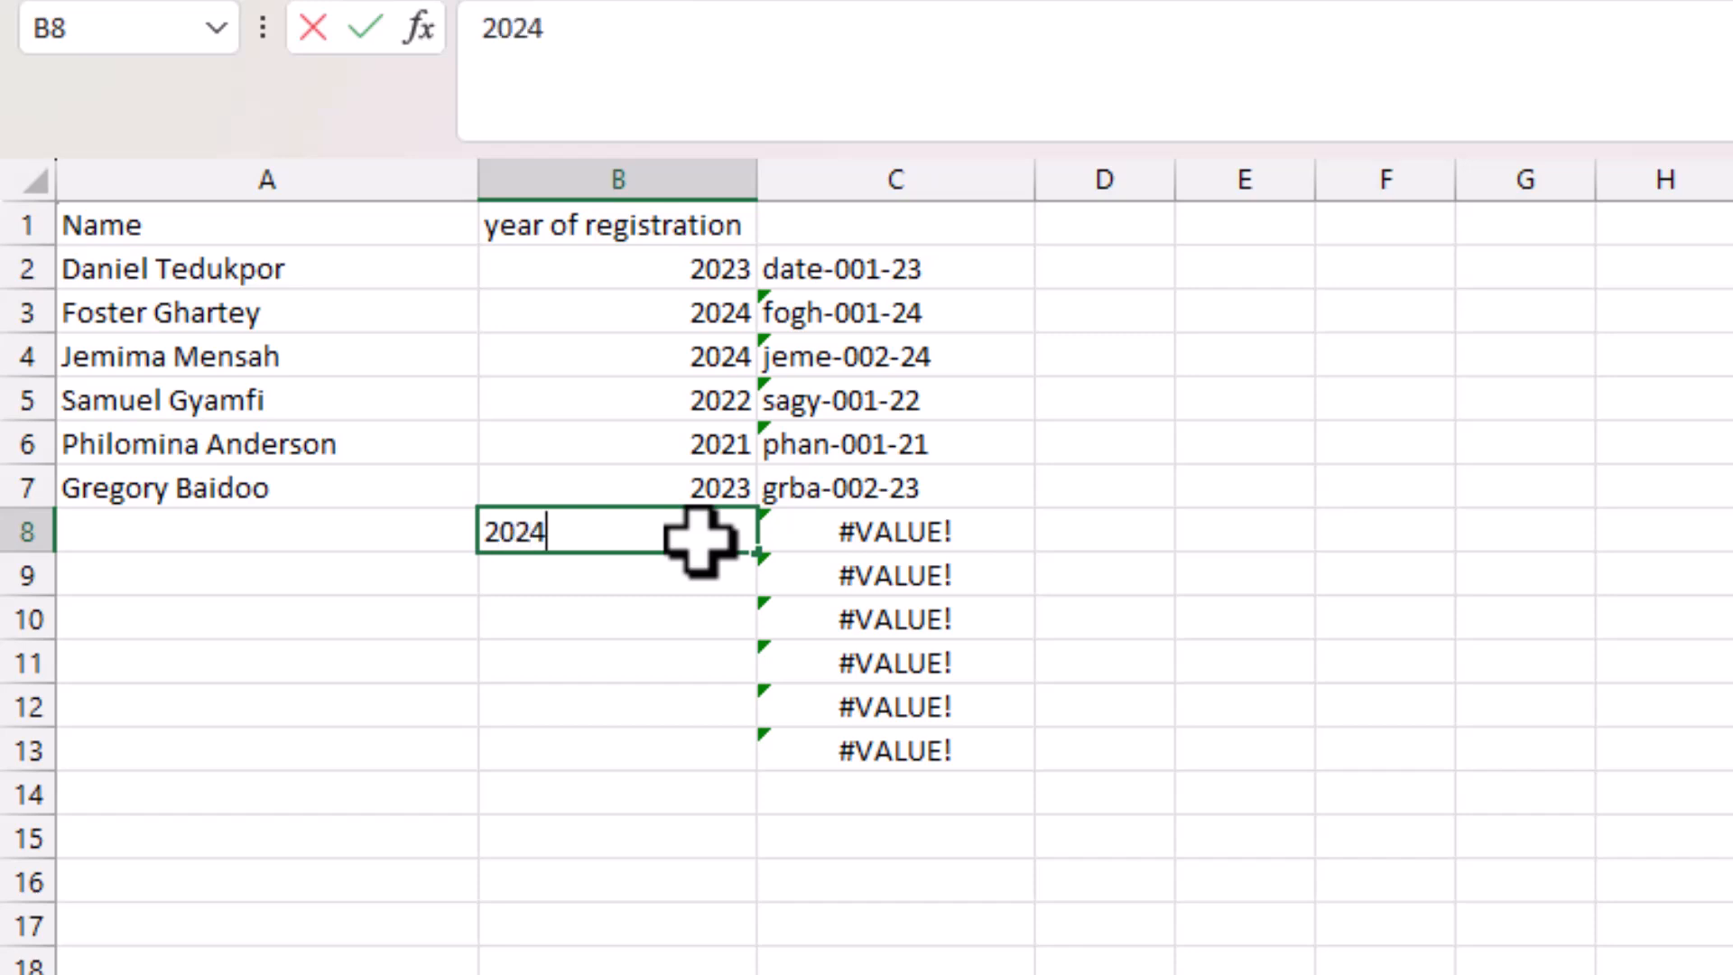
{"action": "type", "text": "2024"}
{"action": "left_click", "coordinate": [240, 541]}
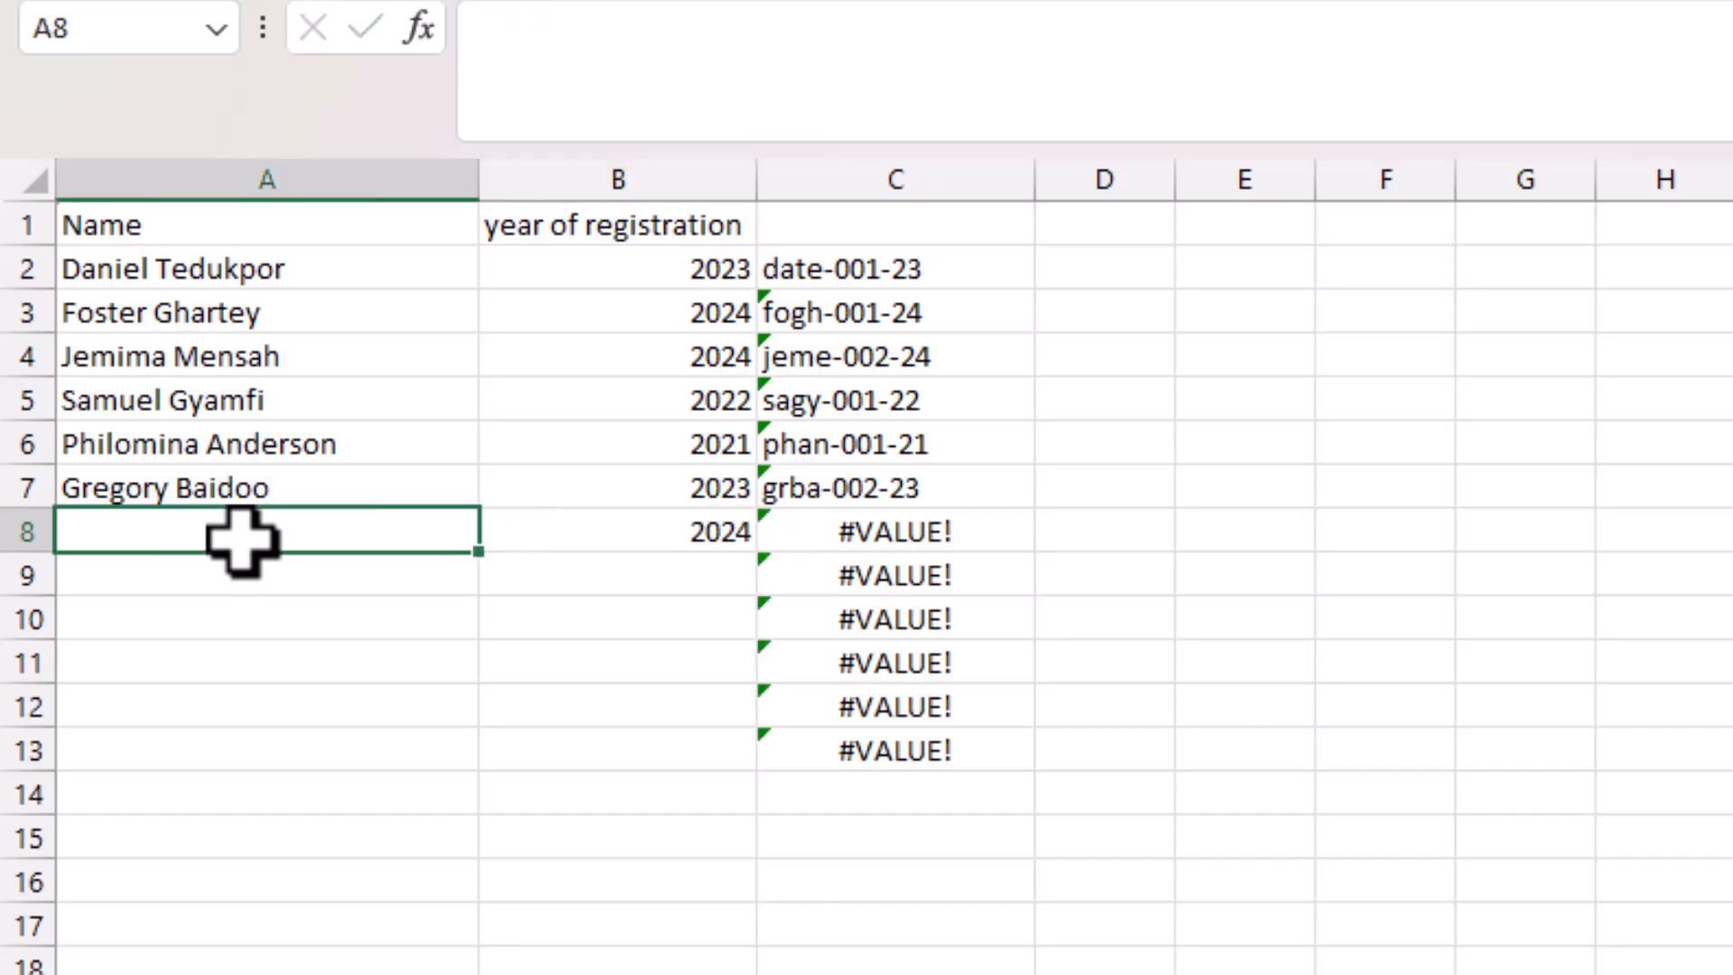
{"action": "type", "text": "Paul"}
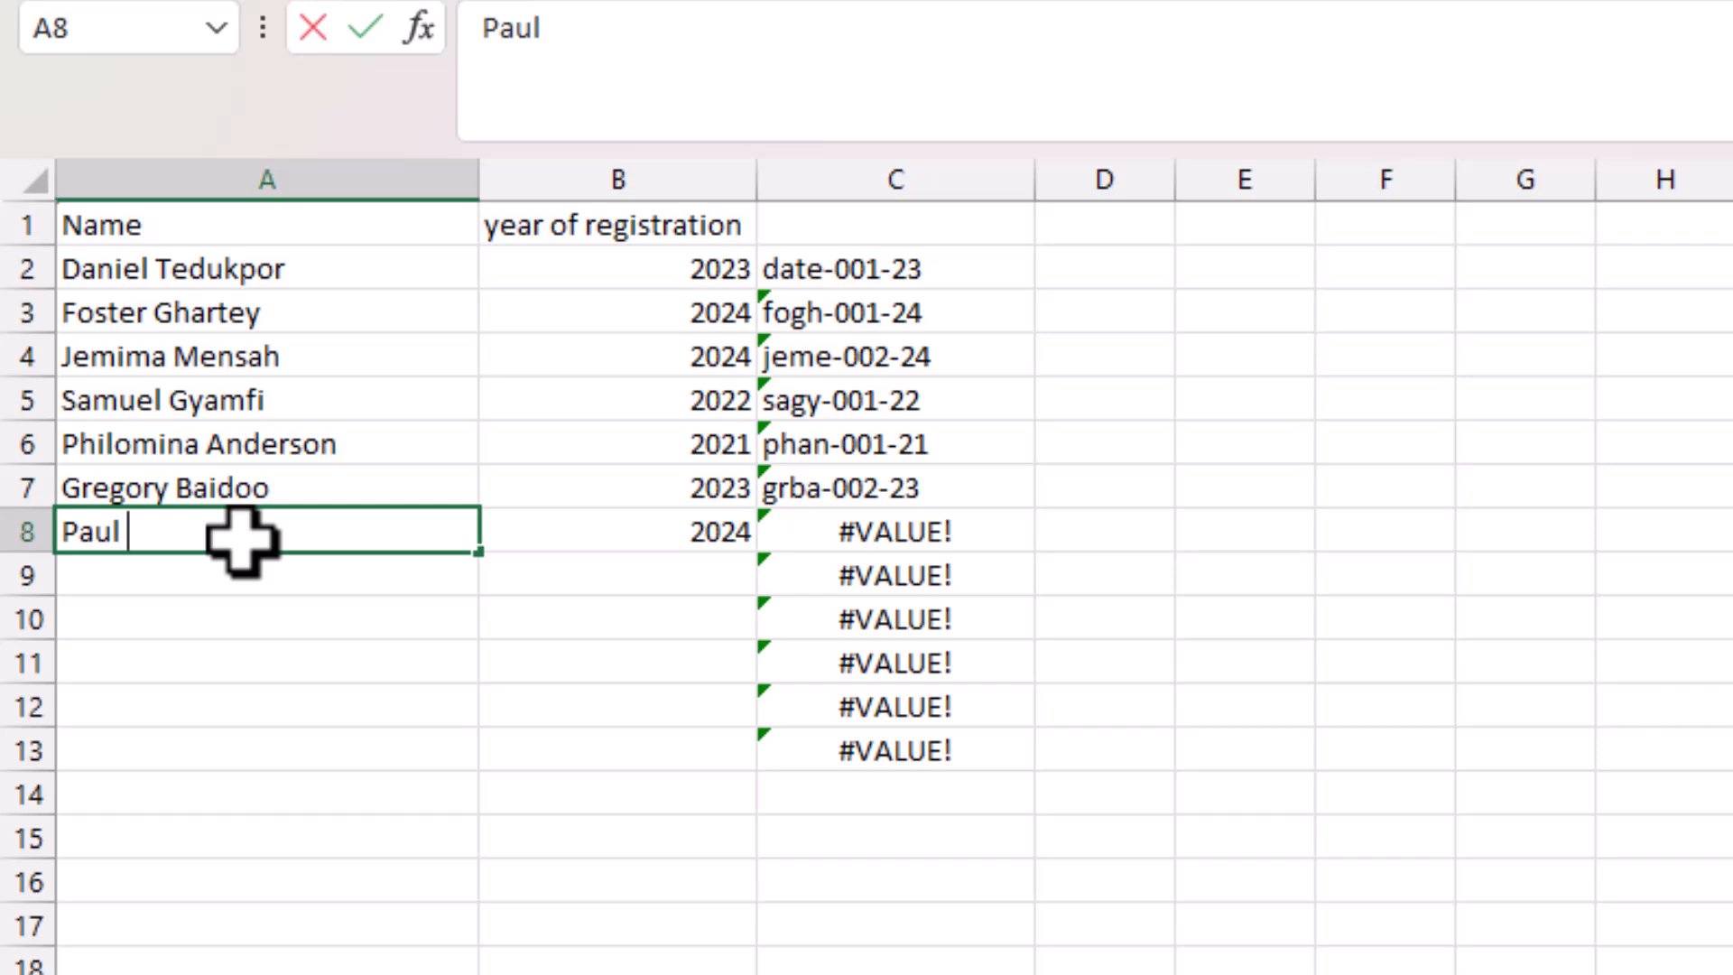
{"action": "type", "text": " Ghansah"}
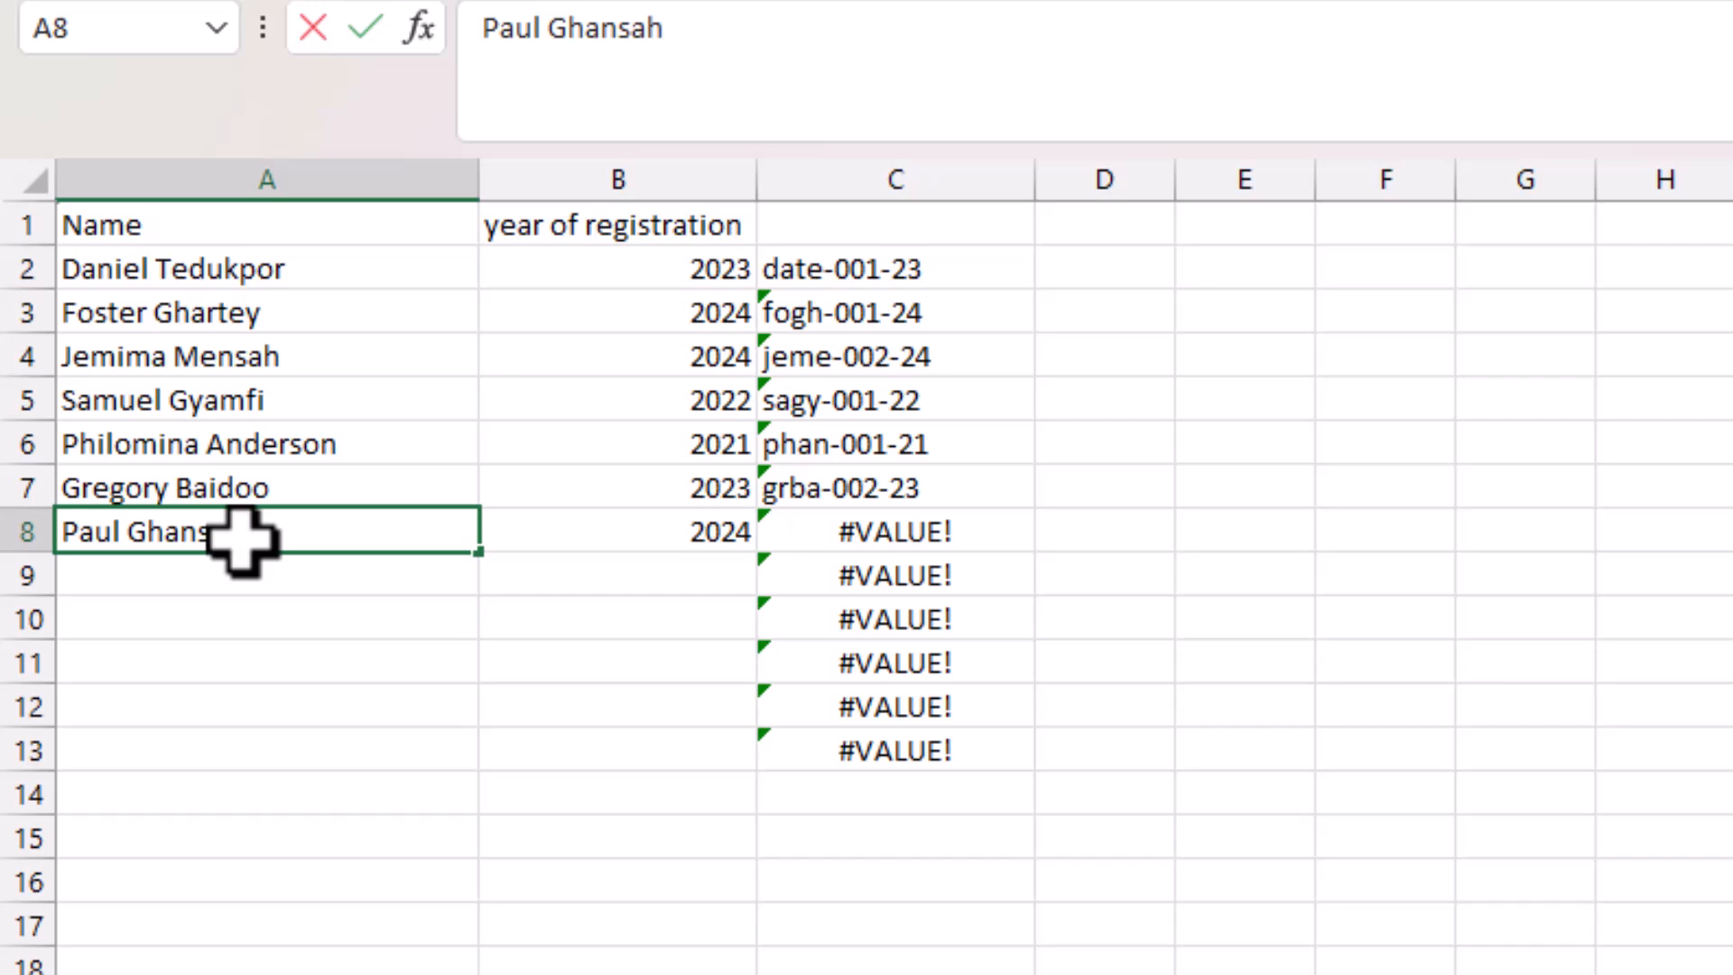
{"action": "key", "text": "Return"}
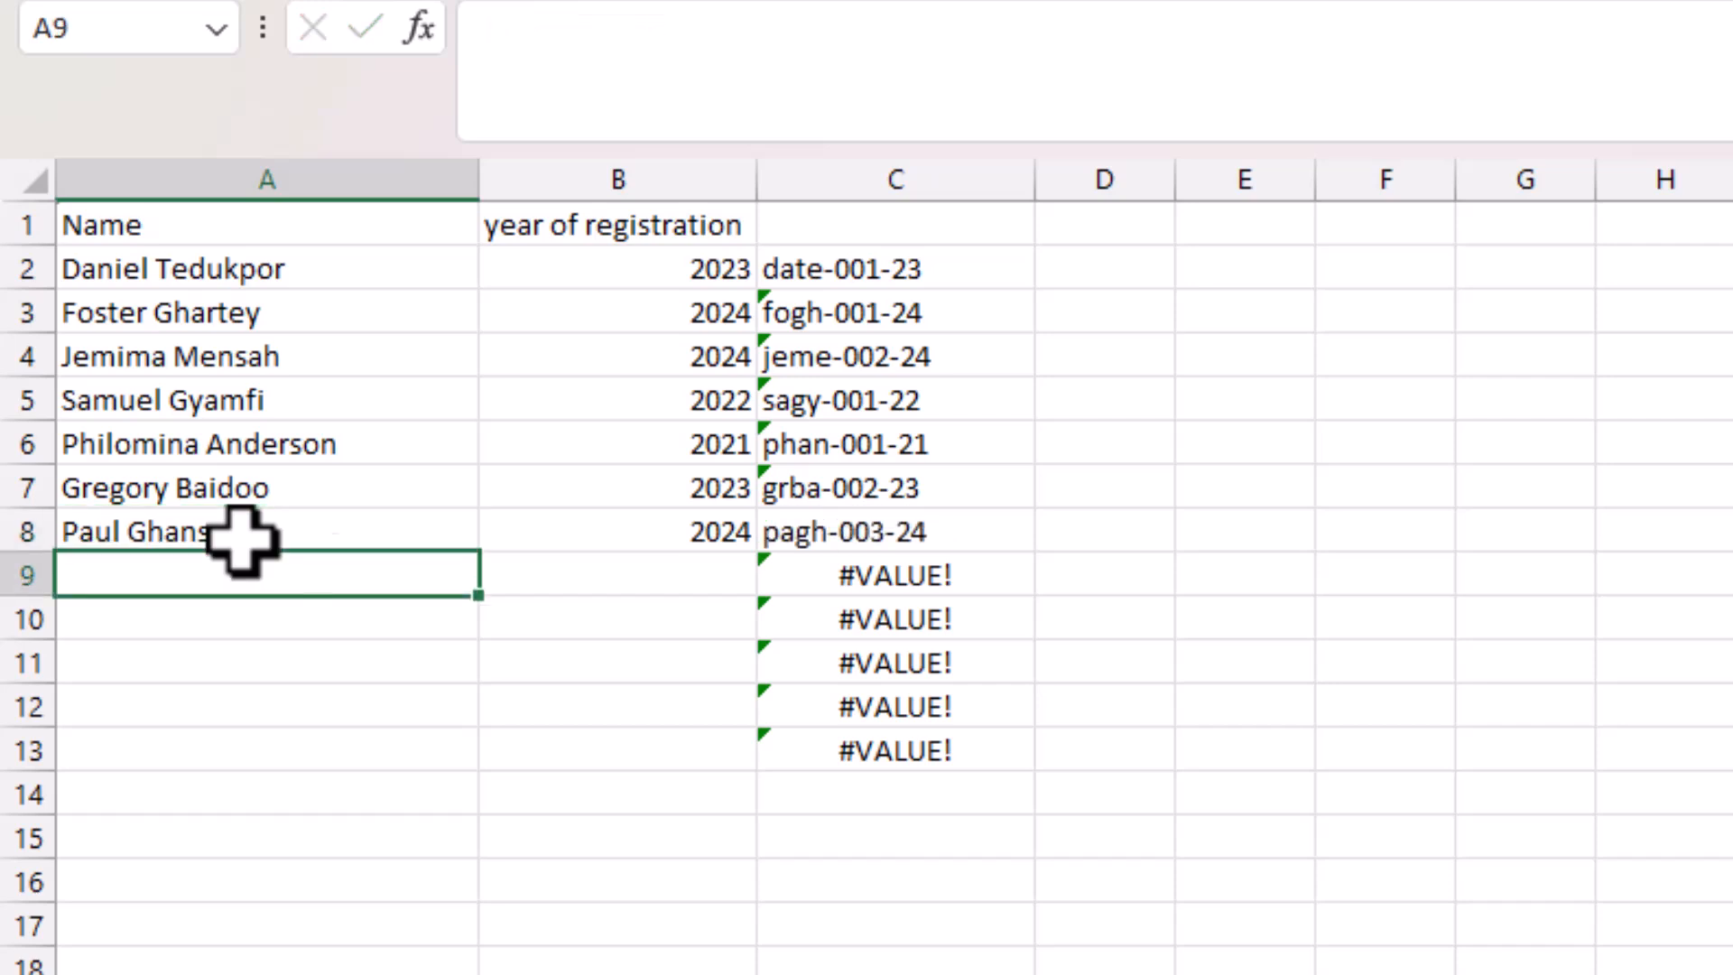
{"action": "left_click", "coordinate": [848, 537]}
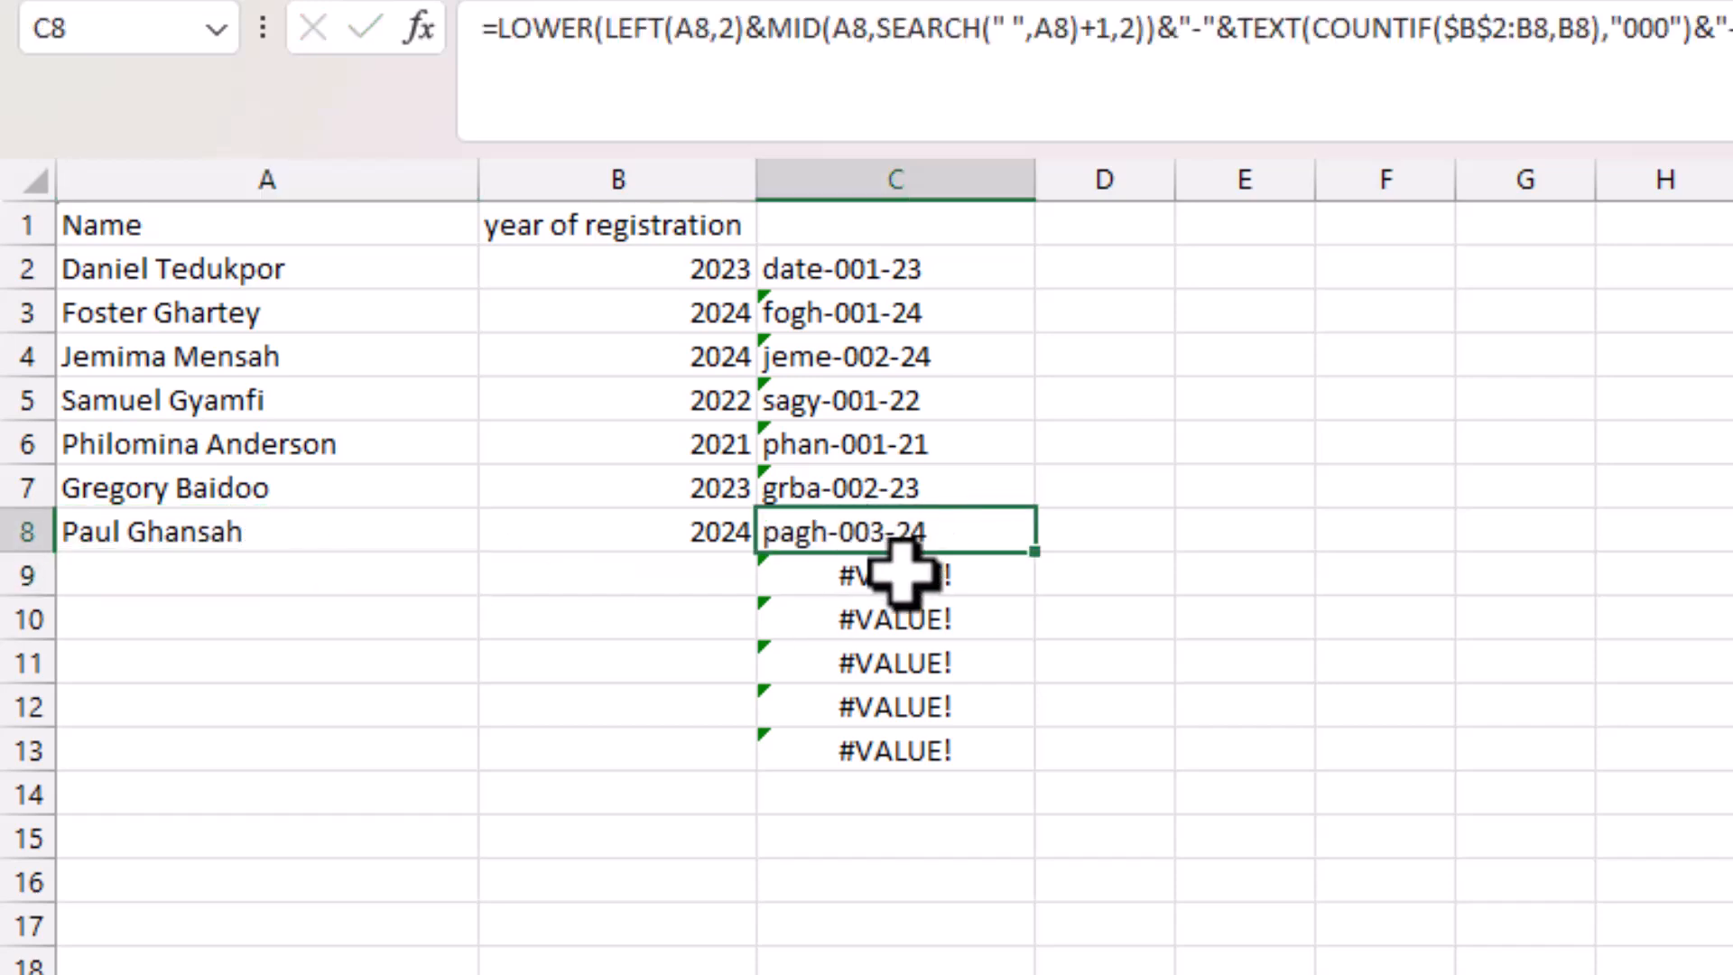
{"action": "left_click", "coordinate": [1320, 365]}
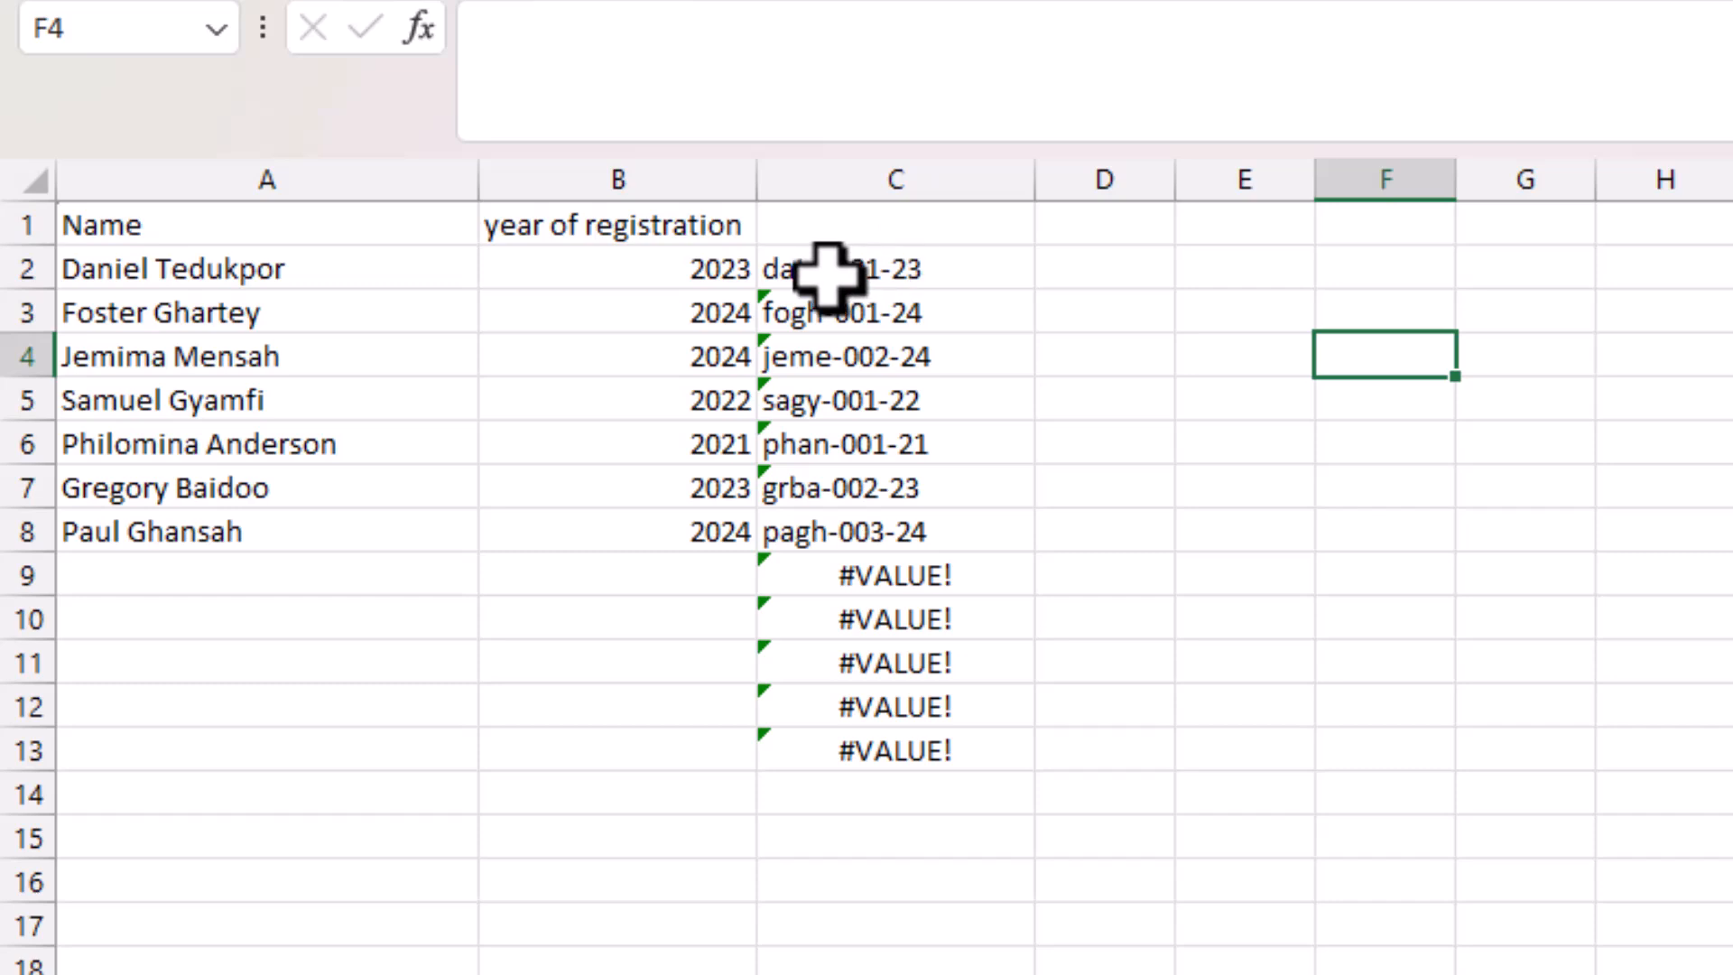
Rewrite C2's ID formula as =IFERROR(original formula,"") so errors return blank.
{"action": "left_click", "coordinate": [862, 274]}
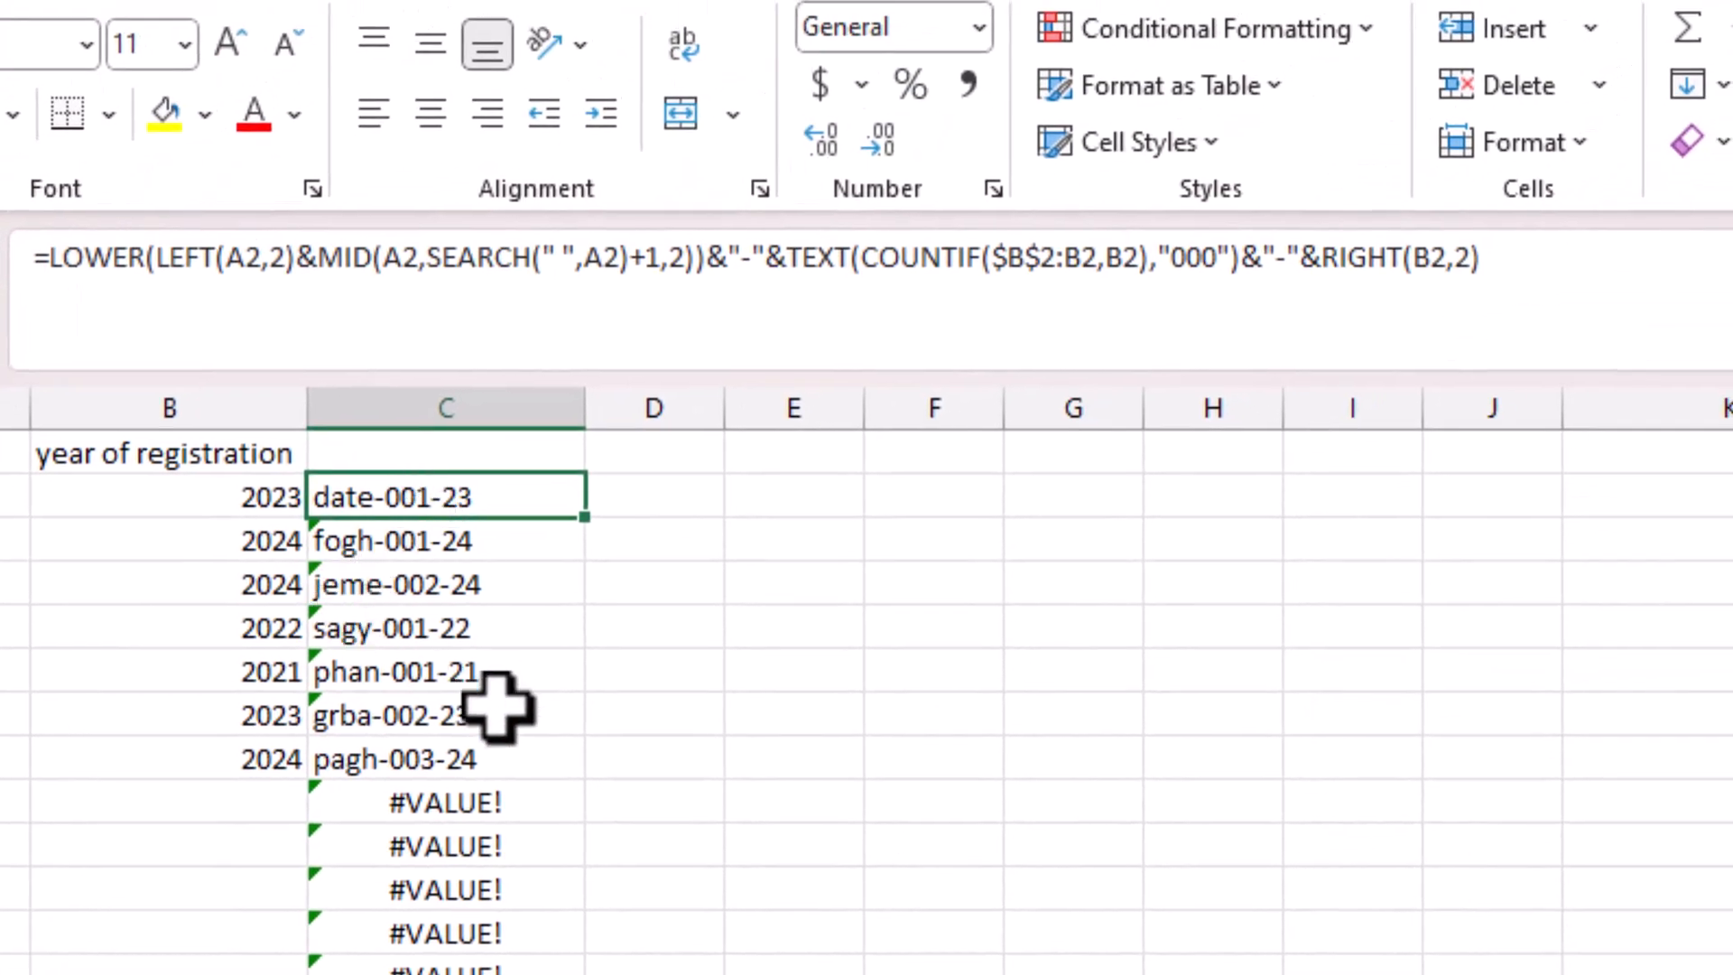
{"action": "left_click", "coordinate": [47, 262]}
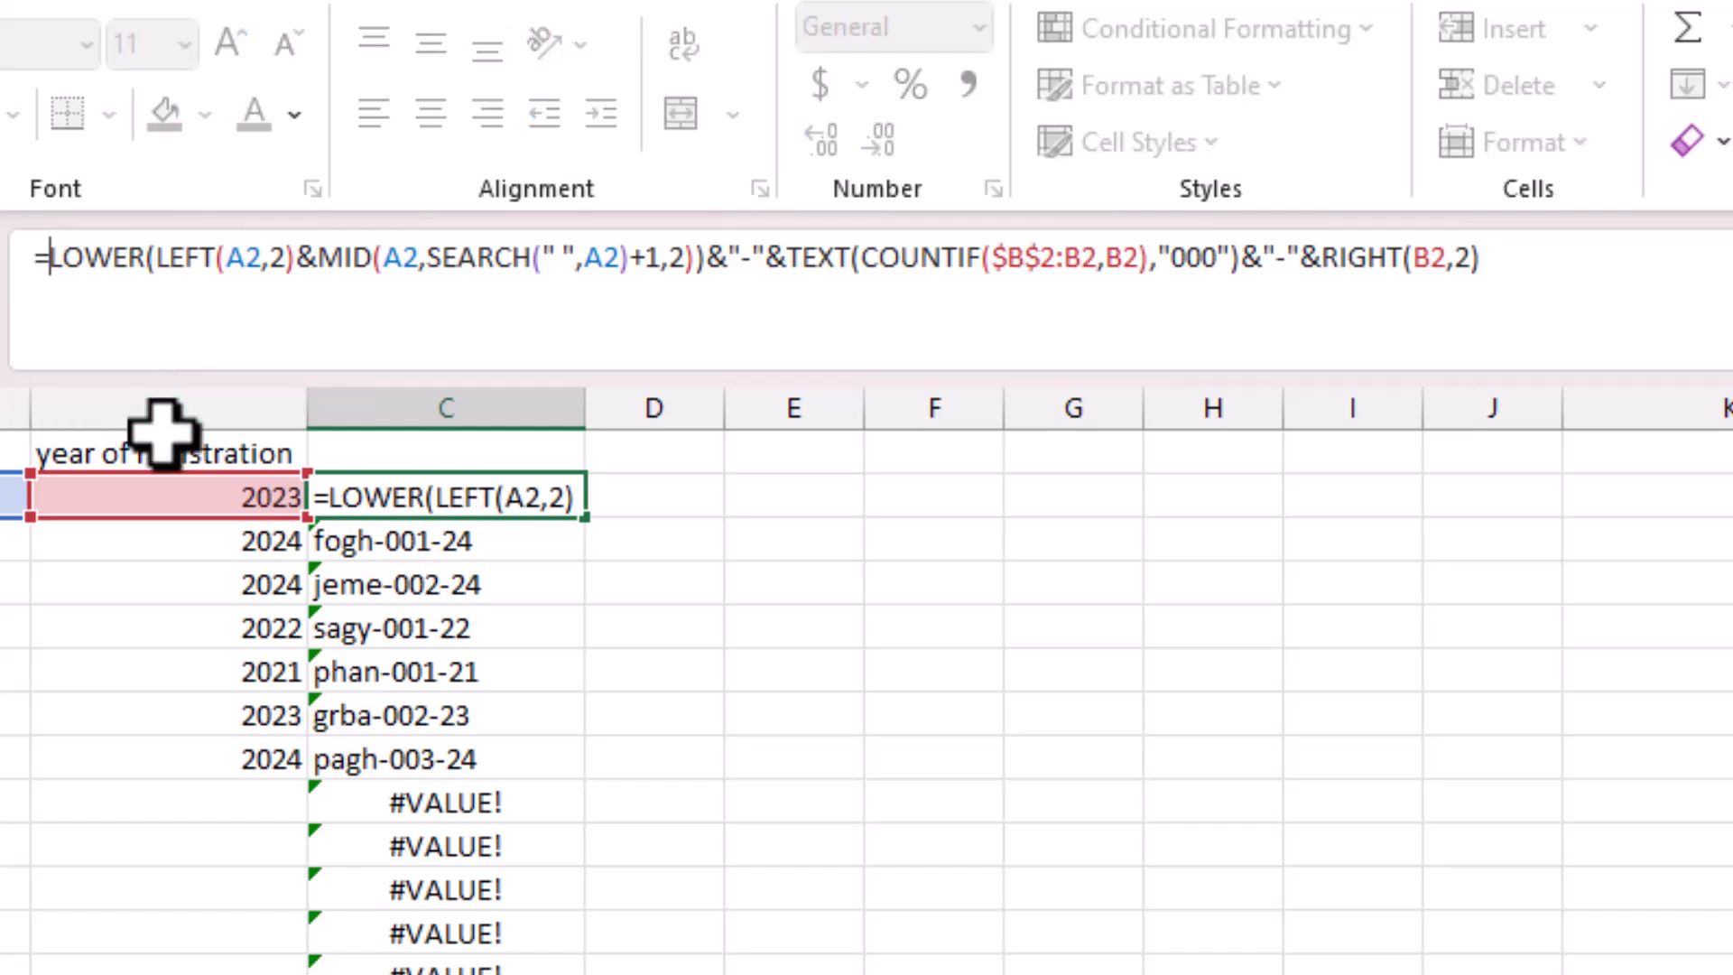
{"action": "type", "text": "iferr"}
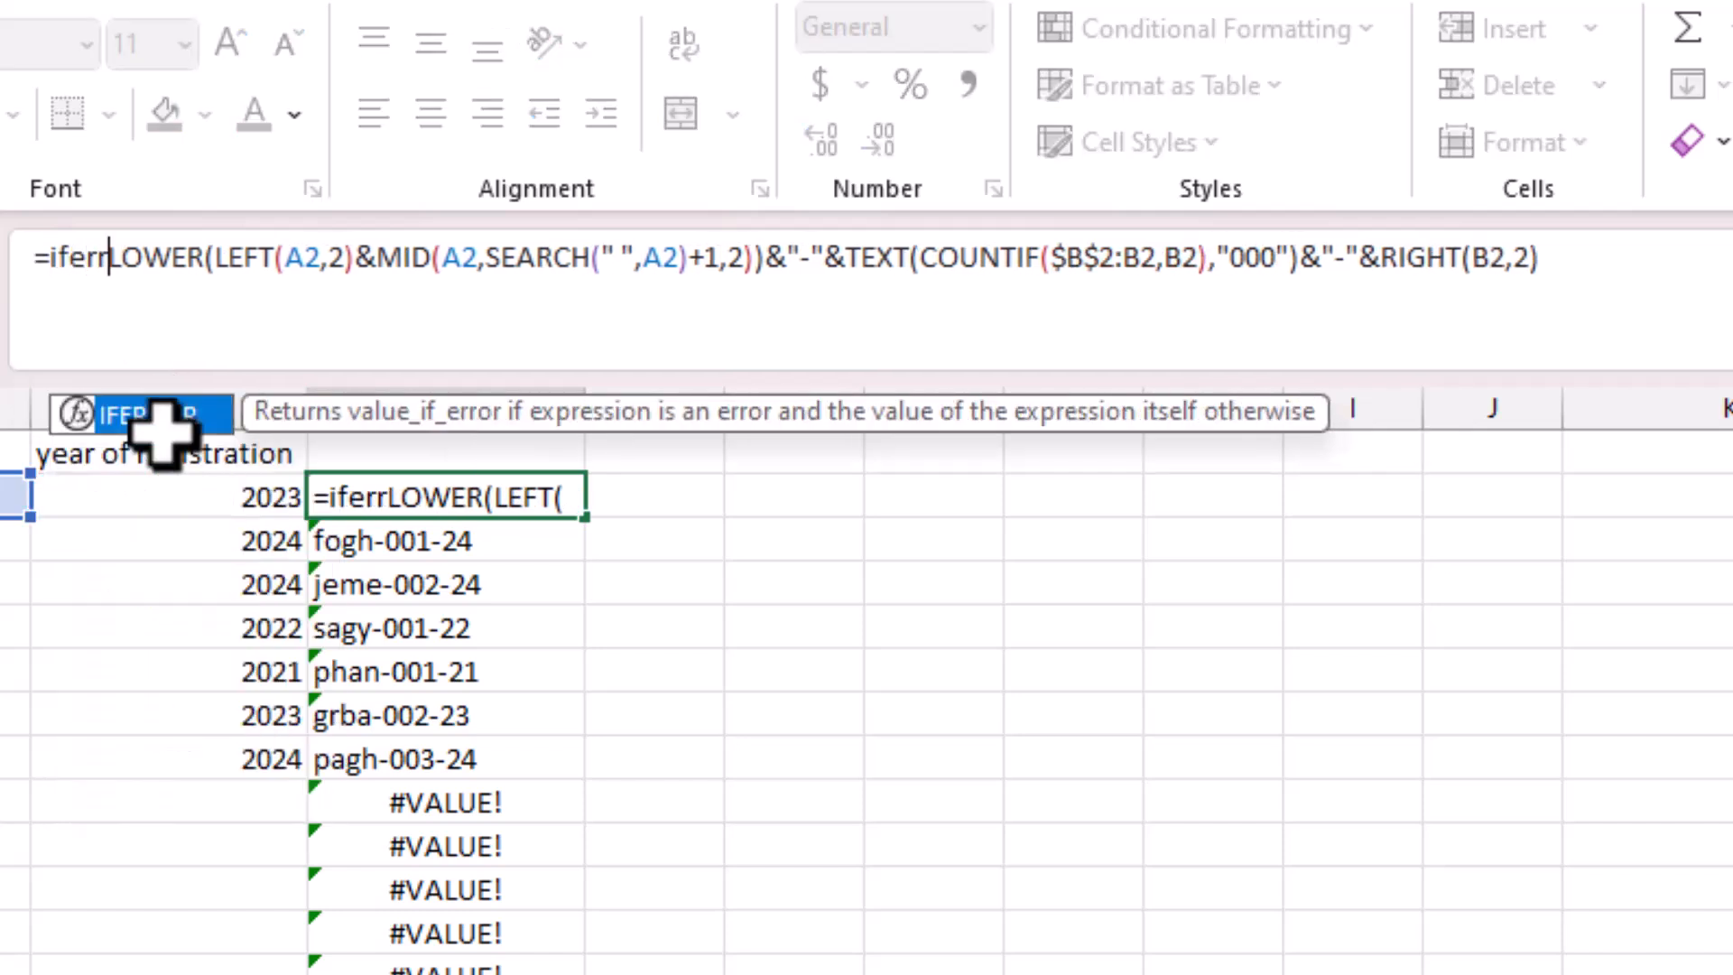
{"action": "type", "text": "or"}
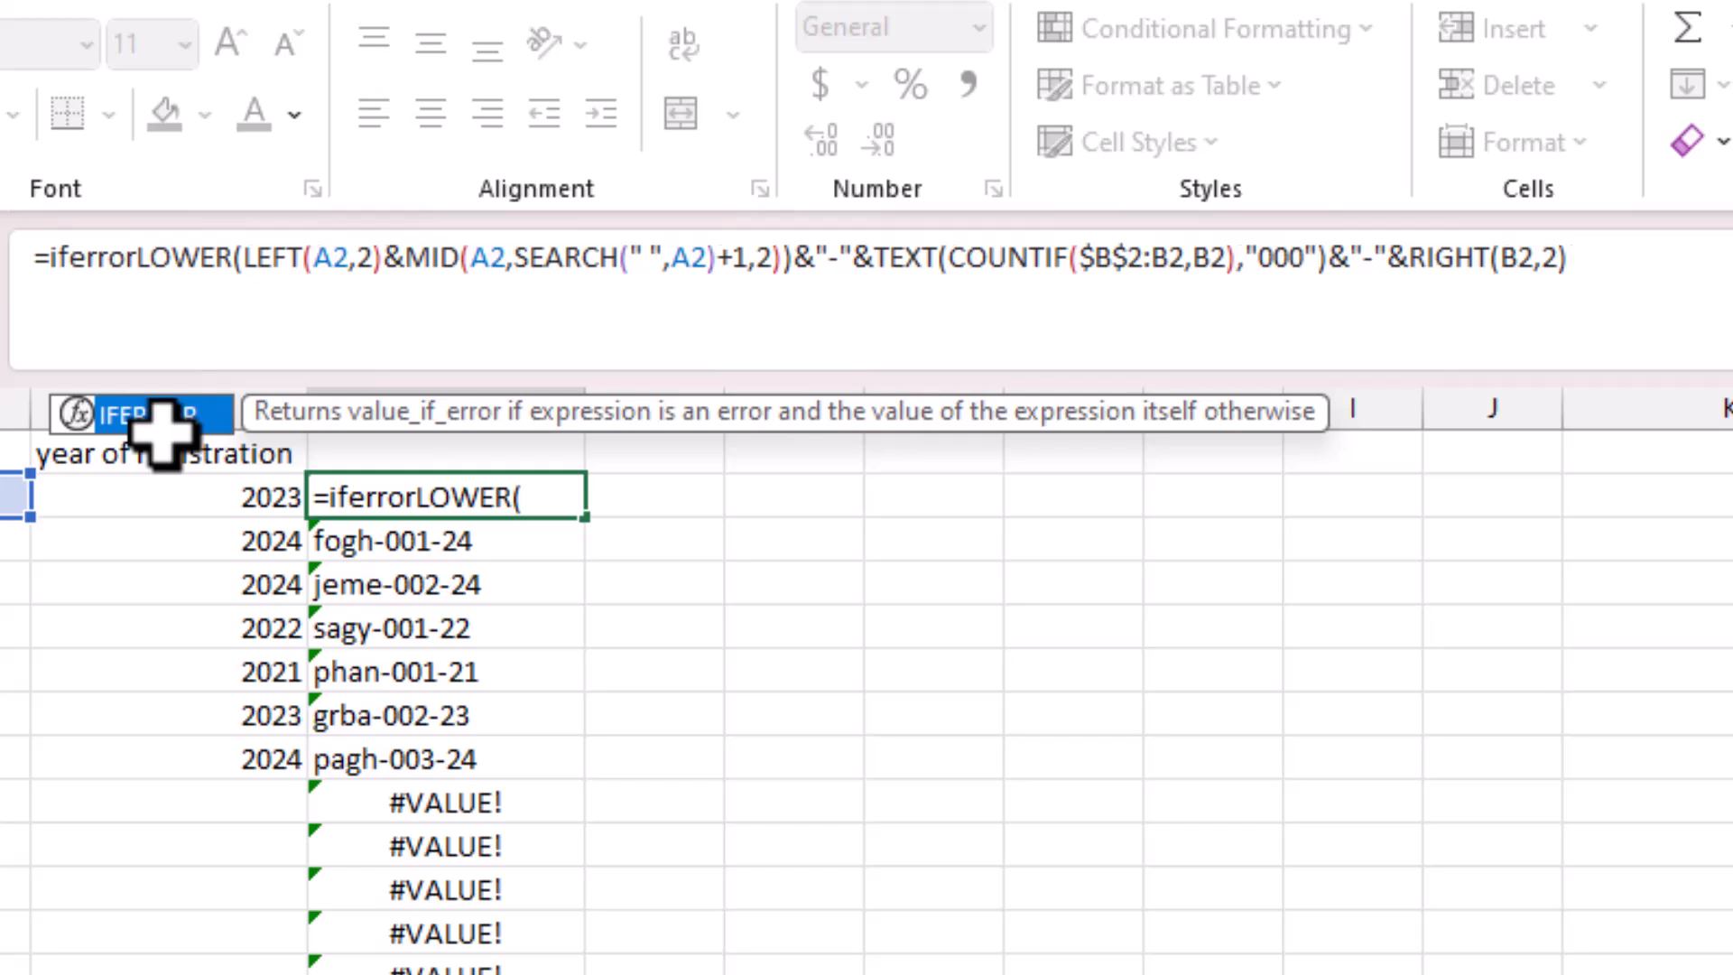
{"action": "type", "text": "("}
{"action": "left_click_drag", "start_coordinate": [148, 280], "coordinate": [1692, 327]}
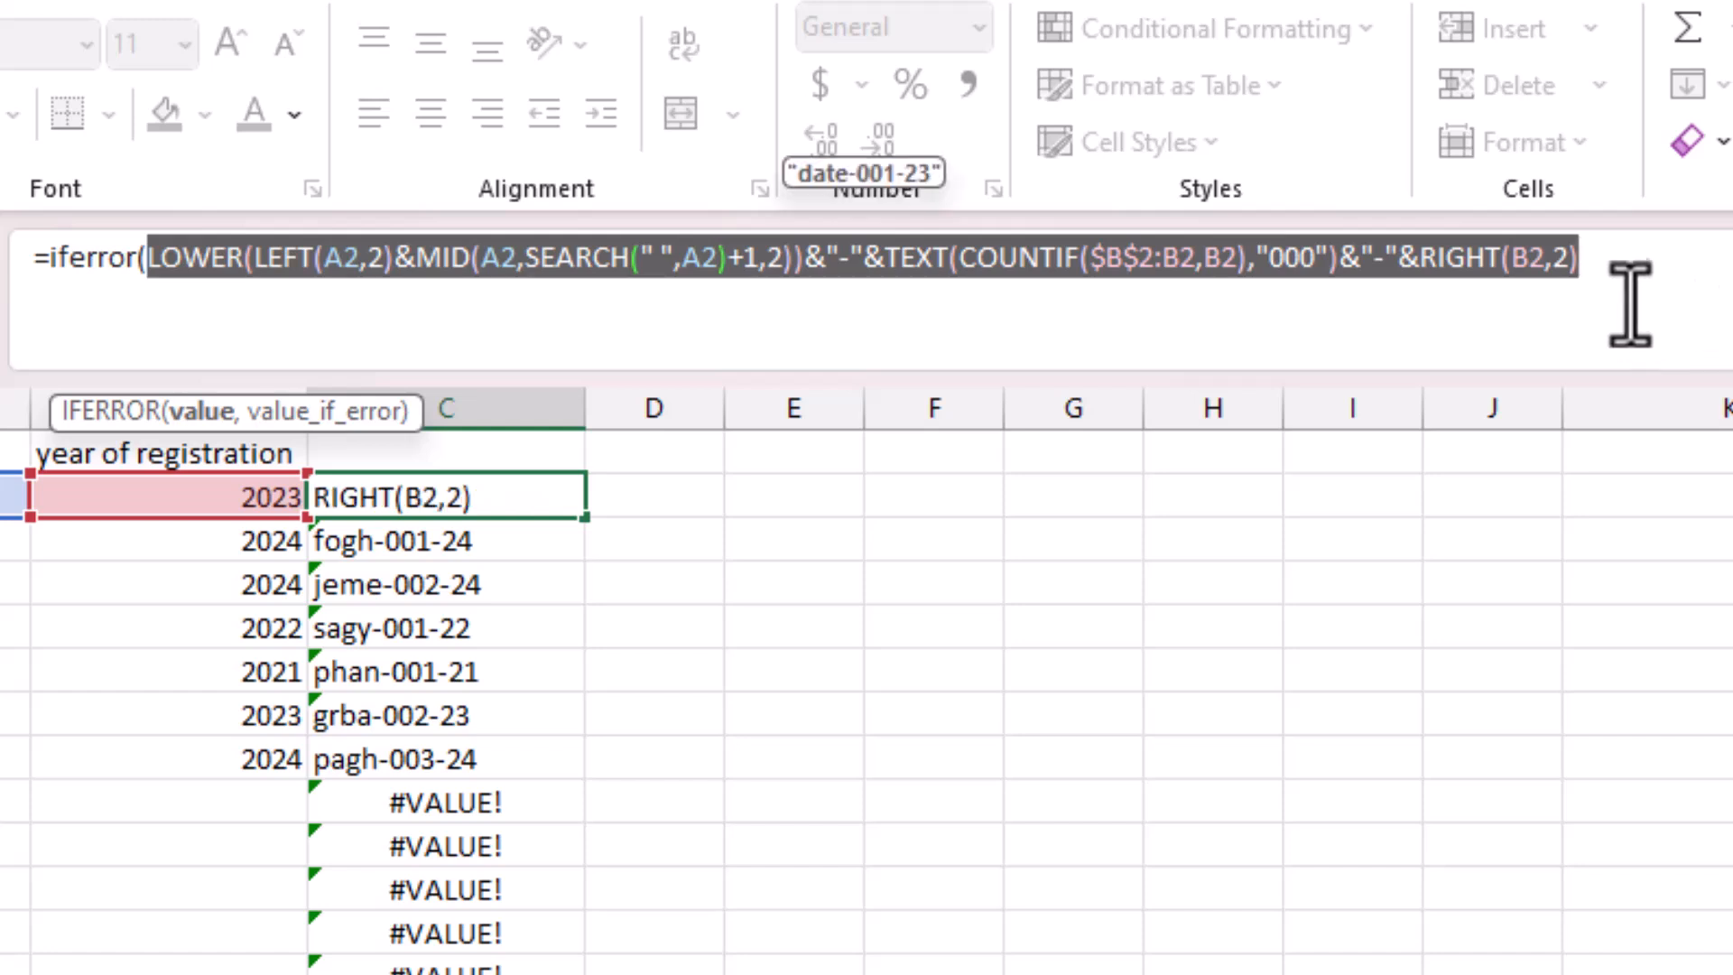
{"action": "left_click", "coordinate": [1602, 262]}
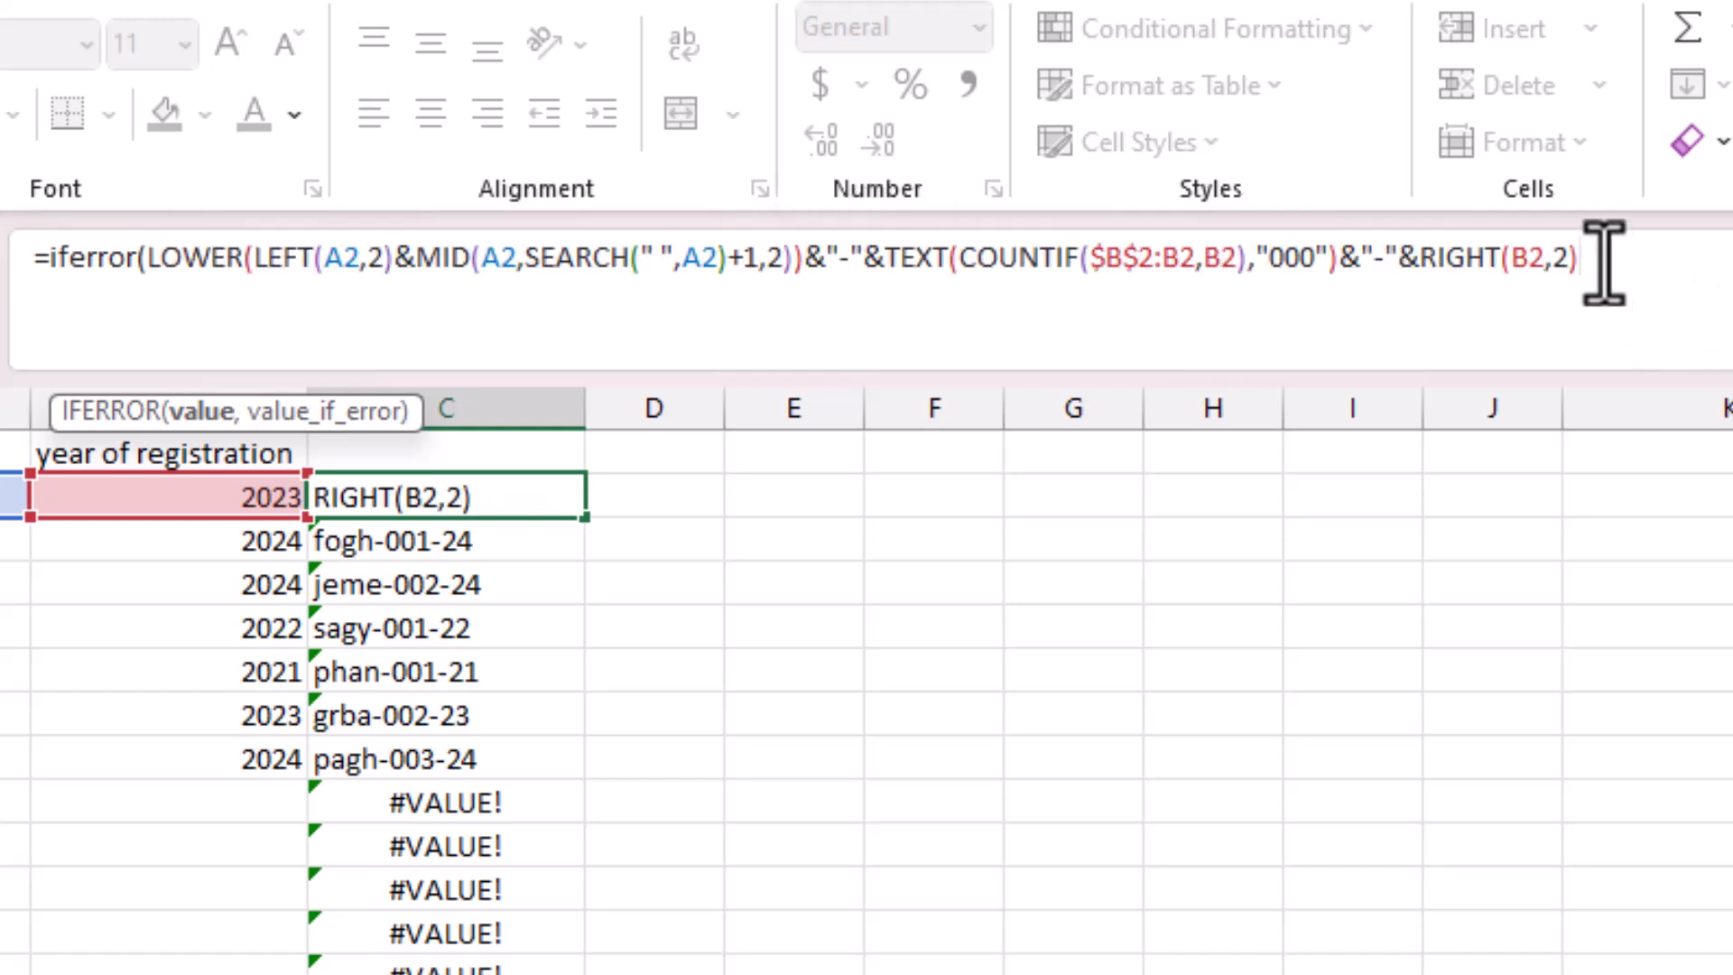
{"action": "type", "text": ")"}
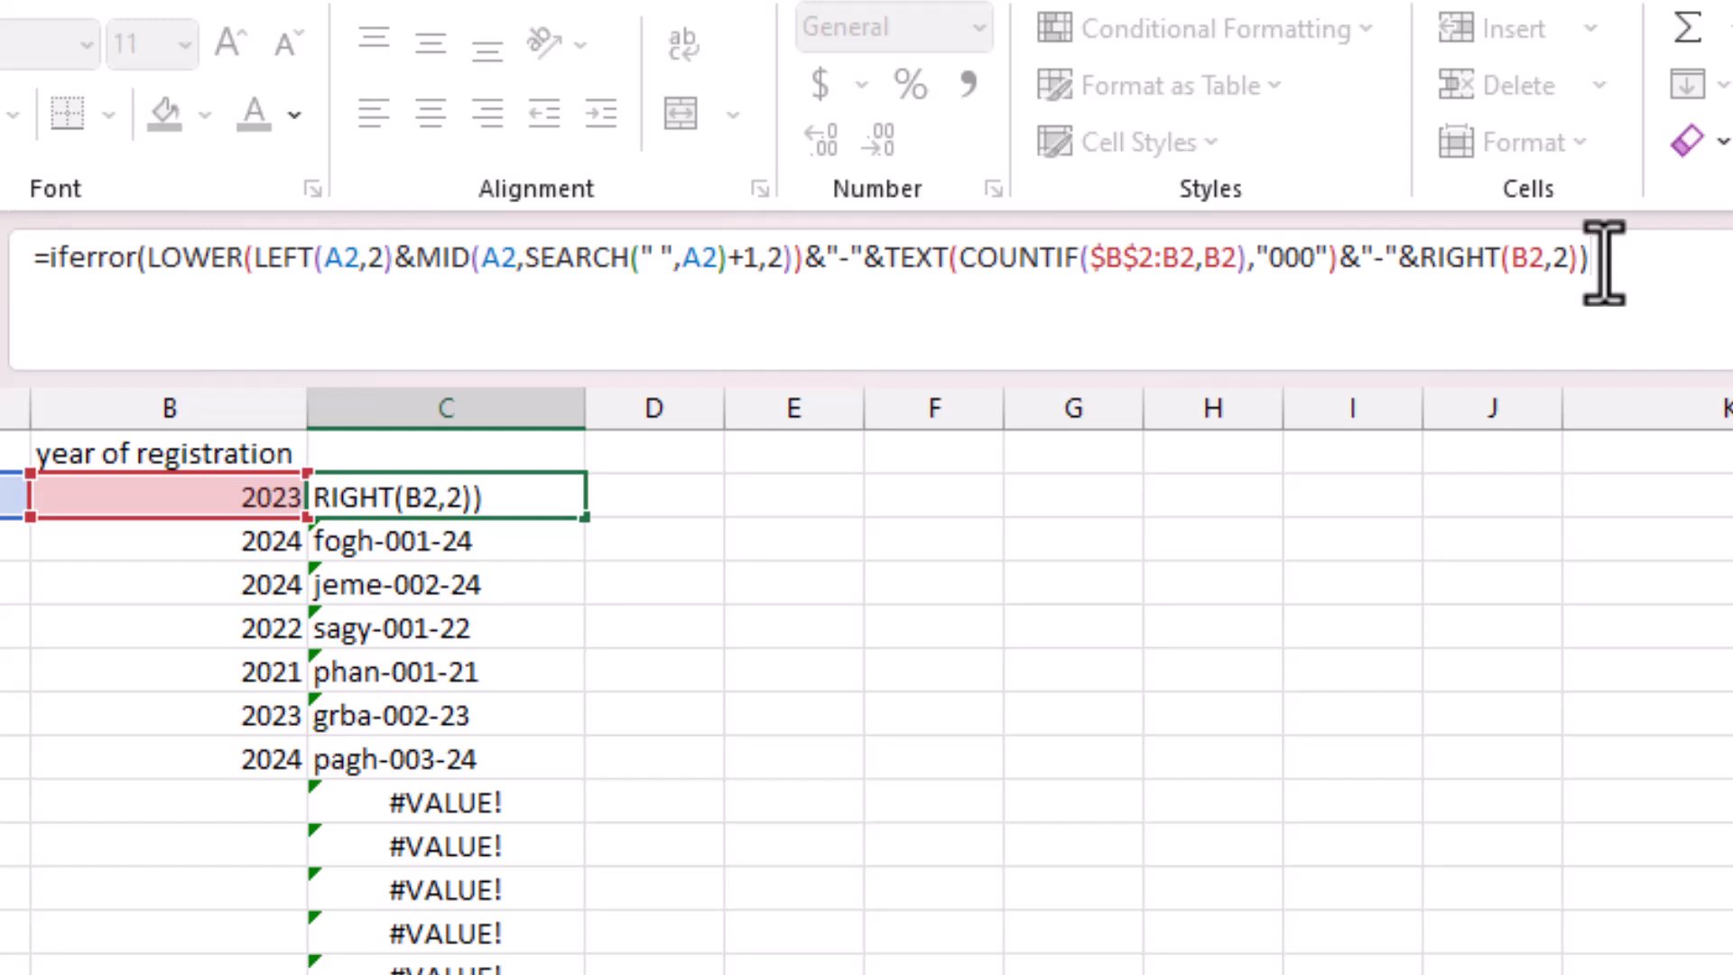
{"action": "key", "text": "BackSpace"}
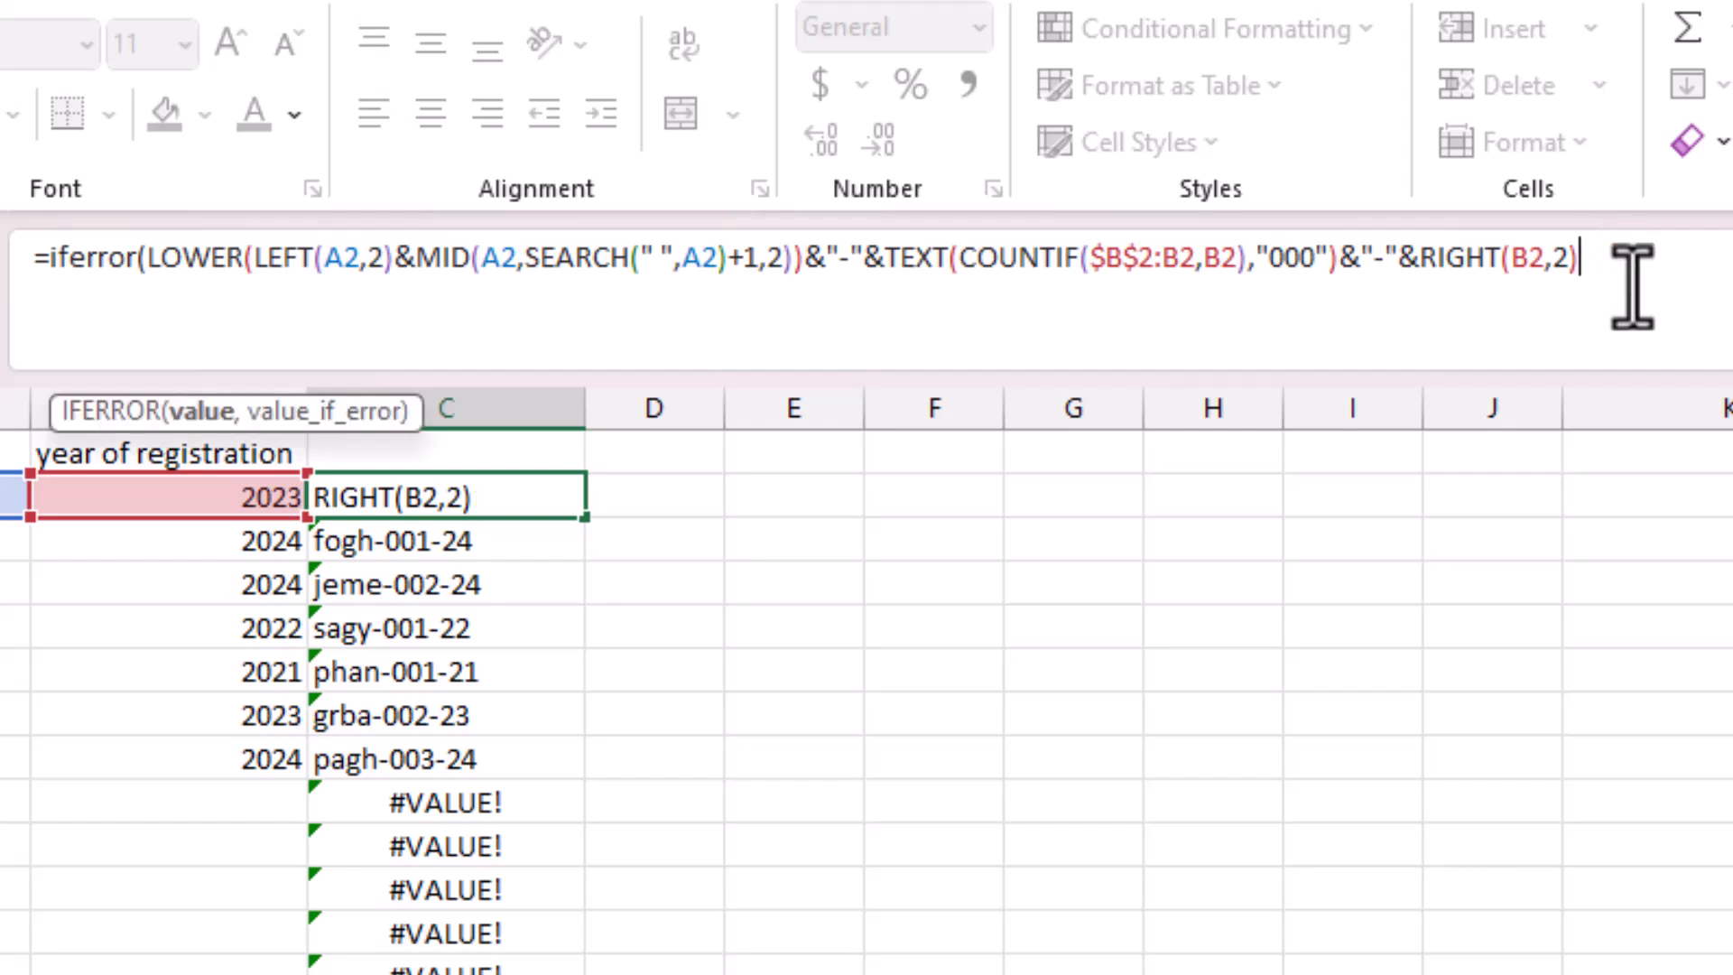
{"action": "type", "text": ","}
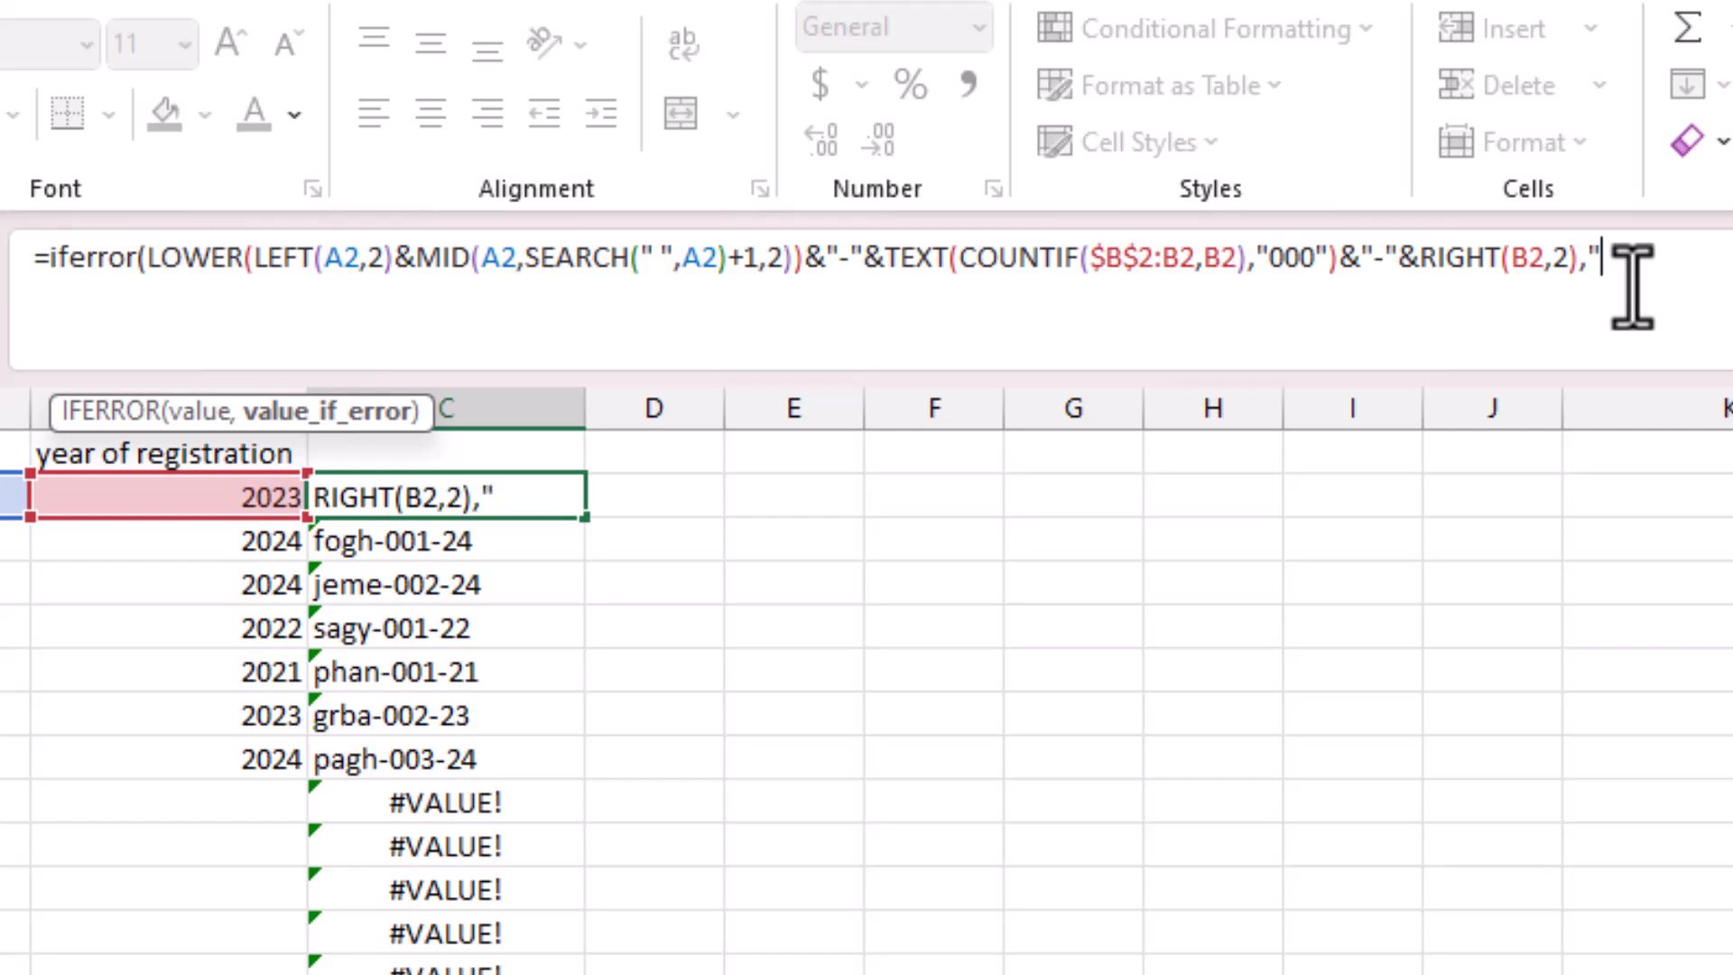
{"action": "type", "text": "\"\")"}
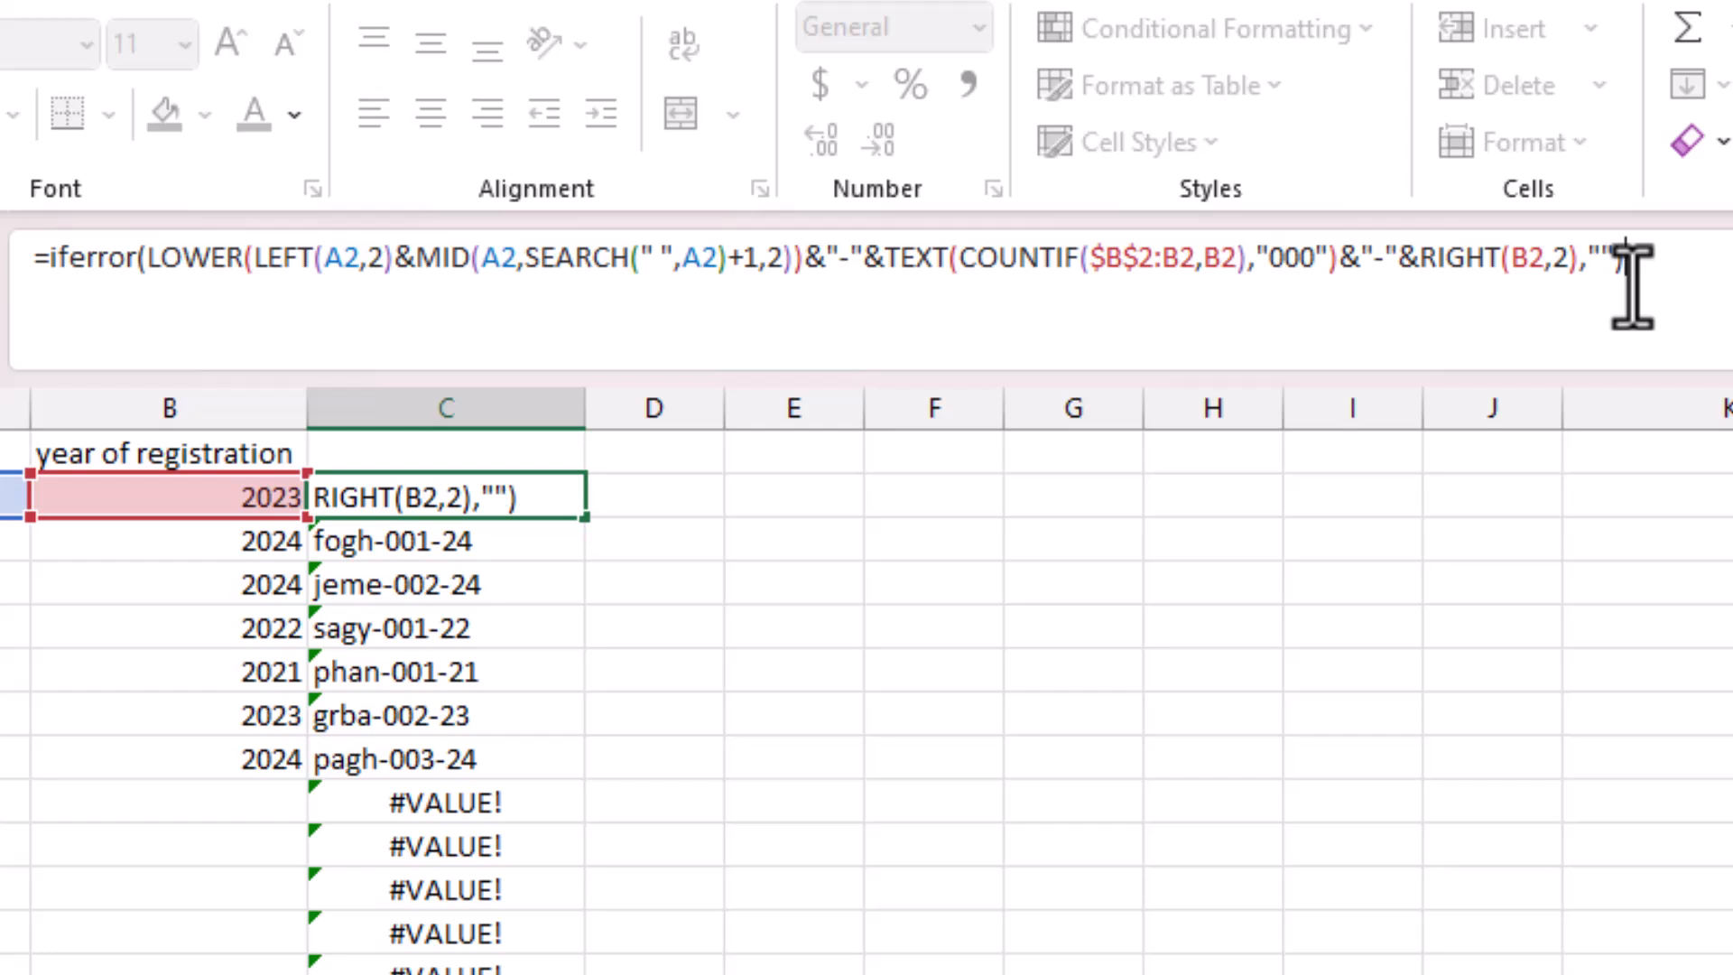
{"action": "key", "text": "Return"}
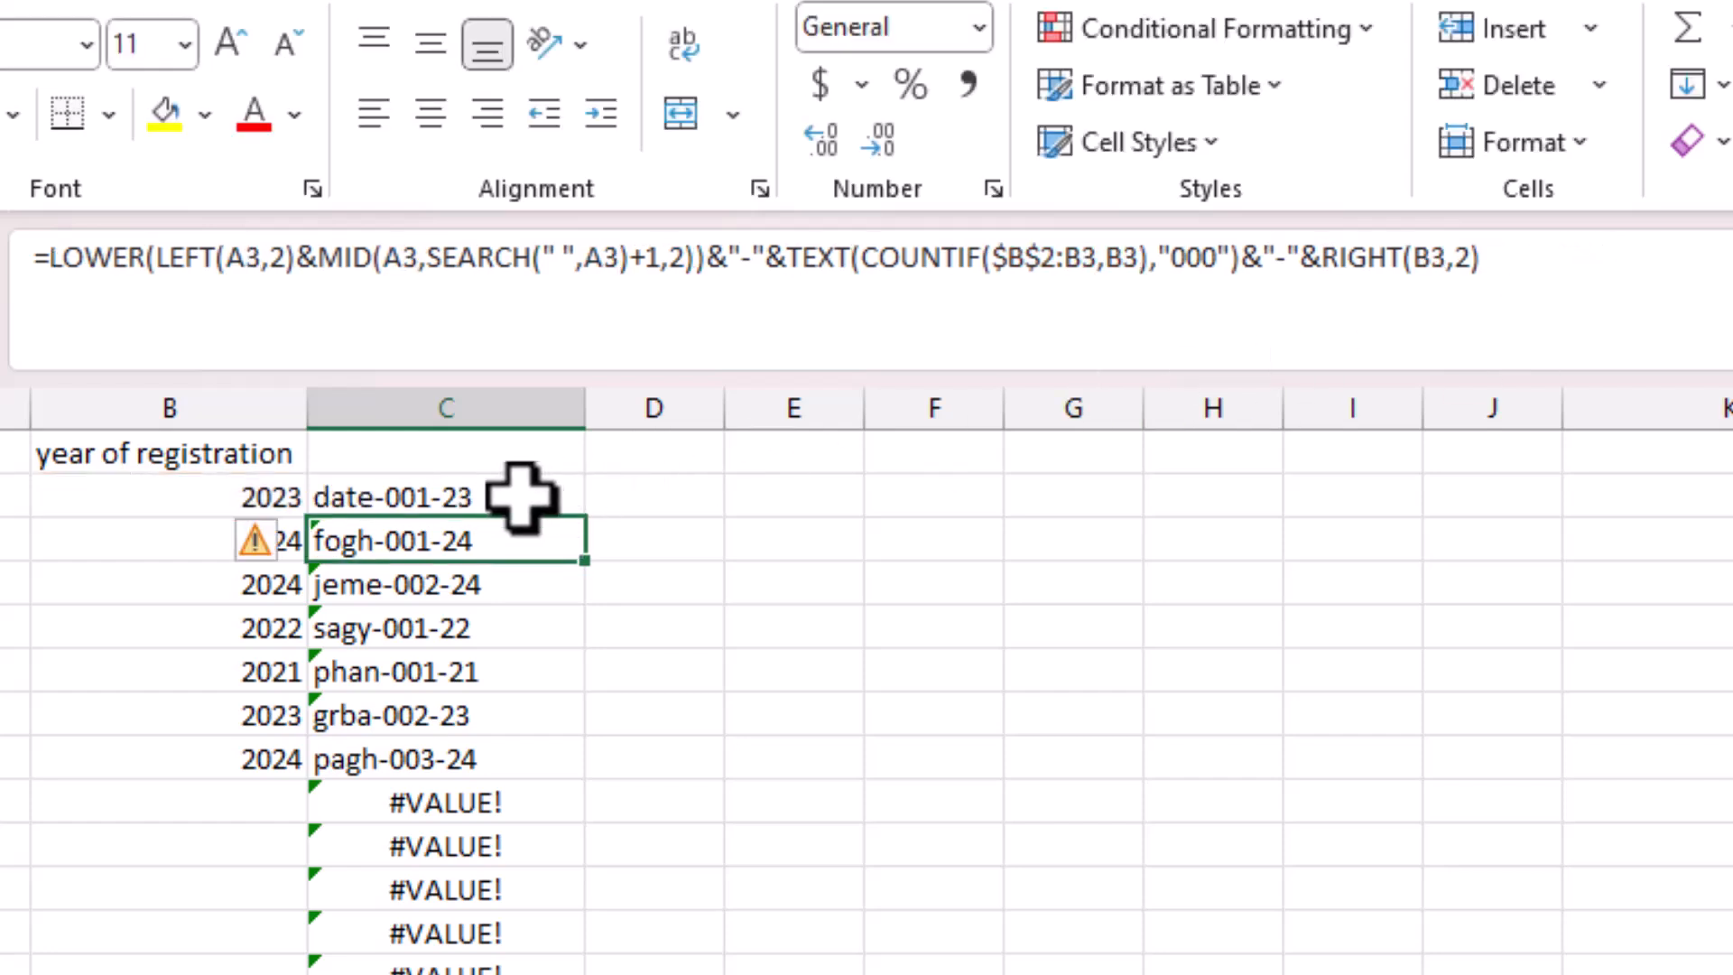
Fill the IFERROR formula from C2 down column C.
{"action": "left_click", "coordinate": [523, 496]}
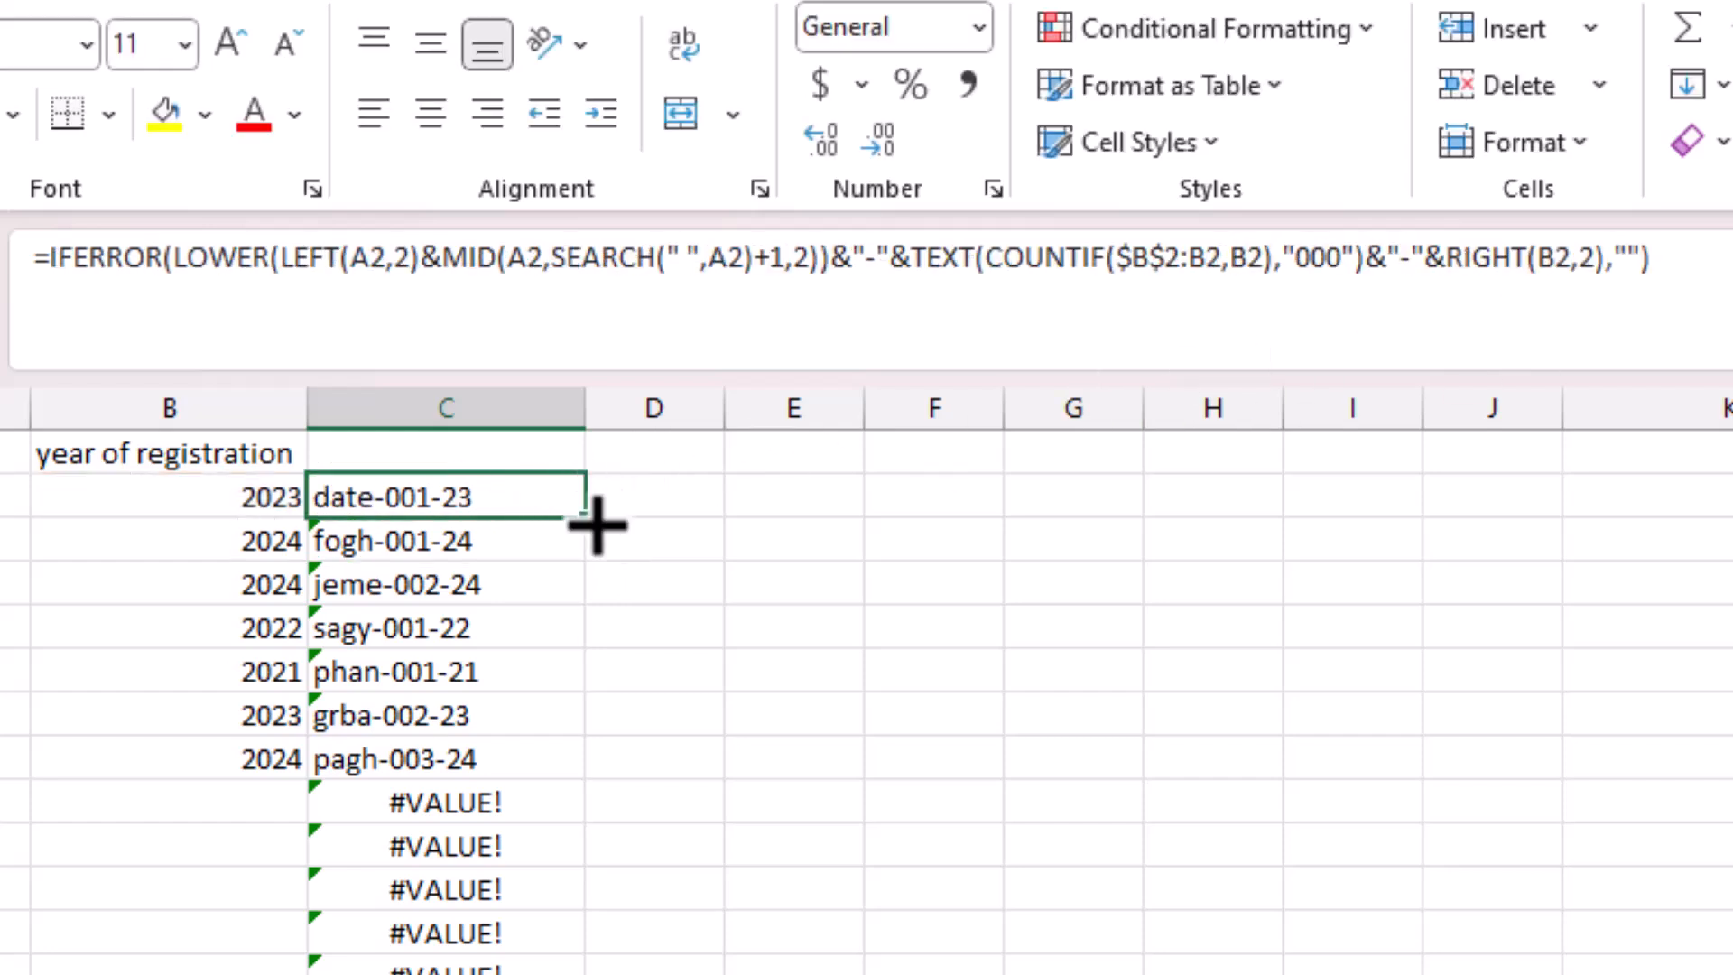
{"action": "left_click_drag", "start_coordinate": [585, 518], "coordinate": [577, 973]}
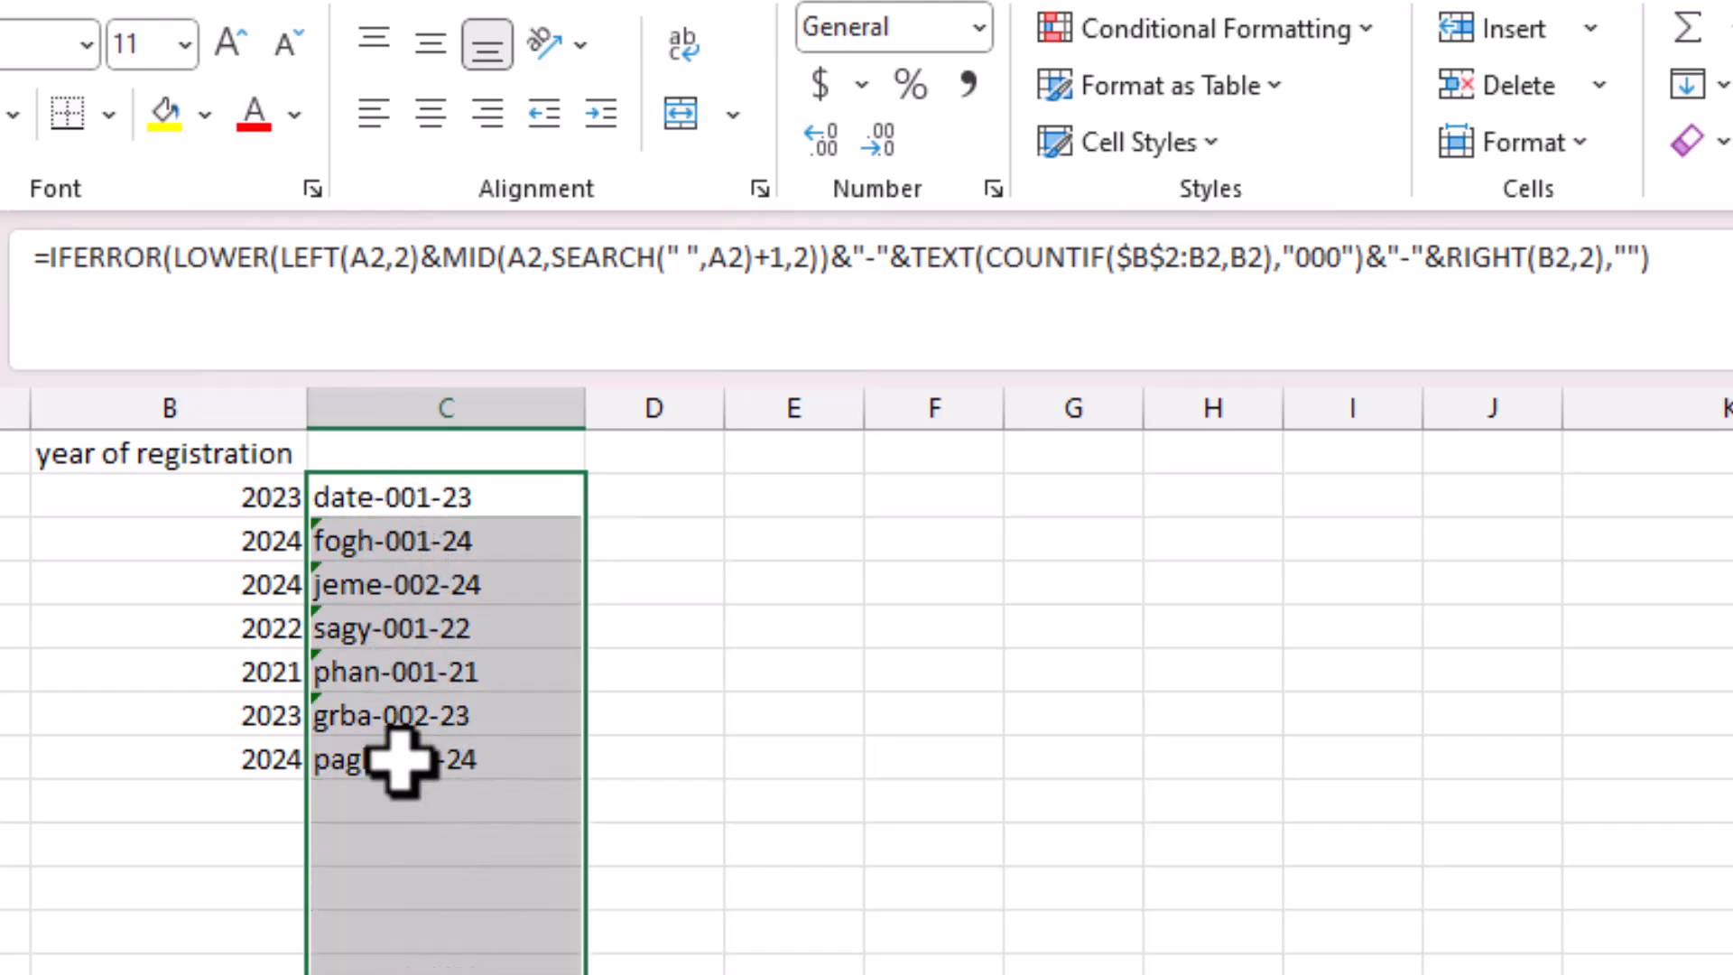
{"action": "left_click", "coordinate": [715, 599]}
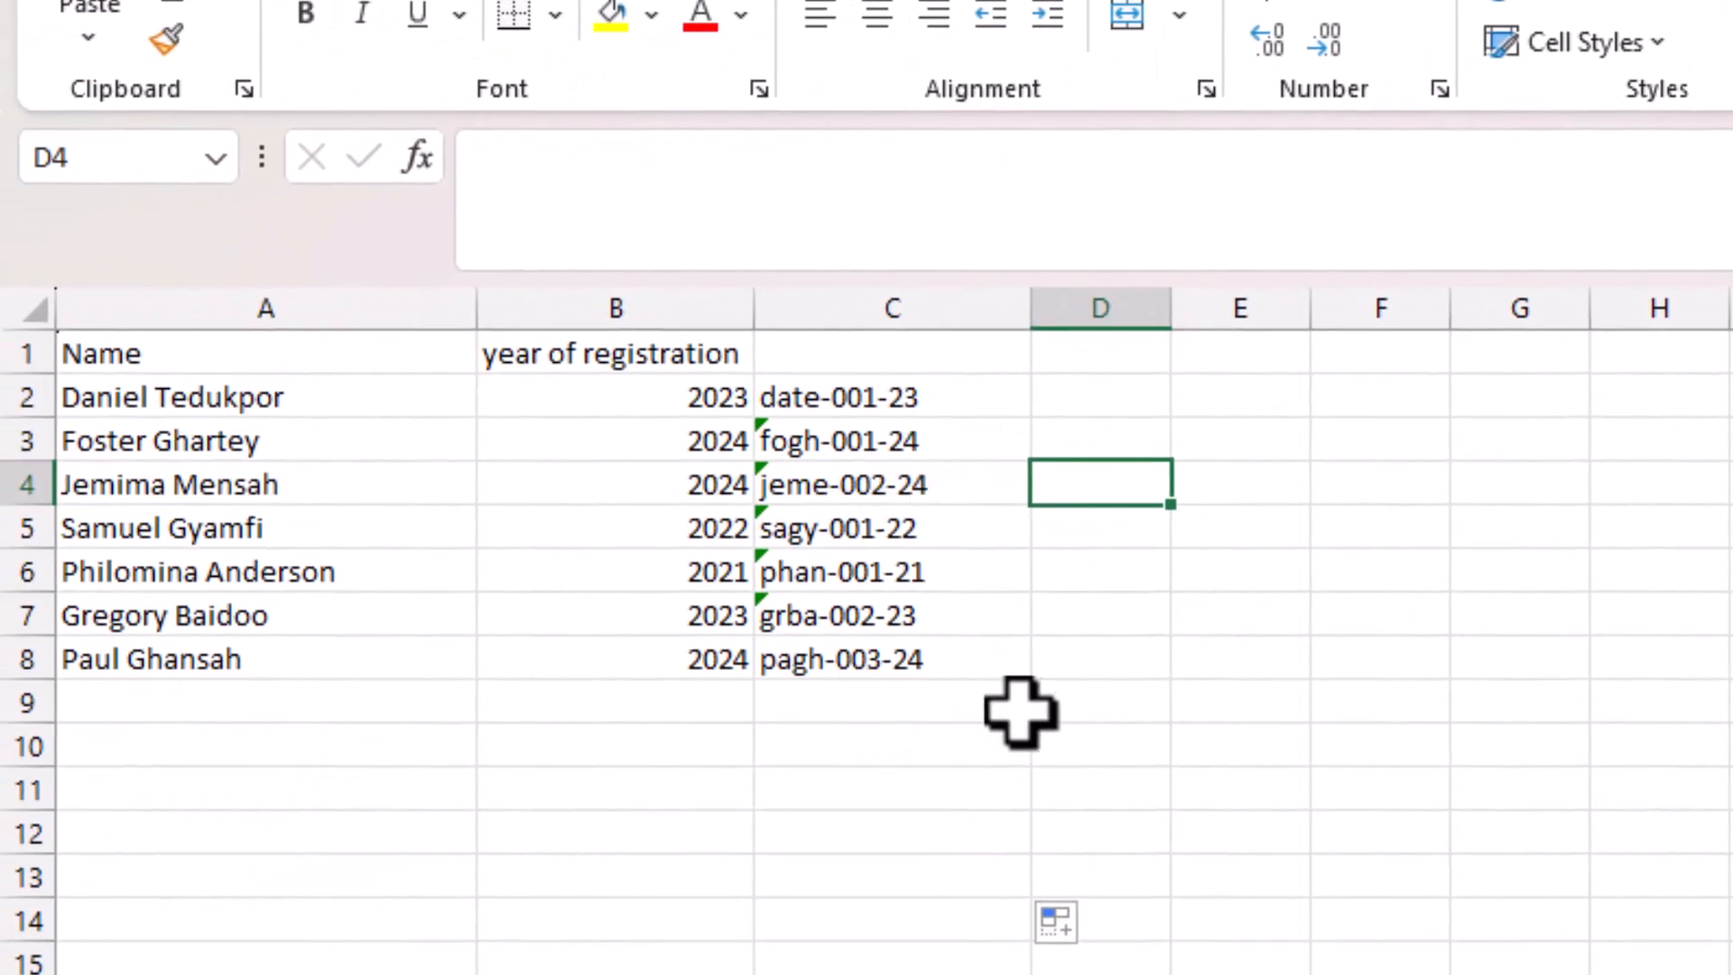
Add a new student's name in A9 with registration year 2024.
{"action": "left_click", "coordinate": [598, 832]}
{"action": "left_click", "coordinate": [205, 713]}
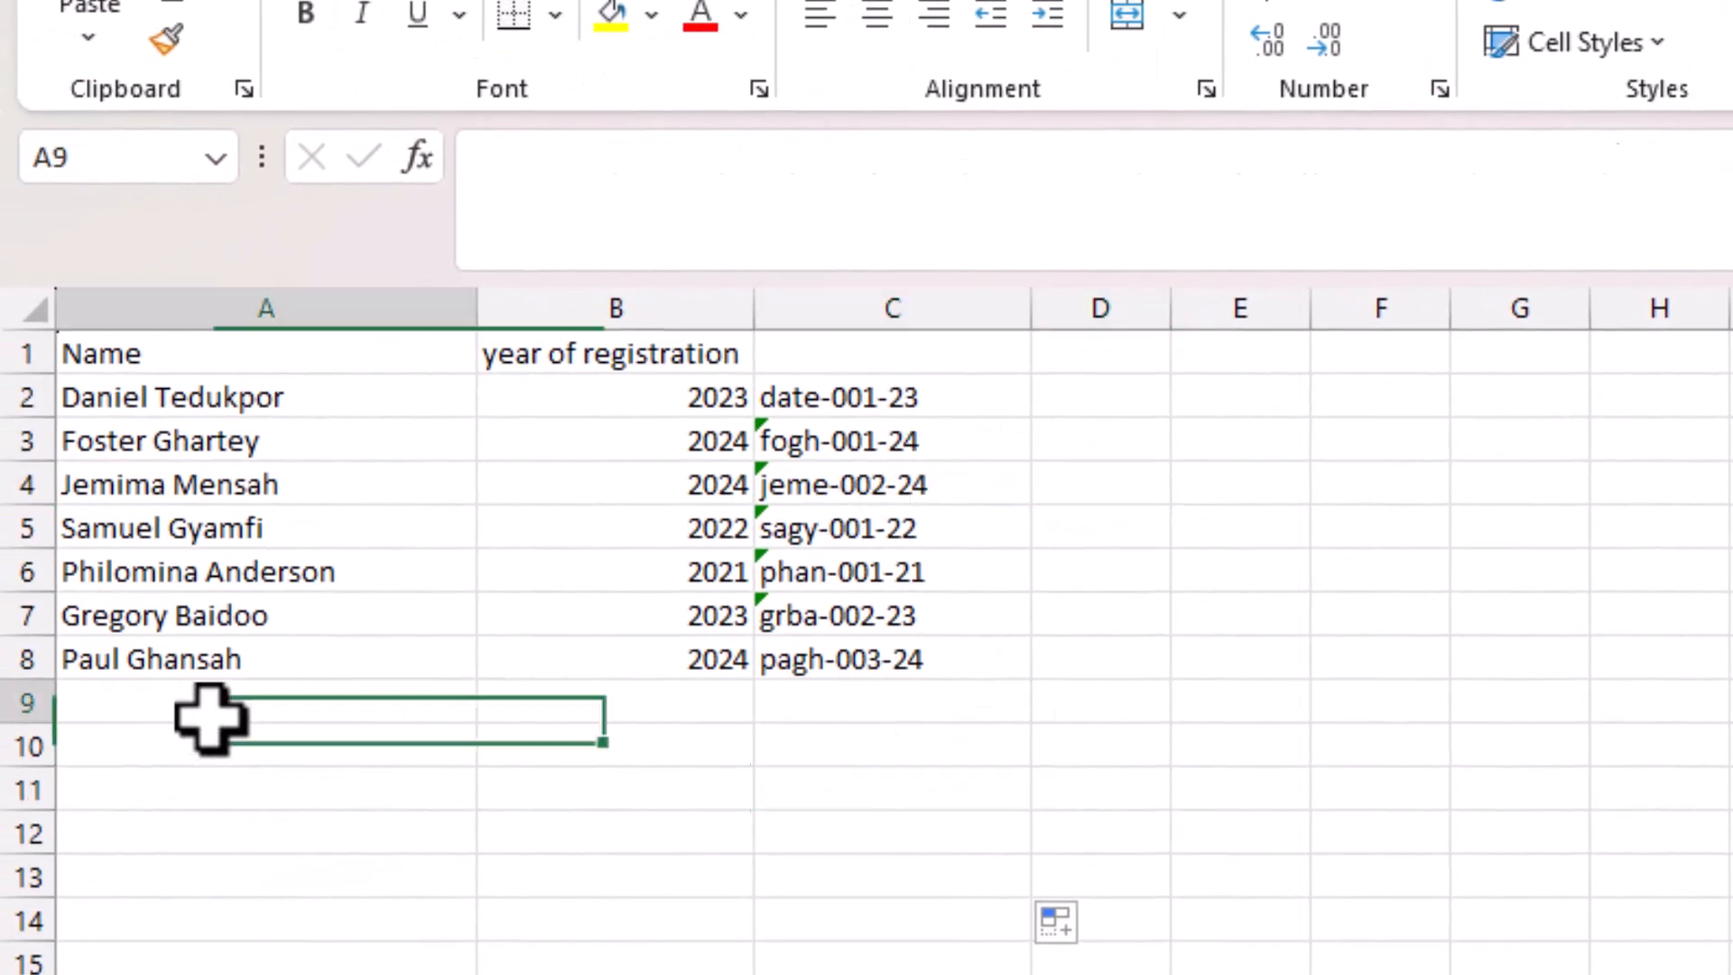
{"action": "left_click", "coordinate": [939, 673]}
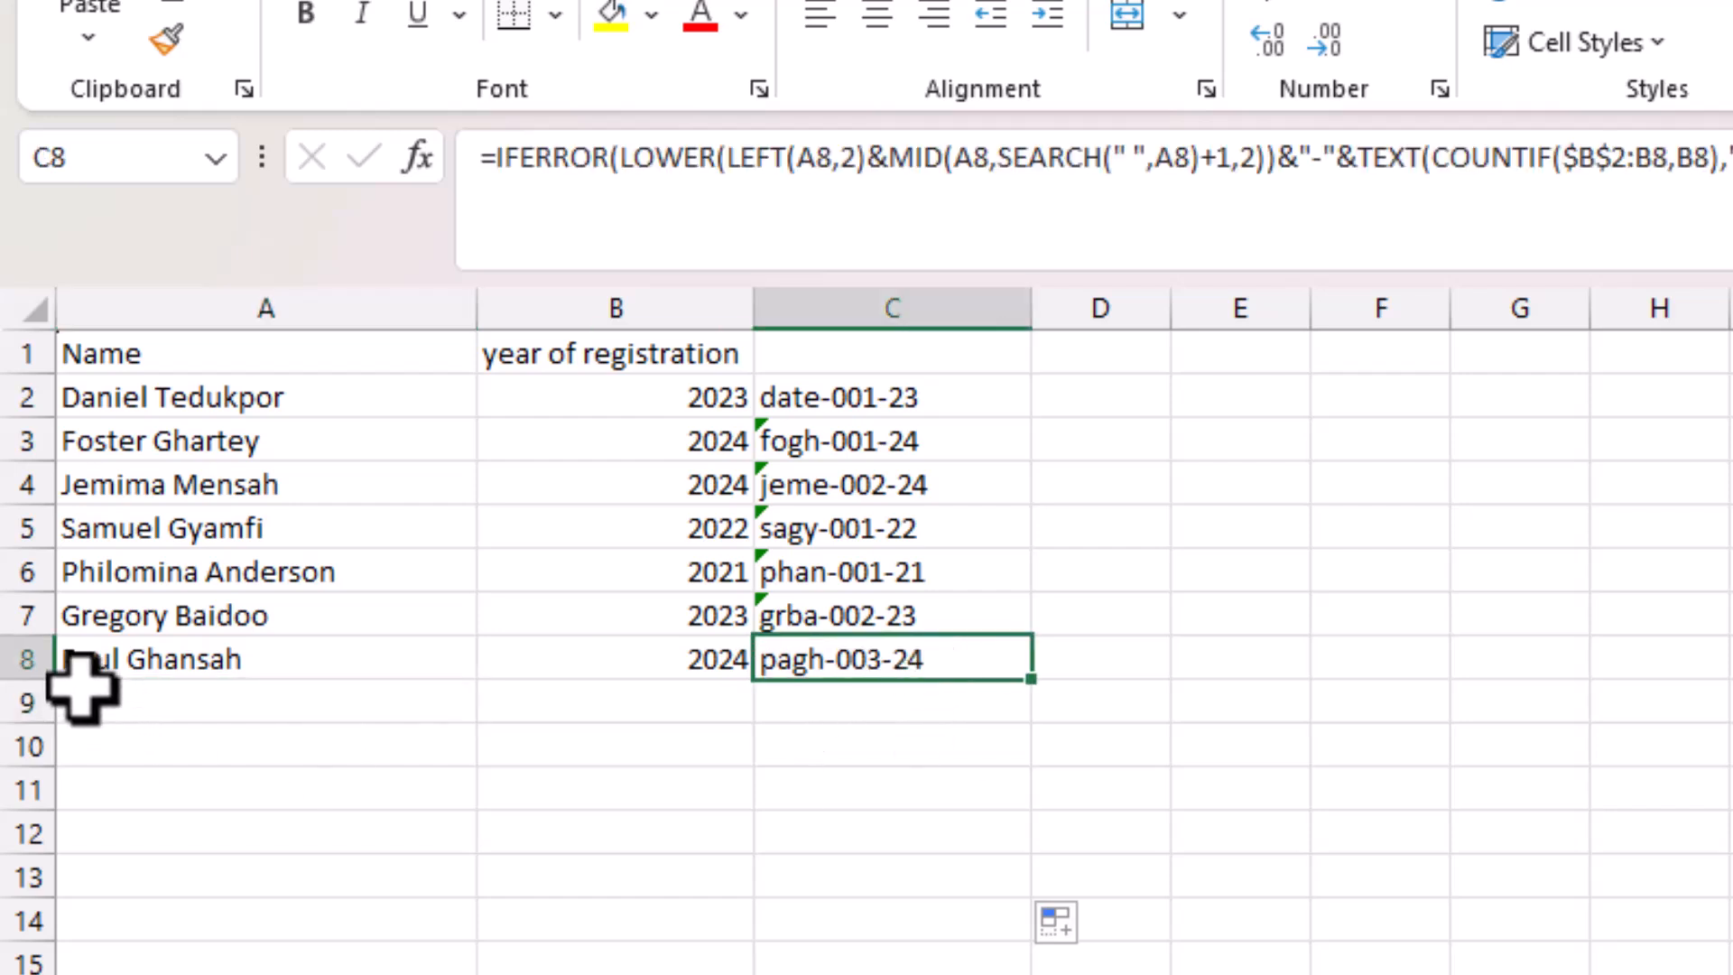
{"action": "left_click", "coordinate": [111, 701]}
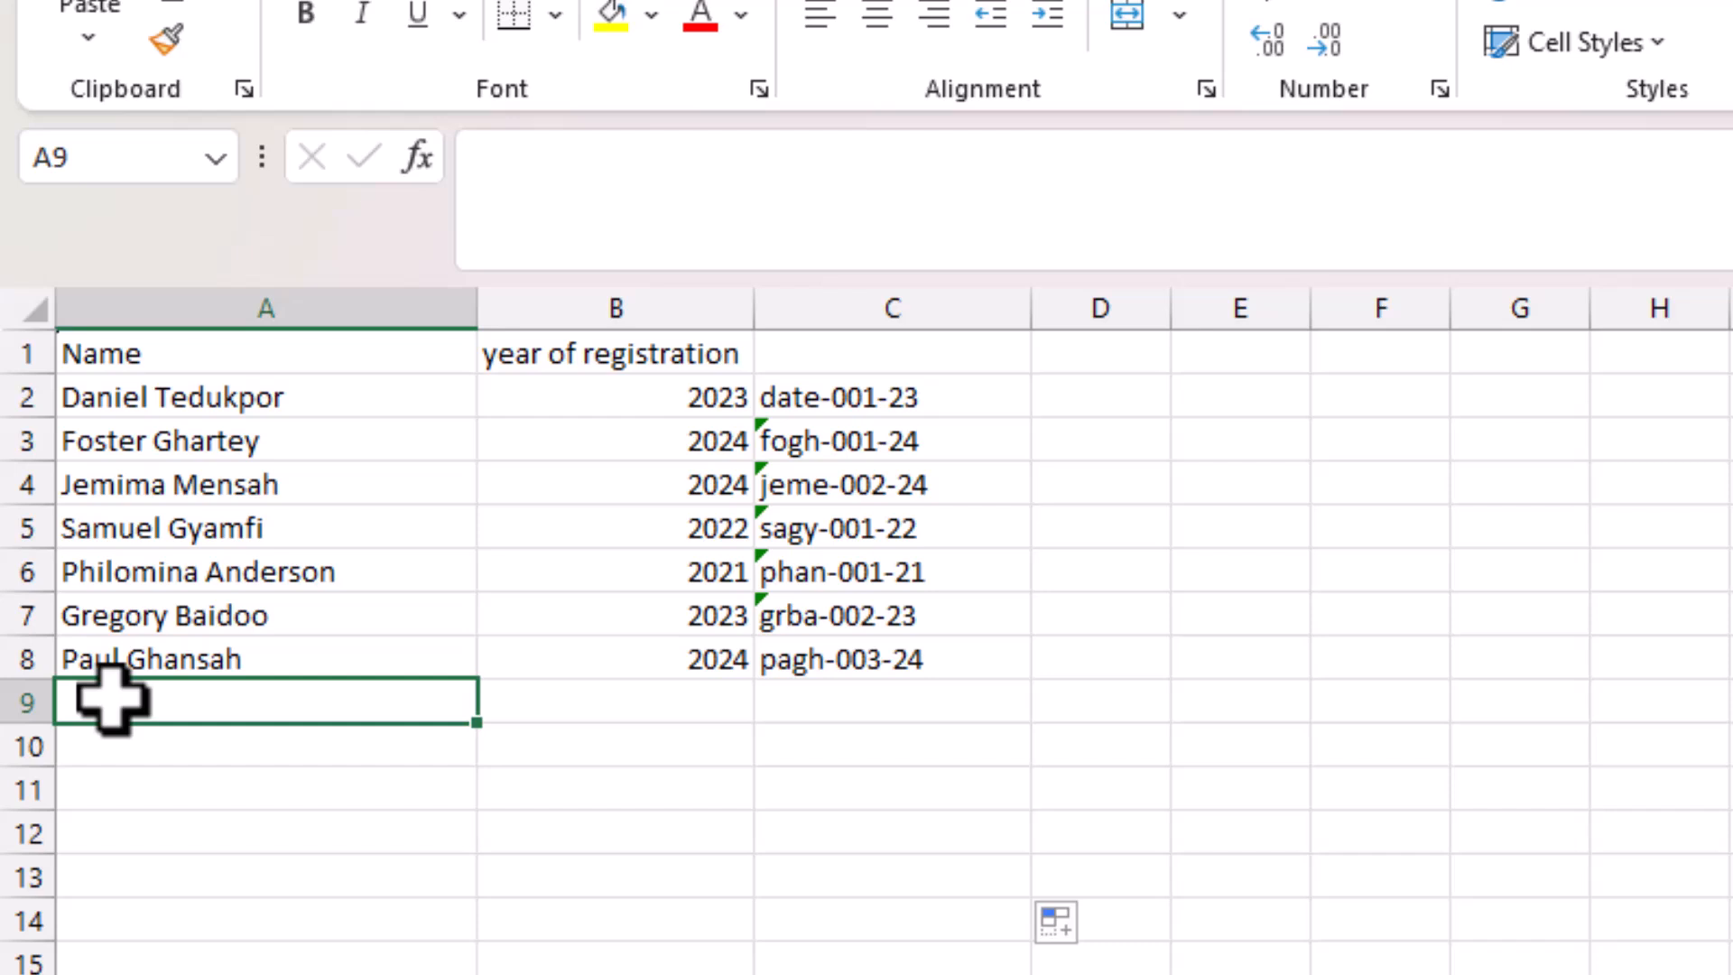
{"action": "type", "text": "Be"}
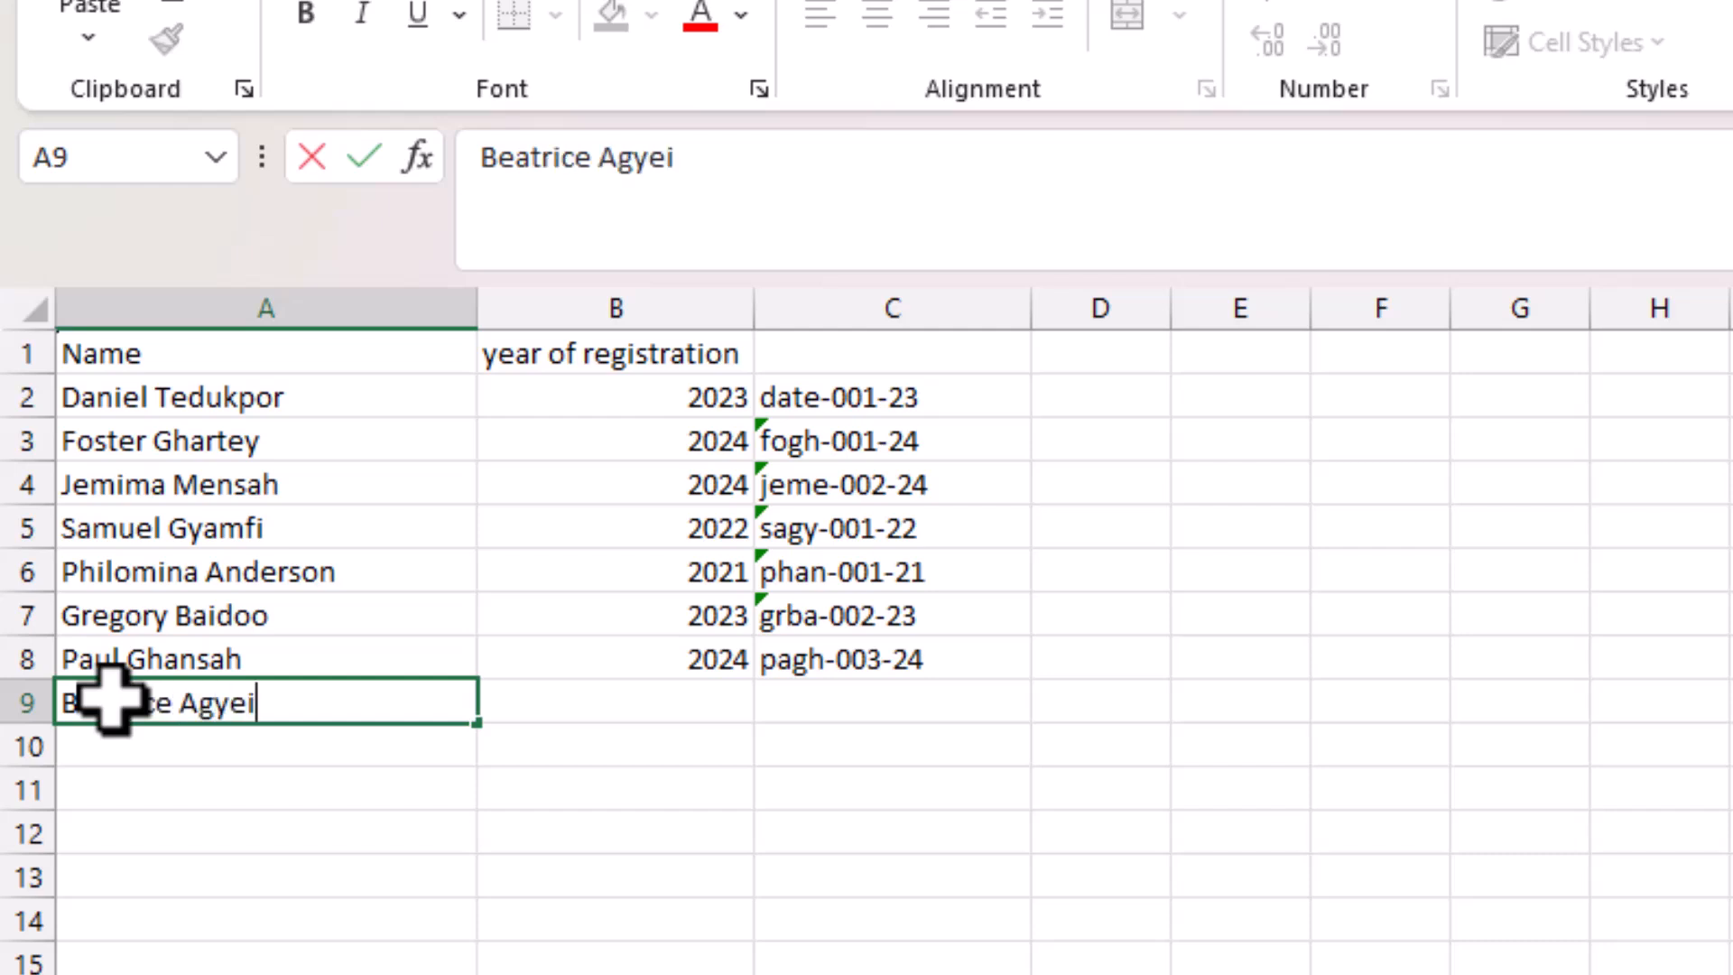
{"action": "type", "text": "atrice Agyei"}
{"action": "key", "text": "Tab"}
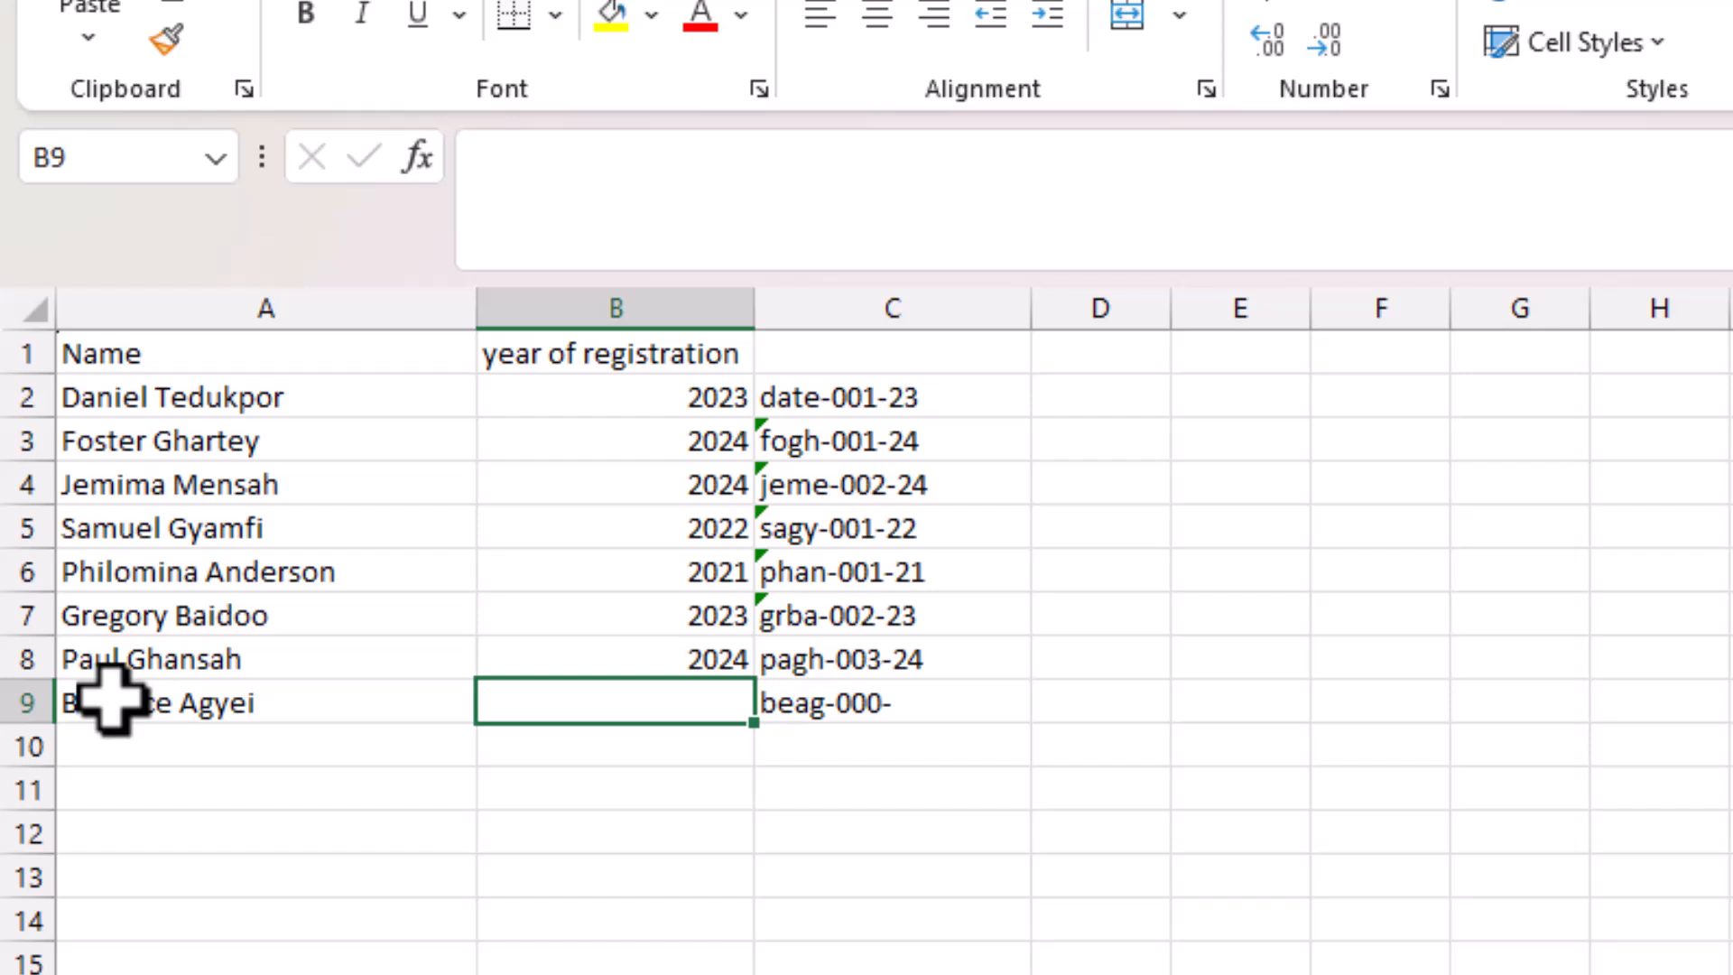
{"action": "type", "text": "2024"}
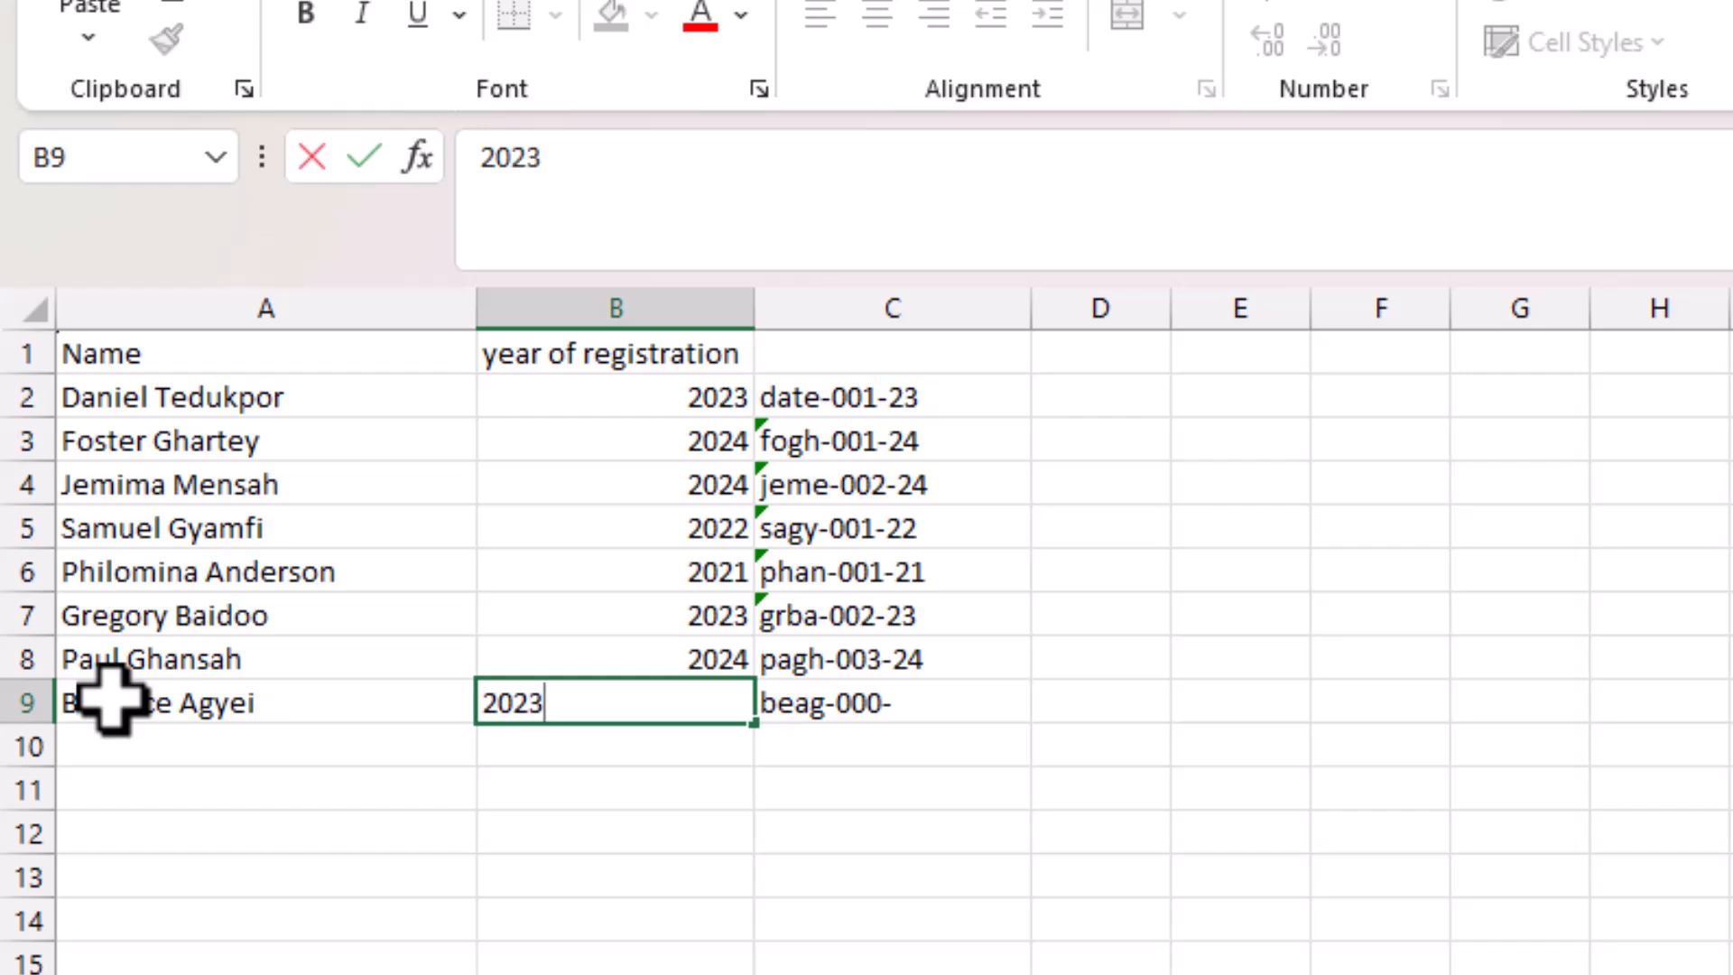
{"action": "key", "text": "Return"}
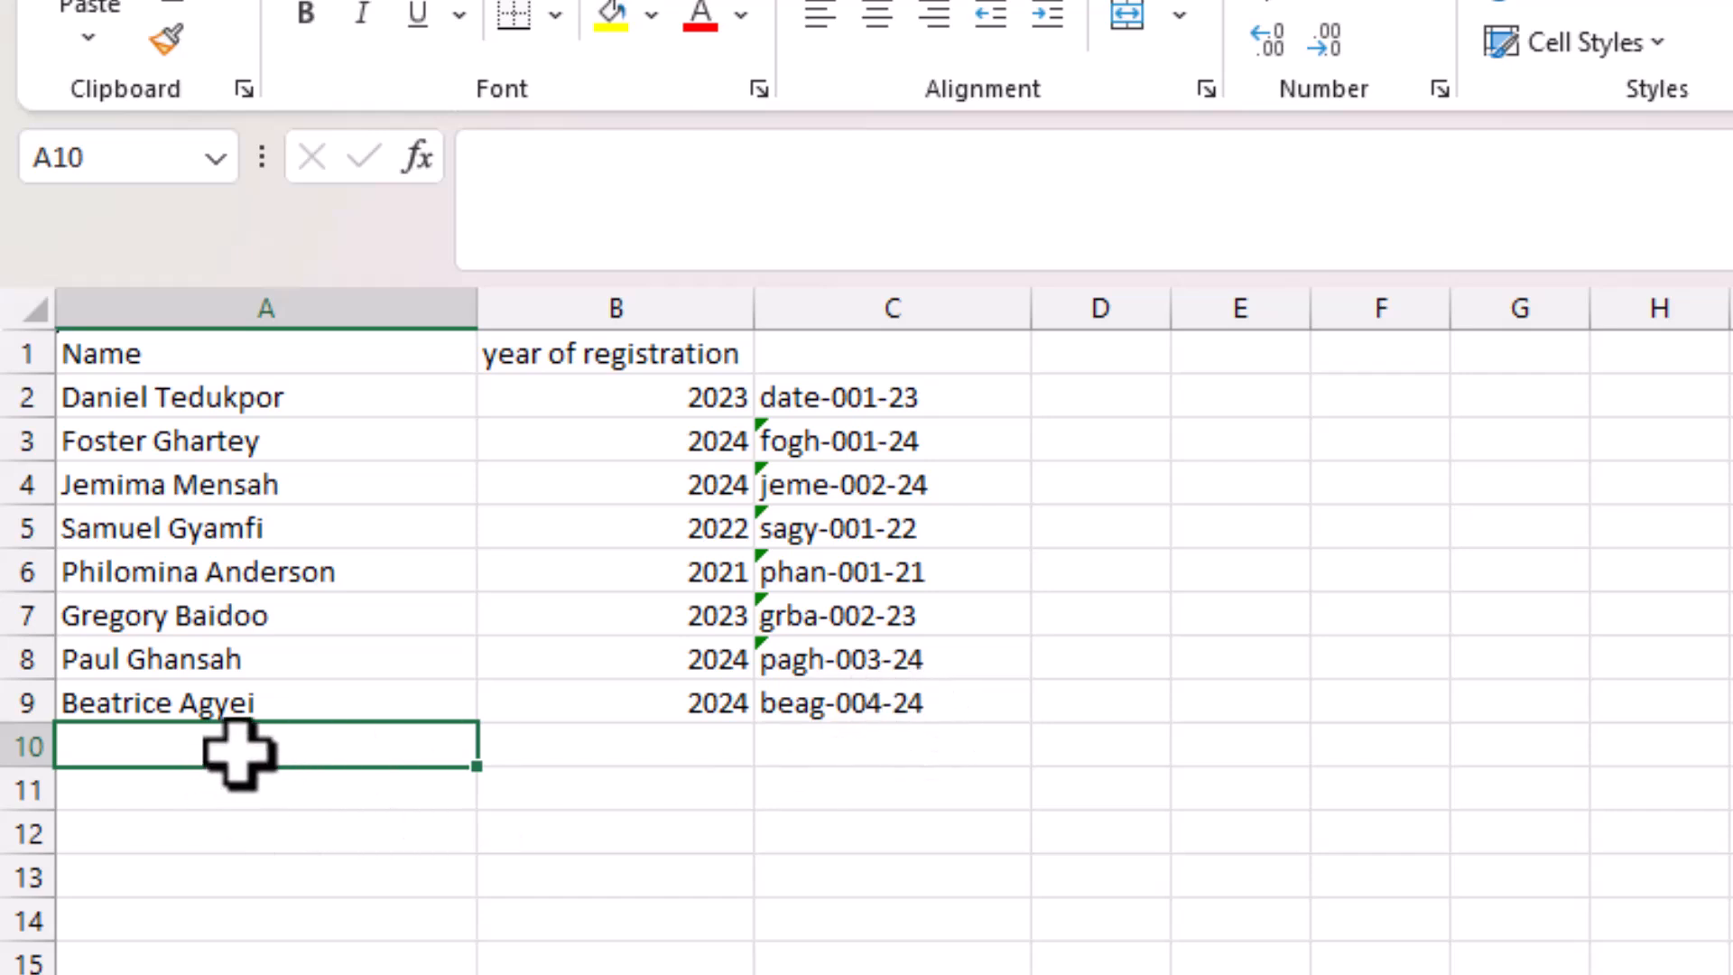
Add another student's name in A10 with registration year 2020.
{"action": "type", "text": "Vivian"}
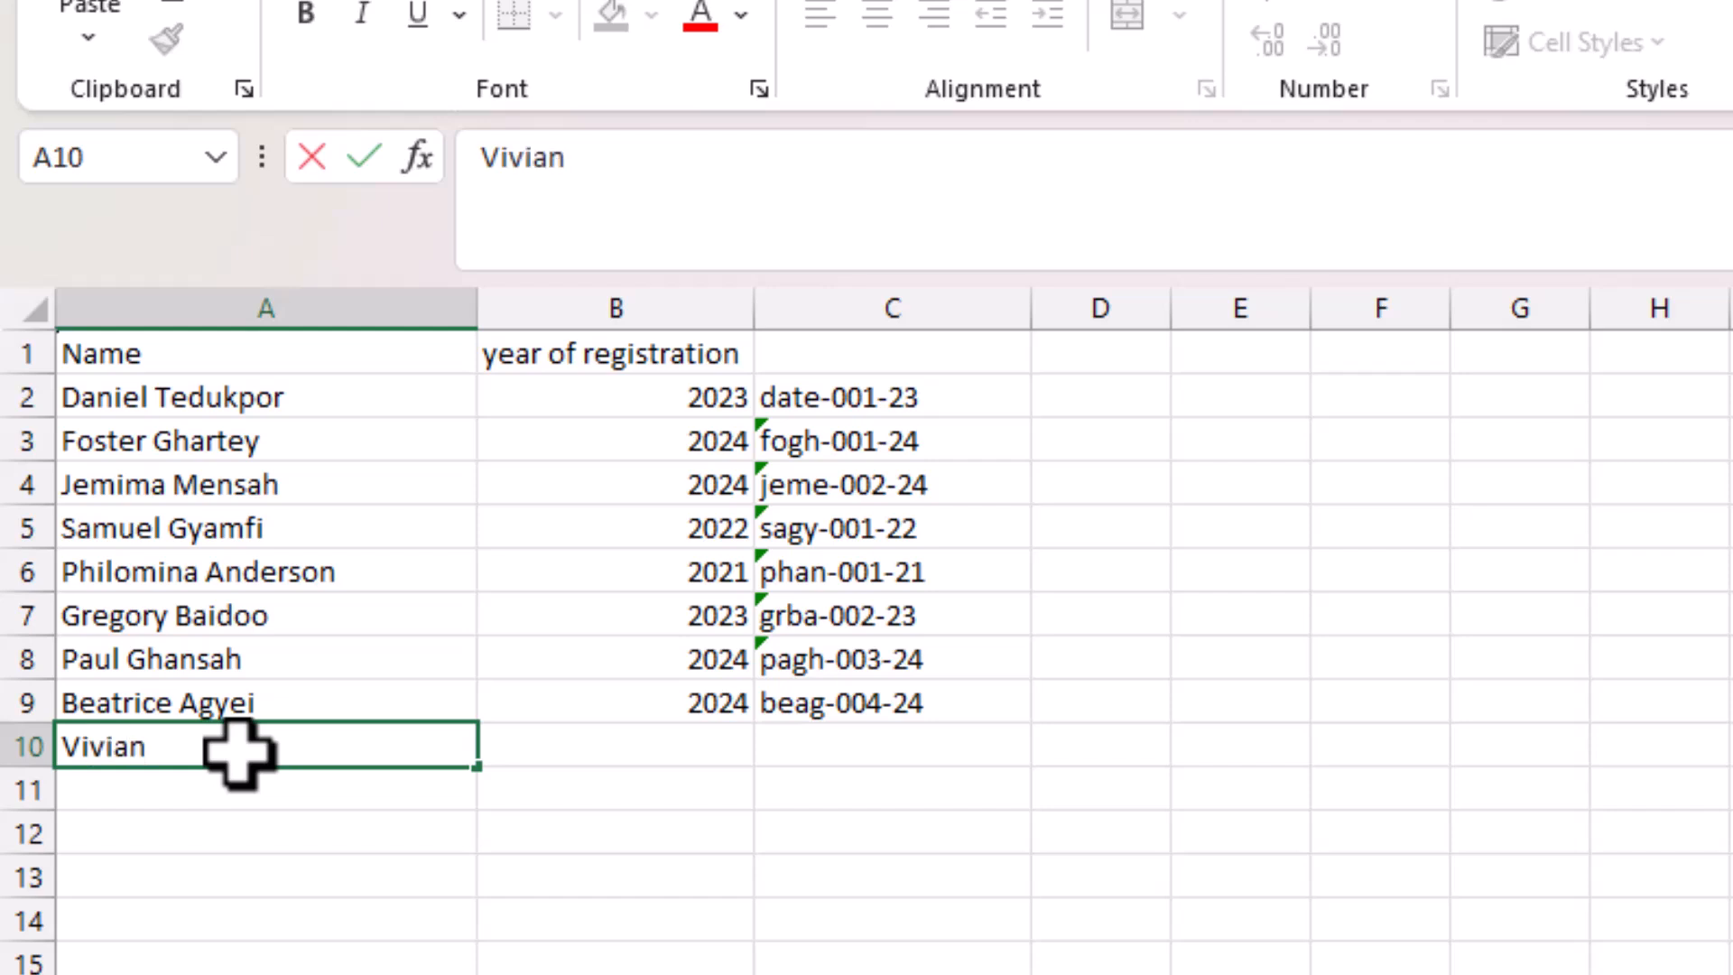
{"action": "type", "text": " Mensah"}
{"action": "key", "text": "Tab"}
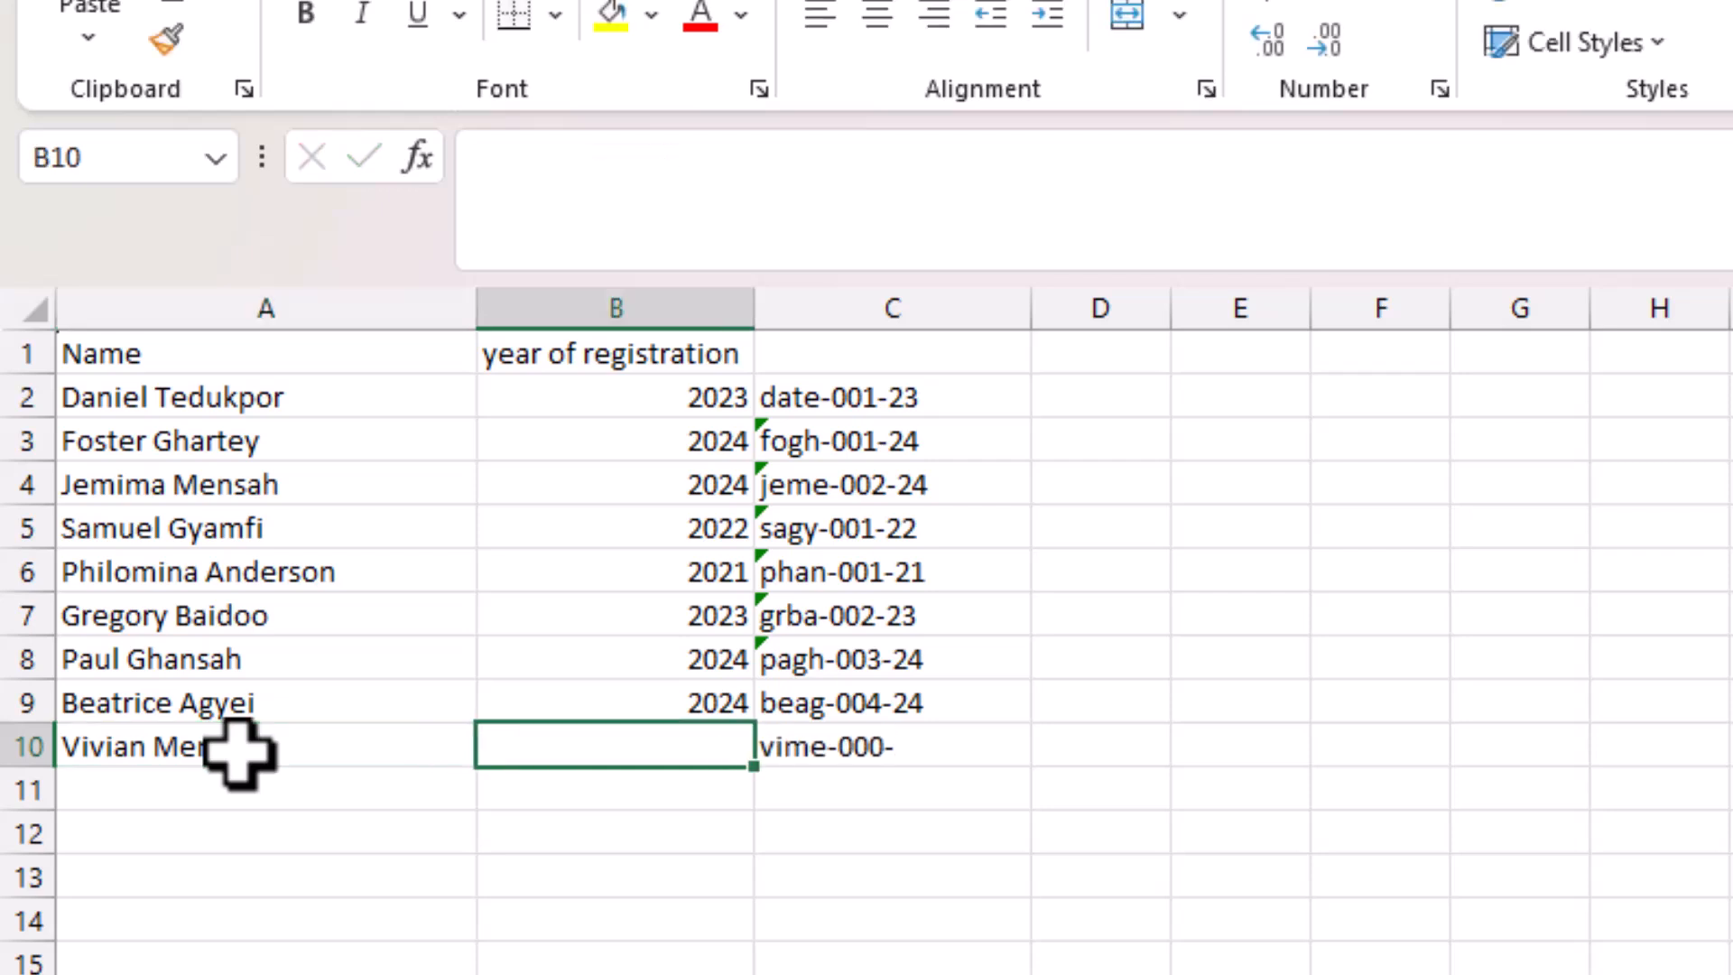
{"action": "type", "text": "2020"}
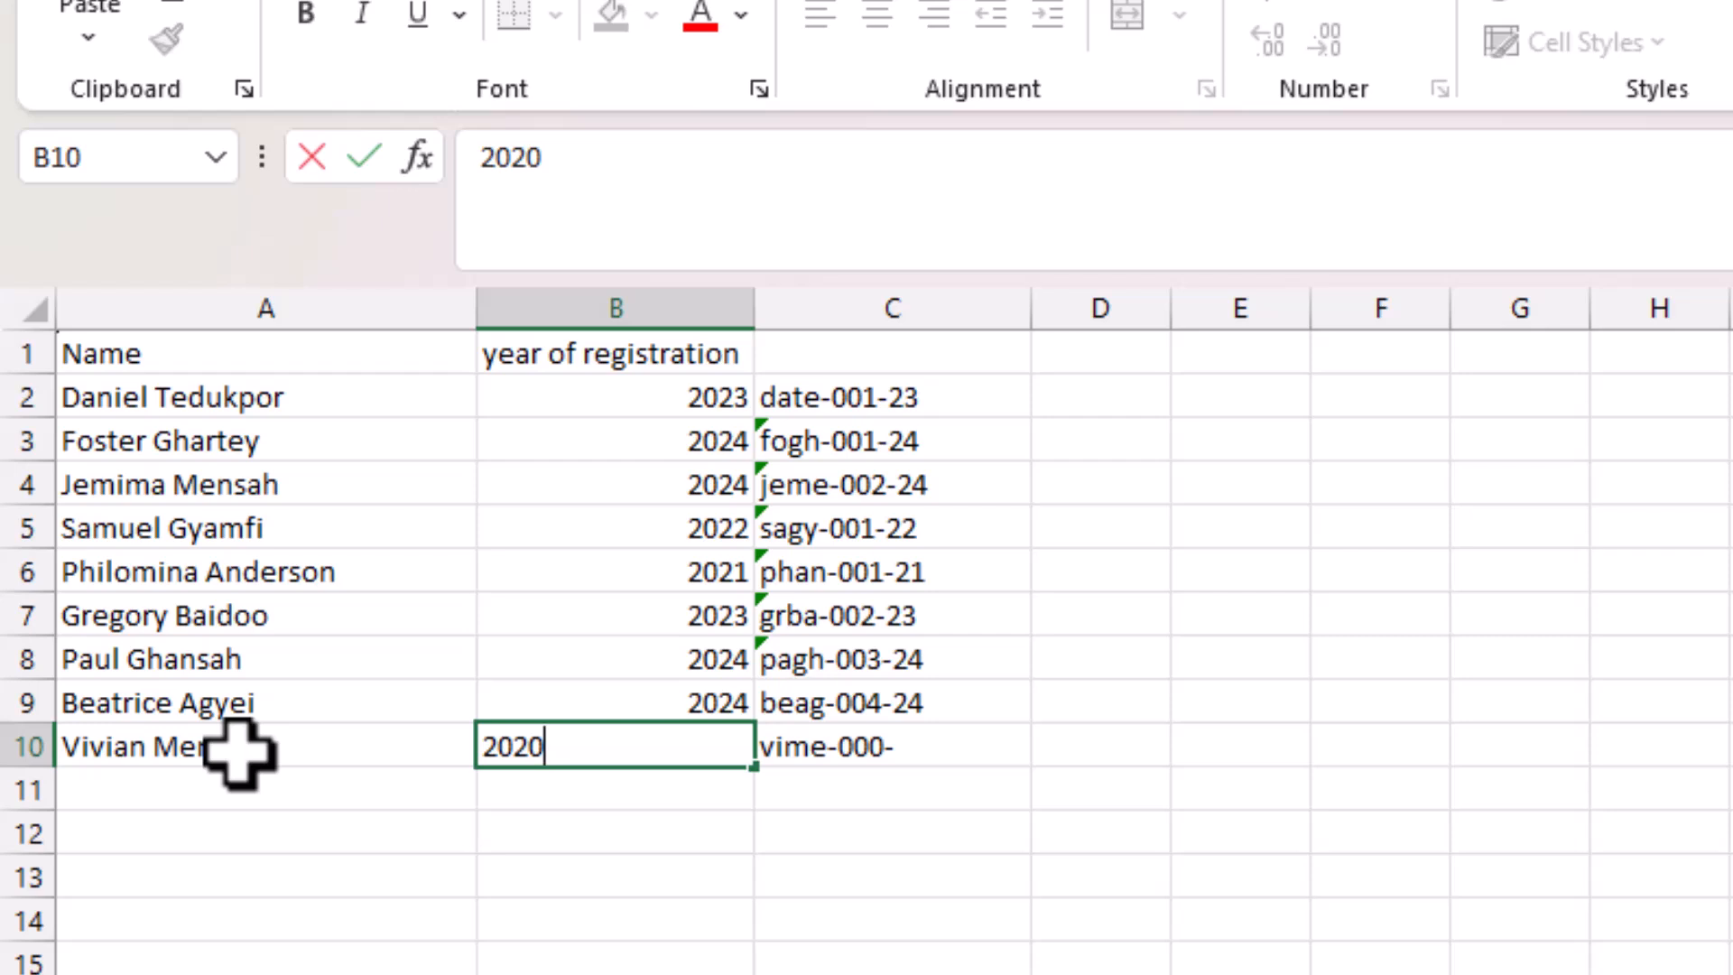
{"action": "key", "text": "Return"}
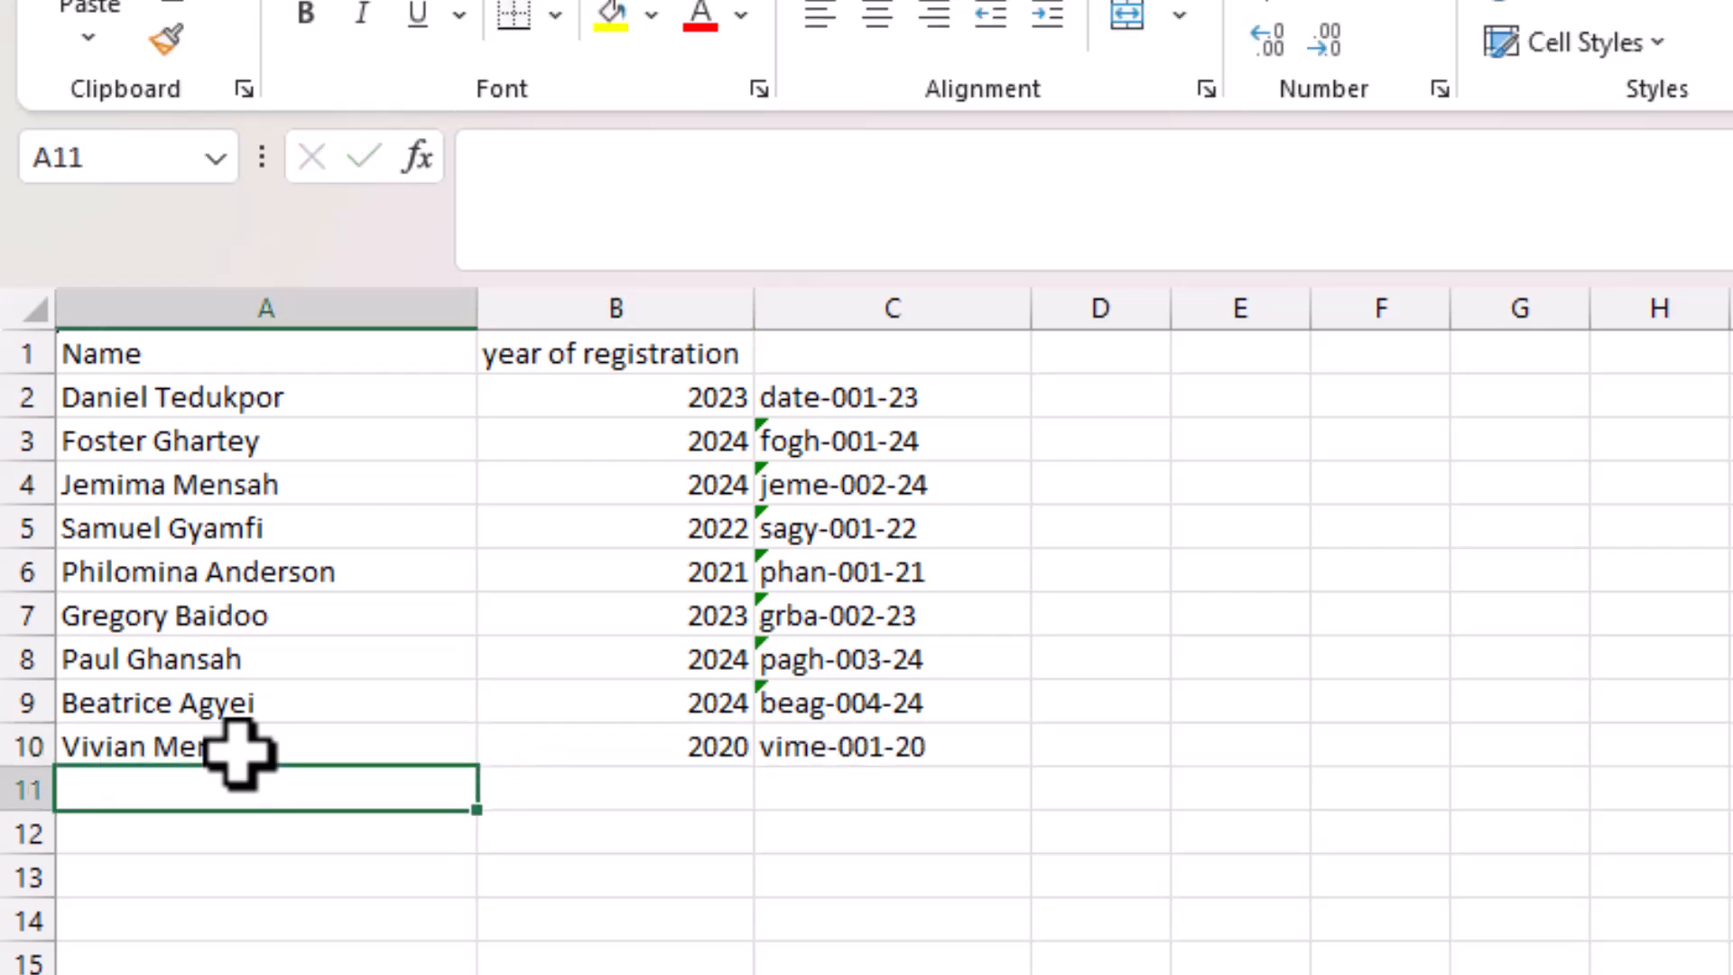
Type the heading 'id' into C1 above the generated student IDs.
{"action": "left_click_drag", "start_coordinate": [840, 375], "coordinate": [843, 773]}
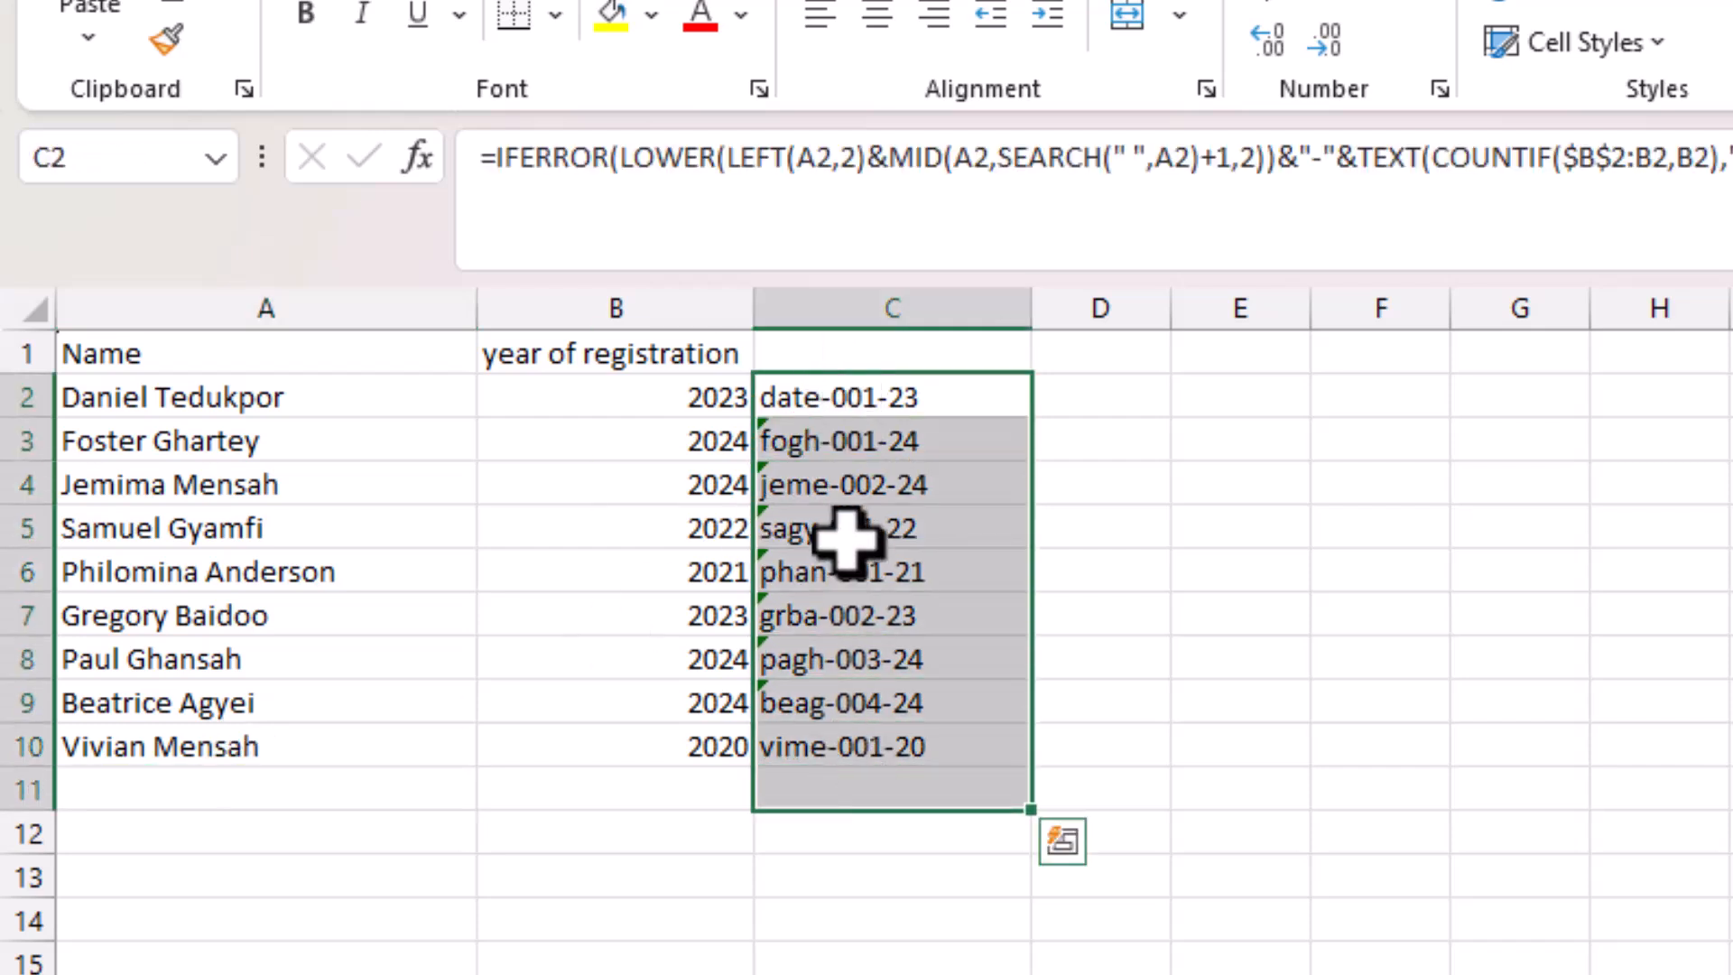
{"action": "left_click", "coordinate": [885, 361]}
{"action": "type", "text": "id"}
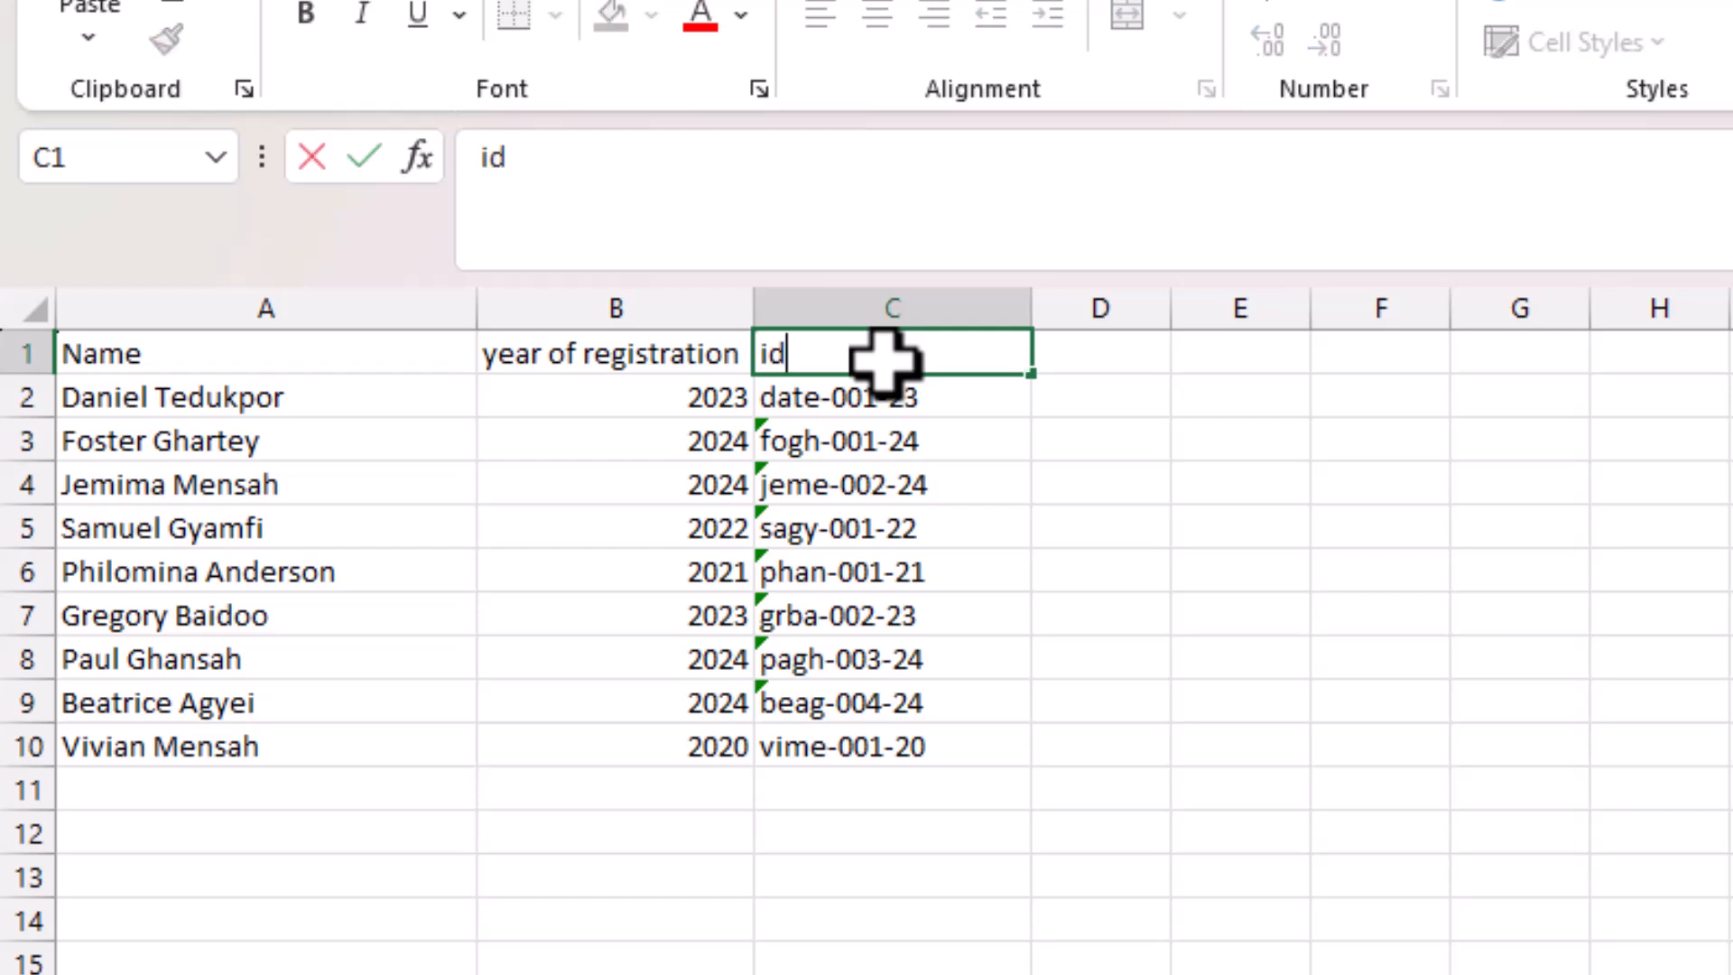
{"action": "left_click", "coordinate": [922, 619]}
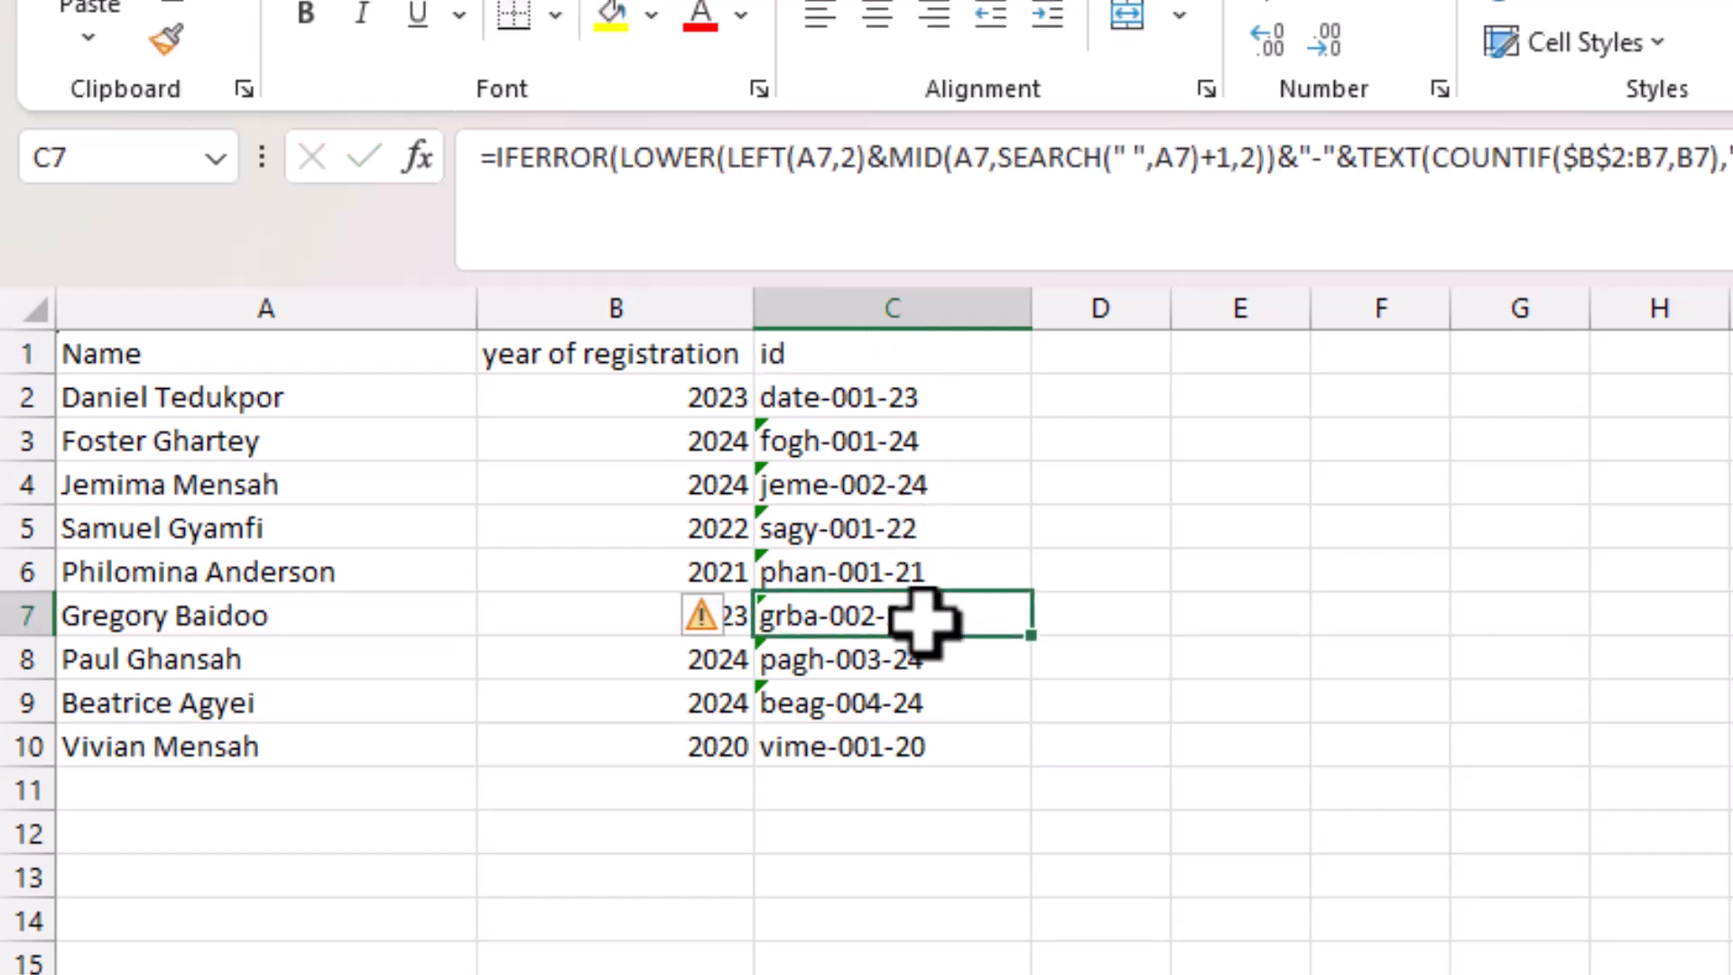